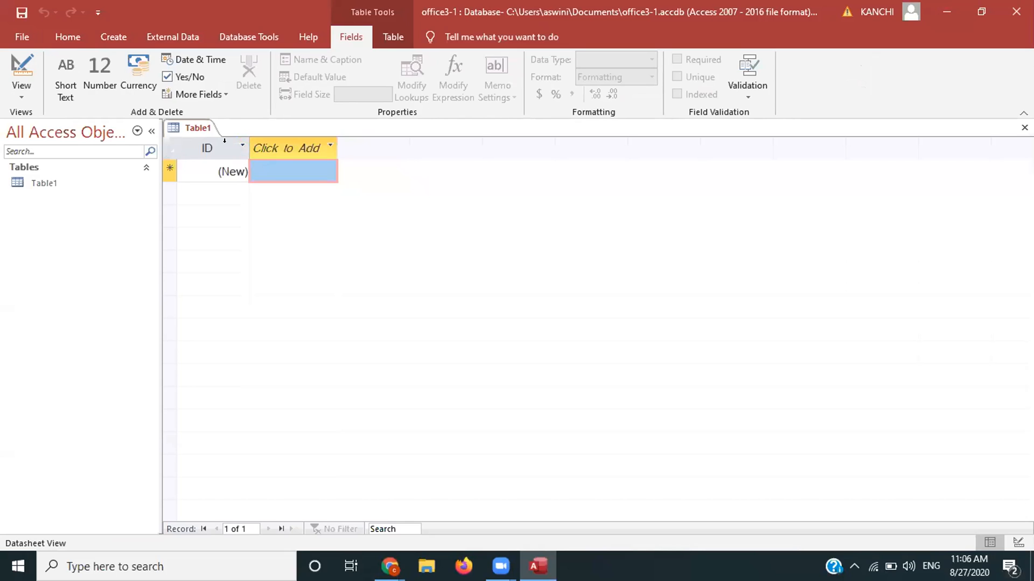
Step: Create a new blank table, Table2, in Design view, ready for its first field name
{"action": "left_click", "coordinate": [113, 36]}
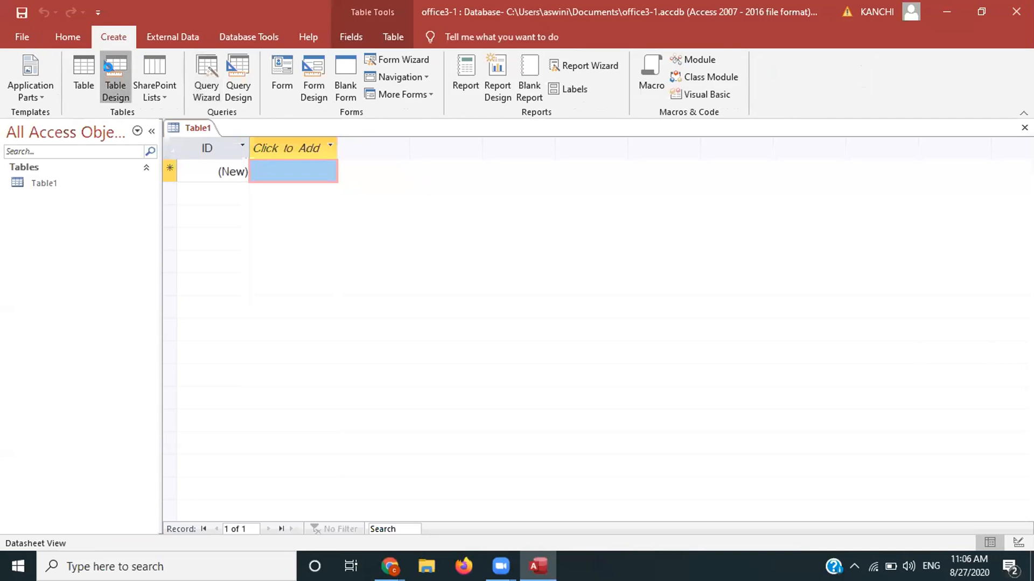
{"action": "left_click", "coordinate": [114, 75]}
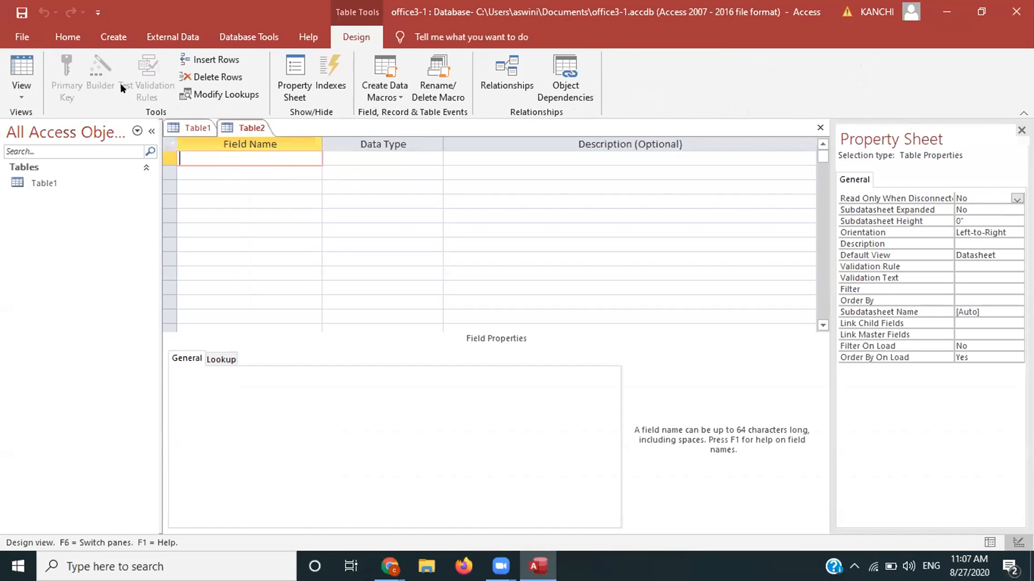
{"action": "scroll", "coordinate": [120, 83], "scroll_direction": "up", "scroll_amount": 4}
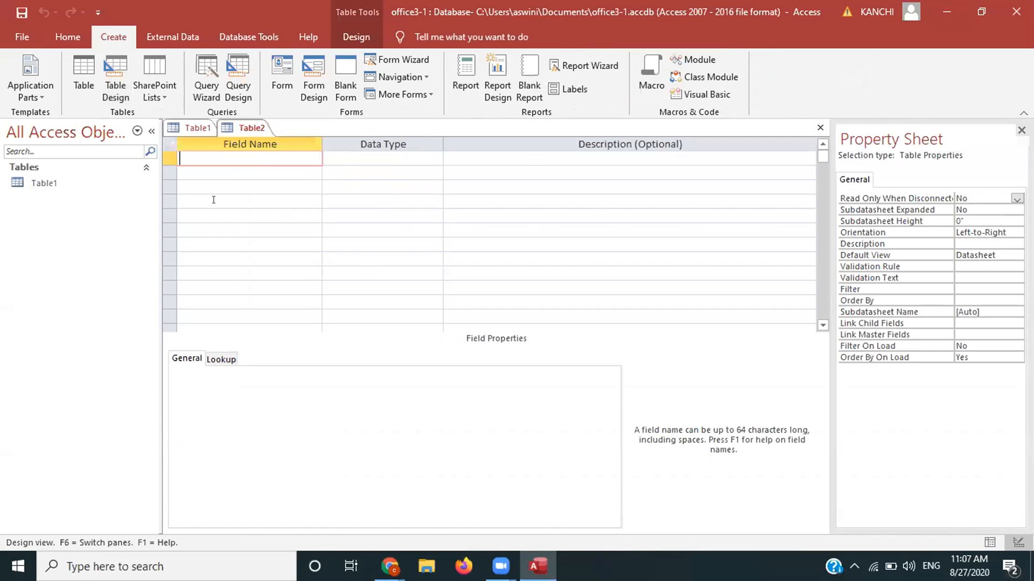
{"action": "left_click", "coordinate": [343, 258]}
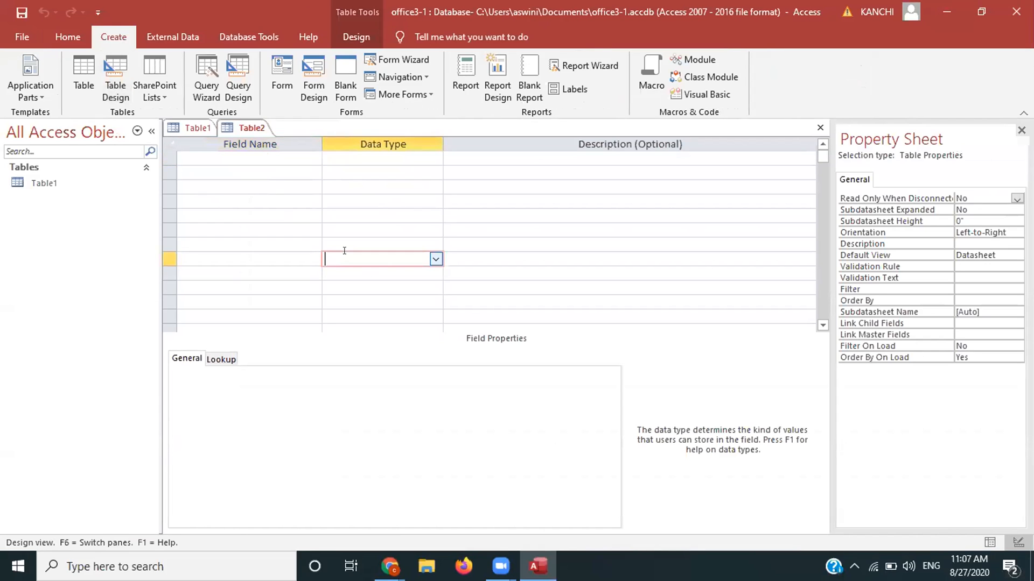
{"action": "left_click", "coordinate": [260, 162]}
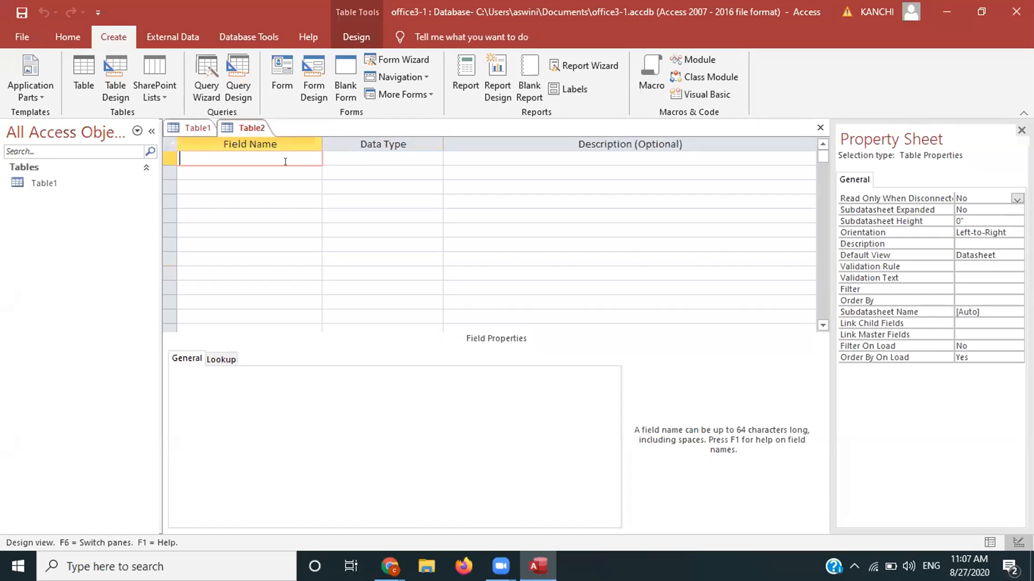
Step: Add an Employee_id field with the AutoNumber data type as the table's first field
{"action": "type", "text": "Employee_id"}
{"action": "key", "text": "Tab"}
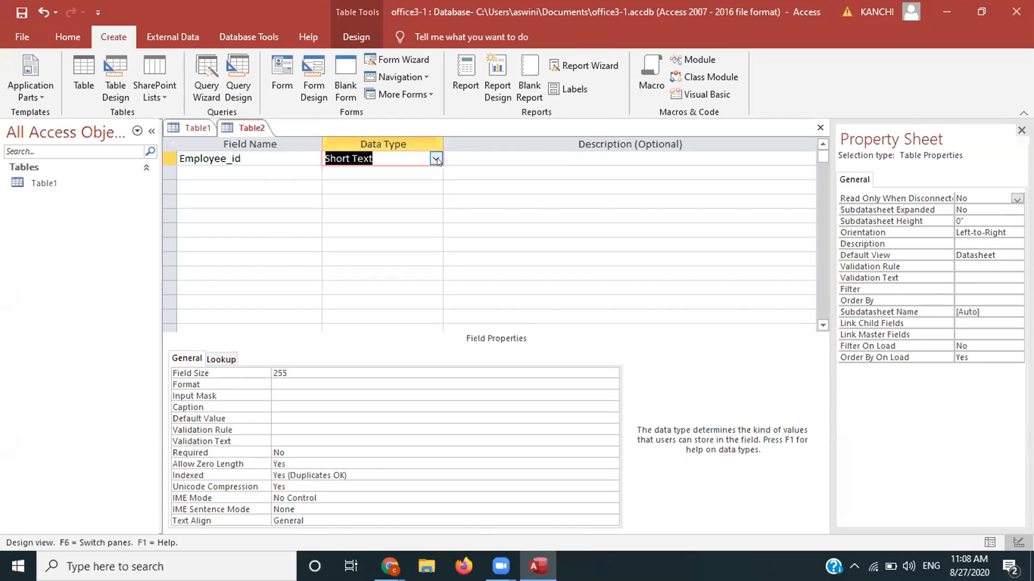
{"action": "key", "text": "ctrl+s"}
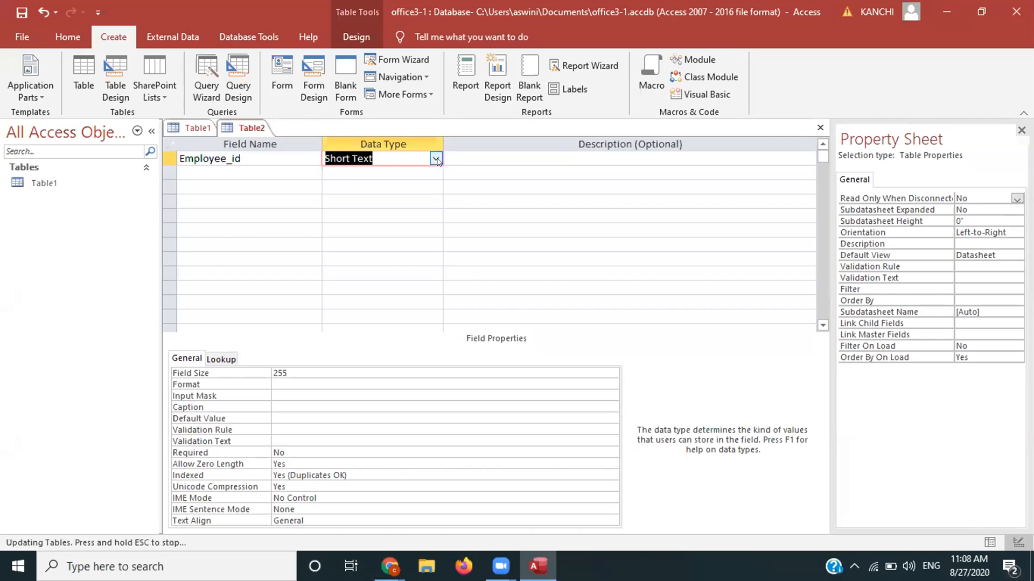
{"action": "left_click", "coordinate": [435, 158]}
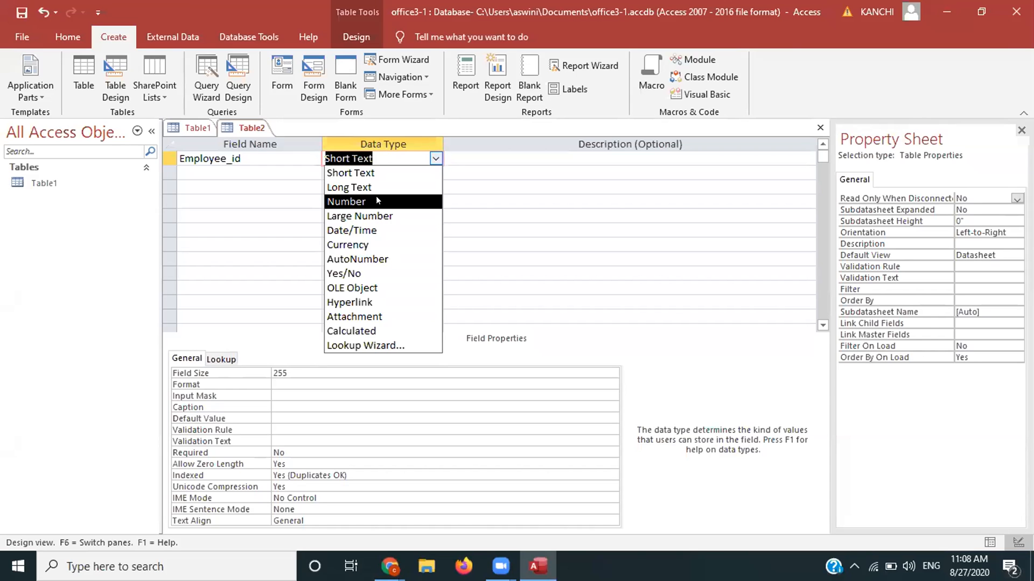
{"action": "left_click", "coordinate": [368, 253]}
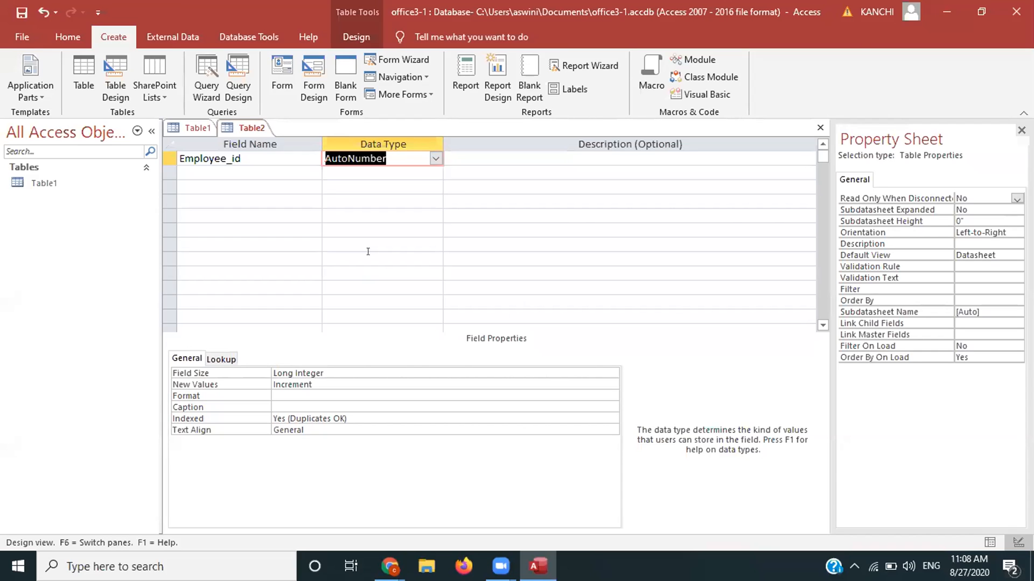
{"action": "left_click", "coordinate": [226, 167]}
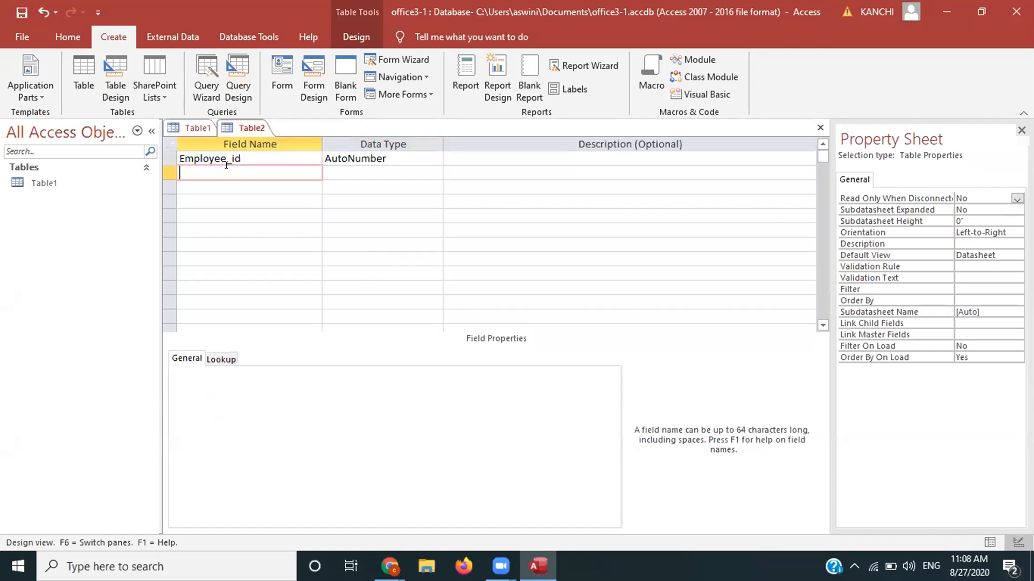
Step: Add First Name and Last Name fields, both as Short Text
{"action": "type", "text": "First Name"}
{"action": "left_click", "coordinate": [333, 173]}
{"action": "left_click", "coordinate": [210, 187]}
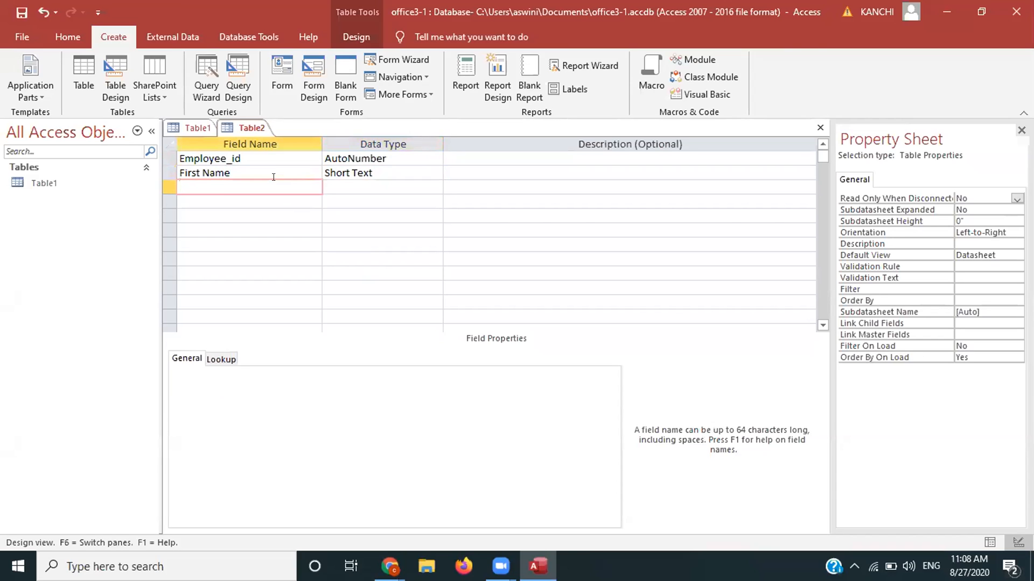
{"action": "type", "text": "Last Name"}
{"action": "left_click", "coordinate": [363, 187]}
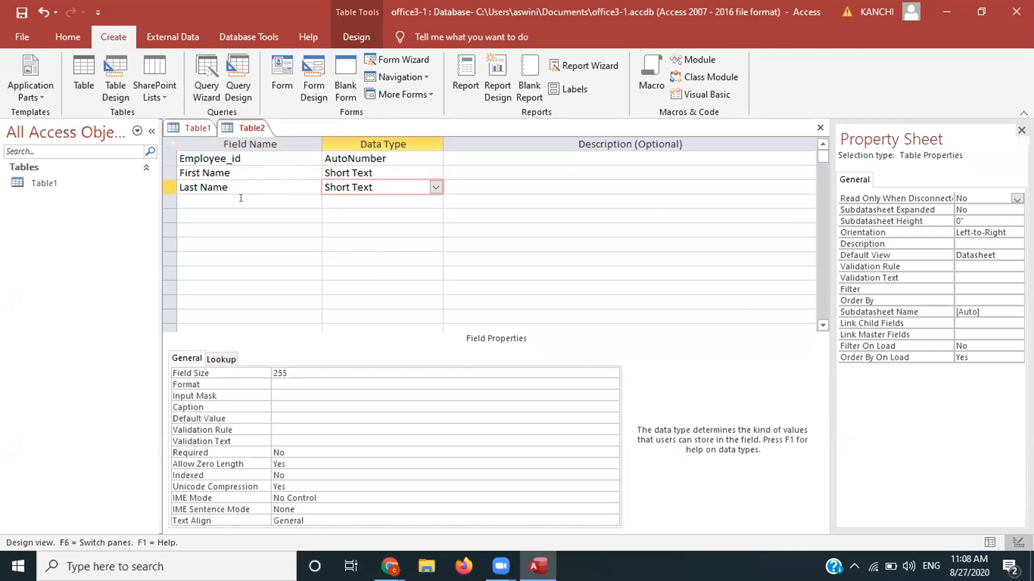
{"action": "left_click", "coordinate": [237, 200]}
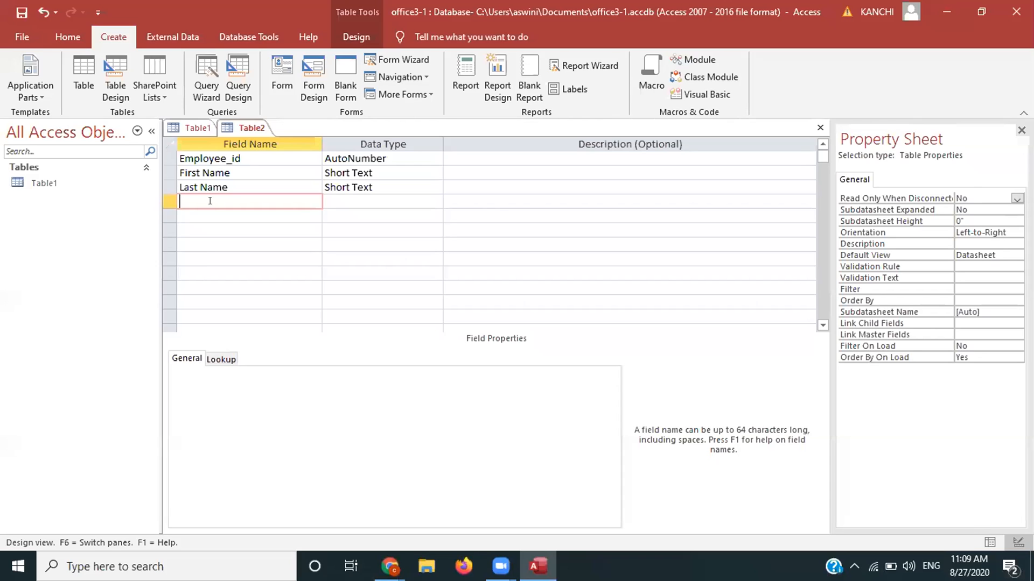
Step: Add a Short Text Country field, trying then removing an 'india' default value
{"action": "type", "text": "Country"}
{"action": "left_click", "coordinate": [418, 199]}
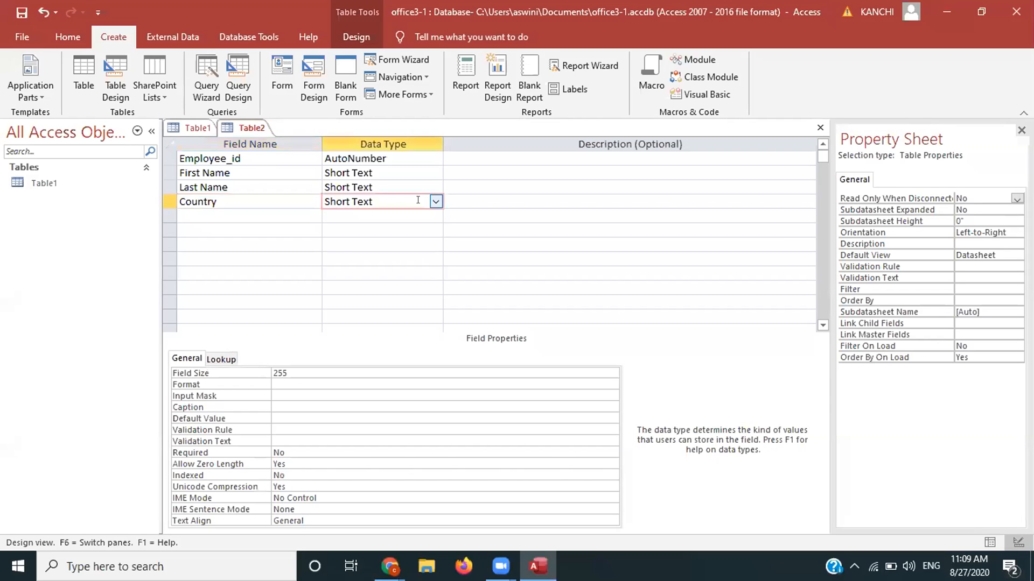
{"action": "left_click", "coordinate": [346, 201]}
{"action": "left_click", "coordinate": [273, 416]}
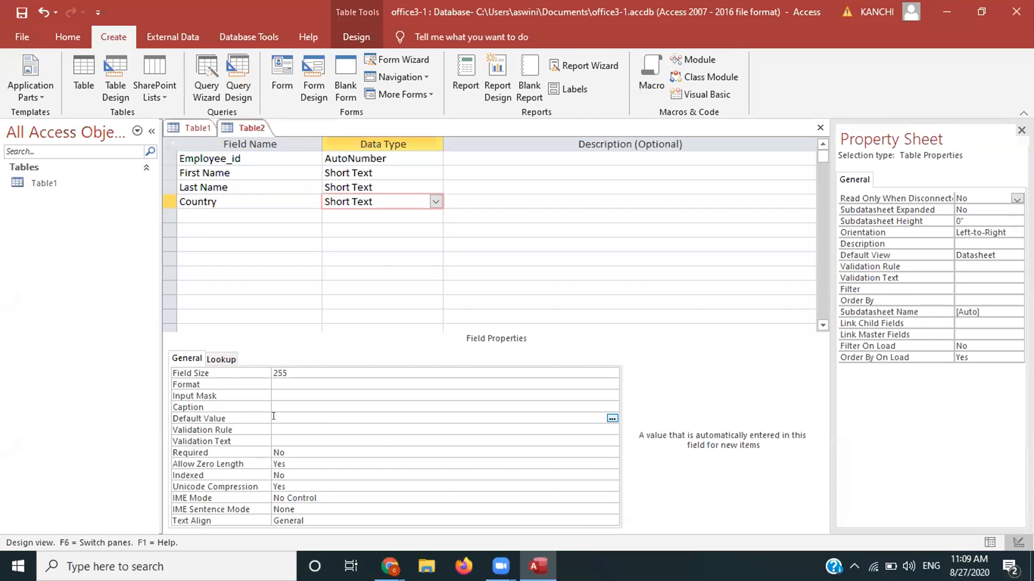
{"action": "type", "text": "india"}
{"action": "key", "text": "BackSpace"}
{"action": "key", "text": "BackSpace"}
{"action": "key", "text": "BackSpace"}
{"action": "key", "text": "BackSpace"}
{"action": "key", "text": "BackSpace"}
{"action": "left_click", "coordinate": [344, 391]}
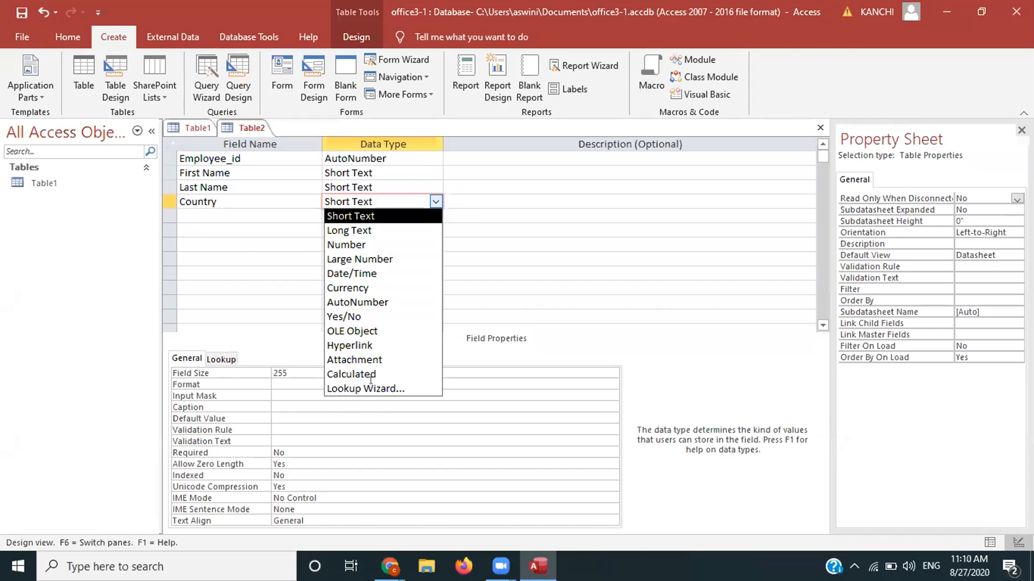
Step: Use the Lookup Wizard to type the Country values INDIA, USA, UK, FRANCE and AFRICA
{"action": "left_click", "coordinate": [371, 388]}
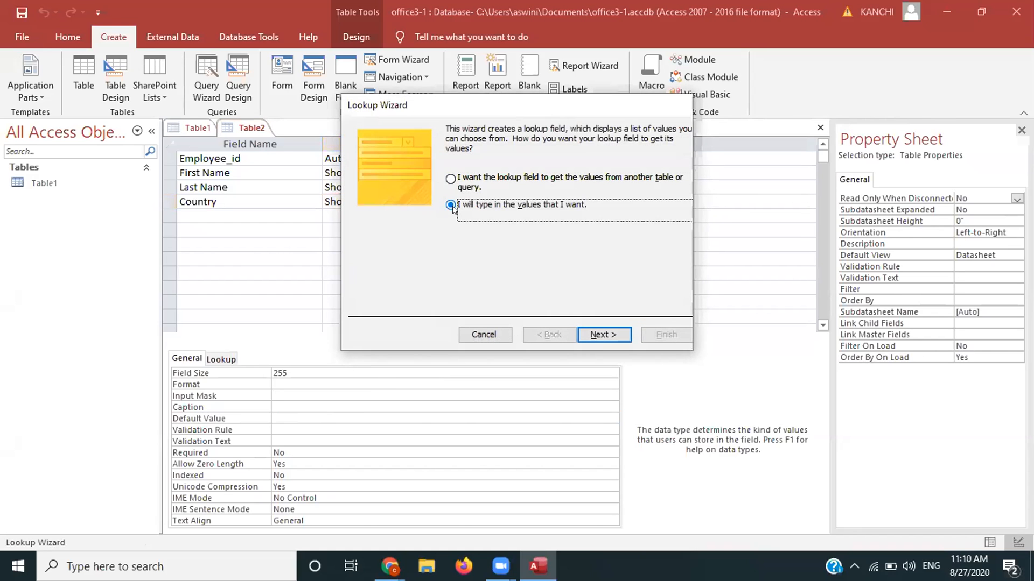
{"action": "left_click", "coordinate": [599, 338]}
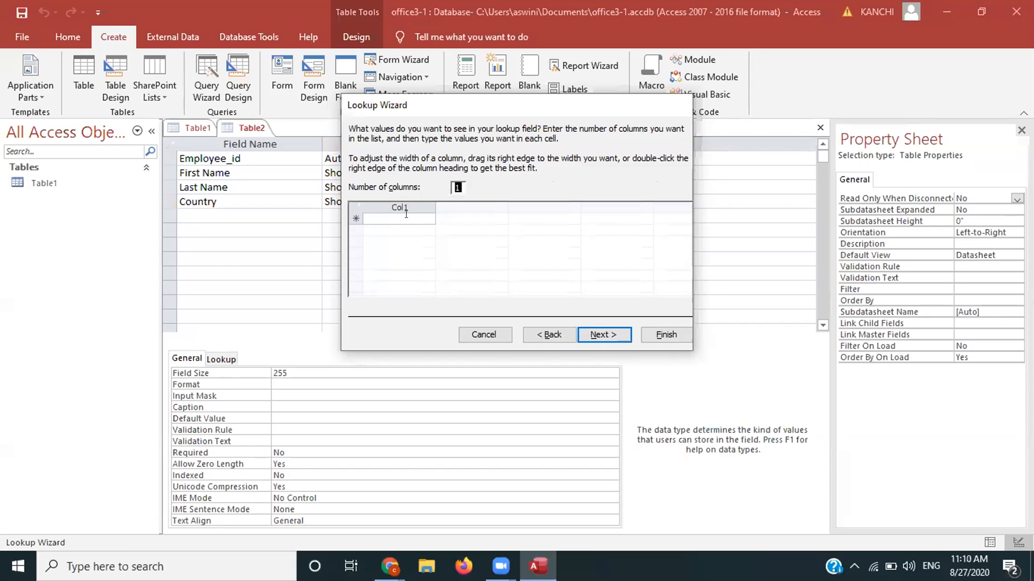
{"action": "left_click", "coordinate": [406, 216]}
{"action": "key", "text": "Caps_Lock"}
{"action": "type", "text": "IN"}
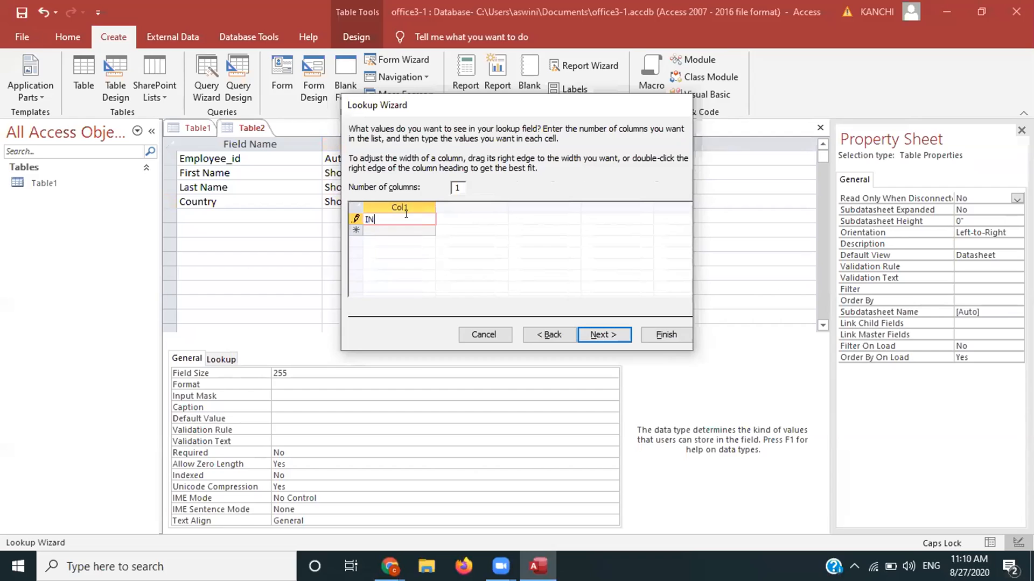
{"action": "type", "text": "DIA"}
{"action": "key", "text": "Return"}
{"action": "type", "text": "USA"}
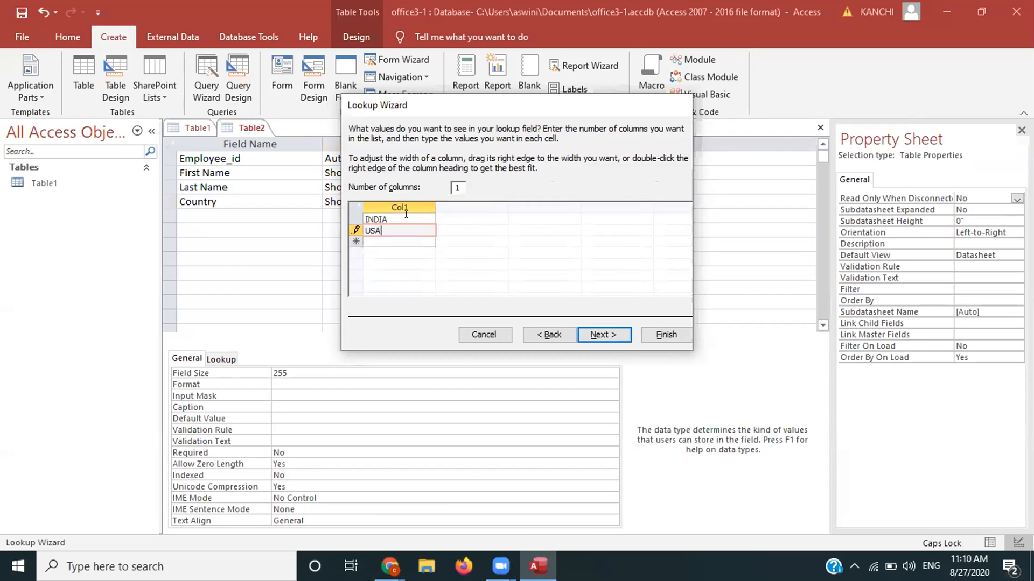
{"action": "key", "text": "Return"}
{"action": "type", "text": "UK"}
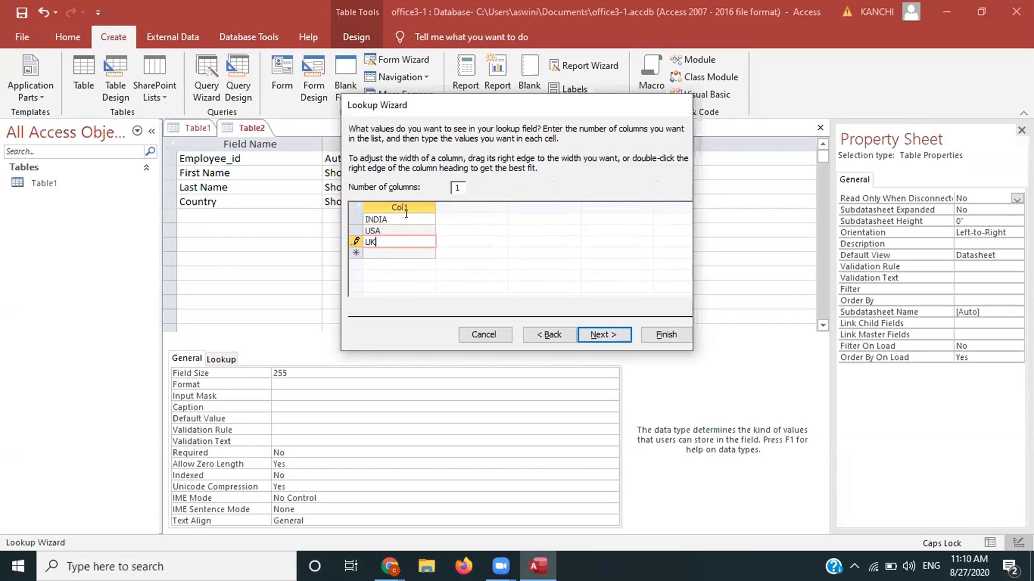
{"action": "key", "text": "Return"}
{"action": "type", "text": "FRANC"}
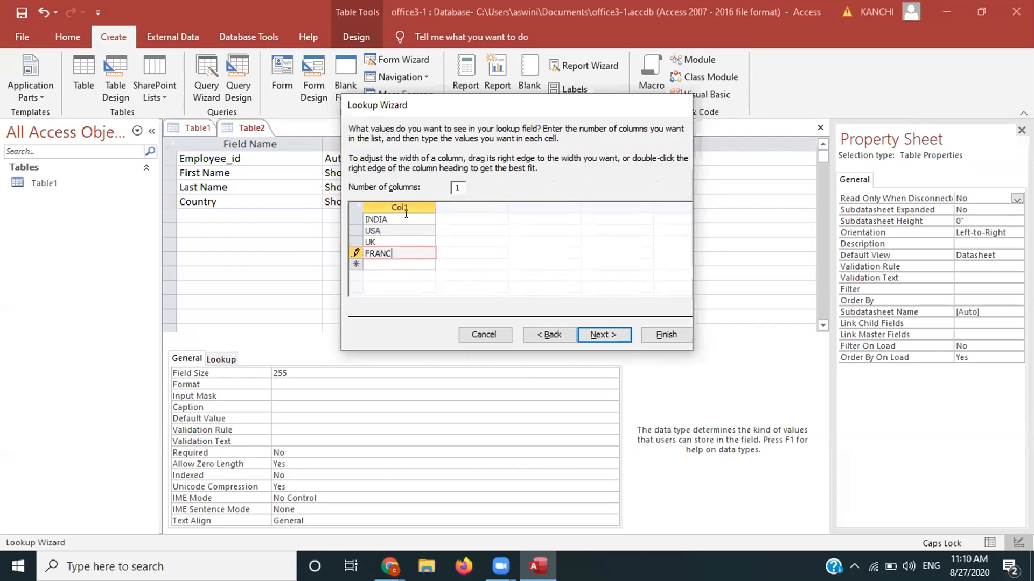
{"action": "type", "text": "E"}
{"action": "key", "text": "Return"}
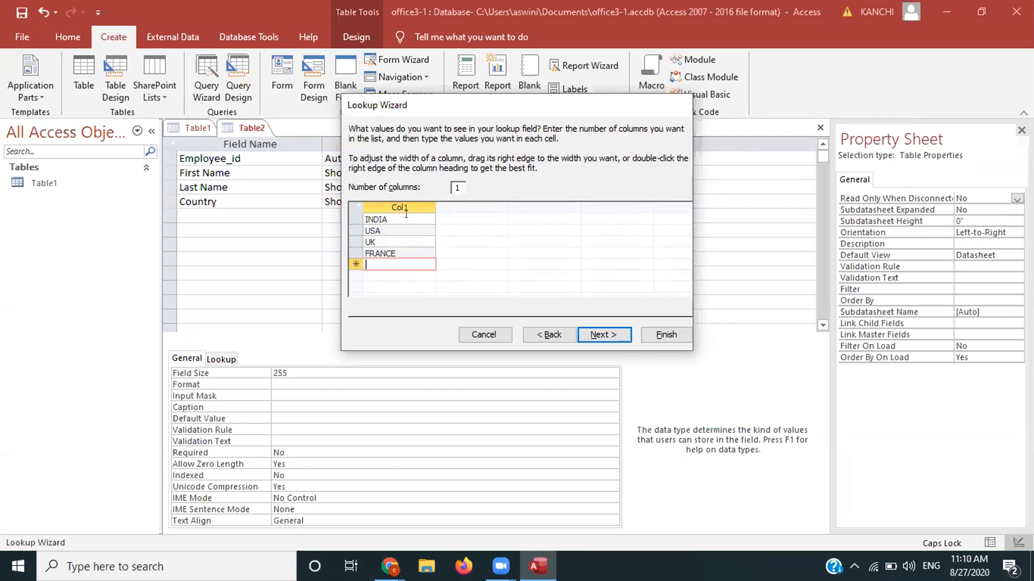
{"action": "type", "text": "AFRICA"}
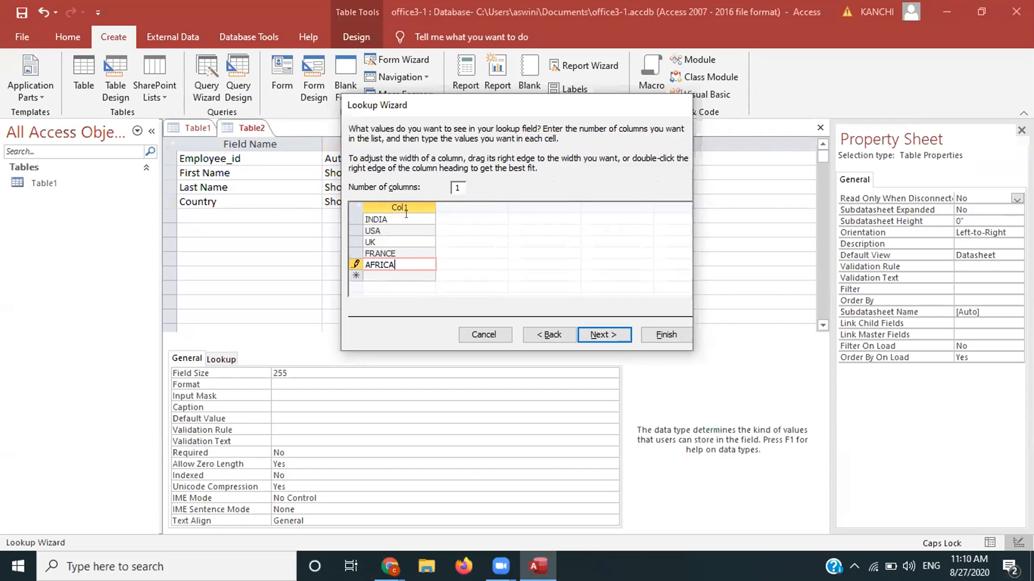
{"action": "left_click", "coordinate": [599, 335]}
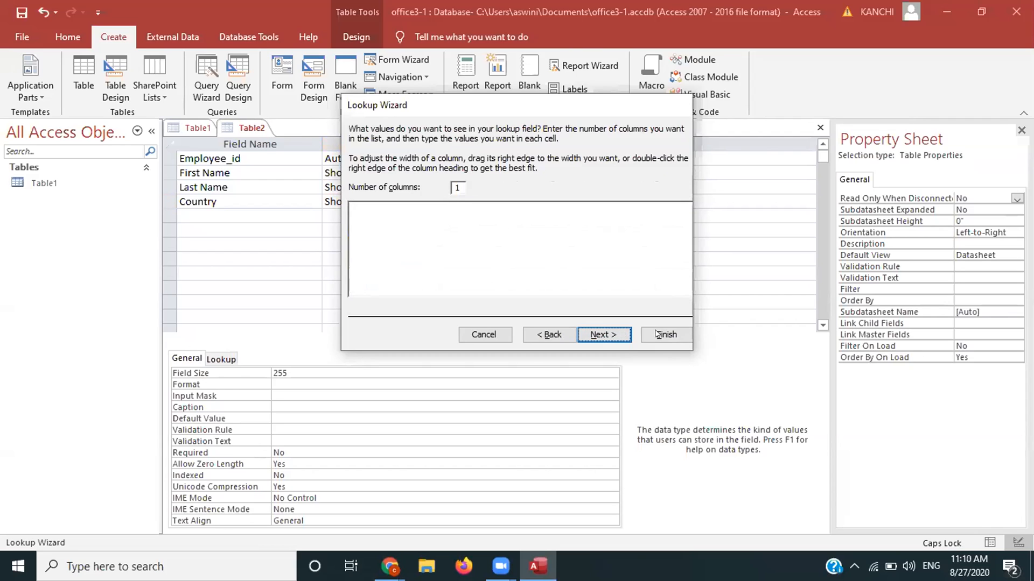
{"action": "left_click", "coordinate": [657, 335]}
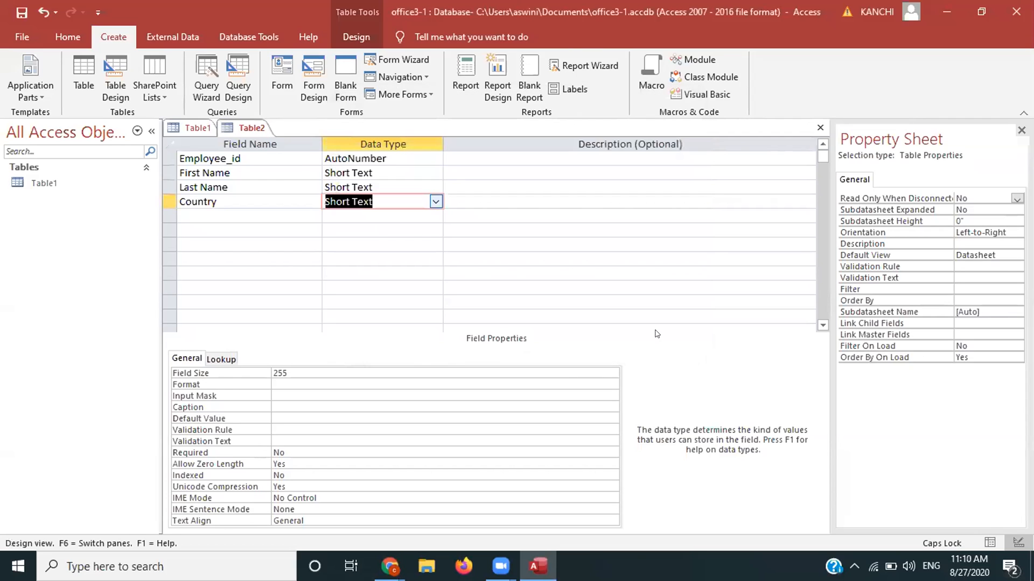
Step: Add a new field named Contact below Country
{"action": "left_click", "coordinate": [198, 211]}
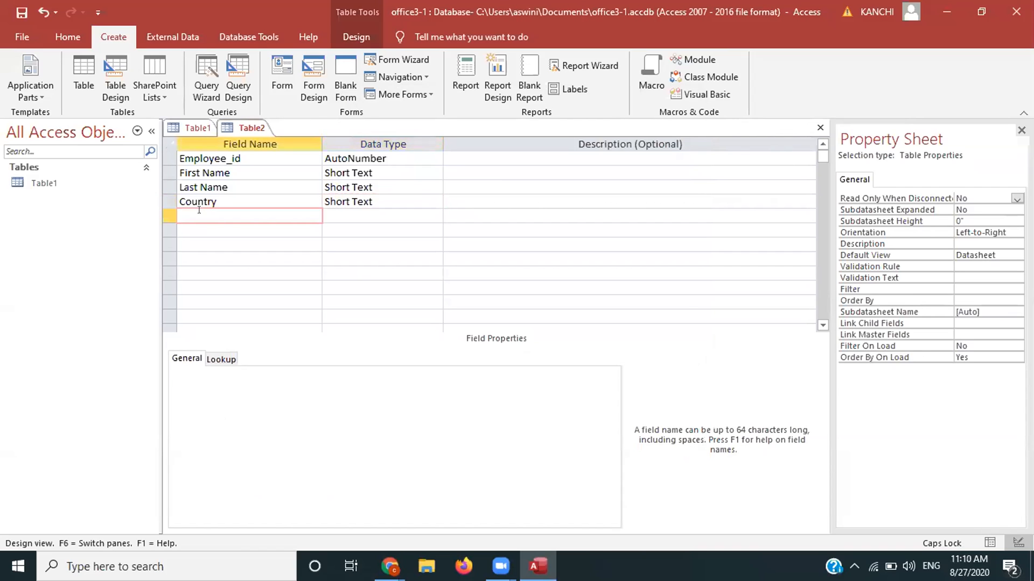
{"action": "type", "text": "CONTACT"}
{"action": "key", "text": "BackSpace"}
{"action": "key", "text": "BackSpace"}
{"action": "key", "text": "BackSpace"}
{"action": "key", "text": "BackSpace"}
{"action": "key", "text": "BackSpace"}
{"action": "key", "text": "BackSpace"}
{"action": "key", "text": "BackSpace"}
{"action": "key", "text": "Caps_Lock"}
{"action": "type", "text": "Contact"}
Step: Switch Contact's data type between Number and Short Text, ending on Number
{"action": "left_click", "coordinate": [436, 215]}
{"action": "left_click", "coordinate": [436, 216]}
{"action": "left_click", "coordinate": [346, 230]}
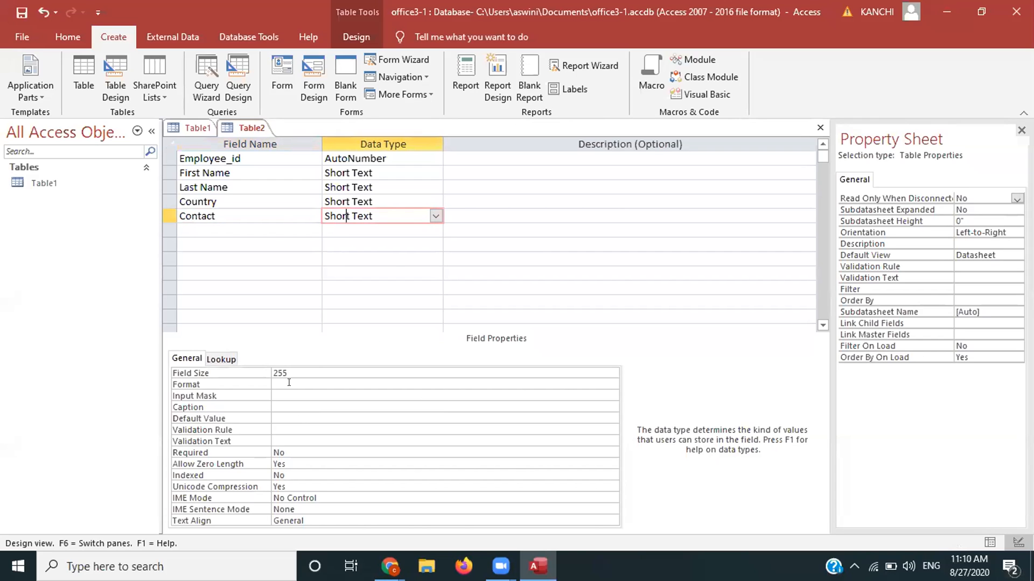
{"action": "left_click", "coordinate": [435, 216]}
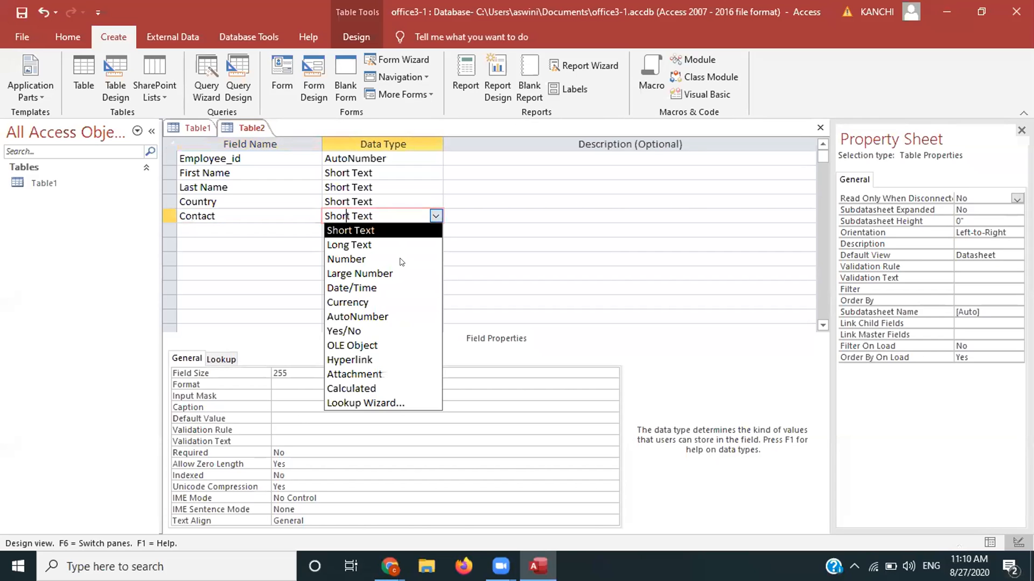
{"action": "left_click", "coordinate": [400, 260]}
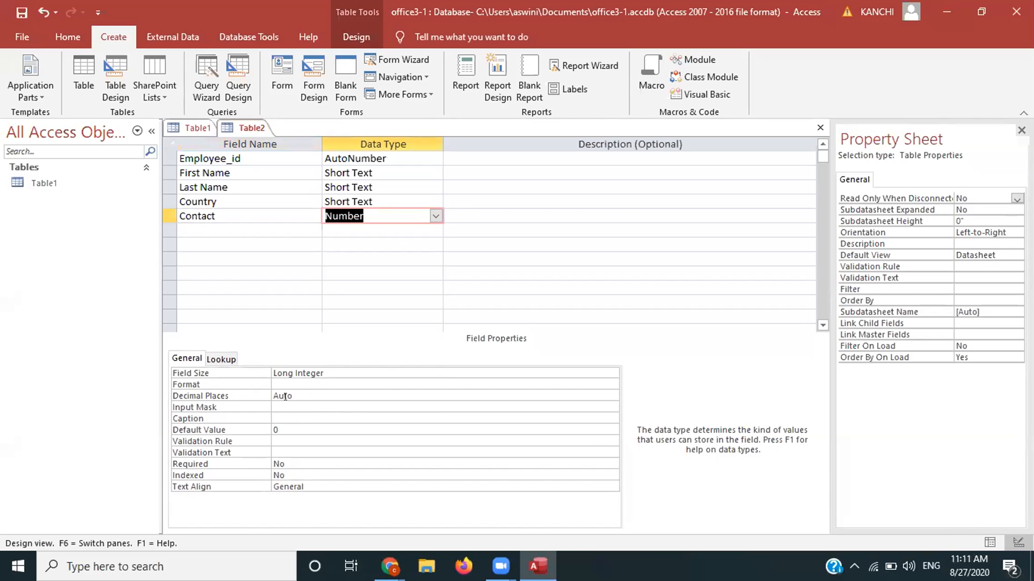
{"action": "left_click", "coordinate": [436, 216]}
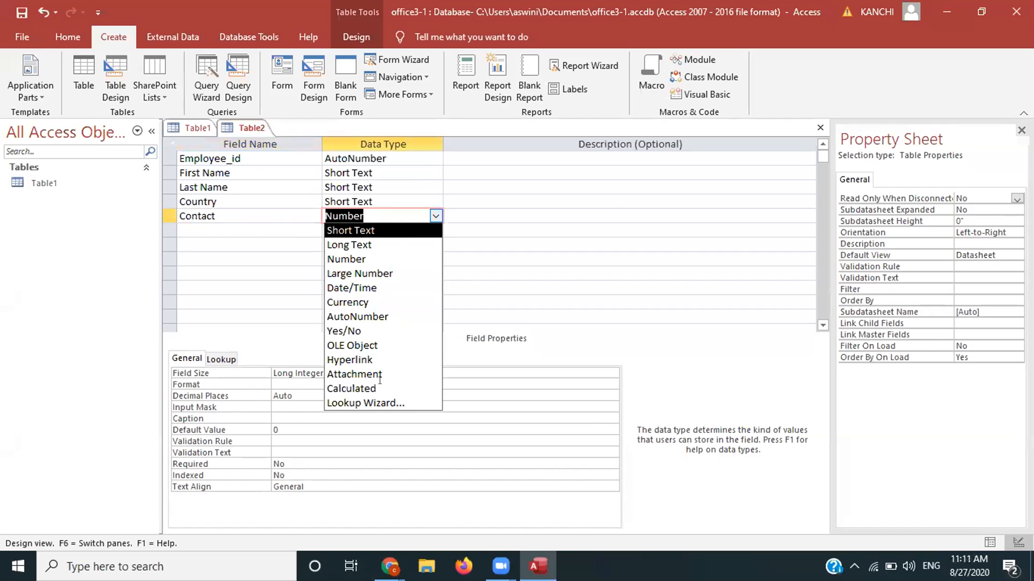
{"action": "left_click", "coordinate": [434, 230]}
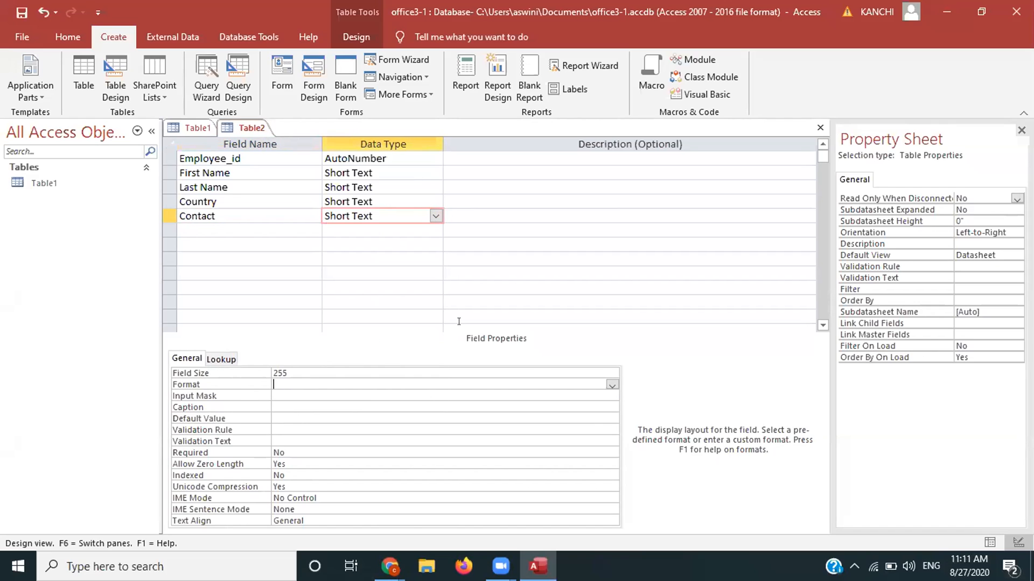
{"action": "left_click", "coordinate": [434, 215]}
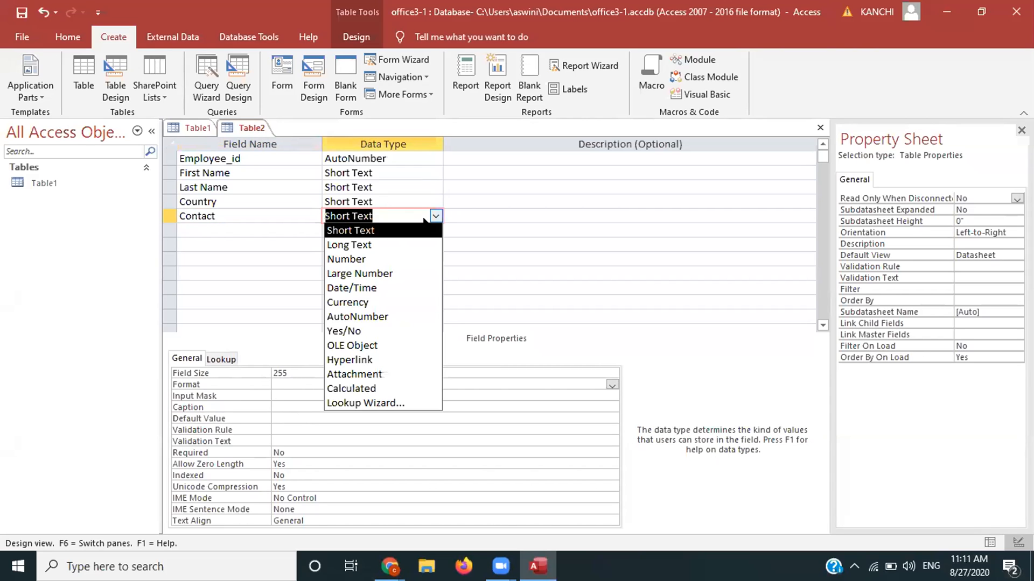
{"action": "key", "text": "Down"}
{"action": "key", "text": "Down"}
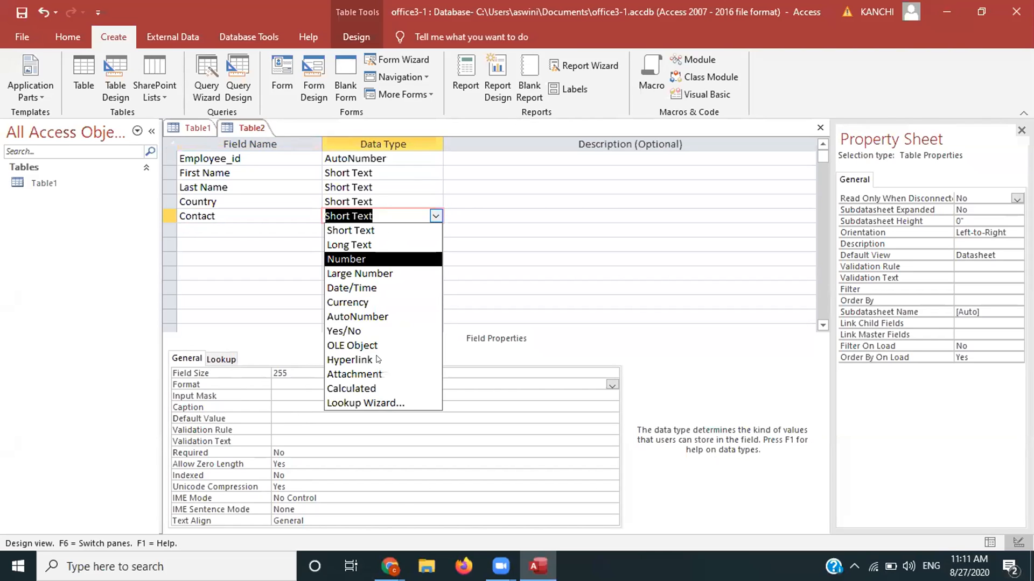
{"action": "key", "text": "Return"}
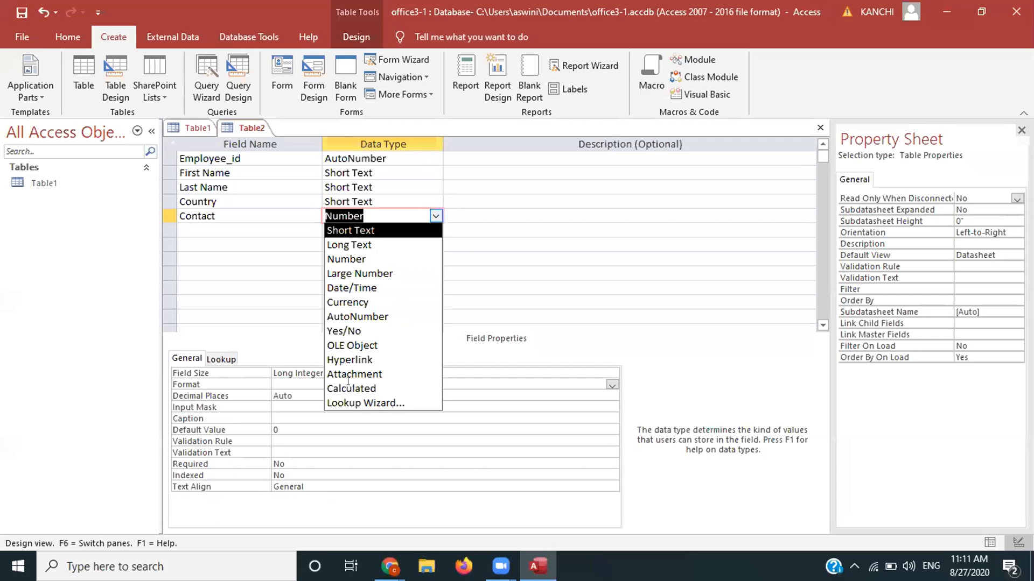
Step: Review the Number format options, then set Contact back to Short Text
{"action": "left_click", "coordinate": [613, 384]}
{"action": "left_click", "coordinate": [612, 384]}
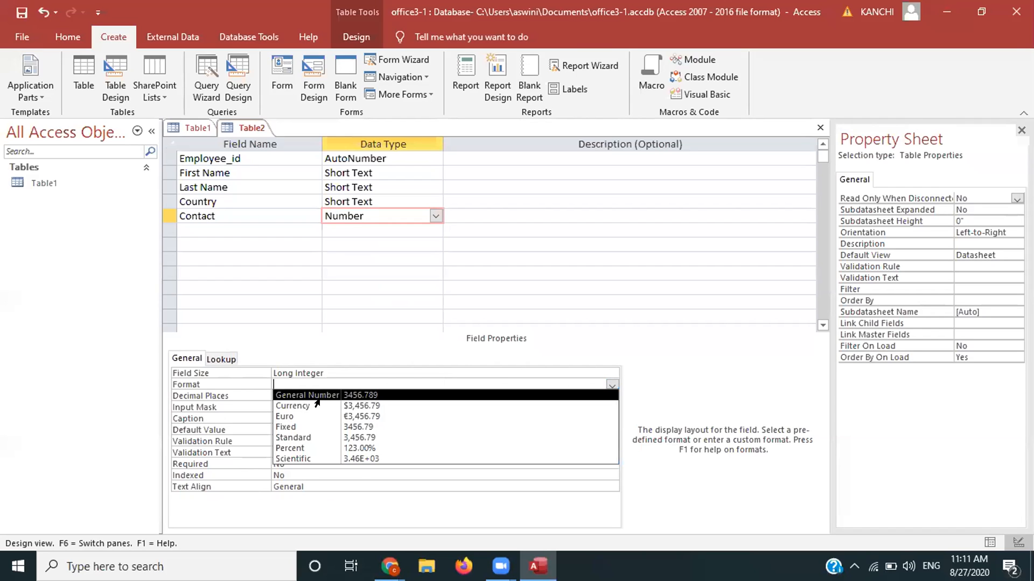
{"action": "left_click", "coordinate": [422, 213]}
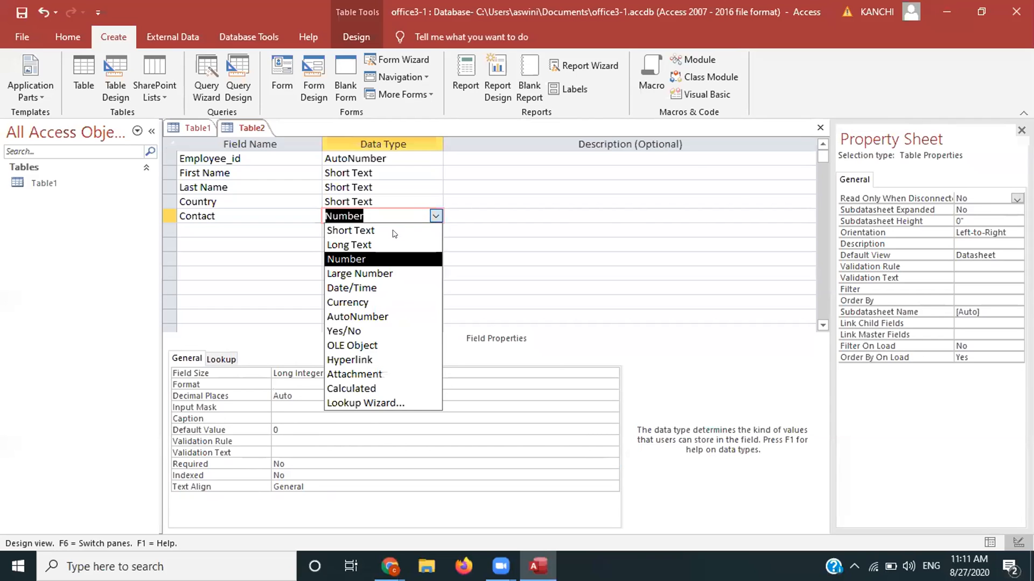
{"action": "key", "text": "alt+Down"}
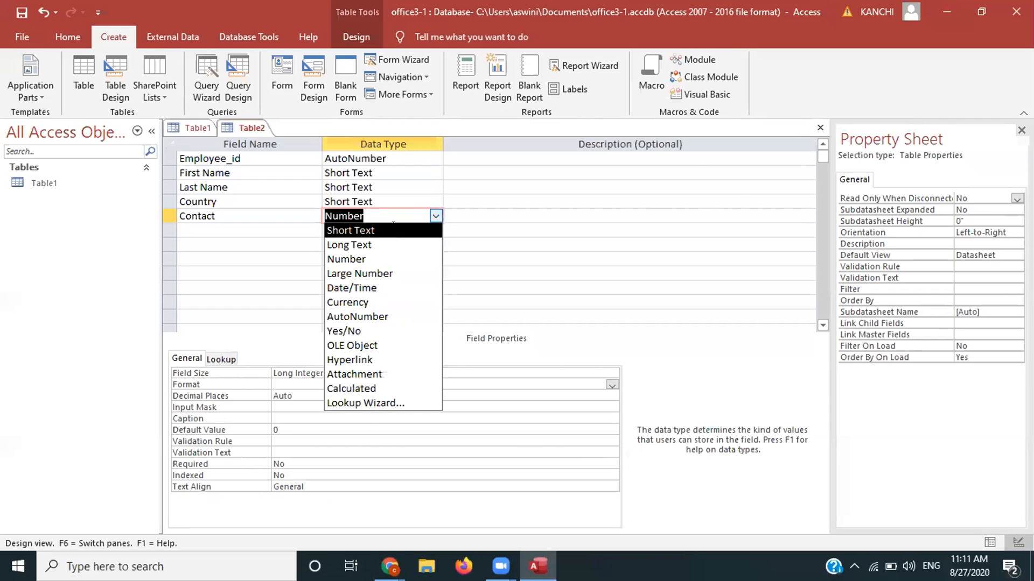
{"action": "left_click", "coordinate": [612, 384]}
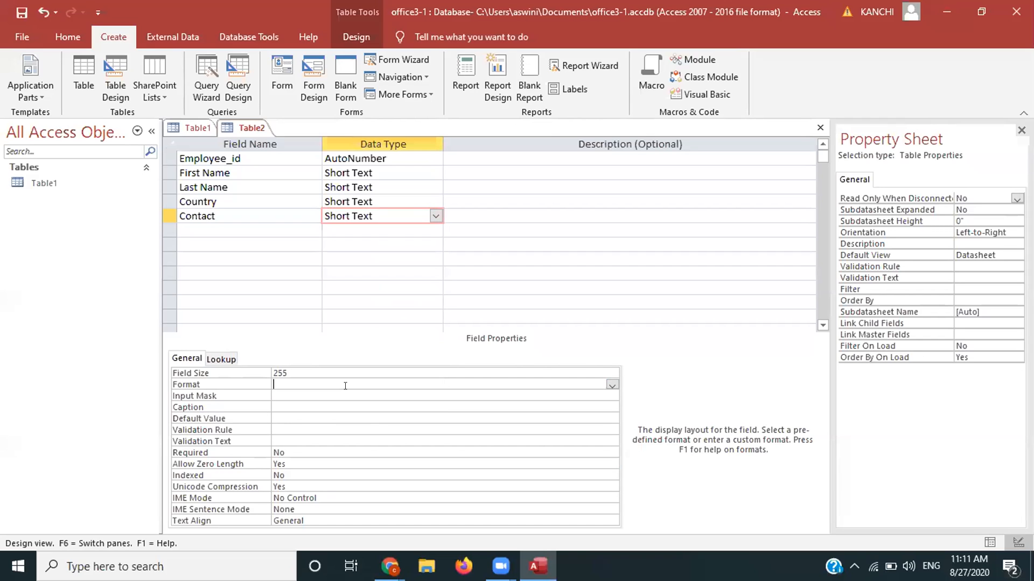
{"action": "left_click", "coordinate": [323, 396]}
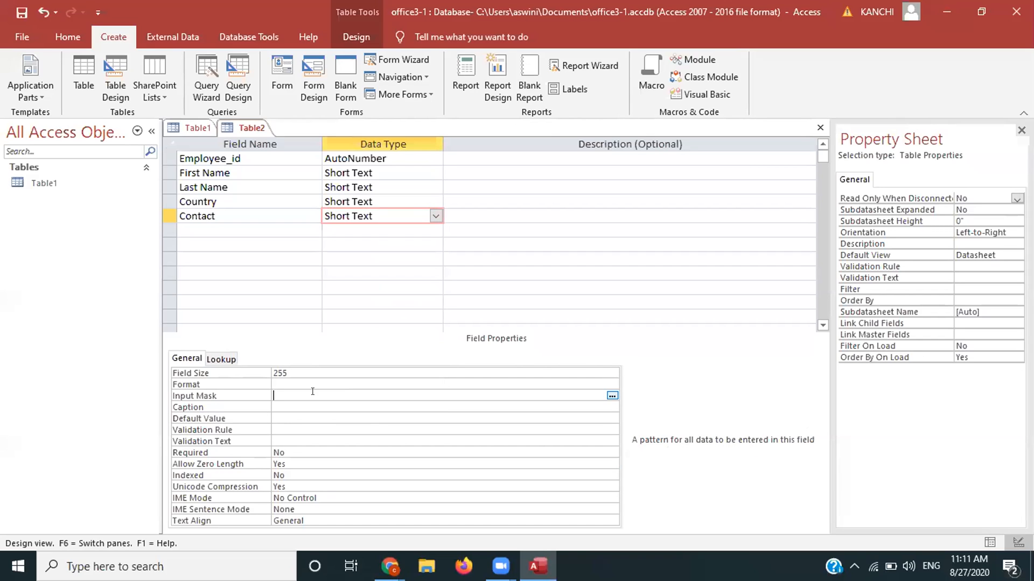
Step: Launch Contact's input mask wizard, saving the table as Employee details and accepting a primary key
{"action": "left_click", "coordinate": [612, 396]}
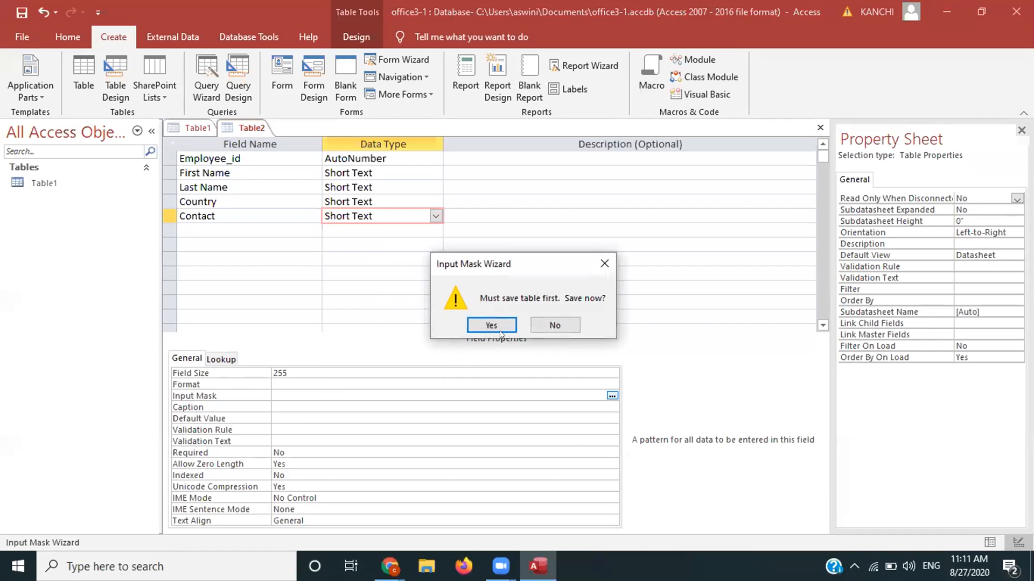
{"action": "left_click", "coordinate": [500, 331]}
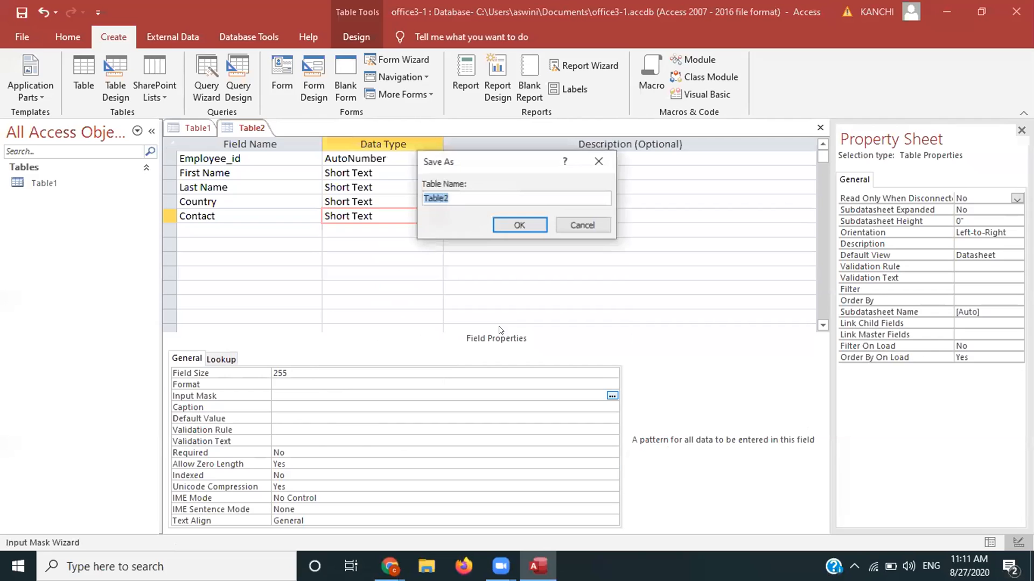
{"action": "key", "text": "BackSpace"}
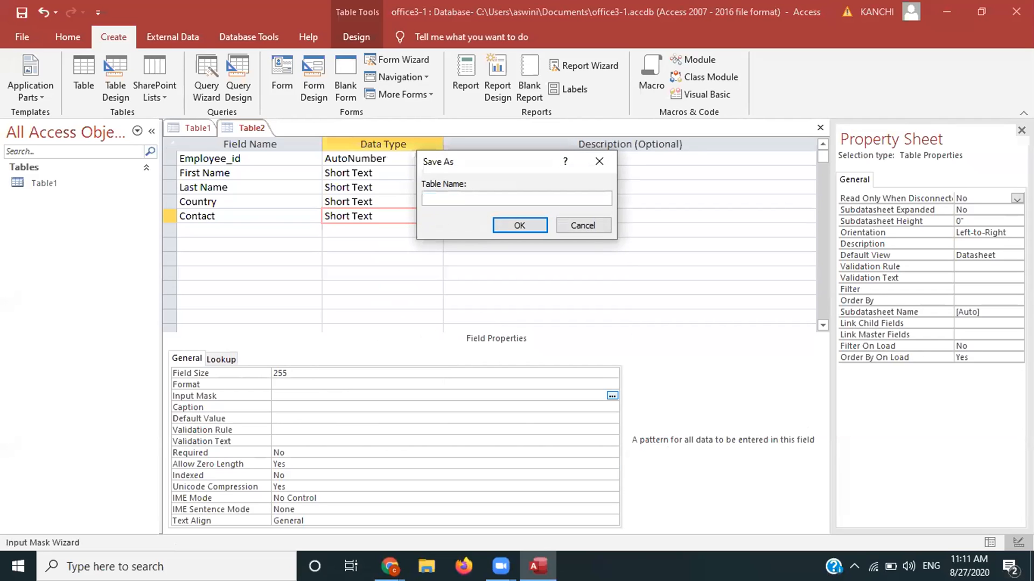
{"action": "type", "text": "Employee Tbal"}
{"action": "key", "text": "BackSpace"}
{"action": "key", "text": "BackSpace"}
{"action": "key", "text": "BackSpace"}
{"action": "type", "text": "able"}
{"action": "key", "text": "BackSpace"}
{"action": "key", "text": "BackSpace"}
{"action": "key", "text": "BackSpace"}
{"action": "key", "text": "BackSpace"}
{"action": "key", "text": "BackSpace"}
{"action": "type", "text": "details"}
{"action": "left_click", "coordinate": [521, 225]}
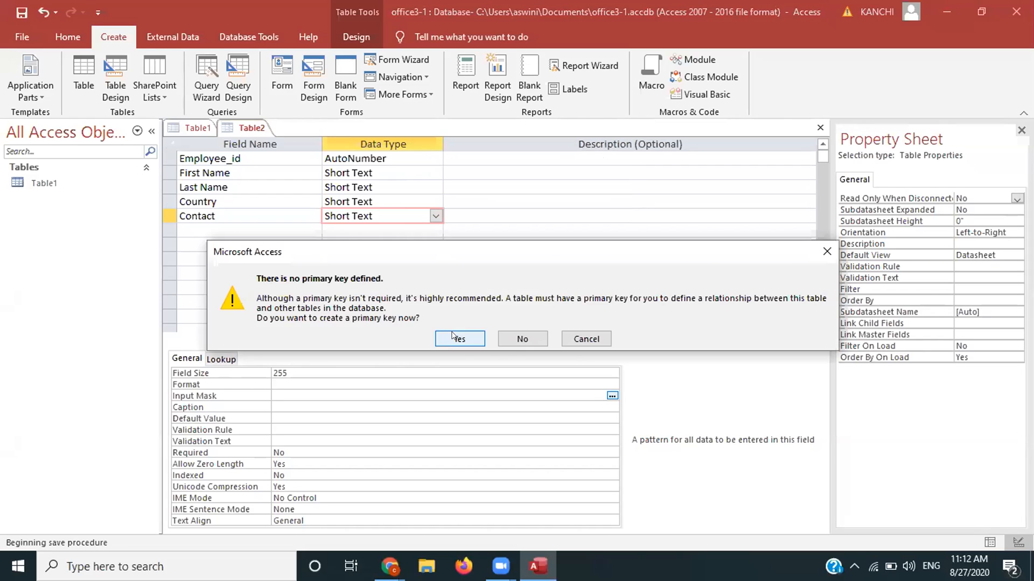
{"action": "left_click", "coordinate": [454, 337]}
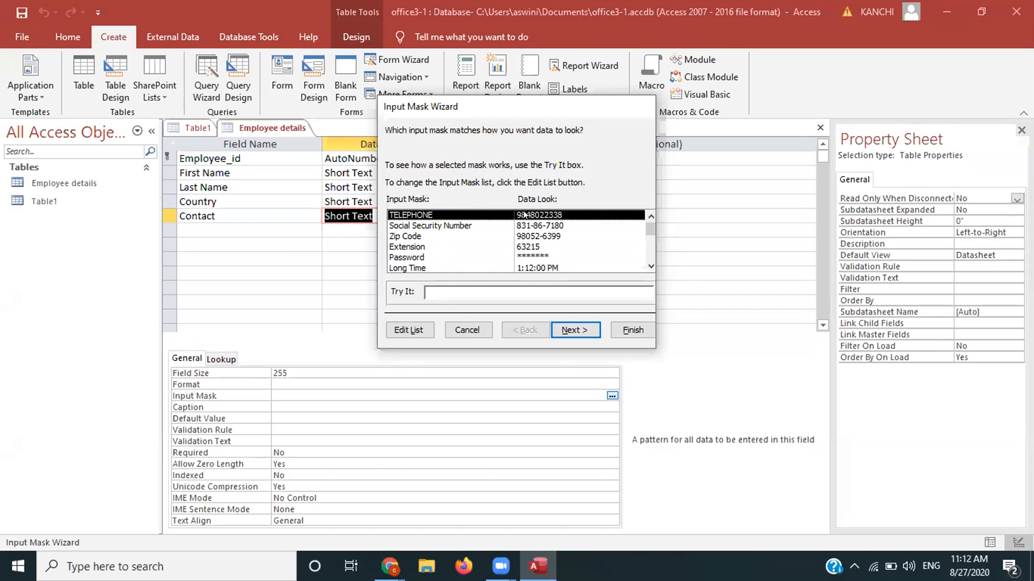
{"action": "left_click", "coordinate": [409, 330]}
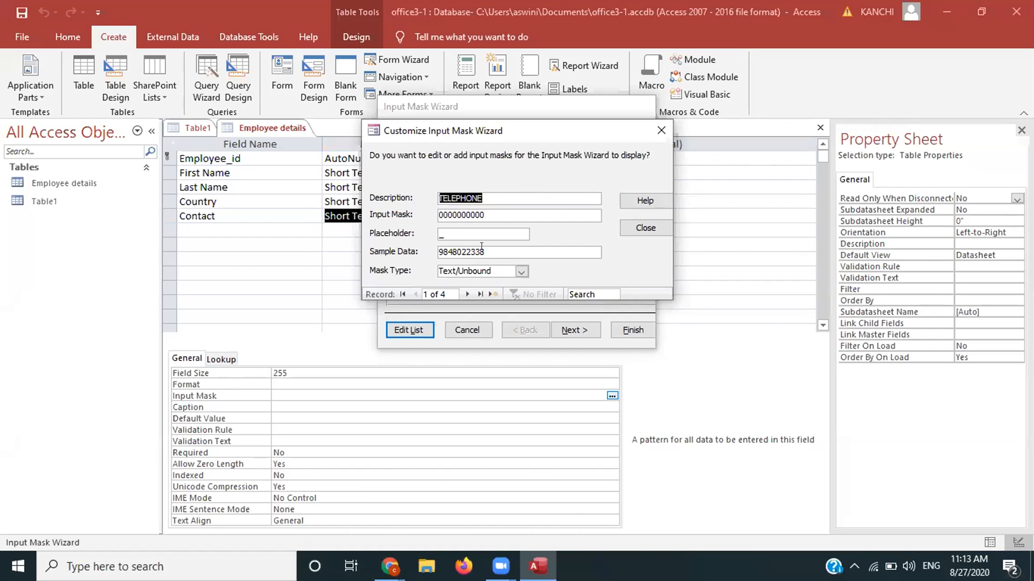
{"action": "left_click", "coordinate": [647, 227]}
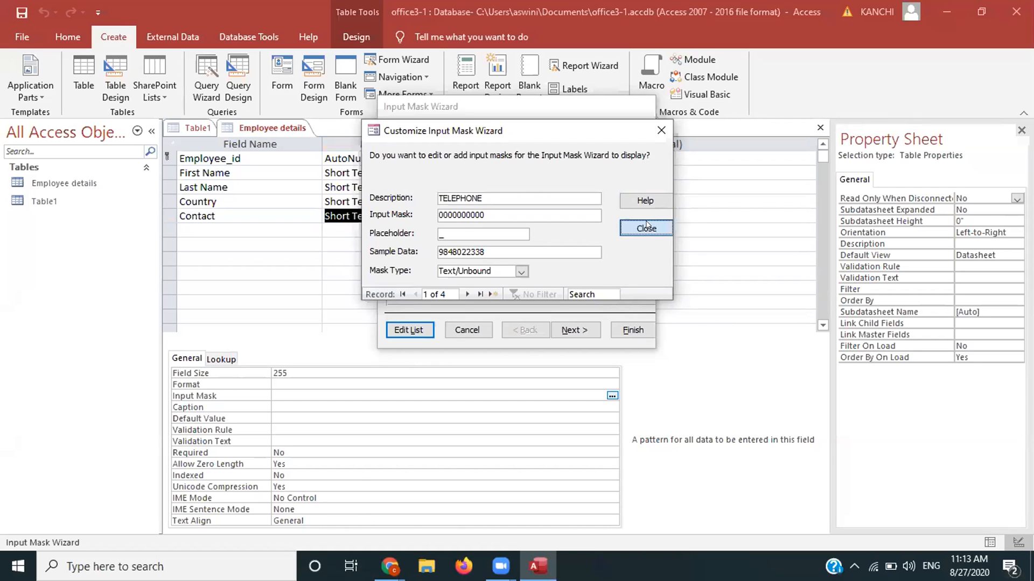
{"action": "left_click", "coordinate": [575, 330]}
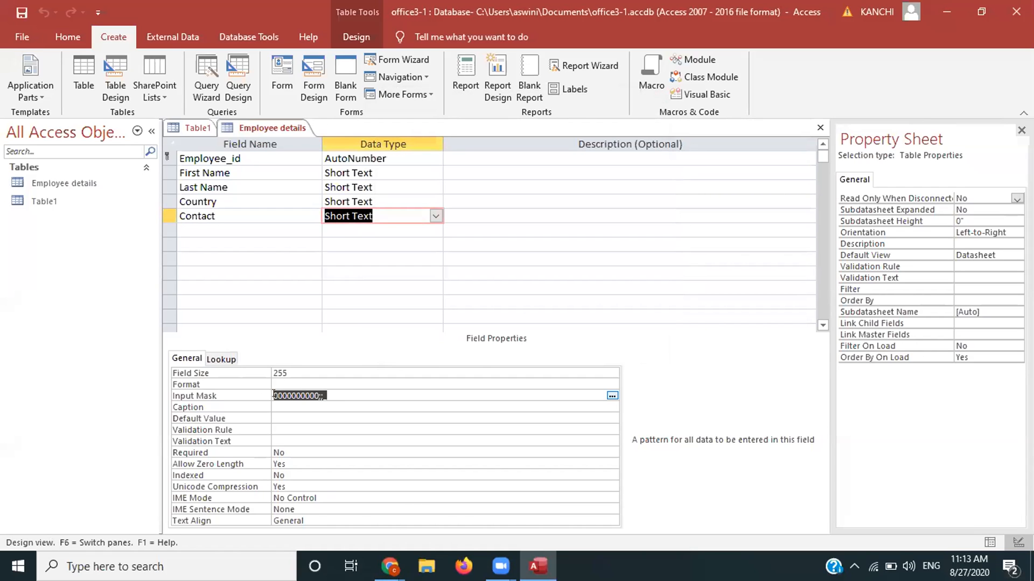
{"action": "left_click", "coordinate": [227, 227]}
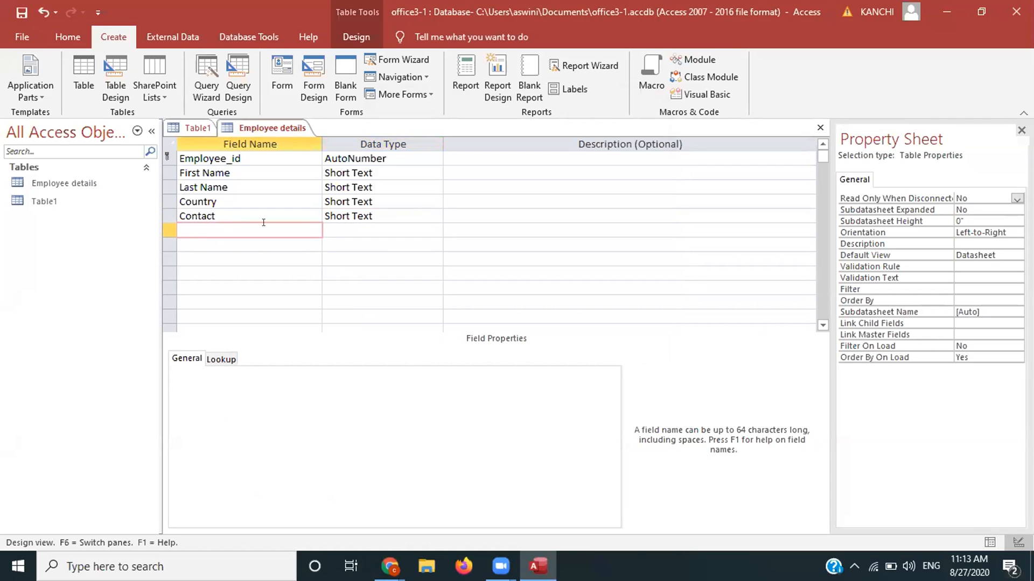
Step: Add a DOB field with the Date/Time data type
{"action": "key", "text": "Caps_Lock"}
{"action": "type", "text": "DOB"}
{"action": "key", "text": "Tab"}
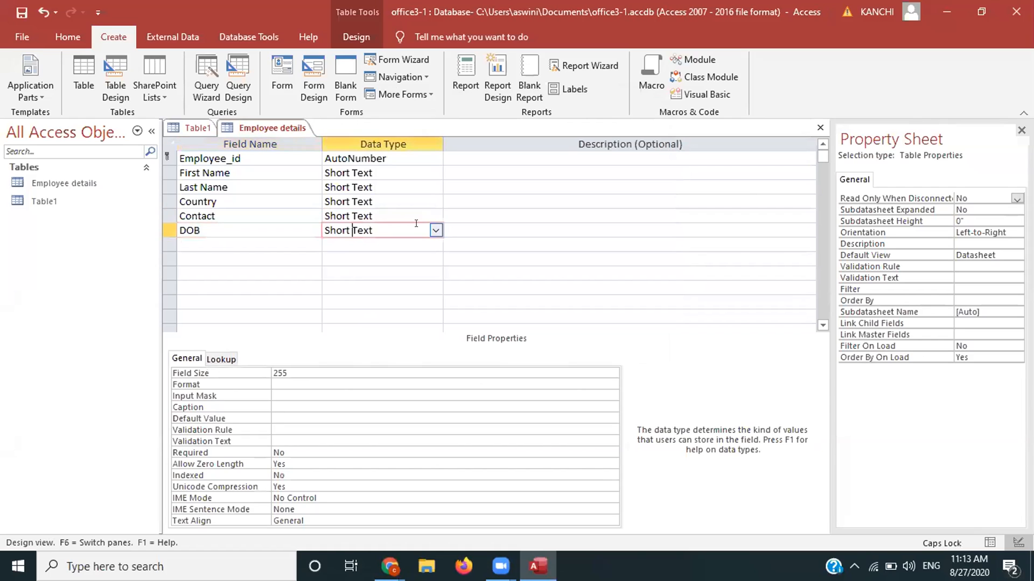
{"action": "left_click", "coordinate": [434, 232]}
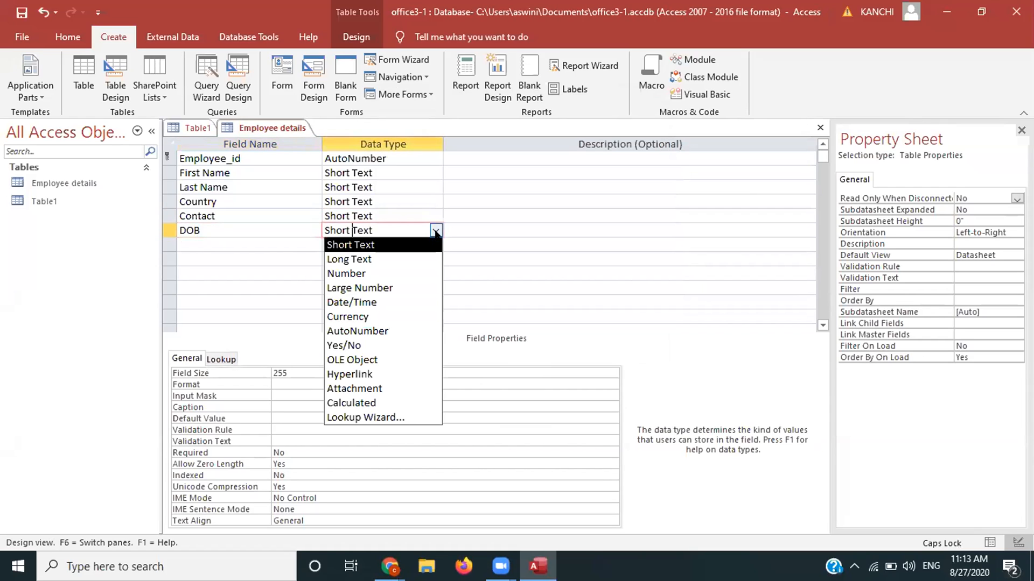
{"action": "left_click", "coordinate": [379, 302]}
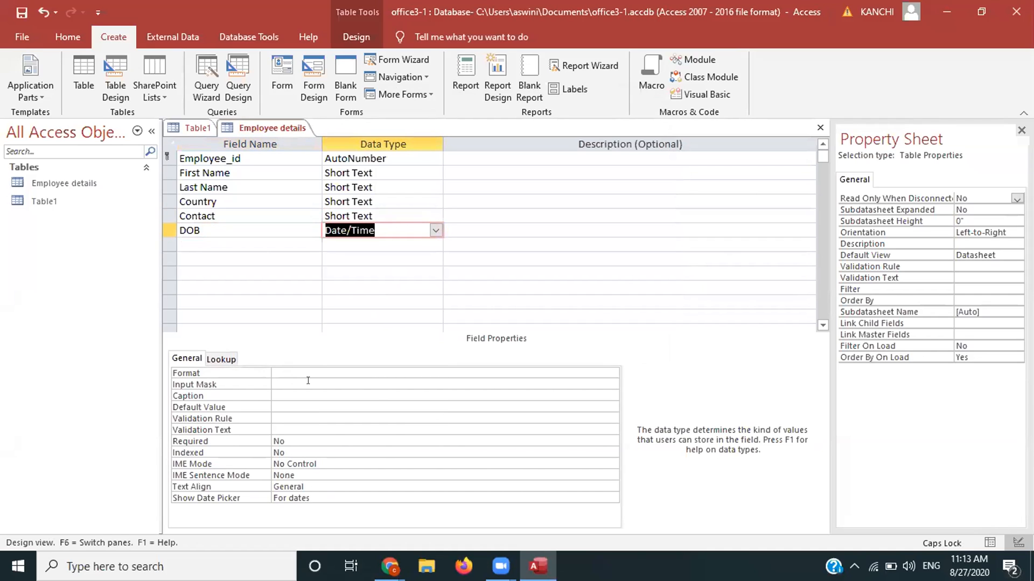
Step: Give DOB the Short Date input mask 99/99/0000;0;_, saving the table first
{"action": "left_click", "coordinate": [603, 384]}
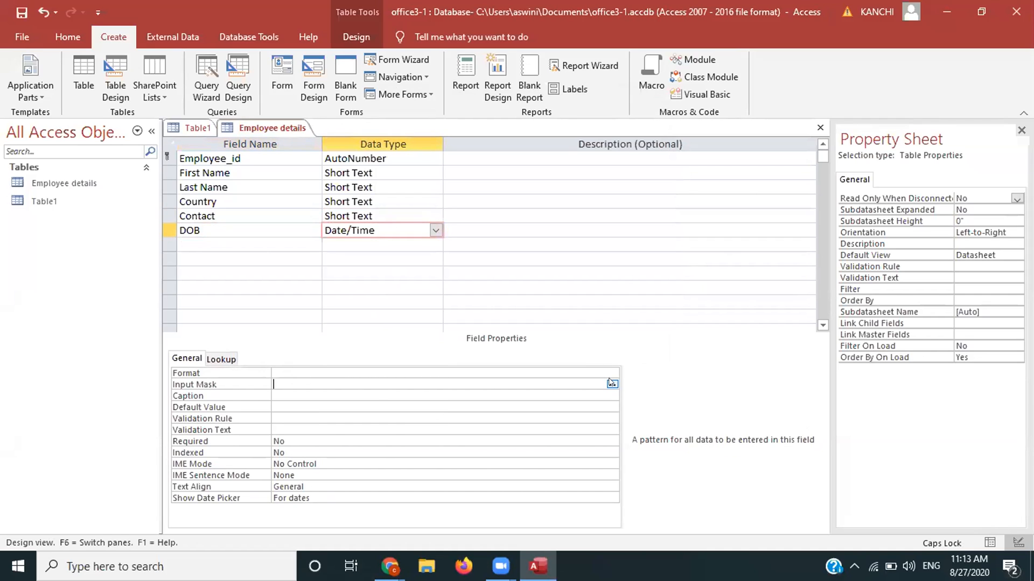
{"action": "left_click", "coordinate": [612, 383]}
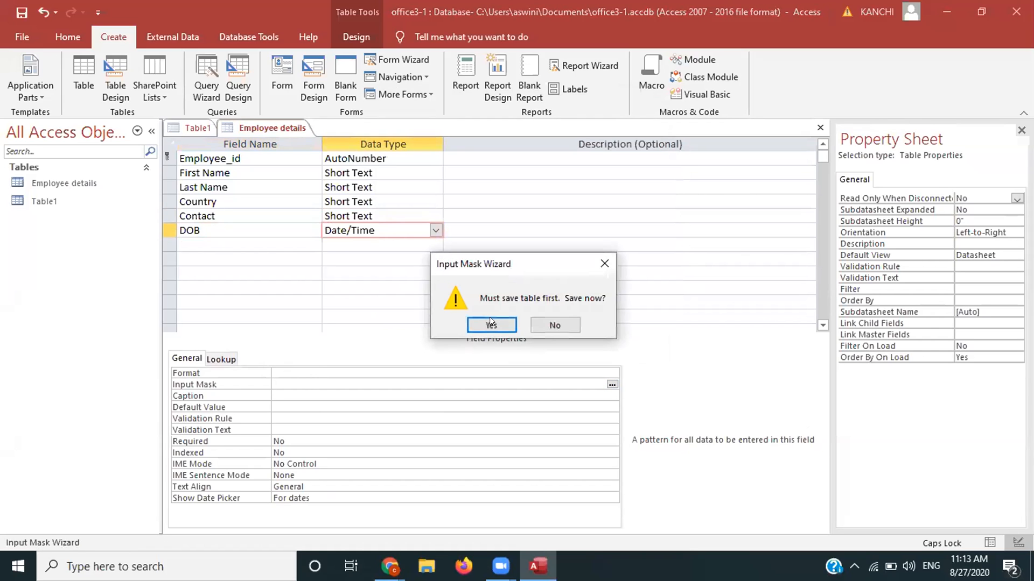
{"action": "left_click", "coordinate": [490, 323]}
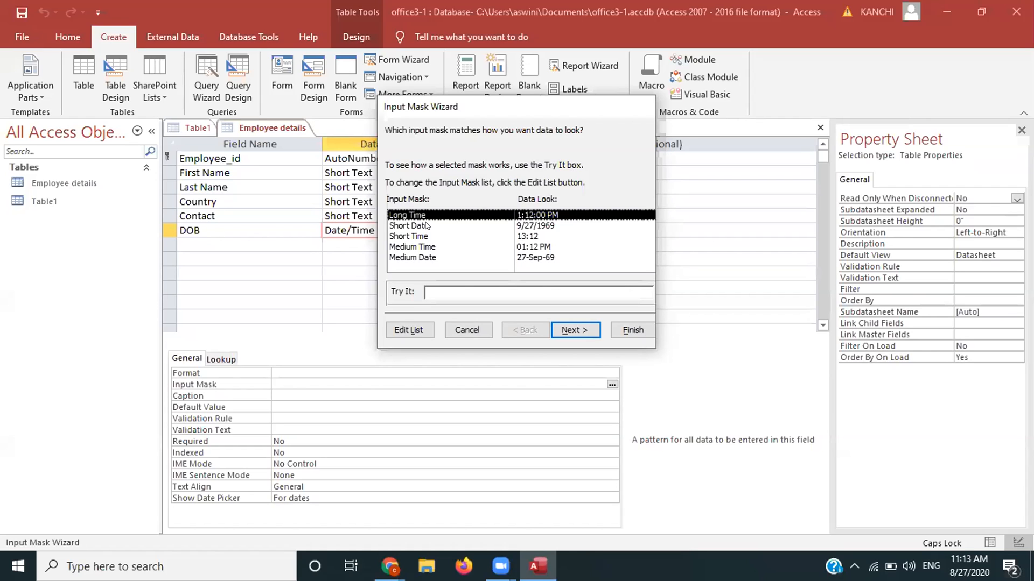
{"action": "left_click", "coordinate": [426, 225]}
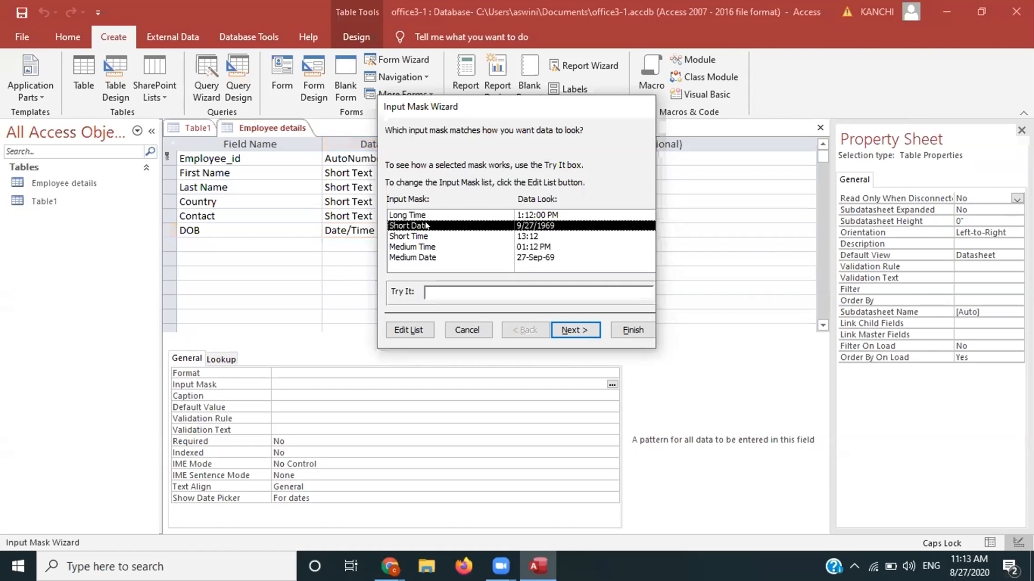
{"action": "left_click", "coordinate": [427, 257]}
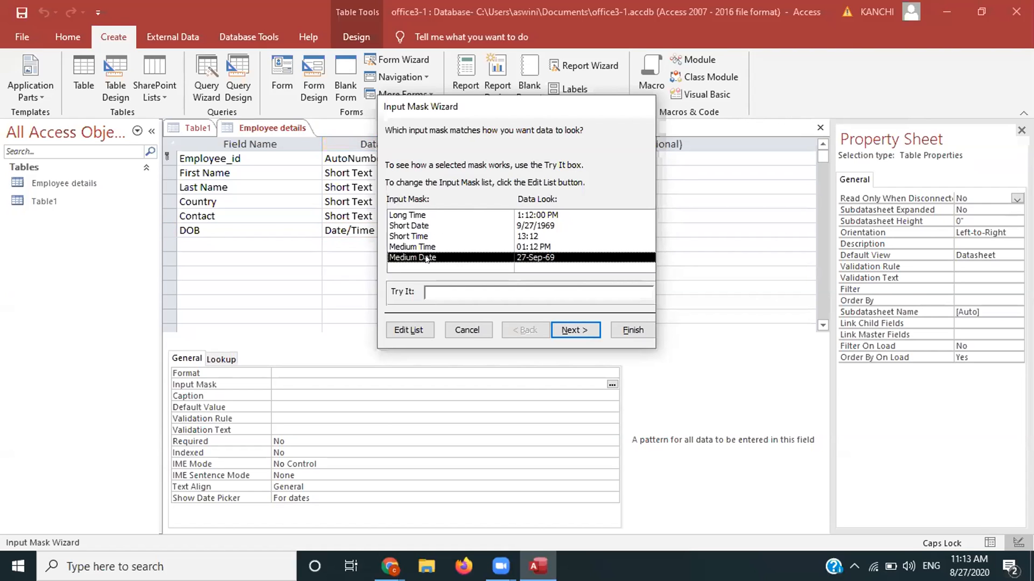
{"action": "left_click", "coordinate": [419, 225]}
{"action": "left_click", "coordinate": [574, 332]}
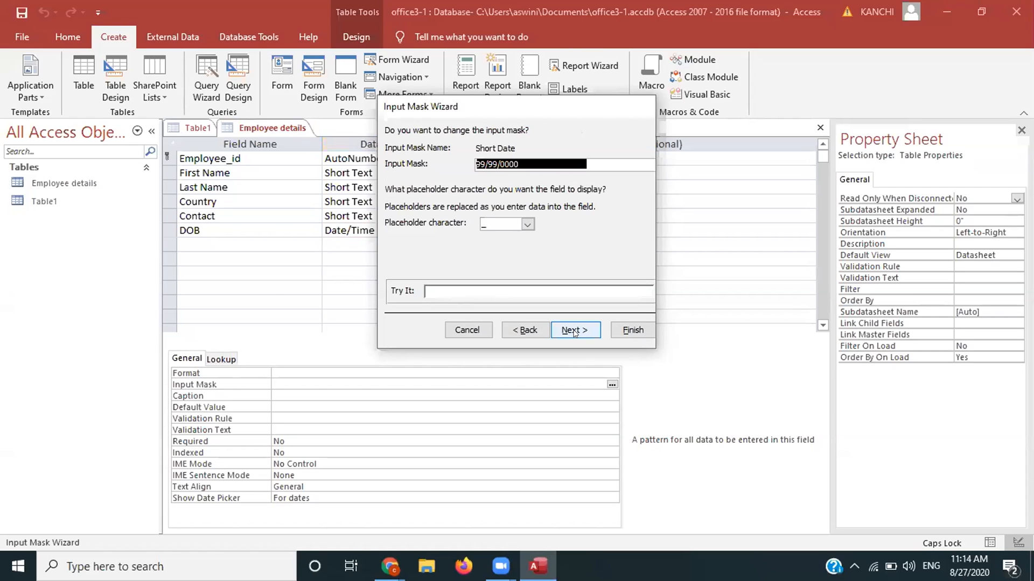
{"action": "left_click", "coordinate": [633, 329]}
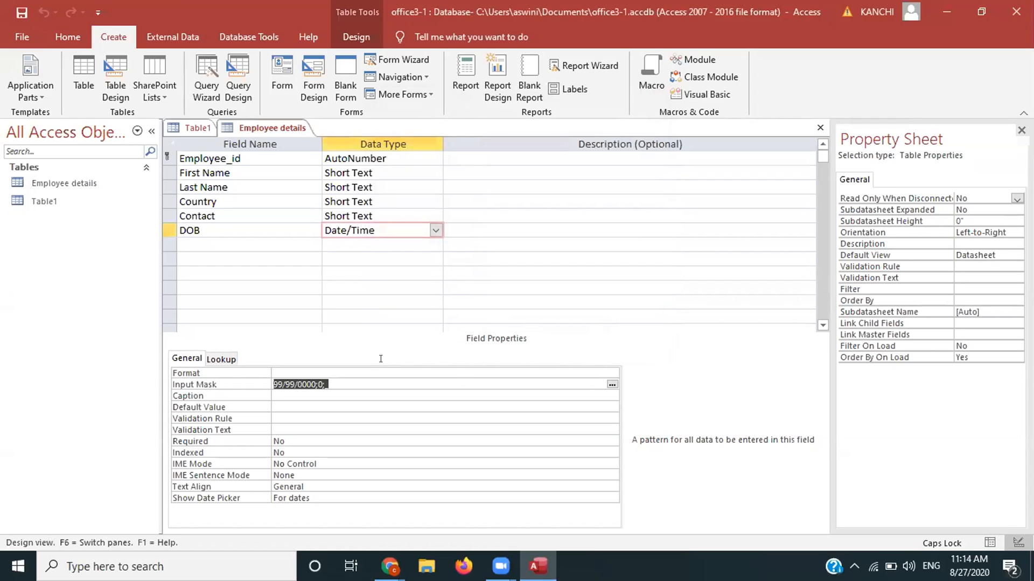
Step: Set the DOB field's Format to Long Date
{"action": "left_click", "coordinate": [613, 373]}
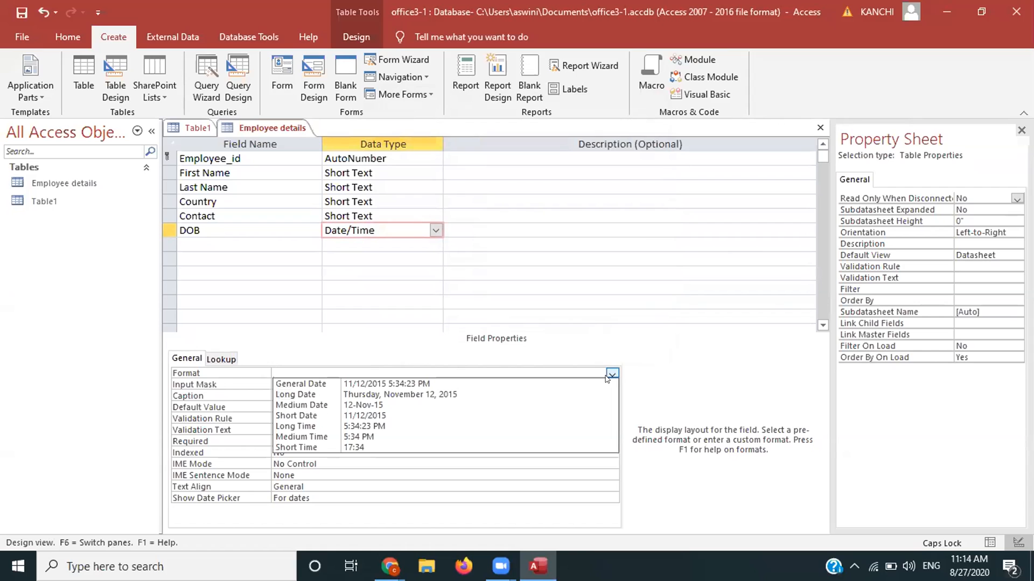
{"action": "left_click", "coordinate": [486, 392]}
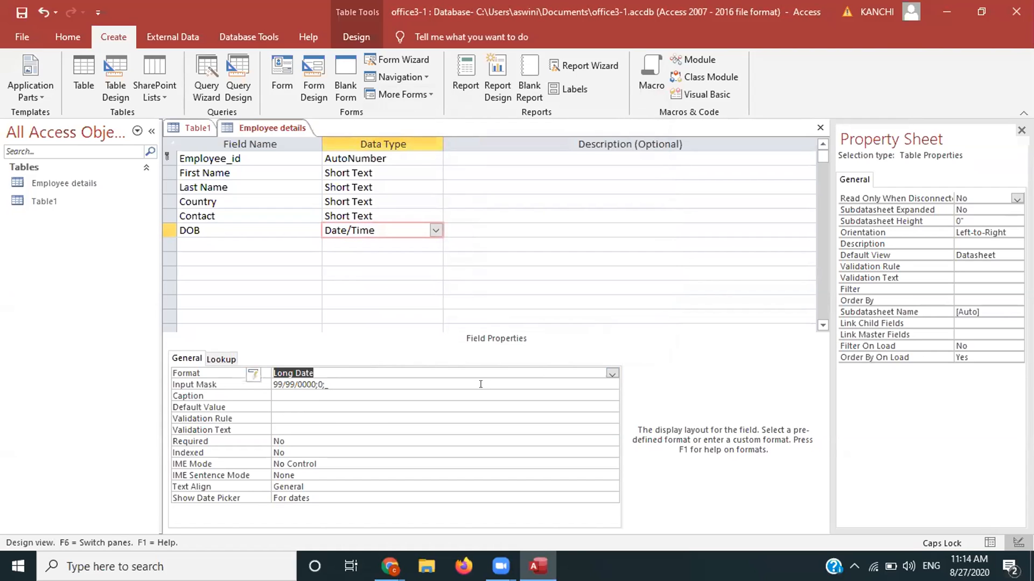
{"action": "left_click", "coordinate": [356, 384]}
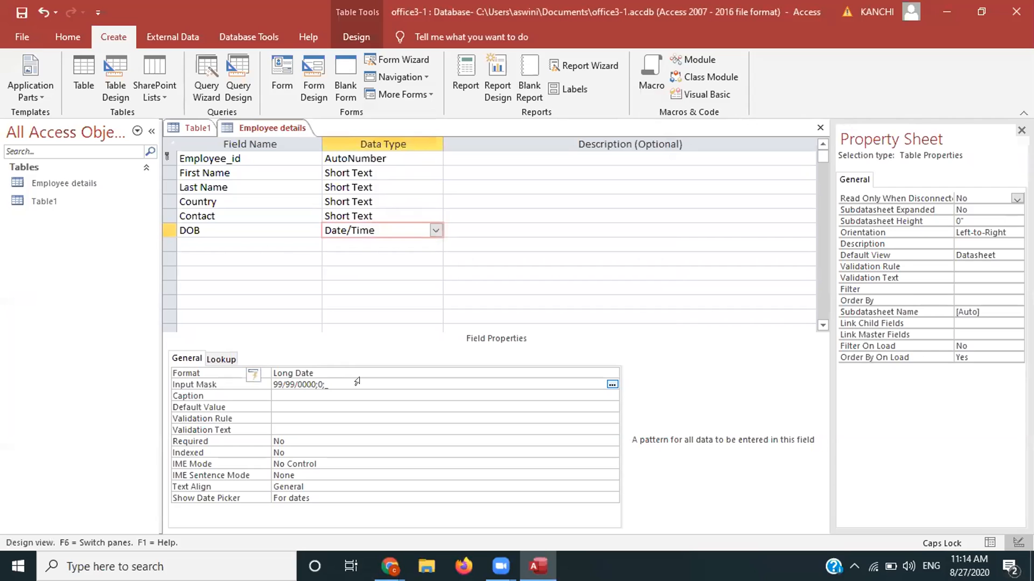
{"action": "left_click", "coordinate": [372, 368]}
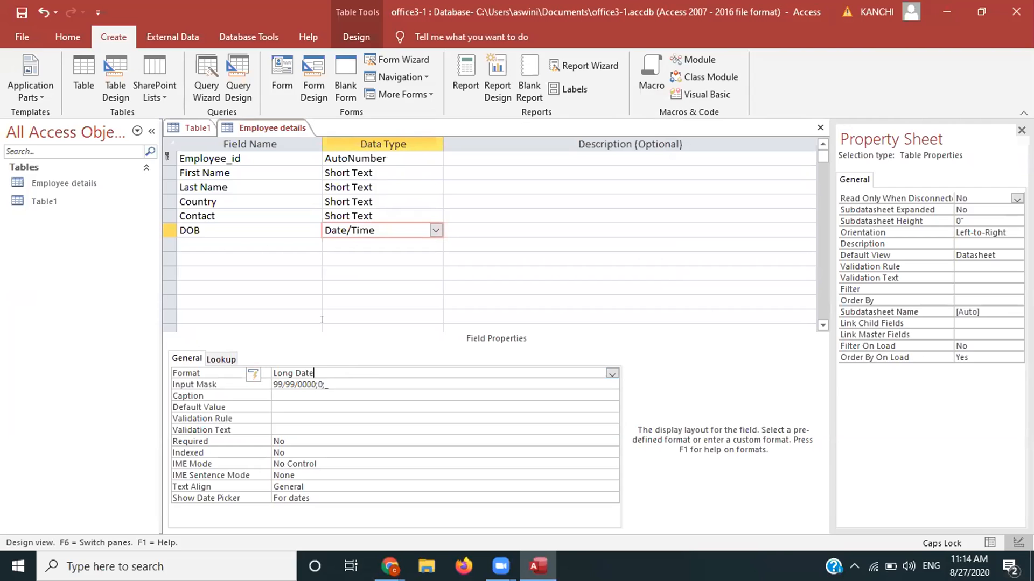
Step: Enter 'Date Of Birth' as the DOB field's description
{"action": "left_click", "coordinate": [492, 228]}
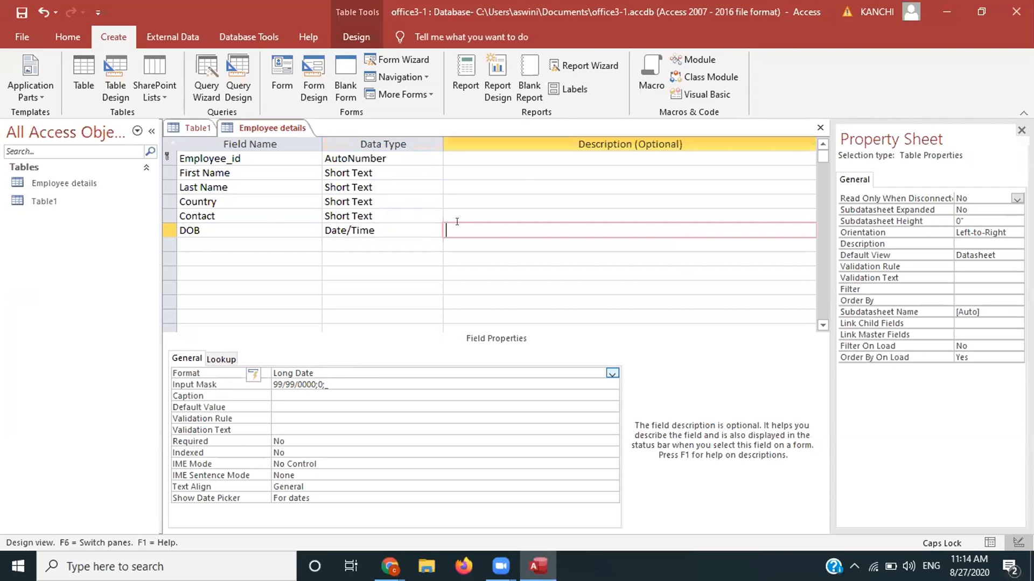
{"action": "type", "text": "Date Of"}
{"action": "type", "text": "Birth"}
{"action": "left_click", "coordinate": [370, 226]}
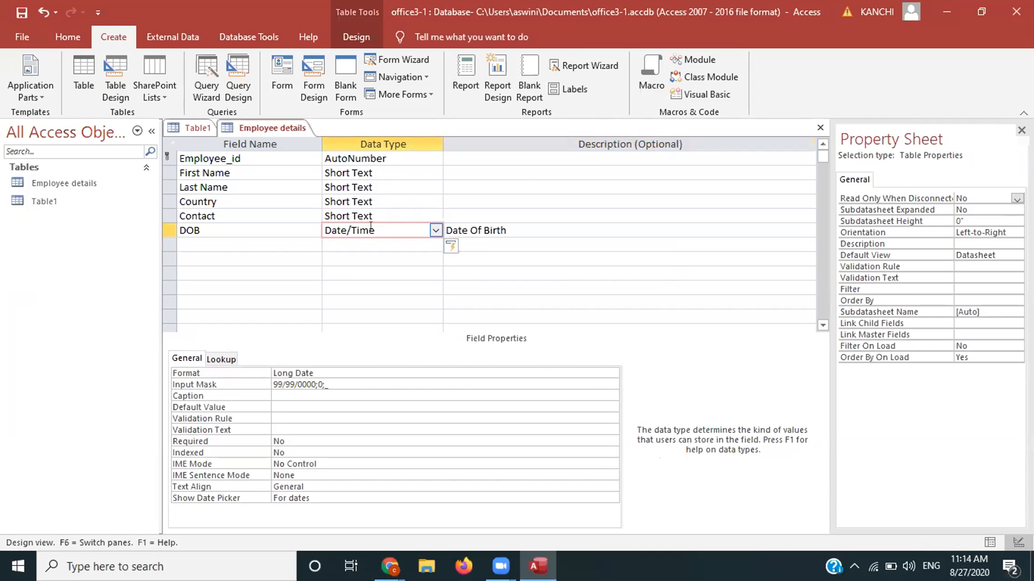
Step: Save the table and switch Employee details to Datasheet View
{"action": "left_click", "coordinate": [68, 36]}
{"action": "left_click", "coordinate": [22, 97]}
{"action": "left_click", "coordinate": [54, 124]}
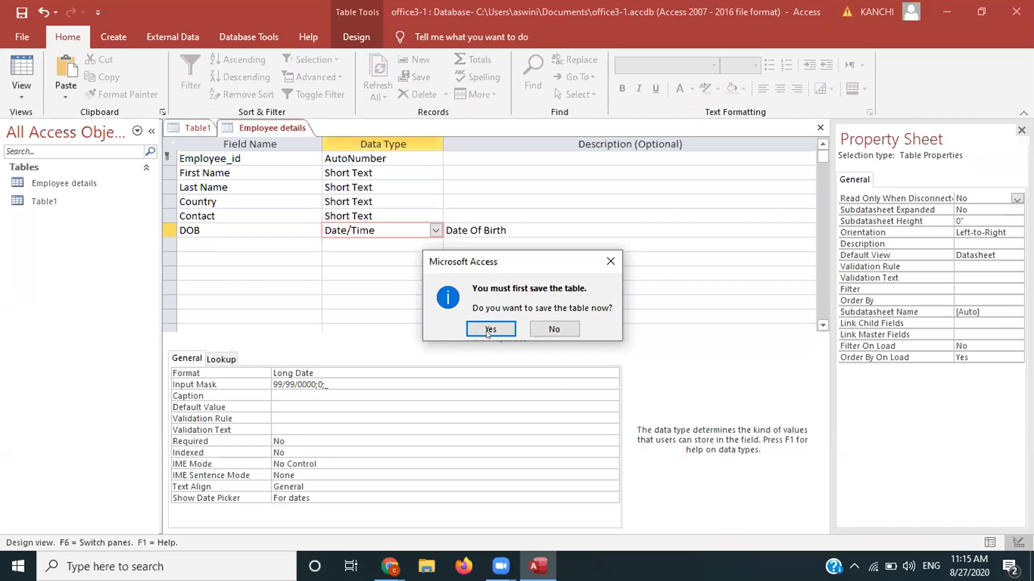
{"action": "left_click", "coordinate": [488, 330]}
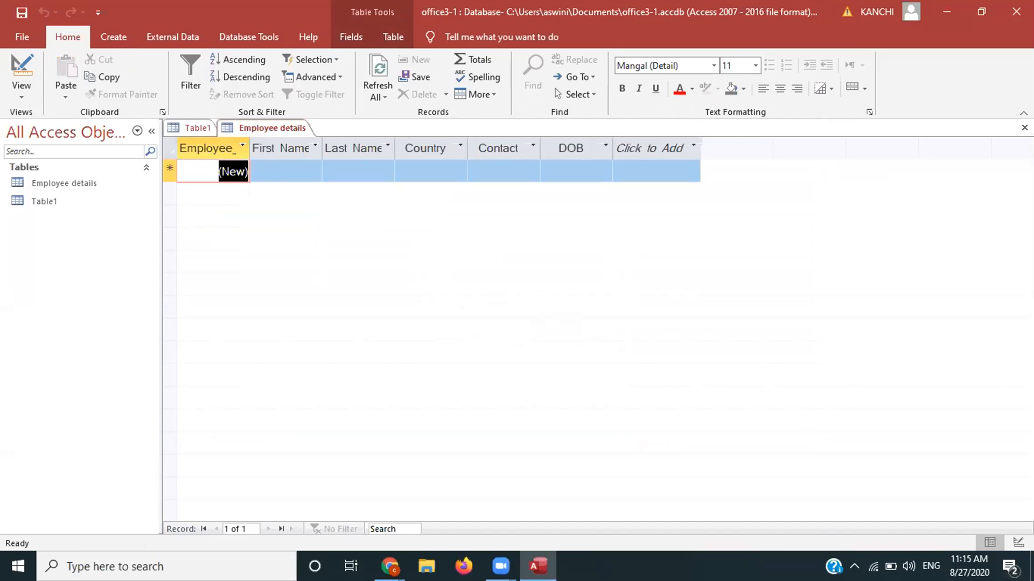
{"action": "key", "text": "1"}
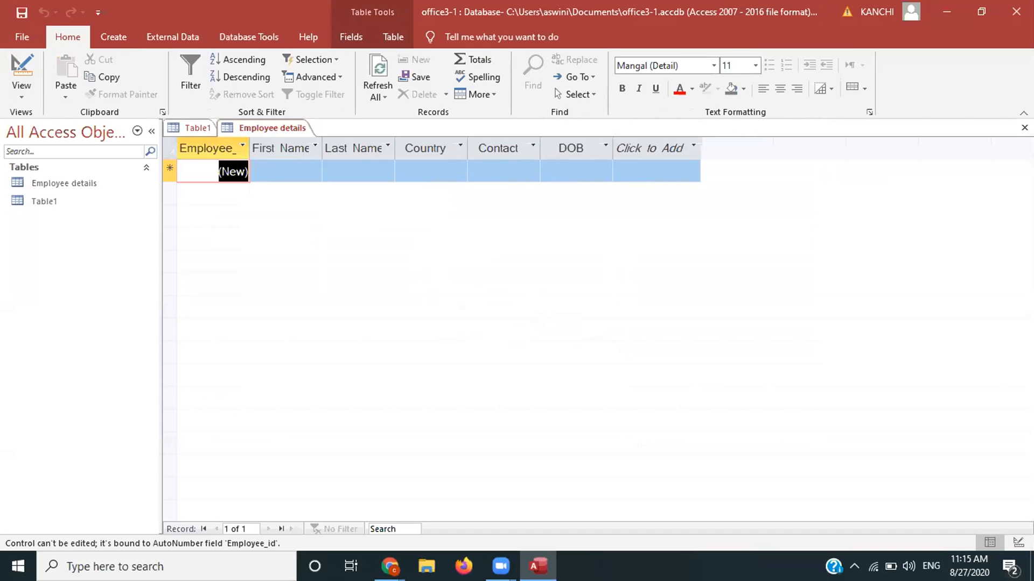
Step: Enter the first employee's first and last name and choose INDIA as country
{"action": "left_click", "coordinate": [273, 168]}
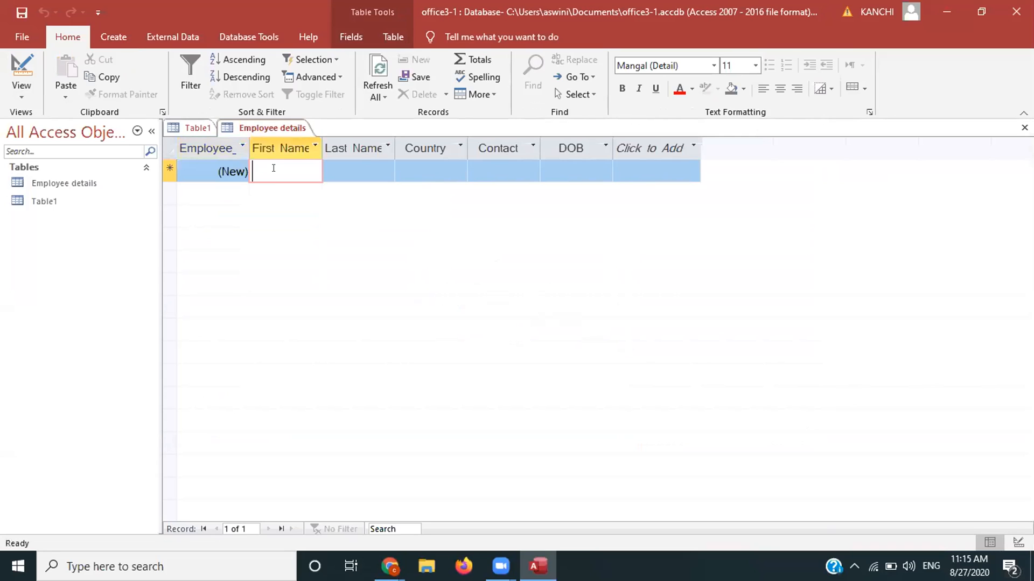
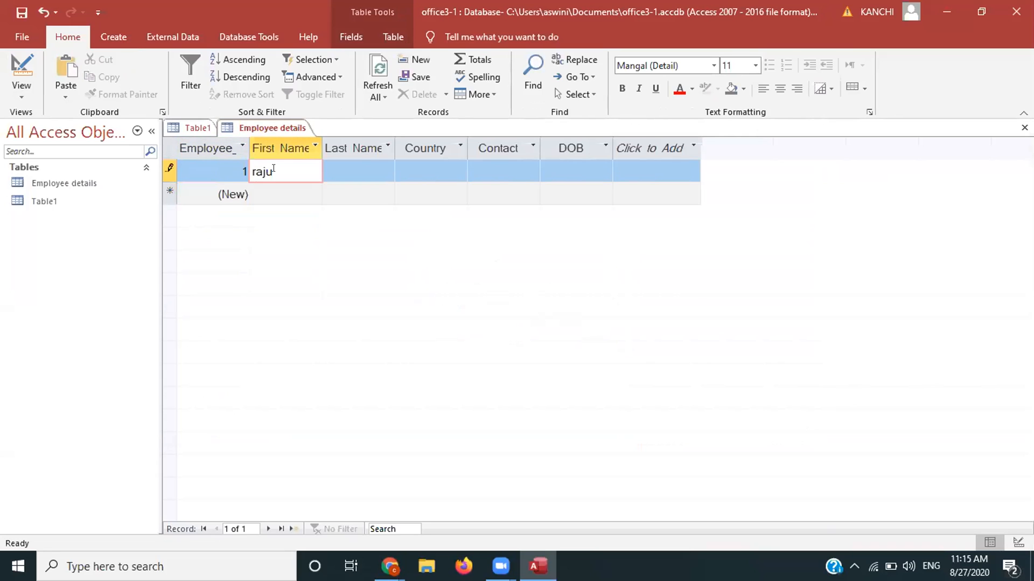
{"action": "key", "text": "Tab"}
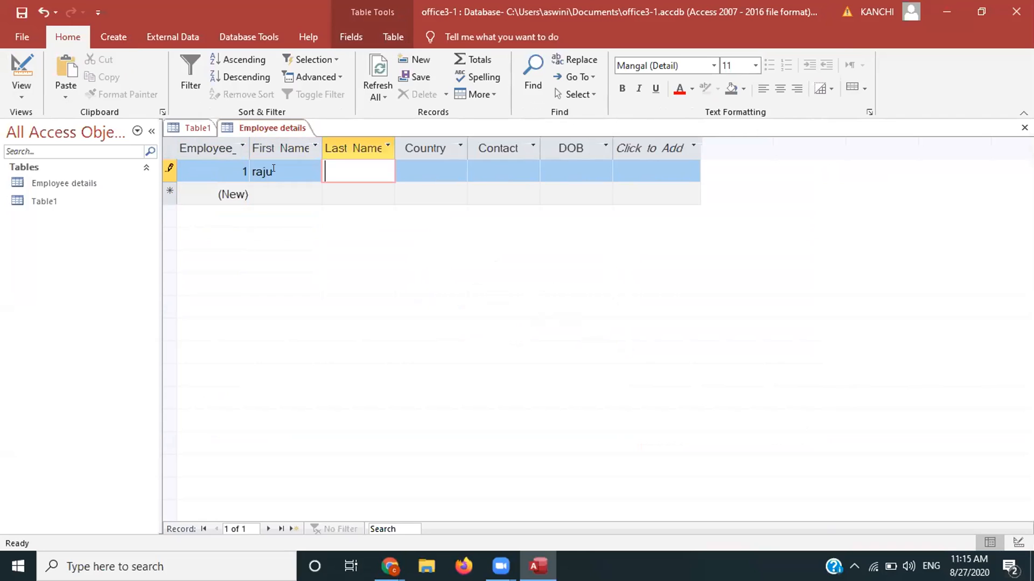
{"action": "key", "text": "Tab"}
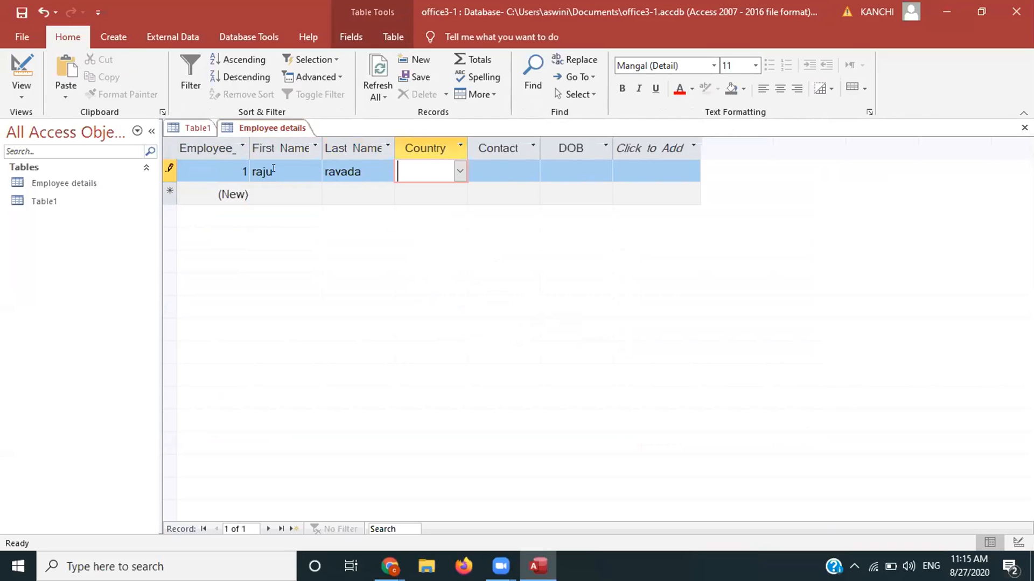
{"action": "left_click", "coordinate": [460, 171]}
{"action": "left_click", "coordinate": [420, 281]}
Step: Fill in the employee's contact number and the date of birth 06/06/1992
{"action": "left_click", "coordinate": [504, 165]}
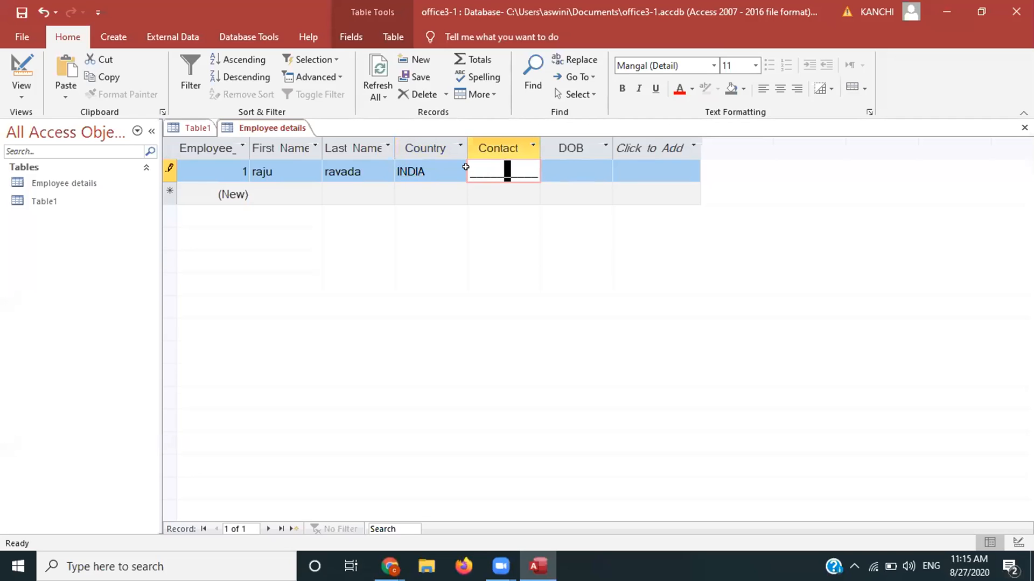
{"action": "left_click", "coordinate": [467, 172]}
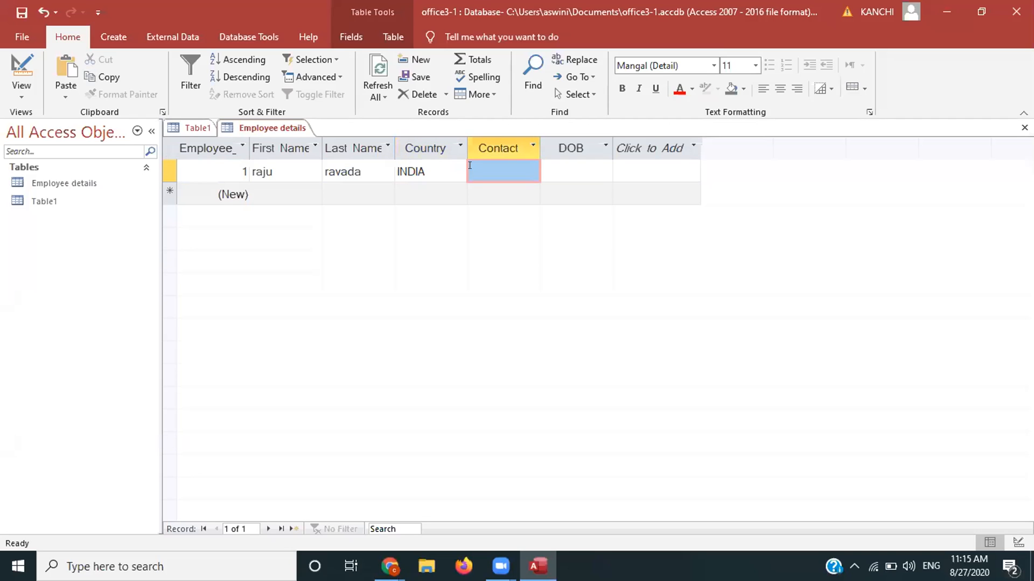
{"action": "left_click", "coordinate": [469, 172]}
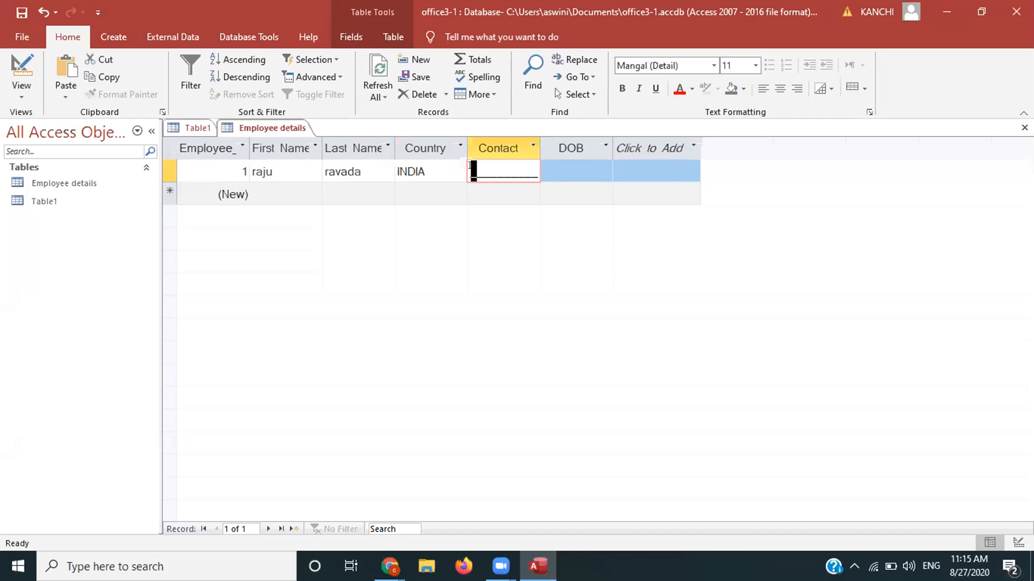
{"action": "type", "text": "9876543212"}
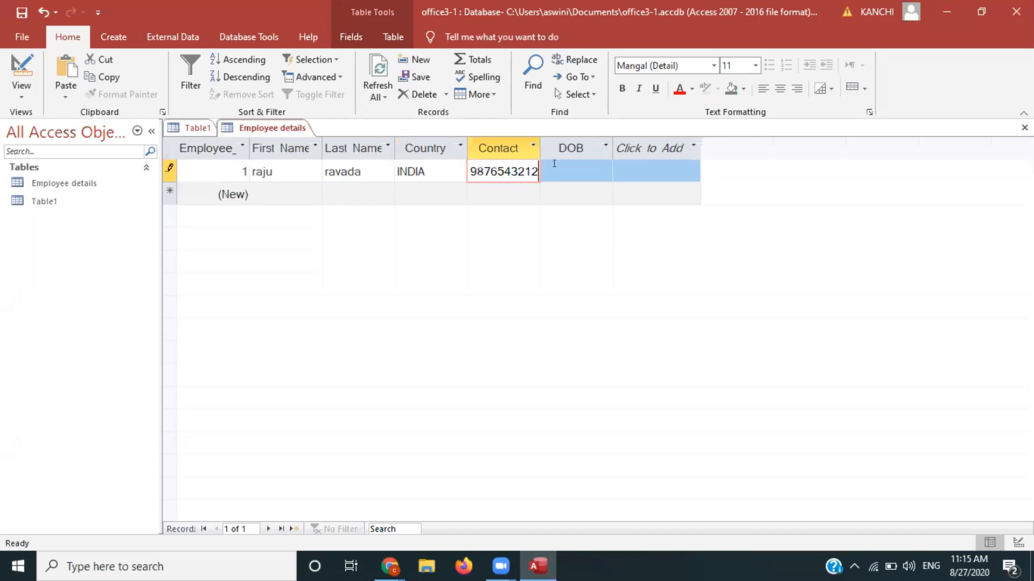
{"action": "left_click", "coordinate": [548, 166]}
{"action": "key", "text": "Left"}
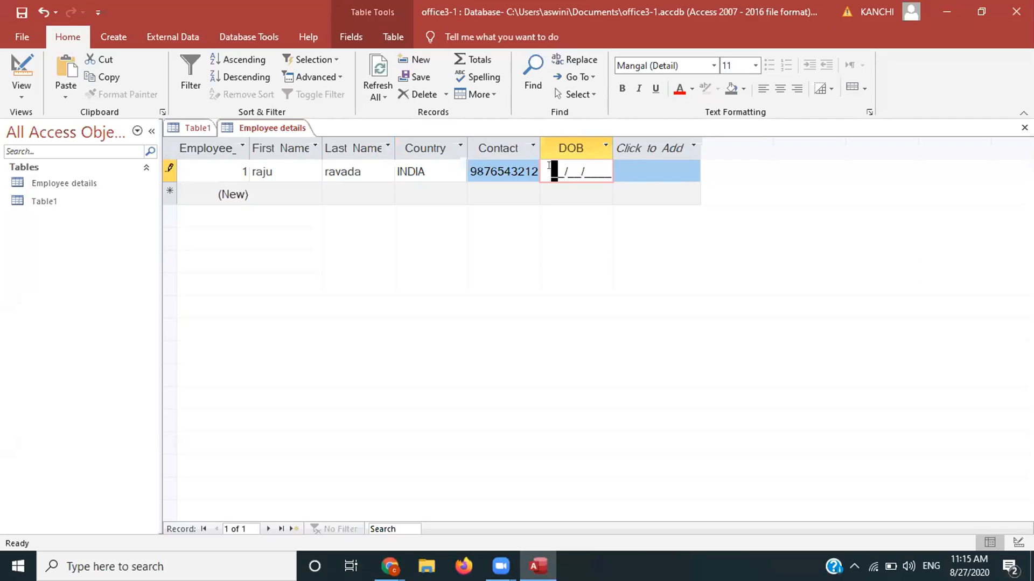
{"action": "type", "text": "06061992"}
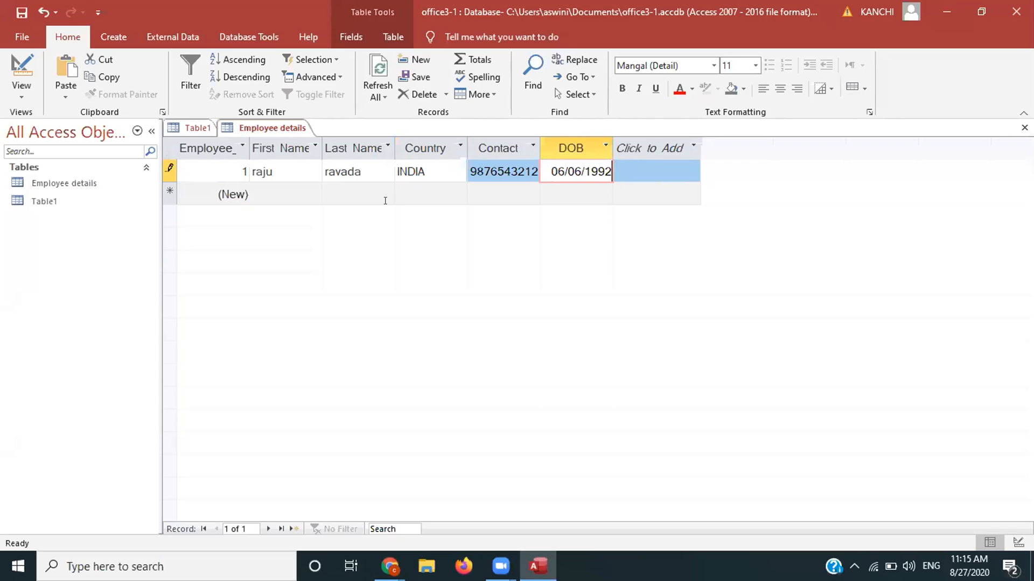
{"action": "key", "text": "Tab"}
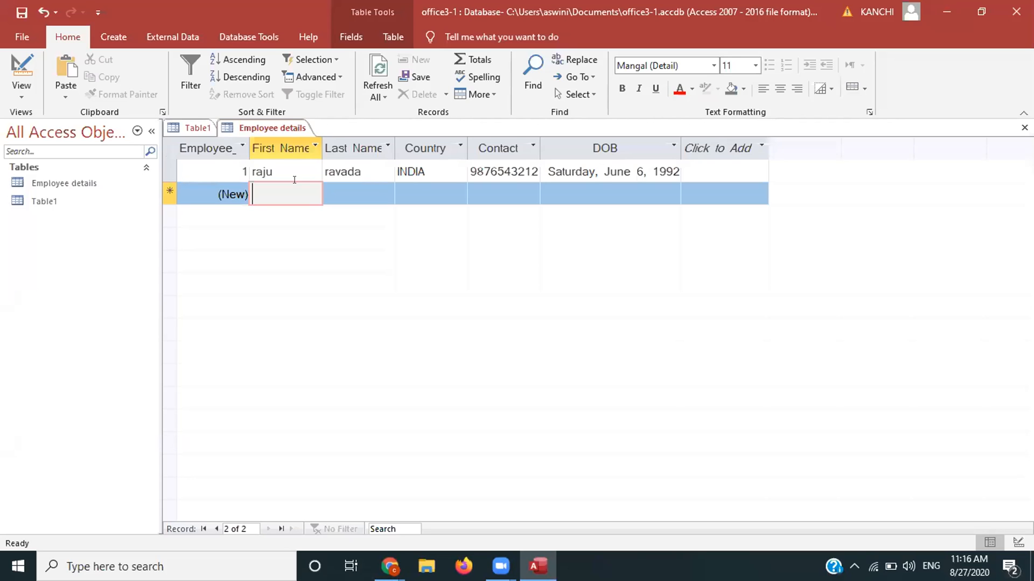
Step: Enter the second employee's first and last name and set Country to USA
{"action": "key", "text": "Tab"}
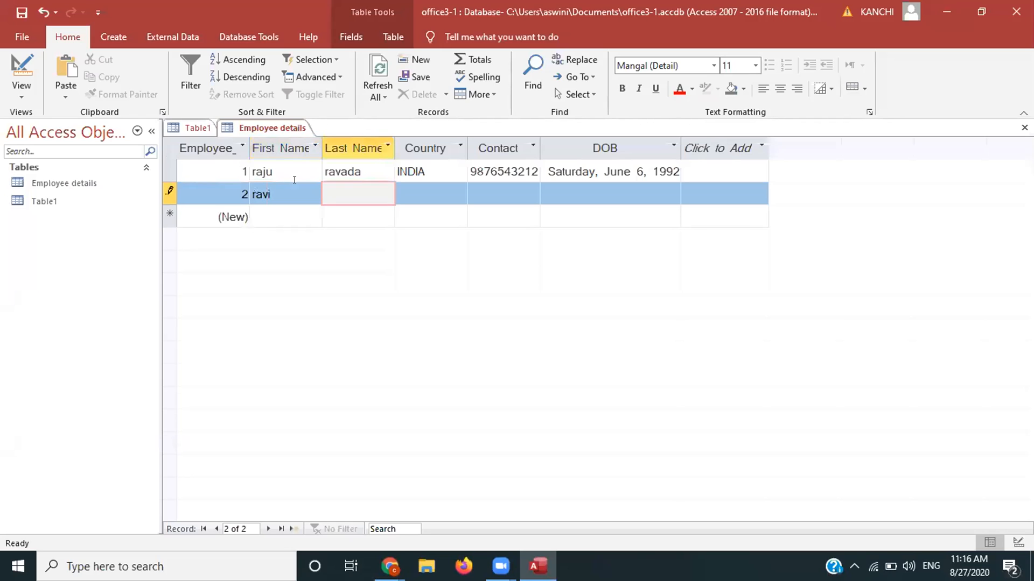
{"action": "key", "text": "Tab"}
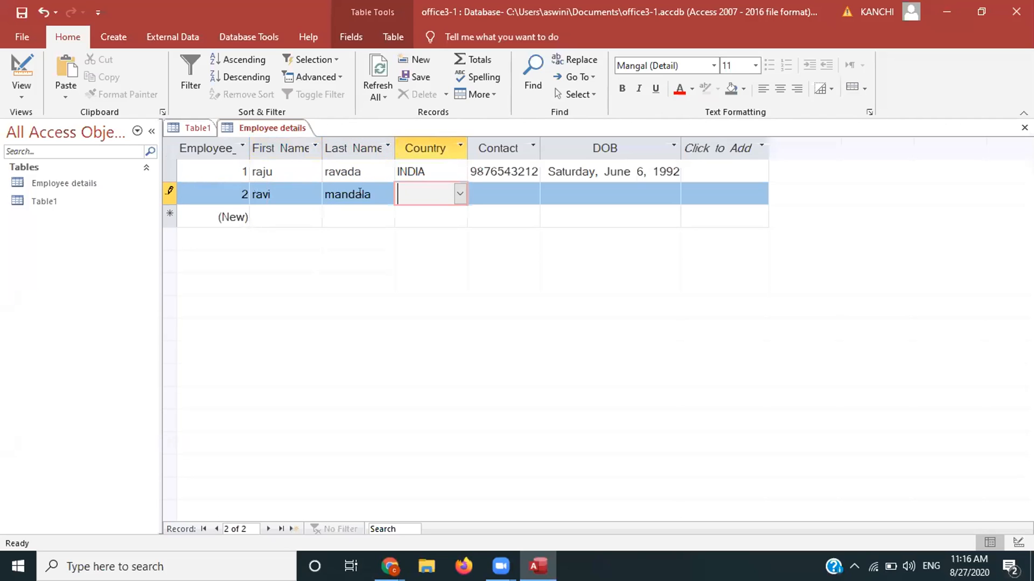
{"action": "left_click", "coordinate": [460, 193]}
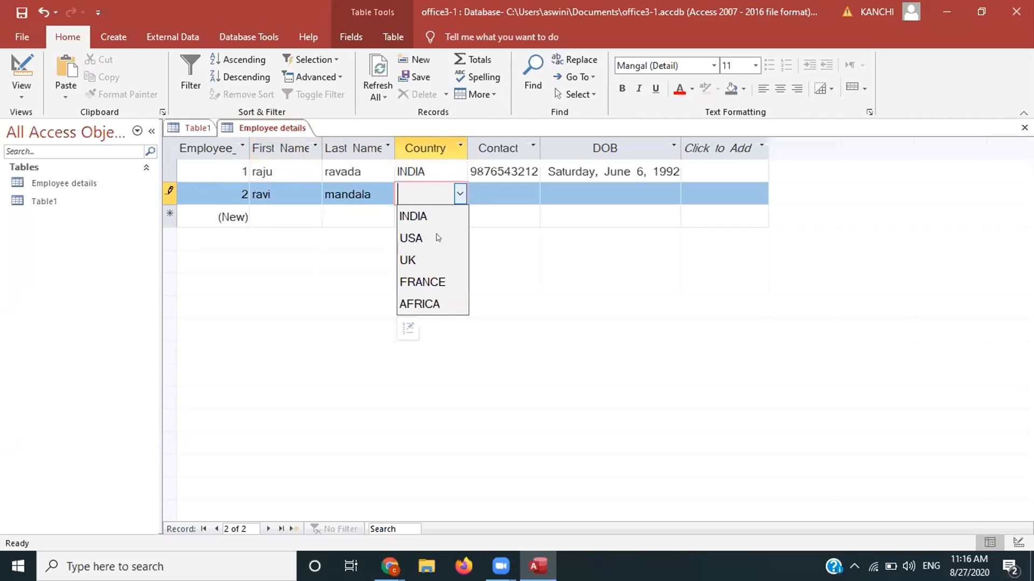
{"action": "key", "text": "Tab"}
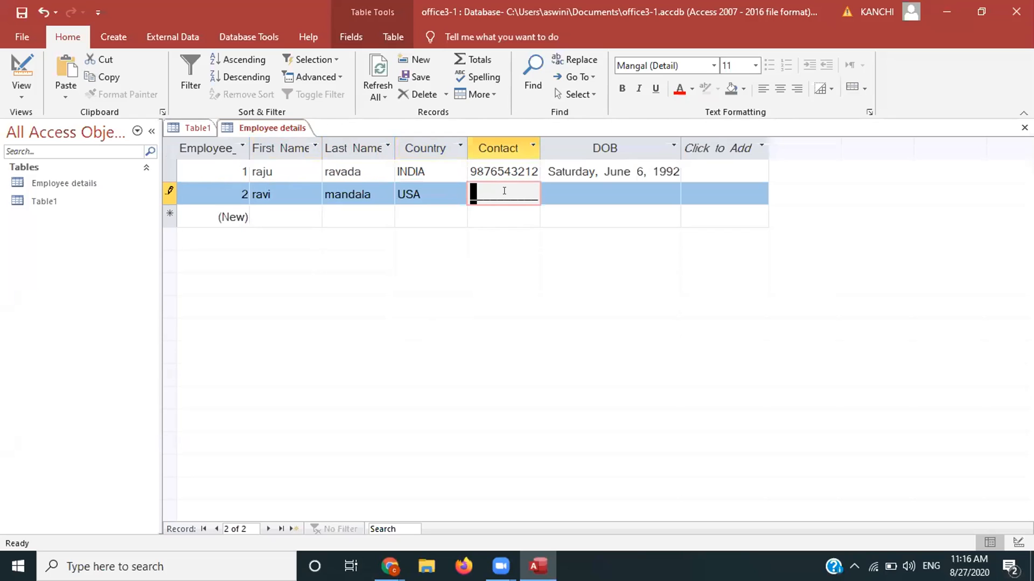
Step: Add the second employee's contact number and DOB 05/05/1992, committing the record
{"action": "type", "text": "9987654"}
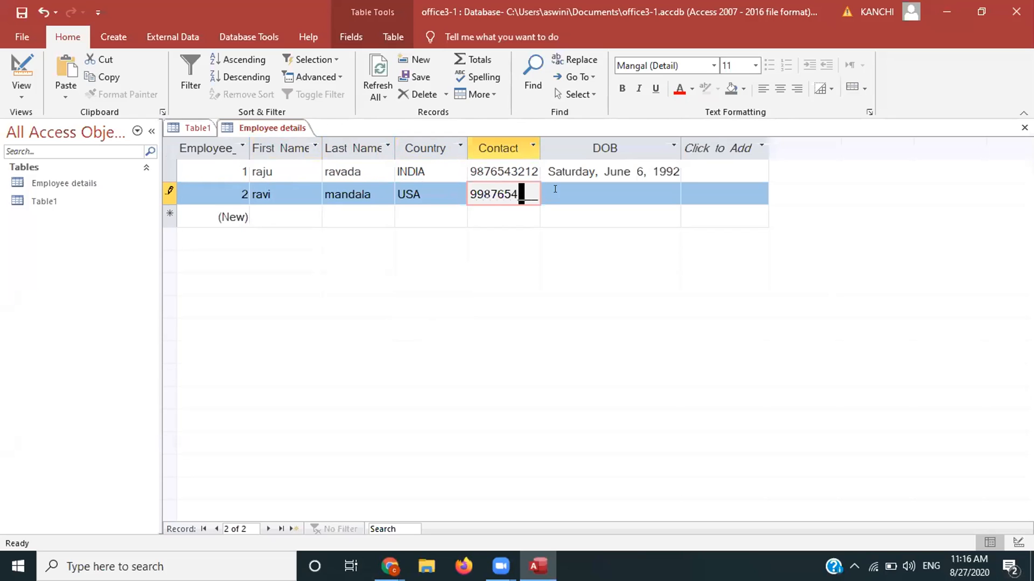
{"action": "type", "text": "323"}
{"action": "key", "text": "Tab"}
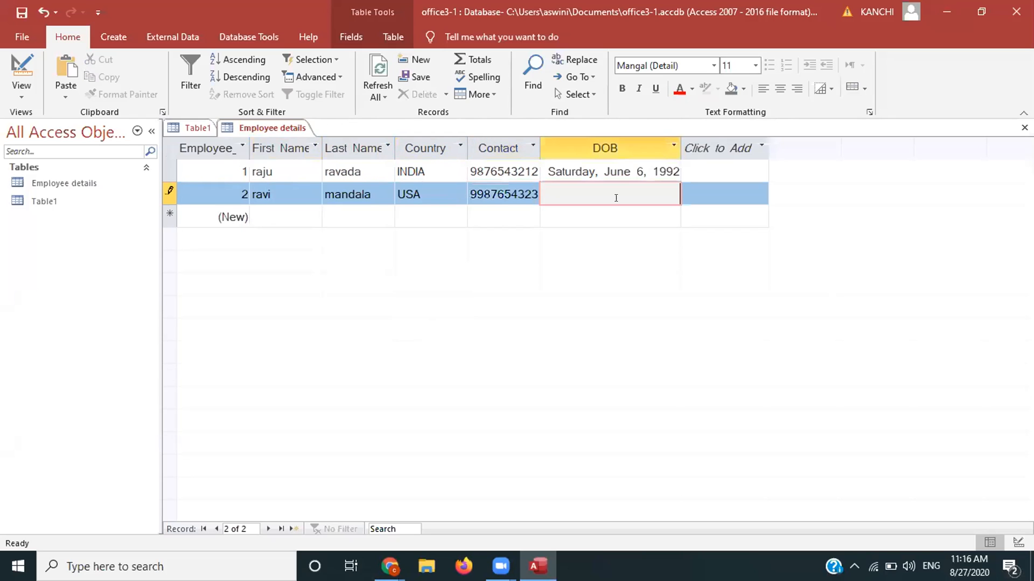
{"action": "left_click", "coordinate": [639, 188]}
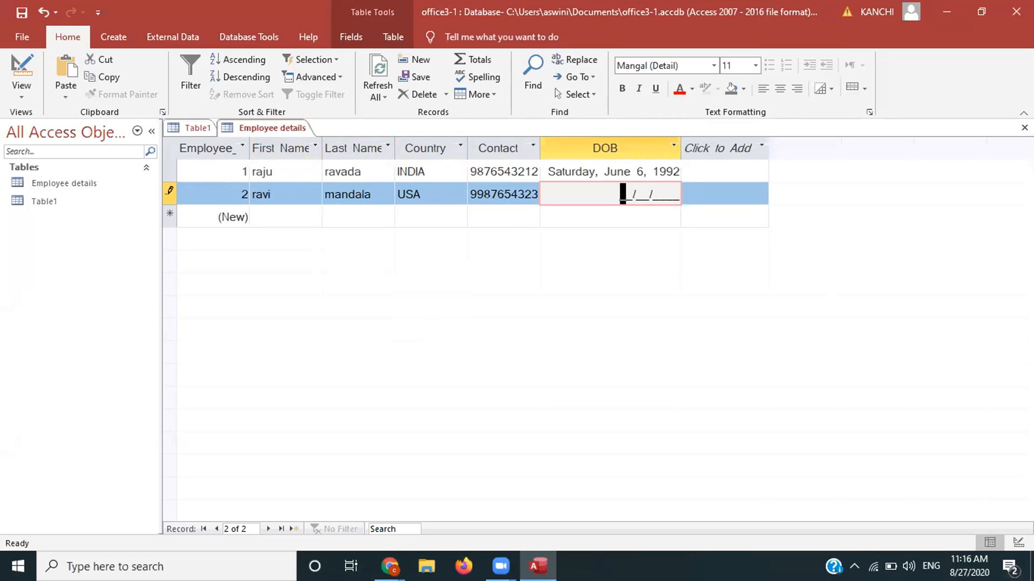
{"action": "type", "text": "050519"}
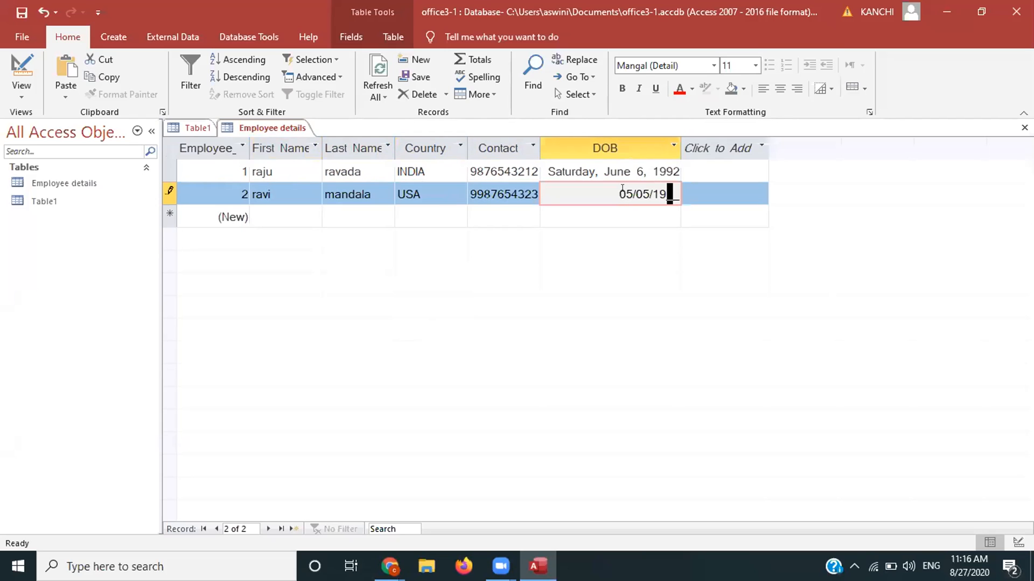
{"action": "type", "text": "92"}
{"action": "key", "text": "Tab"}
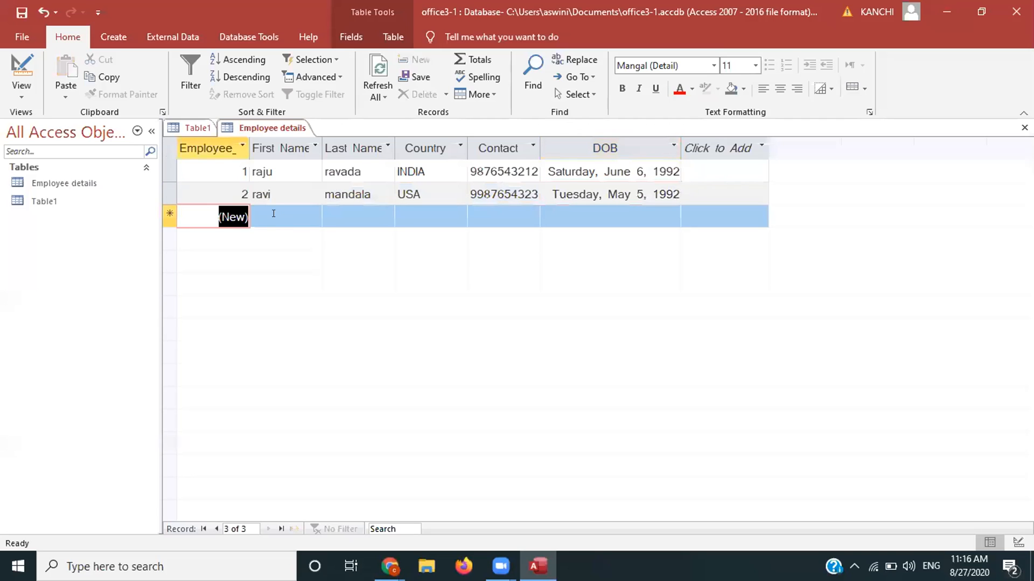
Step: Enter the third employee's first and last name with Country UK
{"action": "left_click", "coordinate": [274, 213]}
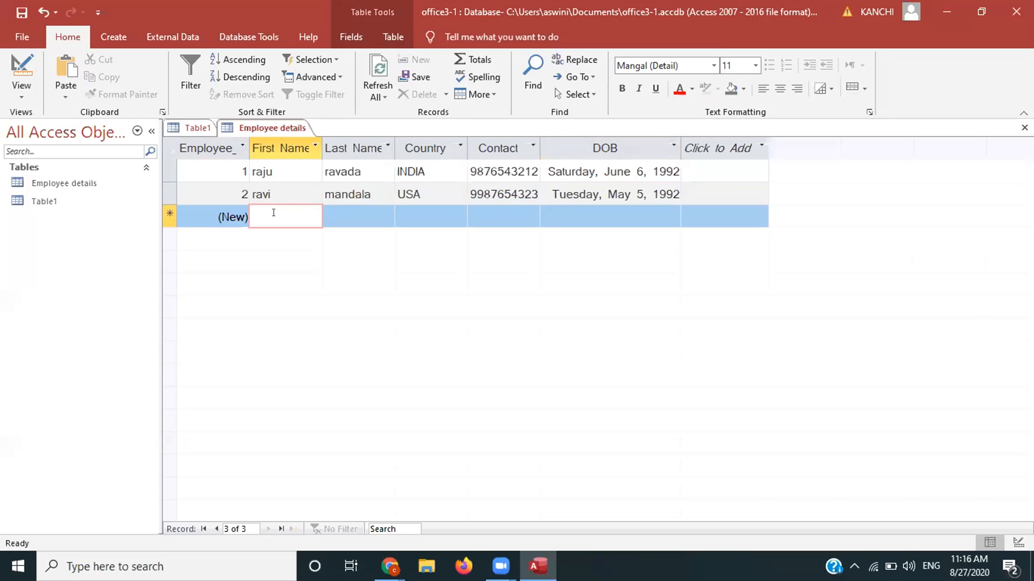
{"action": "key", "text": "Tab"}
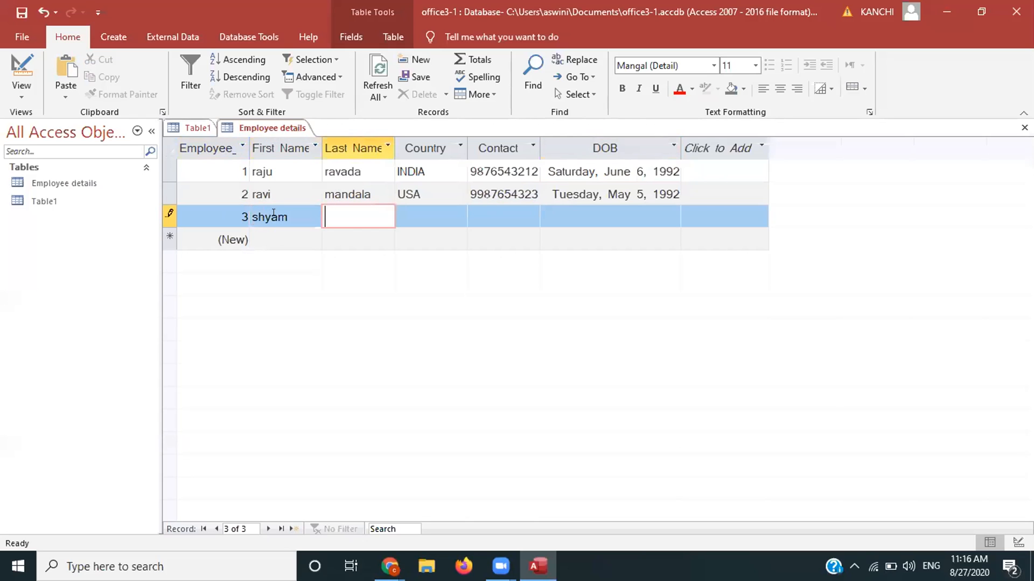
{"action": "key", "text": "Tab"}
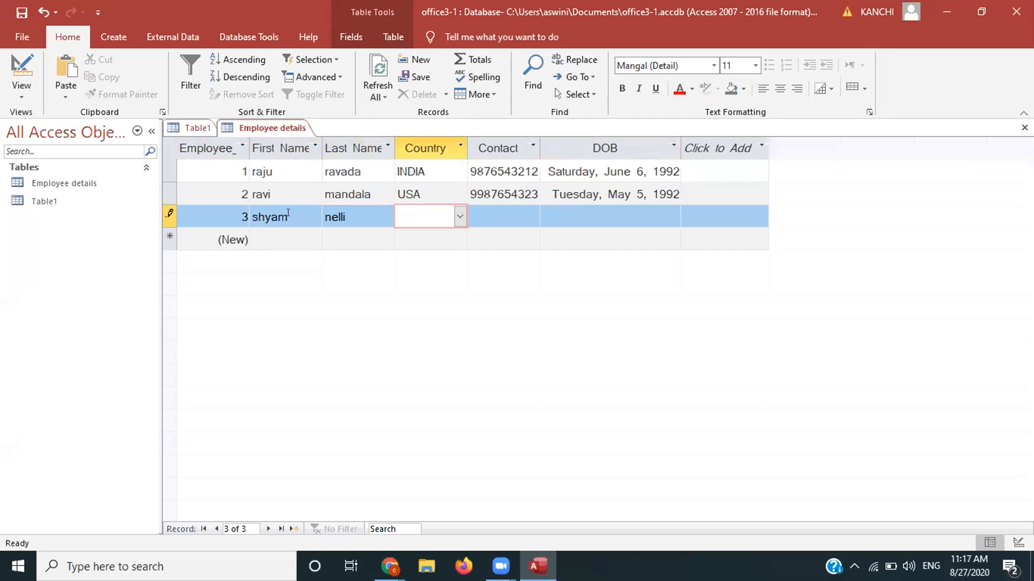
{"action": "left_click", "coordinate": [455, 222]}
{"action": "left_click", "coordinate": [424, 281]}
Step: Give the third employee a contact number and DOB 04/04/1991
{"action": "left_click", "coordinate": [470, 211]}
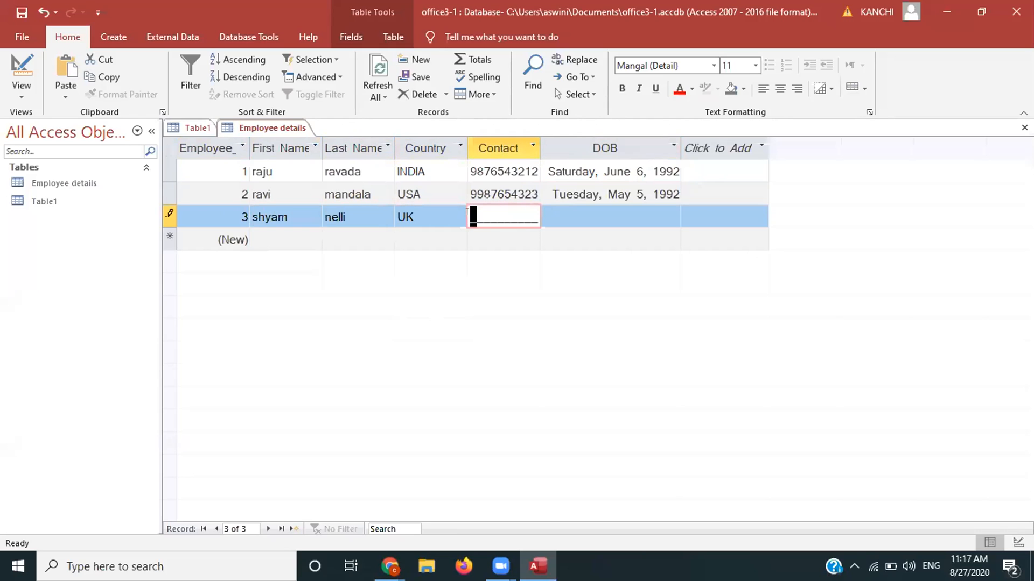
{"action": "type", "text": "8876543456"}
{"action": "left_click", "coordinate": [638, 212]}
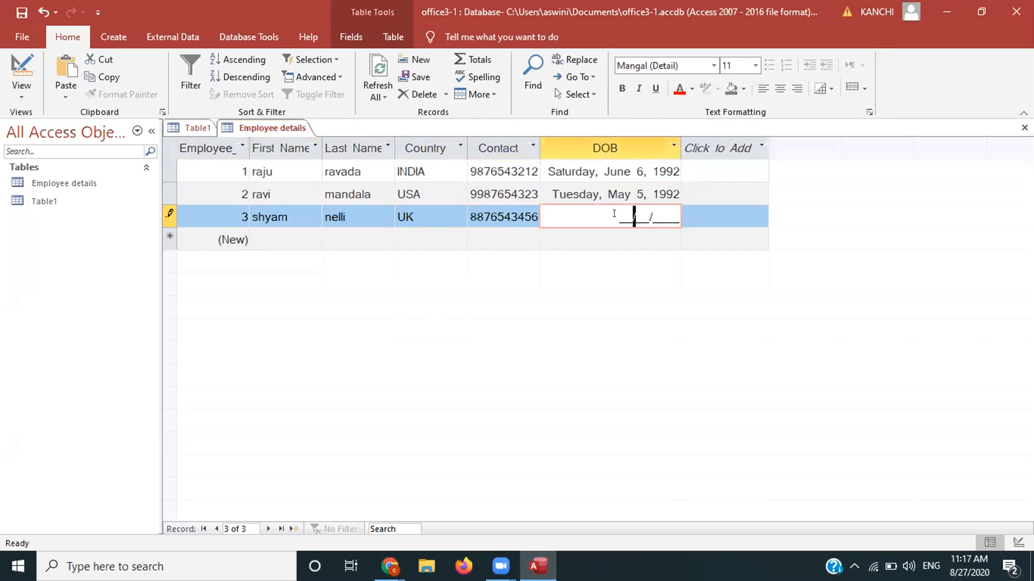
{"action": "left_click", "coordinate": [614, 213]}
{"action": "type", "text": "04041991"}
{"action": "key", "text": "Return"}
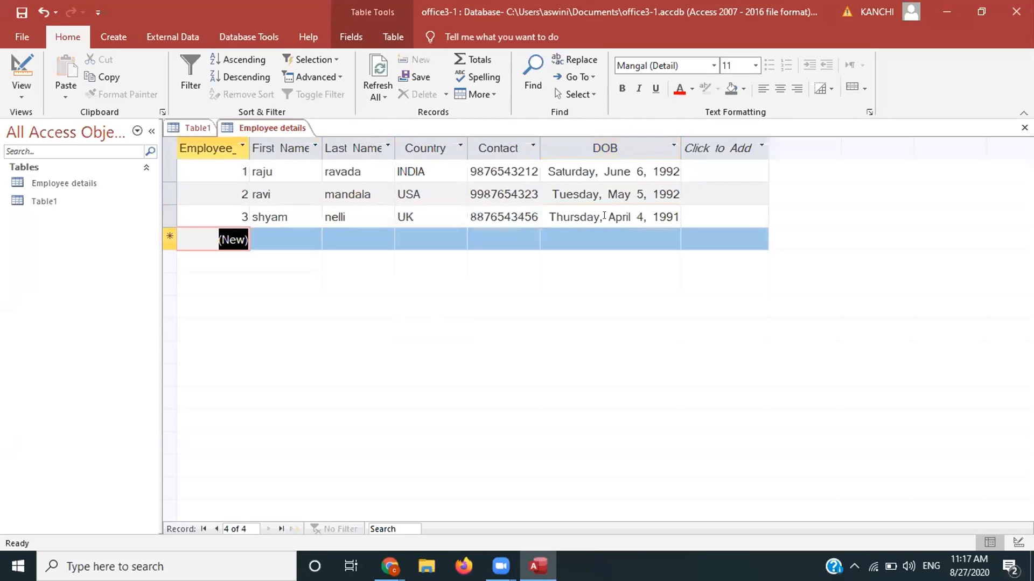
Step: Start a fourth record with the employee's first and last name and Country FRANCE
{"action": "left_click", "coordinate": [268, 237]}
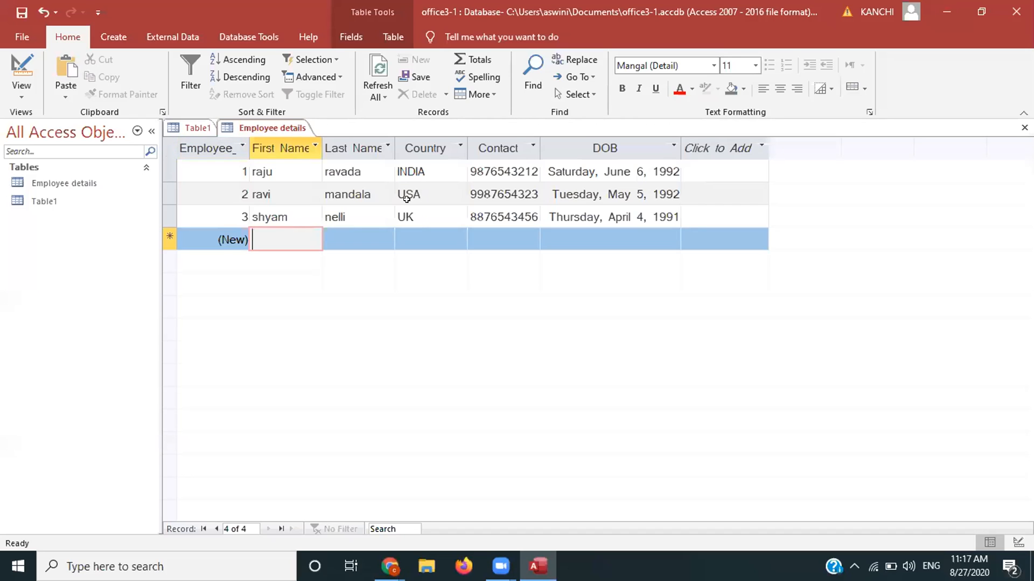
{"action": "type", "text": "abhi"}
{"action": "key", "text": "Tab"}
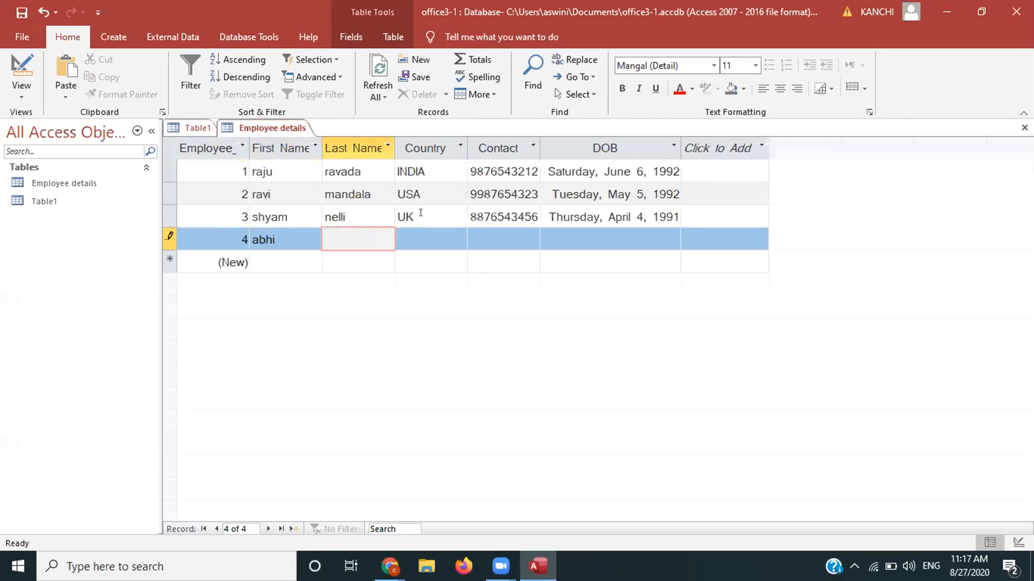
{"action": "type", "text": "g"}
{"action": "key", "text": "Tab"}
{"action": "left_click", "coordinate": [460, 239]}
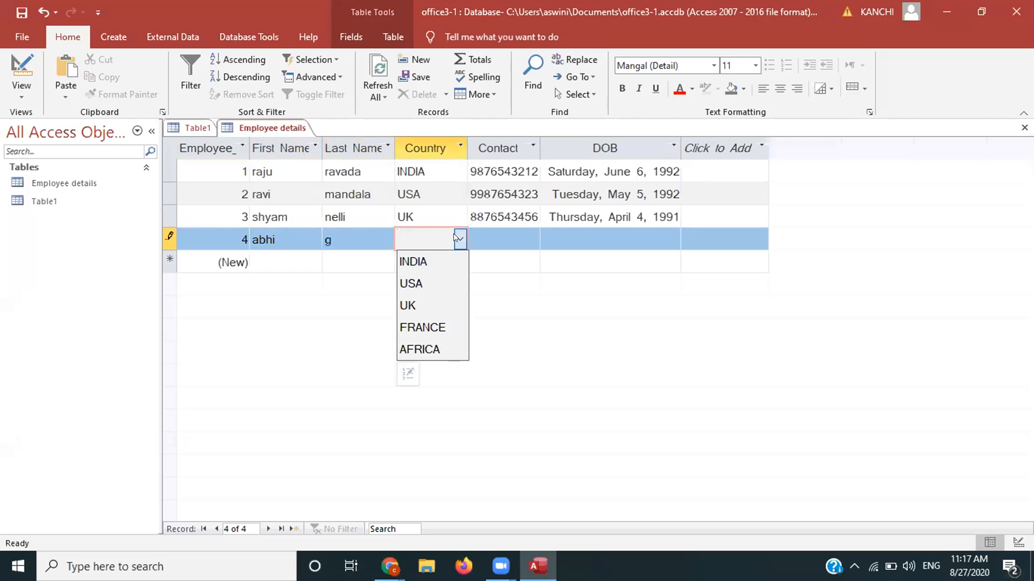
{"action": "left_click", "coordinate": [422, 327]}
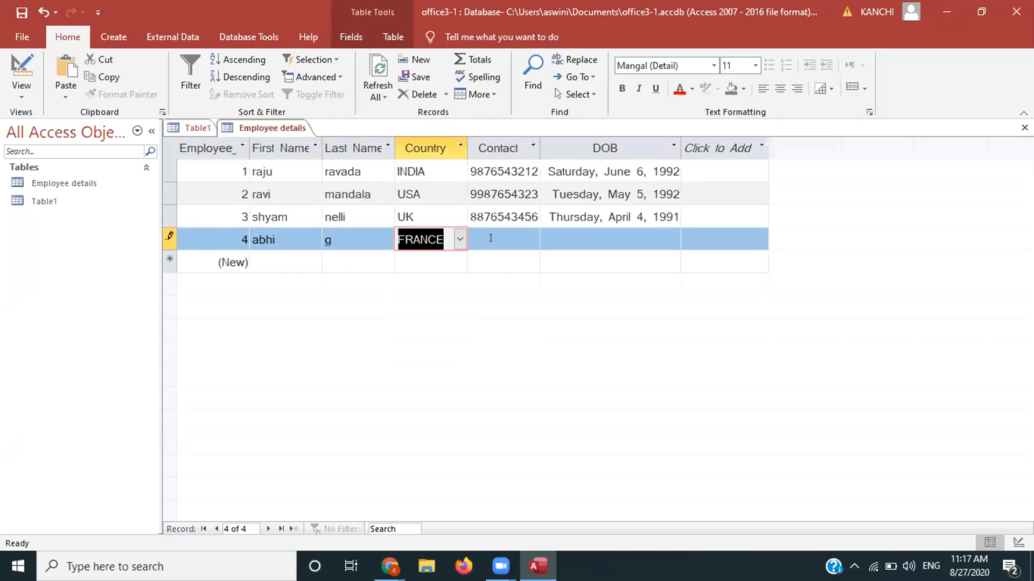
Step: Add the fourth employee's contact number and DOB 01/01/1987, saving the record
{"action": "left_click", "coordinate": [490, 238]}
{"action": "type", "text": "8765434567"}
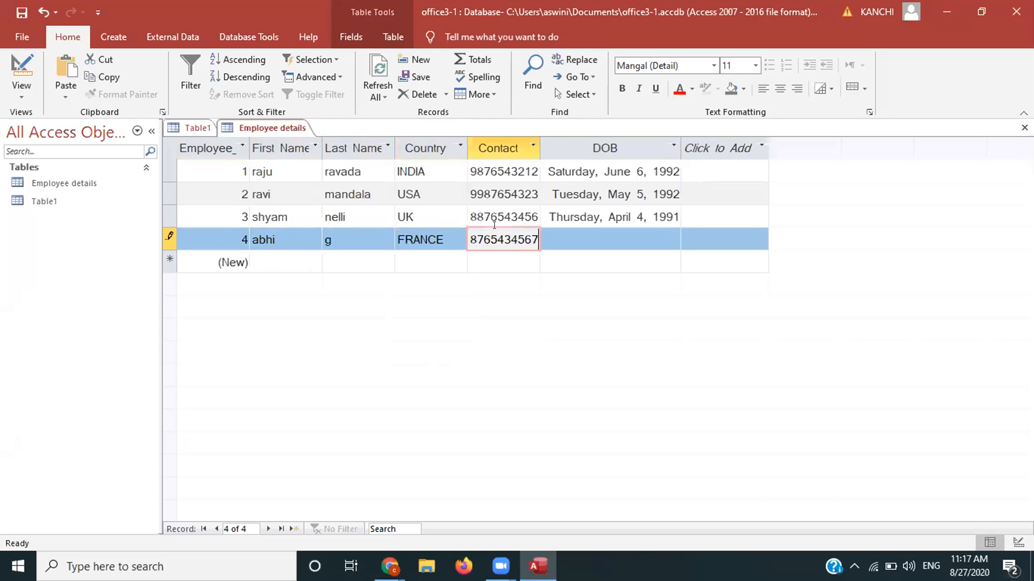
{"action": "key", "text": "Tab"}
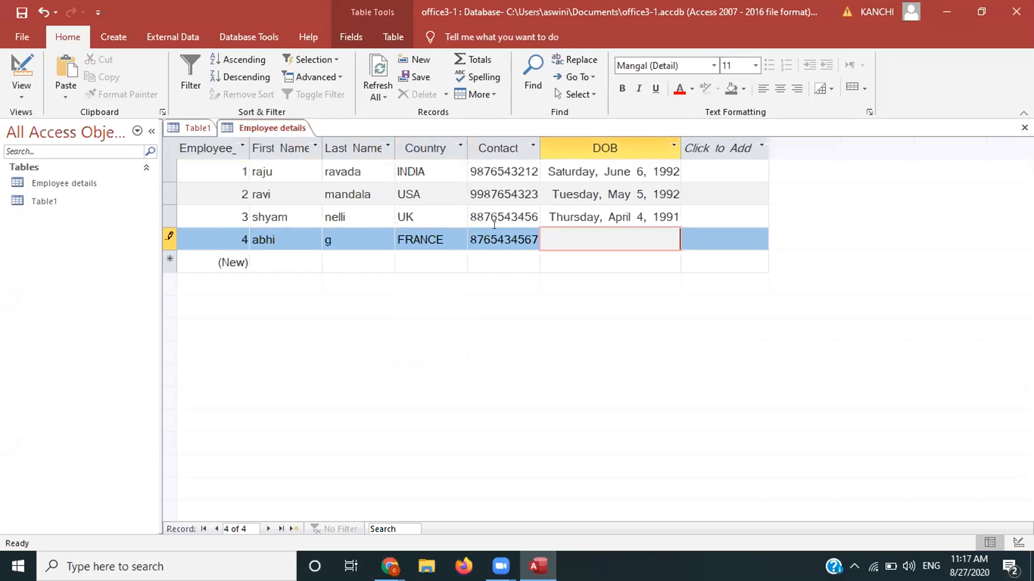
{"action": "type", "text": "01010"}
{"action": "key", "text": "BackSpace"}
{"action": "type", "text": "1987"}
{"action": "key", "text": "Tab"}
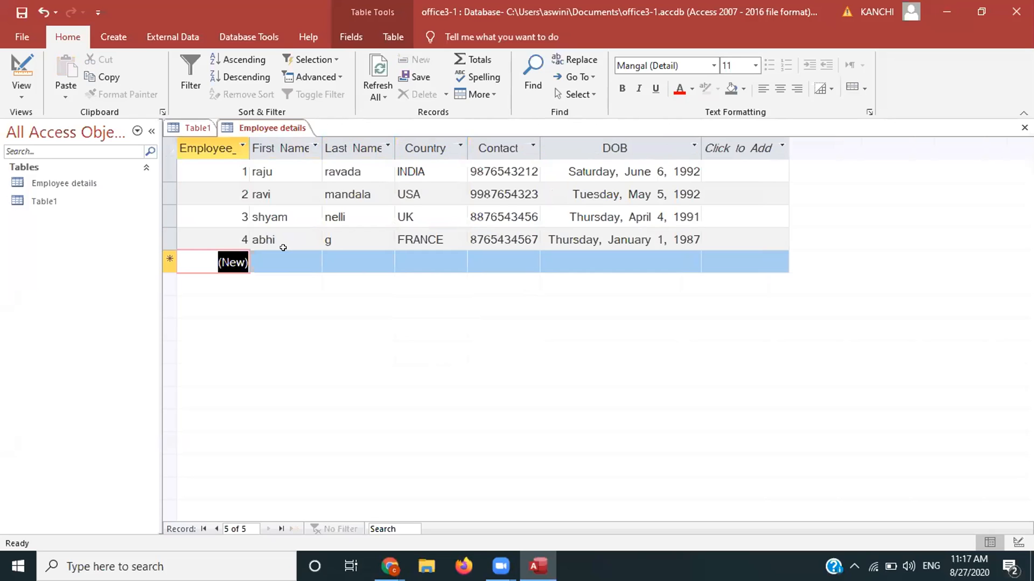
Step: Enter record 5: the employee's name, Country INDIA, contact number and DOB 02/02/1998
{"action": "key", "text": "Tab"}
{"action": "type", "text": "ba"}
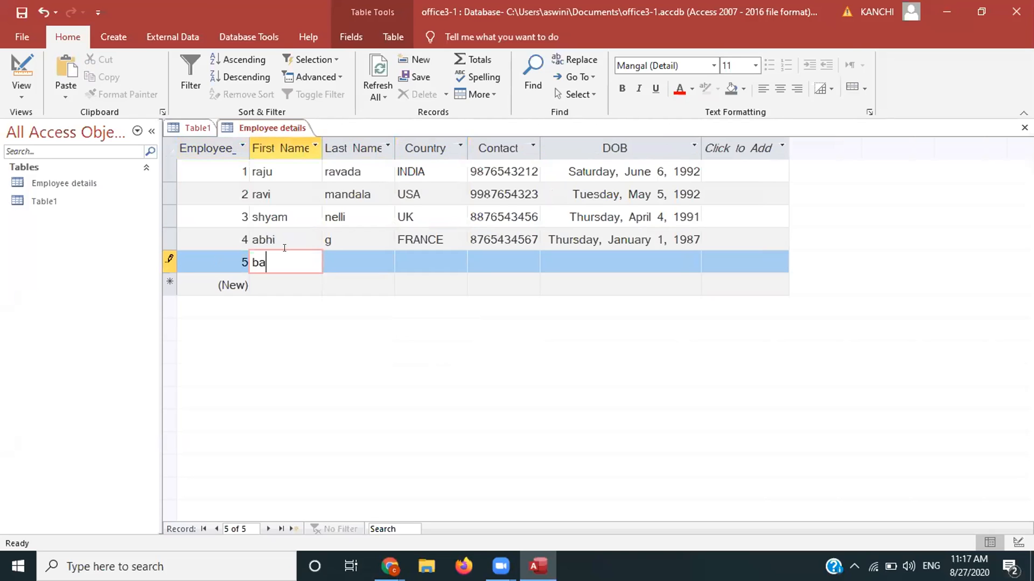
{"action": "type", "text": "lu"}
{"action": "key", "text": "Tab"}
{"action": "type", "text": "p"}
{"action": "key", "text": "Tab"}
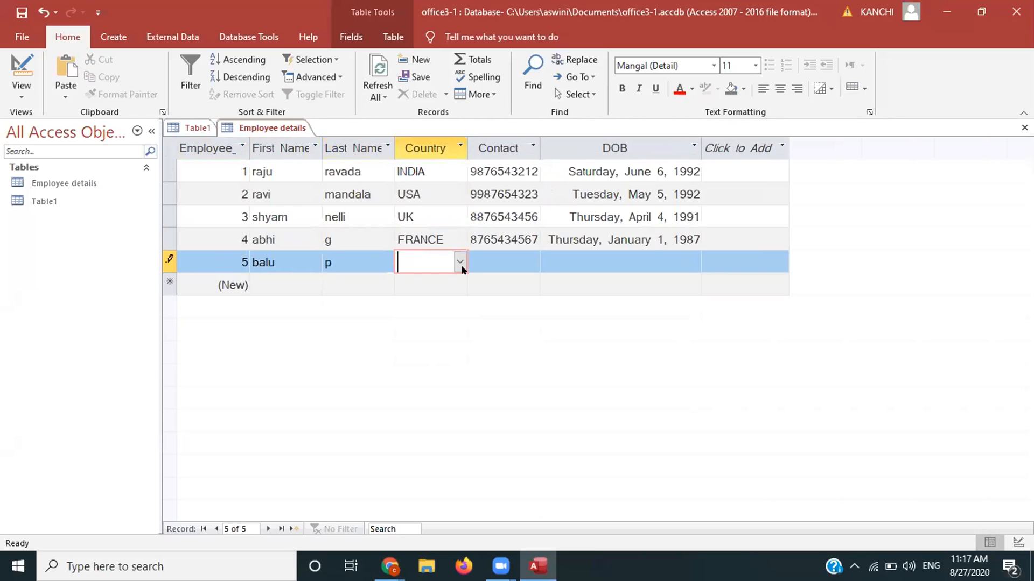
{"action": "type", "text": "INDIA"}
{"action": "key", "text": "Tab"}
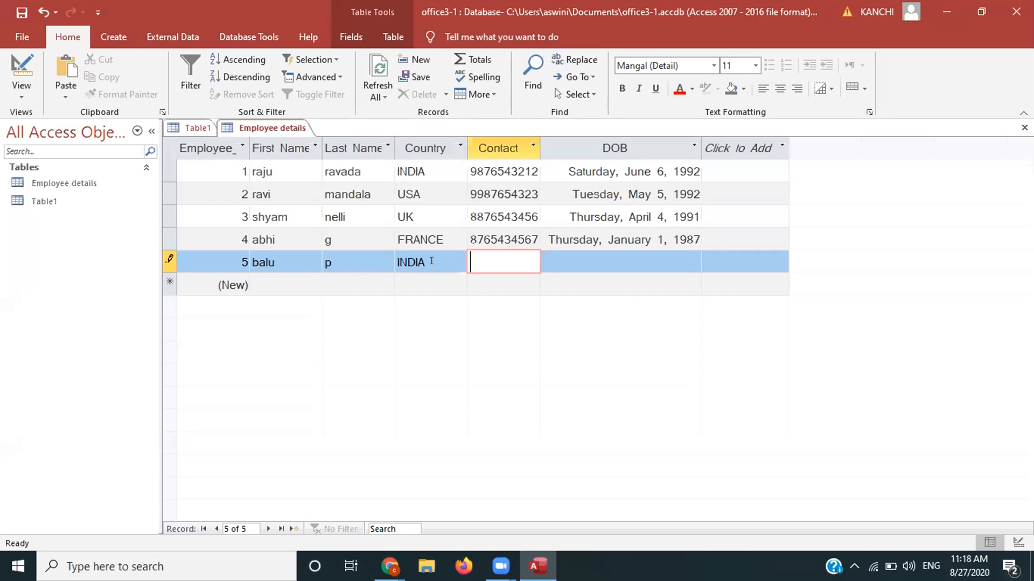
{"action": "type", "text": "8987654345"}
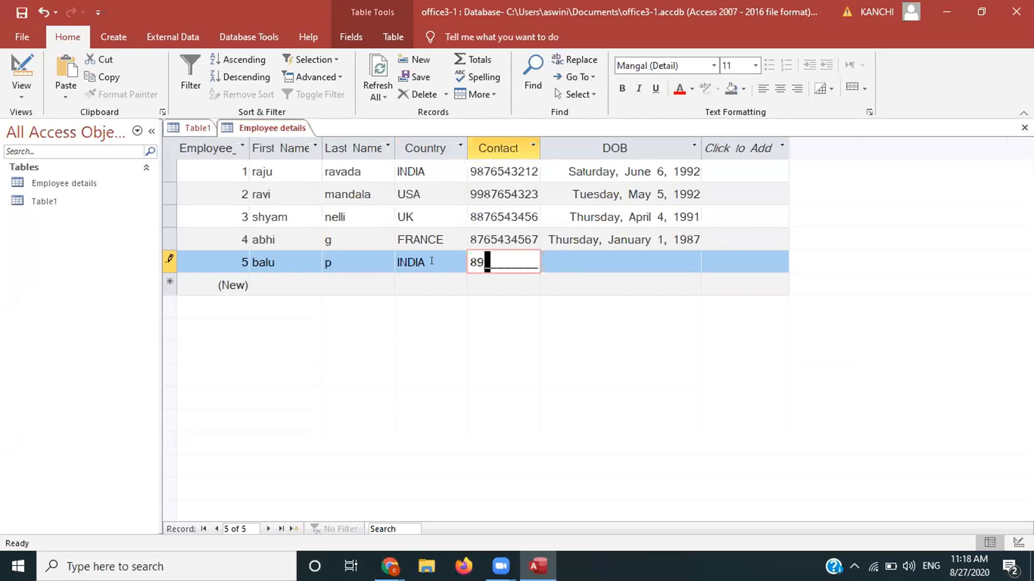
{"action": "left_click", "coordinate": [587, 258]}
{"action": "type", "text": "0202"}
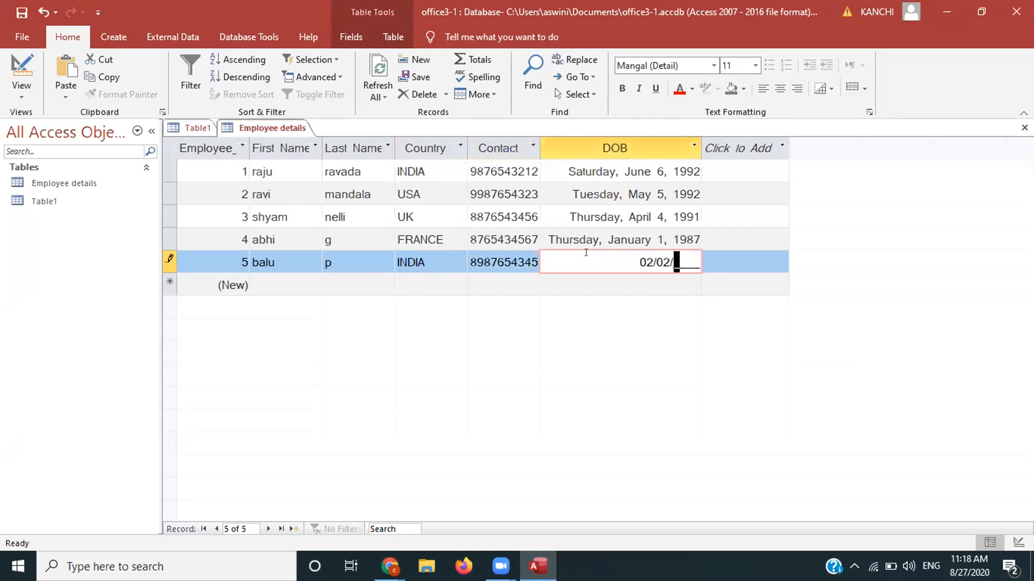
{"action": "type", "text": "1998"}
{"action": "key", "text": "Return"}
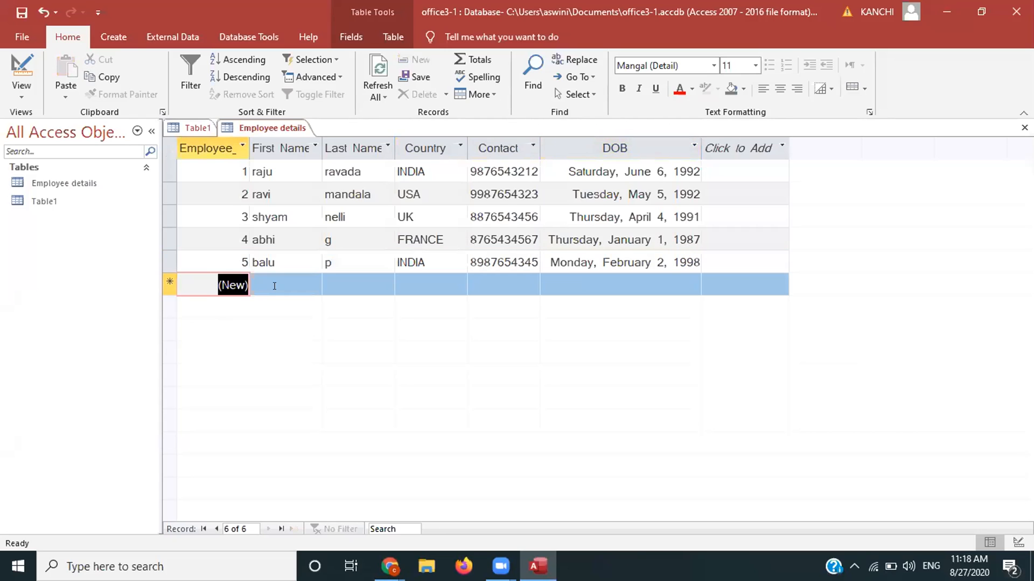
Step: Start record 6 with the employee's first and last name and Country AFRICA
{"action": "left_click", "coordinate": [274, 285]}
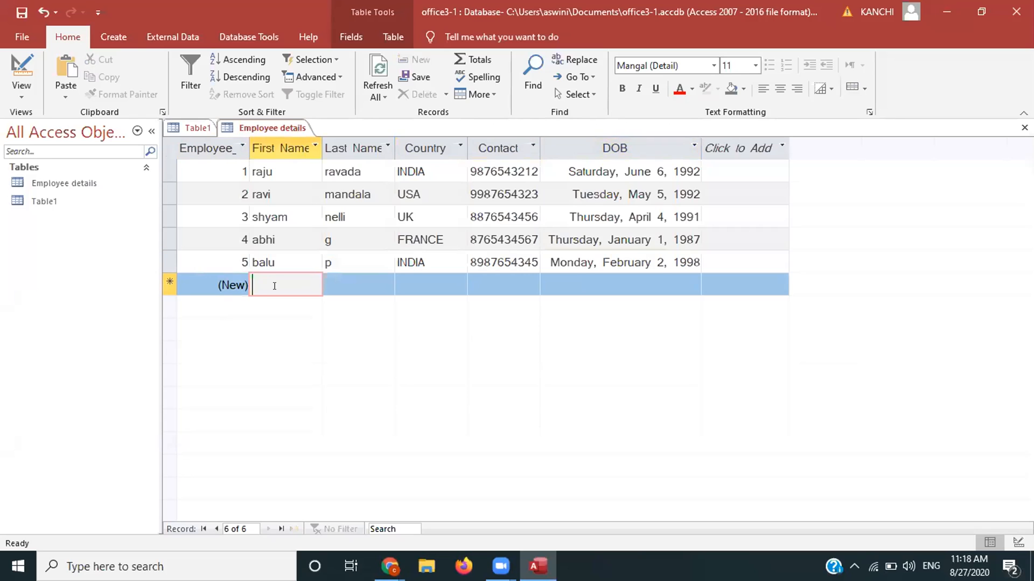
{"action": "key", "text": "Tab"}
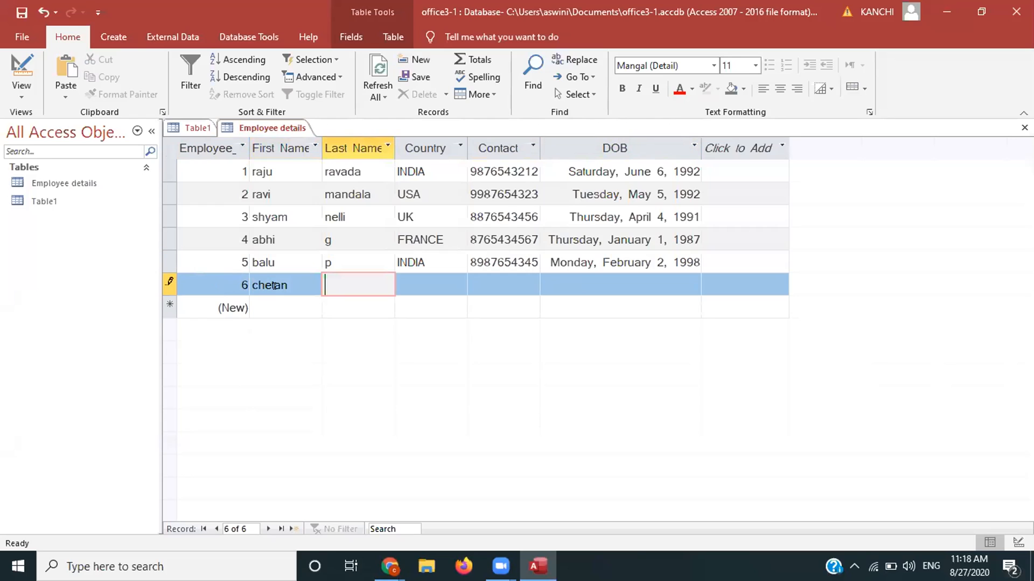
{"action": "key", "text": "Tab"}
{"action": "type", "text": "a"}
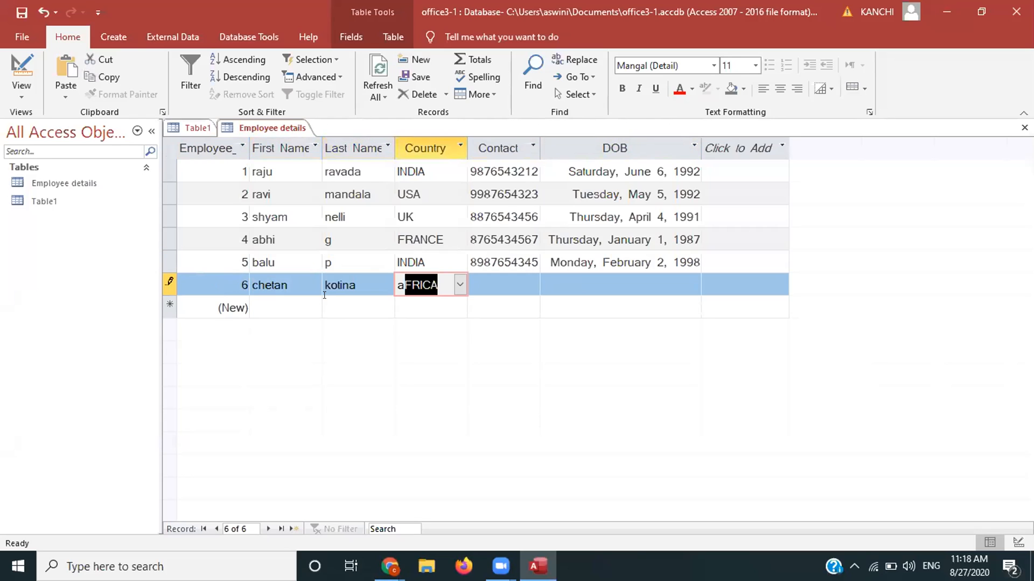
{"action": "key", "text": "Tab"}
Step: Add record 6's contact number and complete DOB 04/04/2000 after the input mask warning
{"action": "type", "text": "83"}
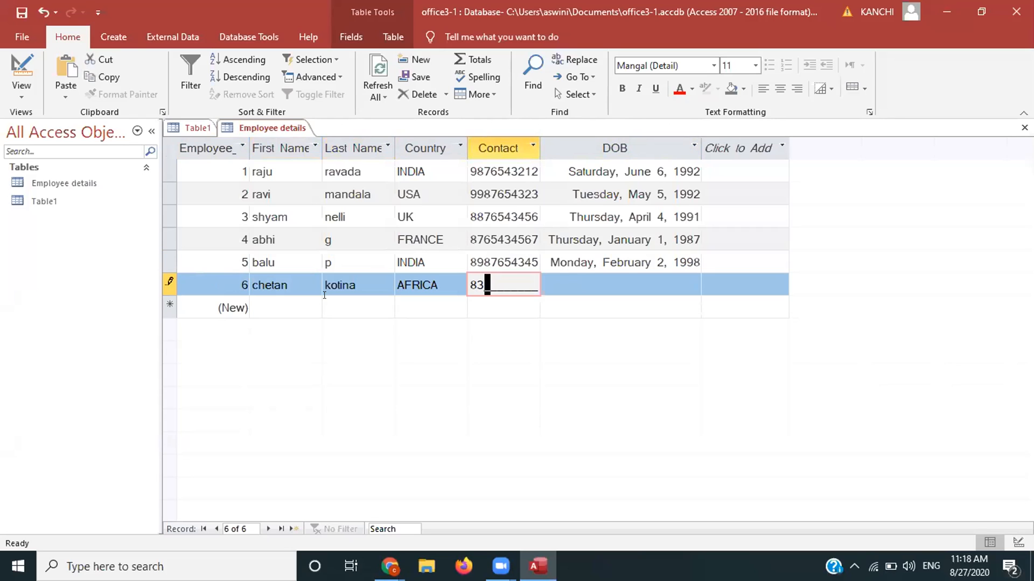
{"action": "type", "text": "23456765"}
{"action": "key", "text": "Tab"}
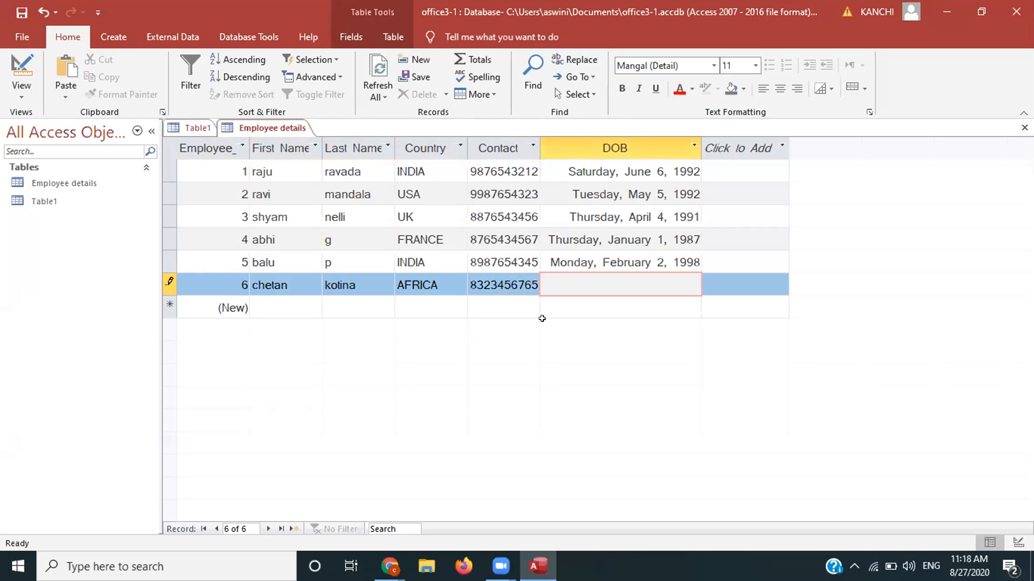
{"action": "type", "text": "04/"}
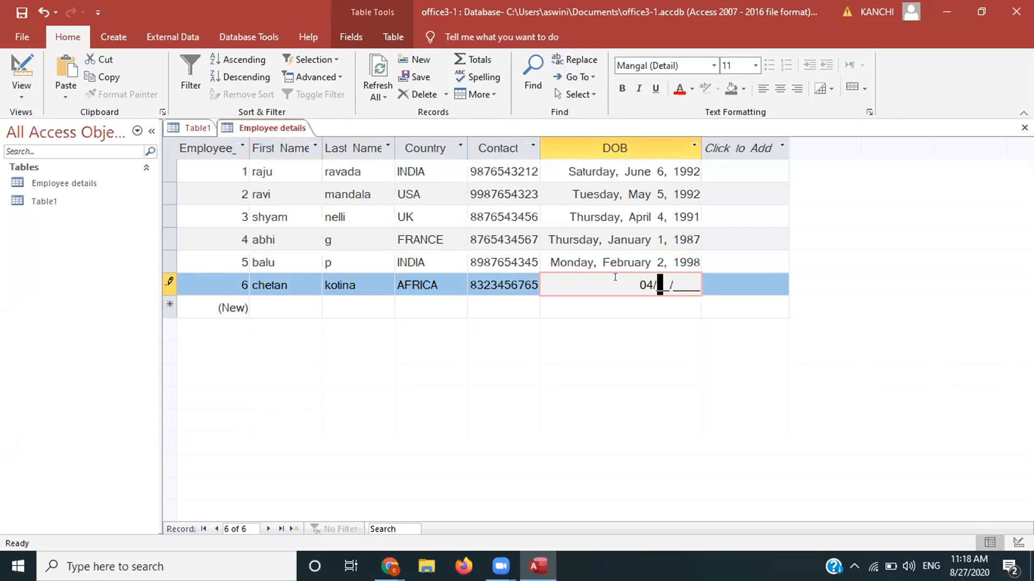
{"action": "type", "text": "04/200"}
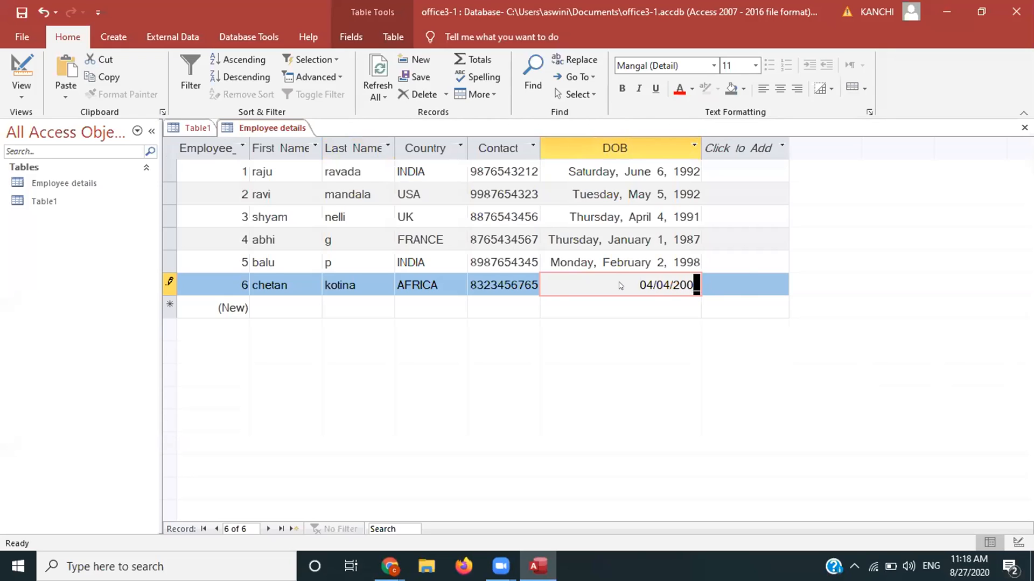
{"action": "left_click", "coordinate": [731, 262]}
{"action": "left_click", "coordinate": [730, 262]}
{"action": "type", "text": "0"}
{"action": "key", "text": "Return"}
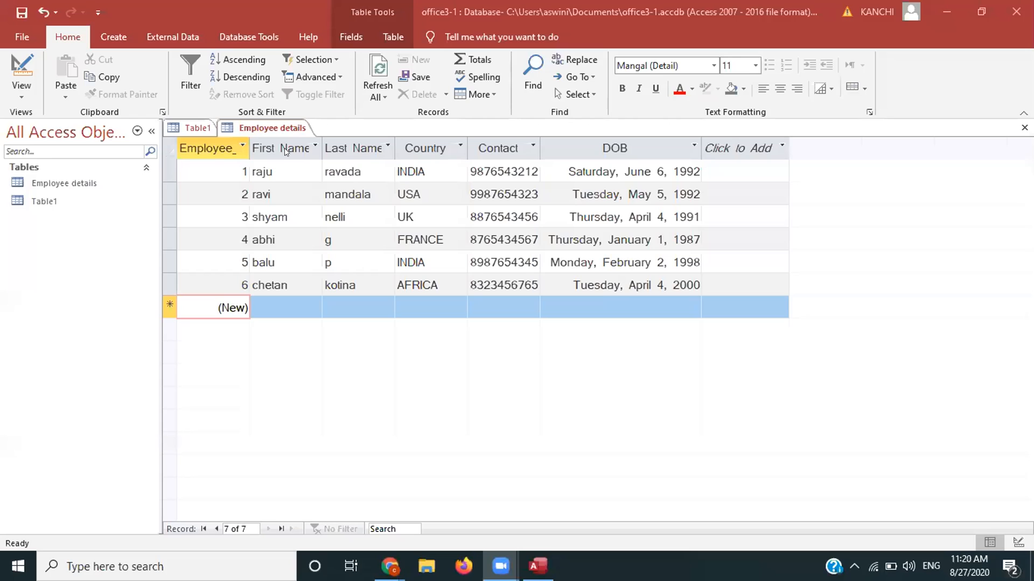
{"action": "left_click", "coordinate": [286, 152]}
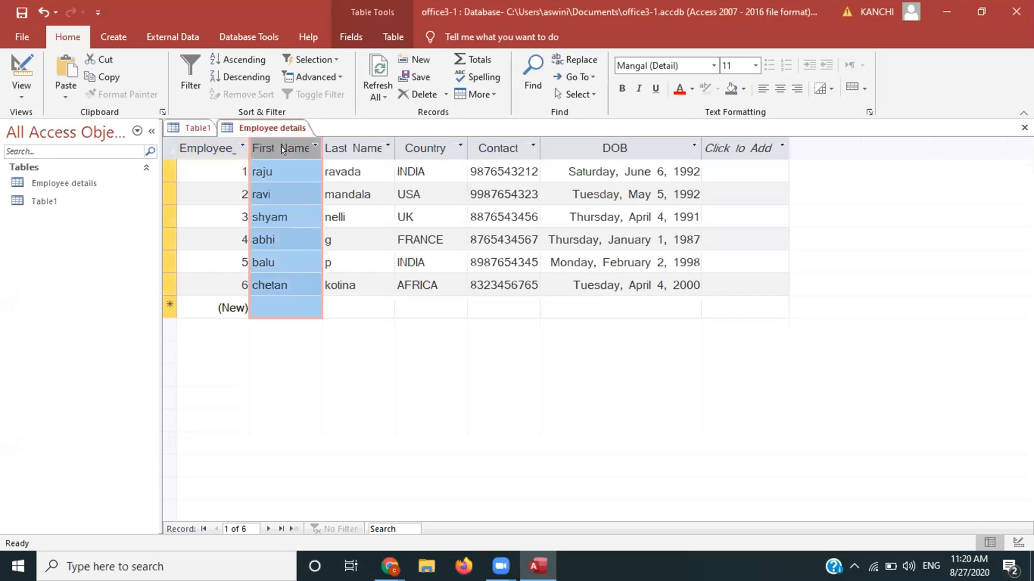
{"action": "left_click", "coordinate": [243, 60]}
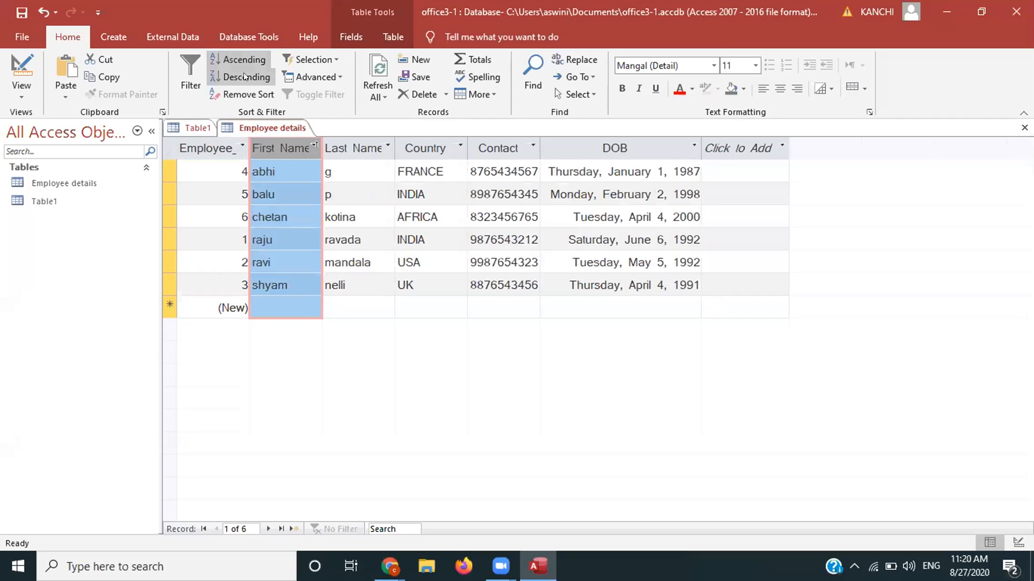
{"action": "left_click", "coordinate": [245, 77]}
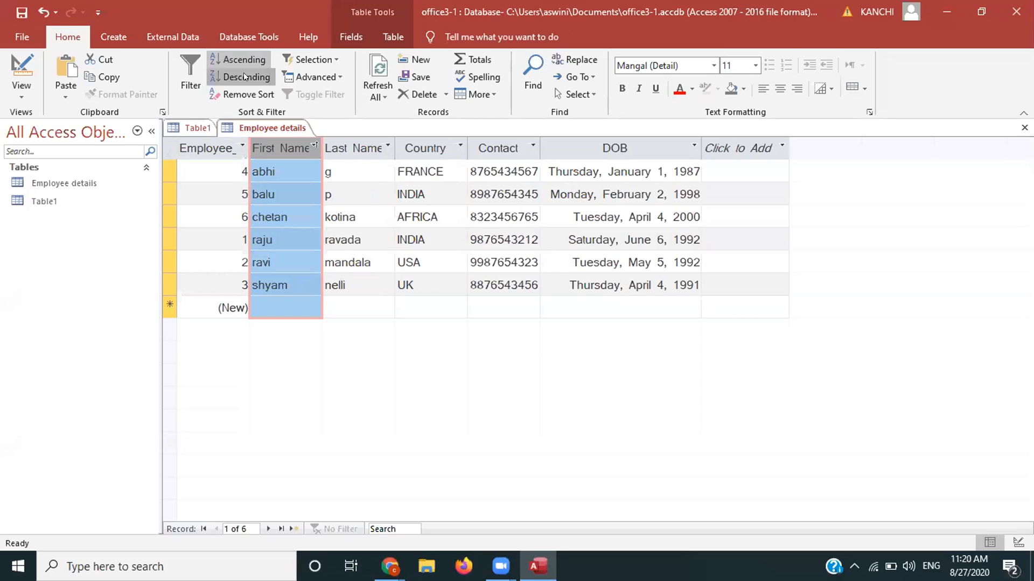
{"action": "left_click", "coordinate": [245, 91]}
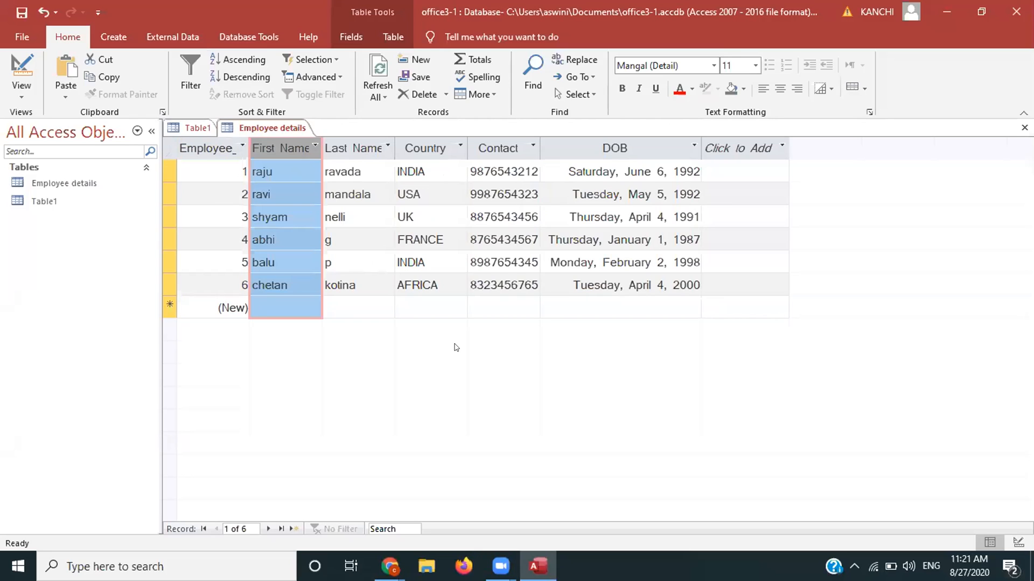
{"action": "left_click", "coordinate": [316, 148]}
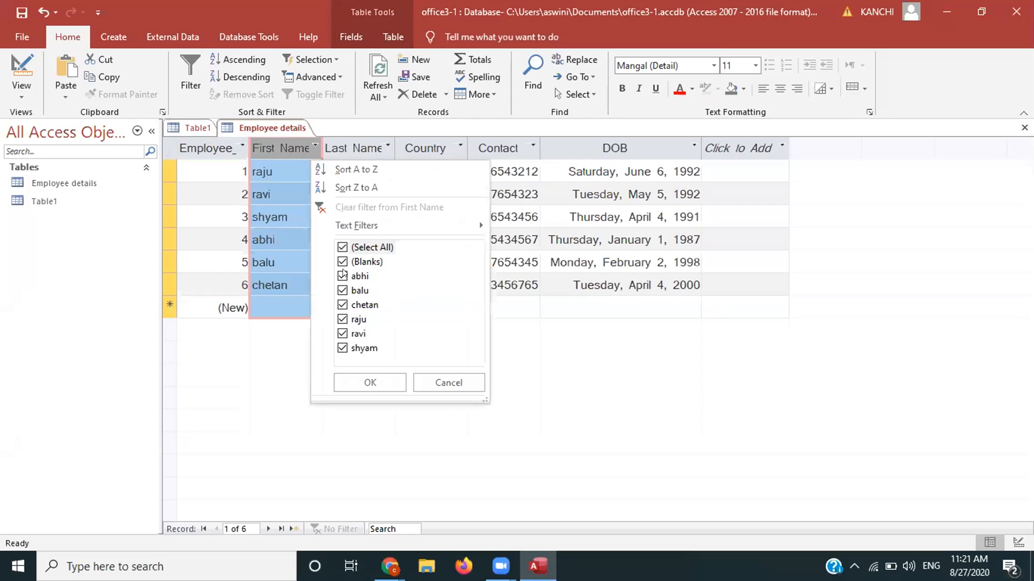
{"action": "left_click", "coordinate": [366, 385]}
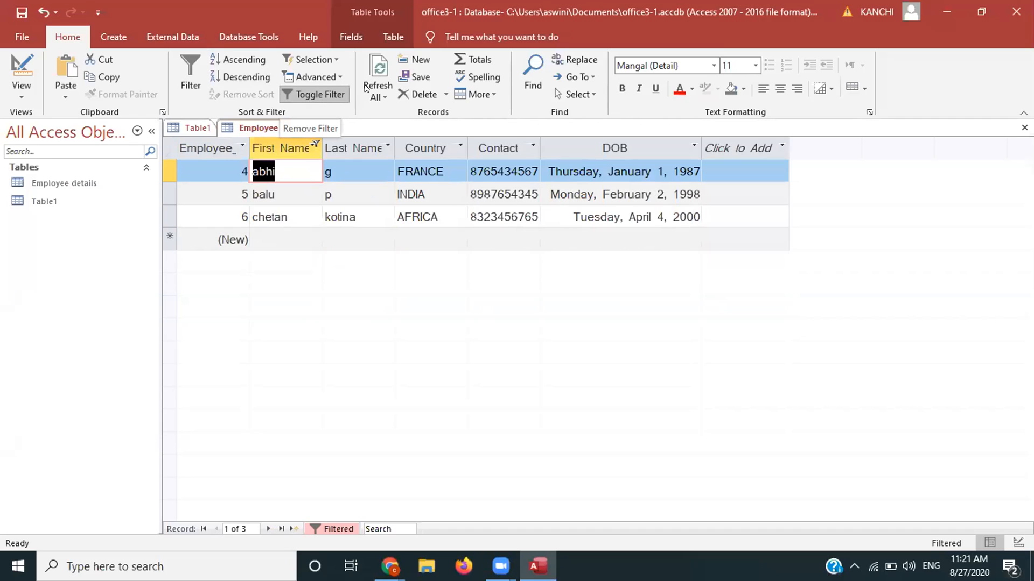
{"action": "left_click", "coordinate": [320, 95]}
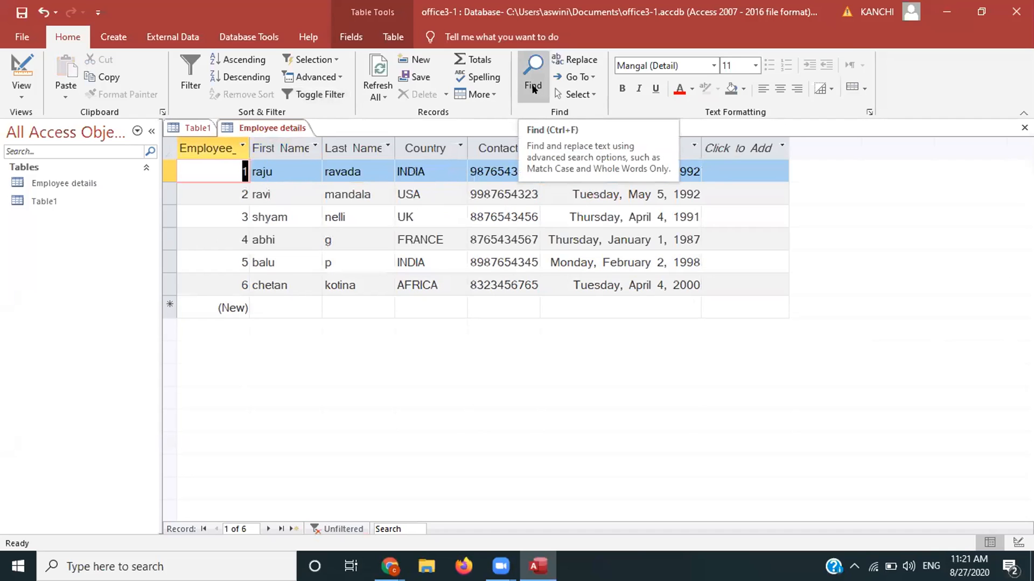
Step: In Find and Replace, enter employee 1's current first name and its replacement name
{"action": "left_click", "coordinate": [569, 58]}
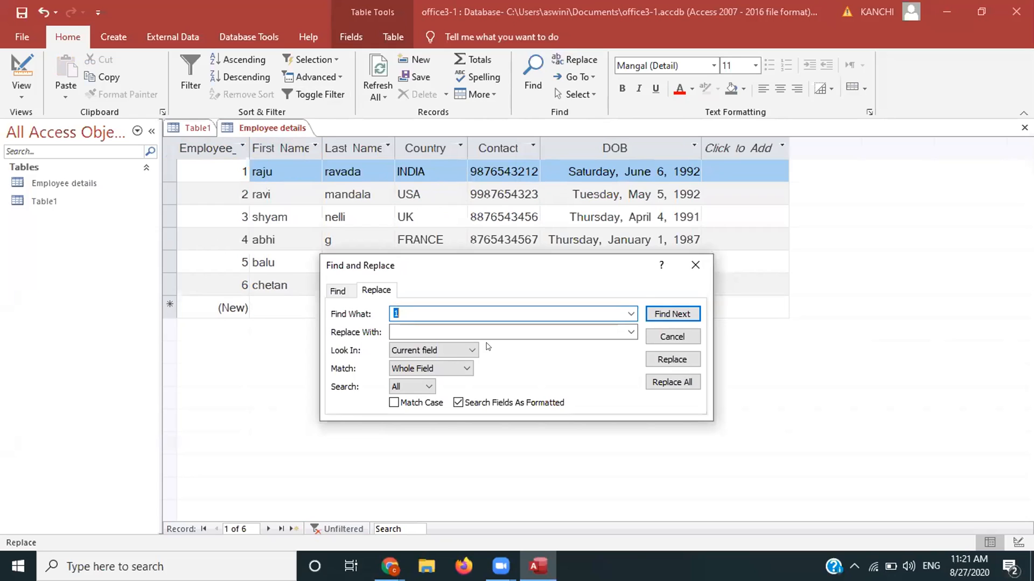
{"action": "type", "text": "raju"}
{"action": "left_click", "coordinate": [484, 333]}
{"action": "type", "text": "sankar"}
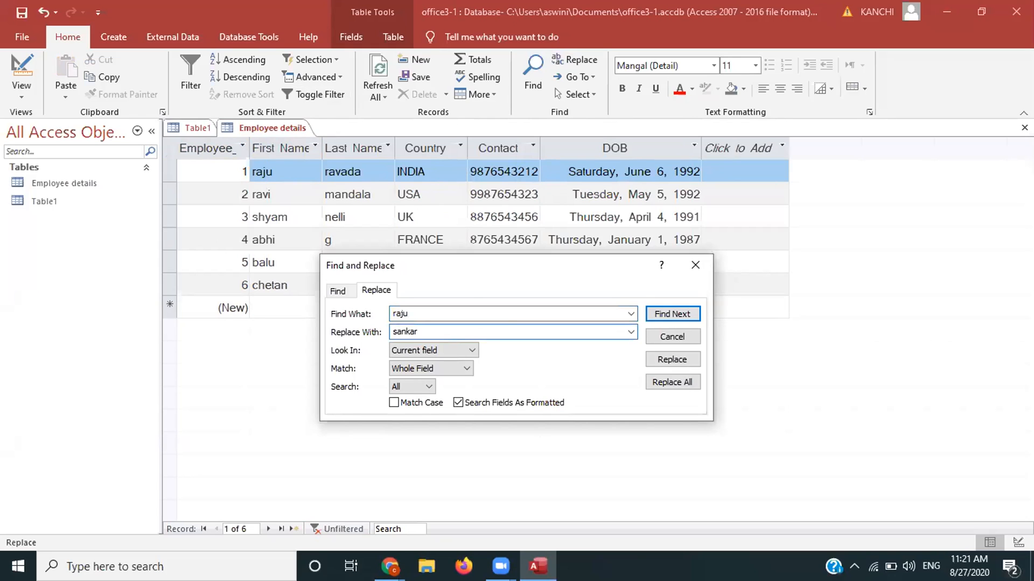
Step: Find the match in the first record, replace it, and close the dialog
{"action": "left_click", "coordinate": [673, 313]}
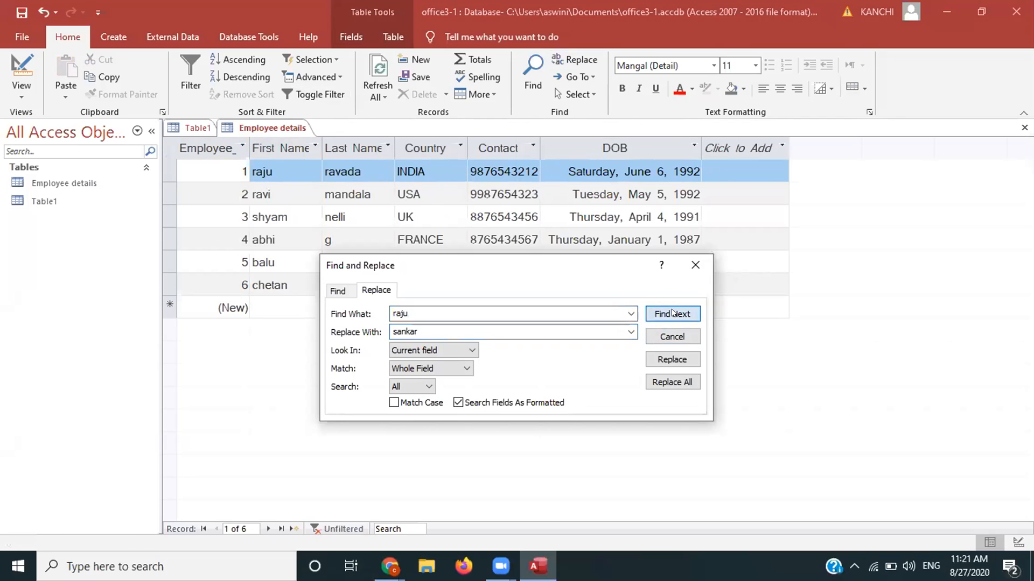
{"action": "left_click", "coordinate": [540, 330]}
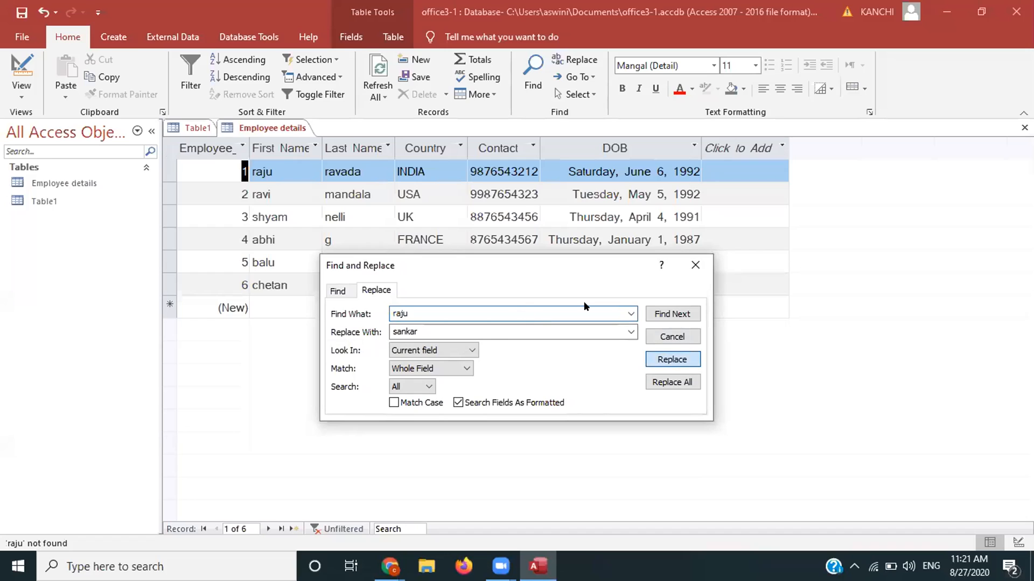
{"action": "key", "text": "Return"}
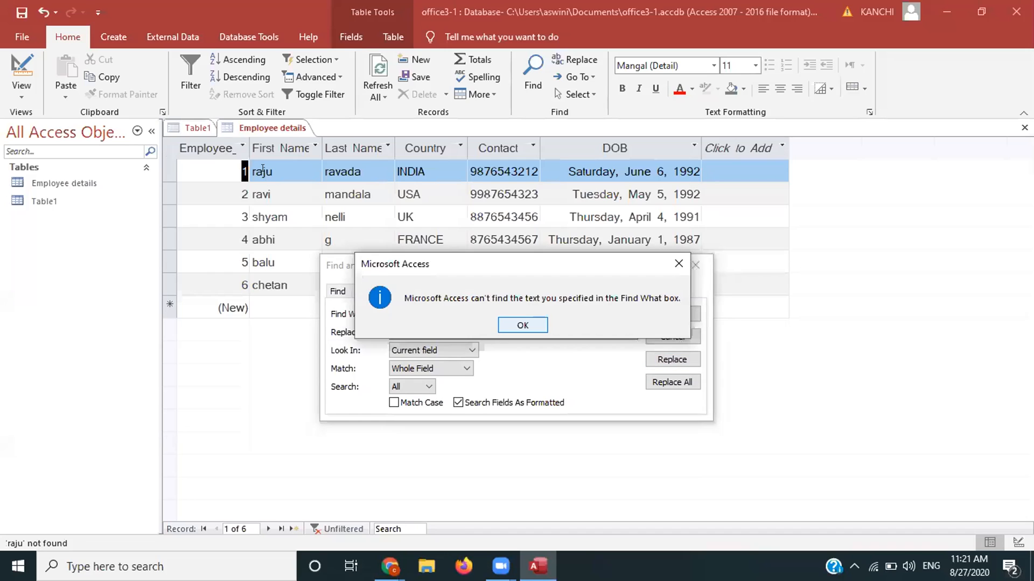
{"action": "key", "text": "Return"}
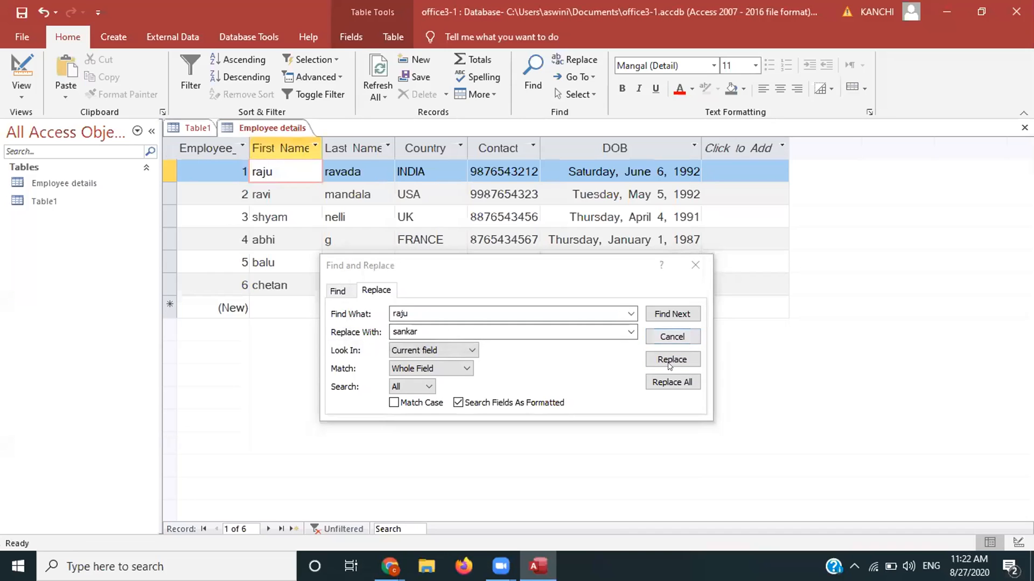
{"action": "left_click", "coordinate": [527, 321]}
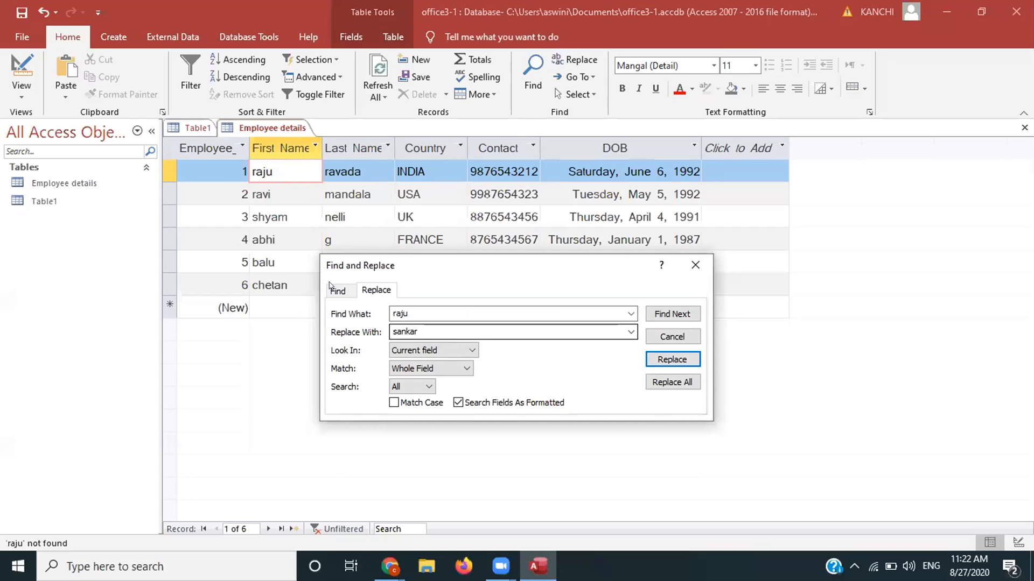
{"action": "left_click", "coordinate": [672, 319]}
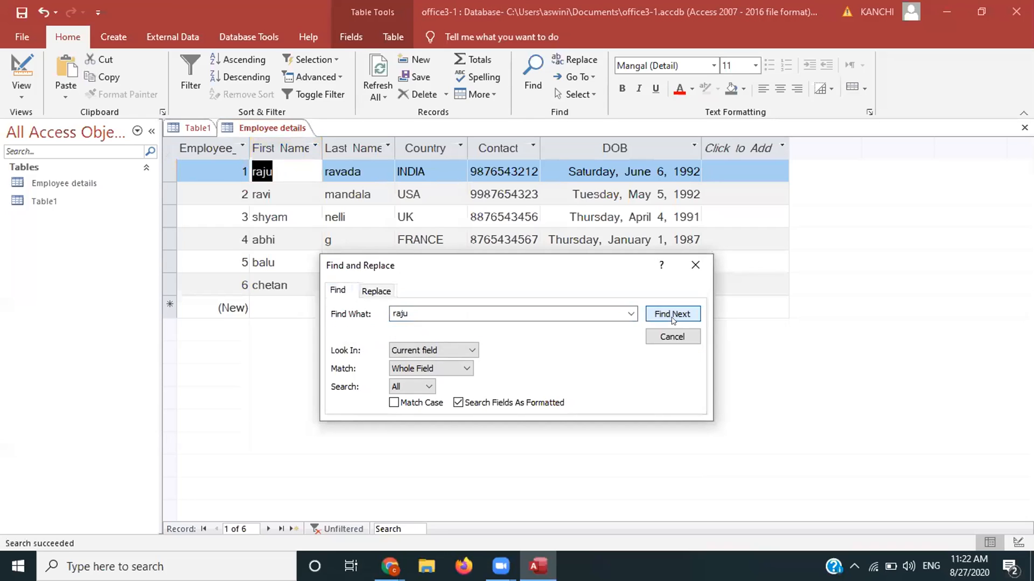
{"action": "left_click", "coordinate": [376, 290]}
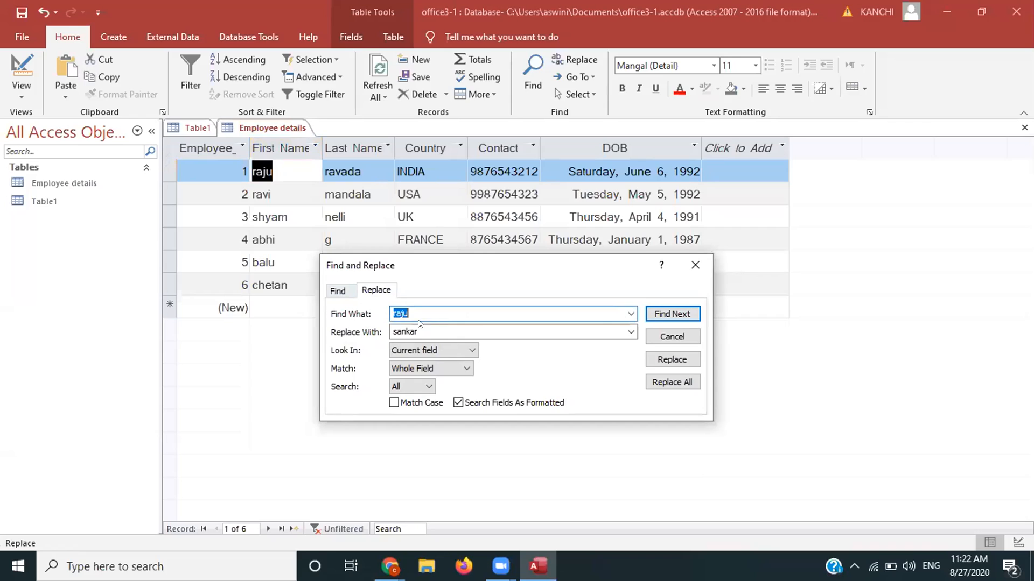
{"action": "left_click", "coordinate": [671, 367]}
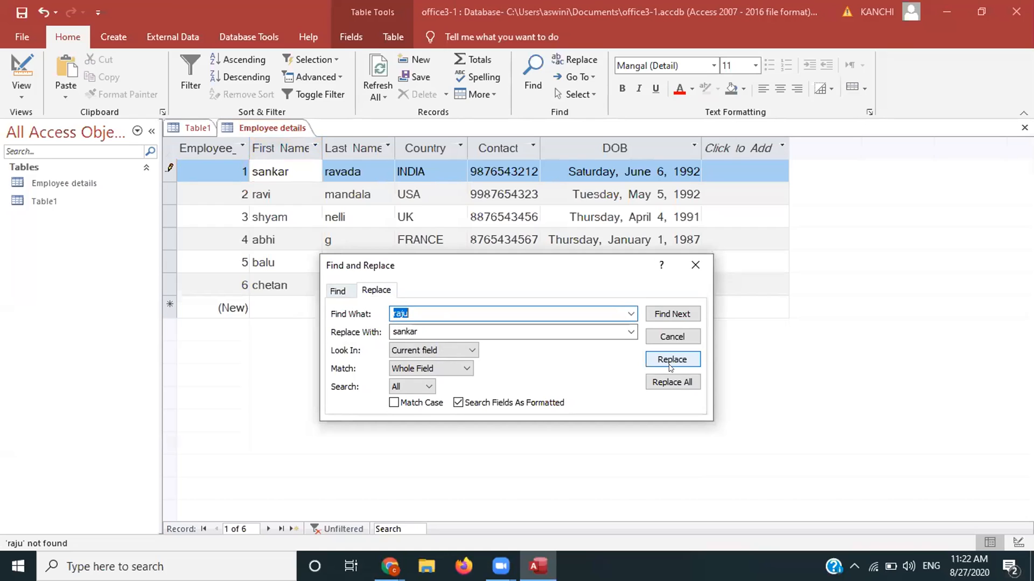
{"action": "left_click", "coordinate": [692, 263]}
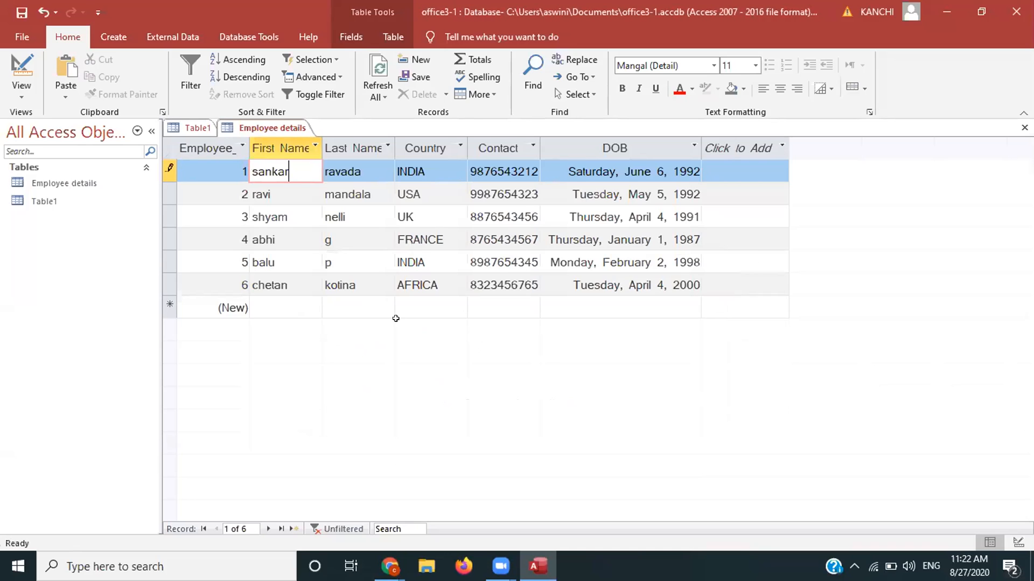
Step: Commit the renamed record and make the datasheet text bold and italic
{"action": "left_click", "coordinate": [269, 195]}
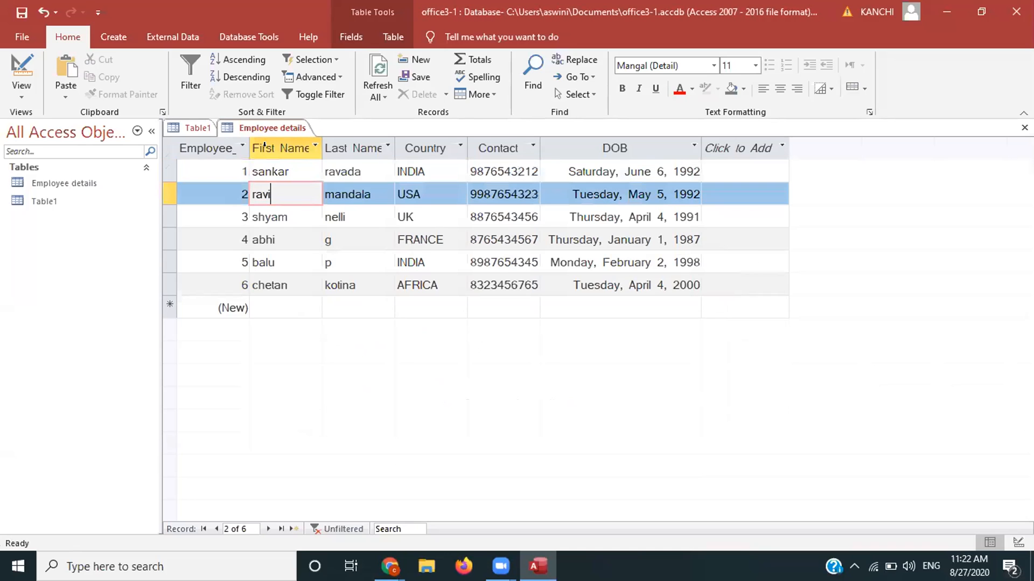
{"action": "left_click", "coordinate": [282, 150]}
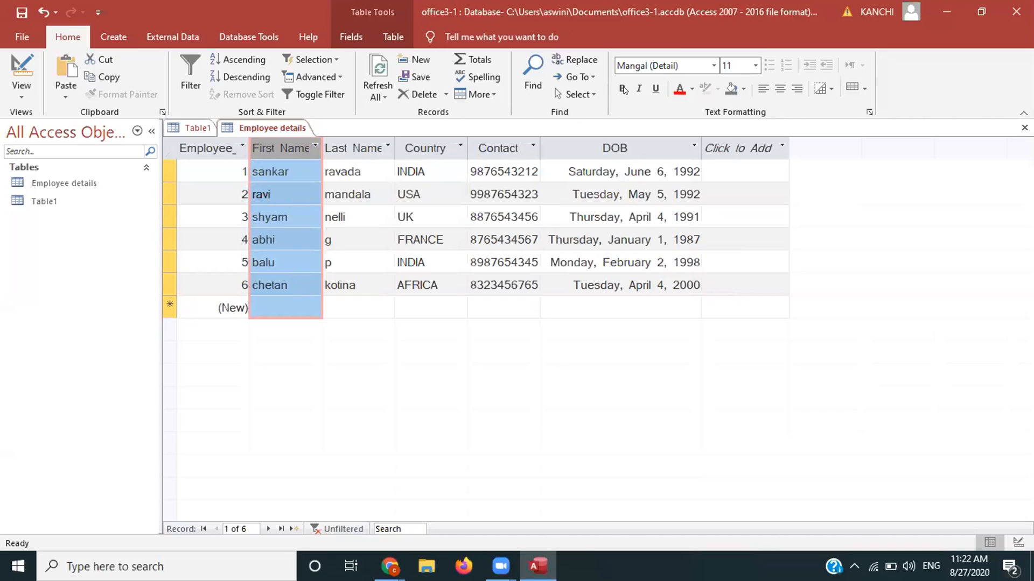
{"action": "left_click", "coordinate": [623, 89]}
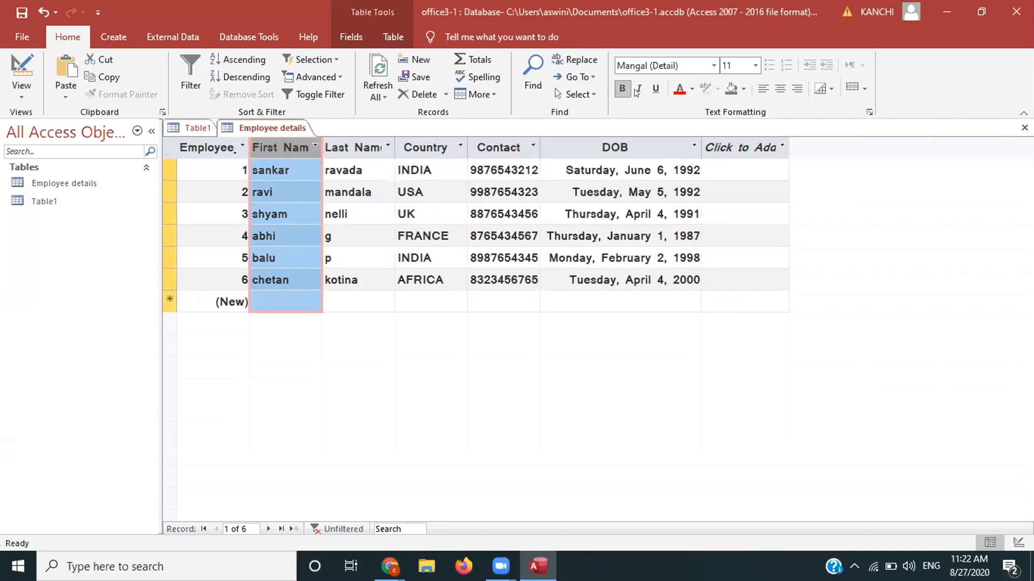
{"action": "left_click", "coordinate": [636, 92]}
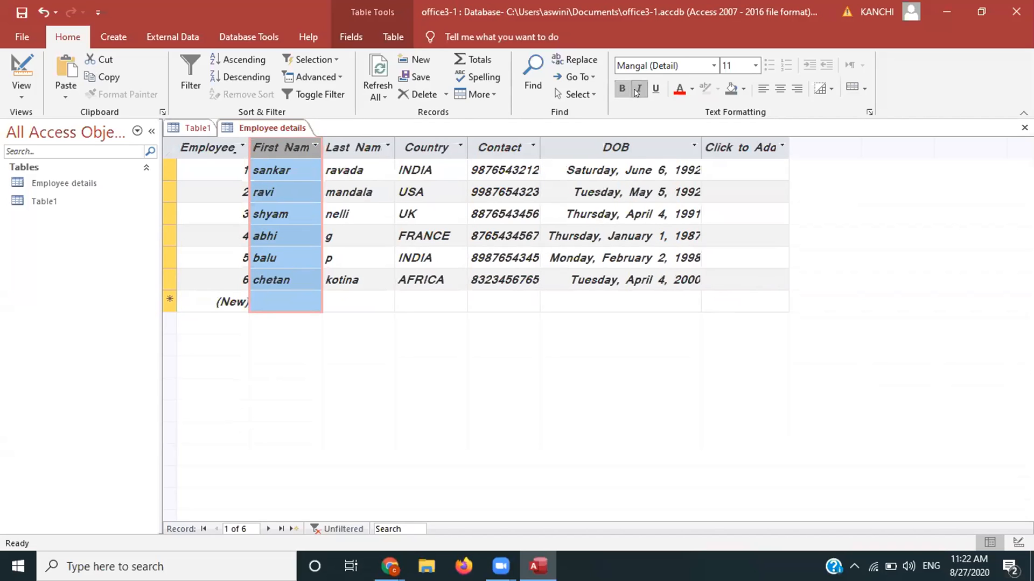
Step: Try the Algerian font on the datasheet, then undo back to the original font
{"action": "left_click", "coordinate": [712, 66]}
{"action": "left_click", "coordinate": [712, 65]}
{"action": "left_click", "coordinate": [712, 66]}
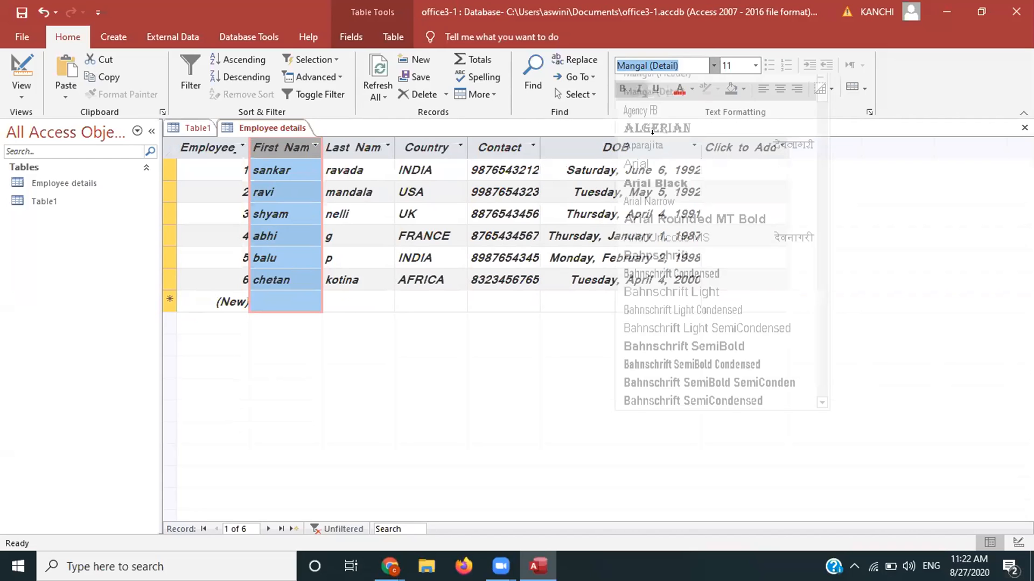
{"action": "left_click", "coordinate": [652, 131]}
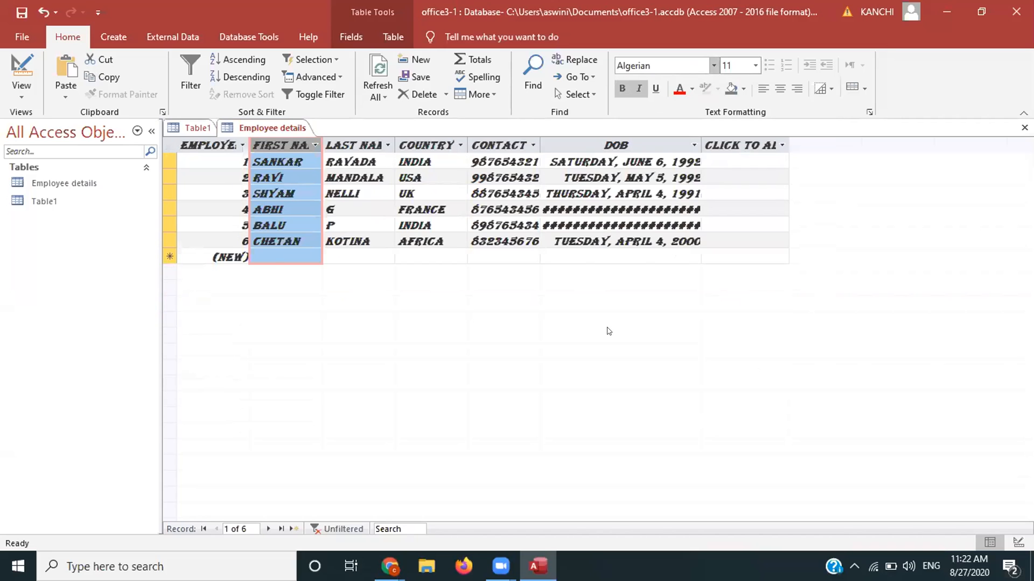
{"action": "key", "text": "ctrl+z"}
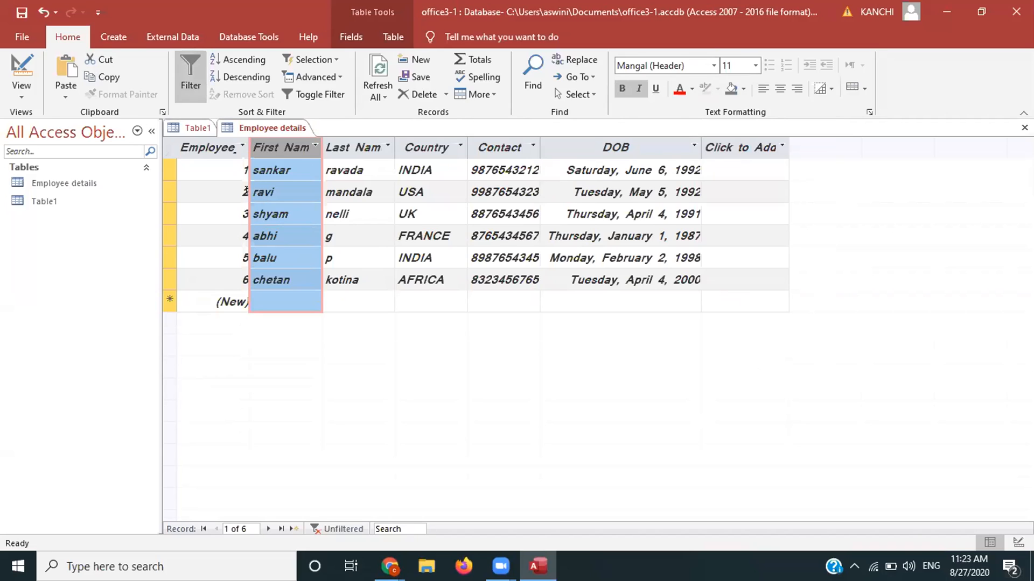
{"action": "left_click", "coordinate": [113, 36]}
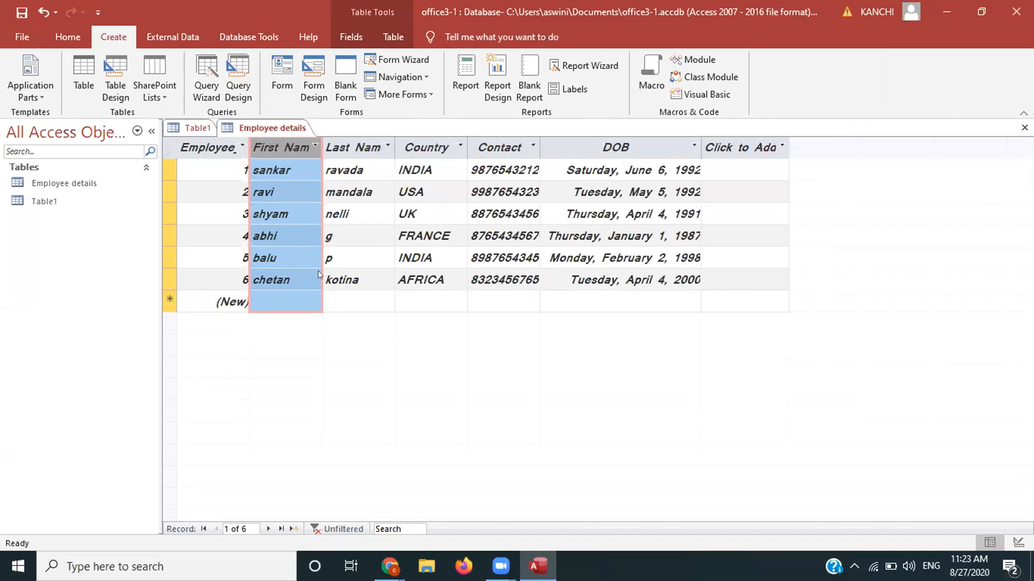
Step: Switch Employee details to Design View and start a new field below DOB
{"action": "left_click", "coordinate": [67, 37]}
{"action": "left_click", "coordinate": [15, 81]}
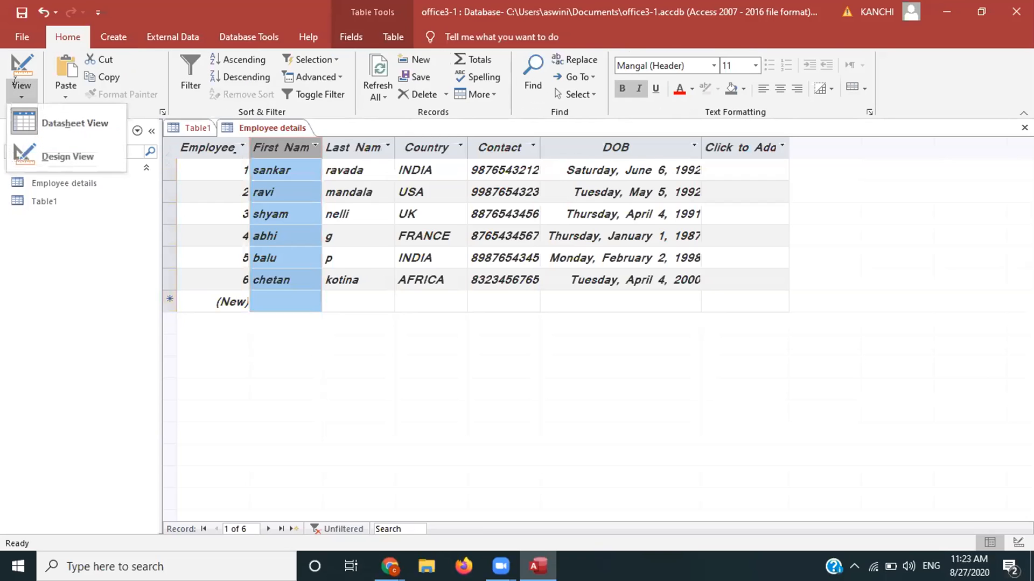
{"action": "left_click", "coordinate": [44, 142]}
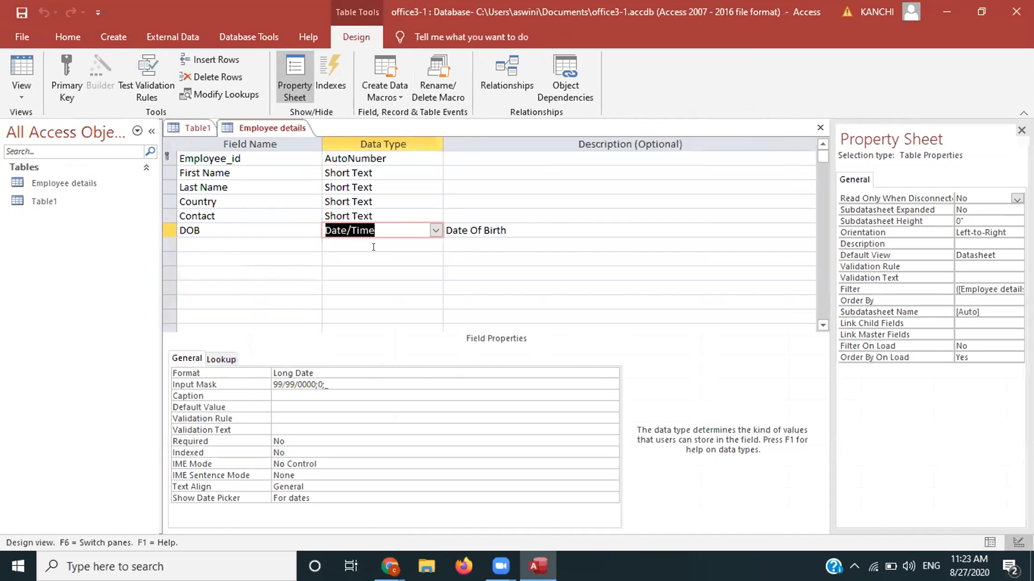
{"action": "left_click", "coordinate": [252, 238]}
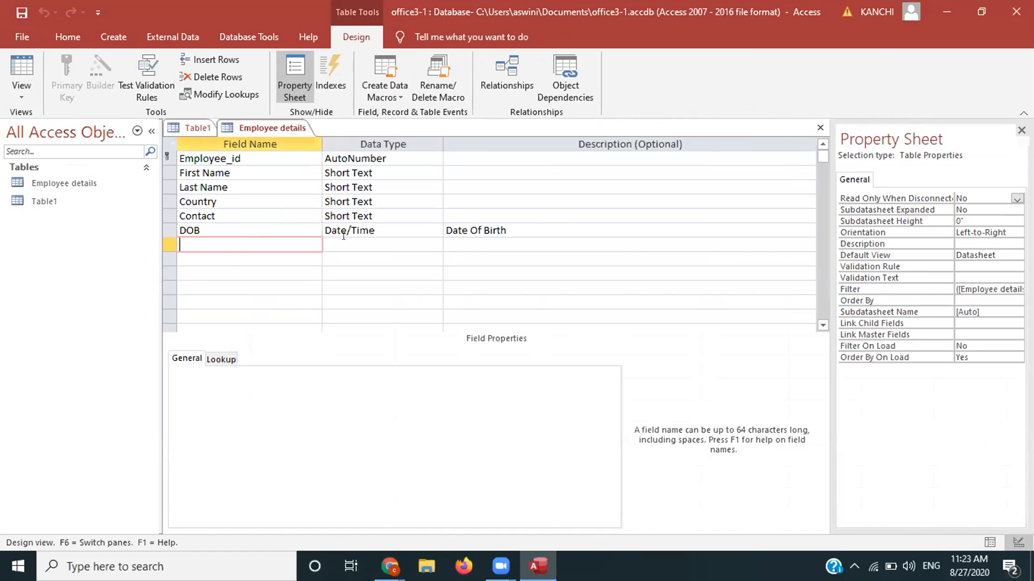
{"action": "left_click", "coordinate": [405, 240]}
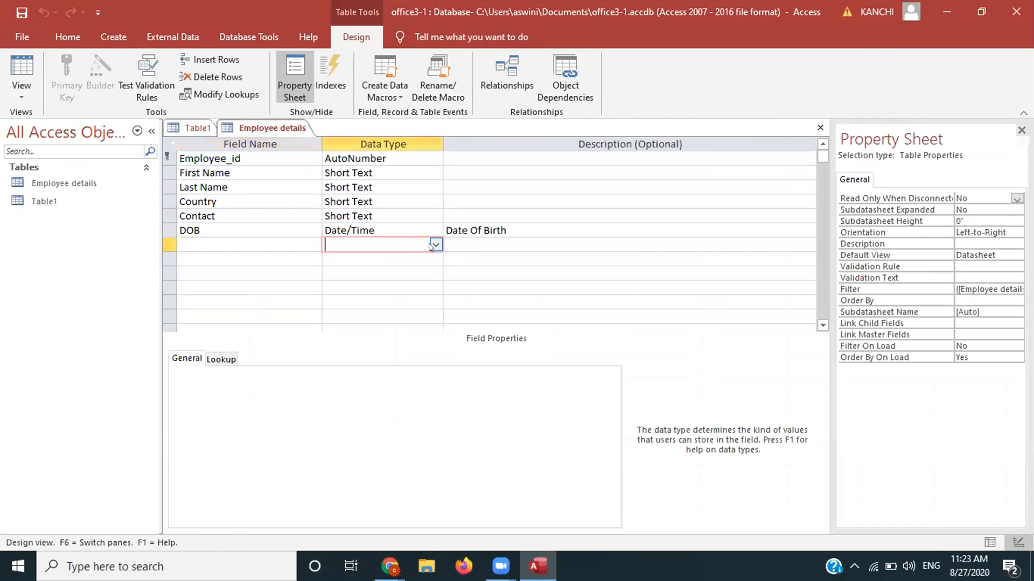
{"action": "left_click", "coordinate": [433, 245]}
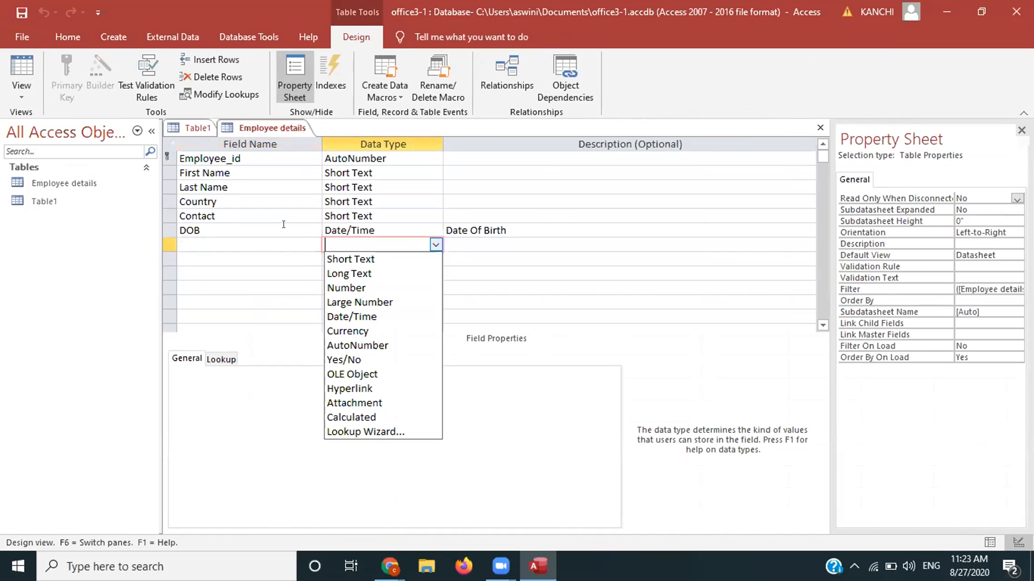
{"action": "key", "text": "shift+Tab"}
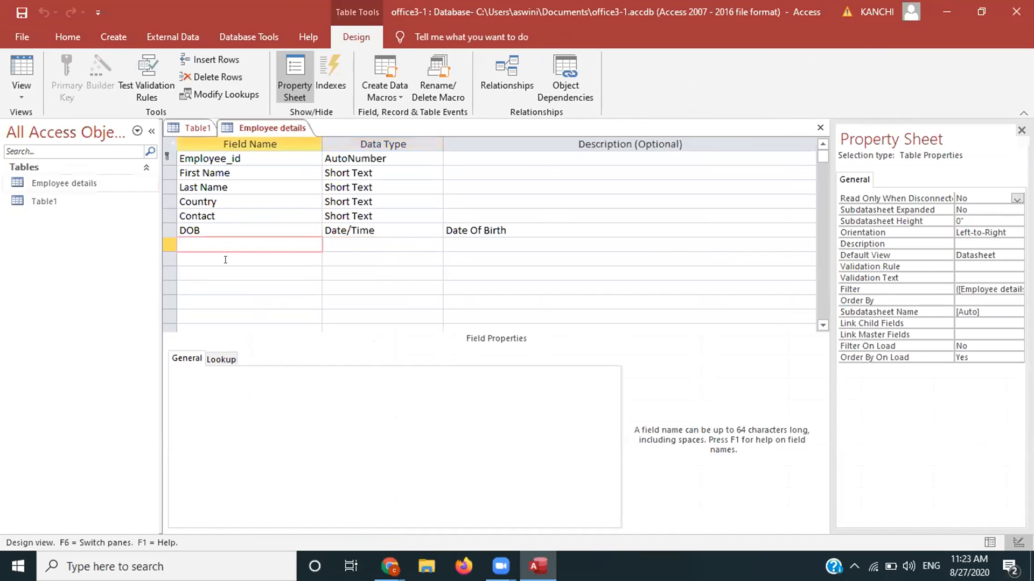
Step: Name the field salary, make it Currency, and save while returning to Datasheet View
{"action": "type", "text": "salary"}
{"action": "left_click", "coordinate": [386, 245]}
{"action": "left_click", "coordinate": [436, 245]}
{"action": "left_click", "coordinate": [358, 330]}
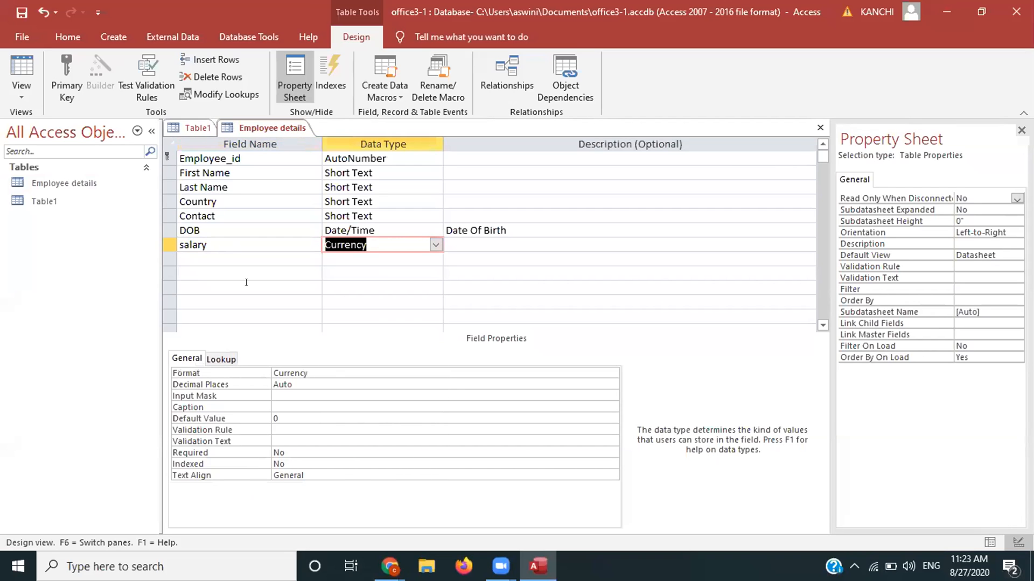
{"action": "left_click", "coordinate": [14, 79]}
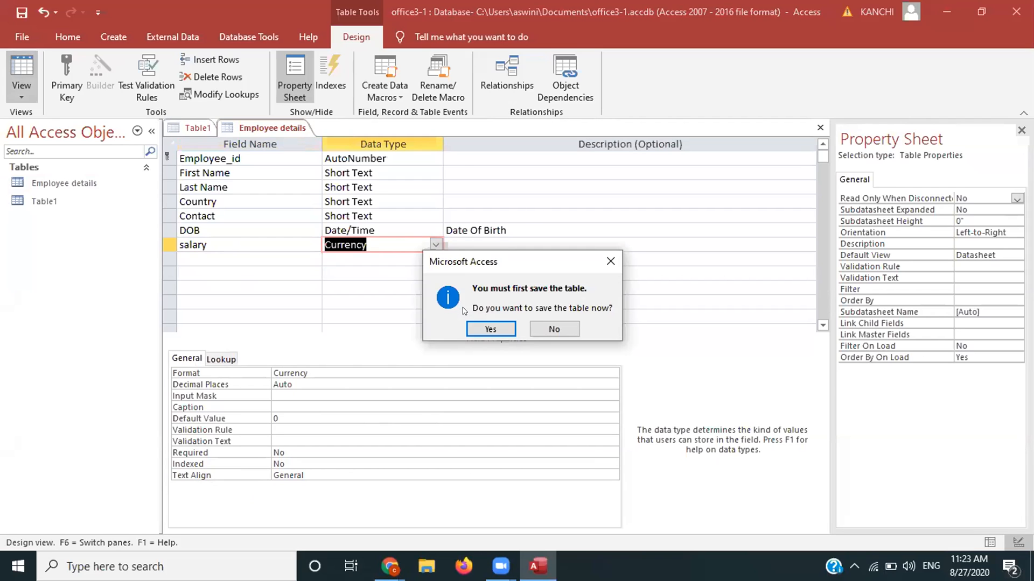
{"action": "key", "text": "Return"}
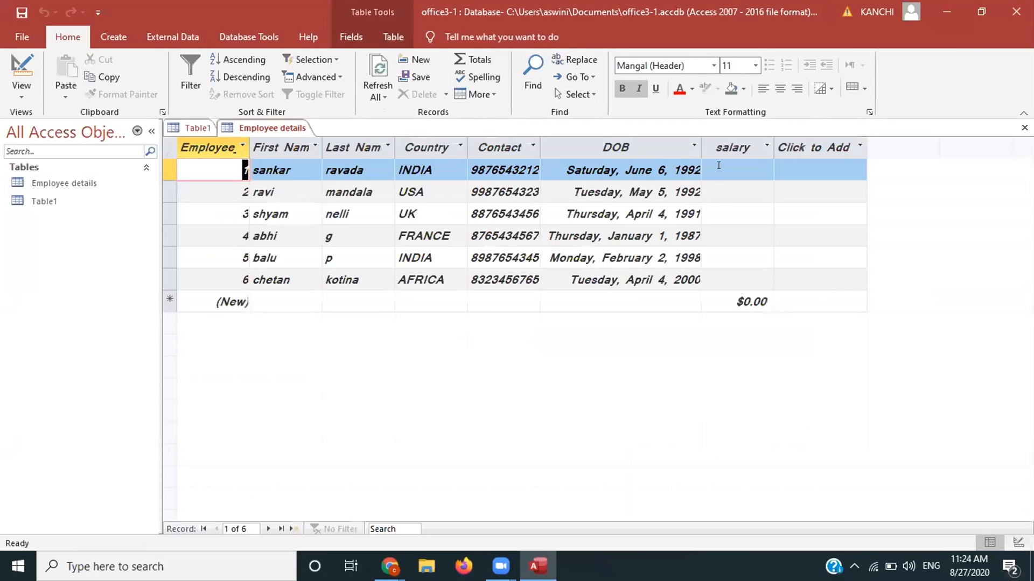
Step: Enter the first salaries: 10000, 20000, then a corrected 40,000
{"action": "left_click", "coordinate": [718, 165]}
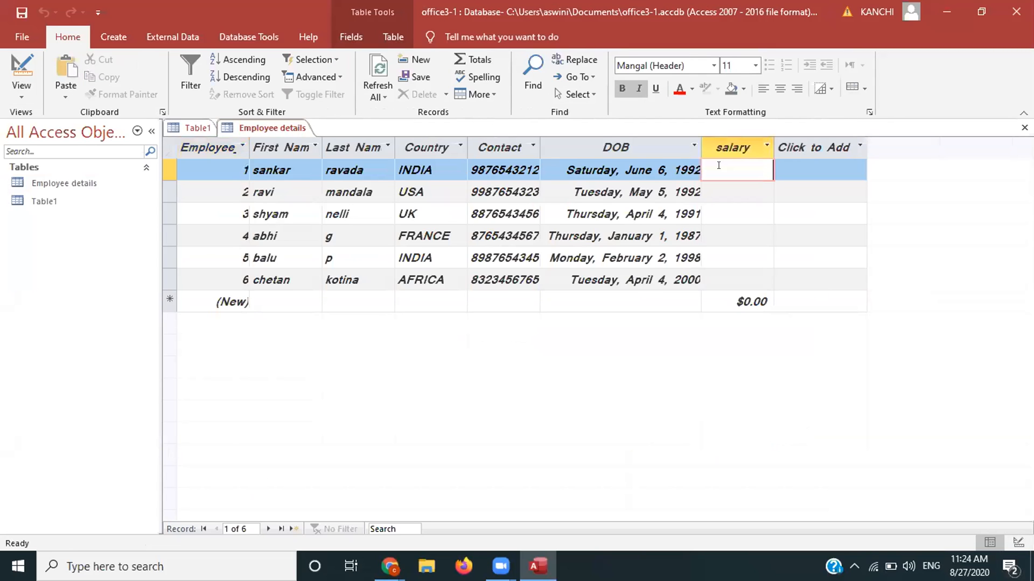
{"action": "type", "text": "10000"}
{"action": "key", "text": "Down"}
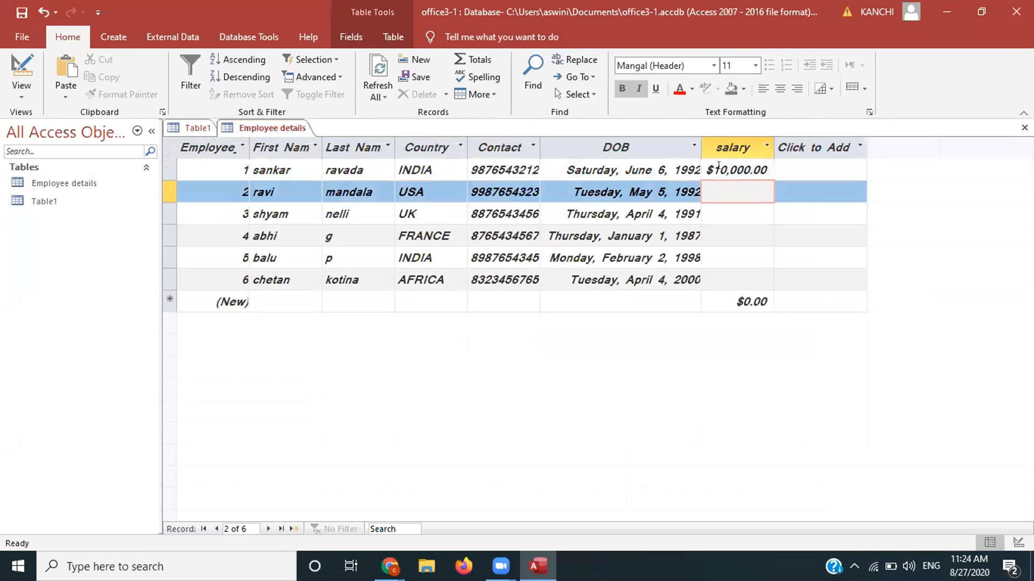
{"action": "type", "text": "20000"}
{"action": "key", "text": "Down"}
{"action": "type", "text": "3"}
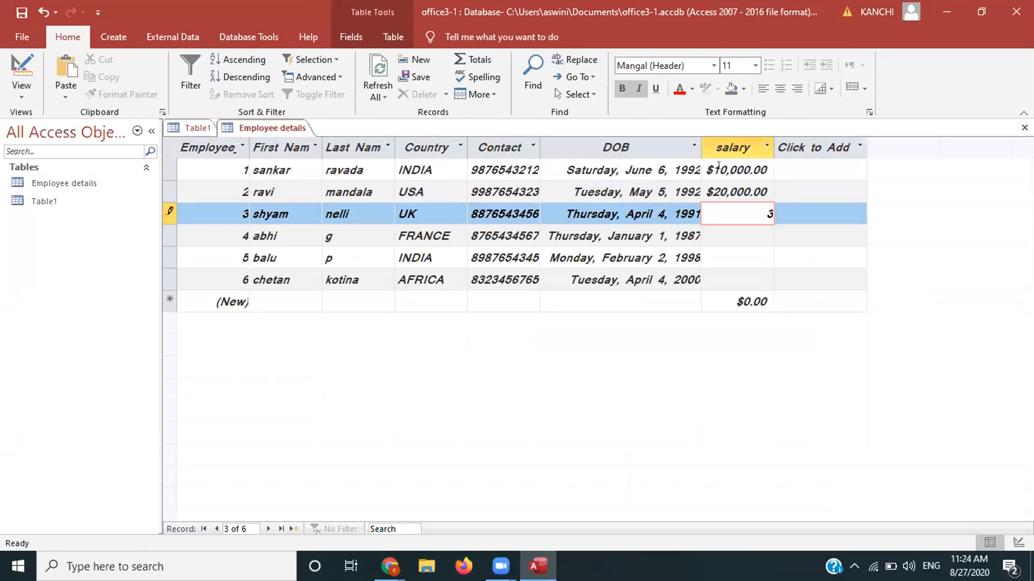
{"action": "type", "text": "0000"}
{"action": "key", "text": "Down"}
{"action": "key", "text": "Up"}
{"action": "type", "text": "40,000"}
{"action": "key", "text": "Down"}
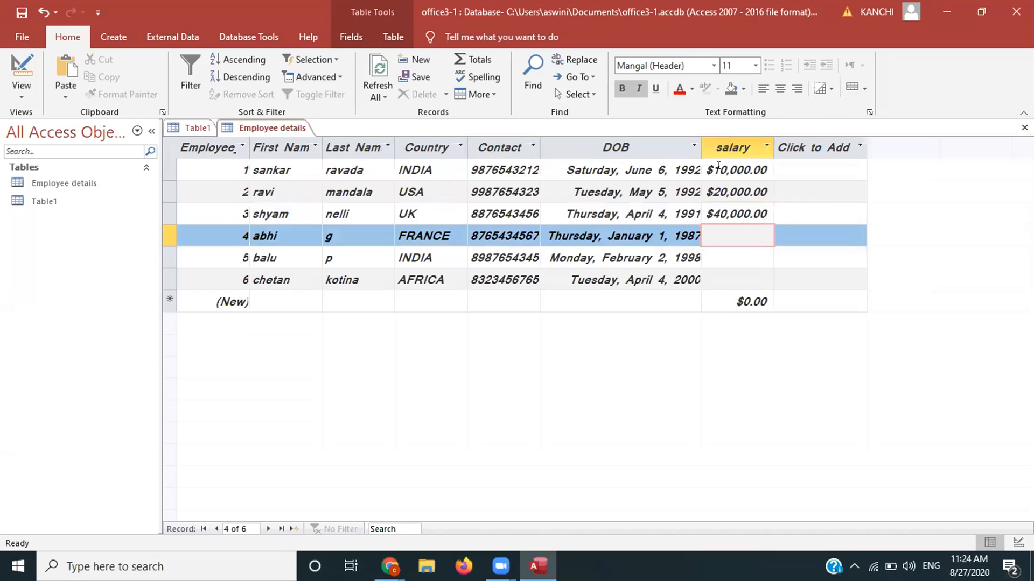
Step: Set salaries of $50,000.00, $60,000.00 and $45,000.00 for employees 4 to 6
{"action": "type", "text": "500000"}
{"action": "key", "text": "Down"}
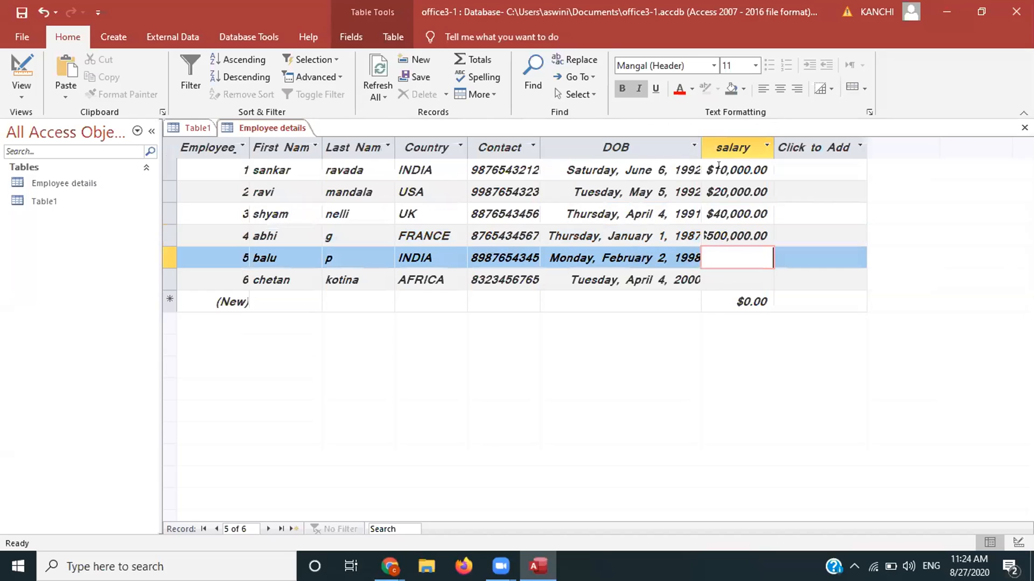
{"action": "key", "text": "Up"}
{"action": "type", "text": "50000"}
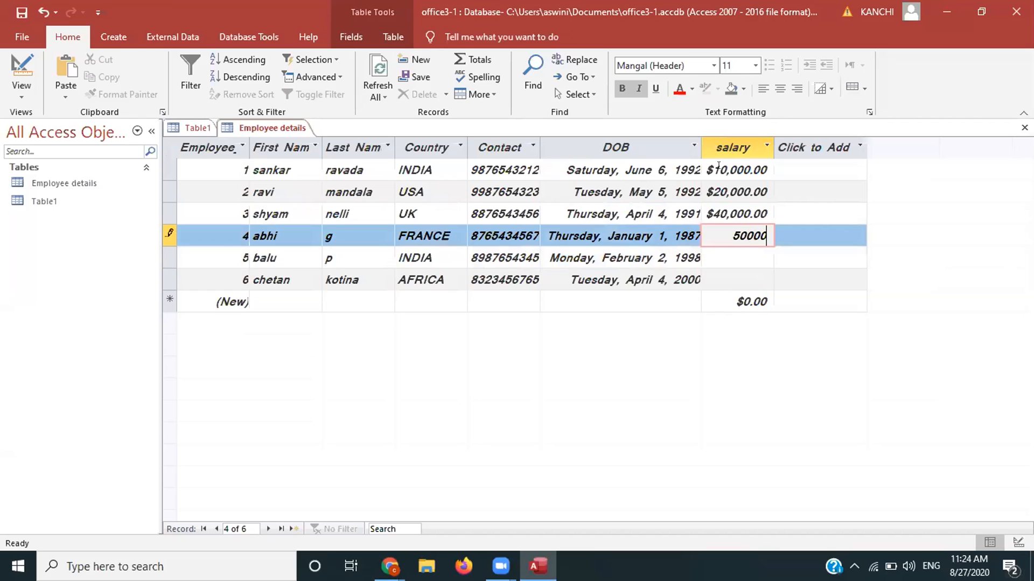
{"action": "key", "text": "Down"}
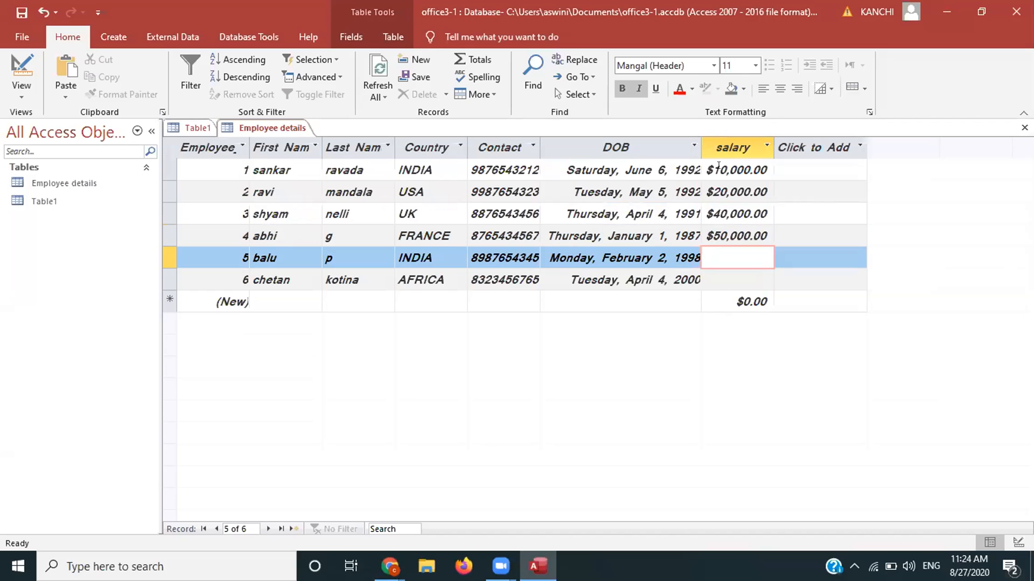
{"action": "type", "text": "600000.00"}
{"action": "key", "text": "Down"}
{"action": "type", "text": "45"}
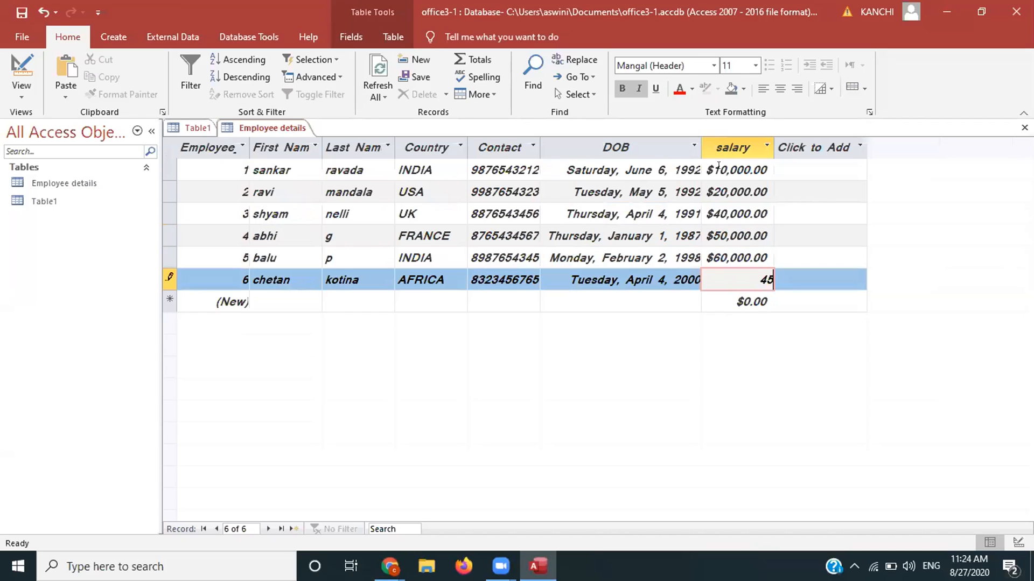
{"action": "type", "text": "000"}
{"action": "key", "text": "Down"}
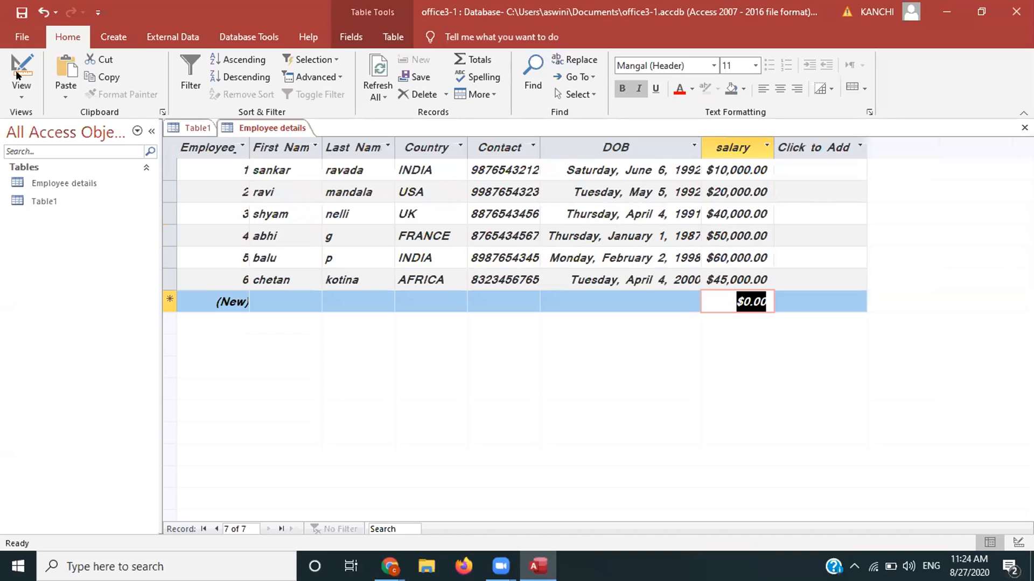
{"action": "left_click", "coordinate": [20, 91]}
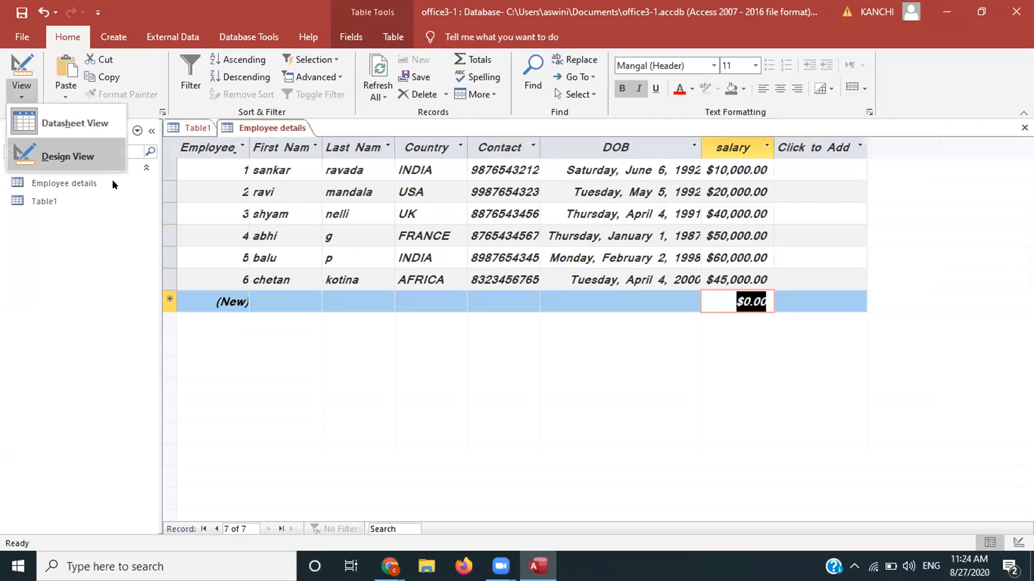
Step: In Design View, review salary's decimal places and input mask, keeping its Currency type
{"action": "left_click", "coordinate": [49, 153]}
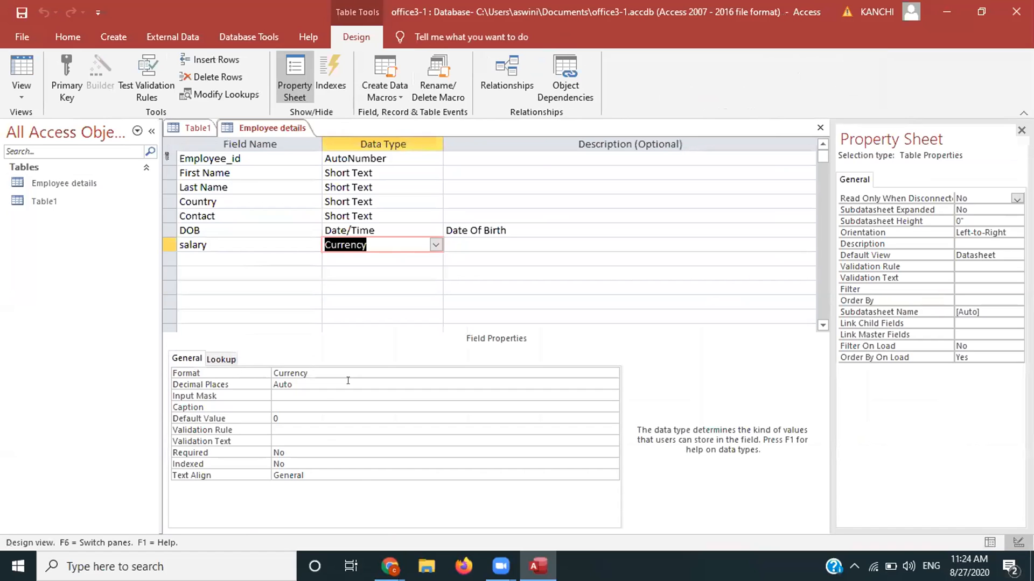
{"action": "key", "text": "F6"}
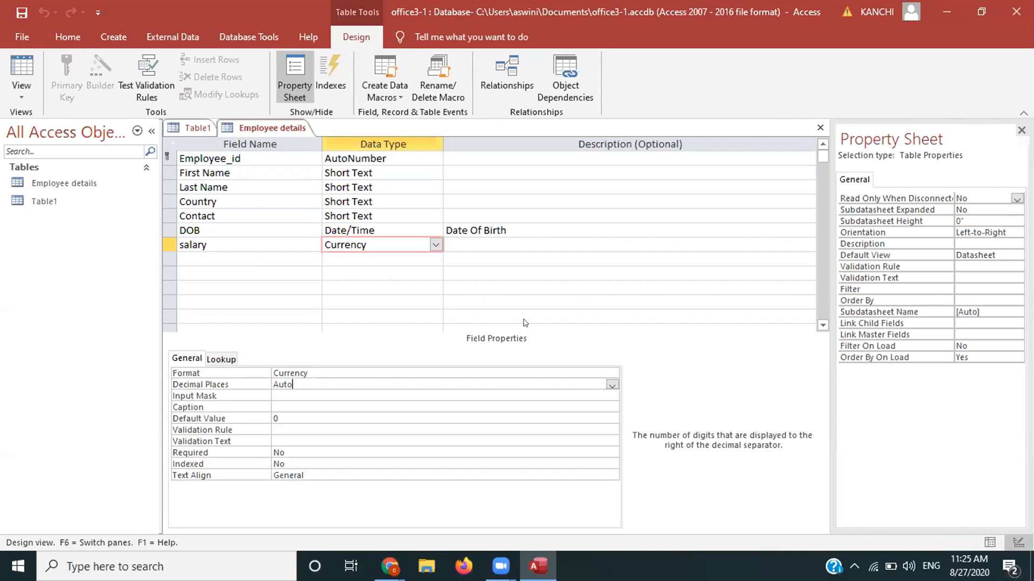
{"action": "key", "text": "Down"}
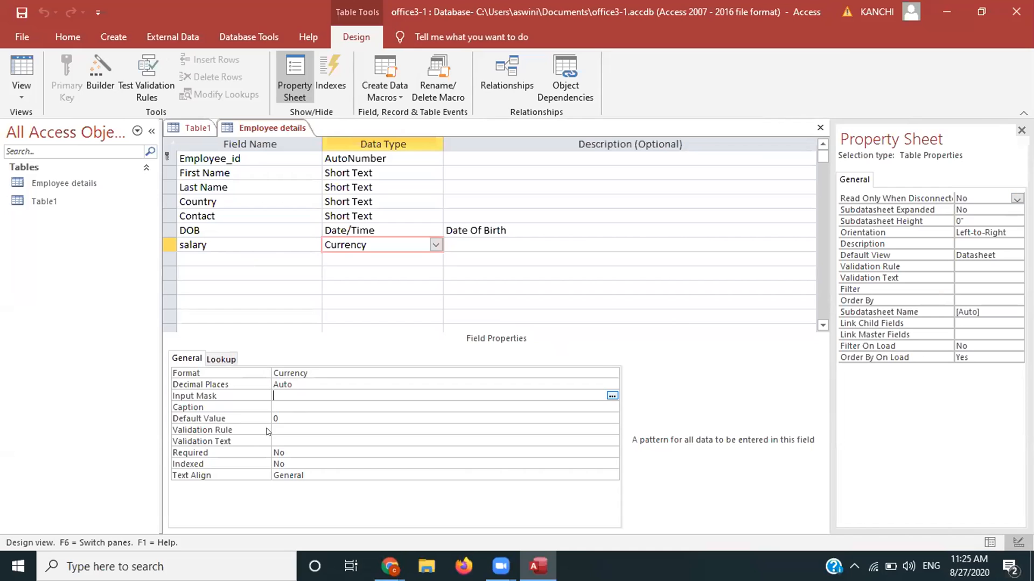
{"action": "key", "text": "ctrl+F2"}
{"action": "key", "text": "Return"}
{"action": "left_click", "coordinate": [436, 245]}
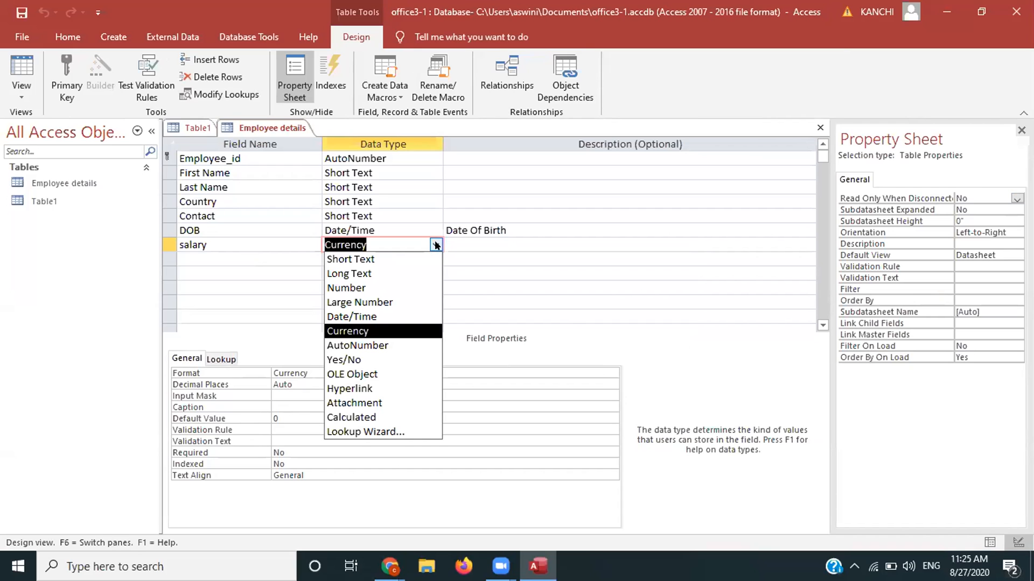
{"action": "left_click", "coordinate": [490, 261]}
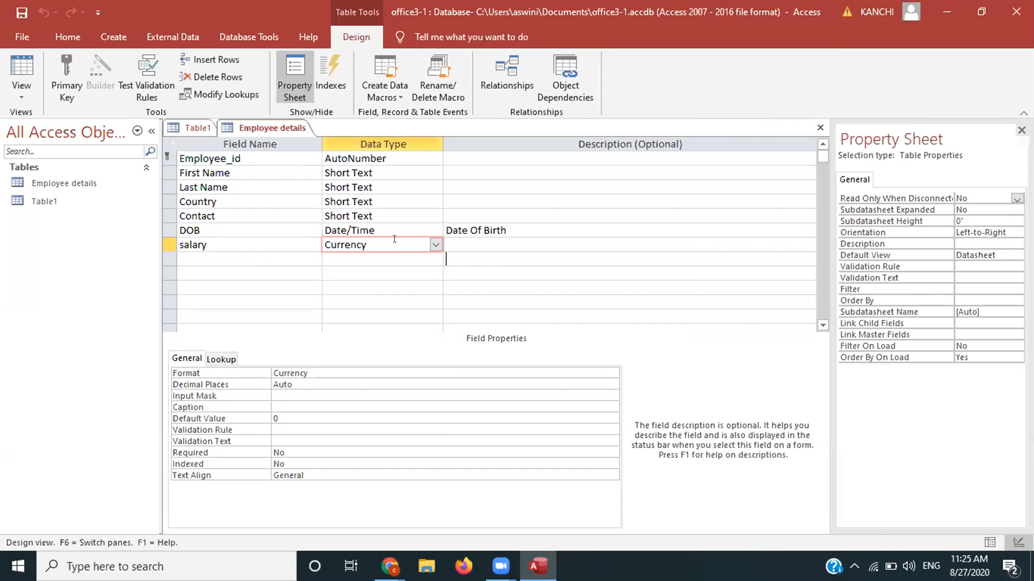
{"action": "left_click", "coordinate": [361, 243]}
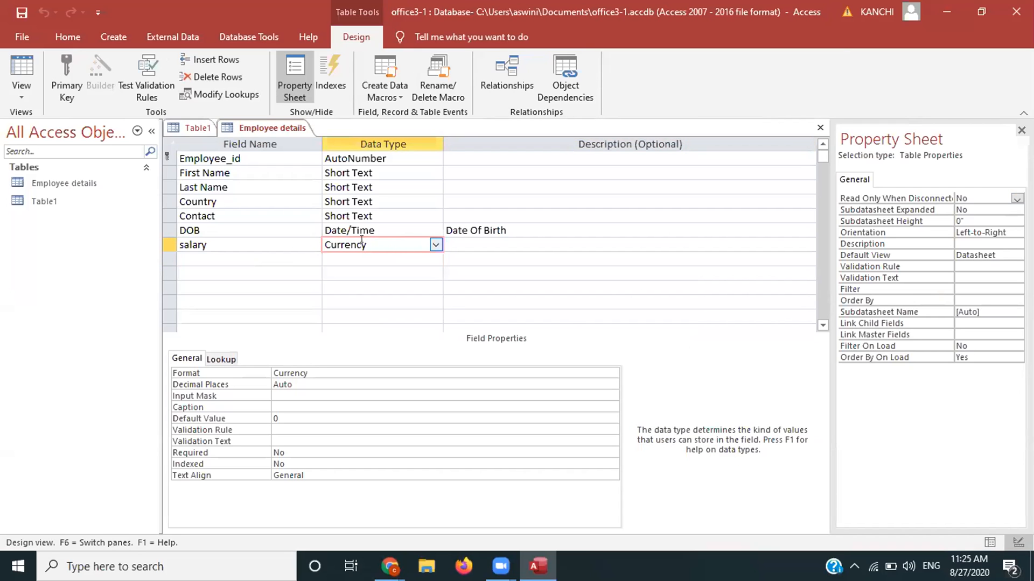
{"action": "left_click", "coordinate": [211, 258]}
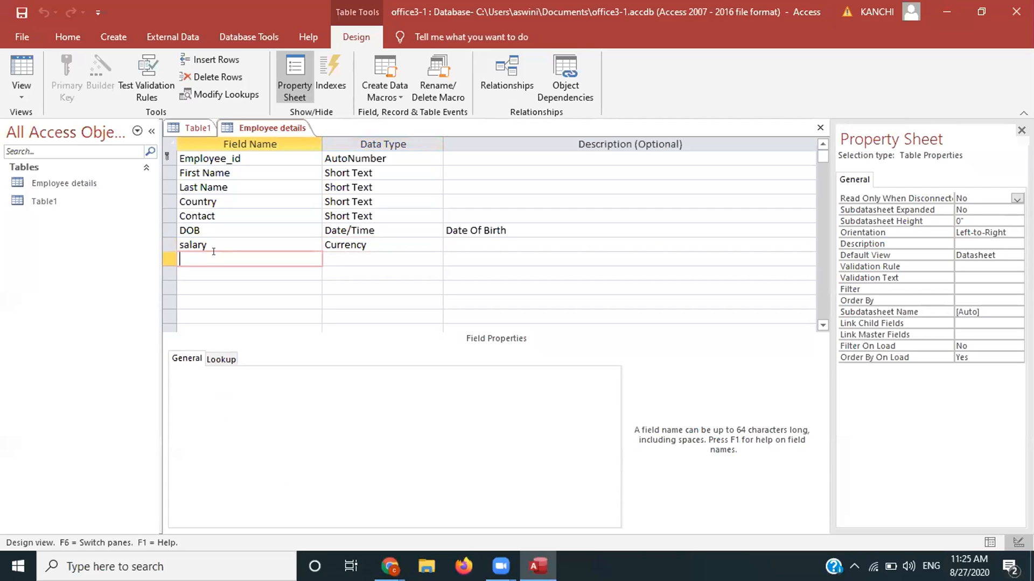
Step: Name a new field photo, set it to Attachment, and save while switching to Datasheet View
{"action": "type", "text": "photo"}
{"action": "left_click", "coordinate": [348, 259]}
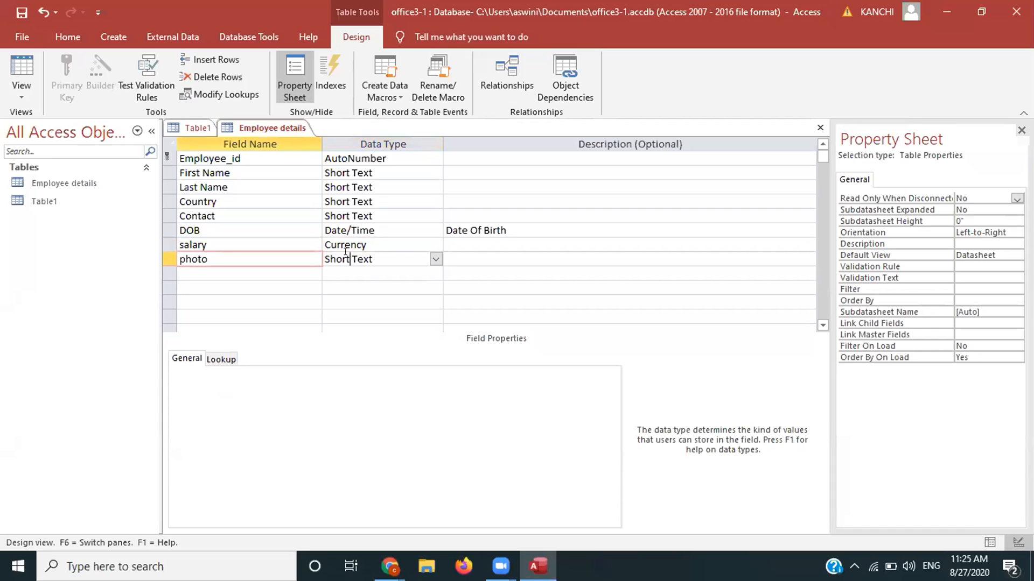
{"action": "left_click", "coordinate": [435, 259]}
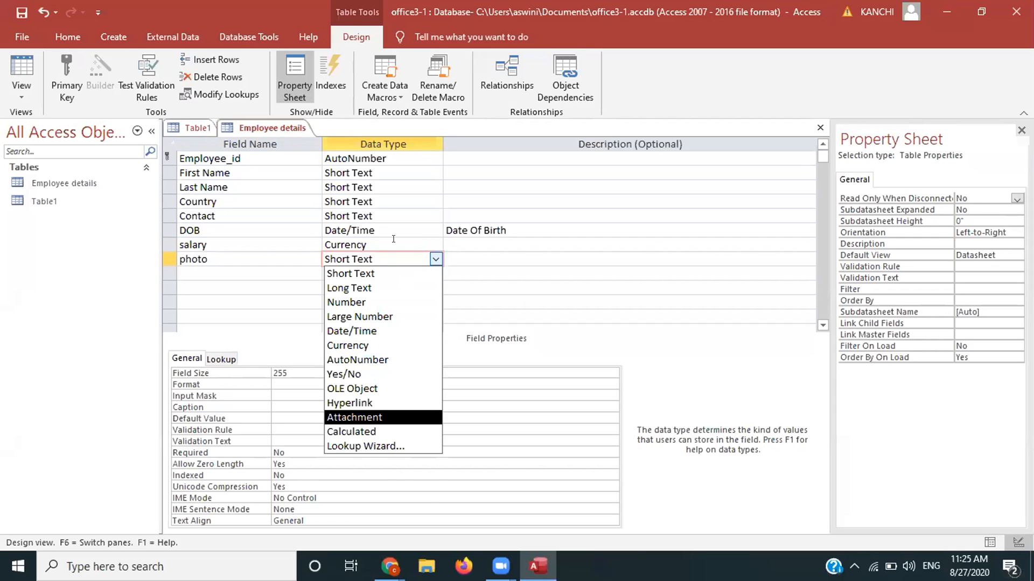
{"action": "key", "text": "Return"}
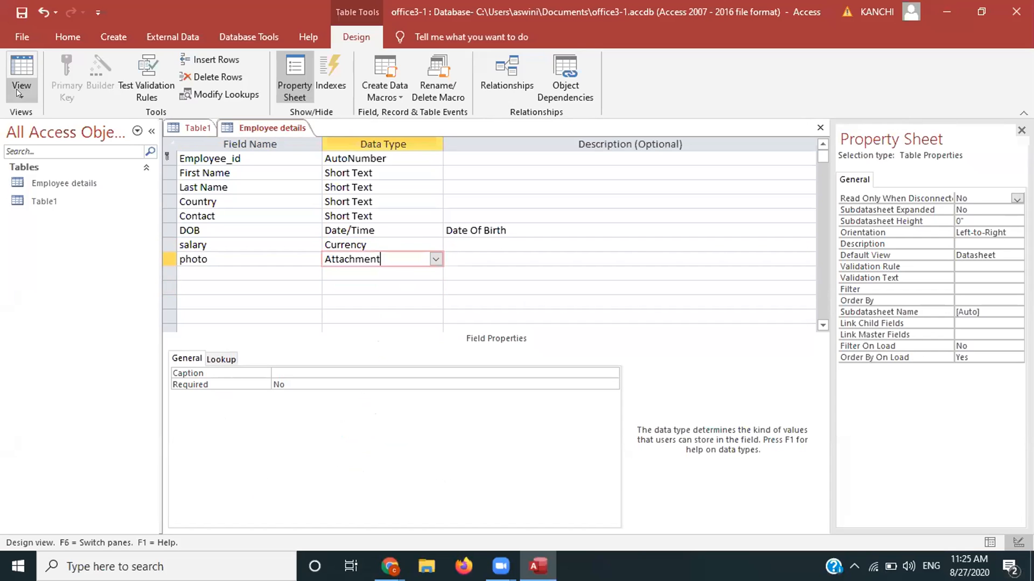
{"action": "left_click", "coordinate": [18, 92]}
{"action": "left_click", "coordinate": [40, 129]}
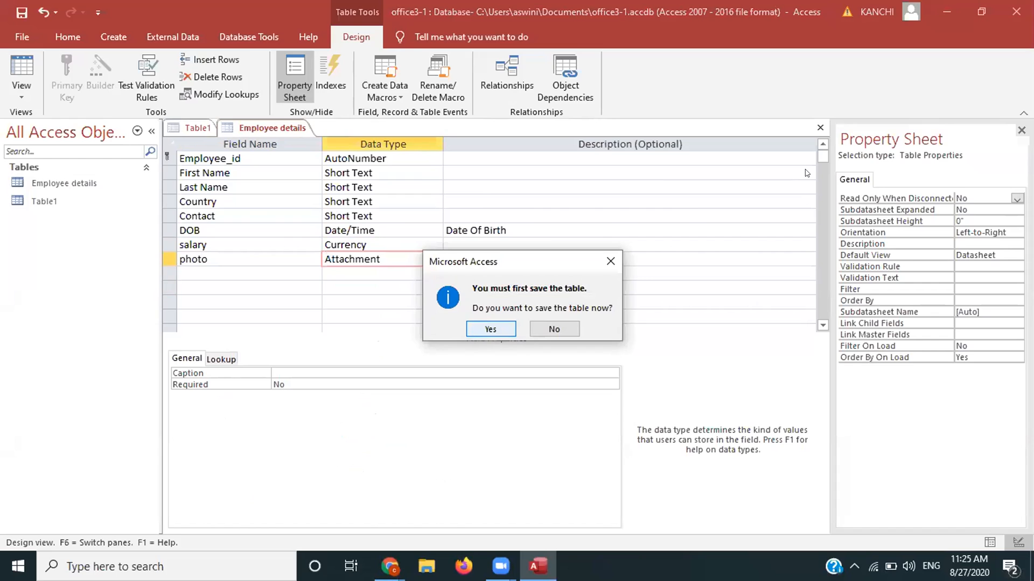
{"action": "key", "text": "Return"}
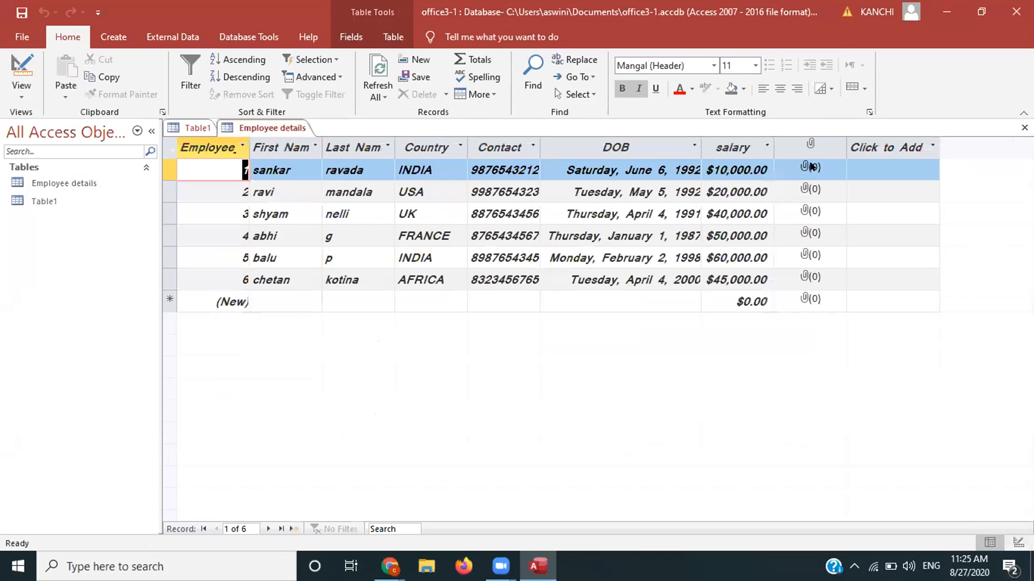
Step: Attach Screenshot (1).png from Pictures > Screenshots to employee 1's photo attachment field
{"action": "left_click", "coordinate": [811, 167]}
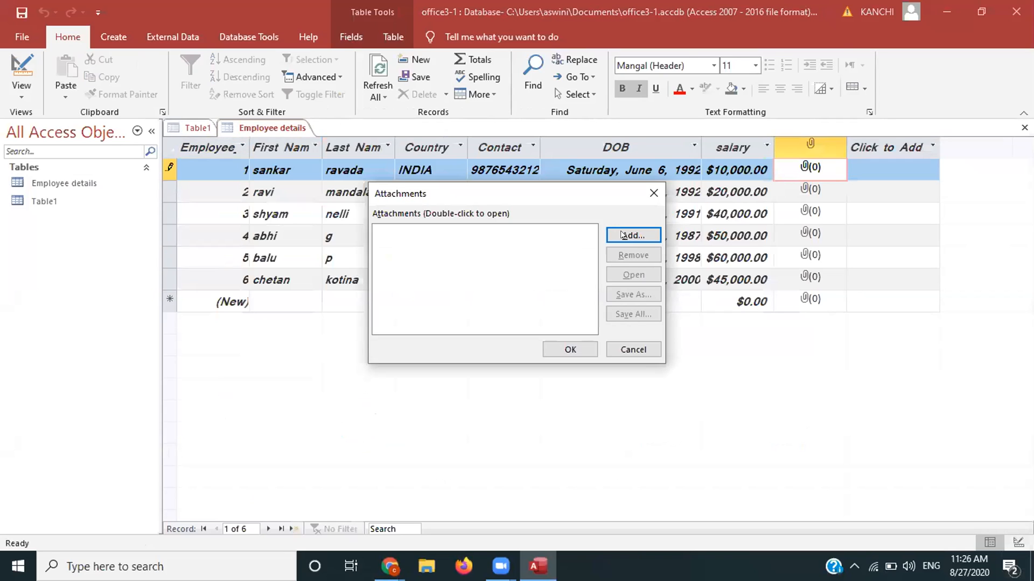
{"action": "left_click", "coordinate": [623, 235]}
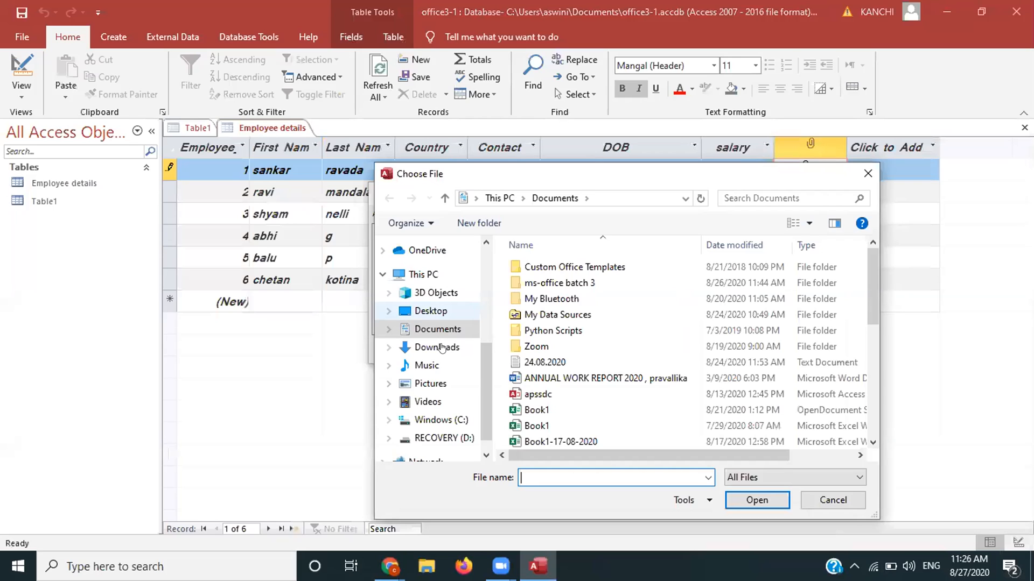
{"action": "left_click", "coordinate": [441, 348]}
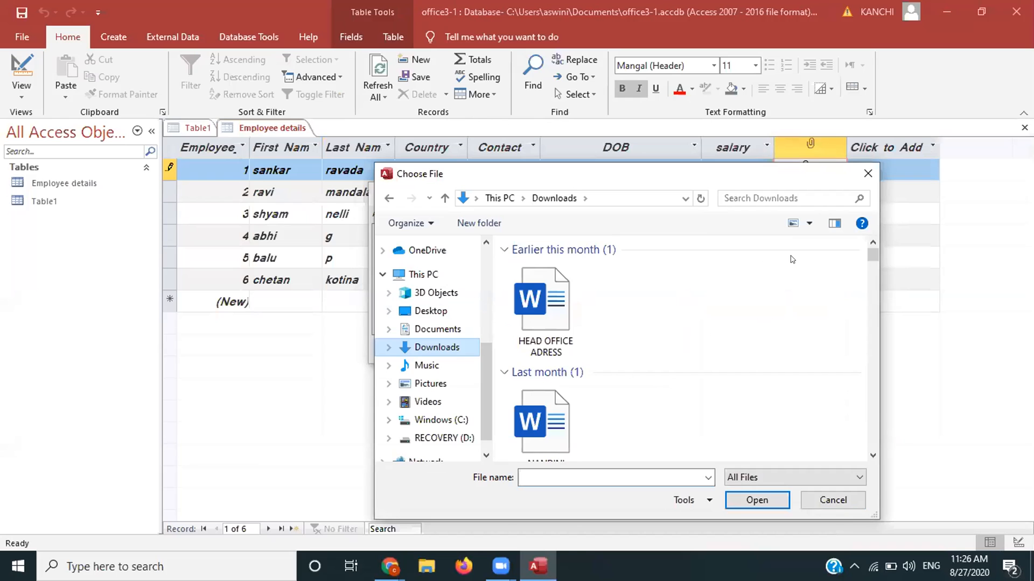
{"action": "left_click", "coordinate": [536, 295]}
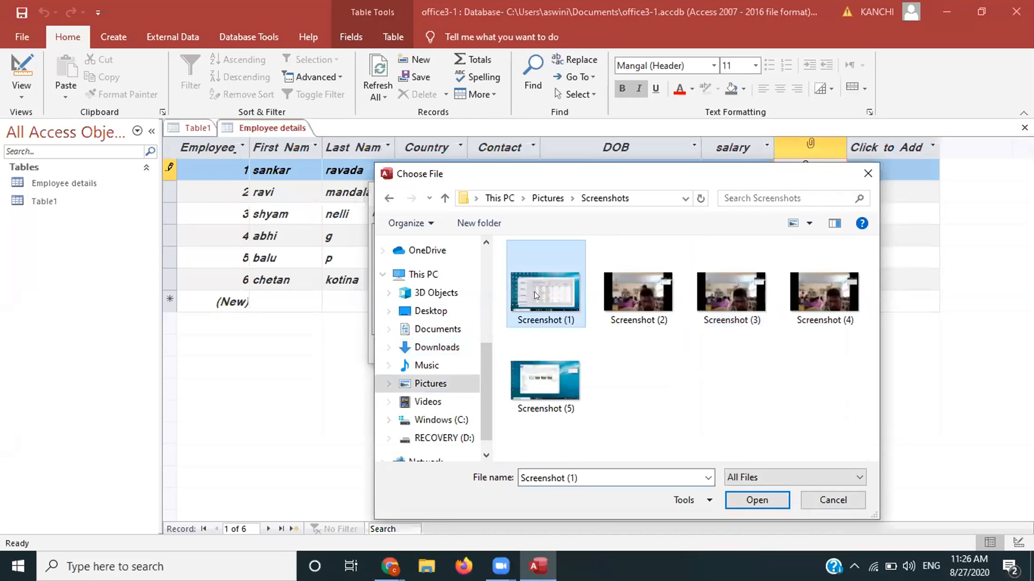
{"action": "double_click", "coordinate": [536, 295]}
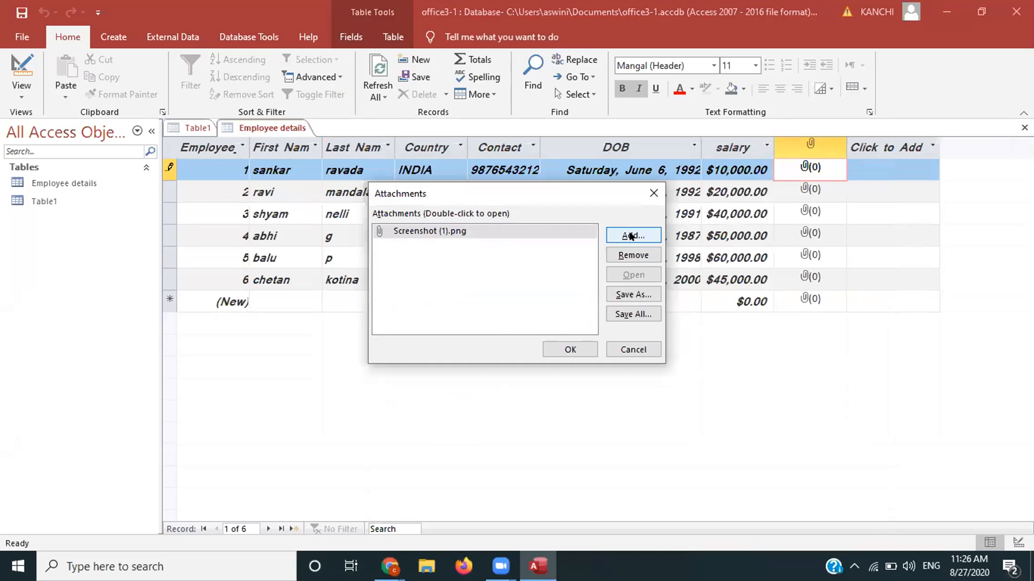
{"action": "left_click", "coordinate": [631, 235]}
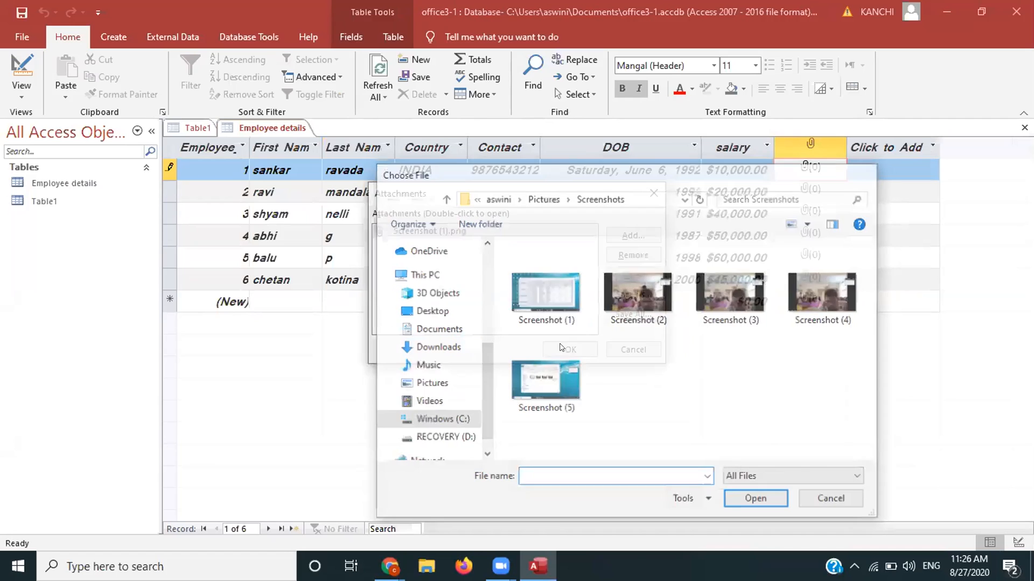
{"action": "left_click", "coordinate": [867, 173]}
Step: Confirm the attachment so record 1's photo holds one file, then switch to the Create ribbon
{"action": "key", "text": "Return"}
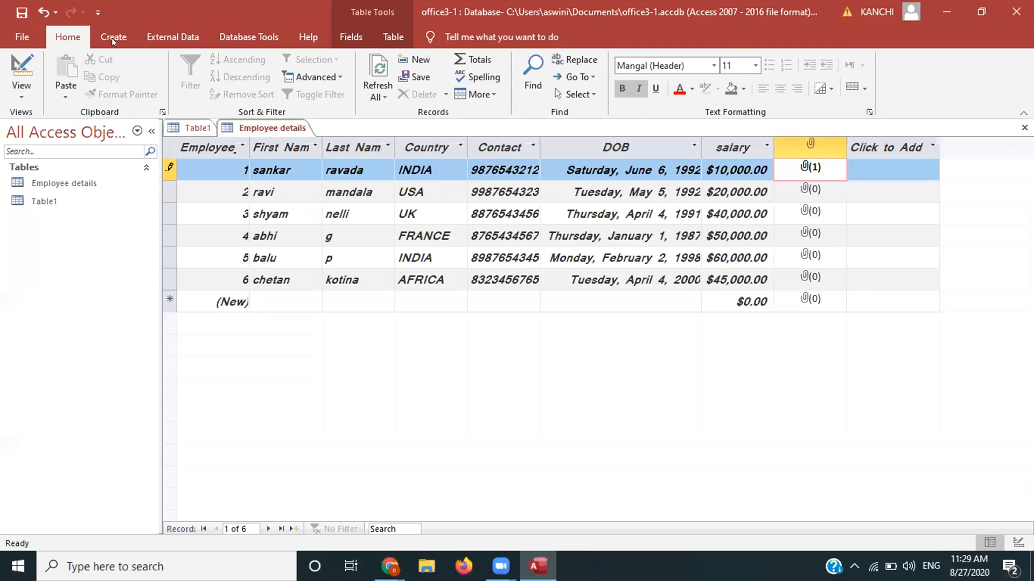
{"action": "left_click", "coordinate": [113, 38]}
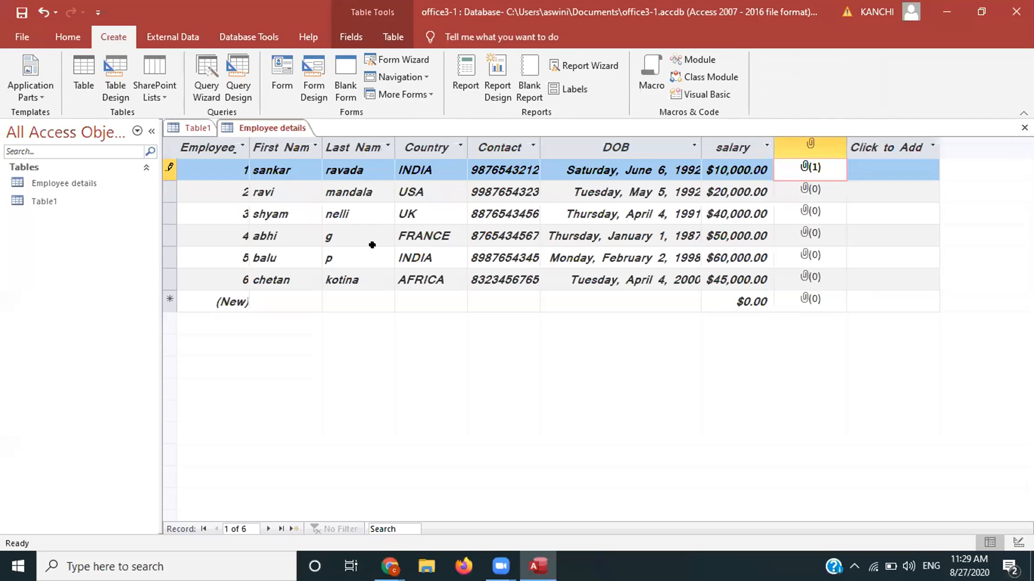
Step: Start the Simple Query Wizard and select the Employee details fields Employee_id through salary
{"action": "left_click", "coordinate": [200, 87]}
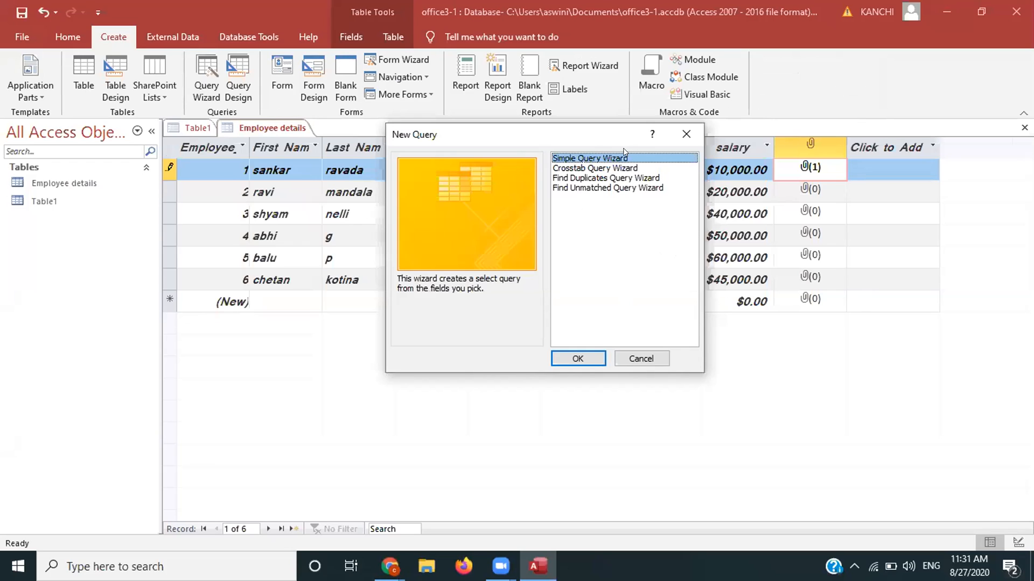
{"action": "left_click", "coordinate": [573, 359]}
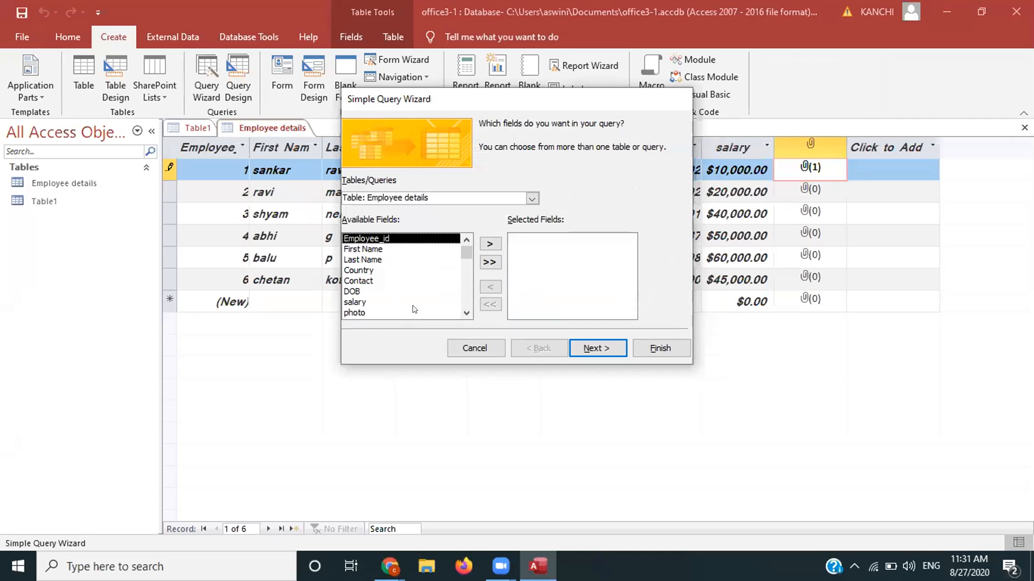
{"action": "left_click", "coordinate": [479, 263]}
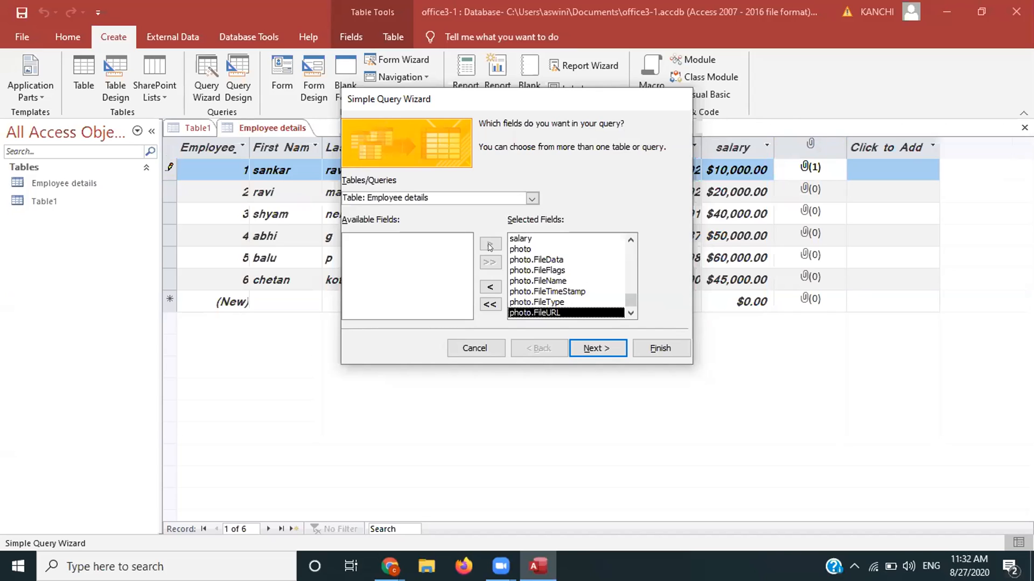
{"action": "left_click", "coordinate": [488, 287]}
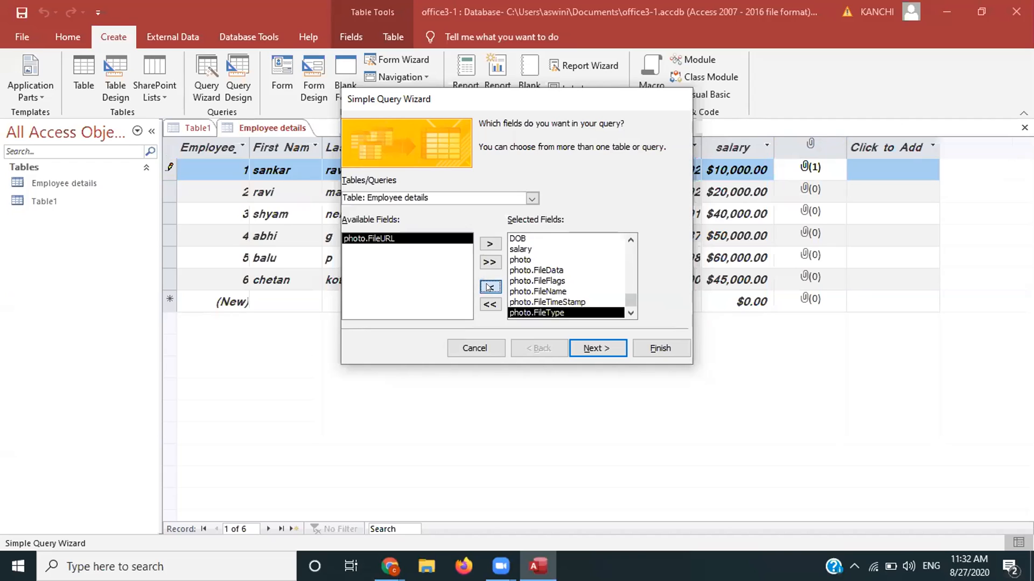
{"action": "left_click", "coordinate": [489, 287]}
{"action": "left_click", "coordinate": [489, 287]}
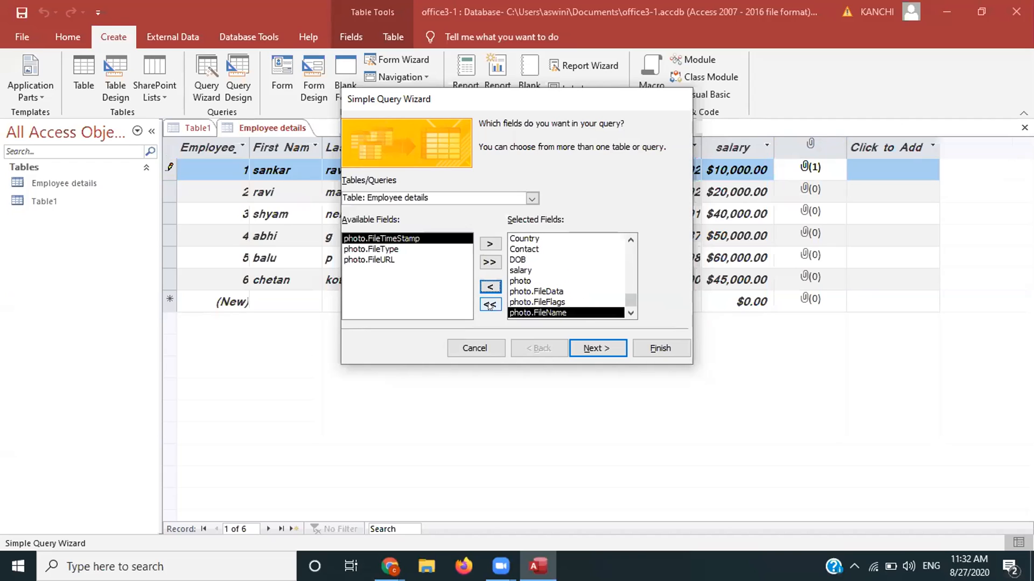
{"action": "left_click", "coordinate": [489, 304]}
{"action": "left_click", "coordinate": [489, 247]}
{"action": "left_click", "coordinate": [489, 247]}
{"action": "left_click", "coordinate": [489, 247]}
{"action": "left_click", "coordinate": [489, 246]}
{"action": "left_click", "coordinate": [489, 245]}
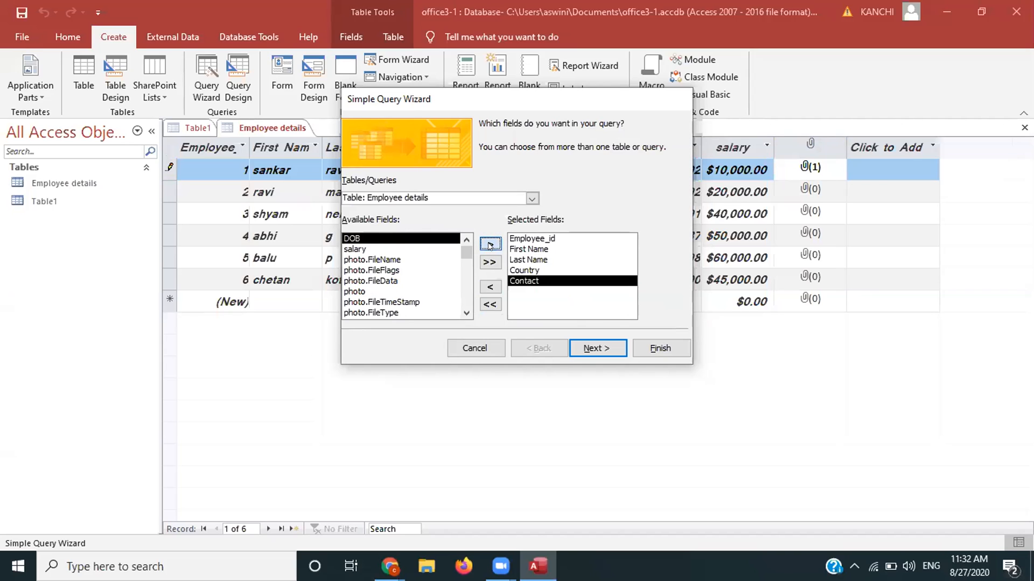
{"action": "left_click", "coordinate": [489, 246]}
{"action": "left_click", "coordinate": [489, 245]}
{"action": "left_click", "coordinate": [489, 245]}
{"action": "left_click", "coordinate": [490, 245]}
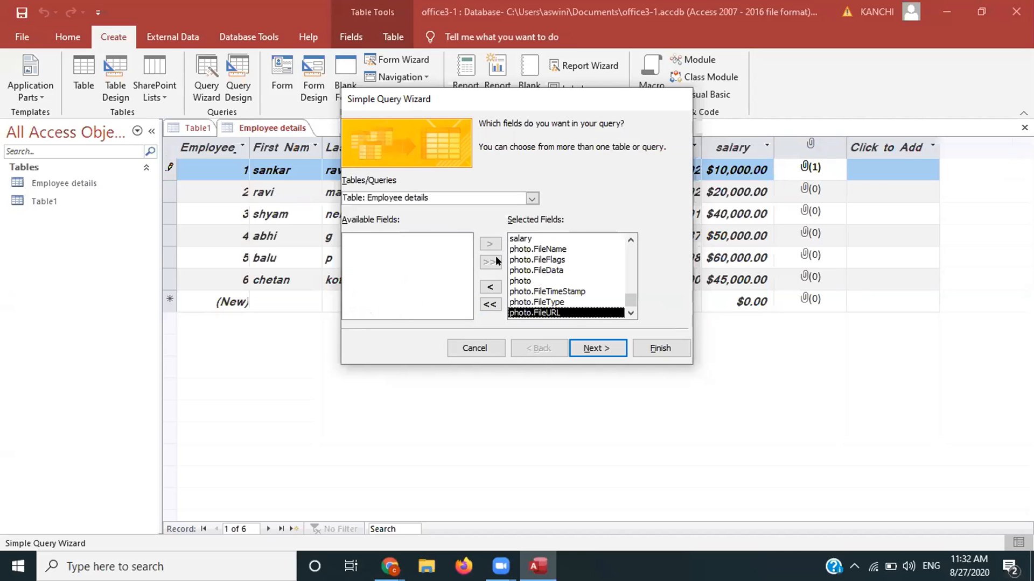
Step: Keep a Detail query titled Employee details Query and open it to modify the design
{"action": "left_click", "coordinate": [585, 348]}
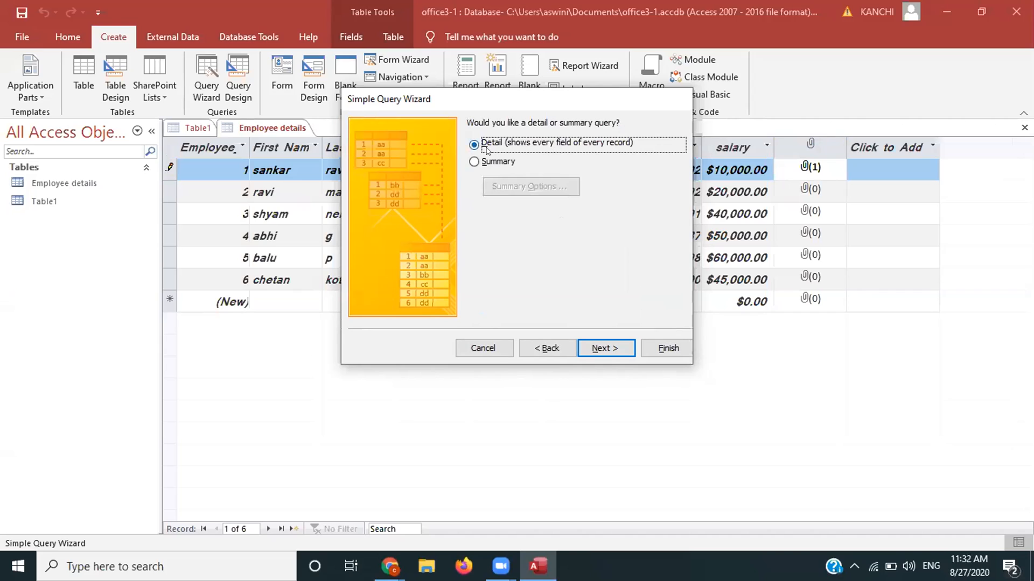
{"action": "left_click", "coordinate": [597, 347]}
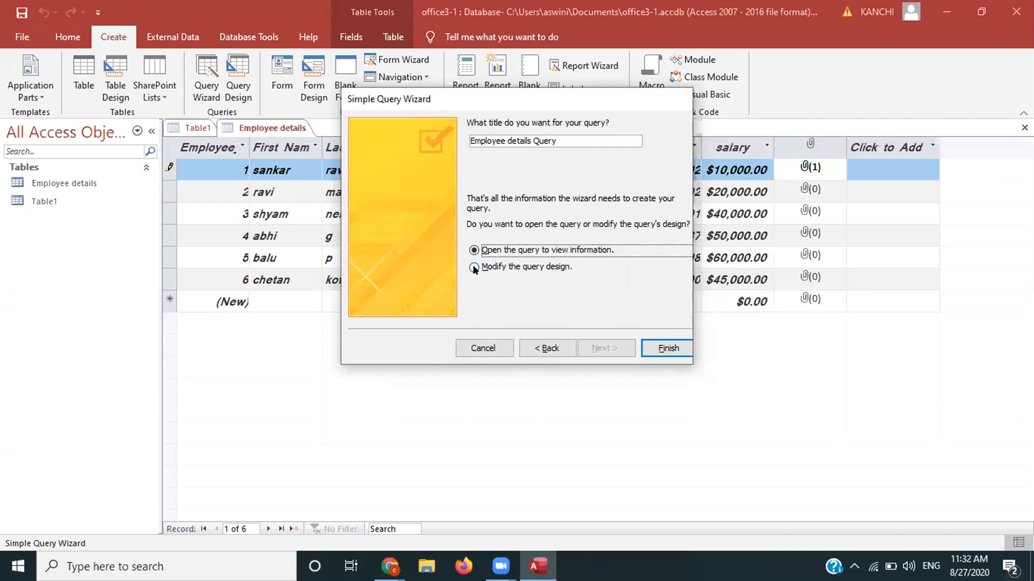
{"action": "left_click", "coordinate": [473, 267]}
{"action": "left_click", "coordinate": [654, 349]}
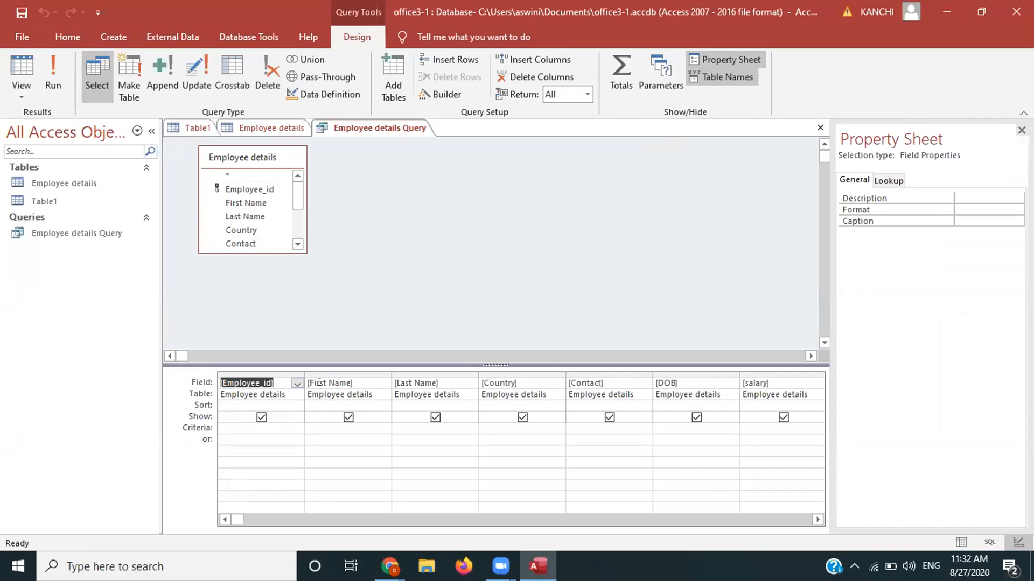
Step: Set the First Name criterion to Like "s*" and view the two matching records in Datasheet View
{"action": "left_click", "coordinate": [310, 429]}
{"action": "type", "text": "s"}
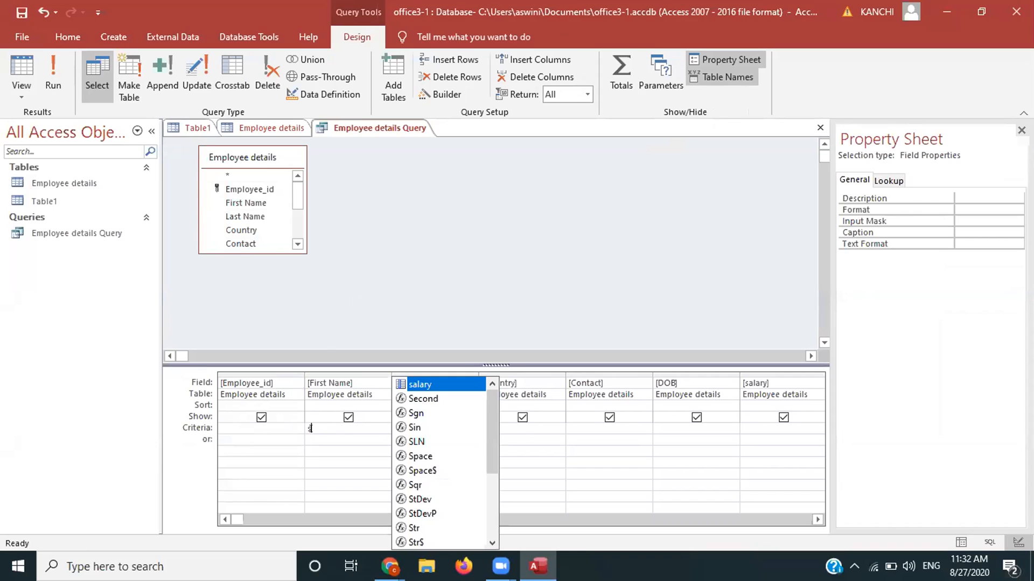
{"action": "key", "text": "Escape"}
{"action": "key", "text": "Tab"}
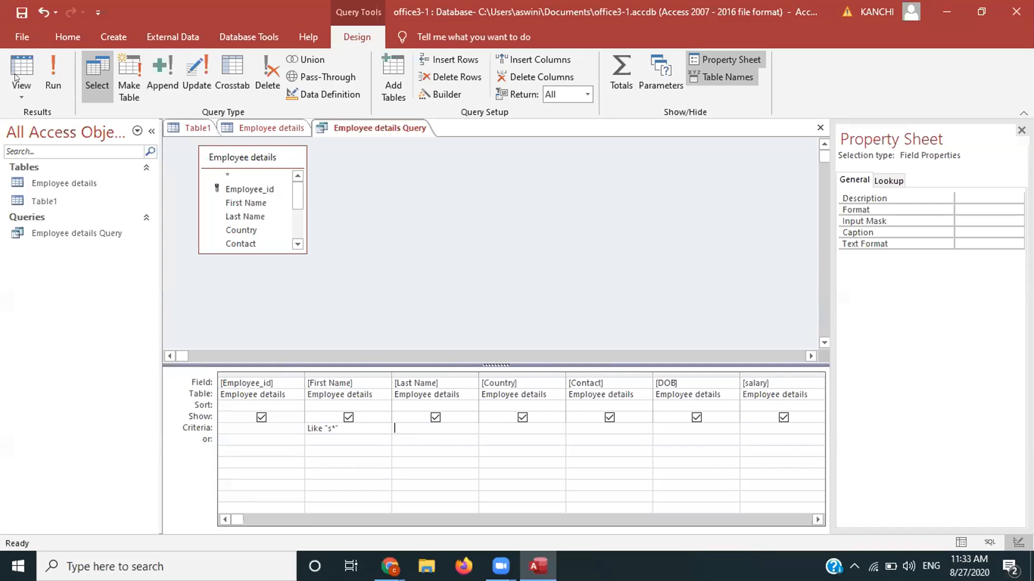
{"action": "left_click", "coordinate": [29, 103]}
{"action": "left_click", "coordinate": [35, 111]}
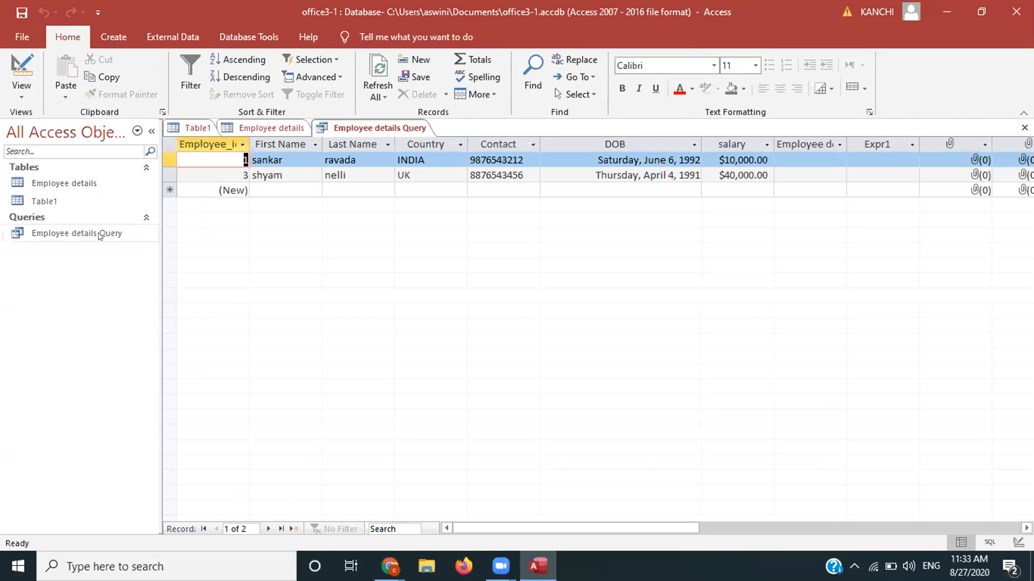
{"action": "left_click", "coordinate": [99, 236]}
{"action": "left_click", "coordinate": [21, 97]}
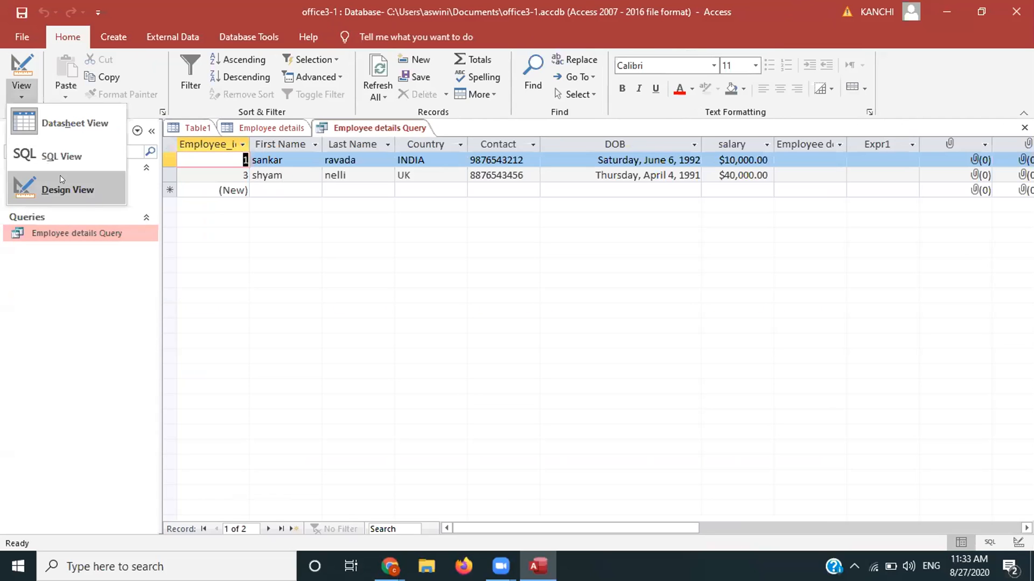
{"action": "left_click", "coordinate": [62, 157]}
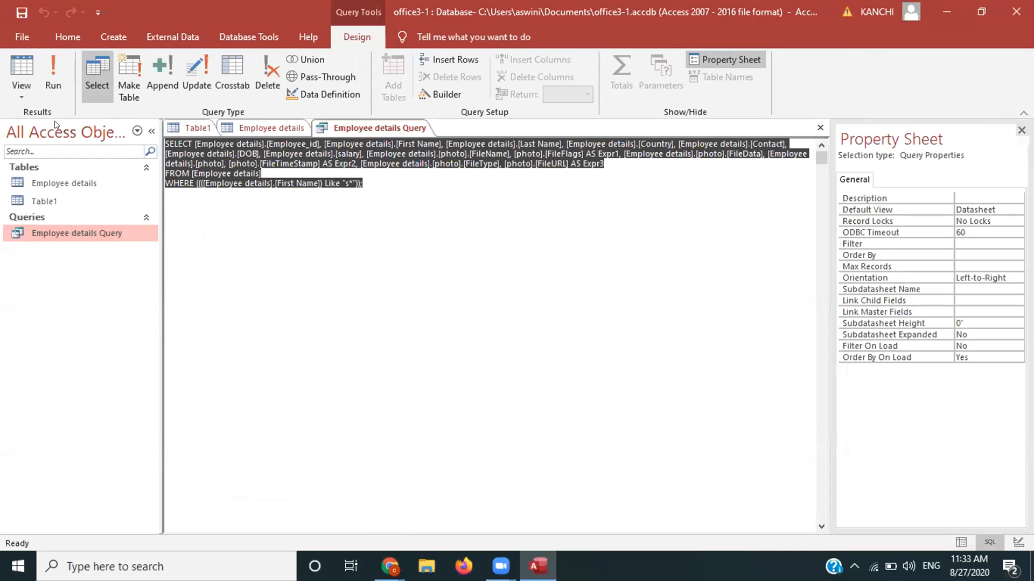
{"action": "left_click", "coordinate": [22, 94]}
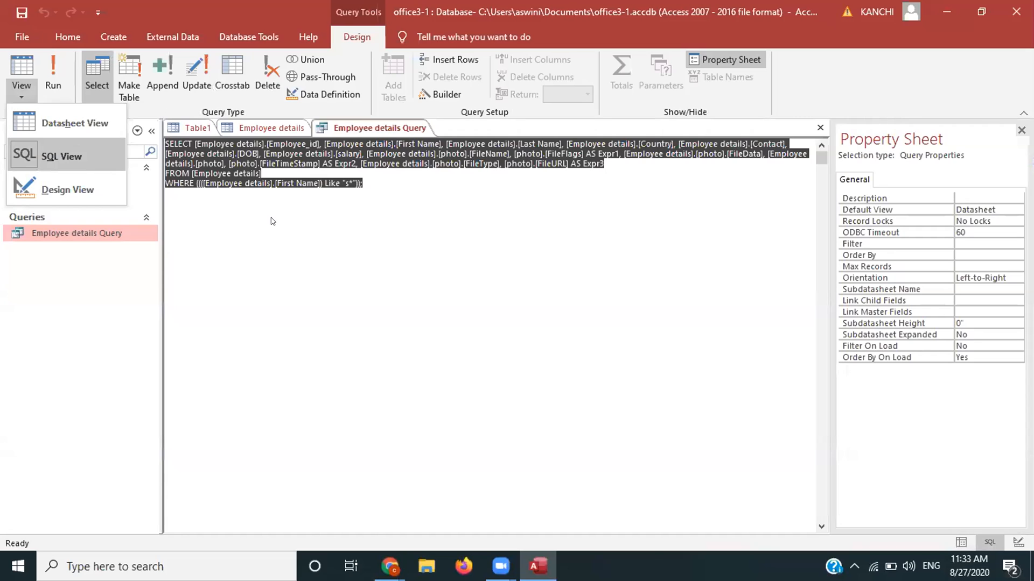
{"action": "double_click", "coordinate": [71, 230]}
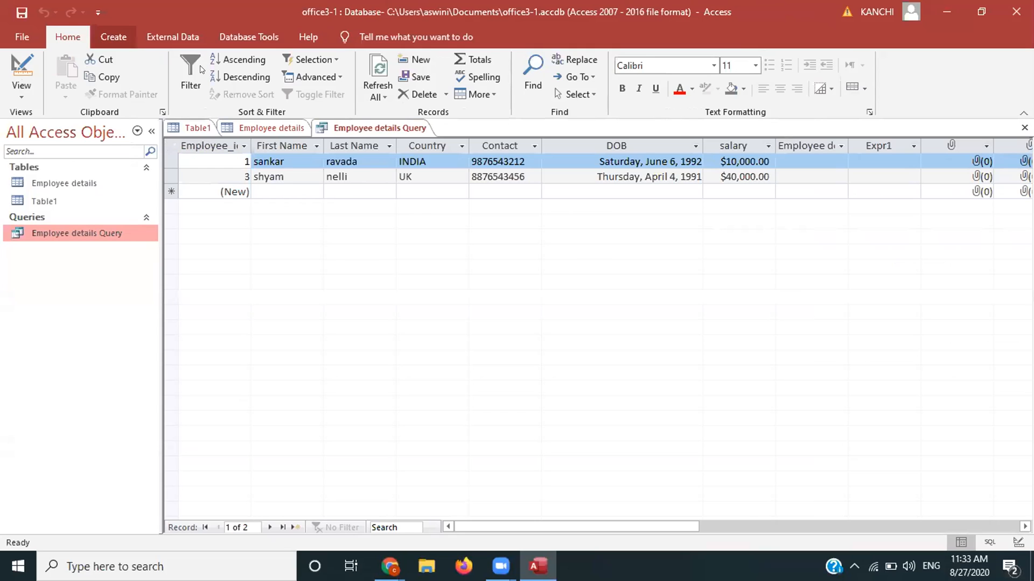
Step: Dismiss the new query dialog and reopen Employee details Query in Design view
{"action": "left_click", "coordinate": [113, 37]}
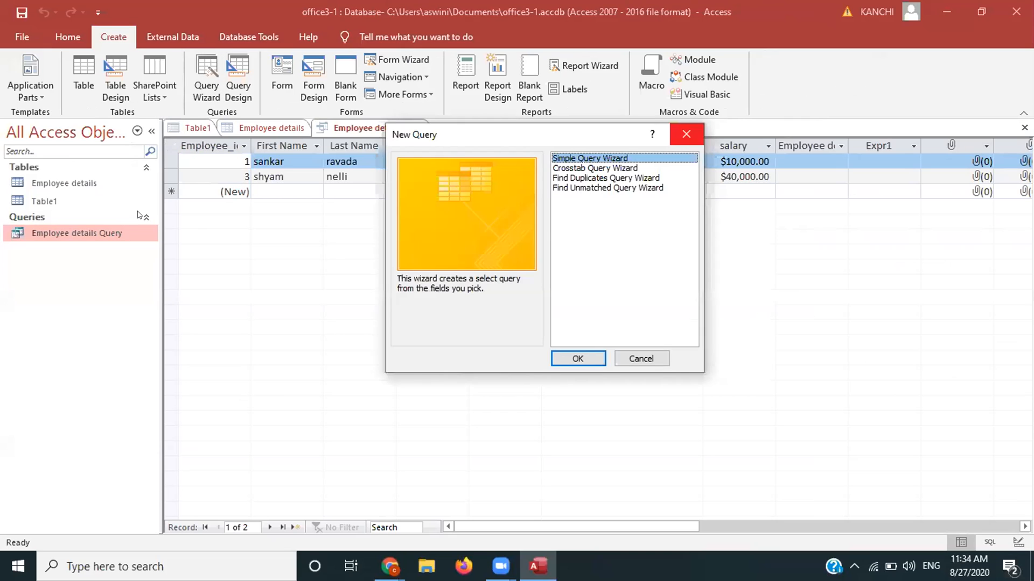
{"action": "key", "text": "Escape"}
{"action": "left_click", "coordinate": [145, 216]}
{"action": "left_click", "coordinate": [40, 217]}
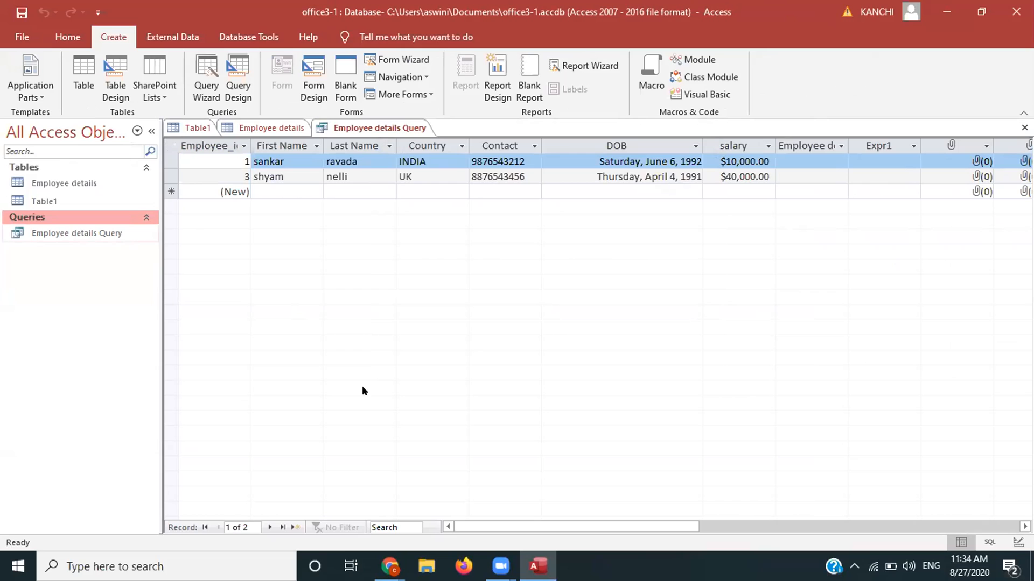
{"action": "key", "text": "Down"}
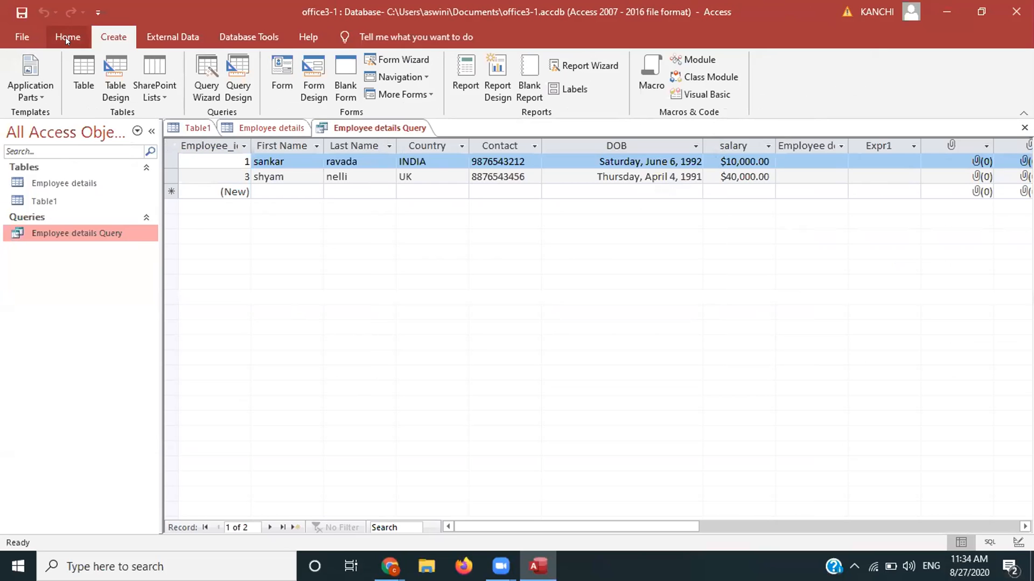
{"action": "left_click", "coordinate": [66, 36]}
{"action": "left_click", "coordinate": [22, 92]}
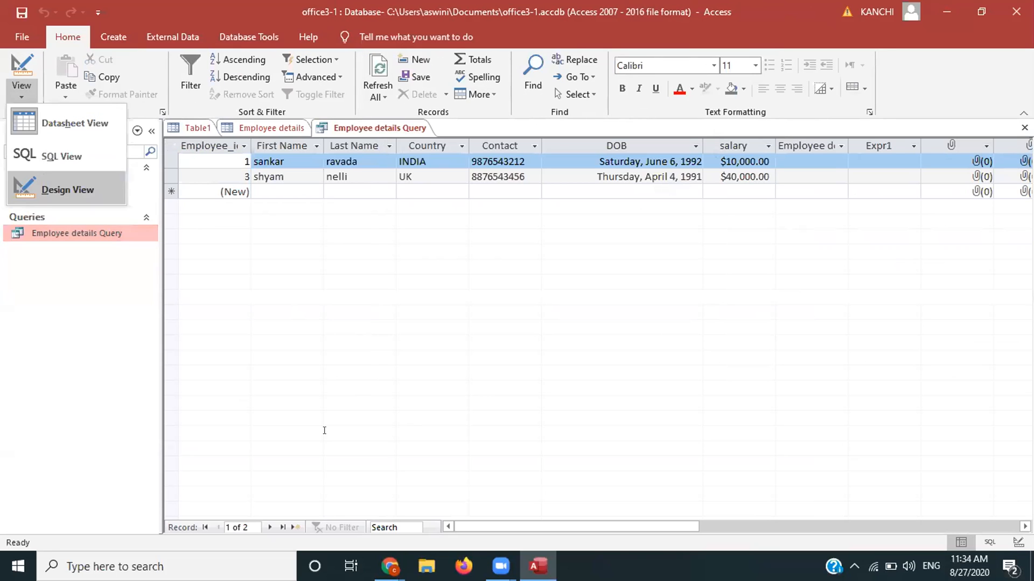
{"action": "key", "text": "d"}
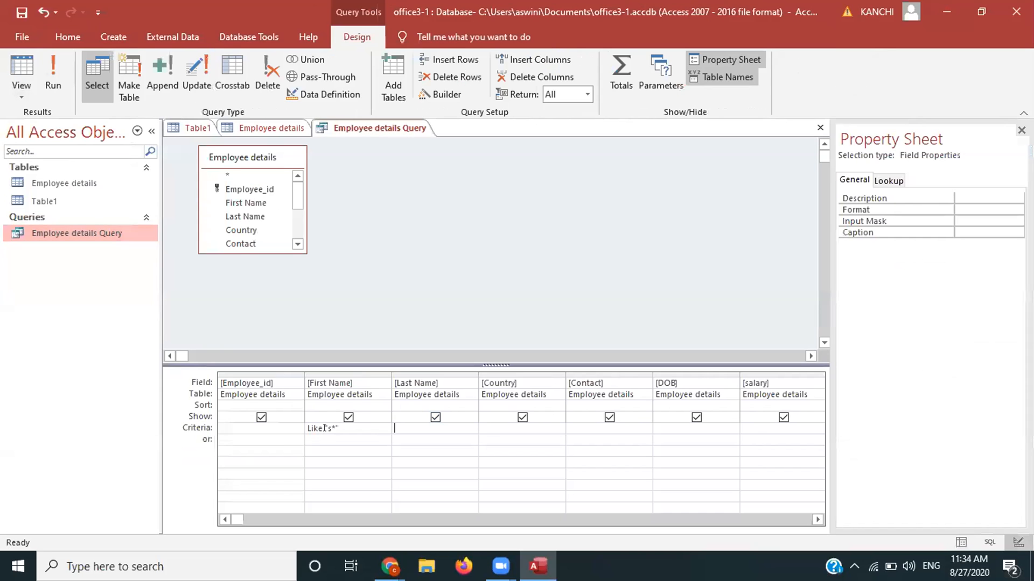
Step: Replace the s in the First Name criterion with r, making it Like "r*"
{"action": "left_click", "coordinate": [324, 428]}
{"action": "key", "text": "Delete"}
{"action": "type", "text": "r"}
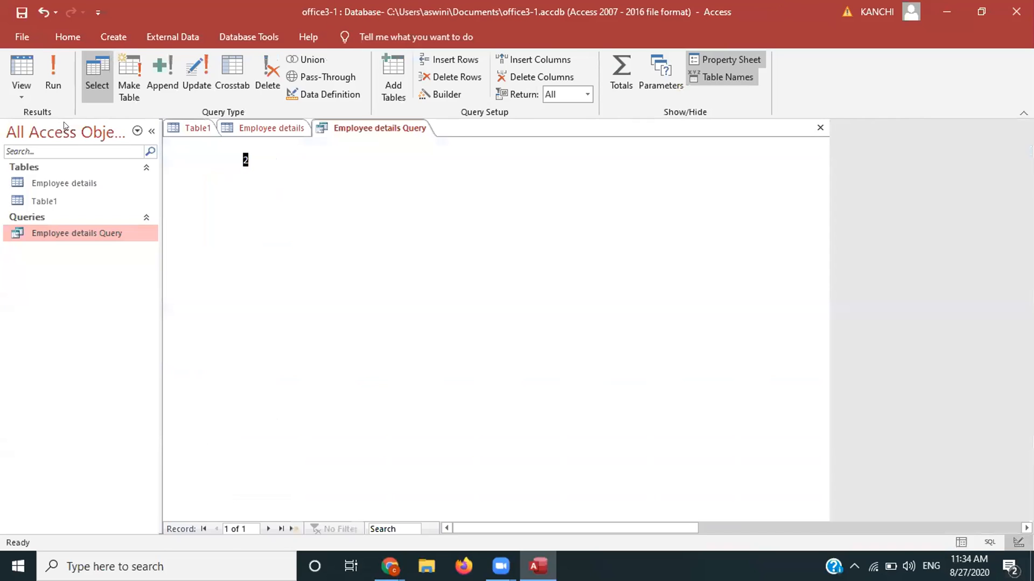
Step: Run the query with the Like "r*" filter, then return to Design view
{"action": "left_click", "coordinate": [64, 125]}
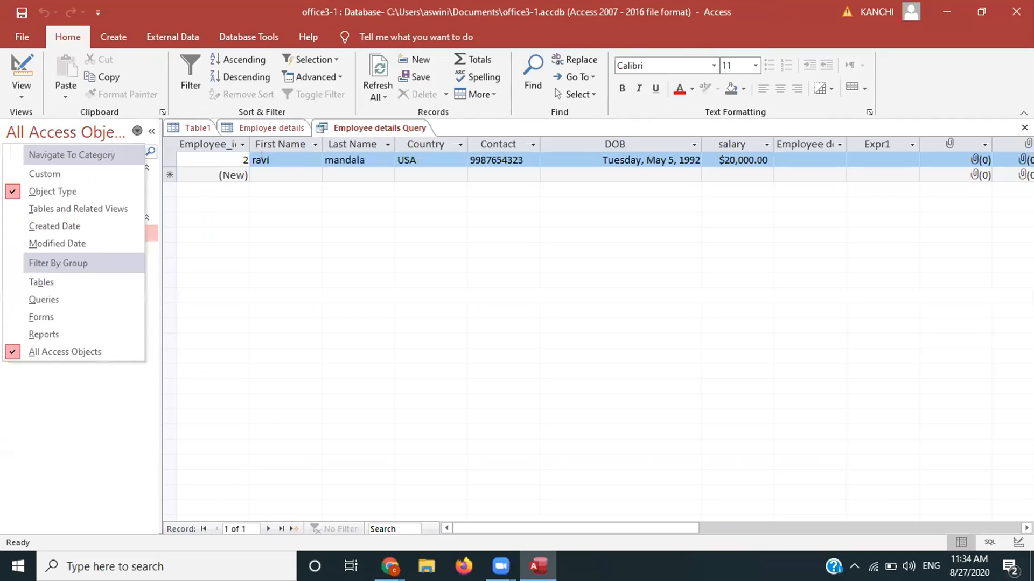
{"action": "left_click", "coordinate": [262, 156]}
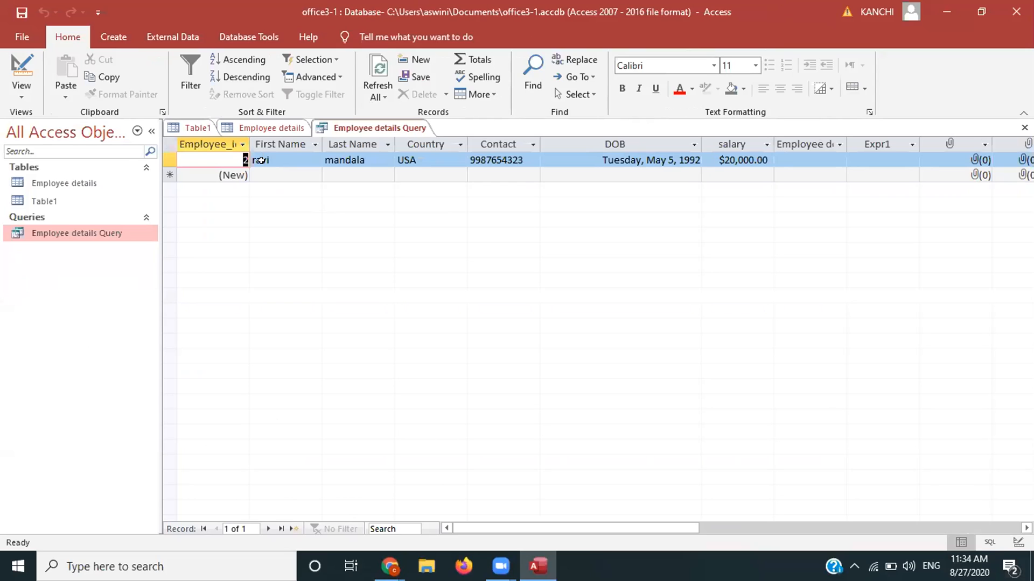
{"action": "left_click", "coordinate": [21, 92]}
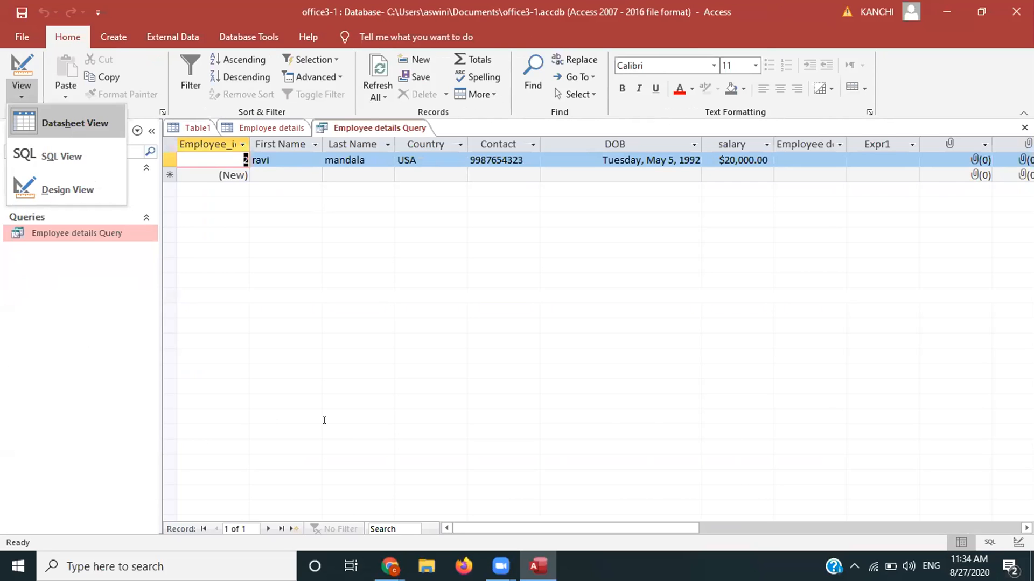
{"action": "left_click", "coordinate": [68, 190]}
Step: Change the First Name criterion to Like "a*" and run it, returning one FRANCE record
{"action": "left_click", "coordinate": [332, 428]}
{"action": "key", "text": "BackSpace"}
{"action": "type", "text": "a*\""}
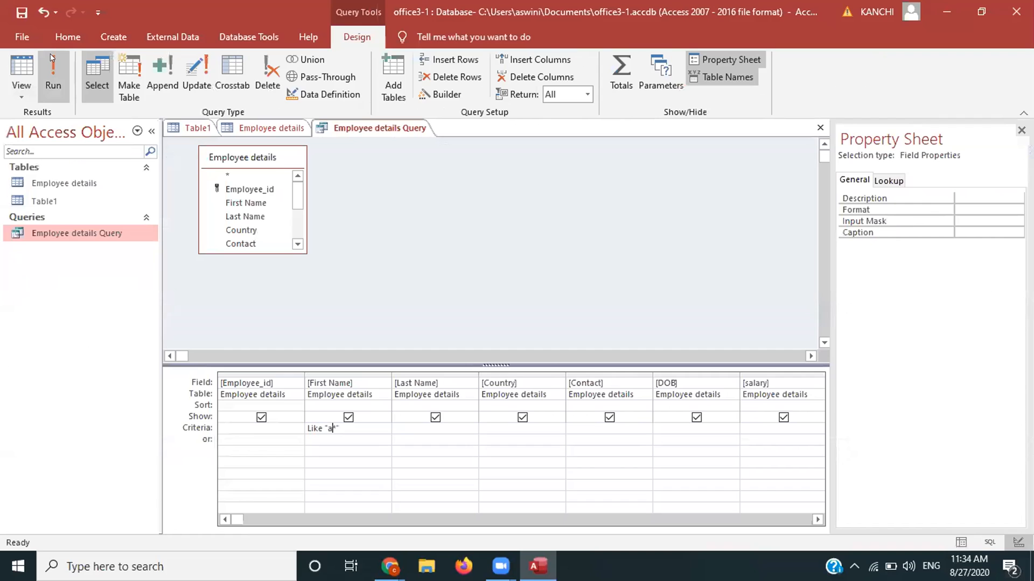
{"action": "left_click", "coordinate": [16, 79]}
{"action": "key", "text": "Caps_Lock"}
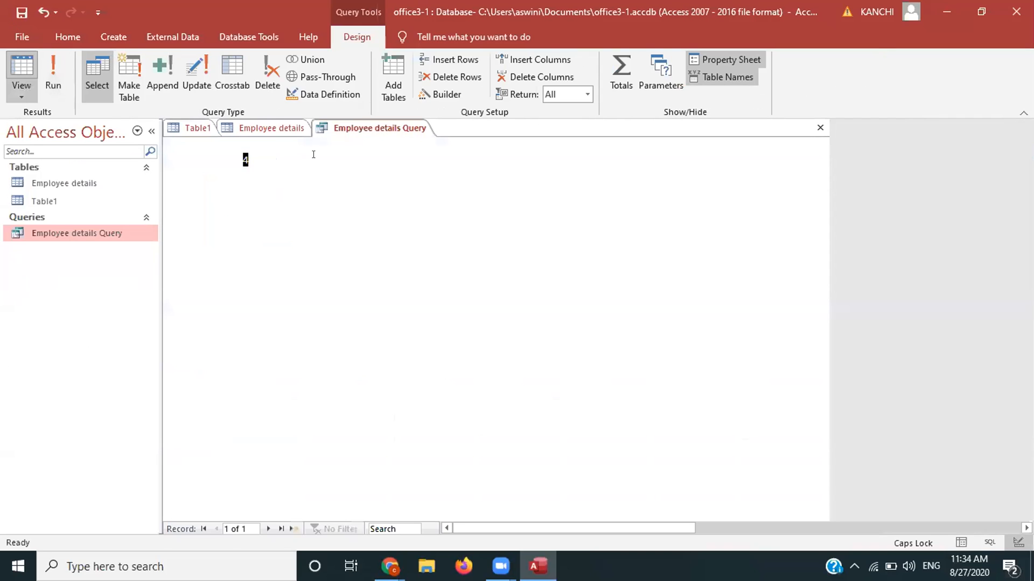
Step: Return to Design view and delete the First Name criterion entirely
{"action": "left_click", "coordinate": [22, 96]}
{"action": "left_click", "coordinate": [40, 186]}
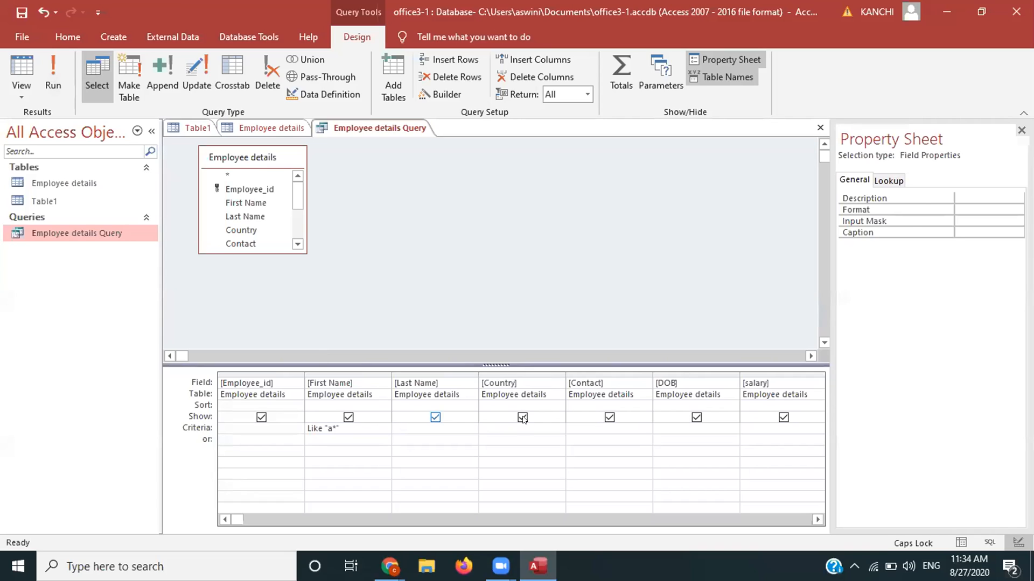
{"action": "left_click", "coordinate": [336, 427]}
{"action": "key", "text": "BackSpace"}
{"action": "key", "text": "BackSpace"}
{"action": "key", "text": "BackSpace"}
{"action": "key", "text": "BackSpace"}
{"action": "key", "text": "BackSpace"}
{"action": "key", "text": "BackSpace"}
{"action": "key", "text": "BackSpace"}
{"action": "key", "text": "BackSpace"}
{"action": "key", "text": "BackSpace"}
{"action": "left_click", "coordinate": [768, 428]}
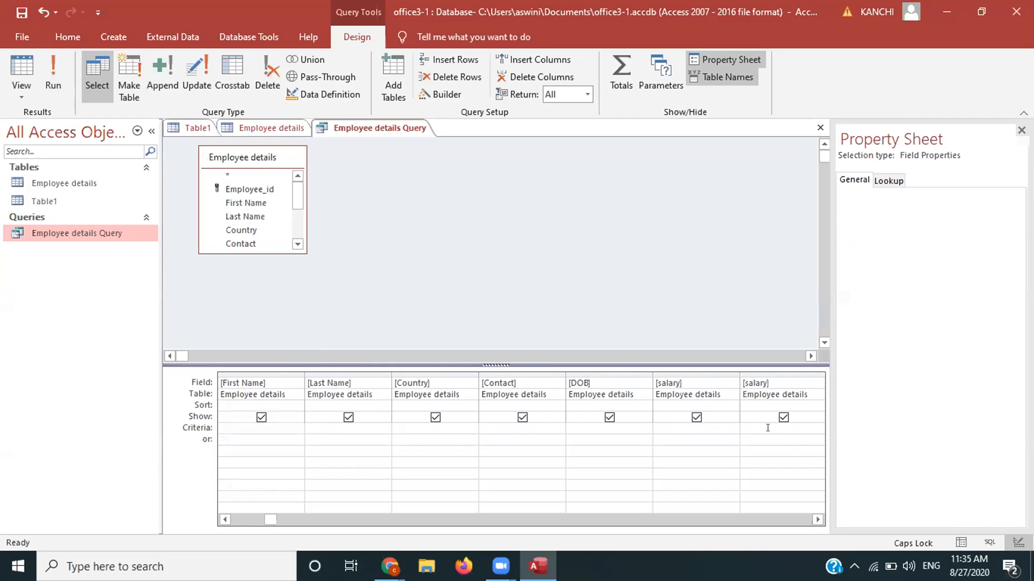
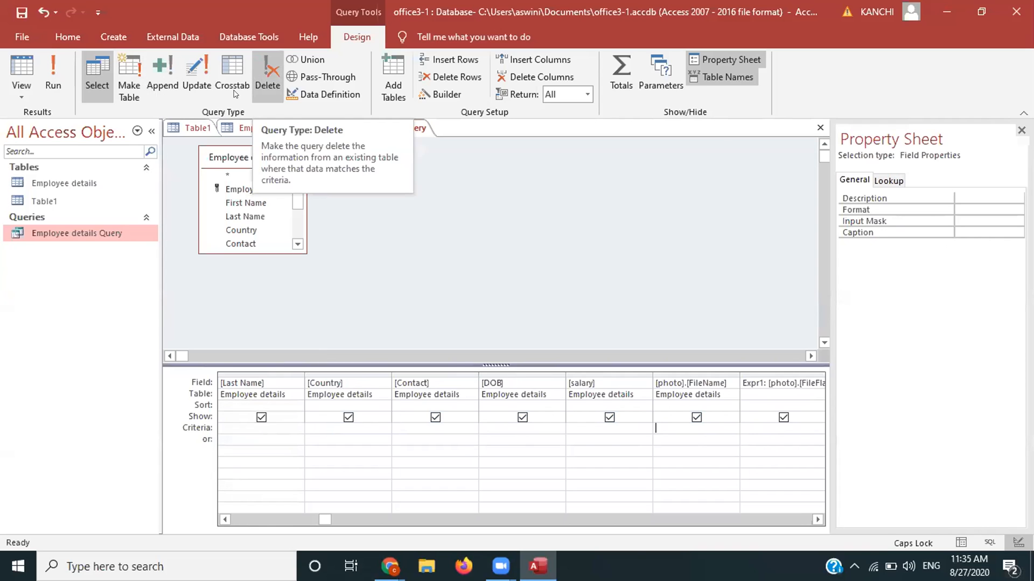
Step: Convert the Employee details query to a delete query and show its six records as a datasheet
{"action": "left_click", "coordinate": [161, 76]}
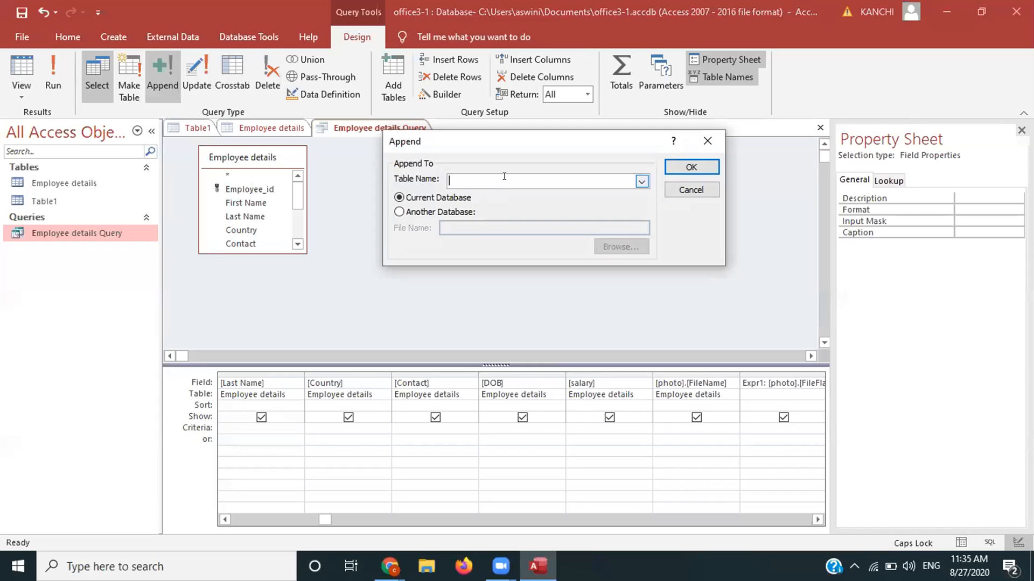
{"action": "key", "text": "Escape"}
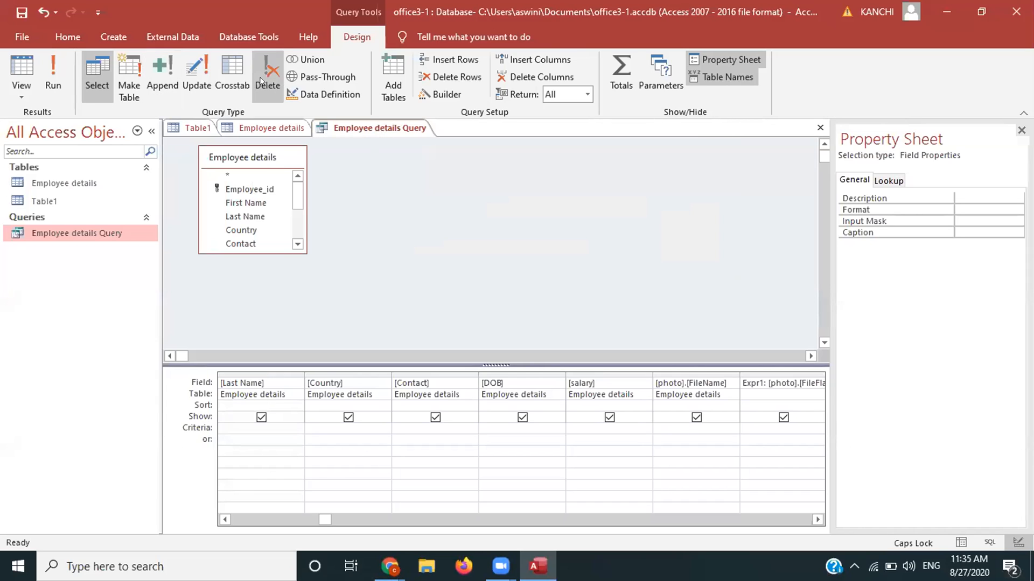
{"action": "left_click", "coordinate": [263, 81]}
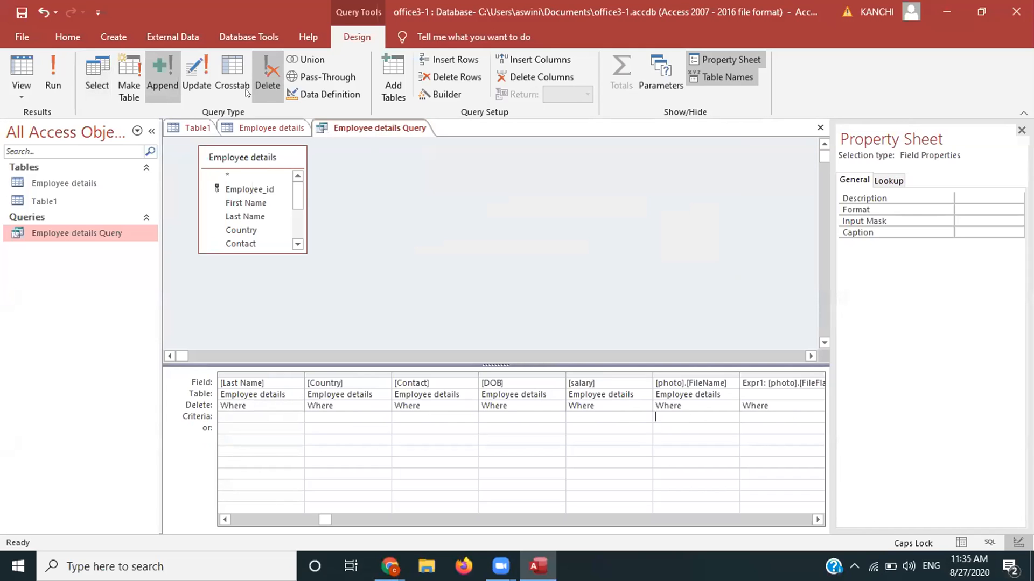
{"action": "left_click", "coordinate": [25, 89]}
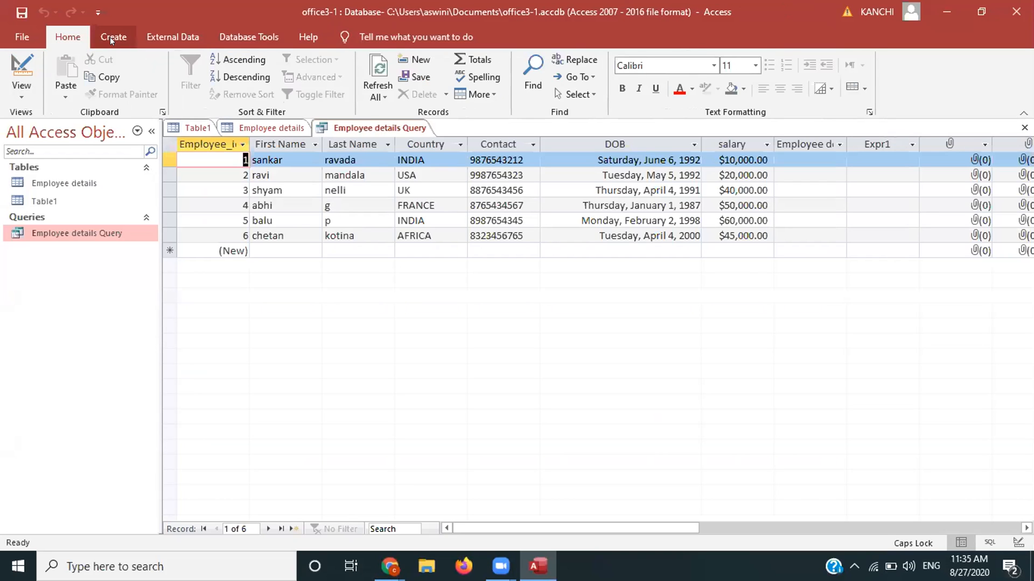
{"action": "left_click", "coordinate": [110, 36]}
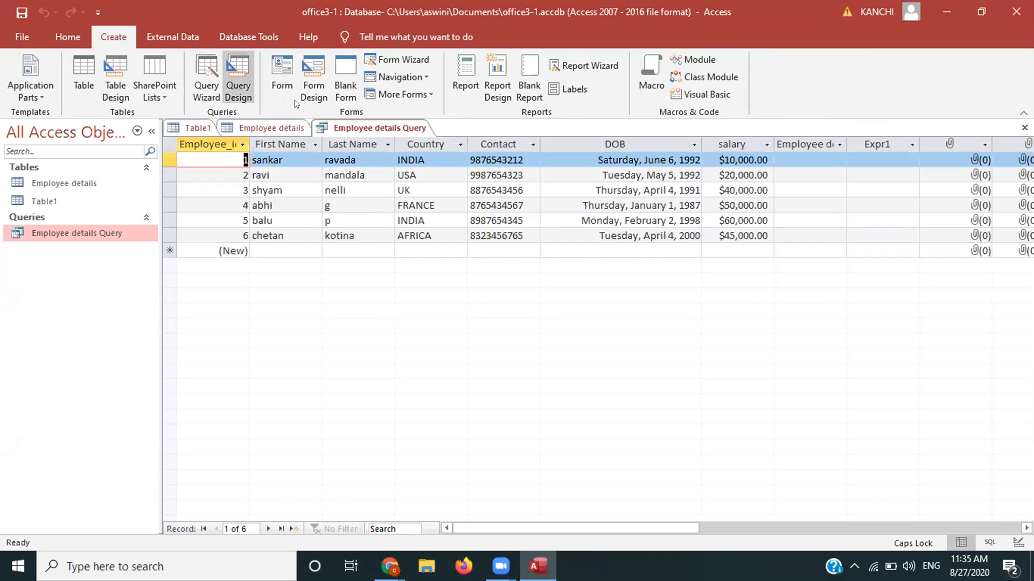
{"action": "left_click", "coordinate": [304, 82]}
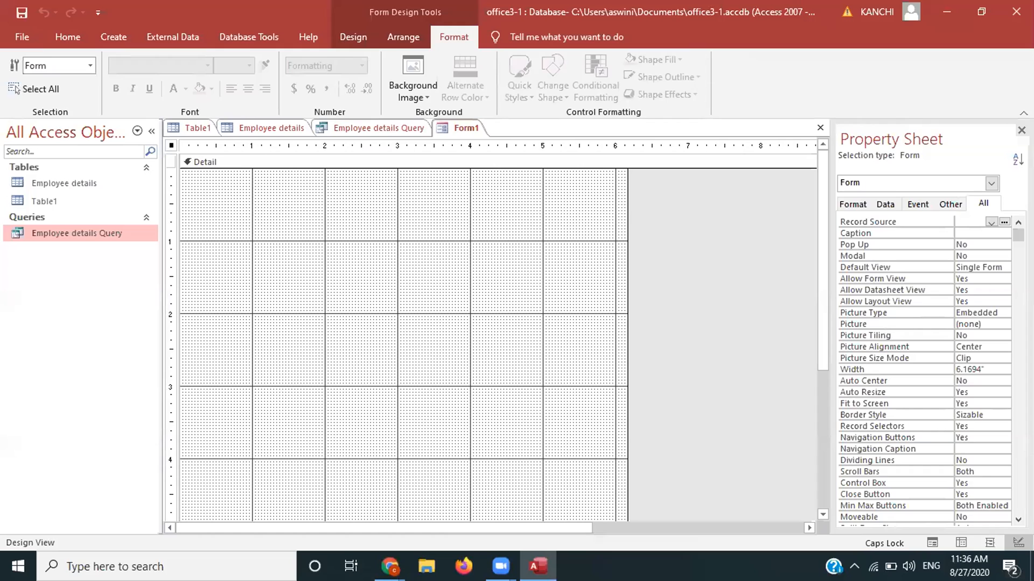
{"action": "left_click", "coordinate": [1021, 130]}
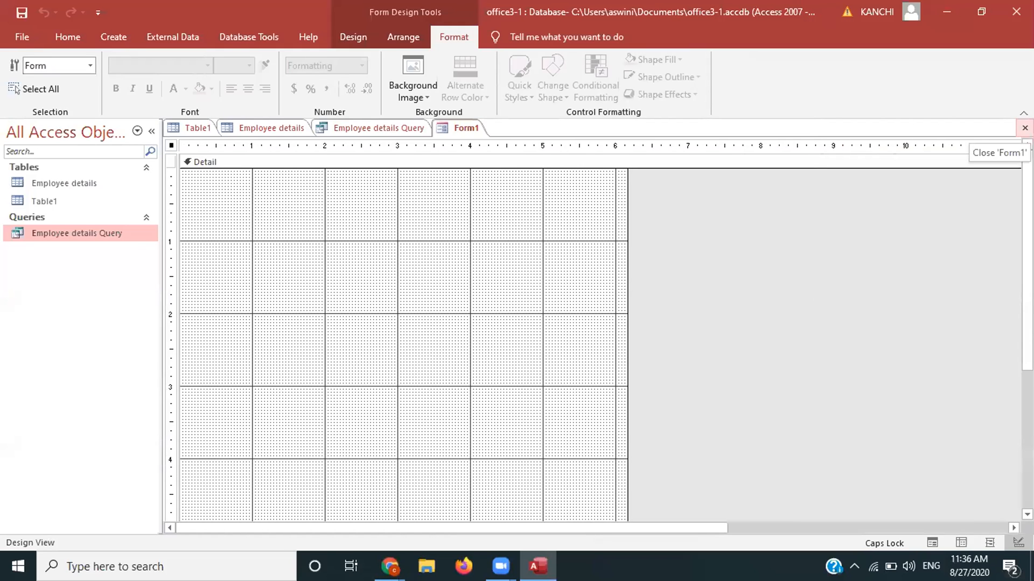
{"action": "left_click", "coordinate": [1025, 128]}
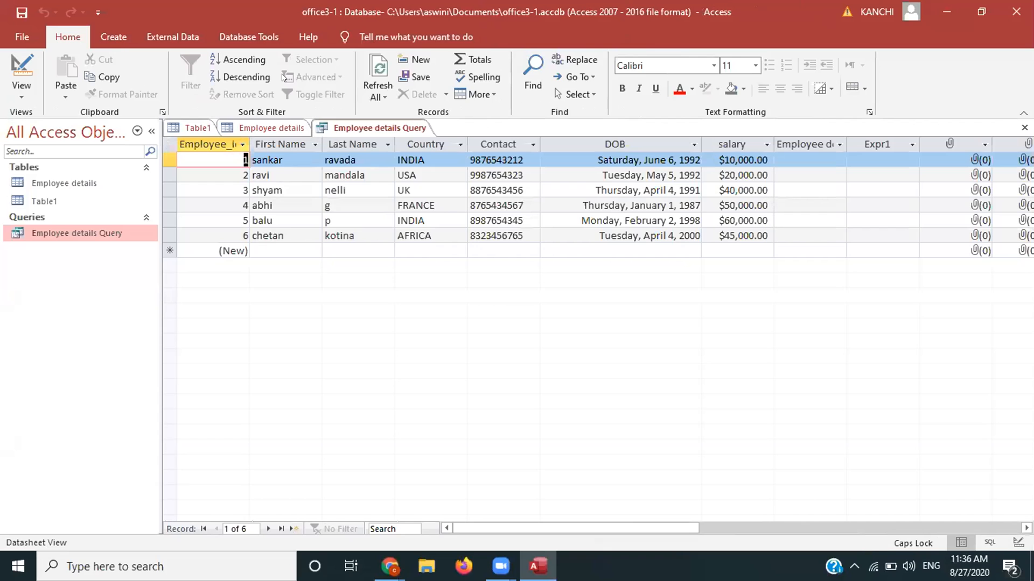
Step: Leave the query unsaved and open the Employee details table to build a form from it
{"action": "left_click", "coordinate": [283, 77]}
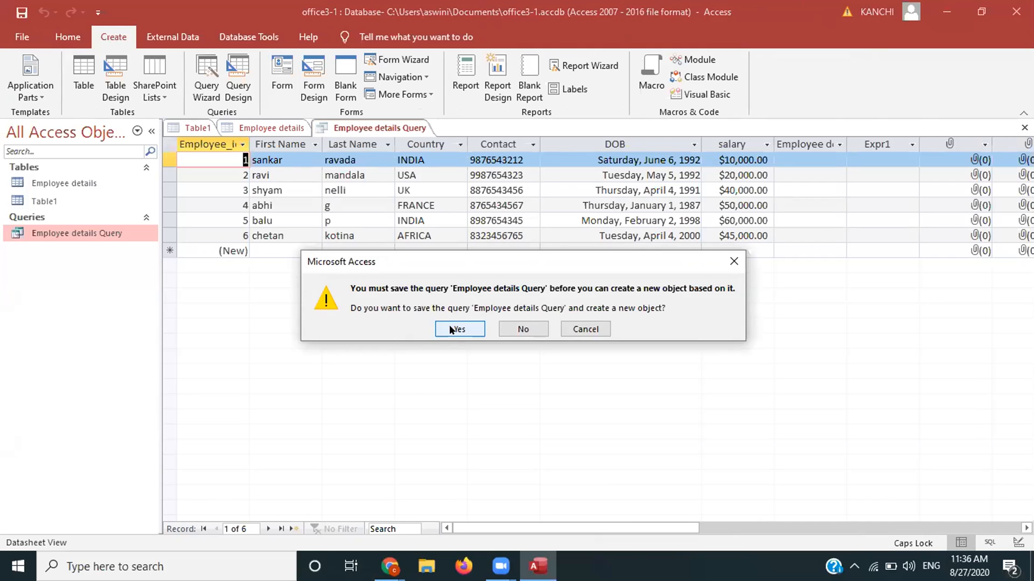
{"action": "left_click", "coordinate": [513, 331]}
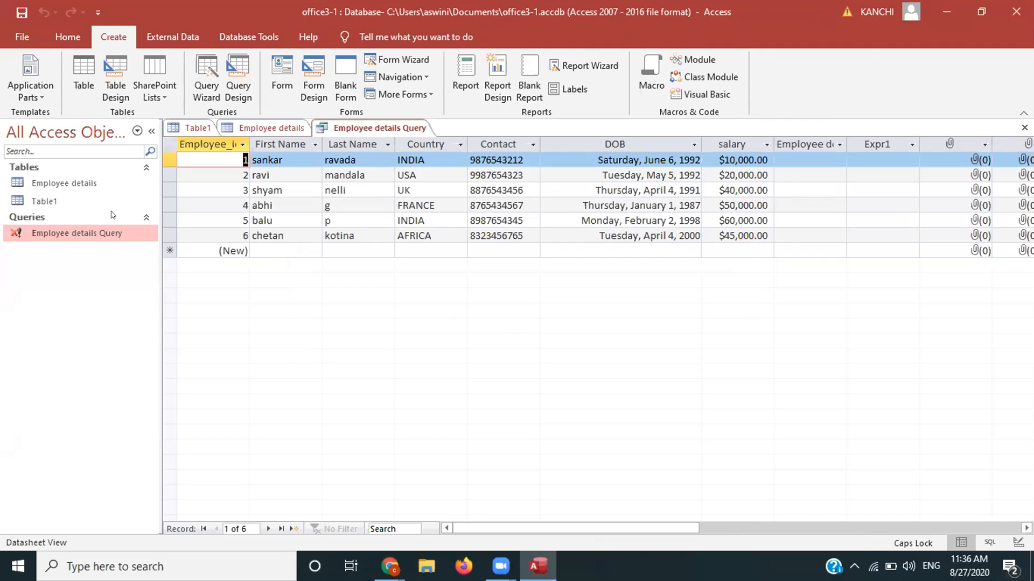
{"action": "left_click", "coordinate": [63, 184]}
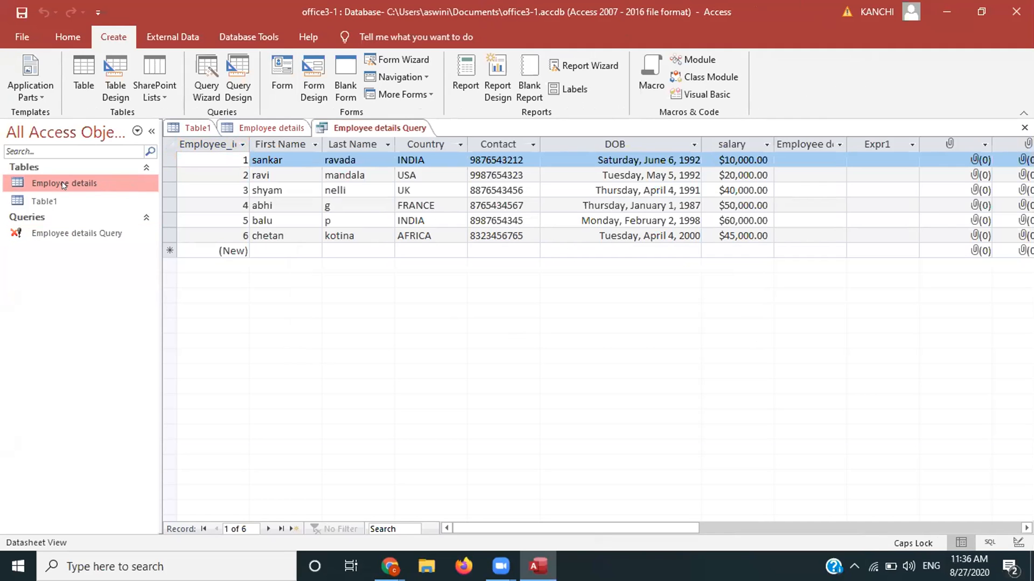
{"action": "left_click", "coordinate": [279, 66]}
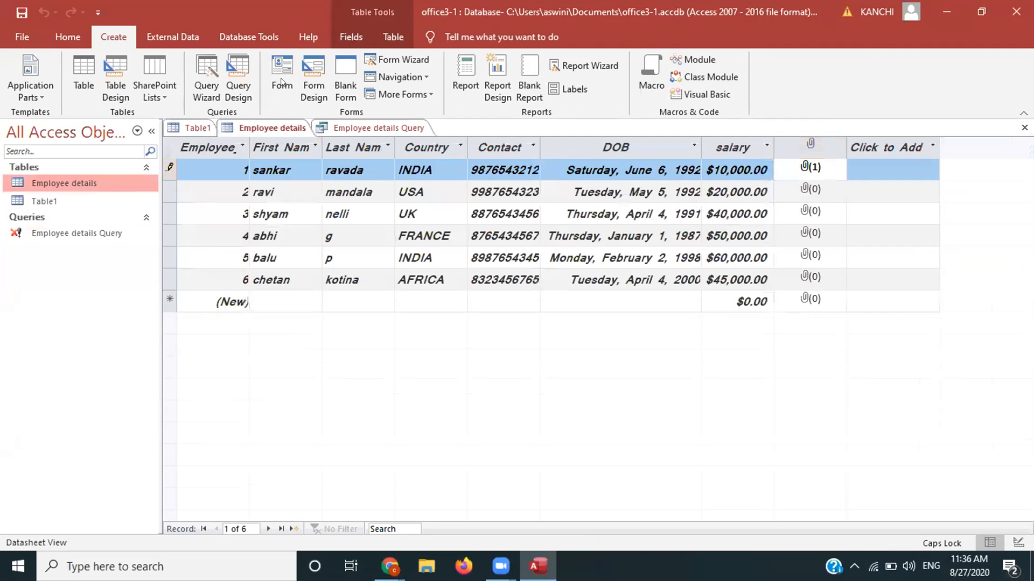
{"action": "left_click", "coordinate": [281, 82]}
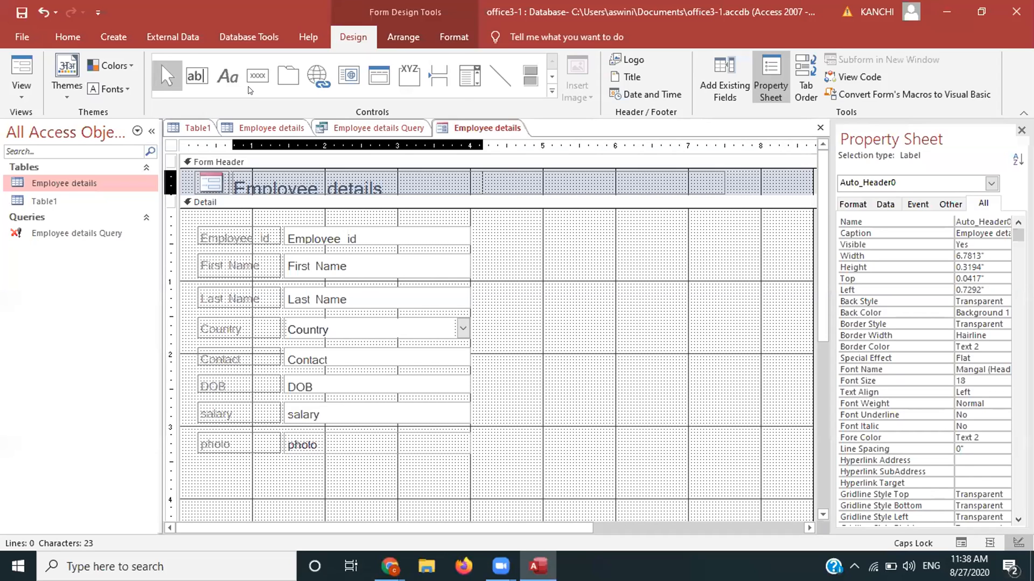
Step: Centre the Employee details header title with Ctrl+E and make its label slightly taller
{"action": "left_click", "coordinate": [299, 178]}
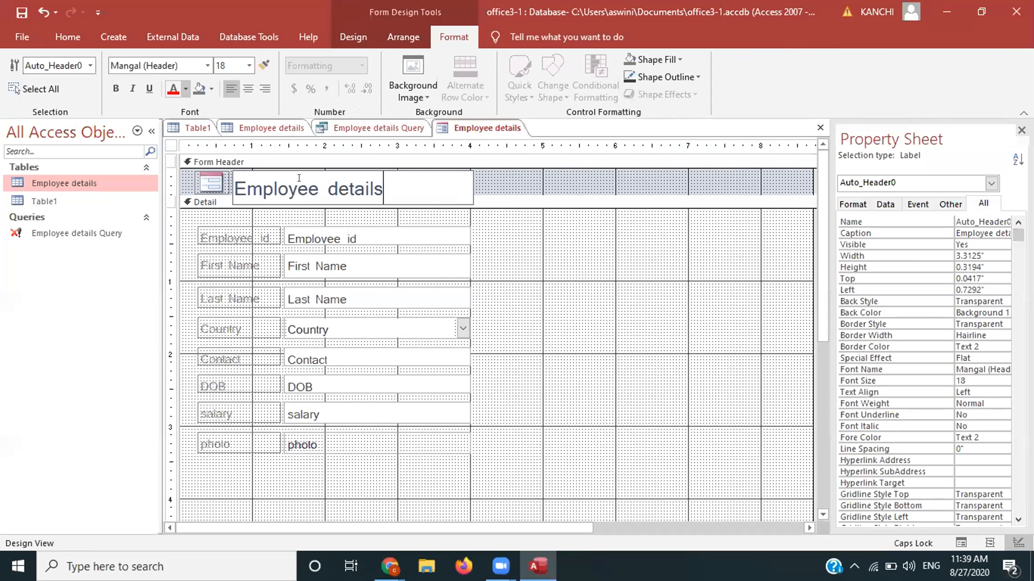
{"action": "key", "text": "ctrl+e"}
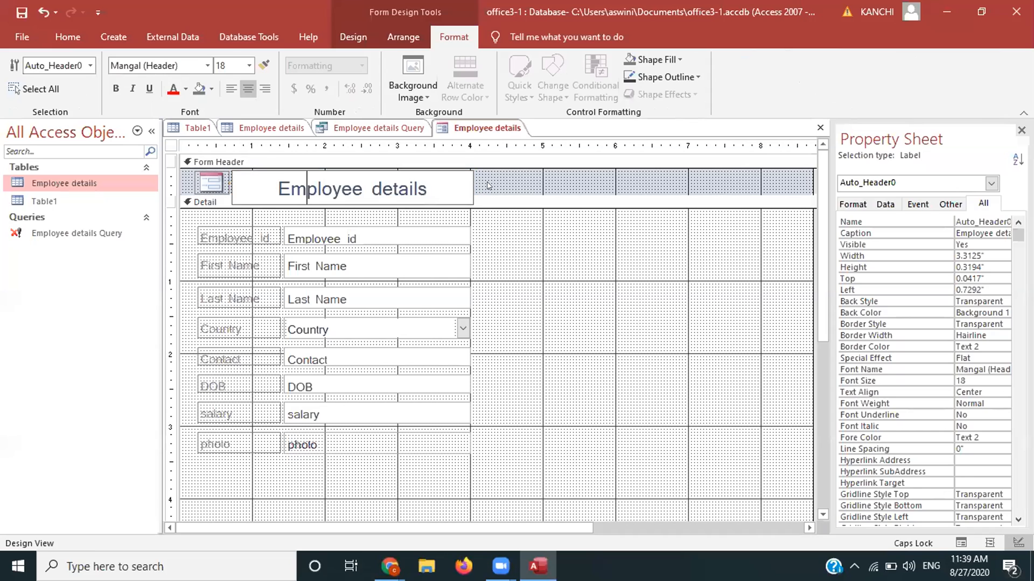
{"action": "left_click", "coordinate": [486, 185]}
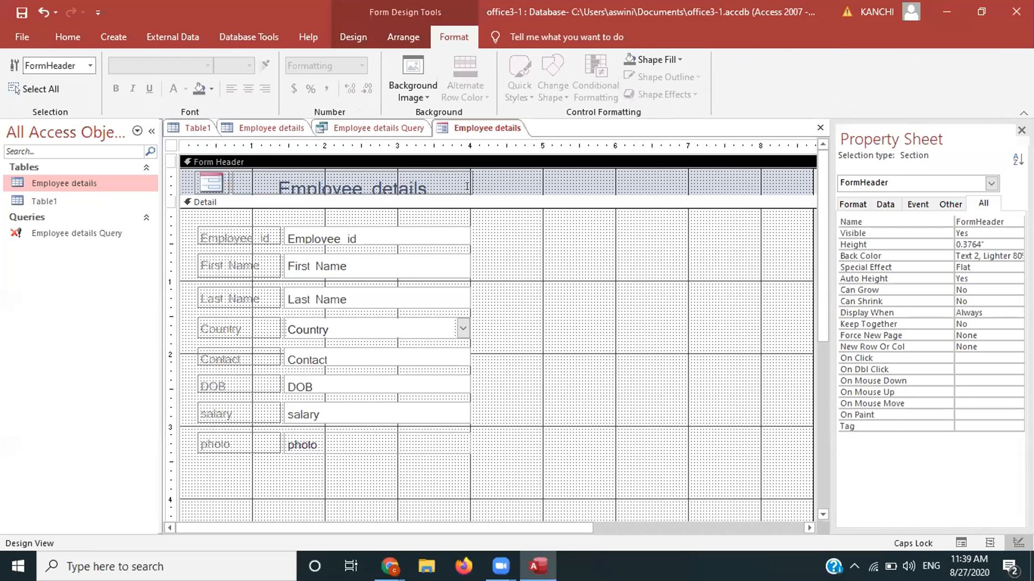
{"action": "left_click", "coordinate": [461, 180]}
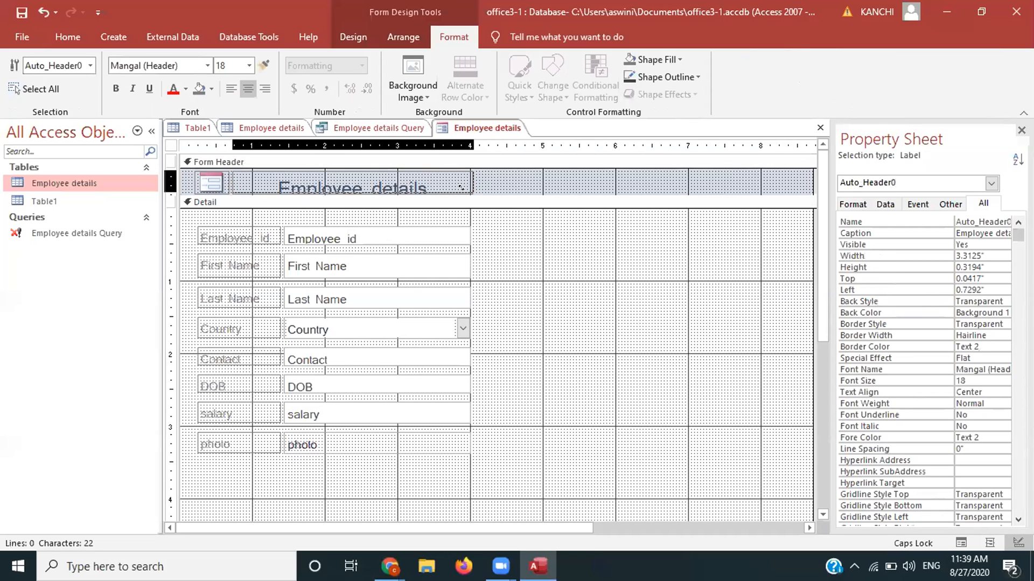
{"action": "left_click_drag", "start_coordinate": [461, 188], "coordinate": [462, 189]}
{"action": "left_click", "coordinate": [443, 179]}
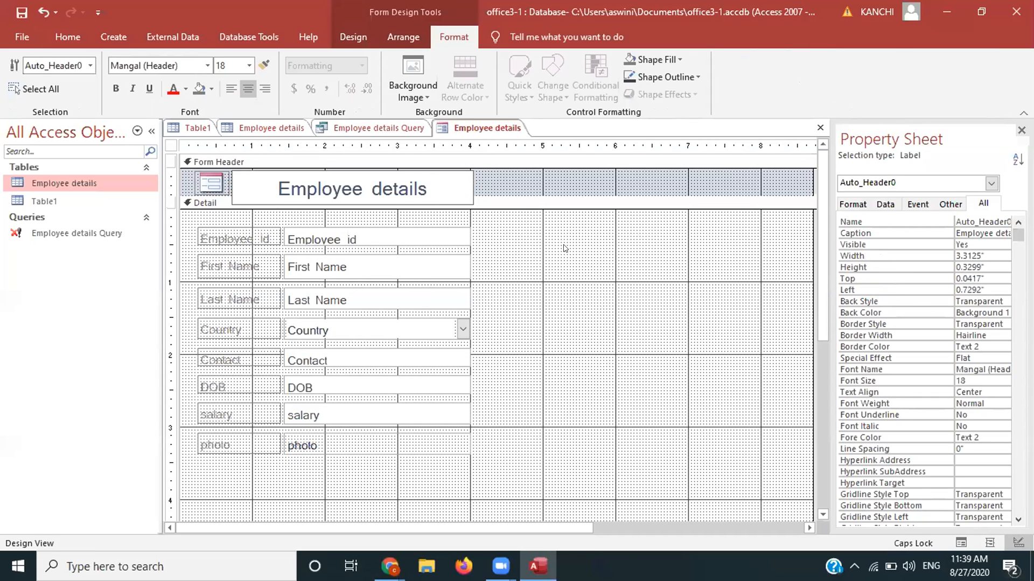
{"action": "left_click", "coordinate": [249, 66]}
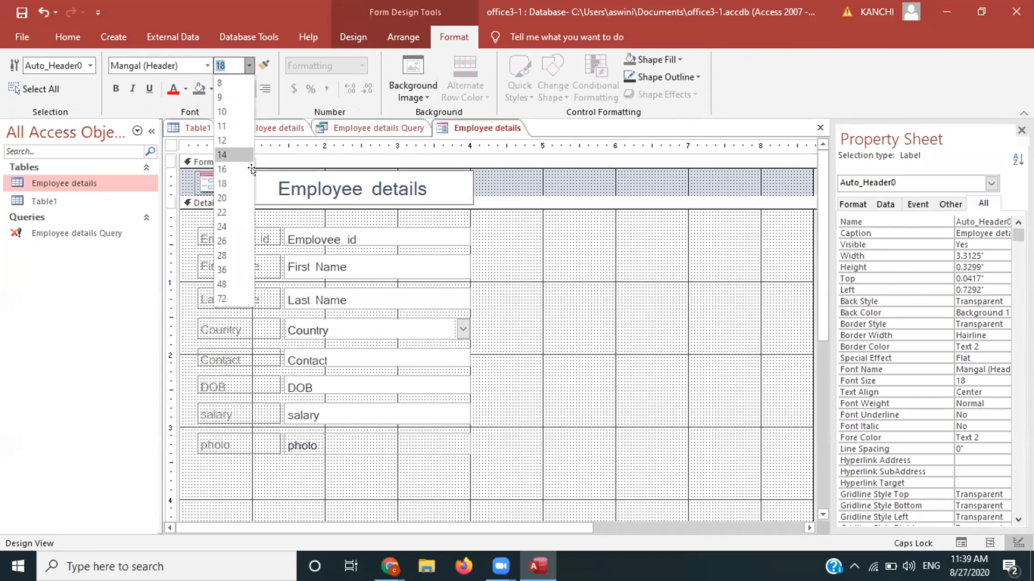
{"action": "left_click", "coordinate": [213, 175]}
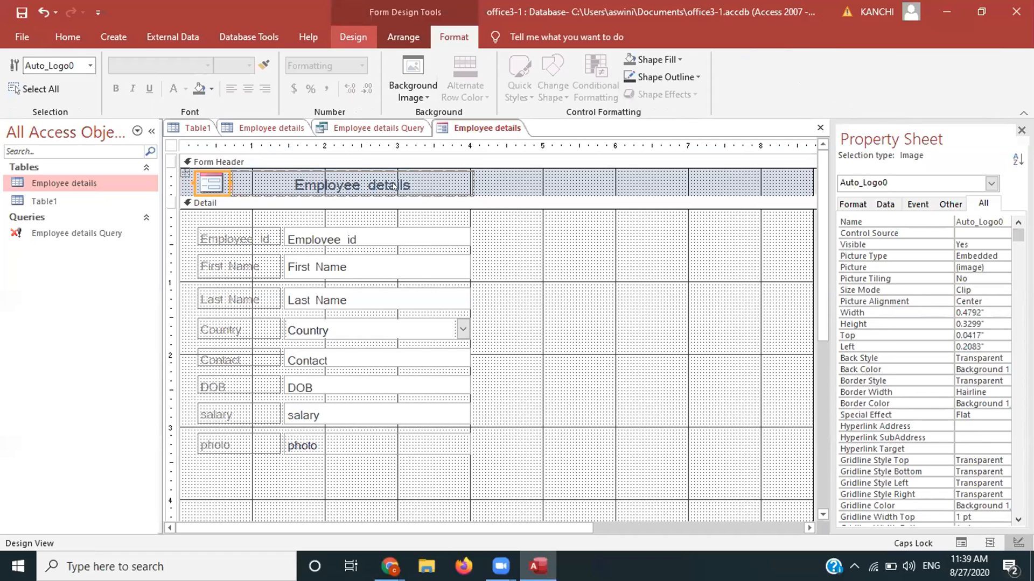
Step: Insert header date and time boxes using the 27-Aug-20 and 11:39 AM formats
{"action": "left_click", "coordinate": [353, 36]}
{"action": "left_click", "coordinate": [646, 94]}
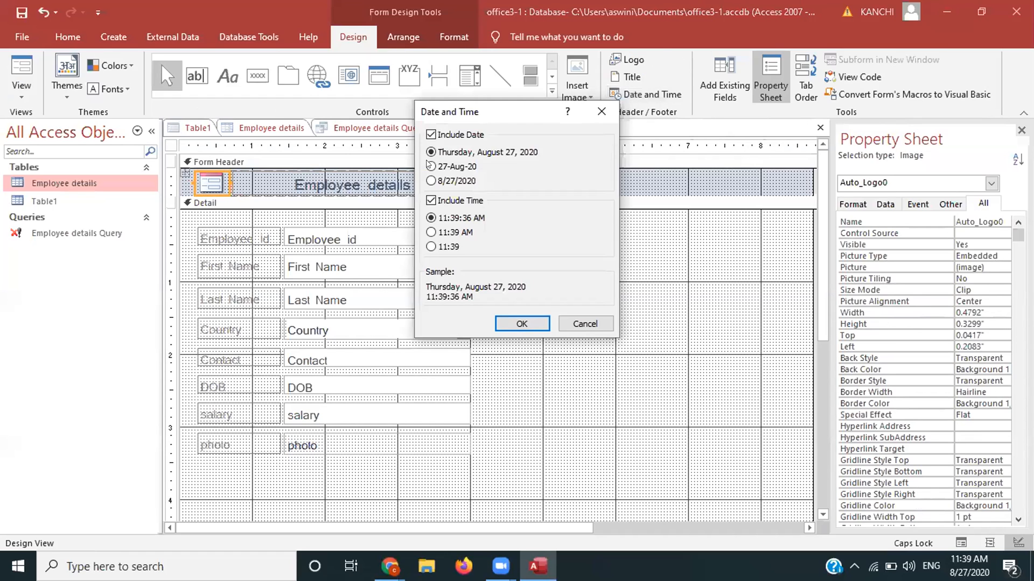
{"action": "left_click", "coordinate": [430, 167]}
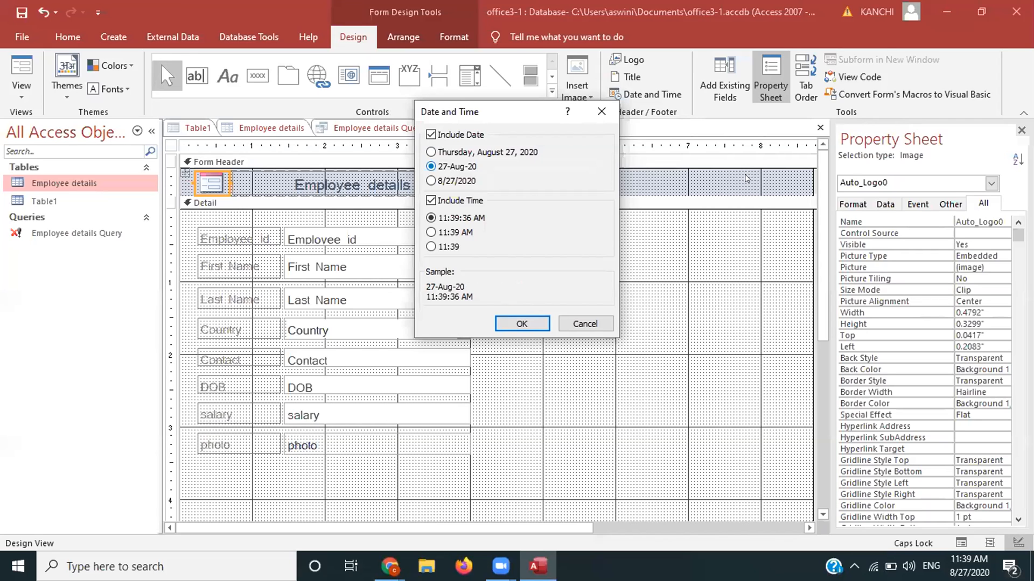
{"action": "key", "text": "Down"}
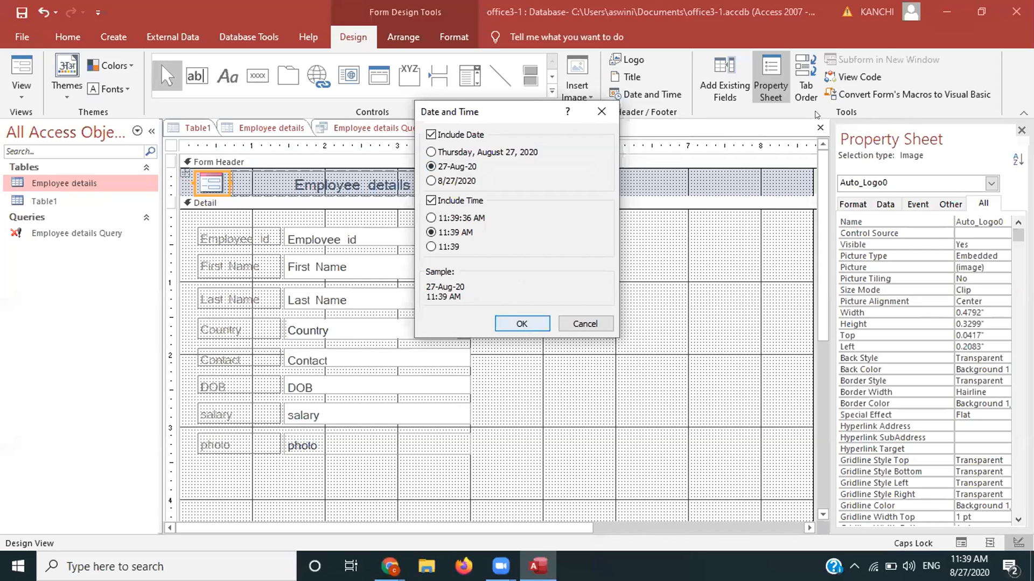
{"action": "key", "text": "Return"}
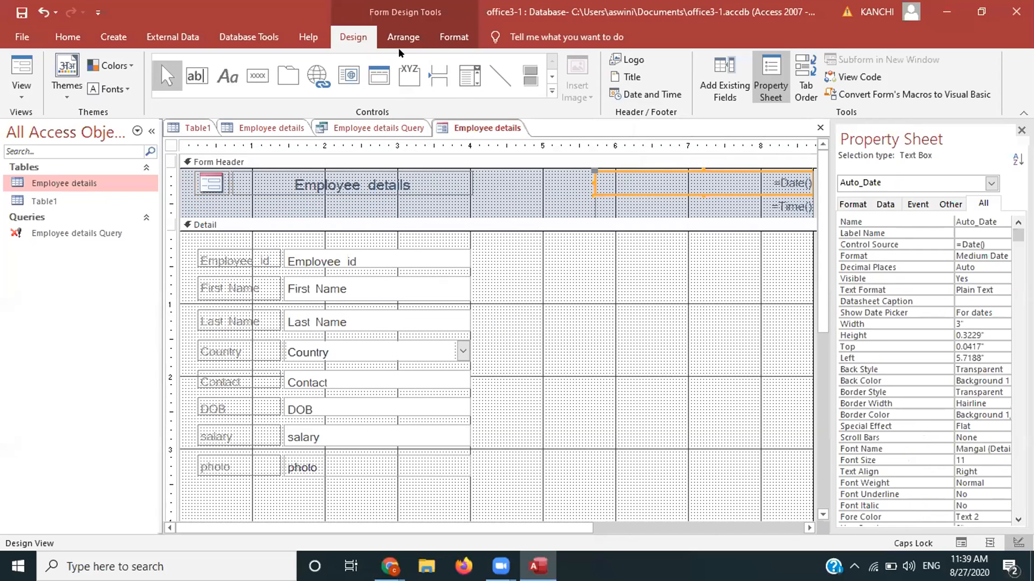
Step: Try font size 14 on the date text, then undo it
{"action": "left_click", "coordinate": [440, 35]}
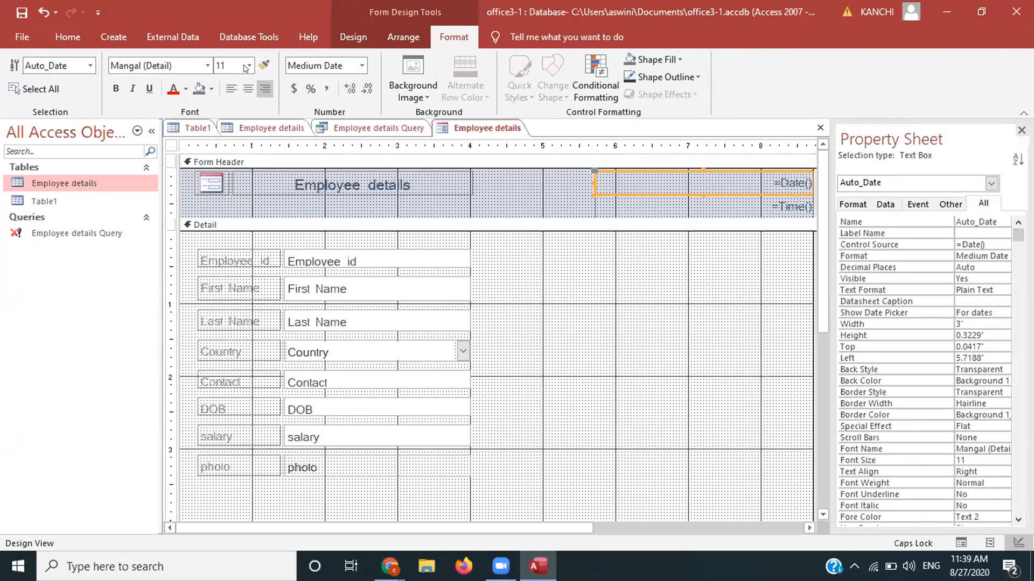
{"action": "left_click", "coordinate": [246, 66]}
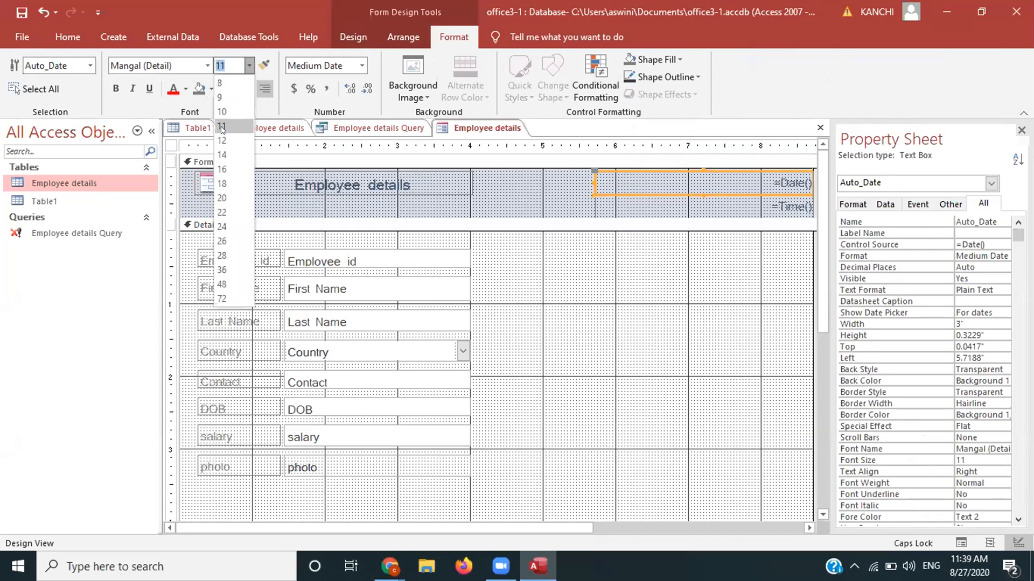
{"action": "left_click", "coordinate": [221, 154]}
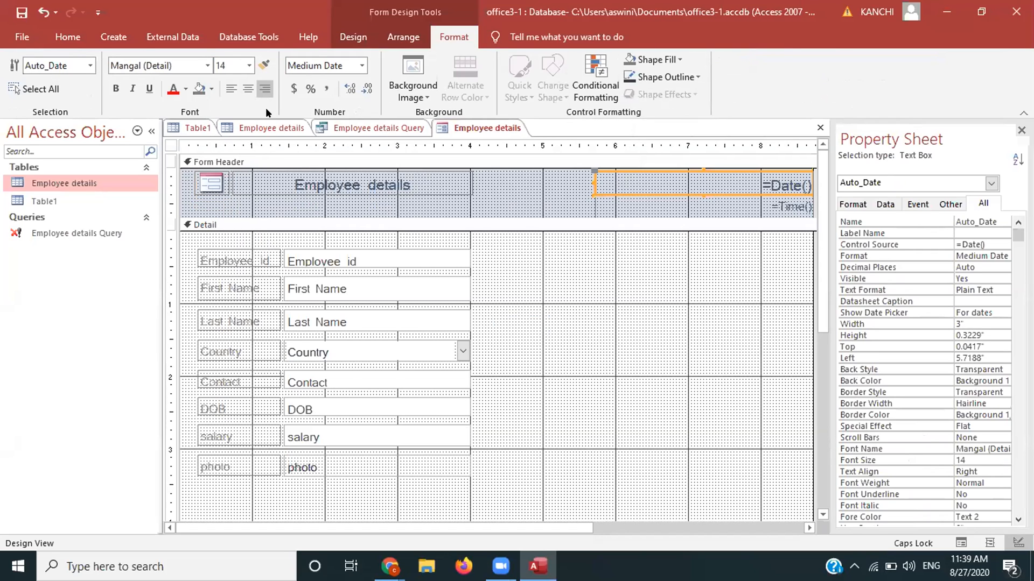
{"action": "left_click", "coordinate": [627, 206]}
{"action": "left_click", "coordinate": [634, 173]}
{"action": "key", "text": "ctrl+z"}
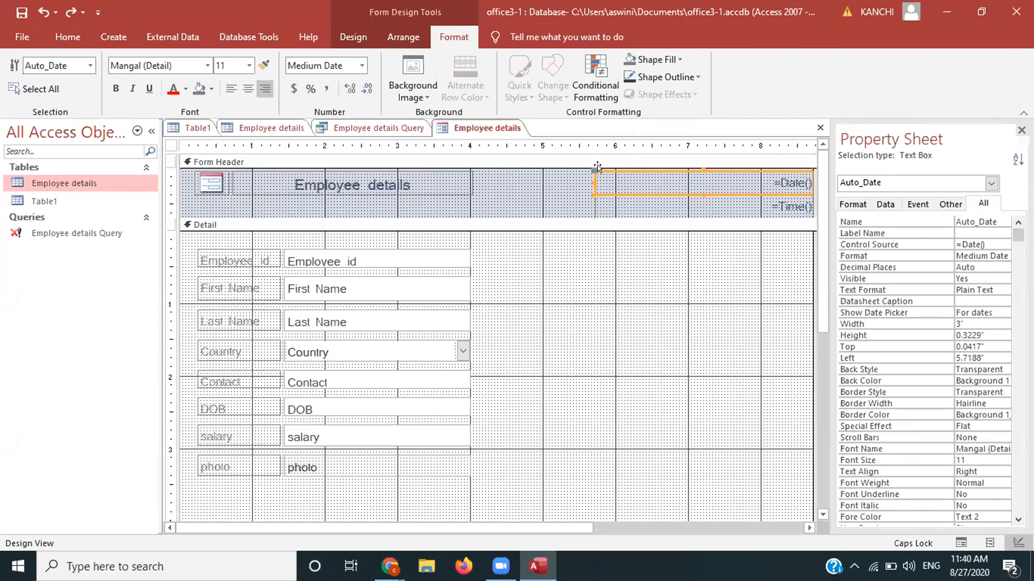
Step: Drag the date and time boxes left toward the title and narrow the time box
{"action": "left_click_drag", "start_coordinate": [596, 165], "coordinate": [470, 164]}
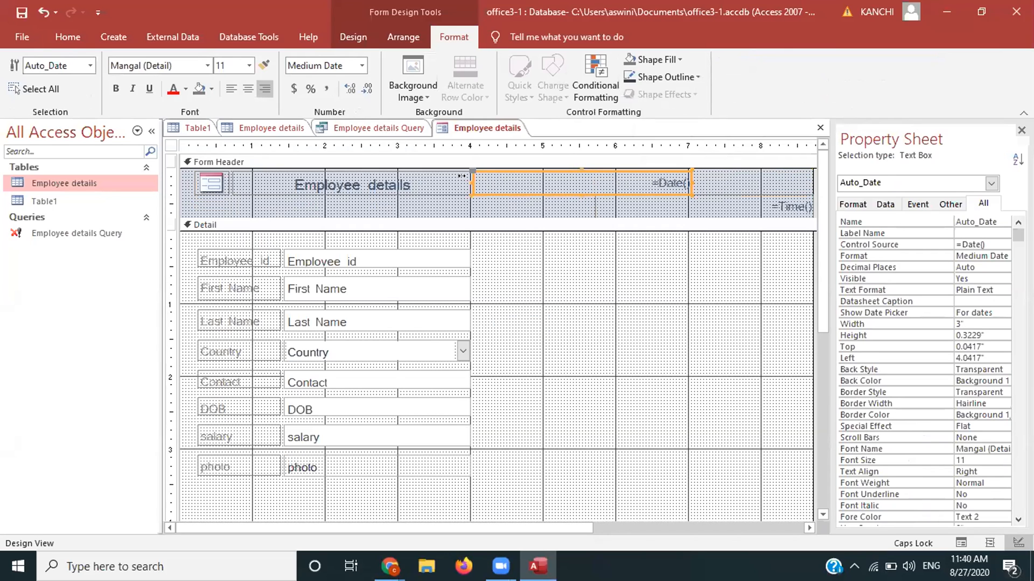
{"action": "left_click", "coordinate": [625, 167]}
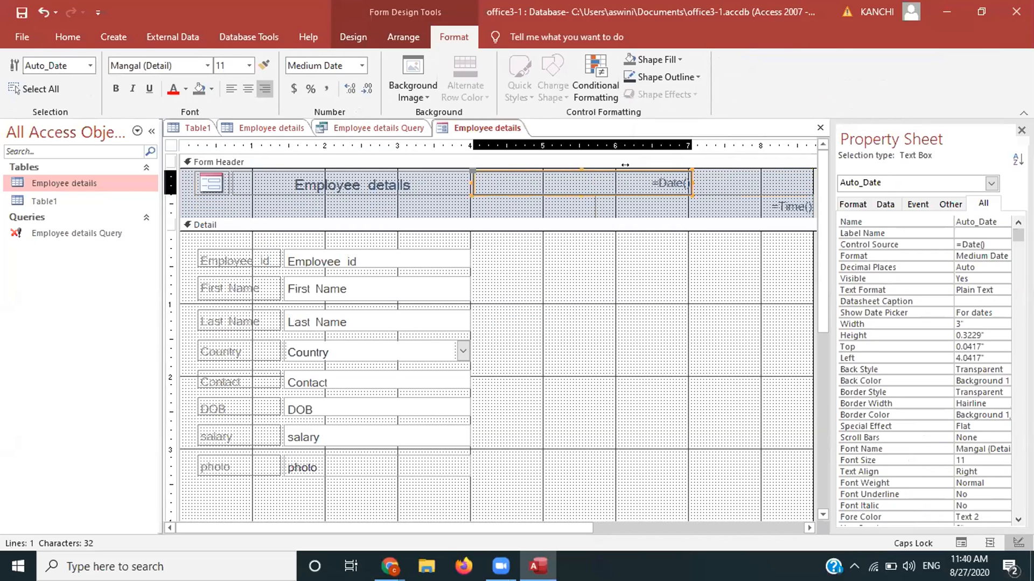
{"action": "left_click", "coordinate": [743, 191]}
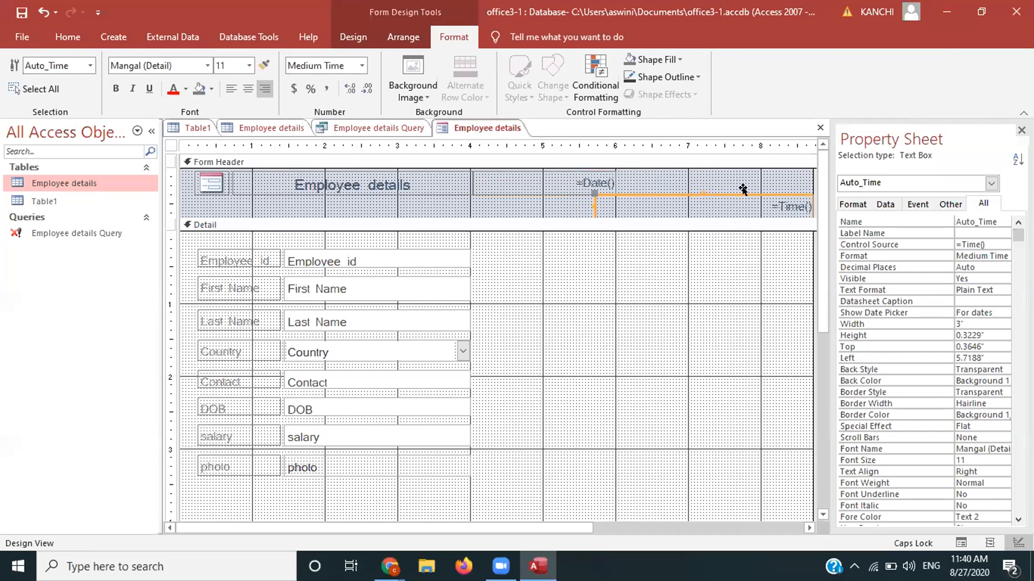
{"action": "left_click_drag", "start_coordinate": [743, 188], "coordinate": [616, 188]}
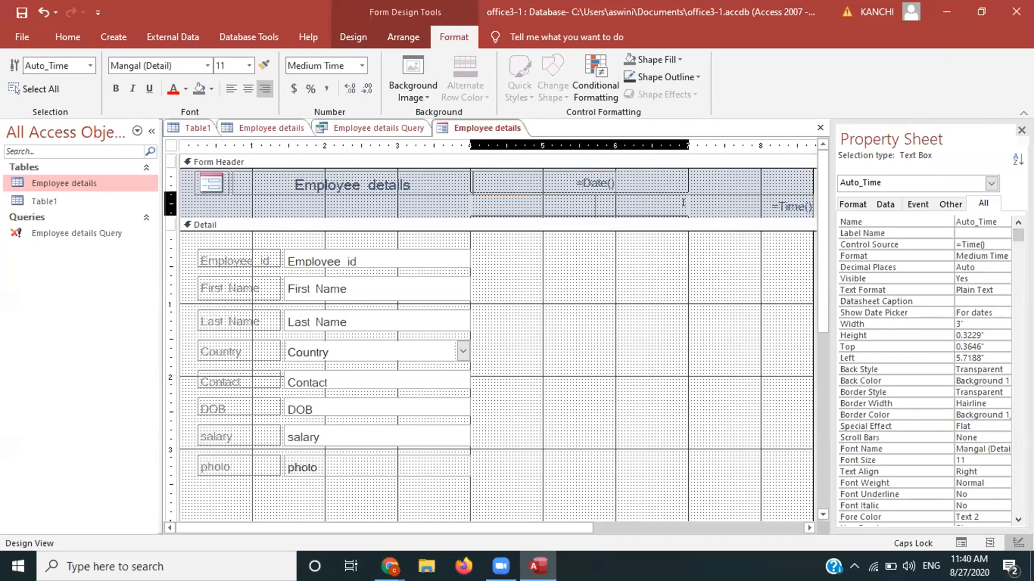
{"action": "left_click_drag", "start_coordinate": [680, 201], "coordinate": [614, 202]}
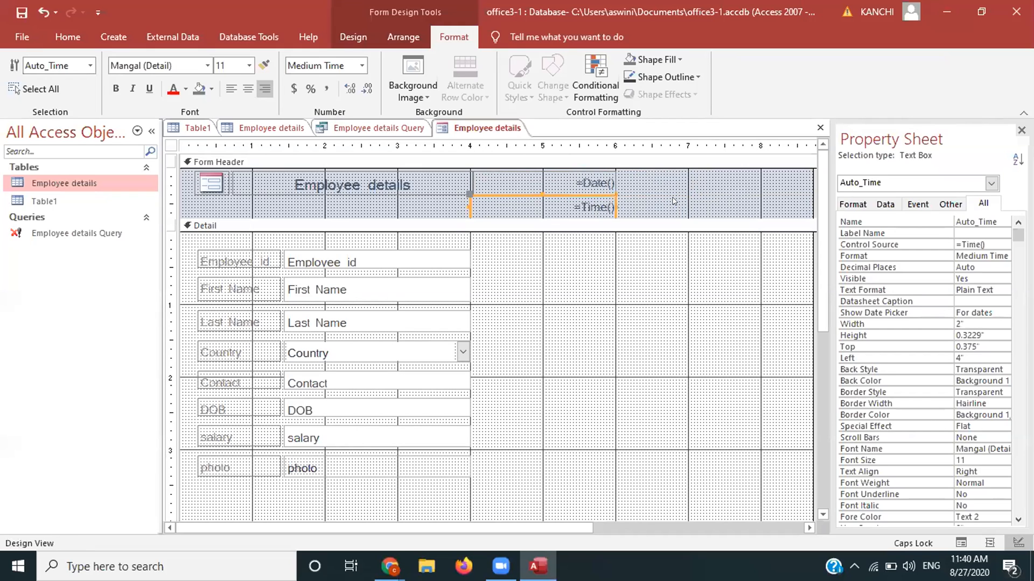
{"action": "left_click", "coordinate": [674, 201]}
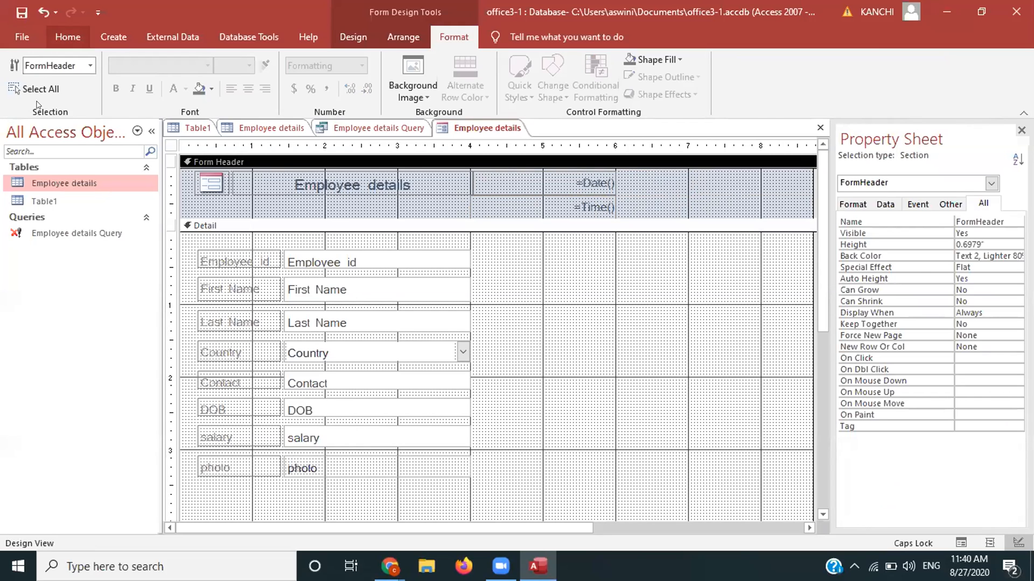
{"action": "left_click", "coordinate": [61, 37]}
{"action": "left_click", "coordinate": [21, 91]}
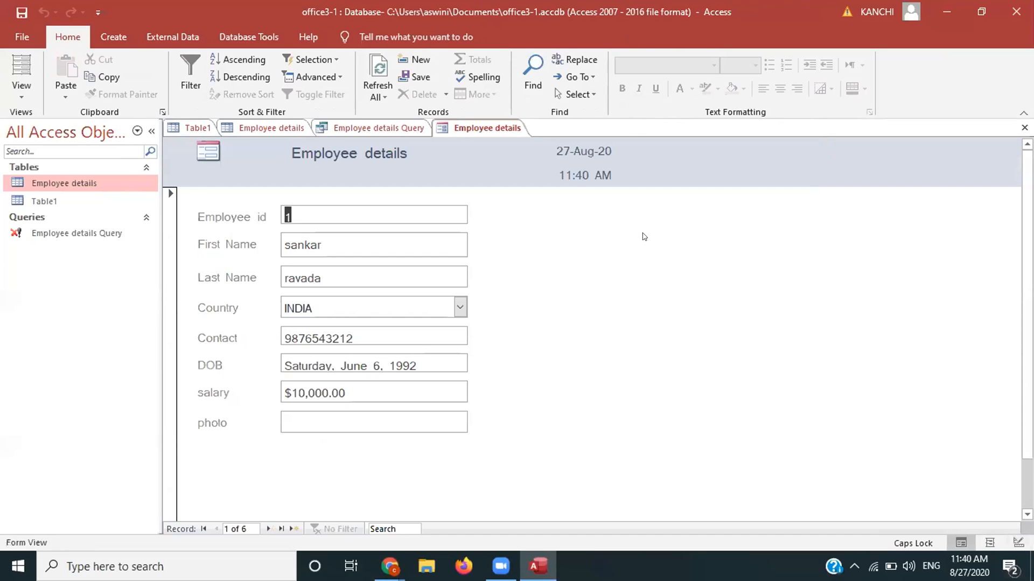
Step: Preview the form, then return to Design View to edit the =Date() and =Time() boxes
{"action": "left_click", "coordinate": [8, 98]}
{"action": "left_click", "coordinate": [44, 178]}
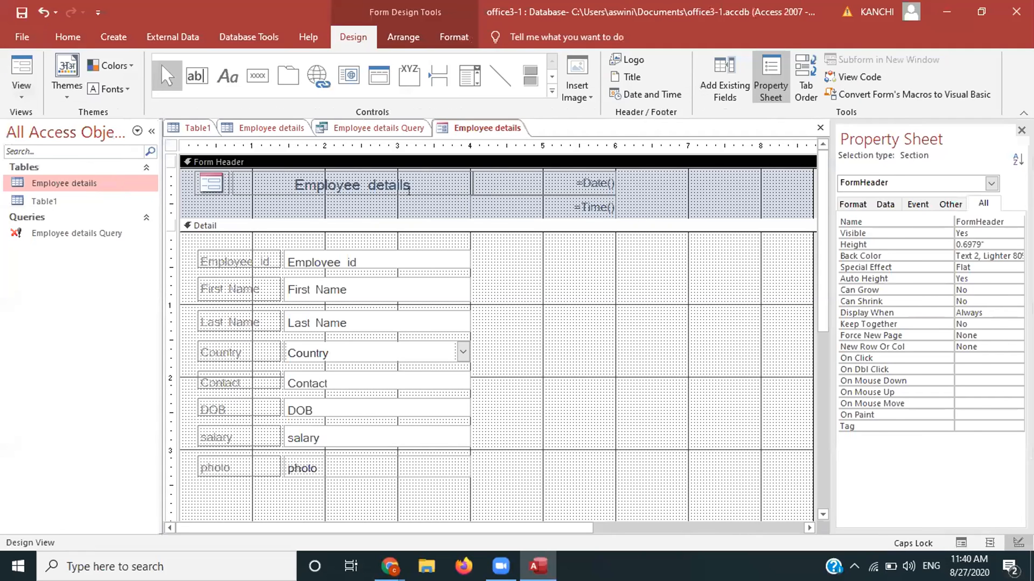
Step: Set the Employee details title's font size to 18
{"action": "left_click", "coordinate": [408, 191]}
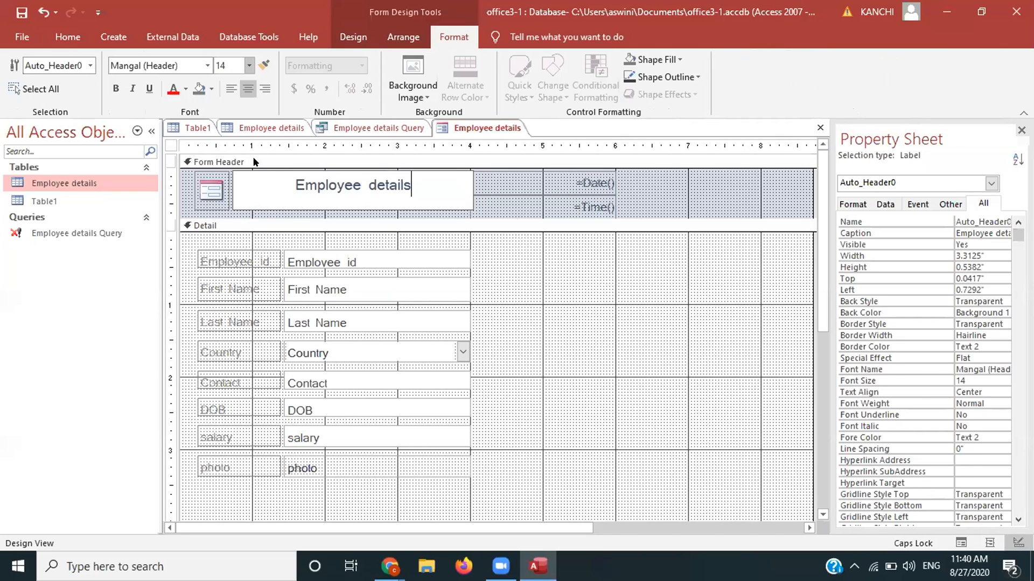
{"action": "left_click", "coordinate": [249, 65]}
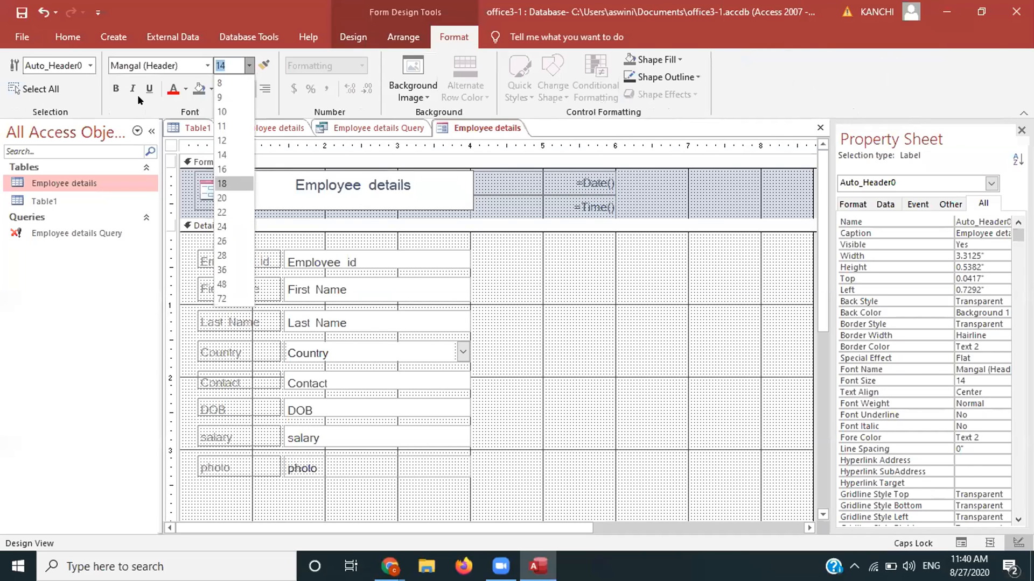
{"action": "left_click", "coordinate": [63, 47]}
{"action": "left_click", "coordinate": [24, 99]}
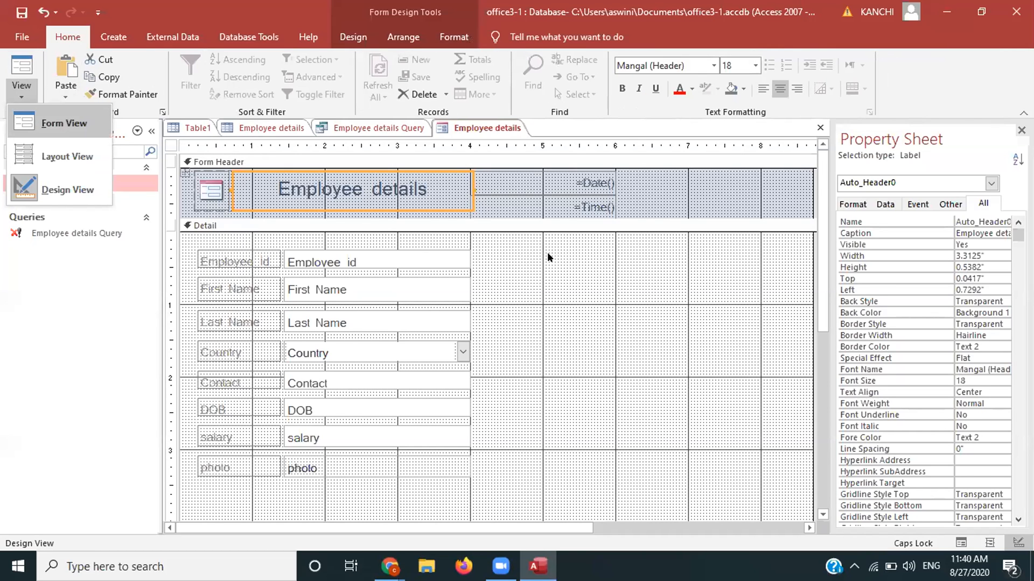
Step: In Layout View, drag the employee field block right to centre it and move the date box
{"action": "left_click", "coordinate": [33, 128]}
{"action": "left_click", "coordinate": [22, 92]}
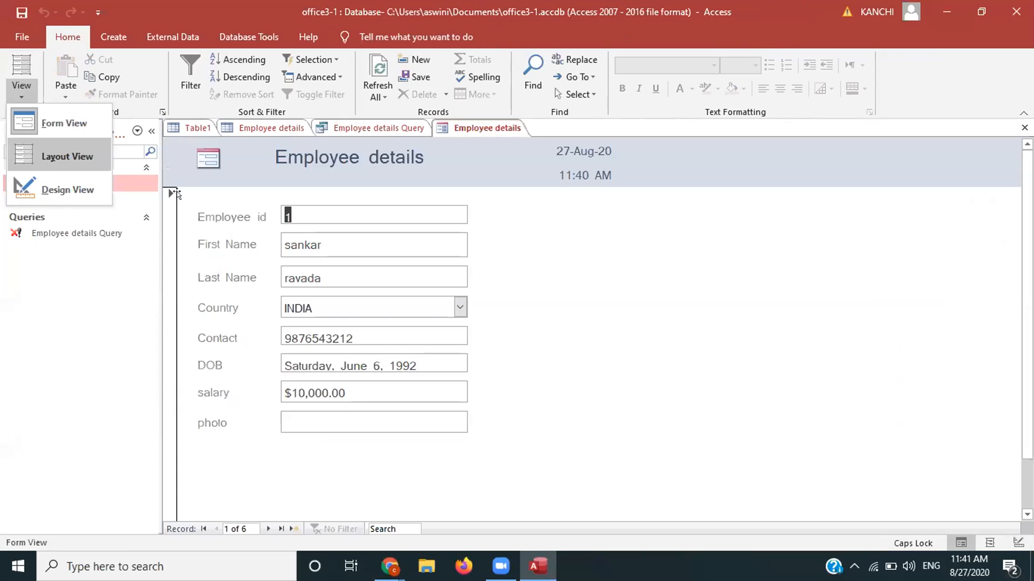
{"action": "left_click", "coordinate": [67, 156]}
{"action": "left_click_drag", "start_coordinate": [189, 199], "coordinate": [347, 210]}
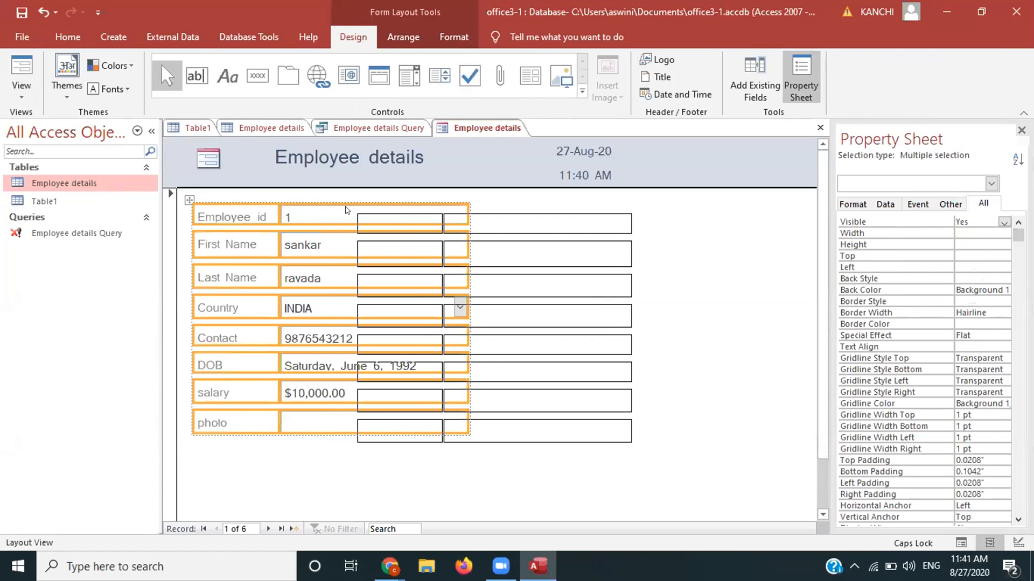
{"action": "left_click", "coordinate": [381, 223]}
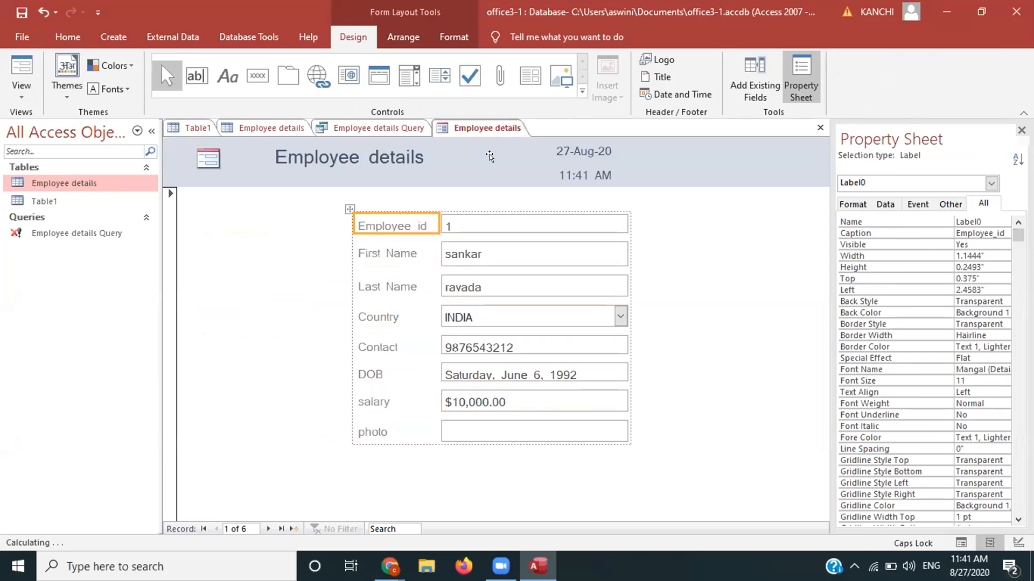
{"action": "left_click_drag", "start_coordinate": [489, 156], "coordinate": [372, 155]}
Step: Undo the date move, shift the title group right, and push the date and time boxes right
{"action": "left_click", "coordinate": [373, 155]}
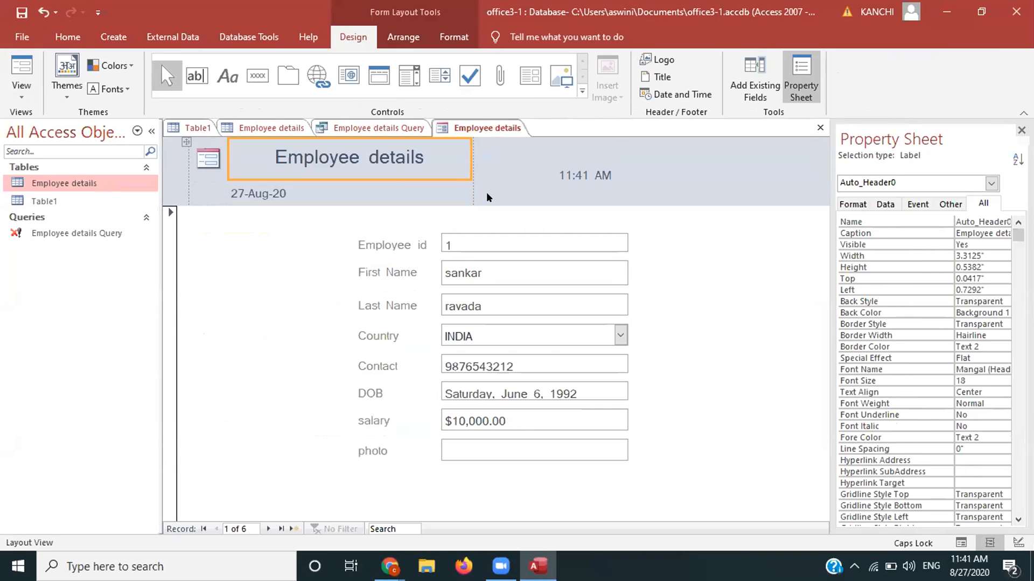
{"action": "left_click", "coordinate": [460, 190]}
{"action": "key", "text": "ctrl+z"}
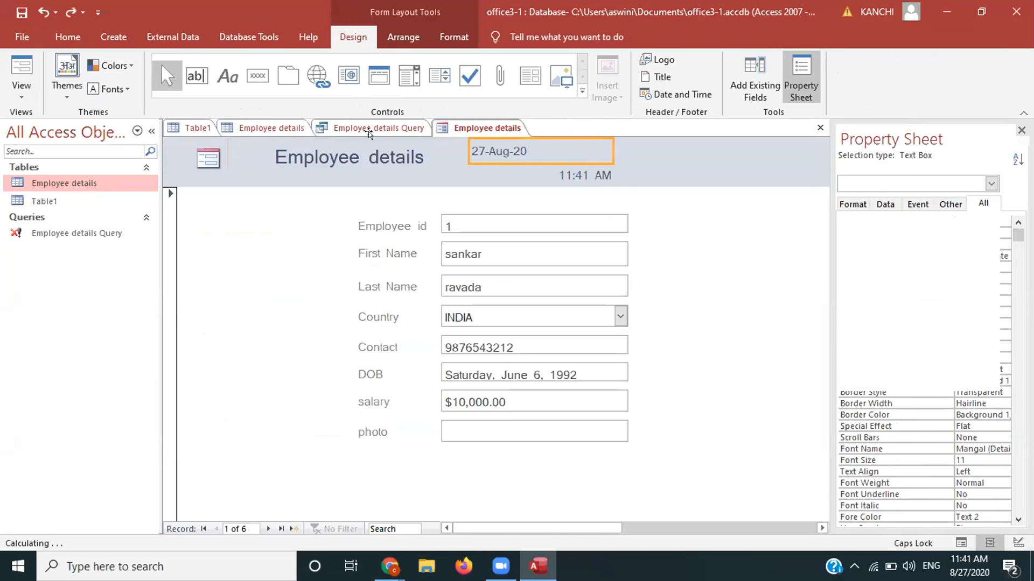
{"action": "left_click", "coordinate": [288, 156]}
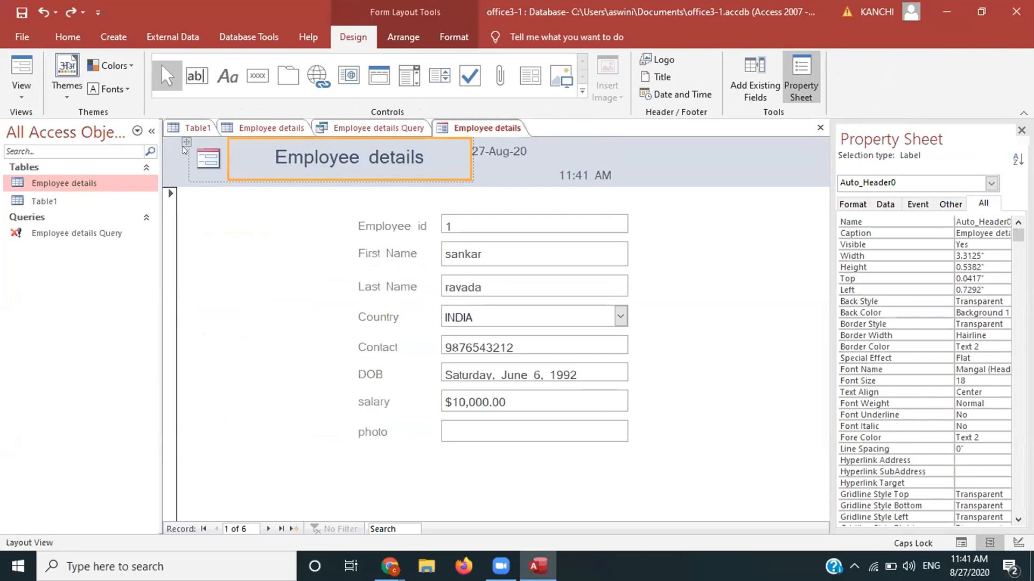
{"action": "left_click_drag", "start_coordinate": [178, 138], "coordinate": [305, 139]}
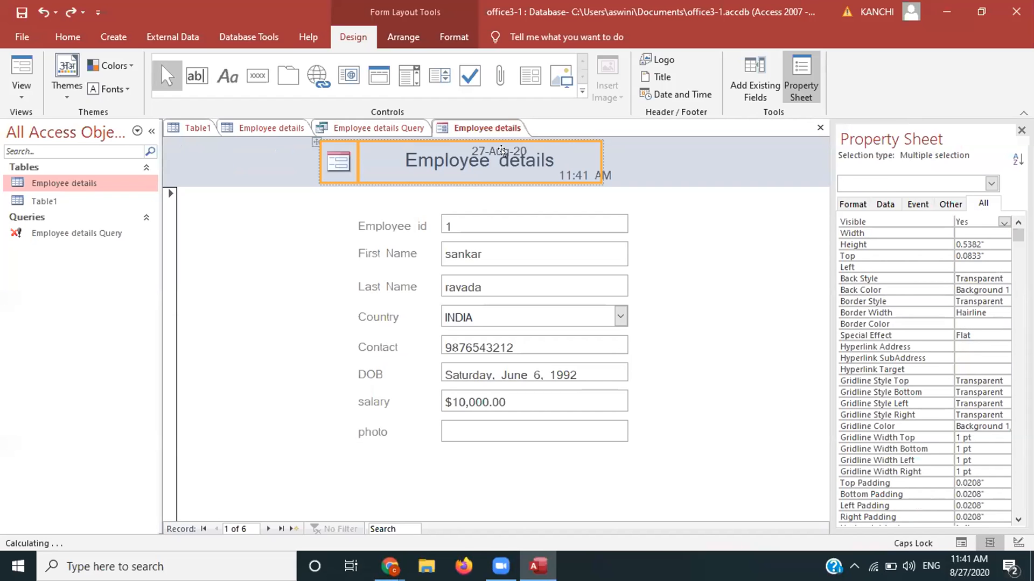
{"action": "left_click", "coordinate": [501, 143]}
{"action": "left_click_drag", "start_coordinate": [481, 153], "coordinate": [648, 157]}
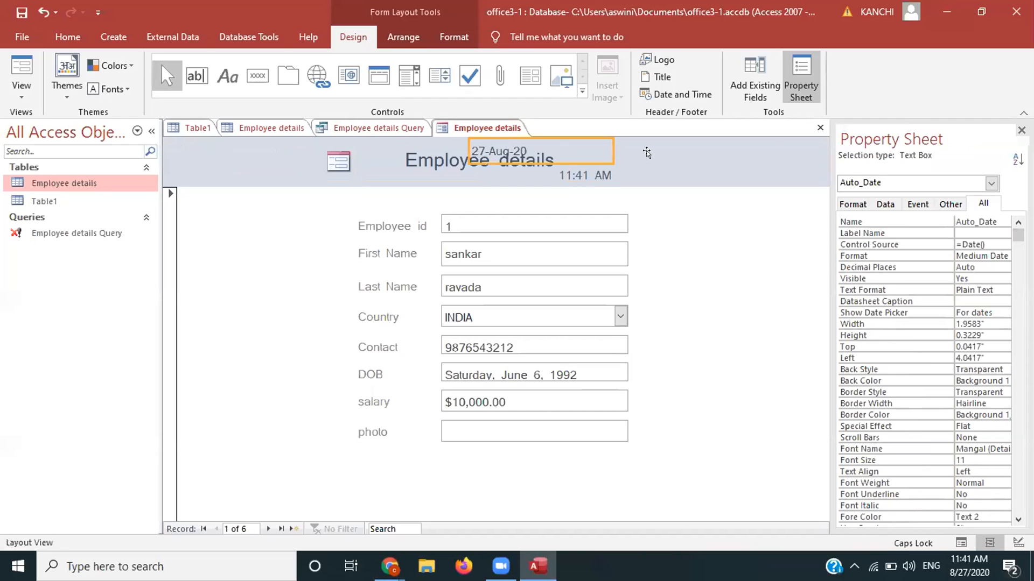
{"action": "left_click", "coordinate": [599, 165]}
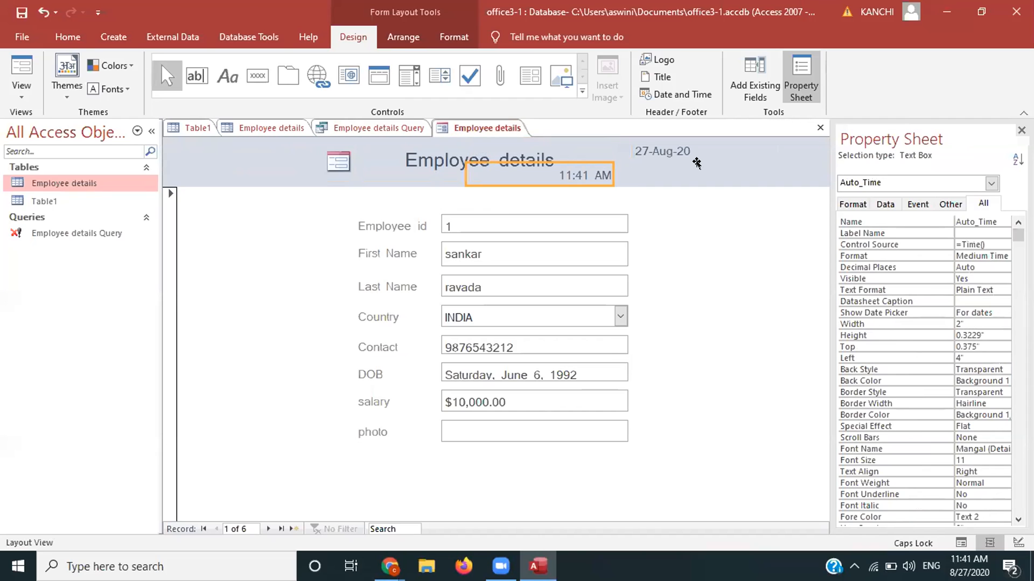
{"action": "left_click_drag", "start_coordinate": [730, 164], "coordinate": [738, 161]}
{"action": "left_click_drag", "start_coordinate": [663, 142], "coordinate": [719, 141]}
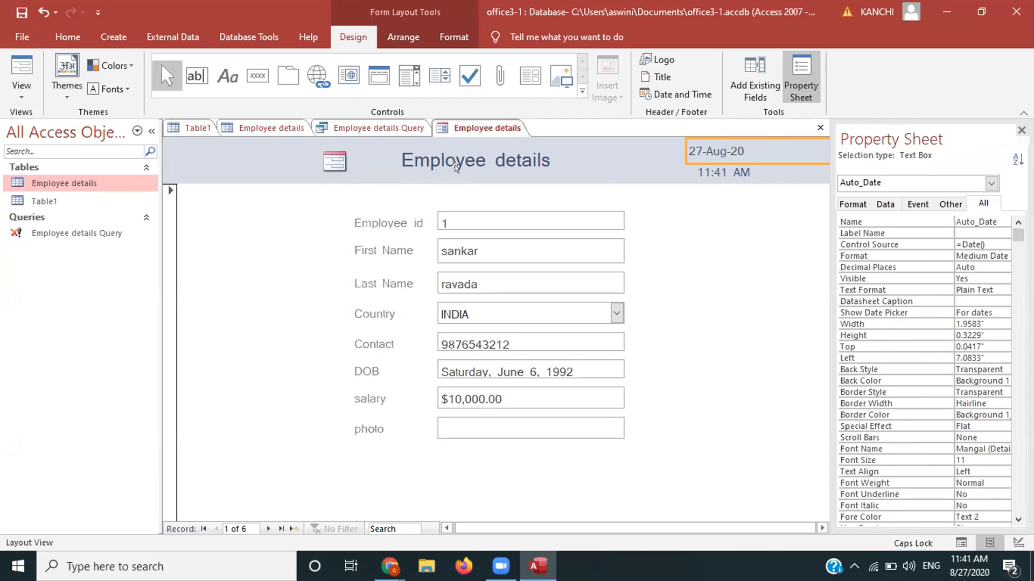
Step: Nudge the header logo and title slightly left, then select the Detail section
{"action": "left_click", "coordinate": [359, 148]}
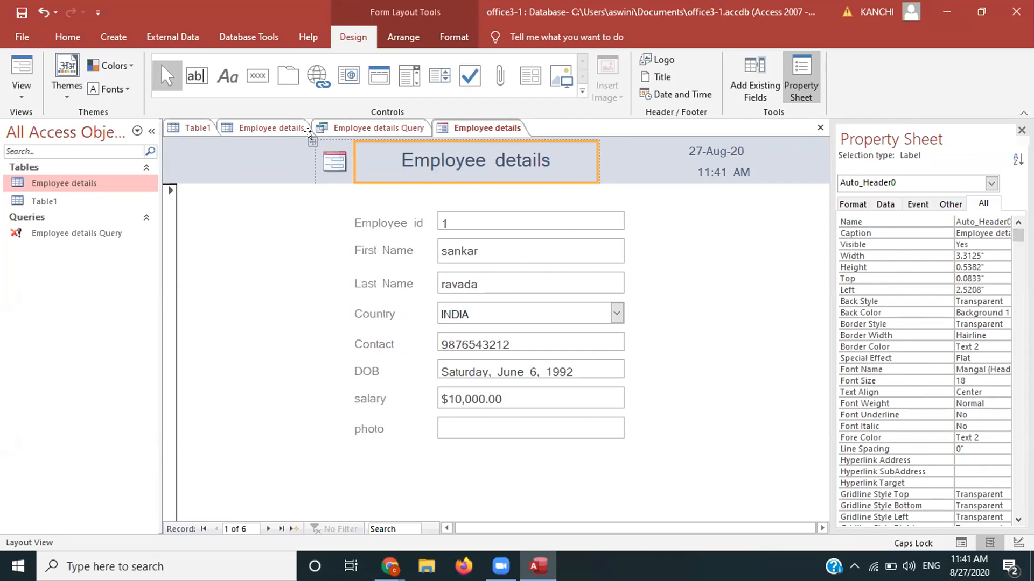
{"action": "left_click", "coordinate": [311, 141]}
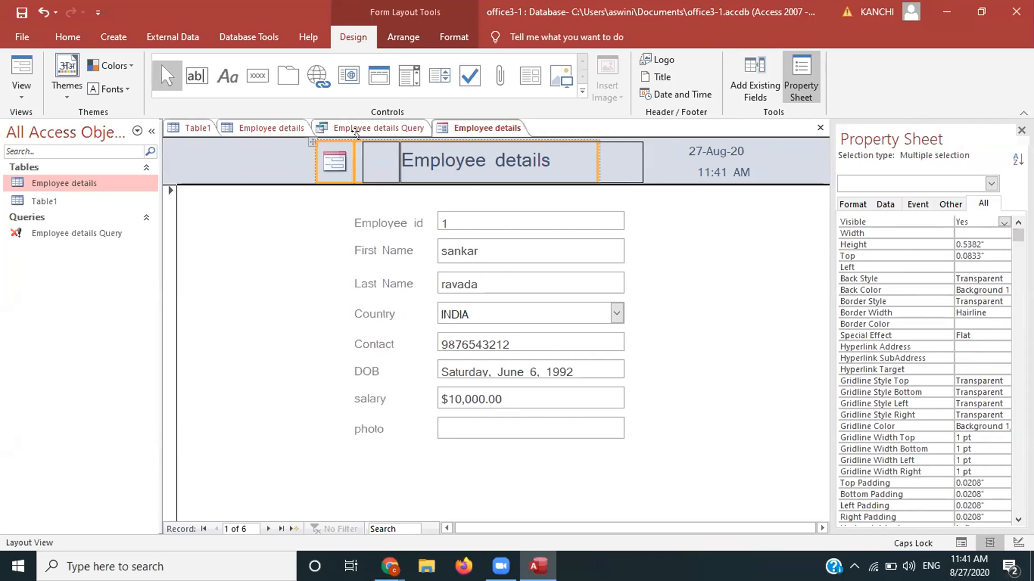
{"action": "left_click_drag", "start_coordinate": [356, 133], "coordinate": [356, 136]}
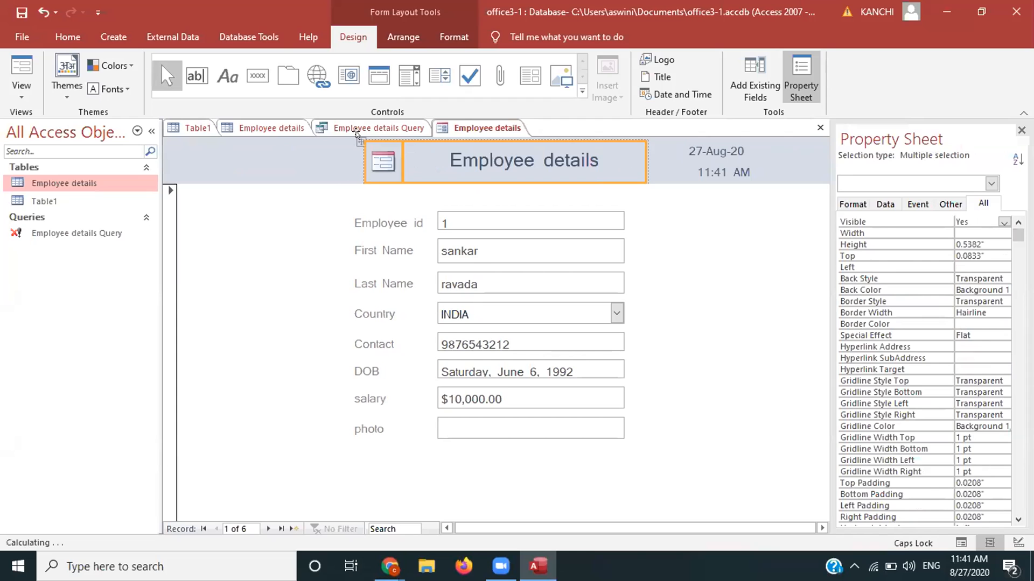
{"action": "left_click_drag", "start_coordinate": [356, 133], "coordinate": [345, 137]}
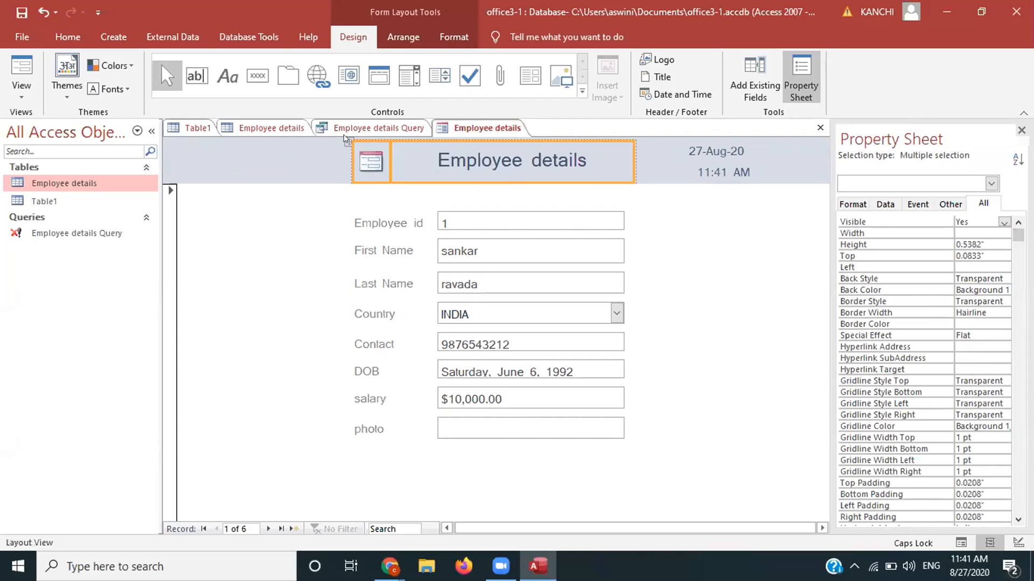
{"action": "left_click", "coordinate": [259, 299]}
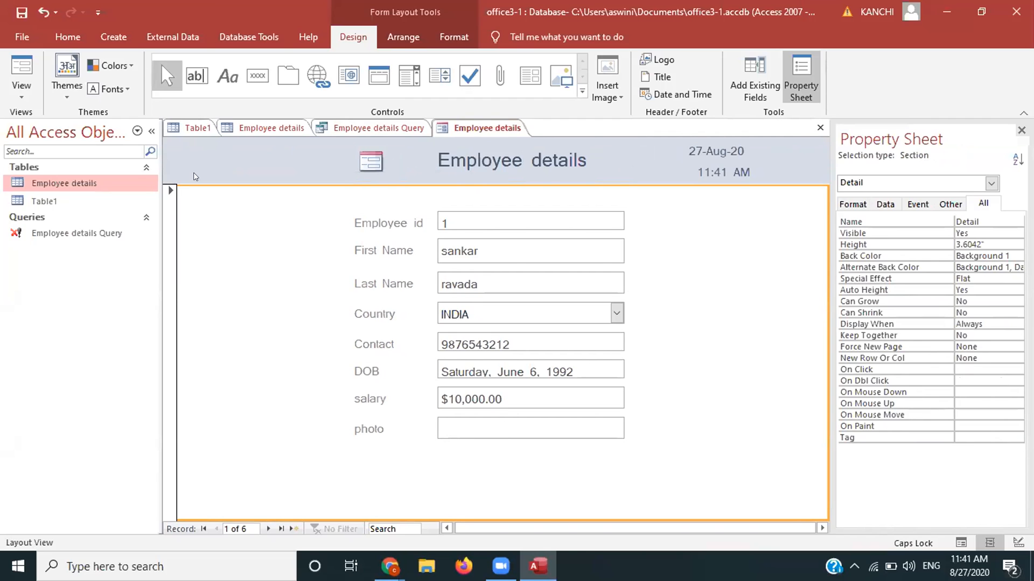
{"action": "left_click", "coordinate": [18, 90]}
Step: Preview the form in Form View, then switch it to Design View
{"action": "left_click", "coordinate": [24, 114]}
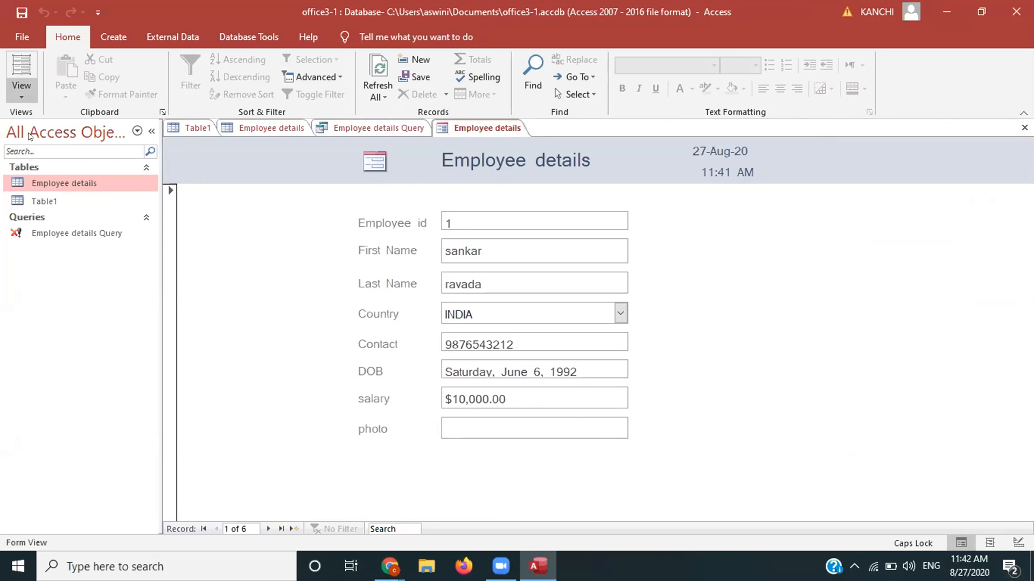
{"action": "left_click", "coordinate": [21, 91]}
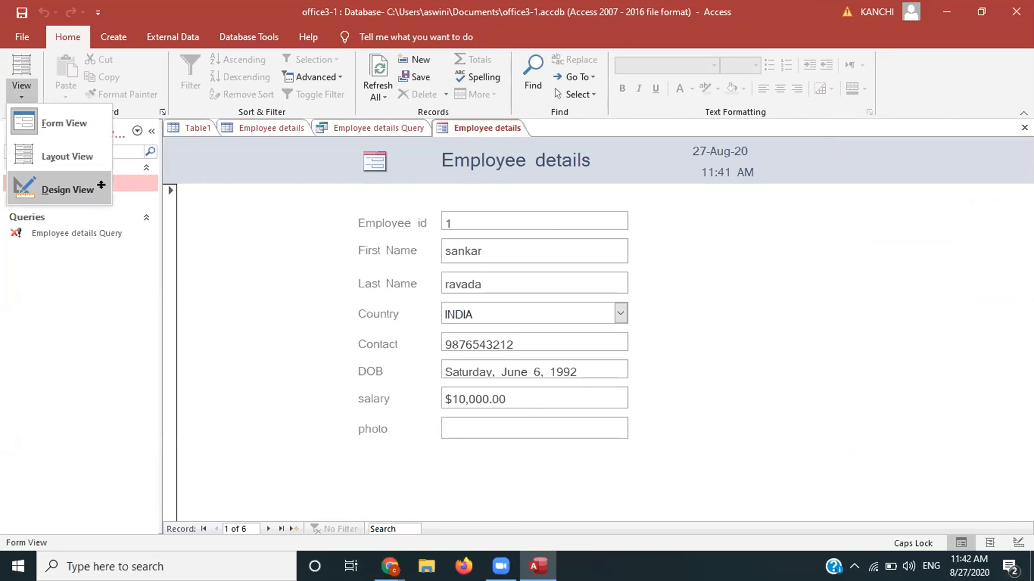
{"action": "left_click", "coordinate": [81, 188]}
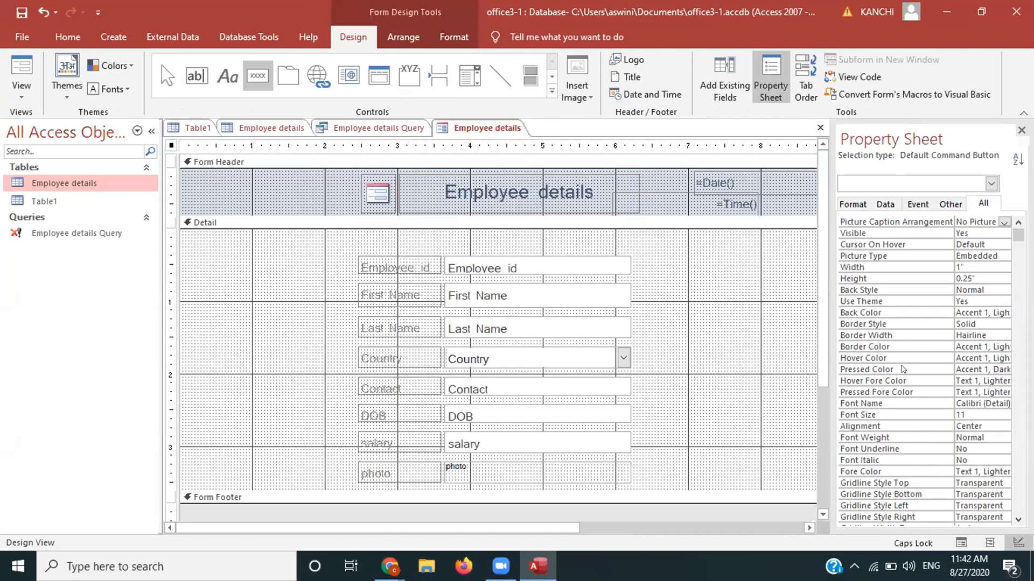
Step: Add a Record Operations > Save Record command button captioned SIGN UP to the form
{"action": "left_click_drag", "start_coordinate": [819, 366], "coordinate": [816, 404]}
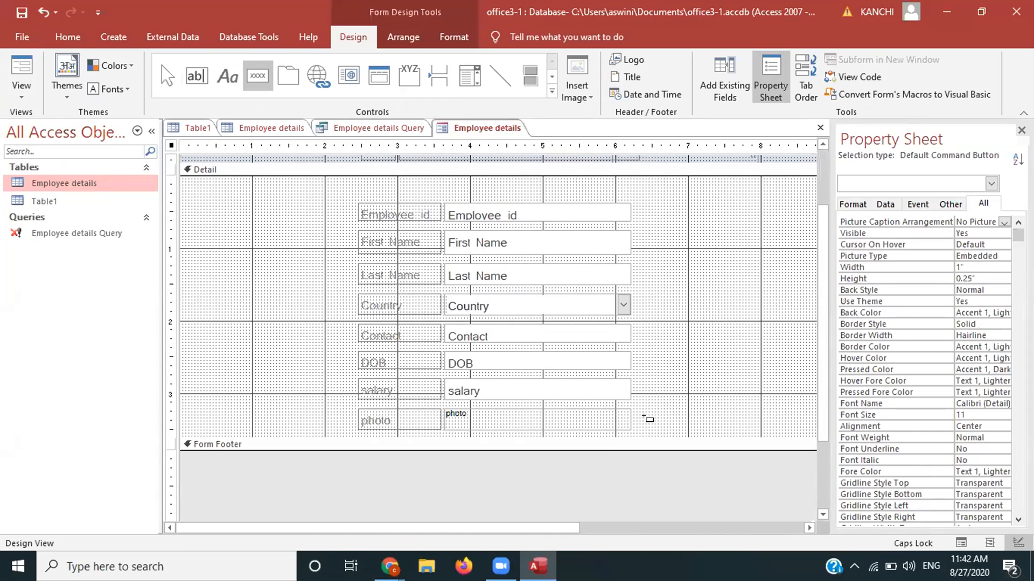
{"action": "left_click", "coordinate": [646, 419]}
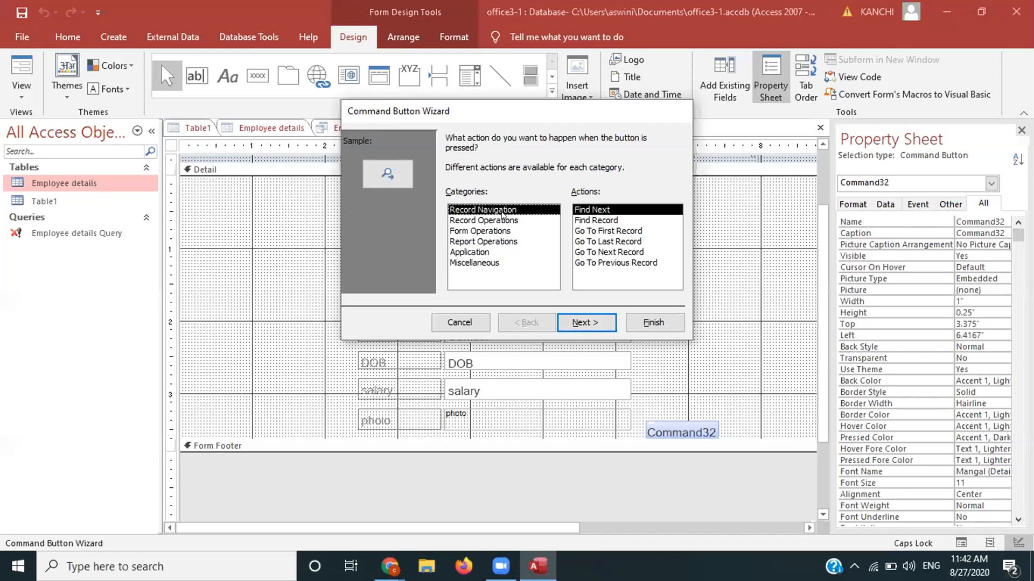
{"action": "key", "text": "Down"}
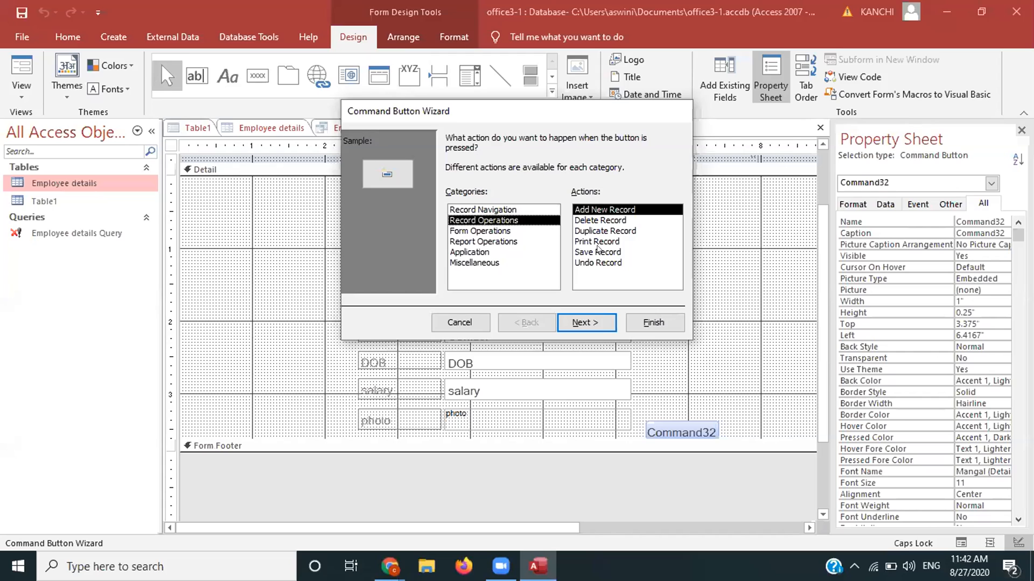
{"action": "left_click", "coordinate": [598, 251]}
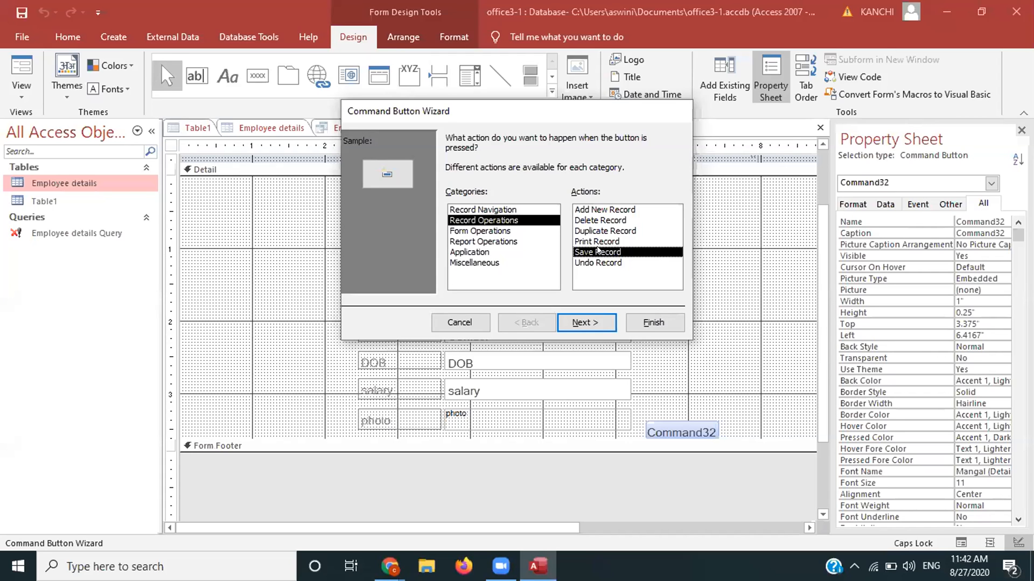
{"action": "left_click", "coordinate": [585, 323]}
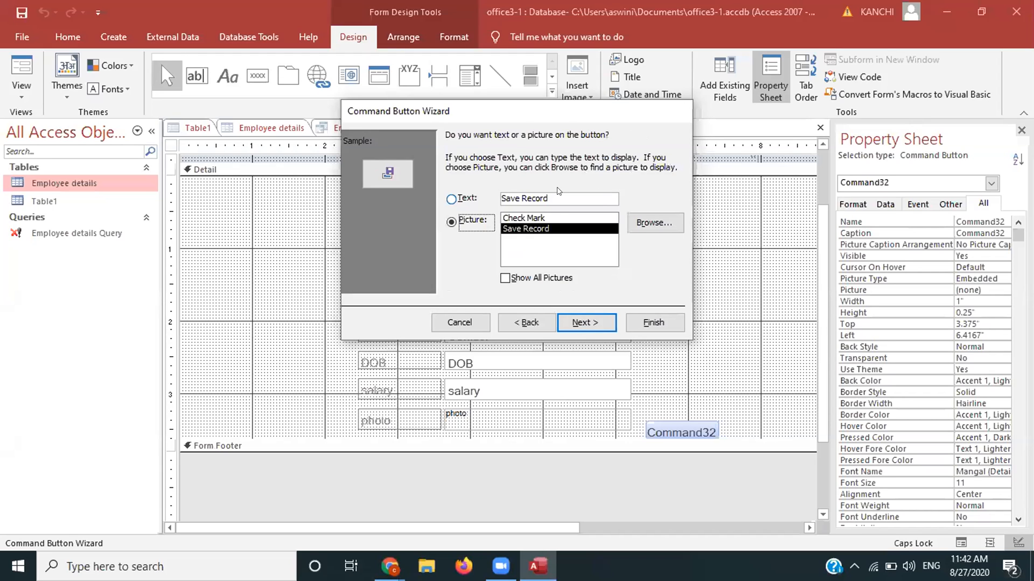
{"action": "key", "text": "alt+t"}
{"action": "type", "text": "SIGN"}
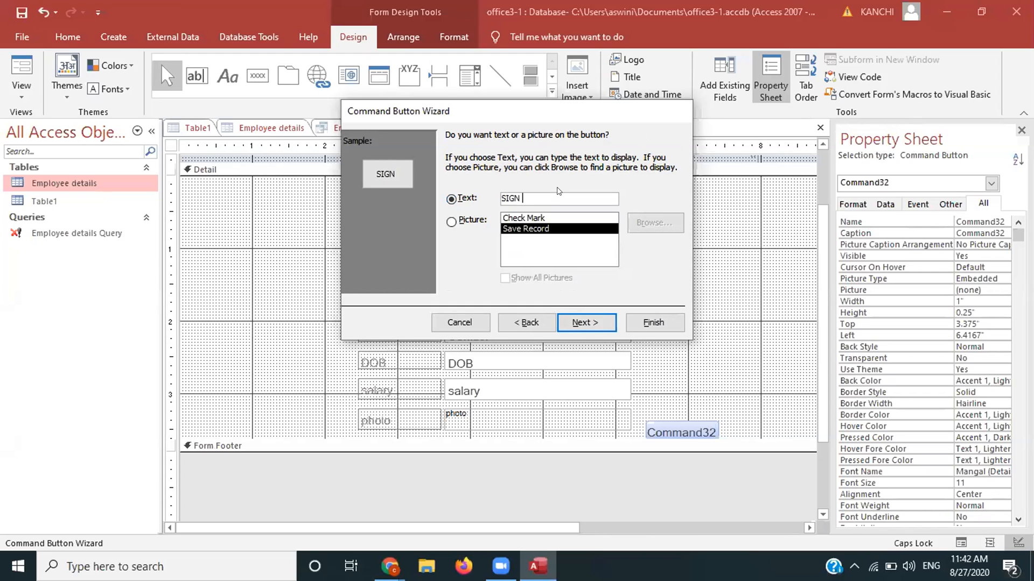
{"action": "type", "text": " UP"}
{"action": "key", "text": "Return"}
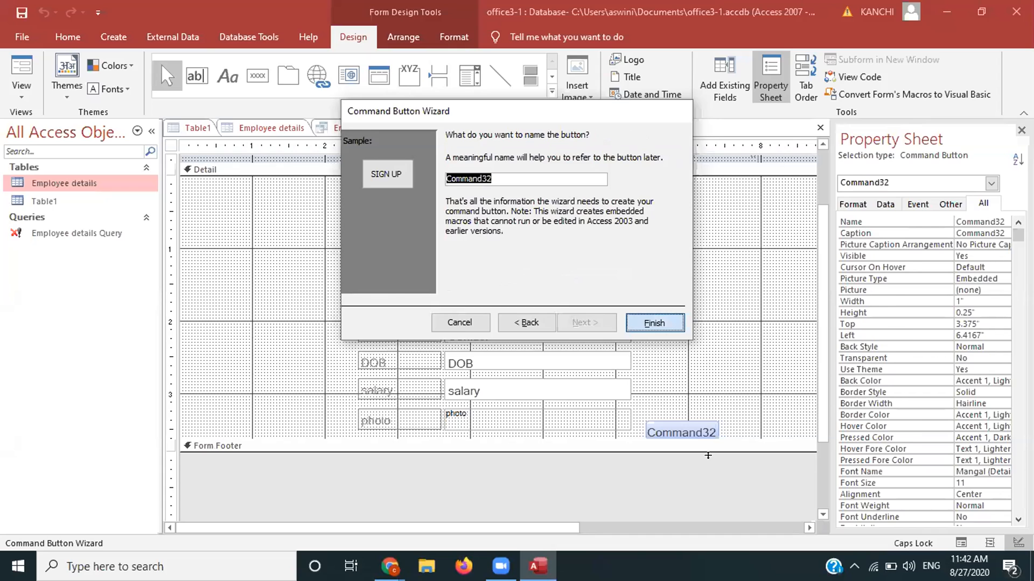
{"action": "key", "text": "Return"}
{"action": "left_click_drag", "start_coordinate": [708, 456], "coordinate": [708, 501]}
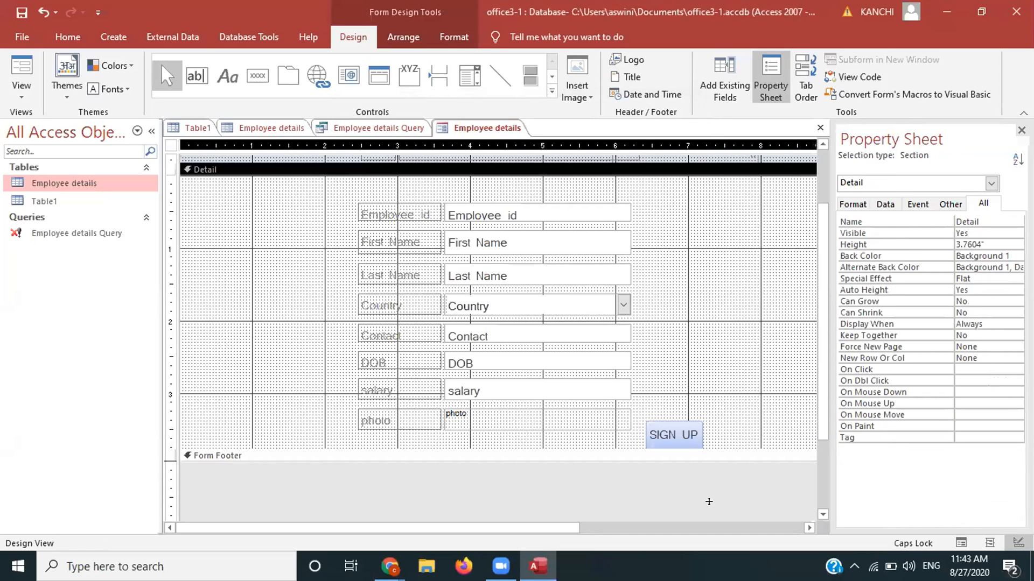
Step: Move the SIGN UP button under the photo field and view the form in Form View
{"action": "left_click", "coordinate": [633, 456]}
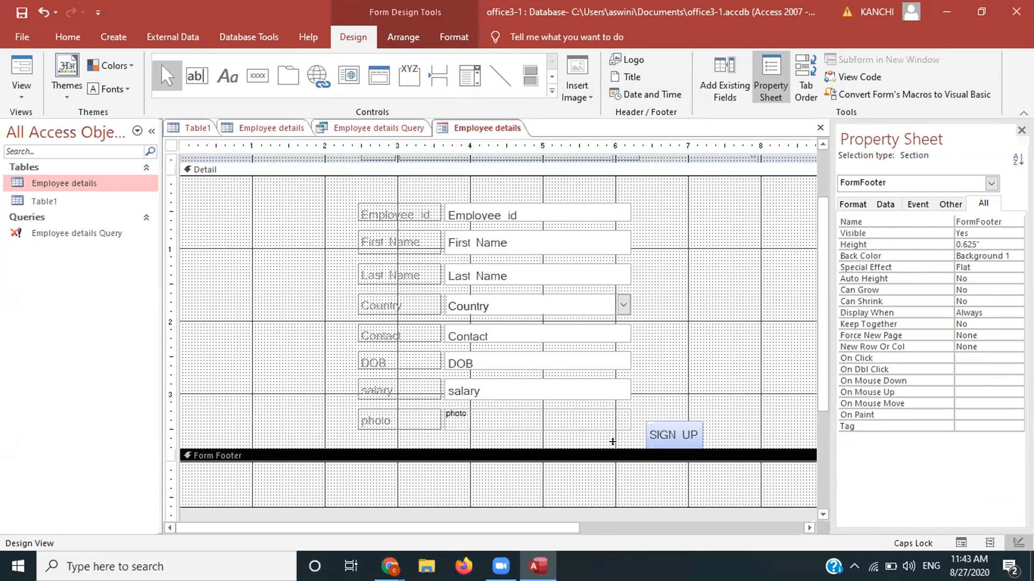
{"action": "left_click", "coordinate": [661, 429]}
{"action": "left_click_drag", "start_coordinate": [662, 429], "coordinate": [461, 454]}
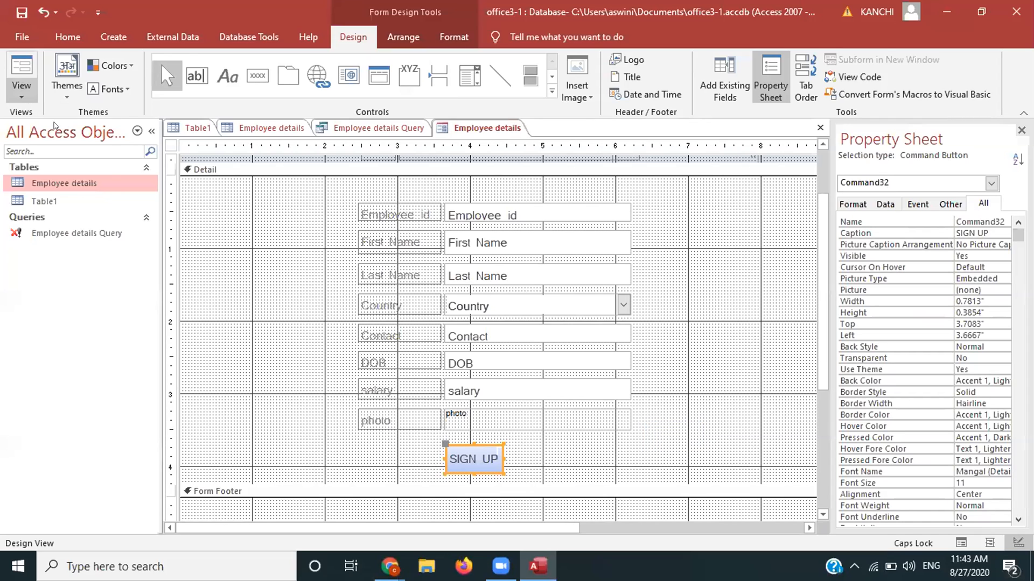
{"action": "left_click", "coordinate": [22, 96]}
{"action": "left_click", "coordinate": [54, 125]}
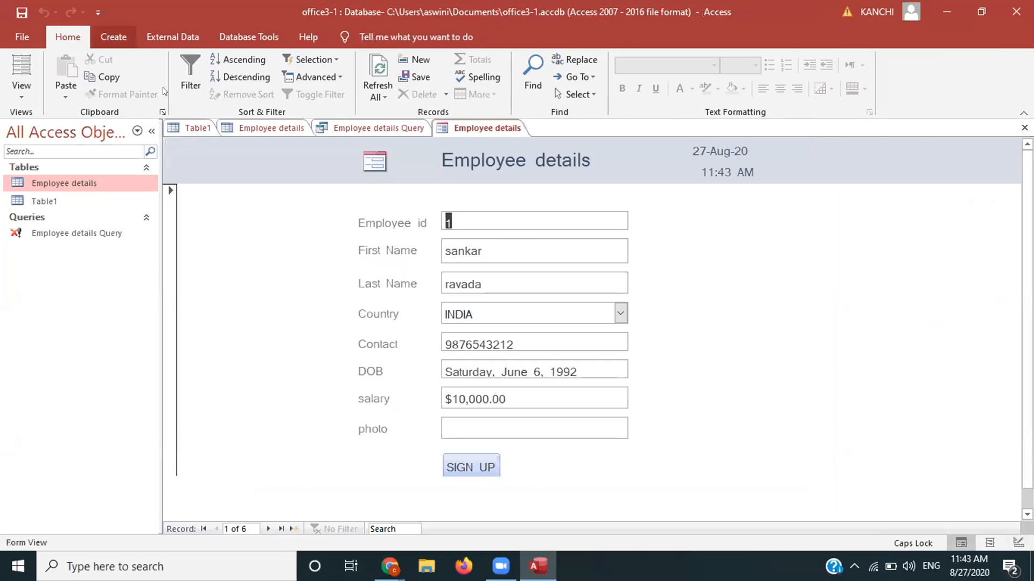
Step: Put the Employee details form back into Design View
{"action": "left_click", "coordinate": [113, 37]}
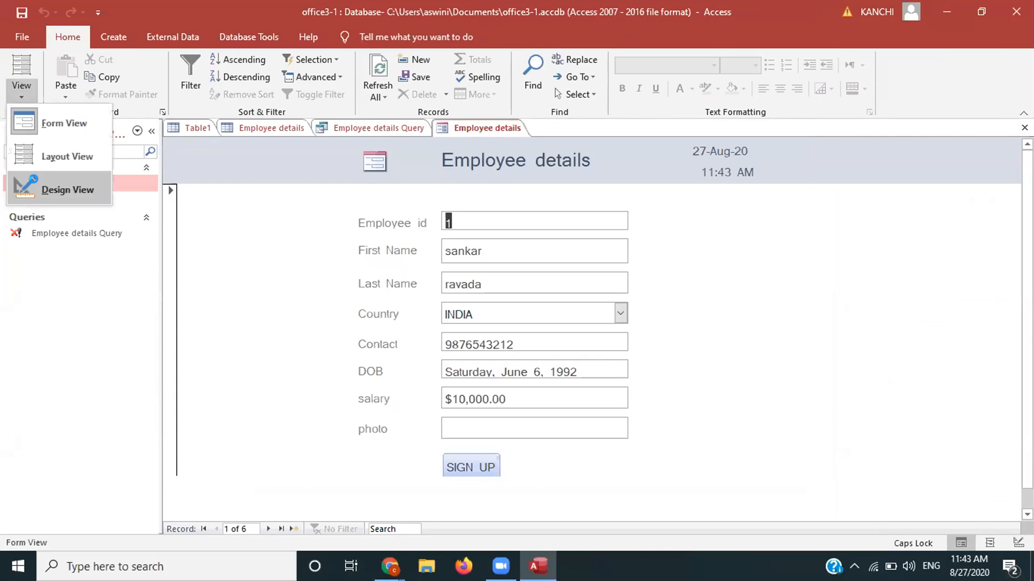
{"action": "left_click", "coordinate": [64, 190]}
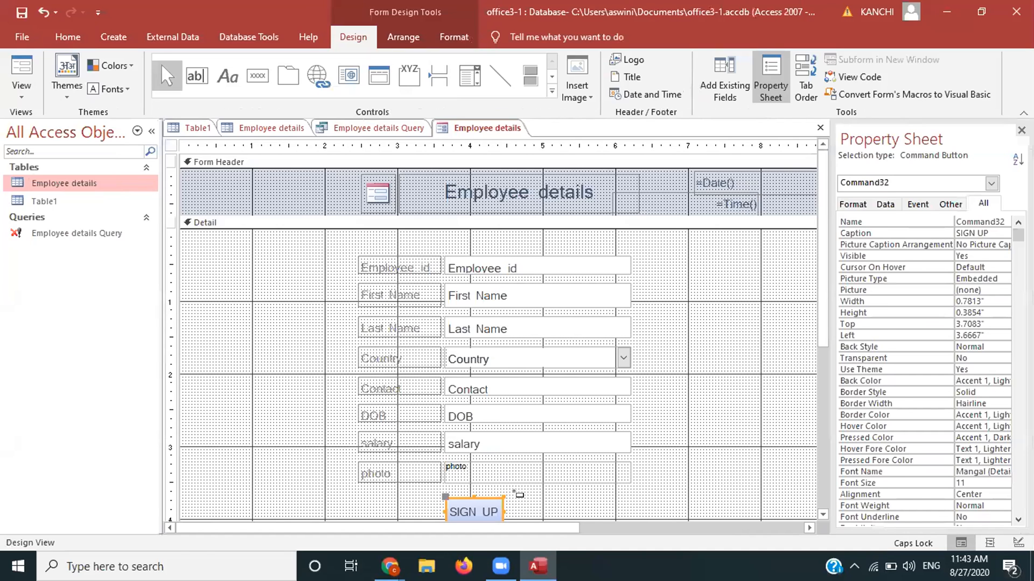
Step: Add an Add New Record button captioned NEW and position it beside SIGN UP
{"action": "left_click", "coordinate": [258, 76]}
{"action": "left_click_drag", "start_coordinate": [534, 501], "coordinate": [577, 519]}
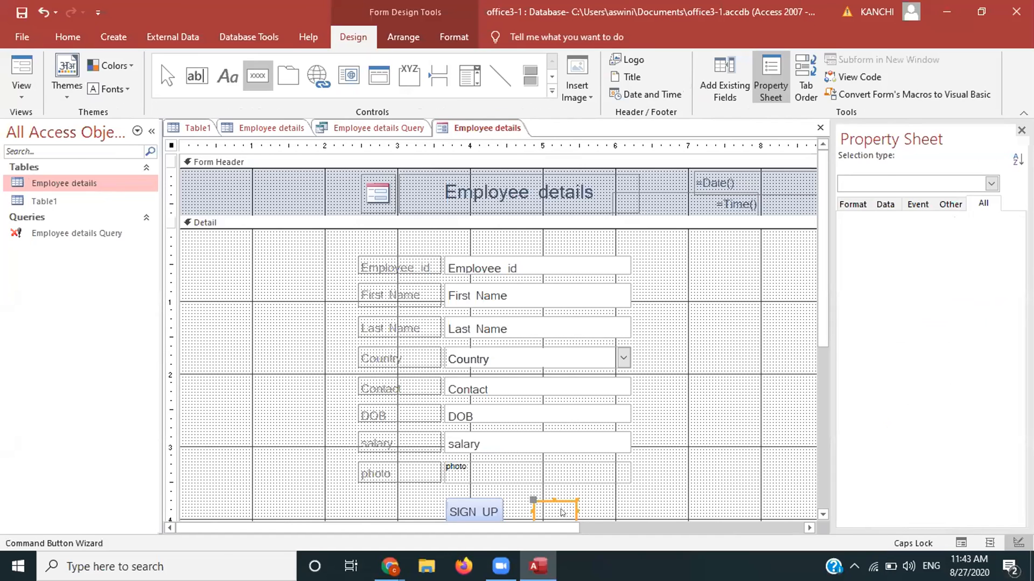
{"action": "left_click", "coordinate": [486, 221]}
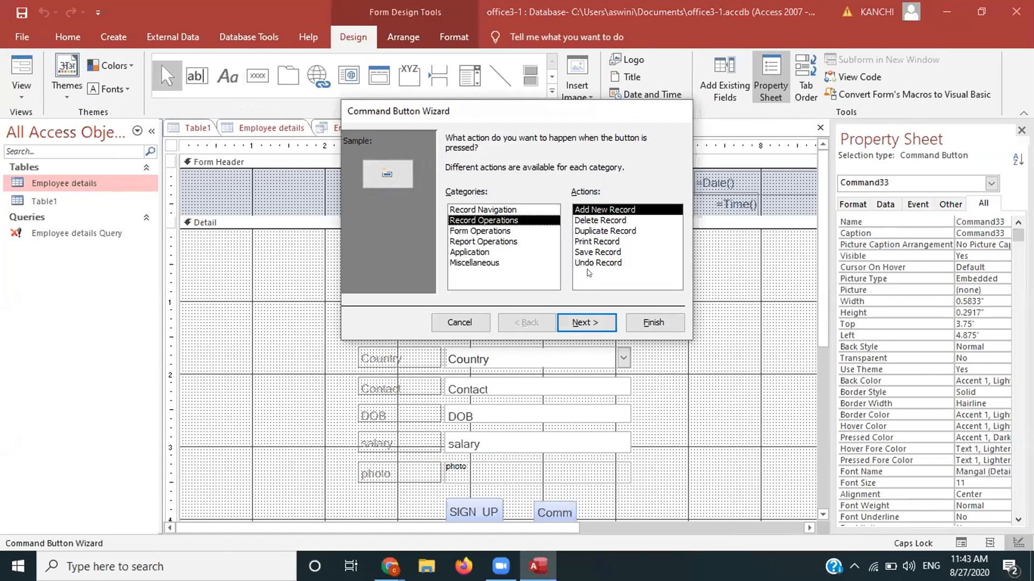
{"action": "left_click", "coordinate": [582, 326]}
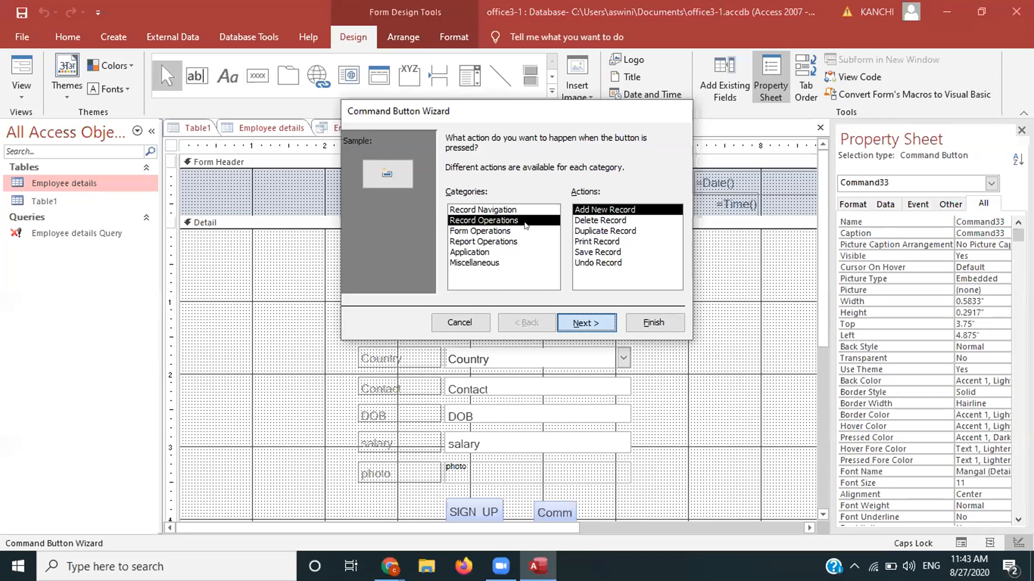
{"action": "left_click", "coordinate": [451, 199]}
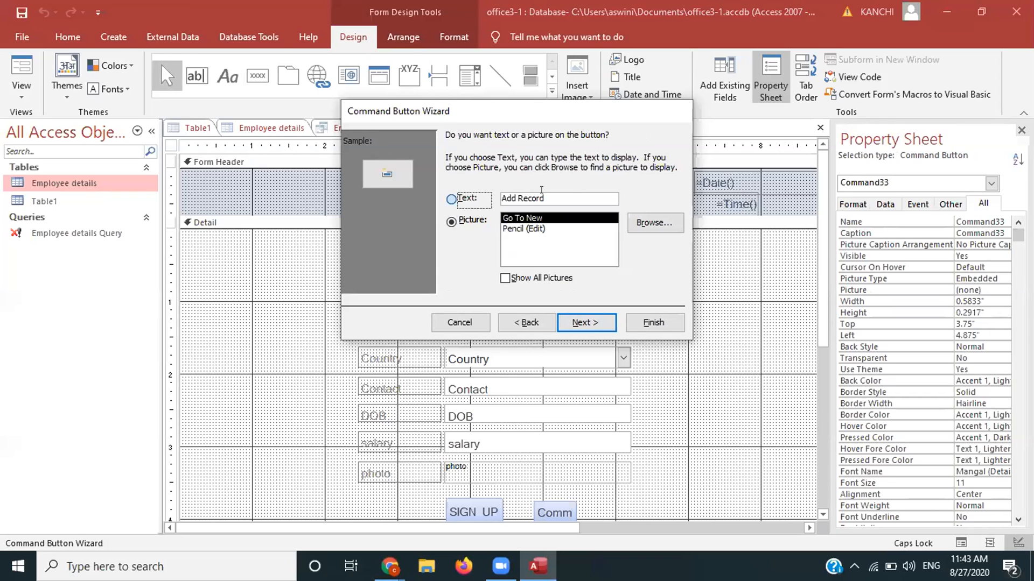
{"action": "left_click", "coordinate": [542, 189]}
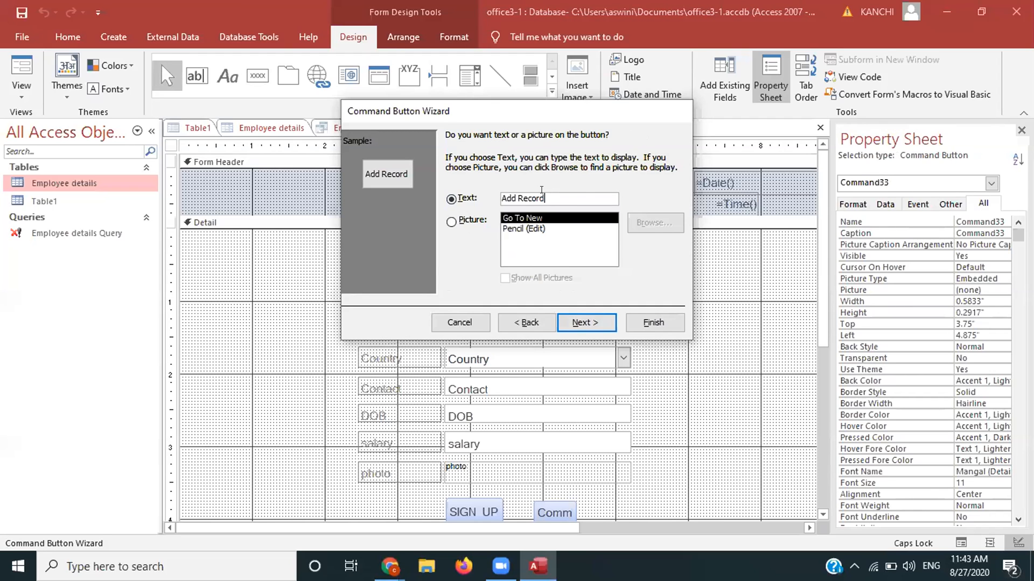
{"action": "left_click", "coordinate": [585, 322]}
{"action": "key", "text": "Return"}
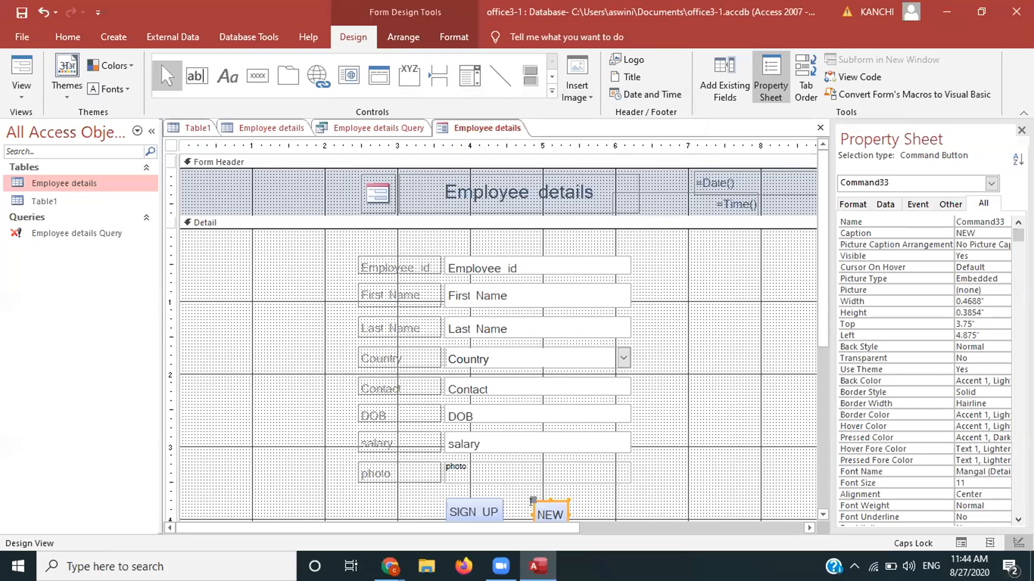
{"action": "left_click_drag", "start_coordinate": [529, 504], "coordinate": [506, 506]}
Step: Add a Go To Next Record arrow picture button beside the NEW button
{"action": "left_click", "coordinate": [576, 513]}
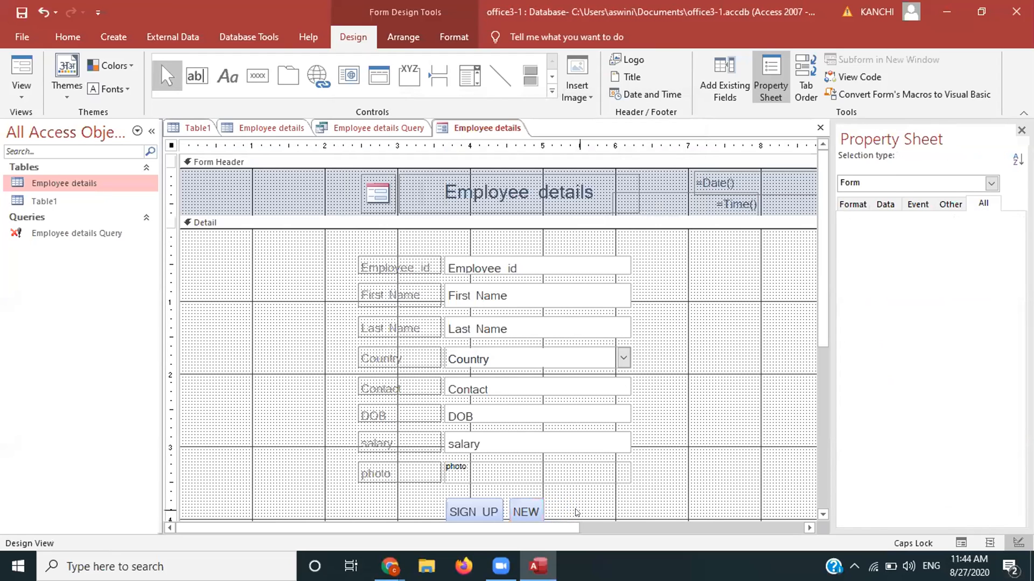
{"action": "left_click", "coordinate": [246, 74]}
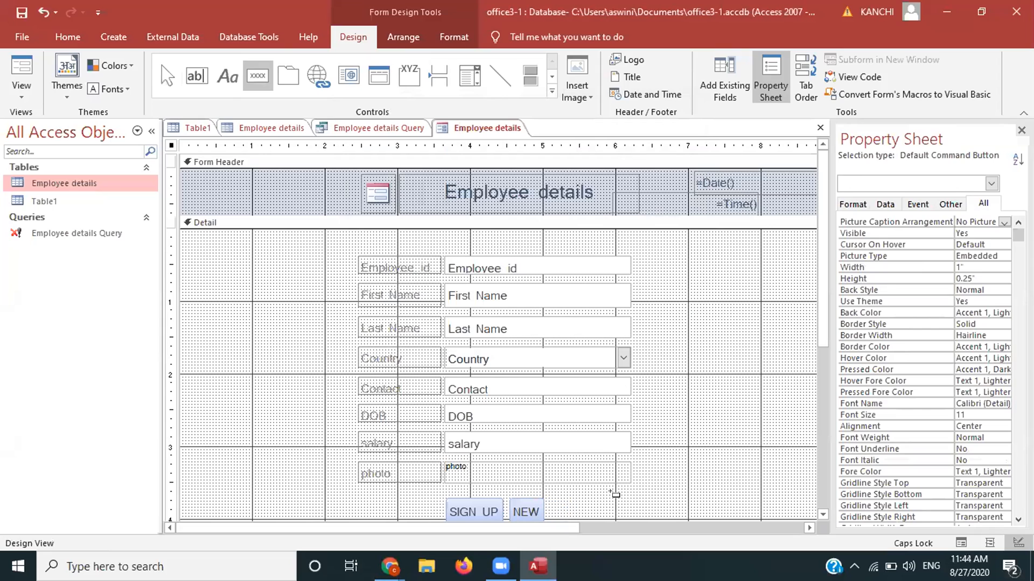
{"action": "left_click_drag", "start_coordinate": [614, 502], "coordinate": [630, 520]}
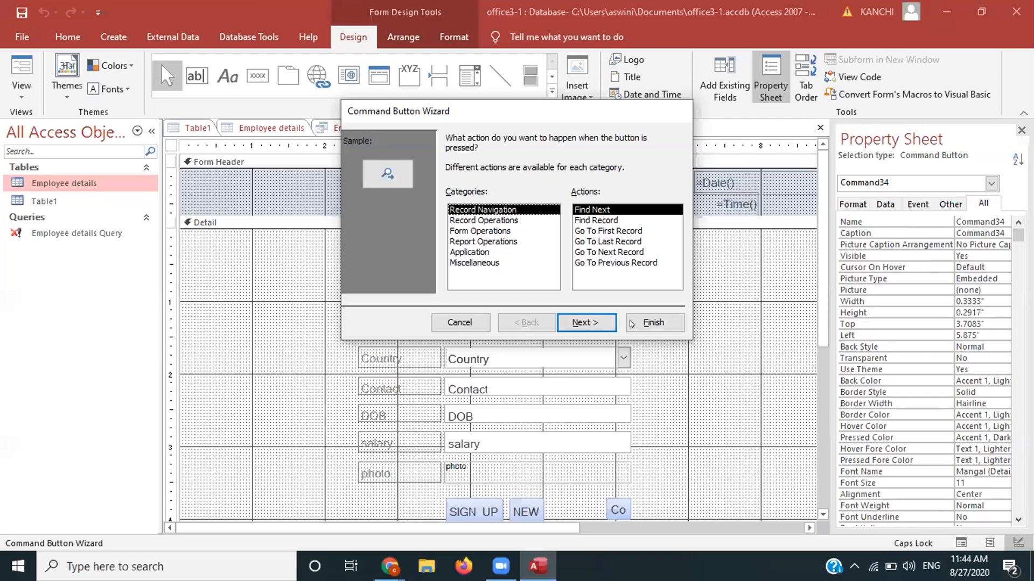
{"action": "left_click", "coordinate": [593, 321]}
{"action": "left_click", "coordinate": [593, 321]}
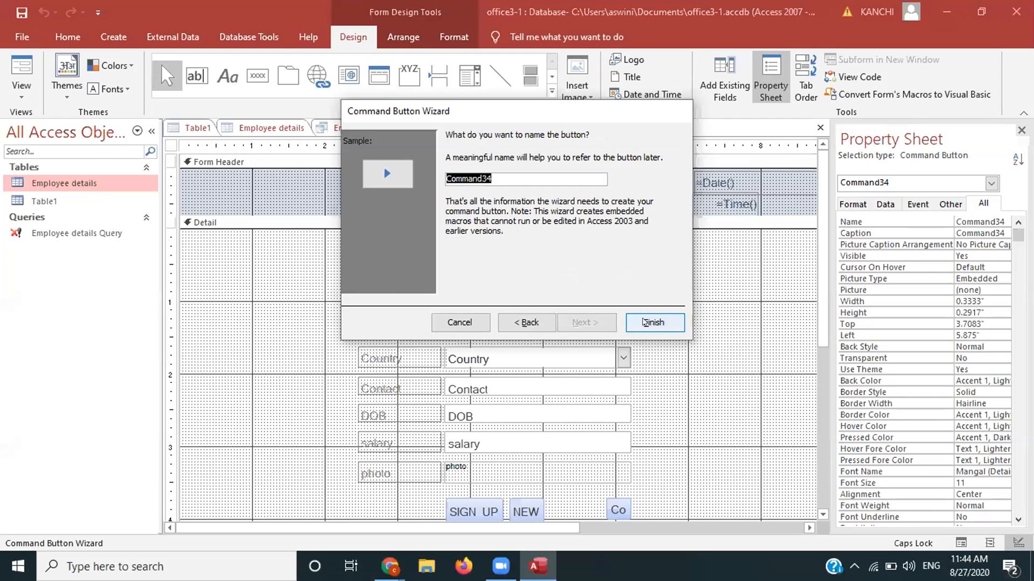
{"action": "left_click", "coordinate": [644, 322]}
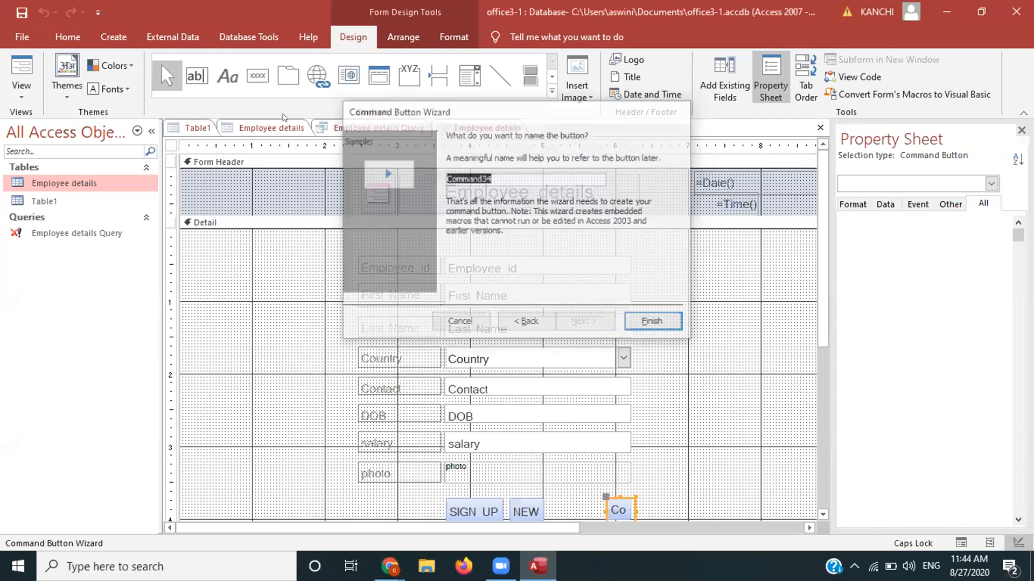
Step: Add a Go To Previous Record arrow picture button right of the next-record arrow
{"action": "left_click", "coordinate": [258, 75]}
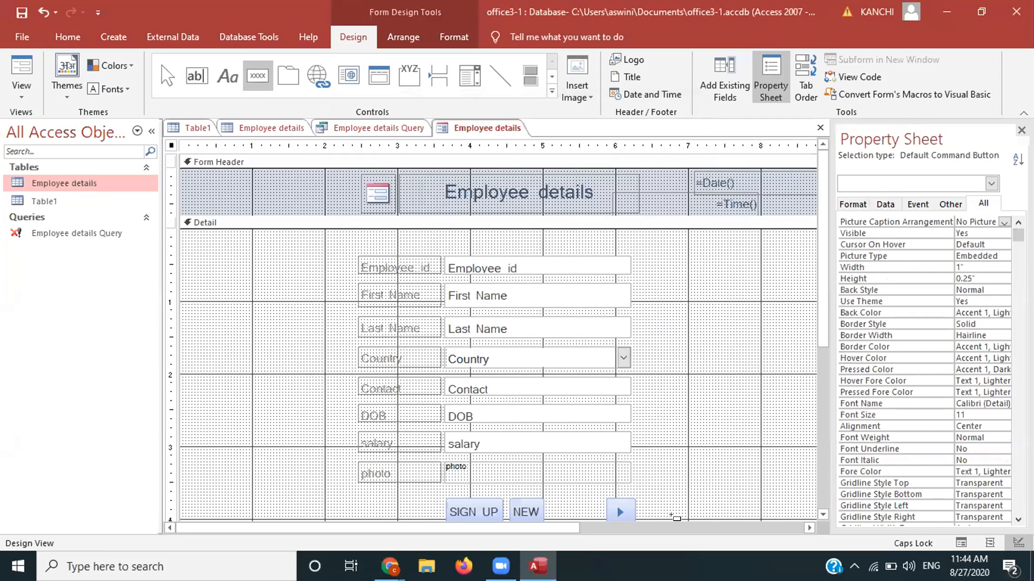
{"action": "left_click_drag", "start_coordinate": [666, 515], "coordinate": [655, 508]}
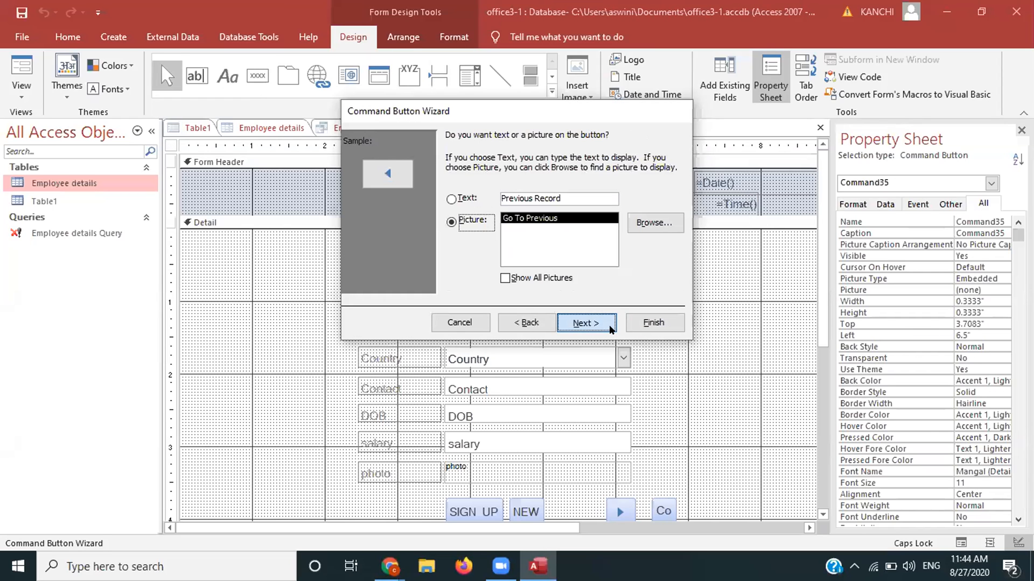
{"action": "key", "text": "Return"}
{"action": "left_click", "coordinate": [654, 322]}
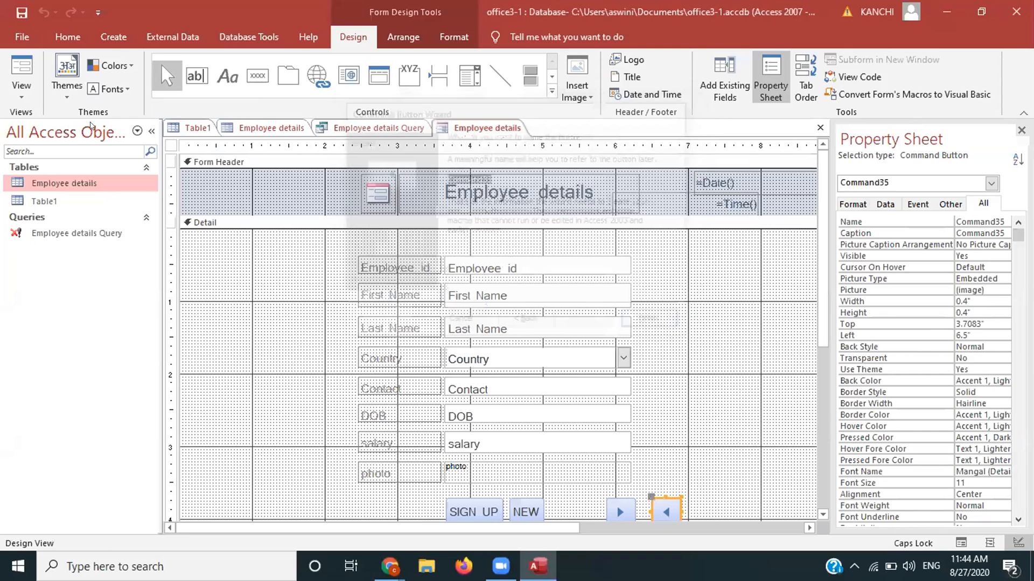
{"action": "left_click", "coordinate": [19, 92]}
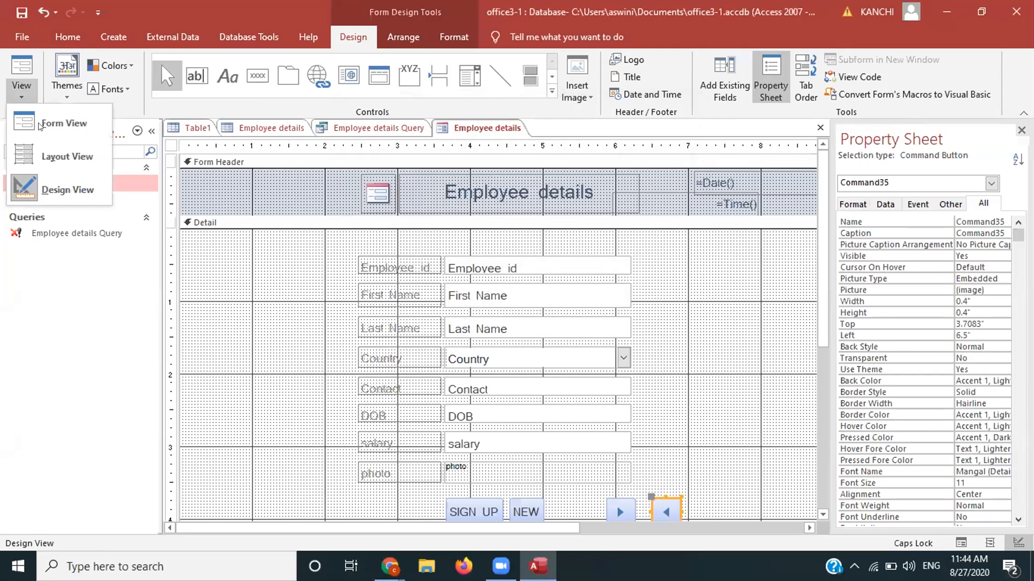
Step: Switch the Employee details form to Form View to show its record data
{"action": "left_click", "coordinate": [41, 125]}
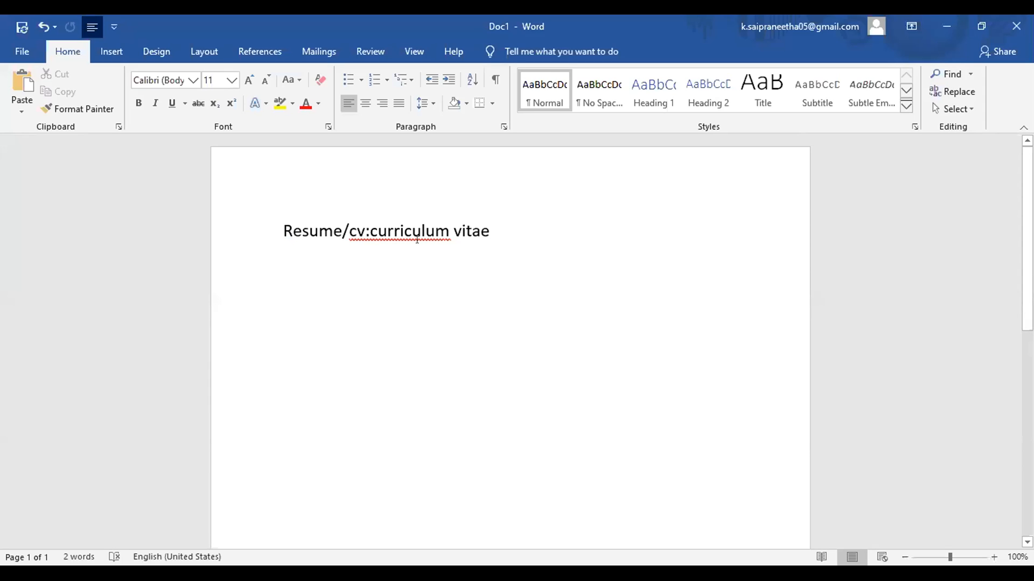
Step: Add 'how to create a resume and what are the fields you should use' below the title
{"action": "key", "text": "Return"}
{"action": "type", "text": "ho"}
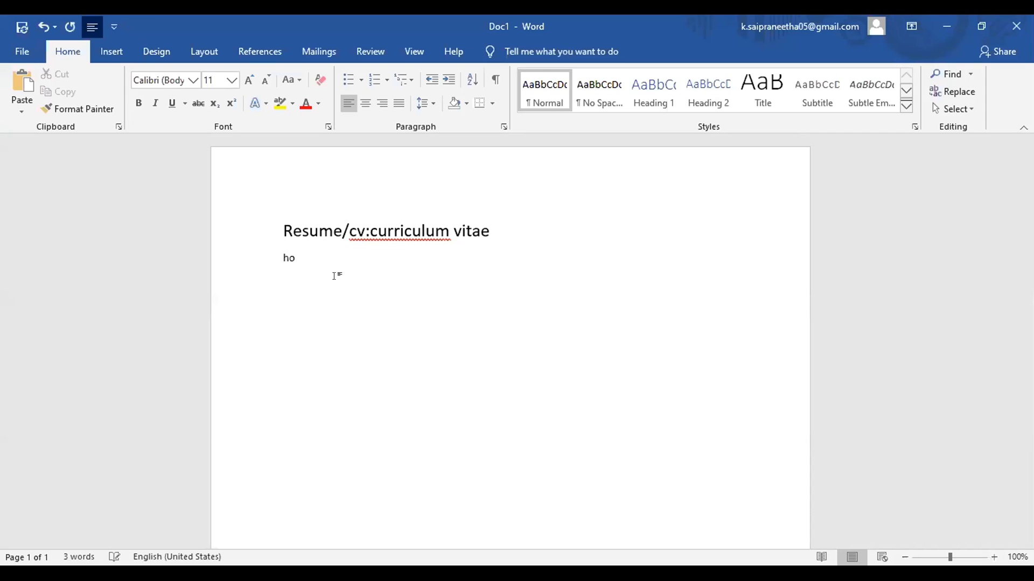
{"action": "type", "text": "w to create a resume and "}
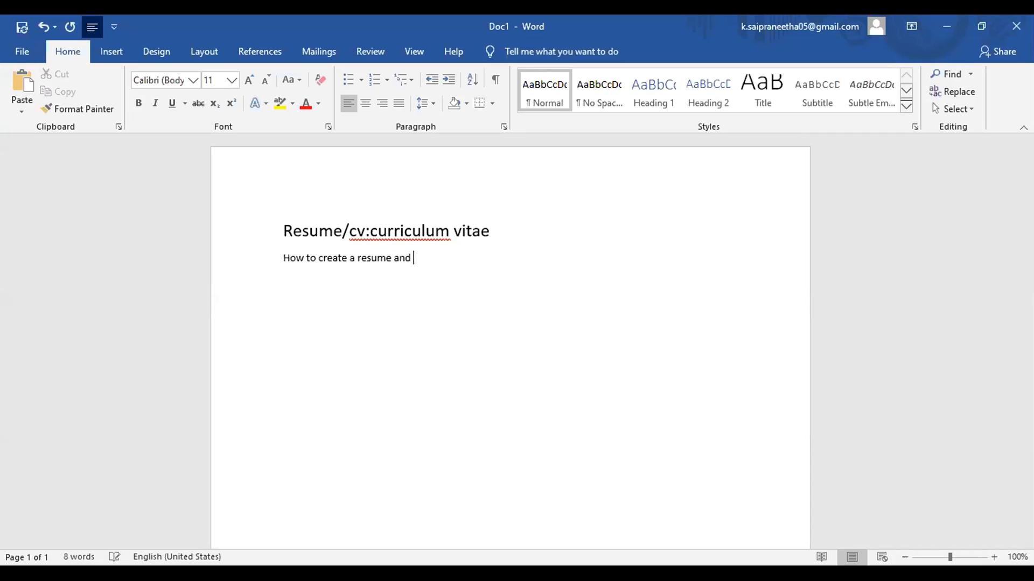
{"action": "type", "text": "what are t"}
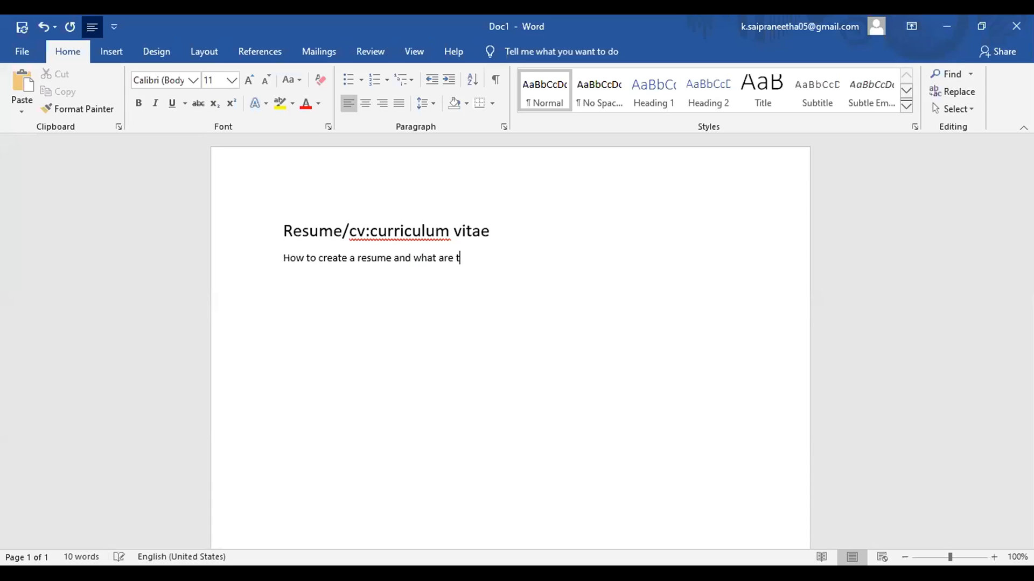
{"action": "type", "text": "he fields you should use"}
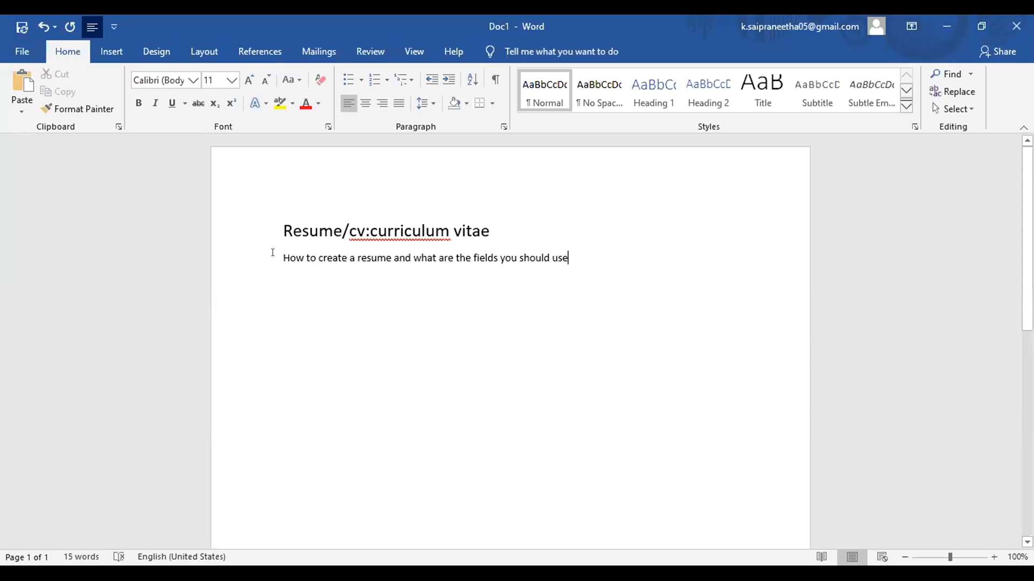
Step: Make the 'How to create a resume…' sentence size 14 and start a new paragraph beneath it
{"action": "double_click", "coordinate": [293, 258]}
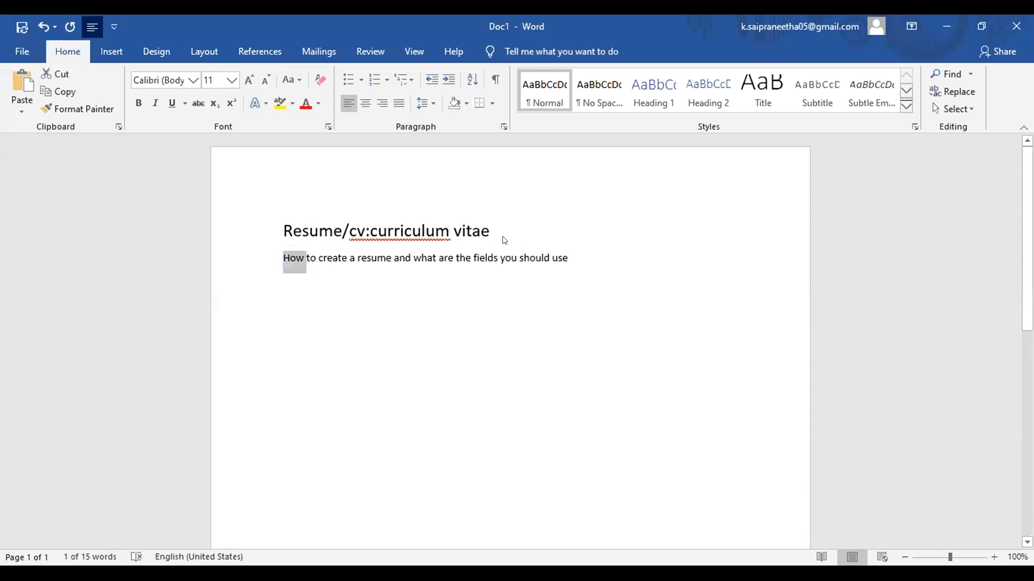
{"action": "double_click", "coordinate": [426, 258]}
{"action": "left_click_drag", "start_coordinate": [282, 258], "coordinate": [349, 259]}
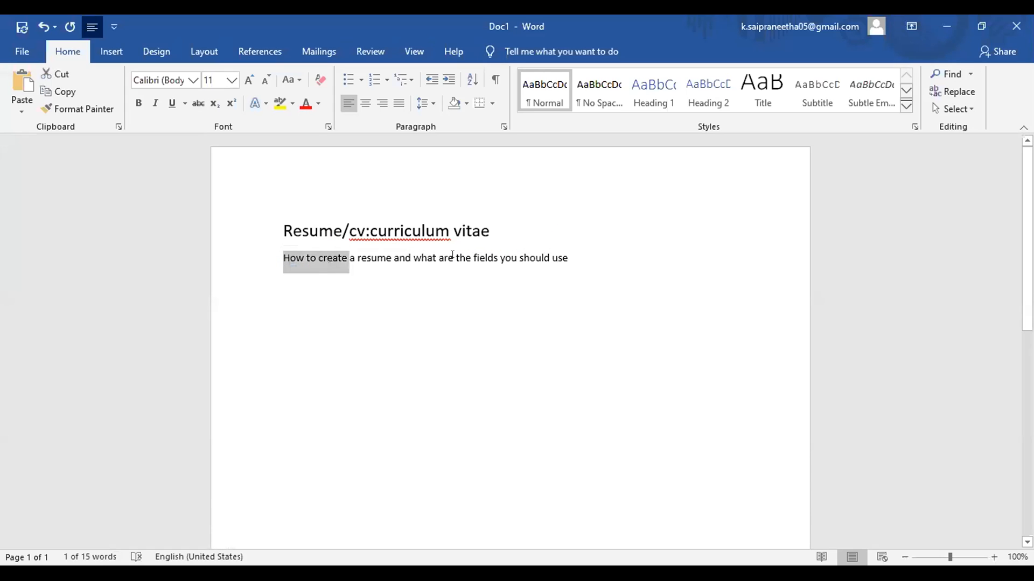
{"action": "left_click_drag", "start_coordinate": [452, 255], "coordinate": [551, 258]}
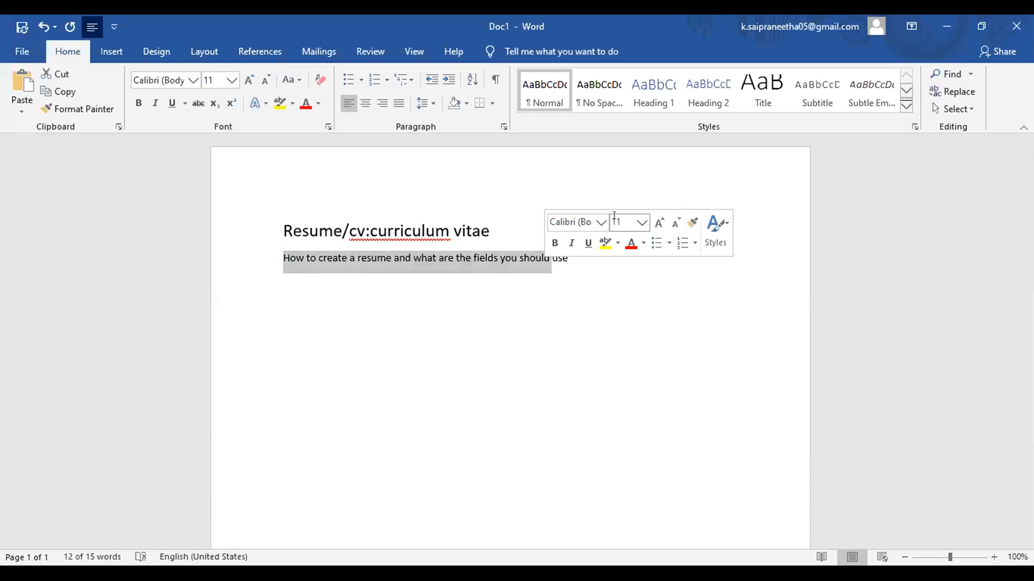
{"action": "left_click", "coordinate": [641, 222]}
{"action": "left_click", "coordinate": [644, 264]}
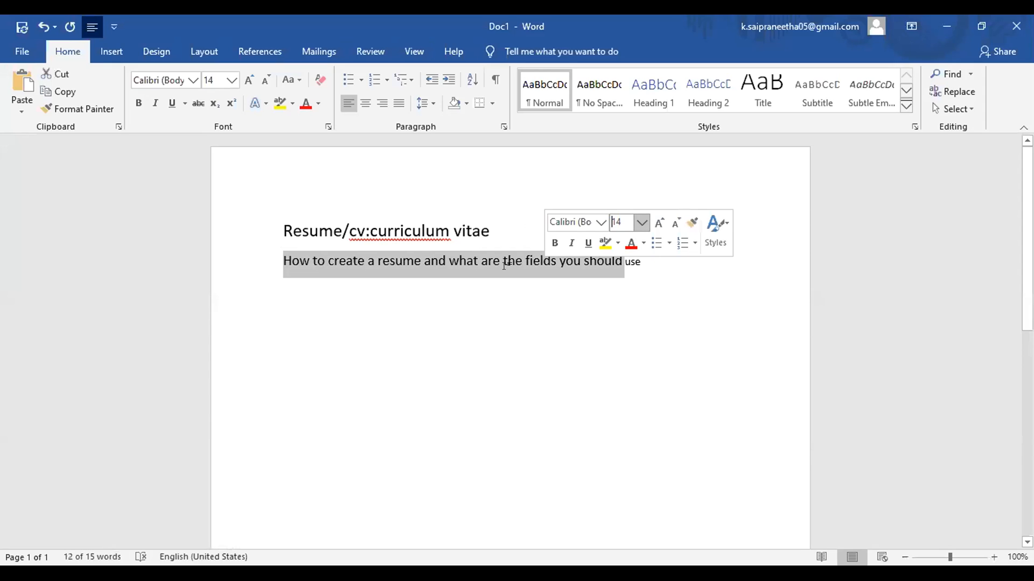
{"action": "left_click", "coordinate": [777, 499]}
{"action": "key", "text": "Return"}
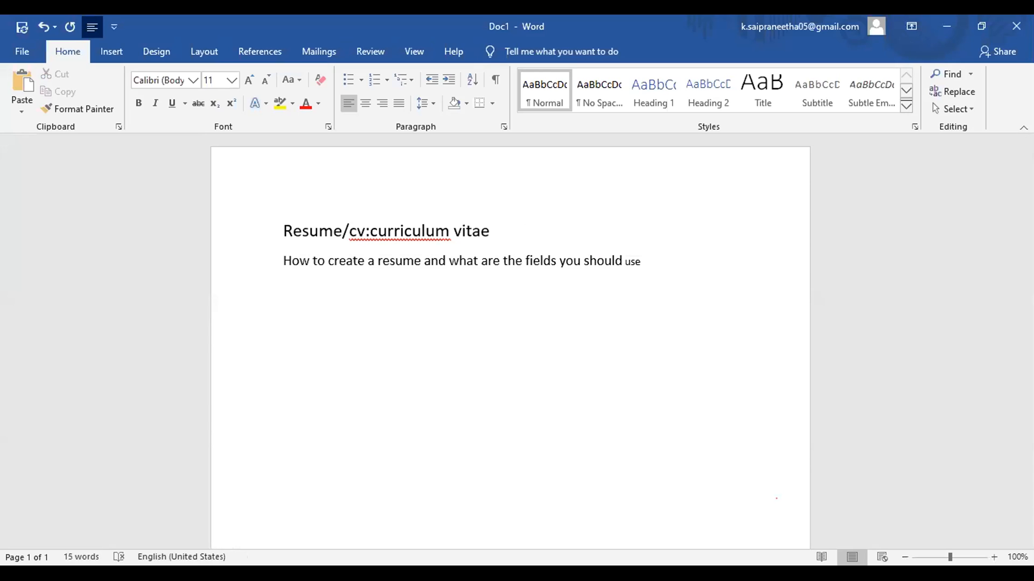
Step: List fields 1 contact information (size 14), 2.career objective and 3.educational qualification
{"action": "type", "text": "1"}
{"action": "type", "text": "contact information"}
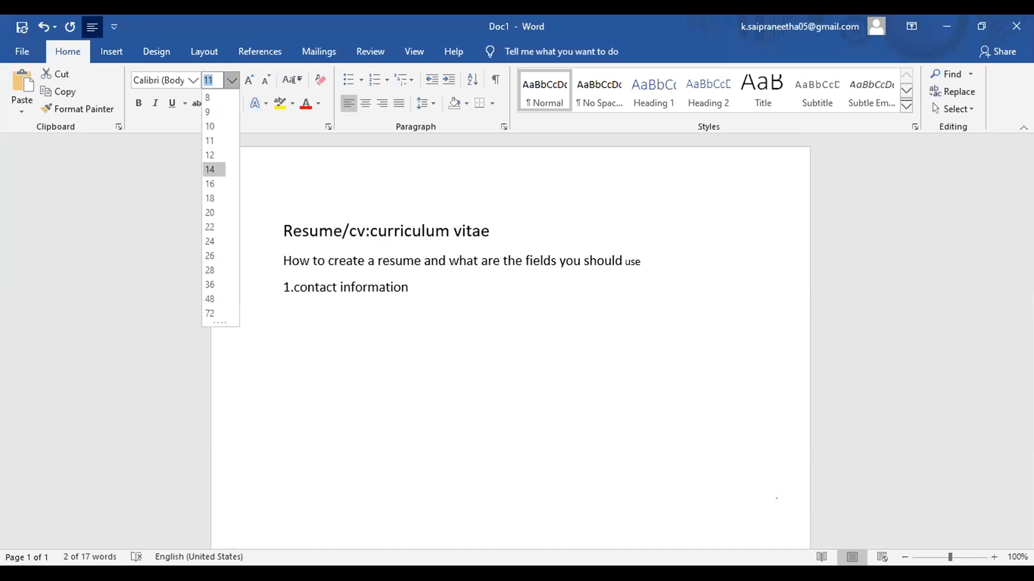
{"action": "left_click", "coordinate": [210, 169]}
{"action": "left_click", "coordinate": [419, 287]}
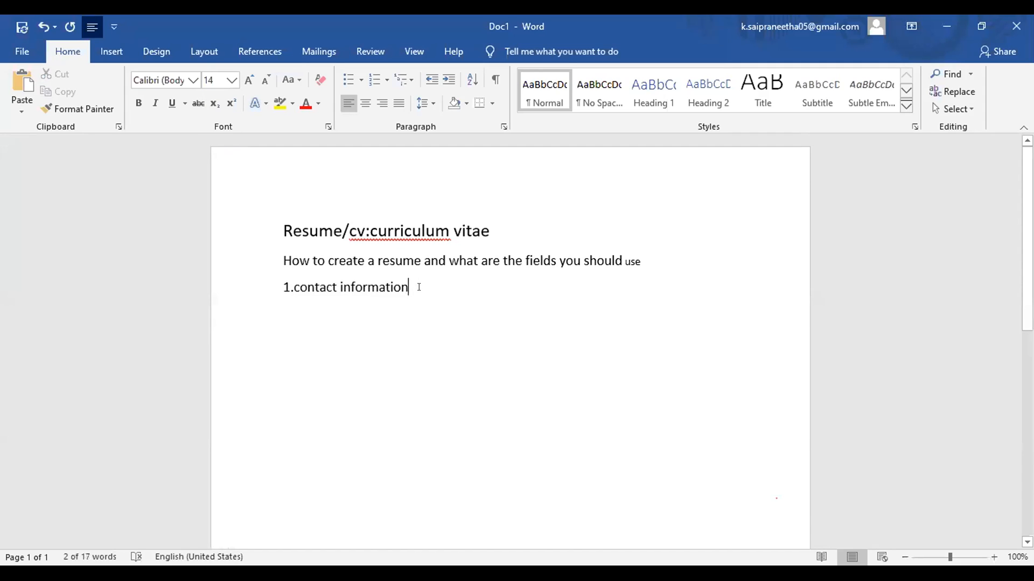
{"action": "key", "text": "Return"}
{"action": "type", "text": "2.career obje"}
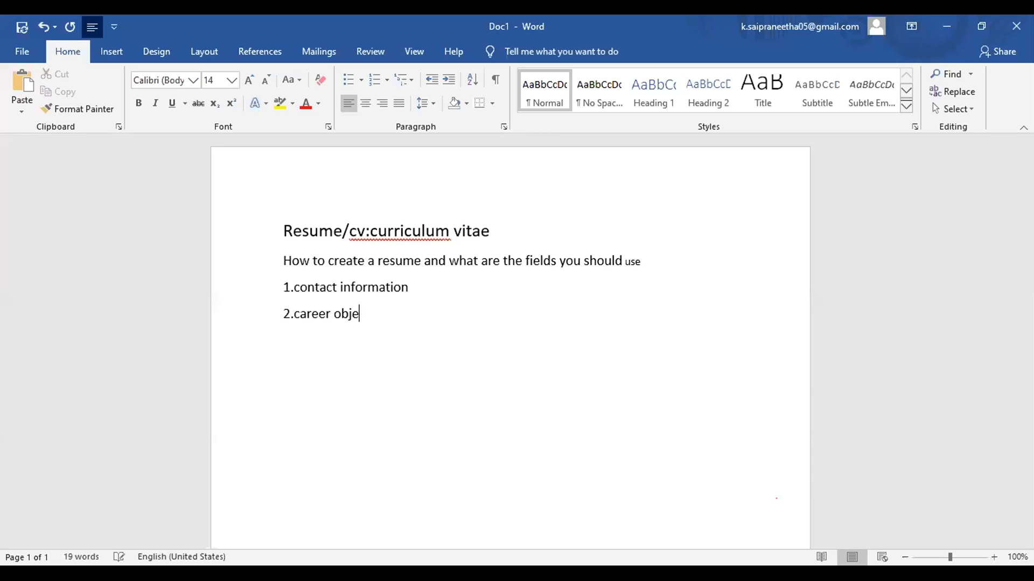
{"action": "type", "text": "ctive"}
{"action": "key", "text": "Return"}
{"action": "type", "text": "3.eucatio"}
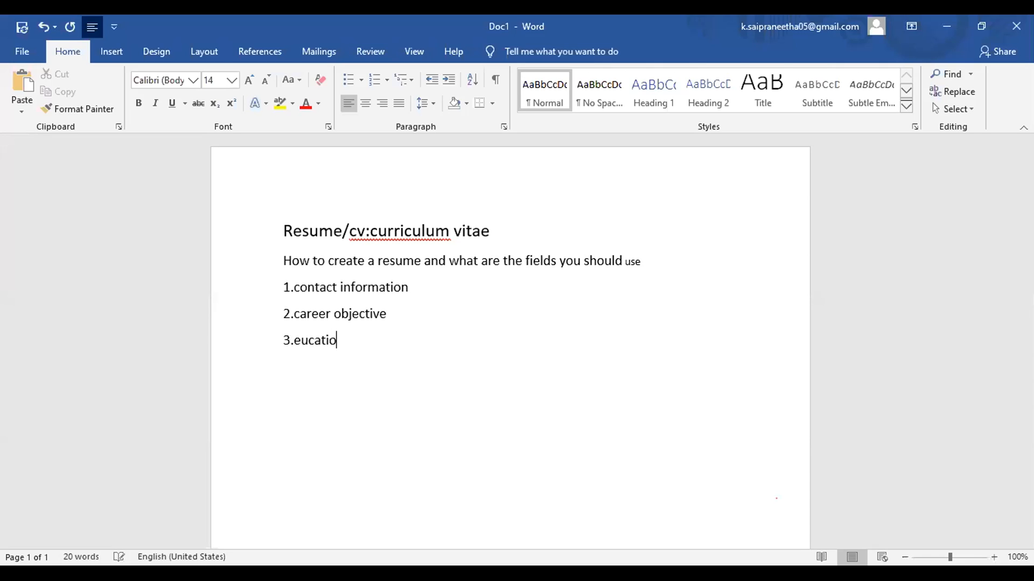
{"action": "type", "text": "nal qualificat"}
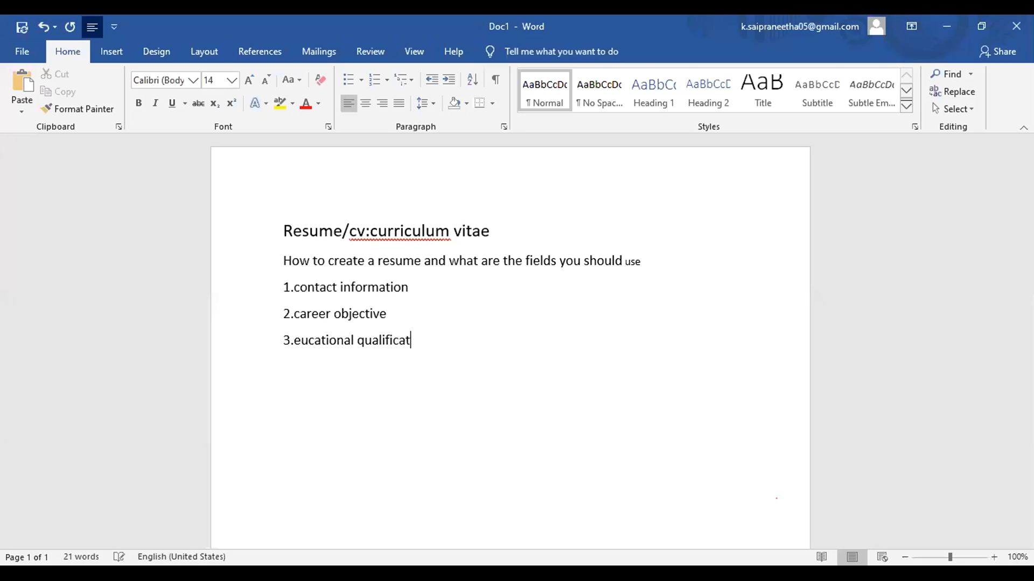
{"action": "type", "text": "ion"}
Step: Add 4.technical skills and 5.programming skills, then begin item 6
{"action": "type", "text": "4.tec"}
{"action": "type", "text": "hn"}
{"action": "type", "text": "i"}
{"action": "type", "text": "cal skills"}
{"action": "key", "text": "Return"}
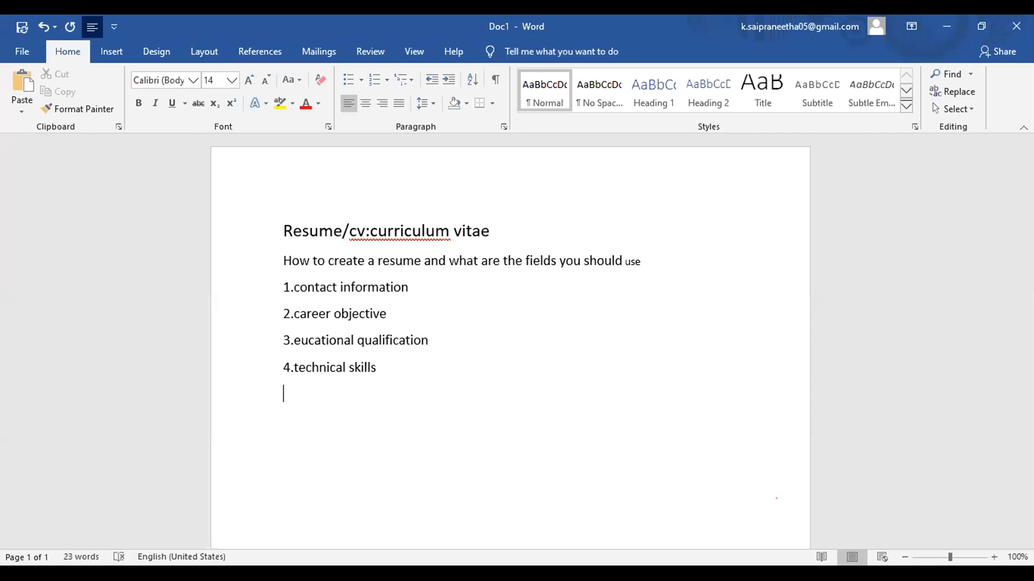
{"action": "type", "text": "5."}
{"action": "type", "text": "programming skill"}
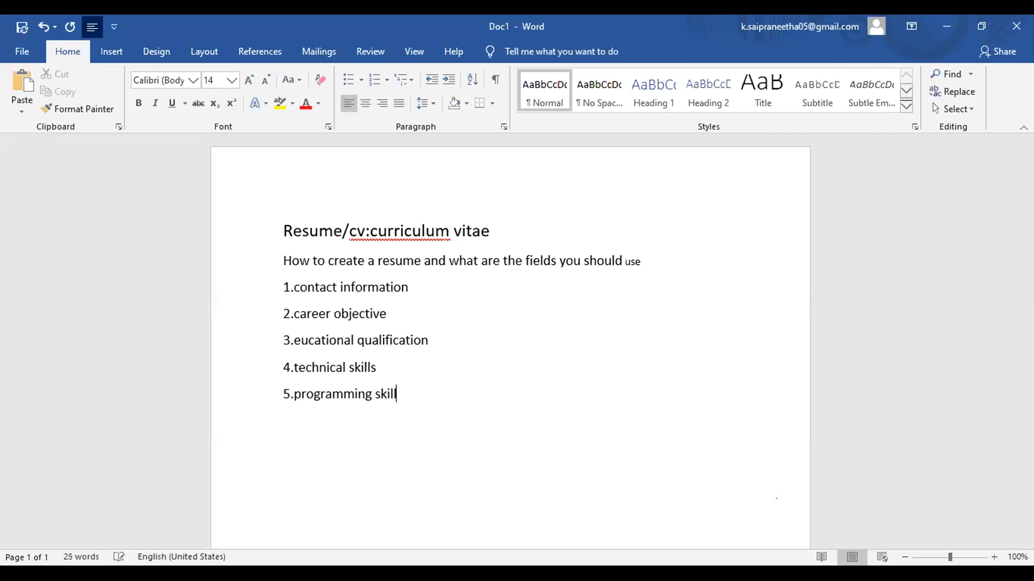
{"action": "type", "text": "s"}
{"action": "key", "text": "Return"}
{"action": "type", "text": "6"}
Step: Add list items 6.strengths, 7.achievements and 8.academic projects
{"action": "type", "text": "."}
{"action": "type", "text": "strengths"}
{"action": "key", "text": "Return"}
{"action": "type", "text": "7.ach"}
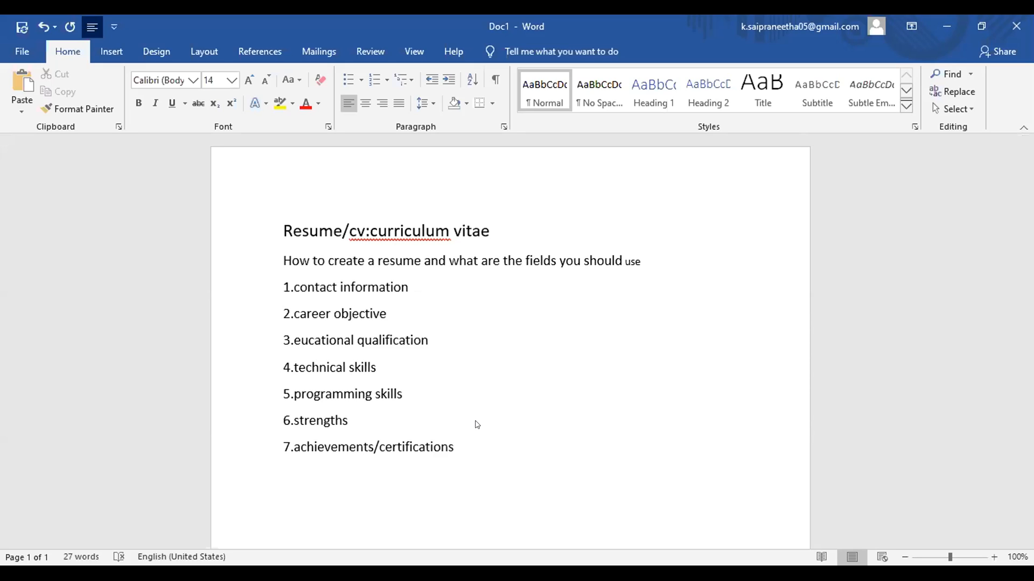
{"action": "key", "text": "Return"}
{"action": "type", "text": "8.academic project"}
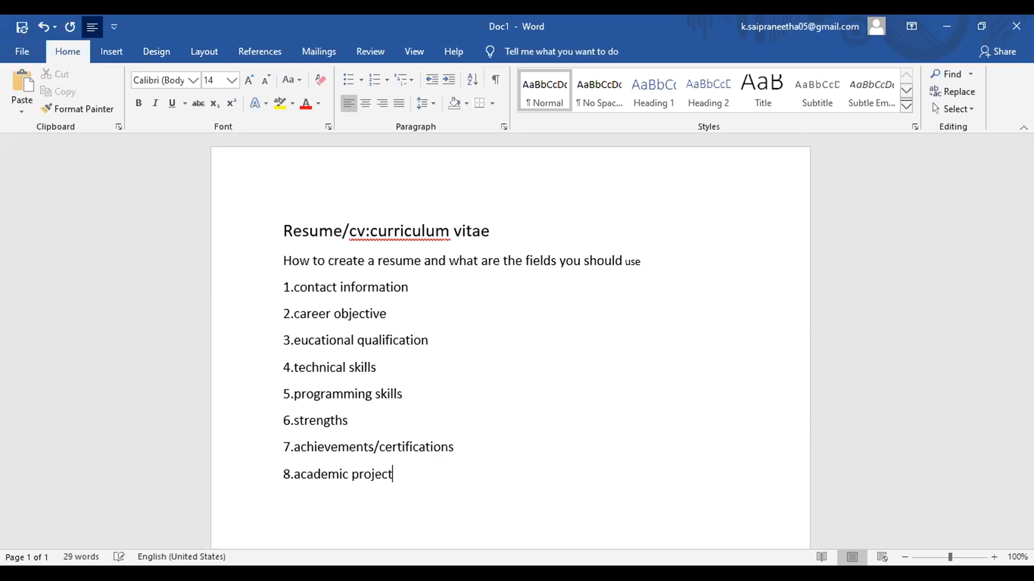
{"action": "type", "text": "s"}
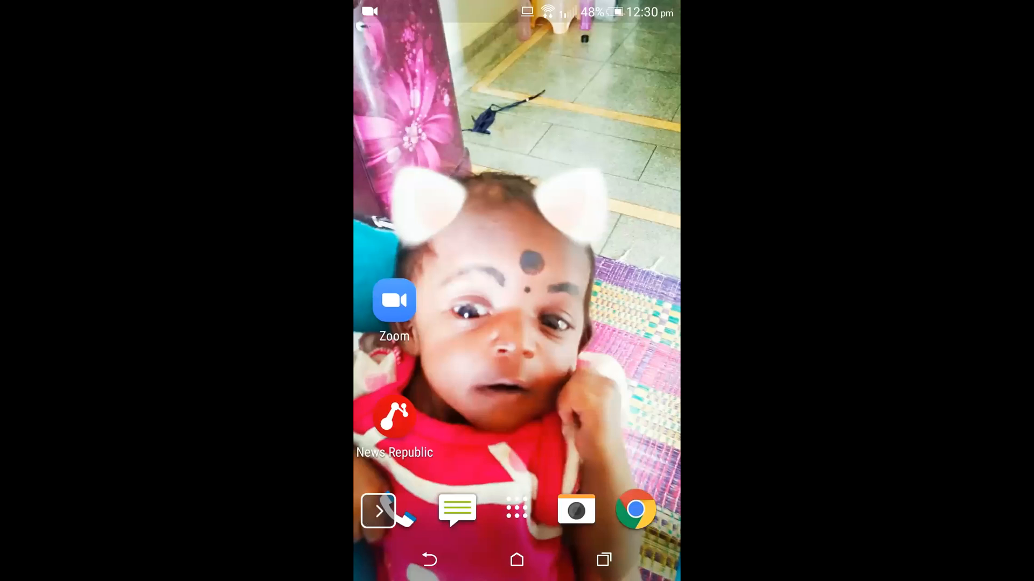
Step: Bring the Zoom meeting back to full screen from the phone's recent apps list
{"action": "left_click", "coordinate": [604, 559]}
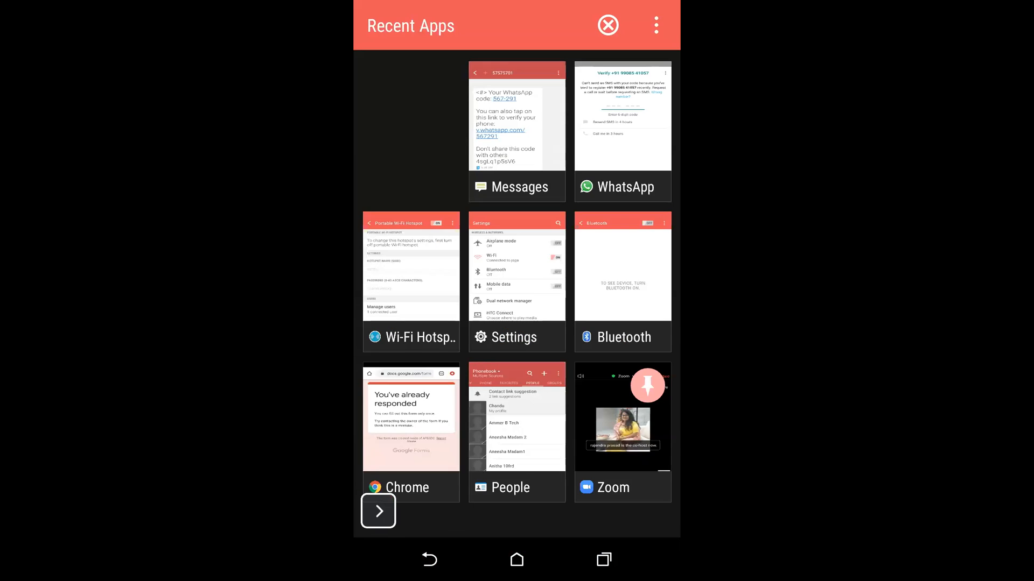
{"action": "left_click", "coordinate": [623, 425]}
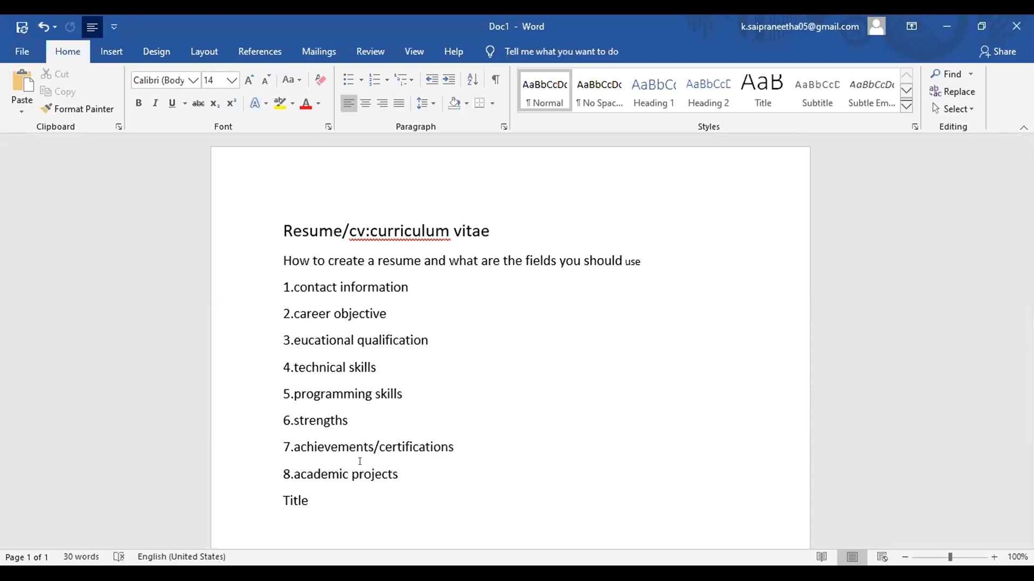
Step: List Duration, Description and Technology on separate lines under the academic projects Title
{"action": "type", "text": "d"}
{"action": "key", "text": "Return"}
{"action": "type", "text": "uration"}
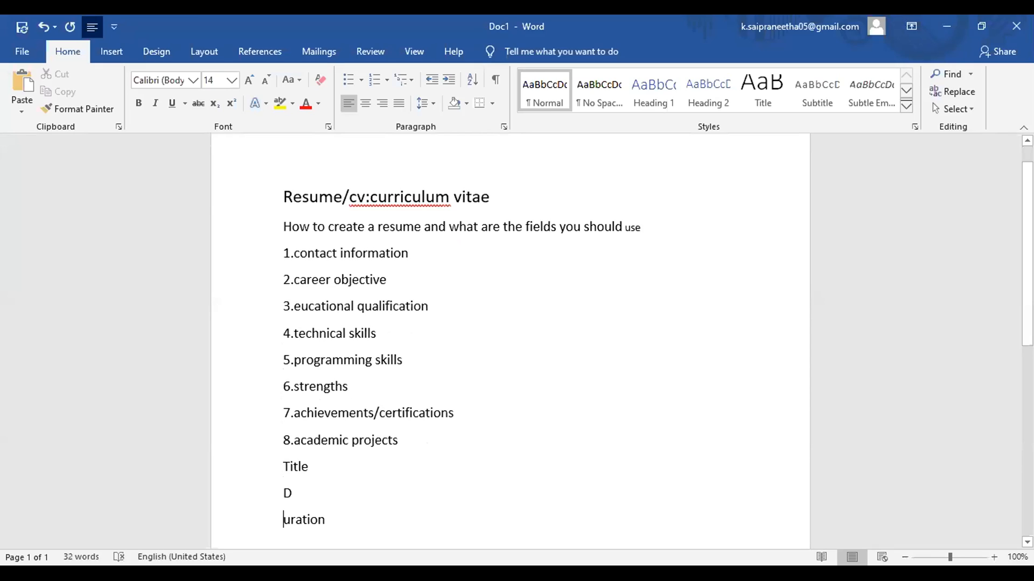
{"action": "key", "text": "BackSpace"}
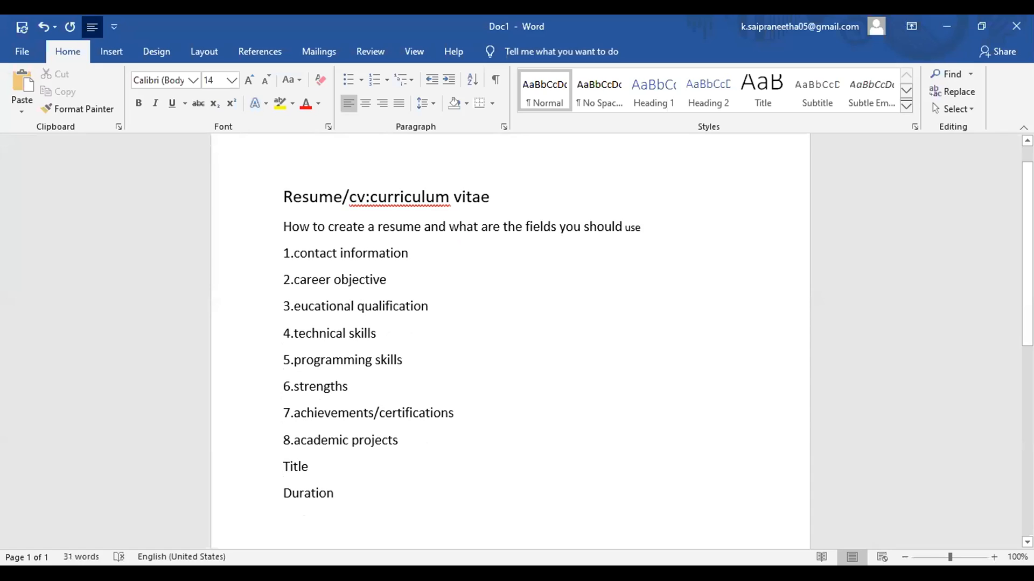
{"action": "type", "text": "dec"}
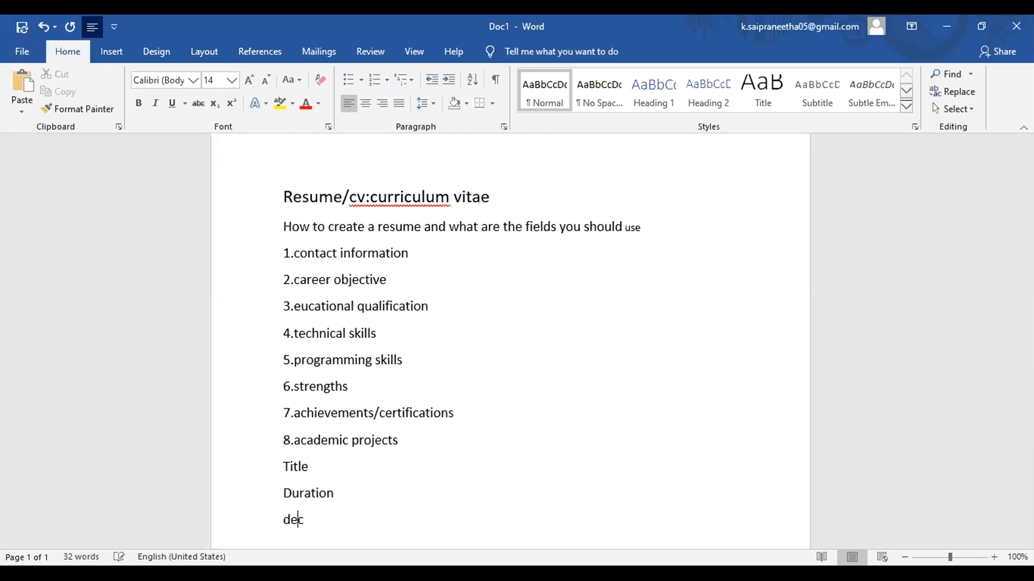
{"action": "key", "text": "Right"}
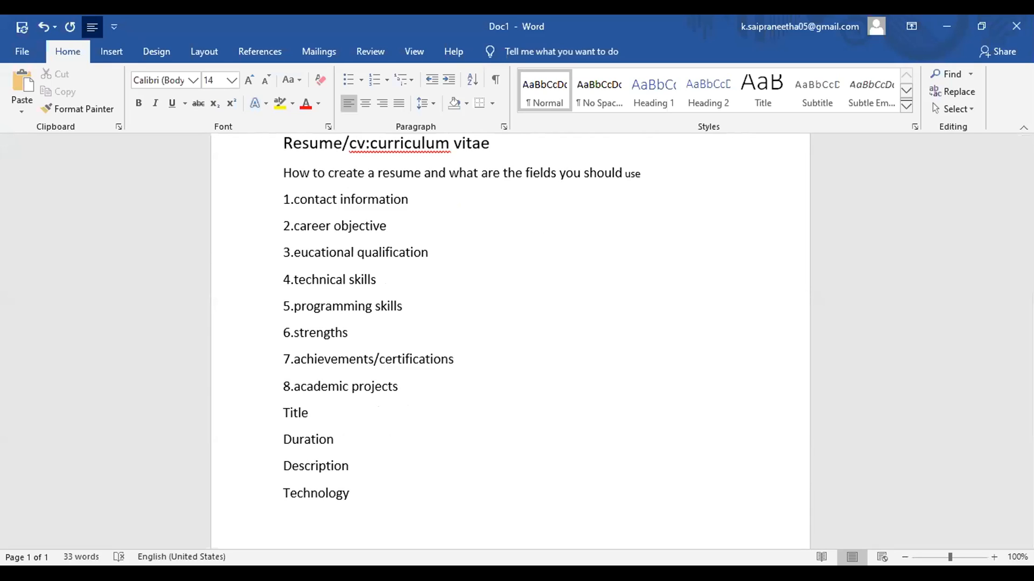
Step: Add the lines '9.personal details' and '10.declaration' below the project fields
{"action": "key", "text": "Return"}
{"action": "type", "text": "9.personal"}
{"action": "type", "text": "details"}
{"action": "key", "text": "Return"}
{"action": "type", "text": "10.declaration"}
{"action": "key", "text": "Return"}
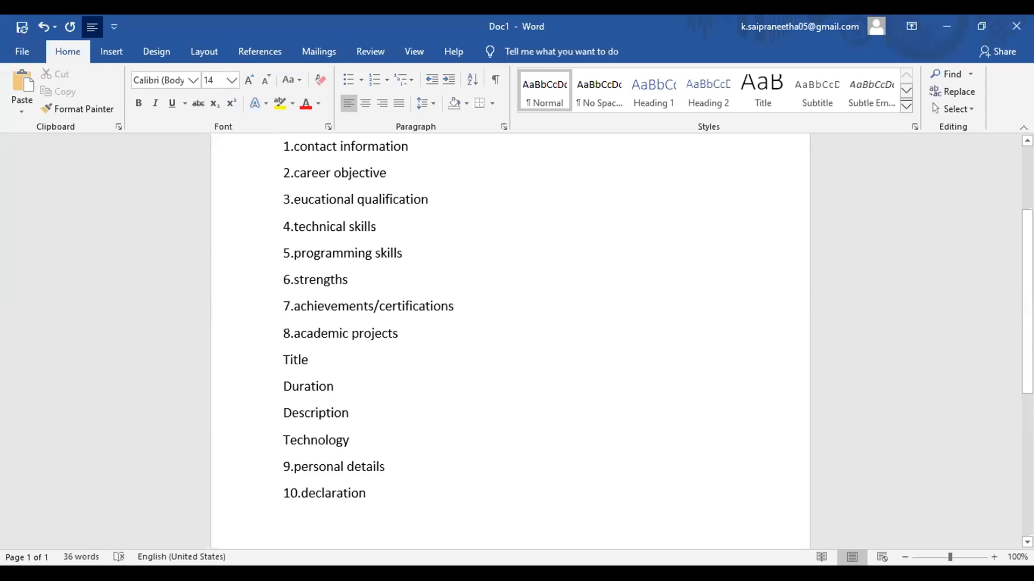
{"action": "scroll", "coordinate": [510, 340], "scroll_direction": "up", "scroll_amount": 3}
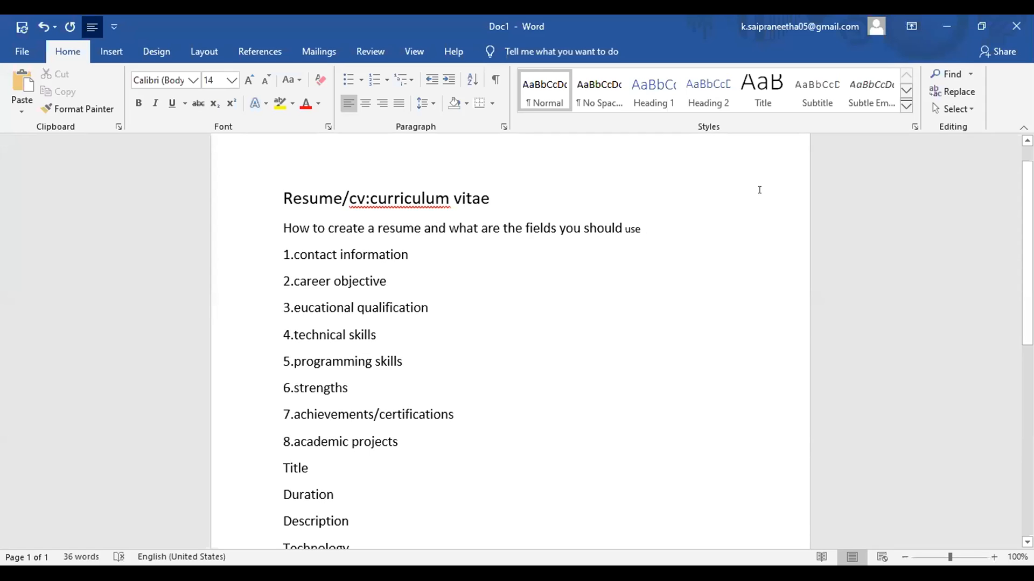
{"action": "scroll", "coordinate": [1028, 253], "scroll_direction": "down", "scroll_amount": 1}
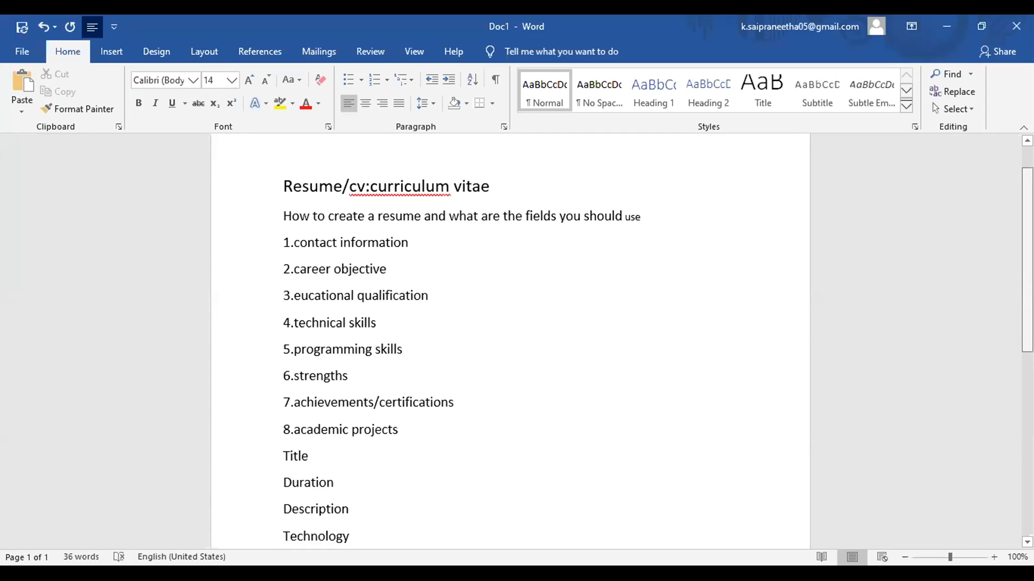
{"action": "scroll", "coordinate": [510, 339], "scroll_direction": "down", "scroll_amount": 1}
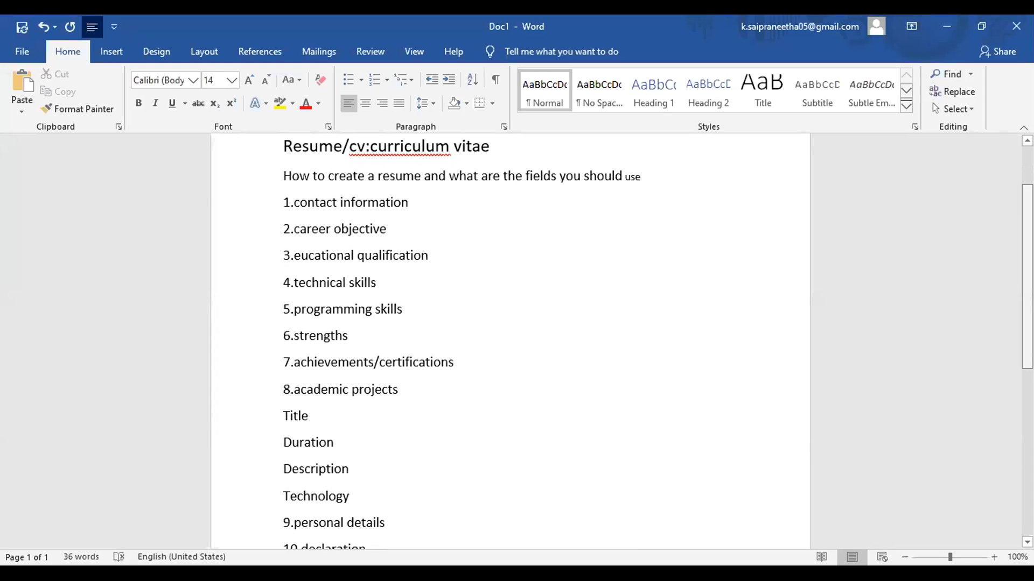
{"action": "scroll", "coordinate": [510, 339], "scroll_direction": "down", "scroll_amount": 1}
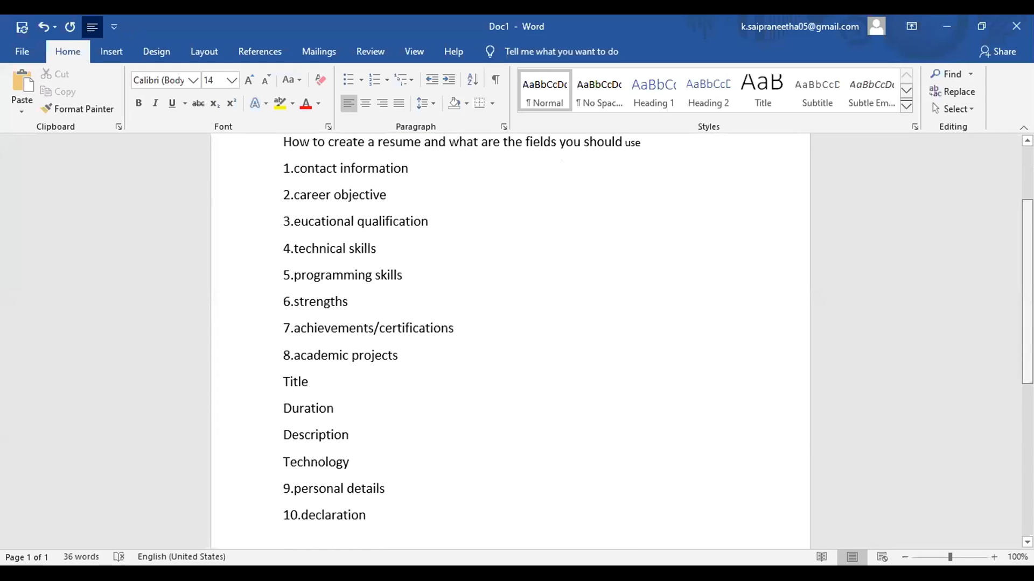
{"action": "scroll", "coordinate": [510, 339], "scroll_direction": "down", "scroll_amount": 1}
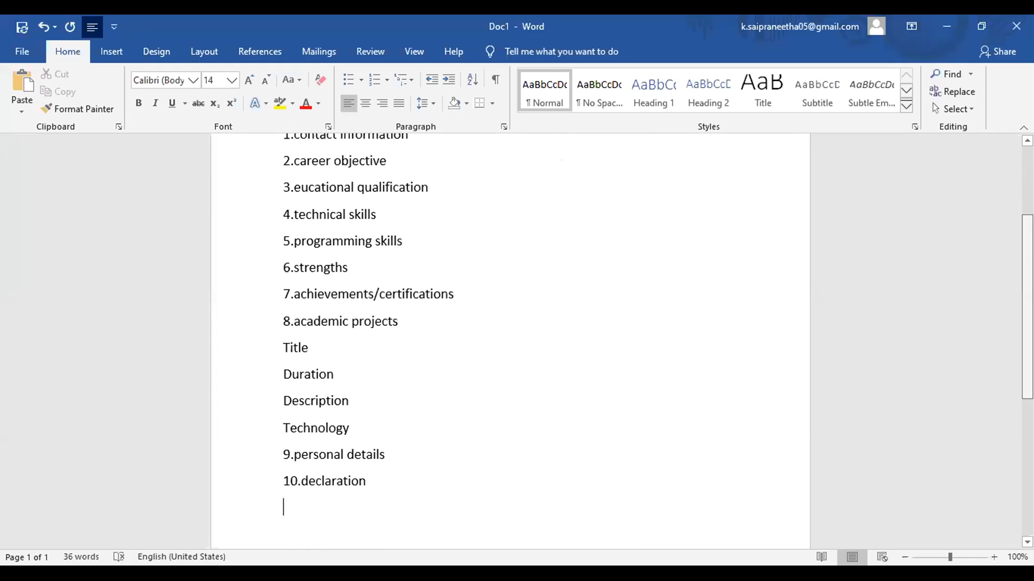
{"action": "scroll", "coordinate": [510, 339], "scroll_direction": "down", "scroll_amount": 1}
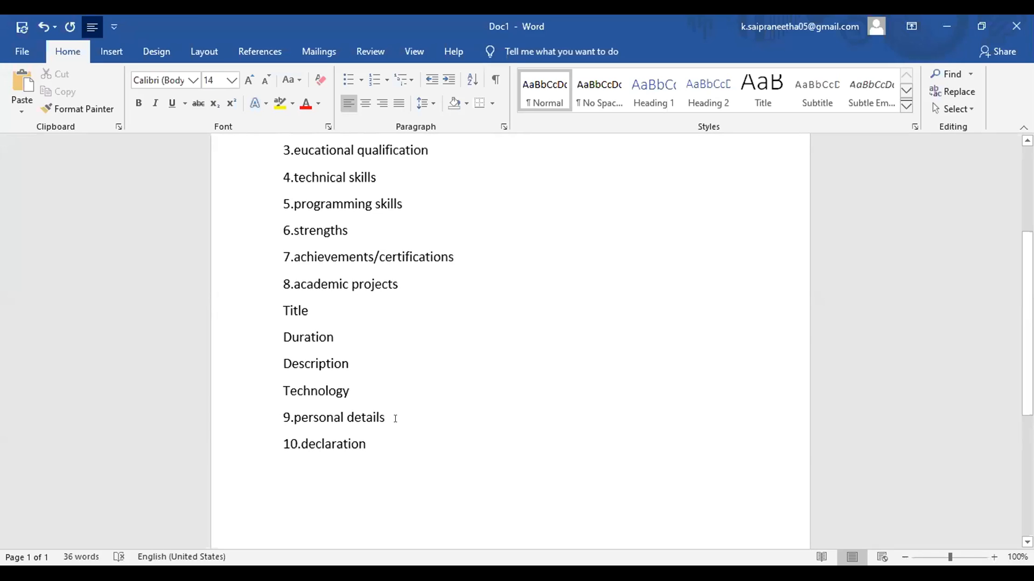
{"action": "scroll", "coordinate": [510, 339], "scroll_direction": "up", "scroll_amount": 1}
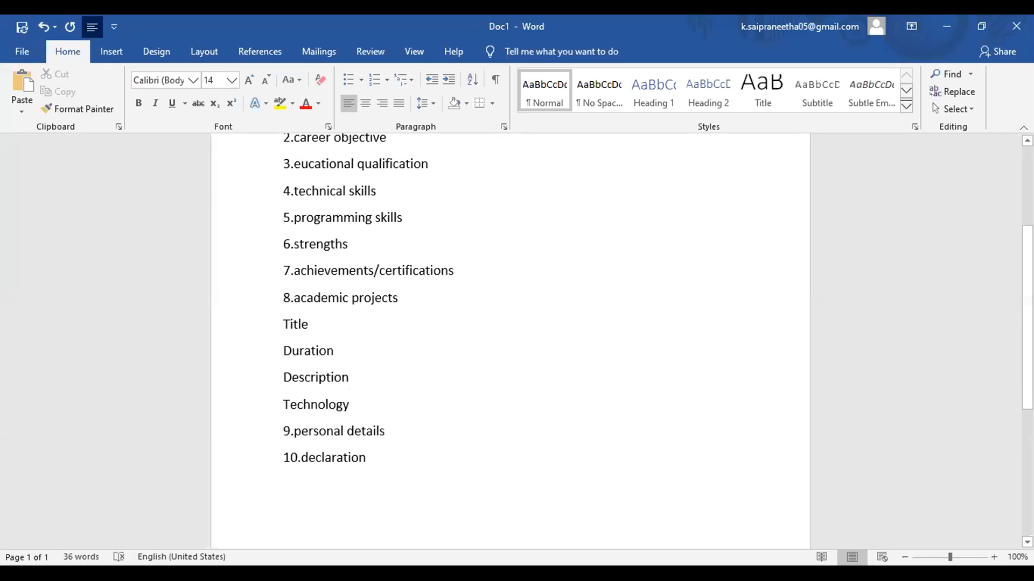
Step: Add blank lines down to page 2 and type 'resume' at its top
{"action": "key", "text": "Return"}
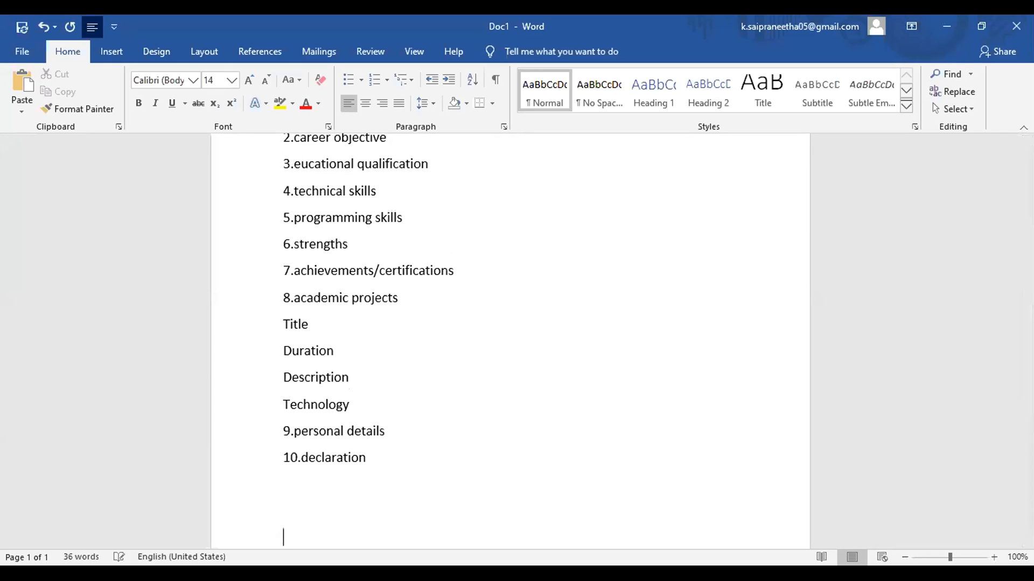
{"action": "key", "text": "Return"}
{"action": "key", "text": "Return"}
{"action": "key", "text": "Return"}
{"action": "key", "text": "Return"}
{"action": "key", "text": "Return"}
{"action": "key", "text": "Return"}
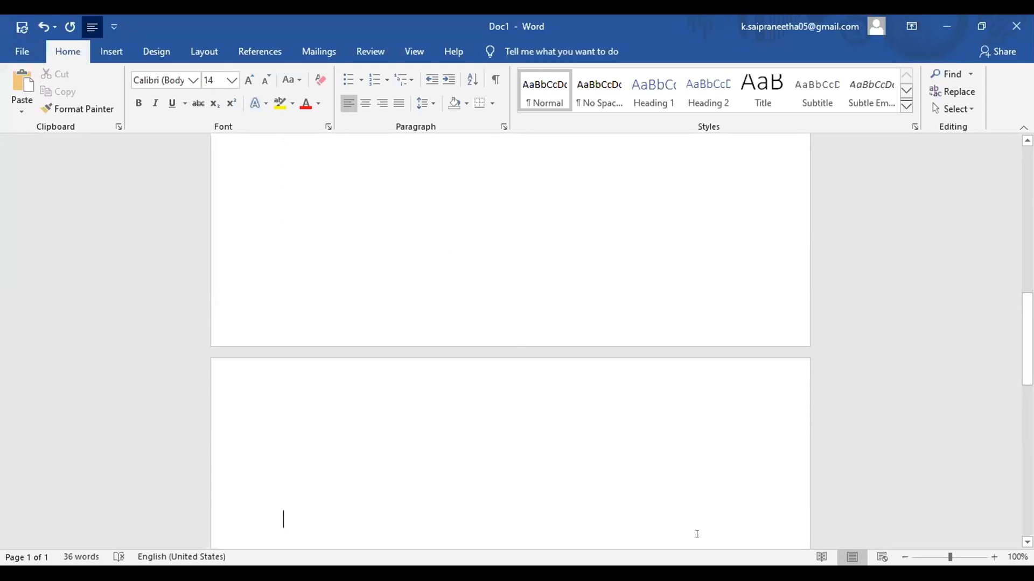
{"action": "key", "text": "Return"}
{"action": "key", "text": "Return"}
{"action": "left_click", "coordinate": [489, 348]}
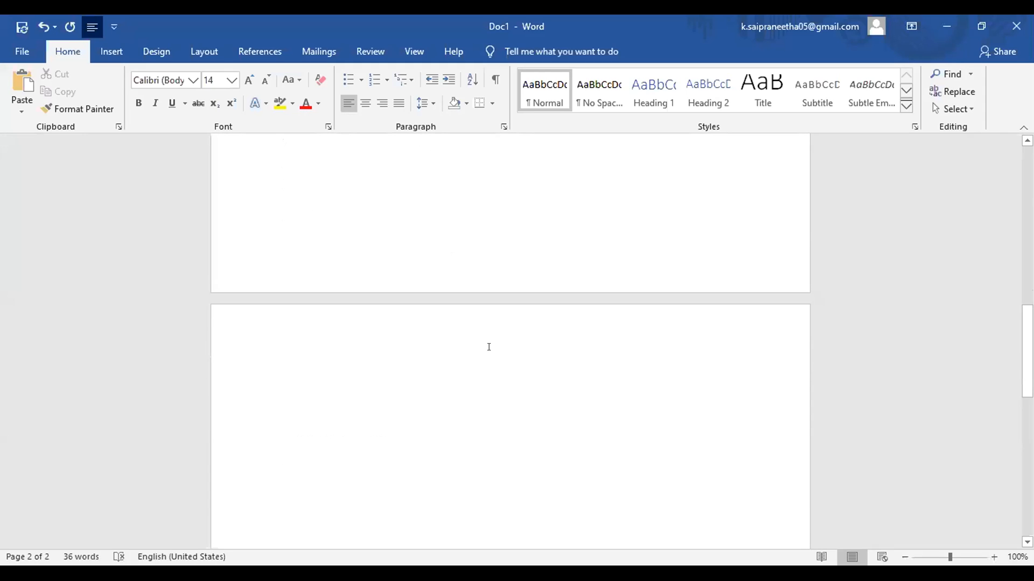
{"action": "type", "text": "resume"}
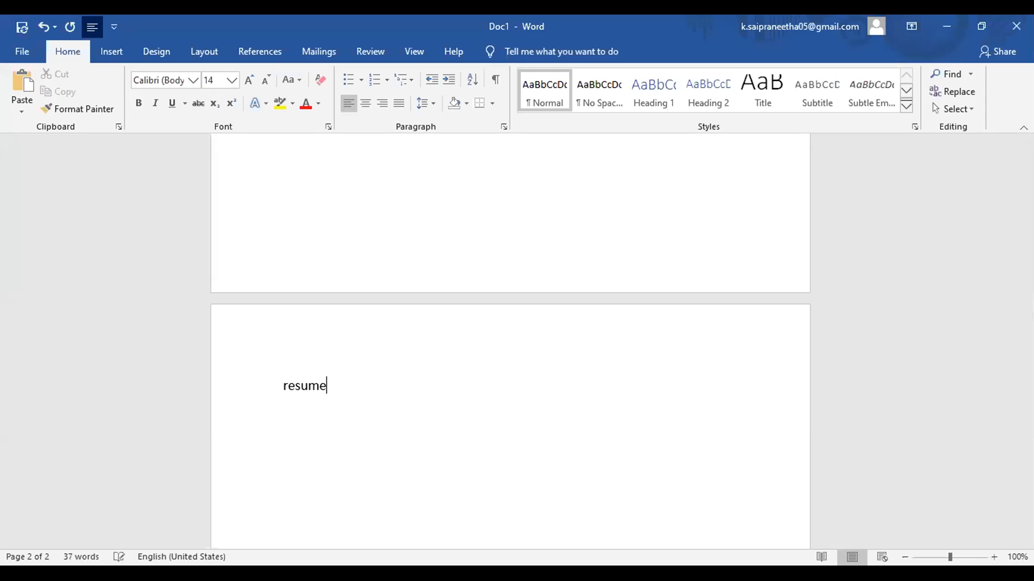
{"action": "key", "text": "Return"}
Step: Centre the Resume heading and left-align the new line beneath it
{"action": "left_click_drag", "start_coordinate": [283, 385], "coordinate": [334, 387]}
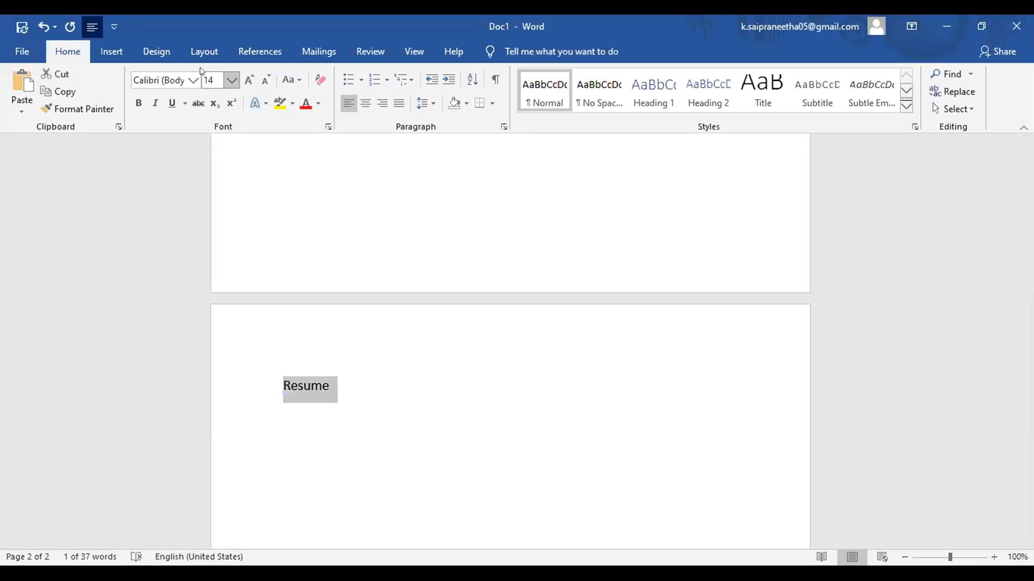
{"action": "left_click", "coordinate": [358, 102]}
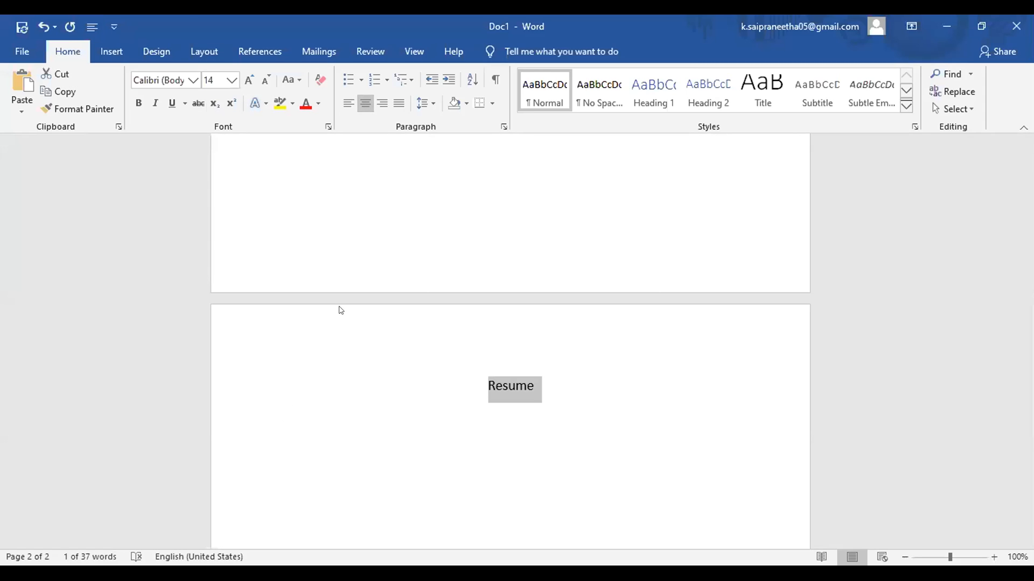
{"action": "left_click", "coordinate": [549, 396]}
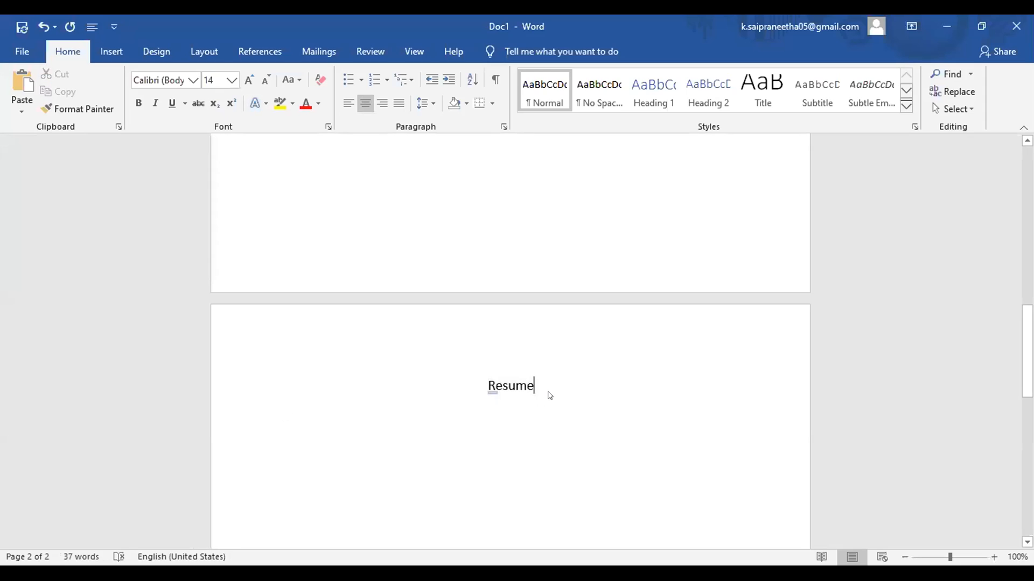
{"action": "key", "text": "Return"}
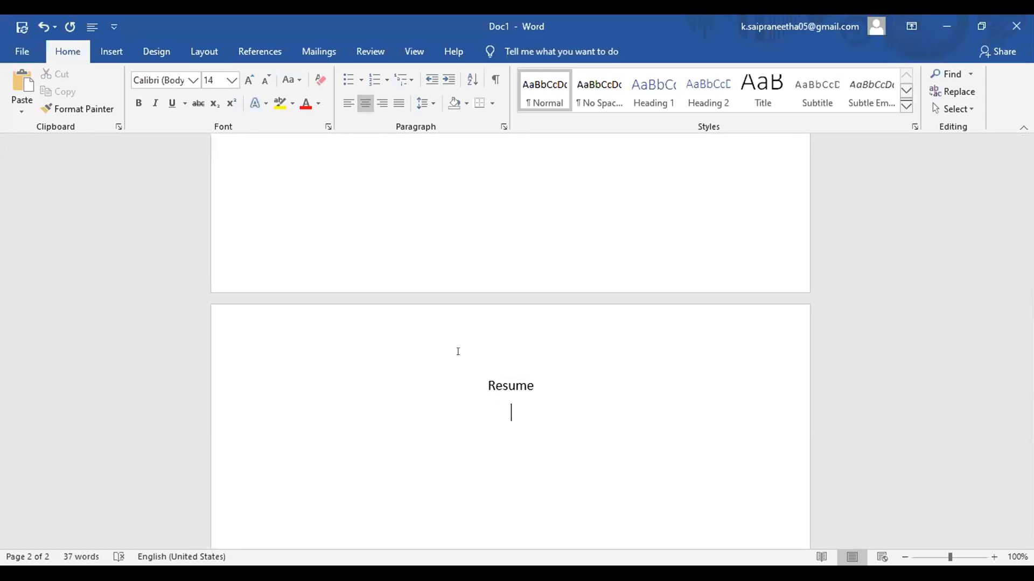
{"action": "left_click", "coordinate": [345, 103]}
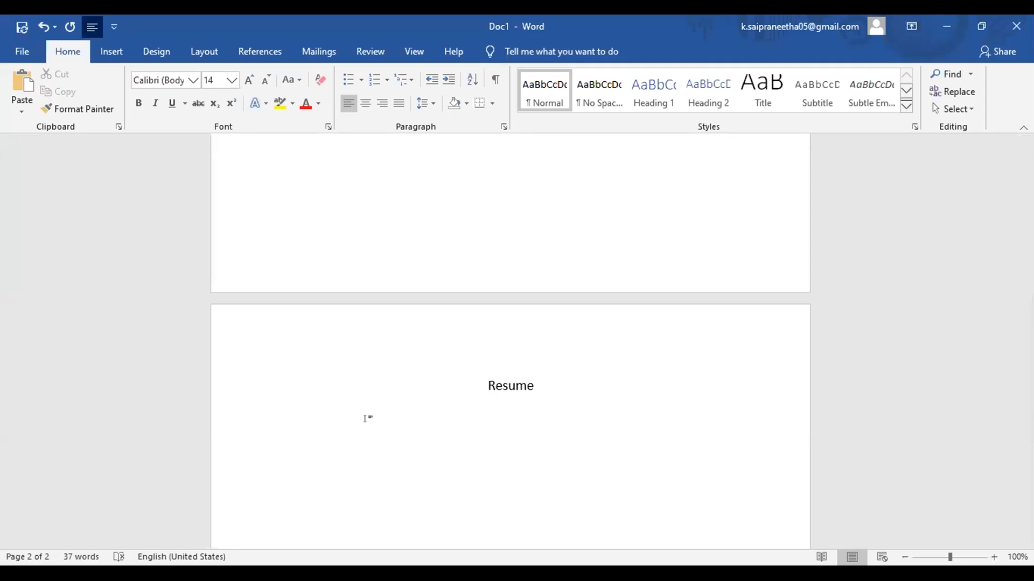
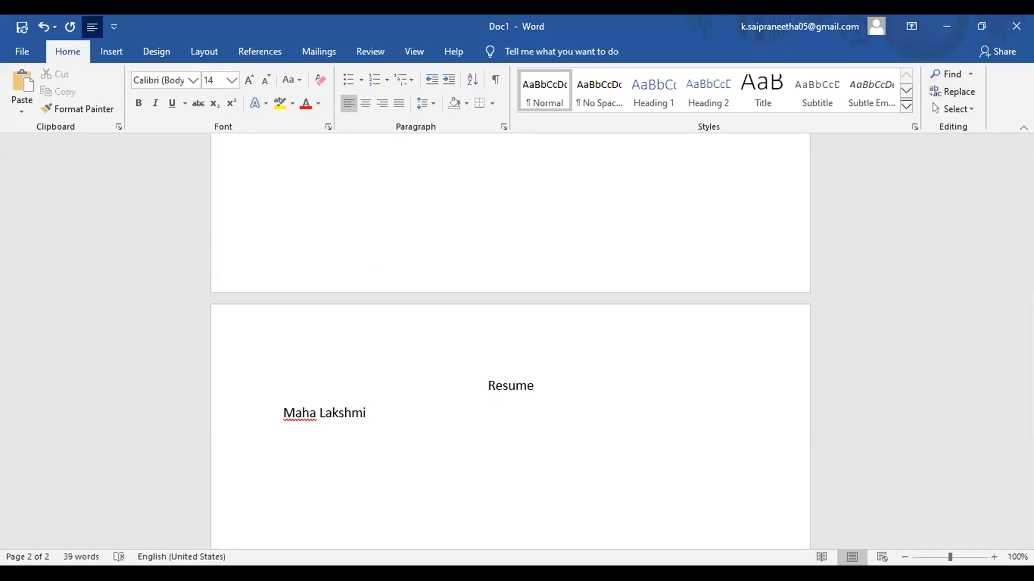
Step: Type the candidate's name and an 'e-mail:' line with their e-mail address
{"action": "type", "text": "e-mai"}
{"action": "type", "text": "l"}
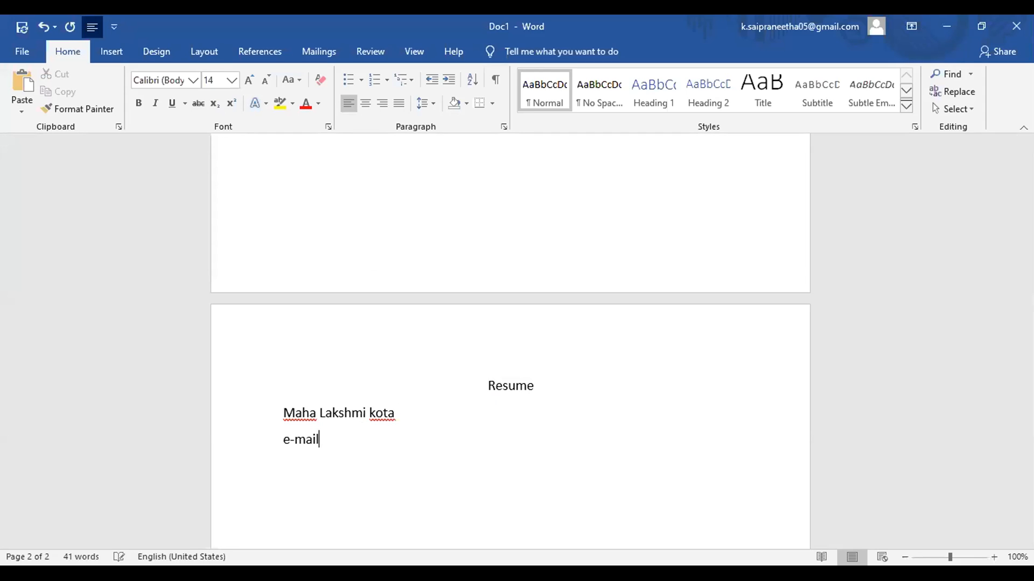
{"action": "type", "text": "-"}
{"action": "key", "text": "BackSpace"}
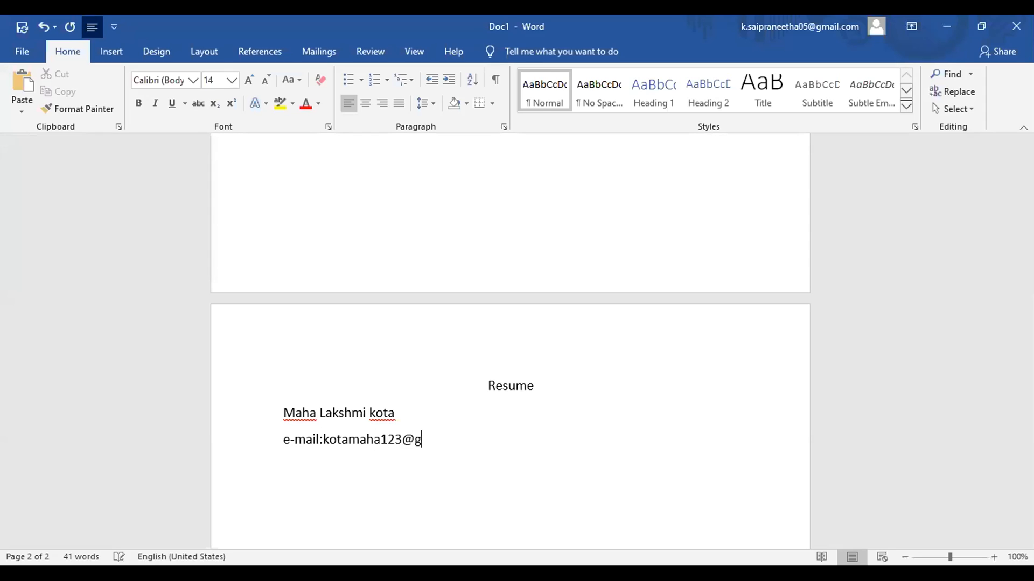
{"action": "key", "text": "Return"}
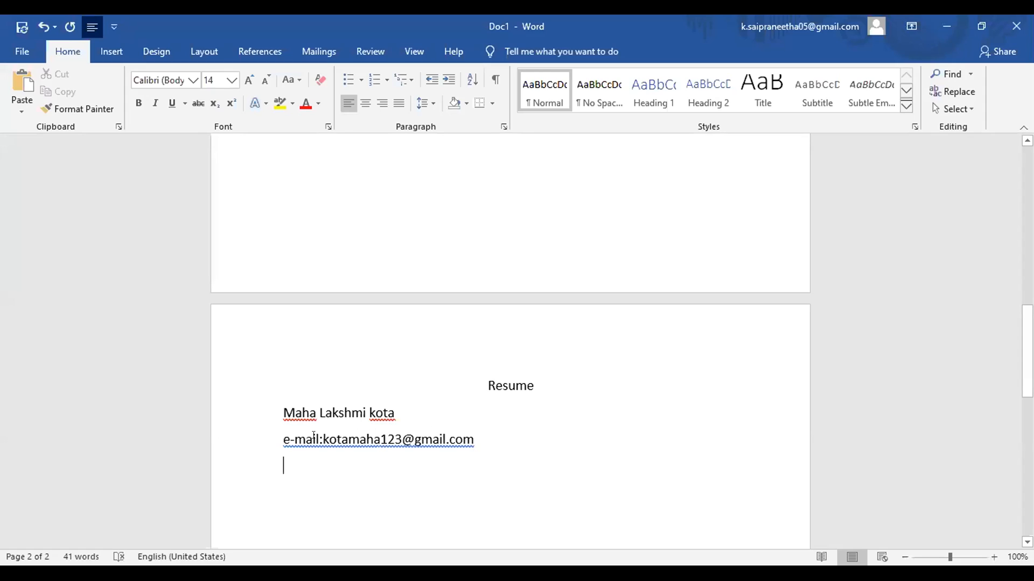
Step: Add a 'mobile:' line with the candidate's phone number, followed by blank lines
{"action": "left_click", "coordinate": [322, 439]}
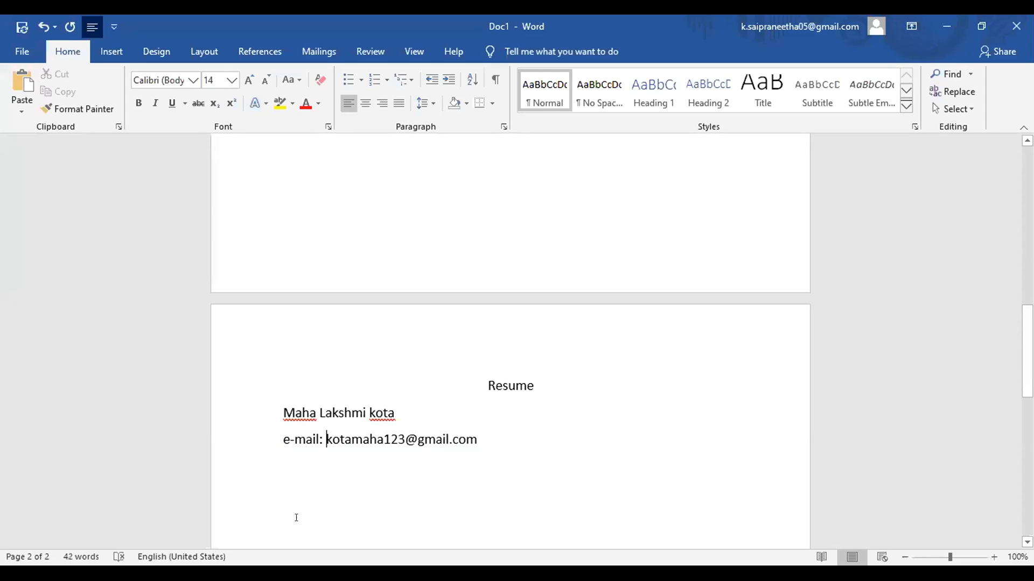
{"action": "left_click", "coordinate": [284, 467]}
{"action": "type", "text": "mobile"}
{"action": "key", "text": "Return"}
{"action": "left_click", "coordinate": [409, 461]}
{"action": "type", "text": ":"}
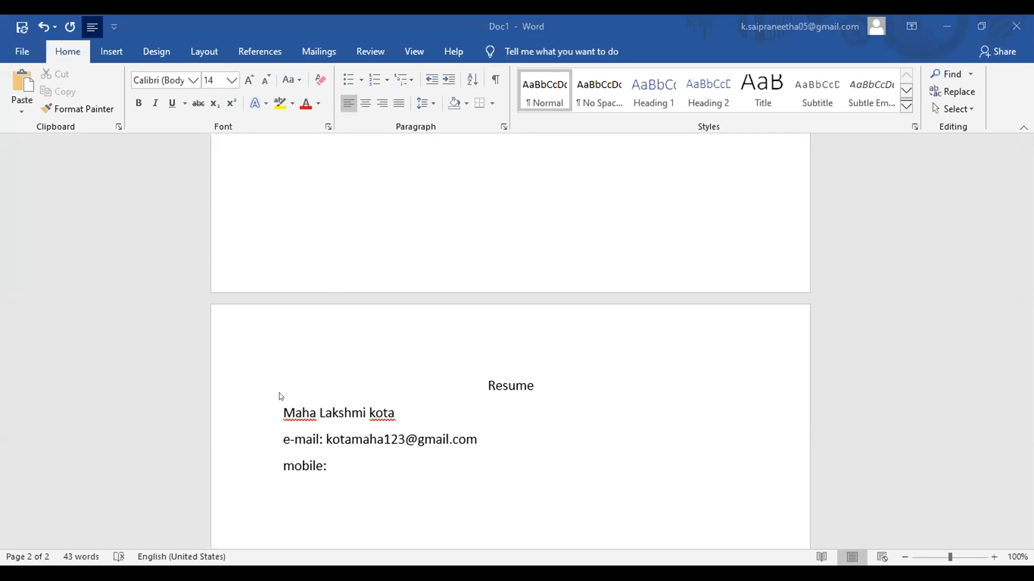
{"action": "type", "text": "924365789"}
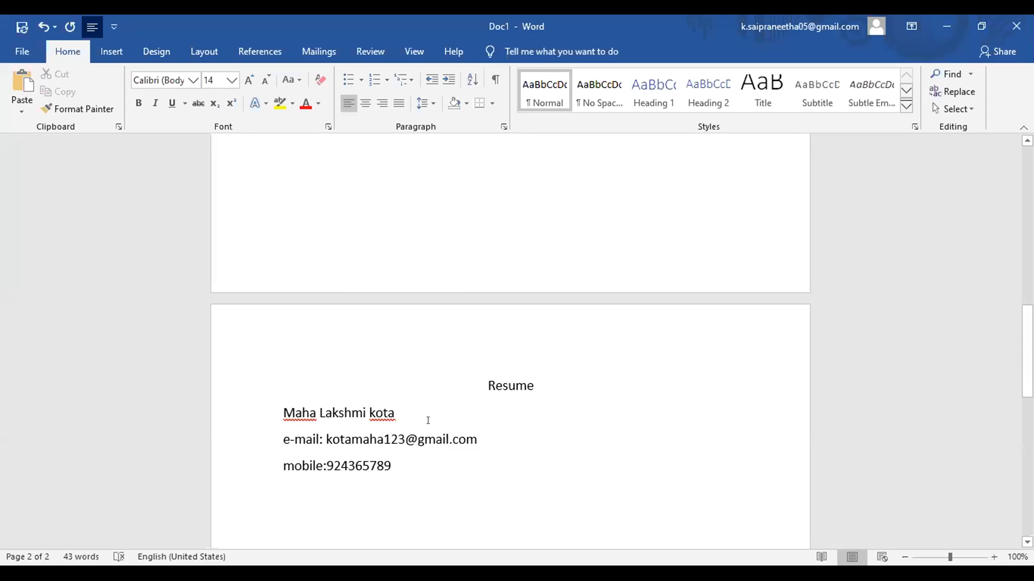
{"action": "key", "text": "Return"}
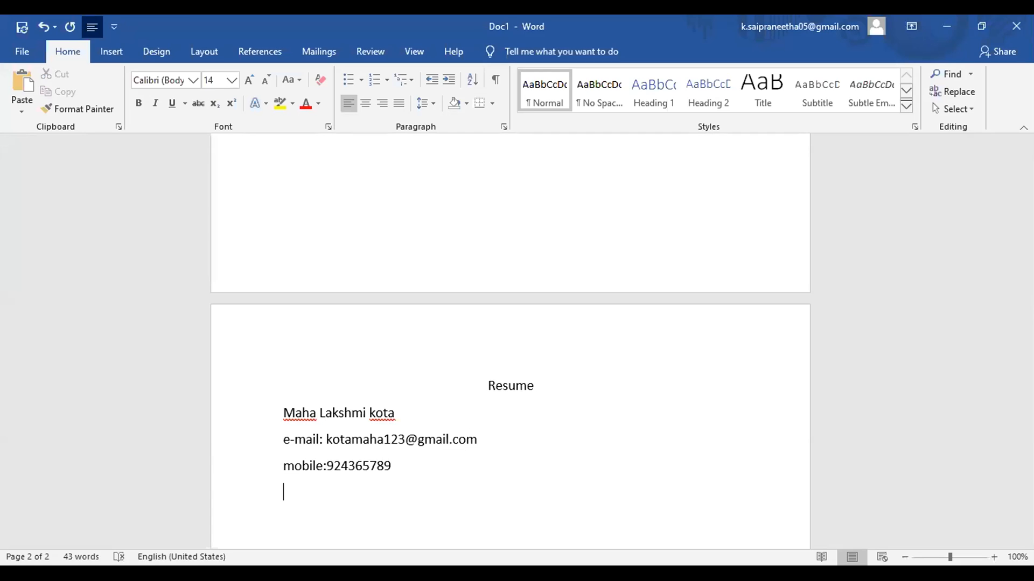
{"action": "key", "text": "Return"}
Step: Type the heading 'carrer objective:' below the contact details
{"action": "type", "text": "carrer"}
{"action": "key", "text": "Return"}
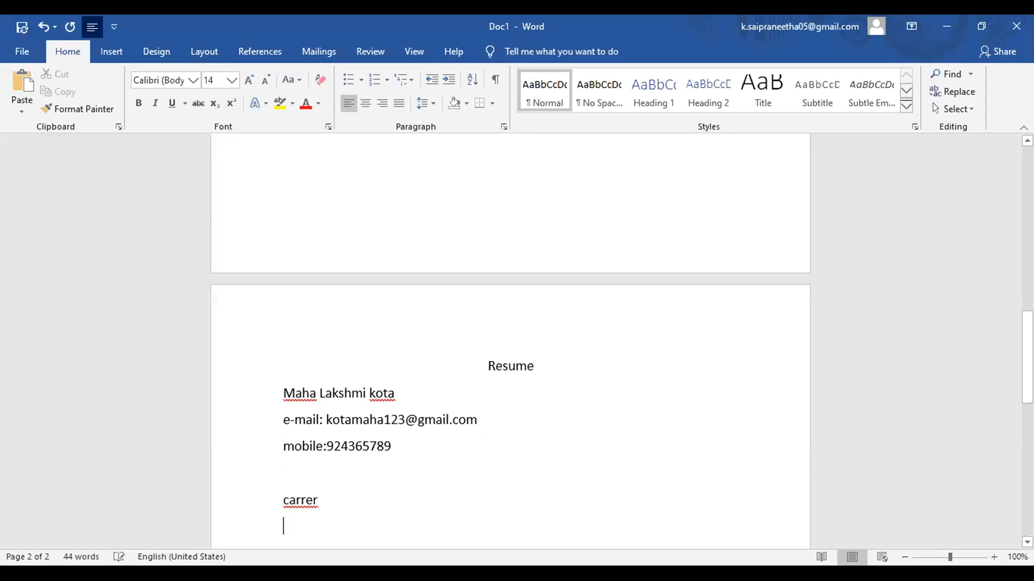
{"action": "key", "text": "BackSpace"}
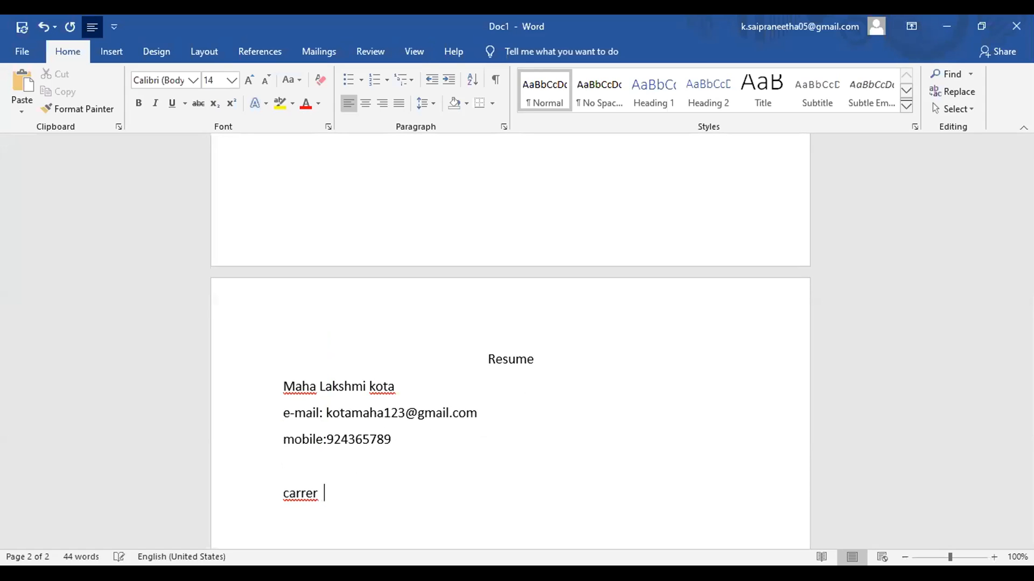
{"action": "type", "text": "objective:"}
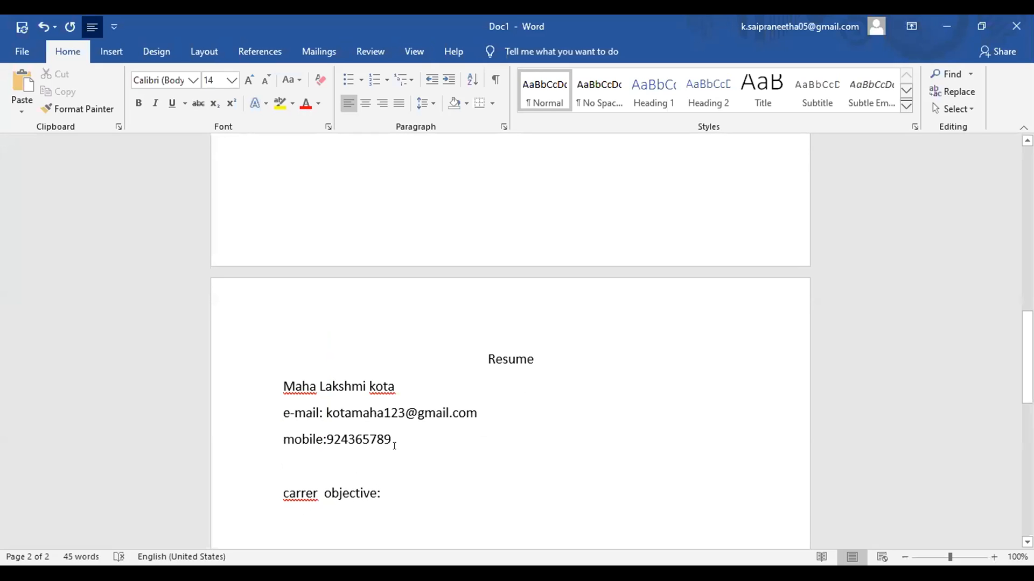
Step: Put a bottom border under the mobile number line, keeping a blank line above the heading
{"action": "left_click", "coordinate": [392, 442]}
{"action": "key", "text": "Return"}
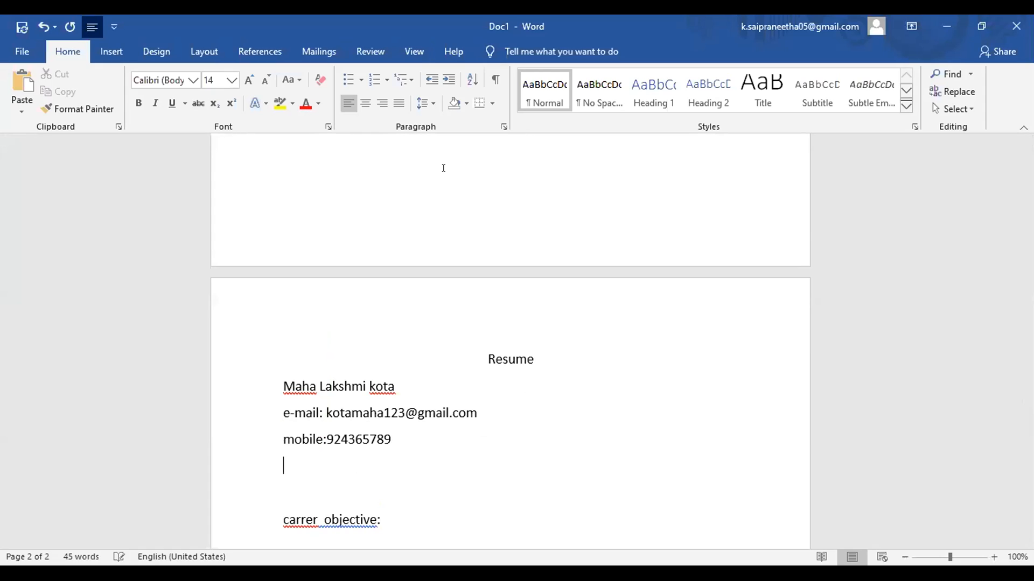
{"action": "left_click", "coordinate": [492, 103]}
{"action": "left_click", "coordinate": [516, 120]}
{"action": "key", "text": "BackSpace"}
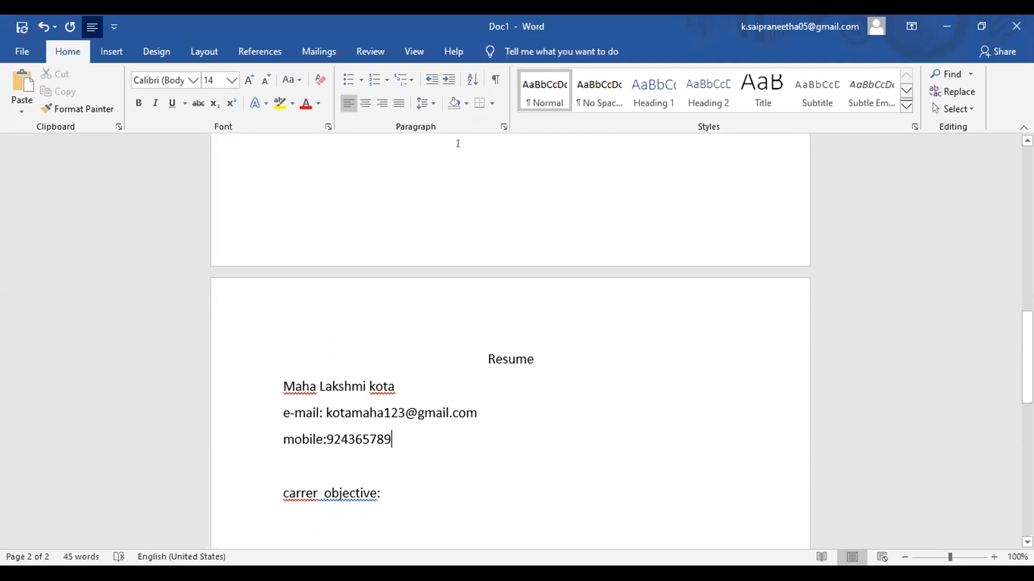
{"action": "left_click", "coordinate": [481, 104]}
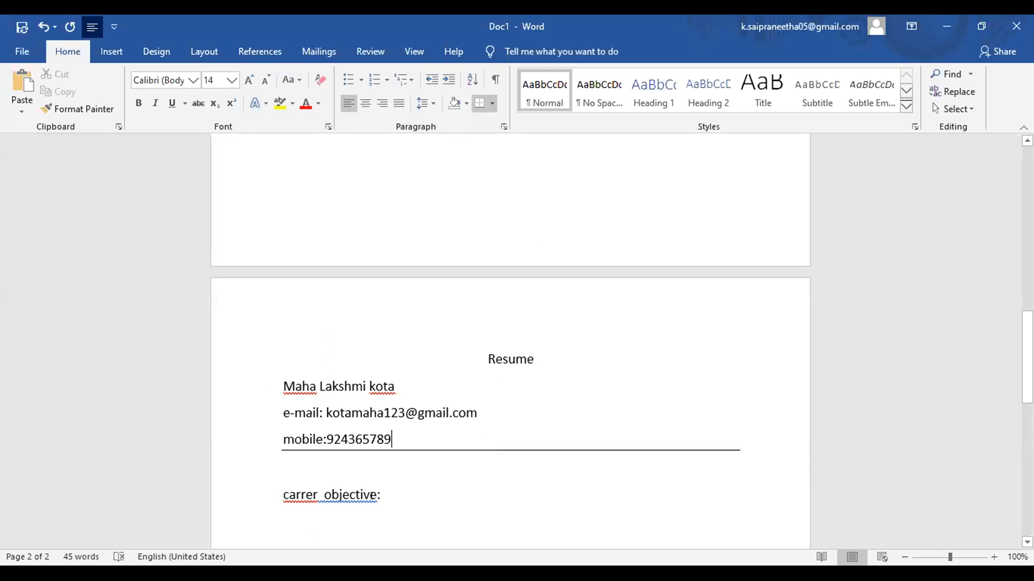
{"action": "left_click", "coordinate": [277, 482]}
{"action": "key", "text": "BackSpace"}
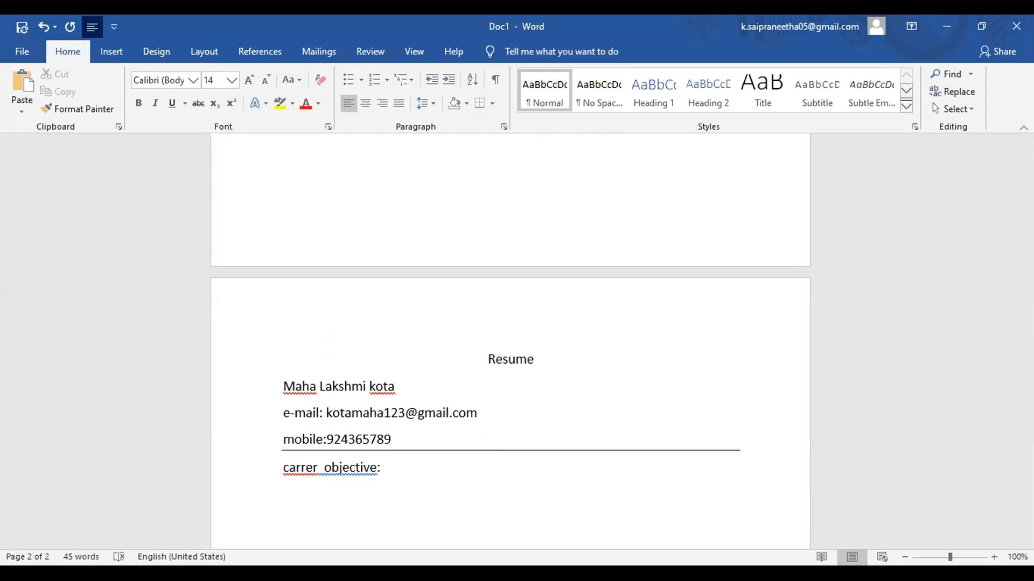
{"action": "key", "text": "Return"}
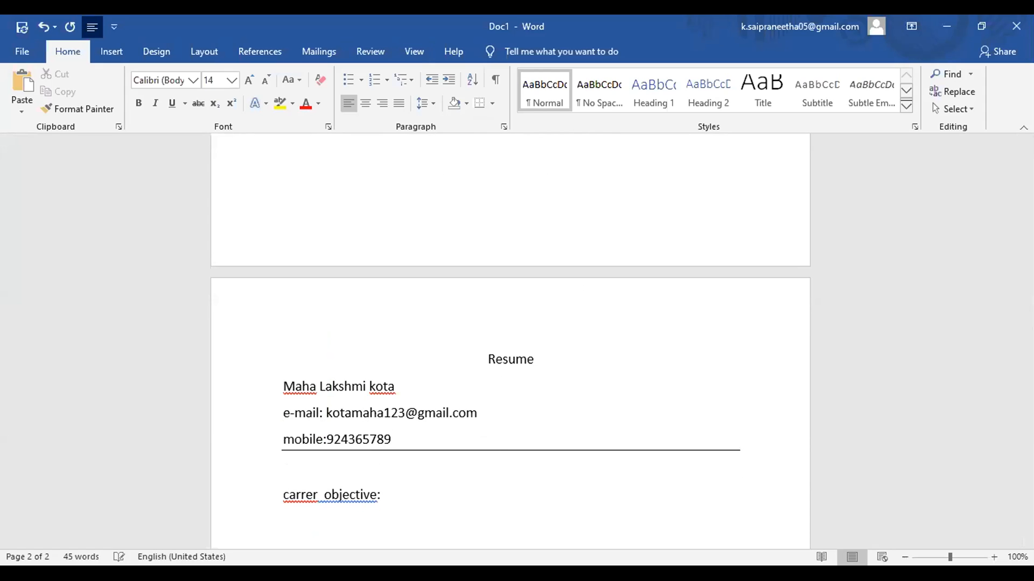
Step: Keep 'carrer objective:' at font size 14 and add an empty line beneath it
{"action": "left_click_drag", "start_coordinate": [383, 492], "coordinate": [272, 489]}
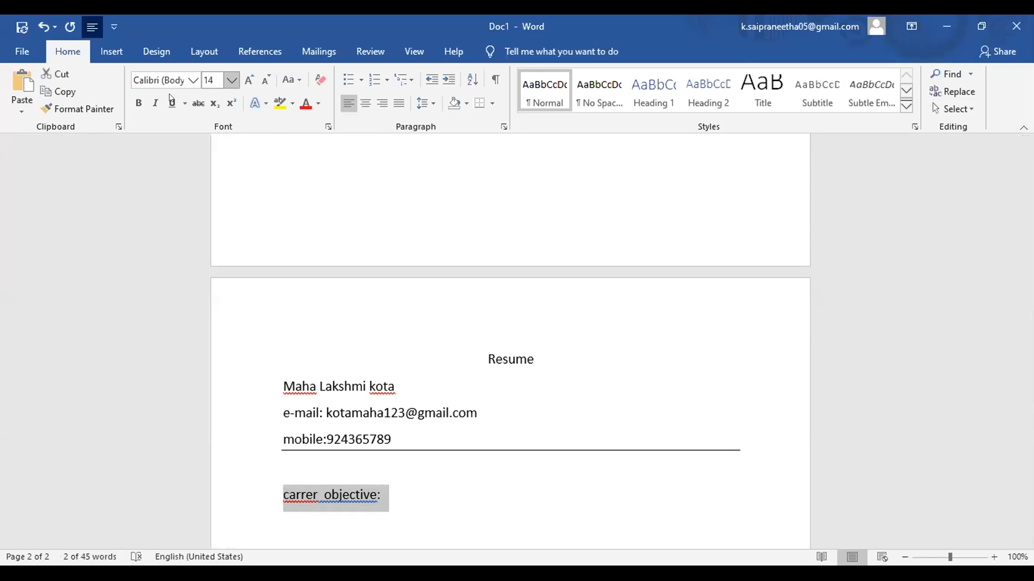
{"action": "left_click", "coordinate": [232, 80]}
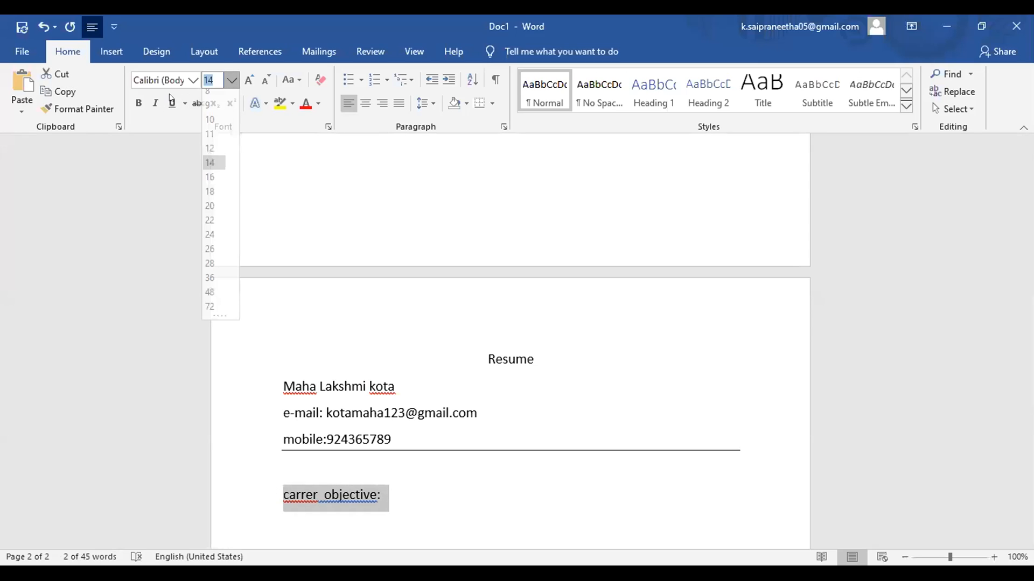
{"action": "left_click", "coordinate": [210, 170]}
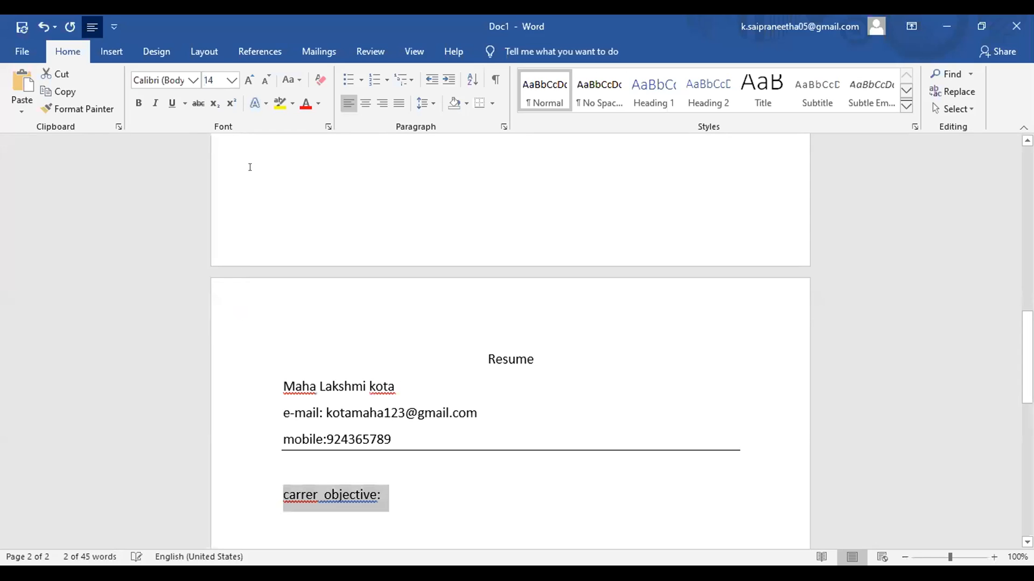
{"action": "left_click", "coordinate": [403, 502]}
{"action": "key", "text": "Return"}
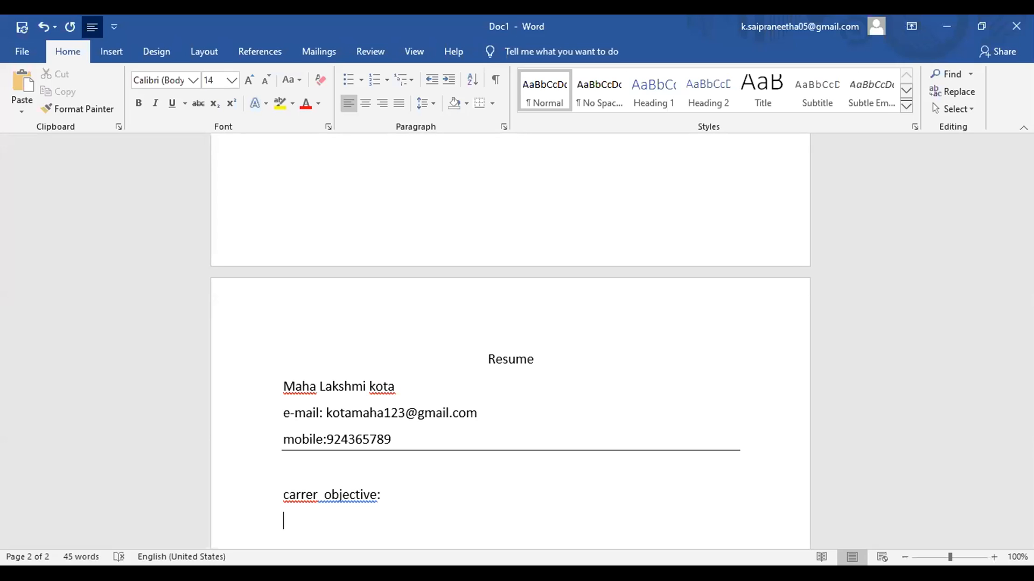
Step: Type the objective text beginning 'to start my carrer with a company…'
{"action": "type", "text": "to start"}
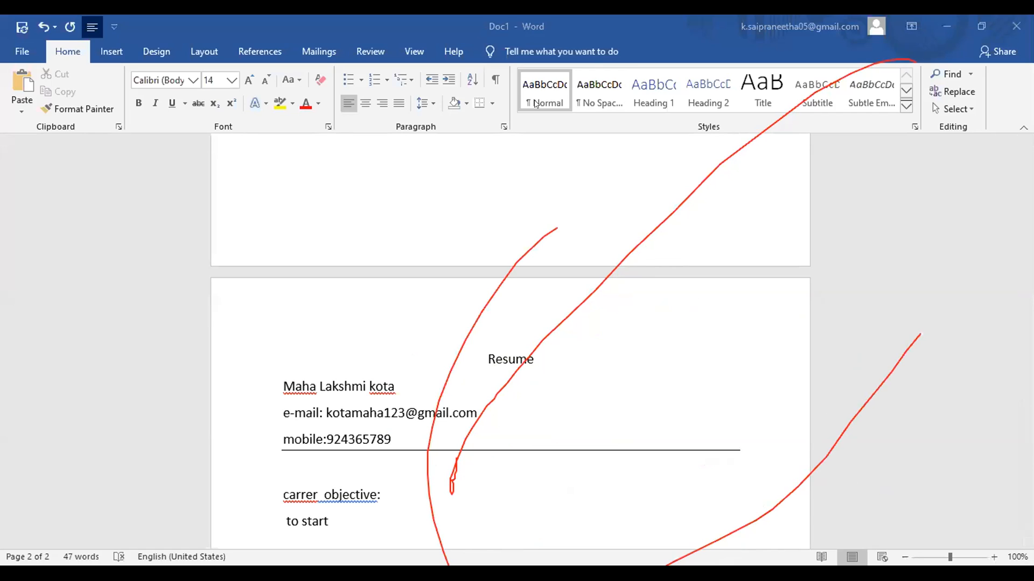
{"action": "left_click", "coordinate": [610, 457]}
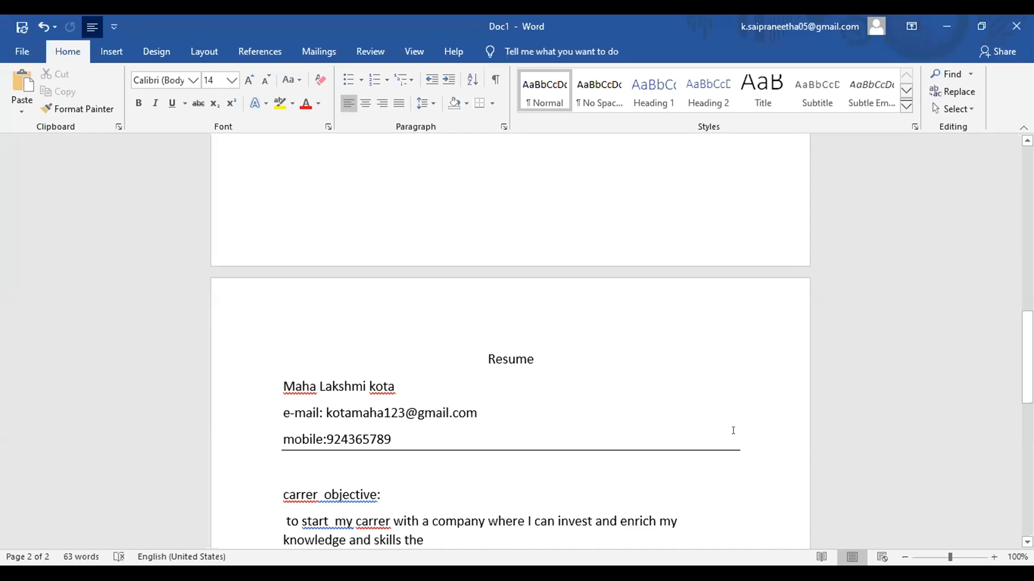
Step: Undo the stray 'the' and complete the objective with '…for the development pf the company and learn new things.'
{"action": "scroll", "coordinate": [510, 345], "scroll_direction": "down", "scroll_amount": 4}
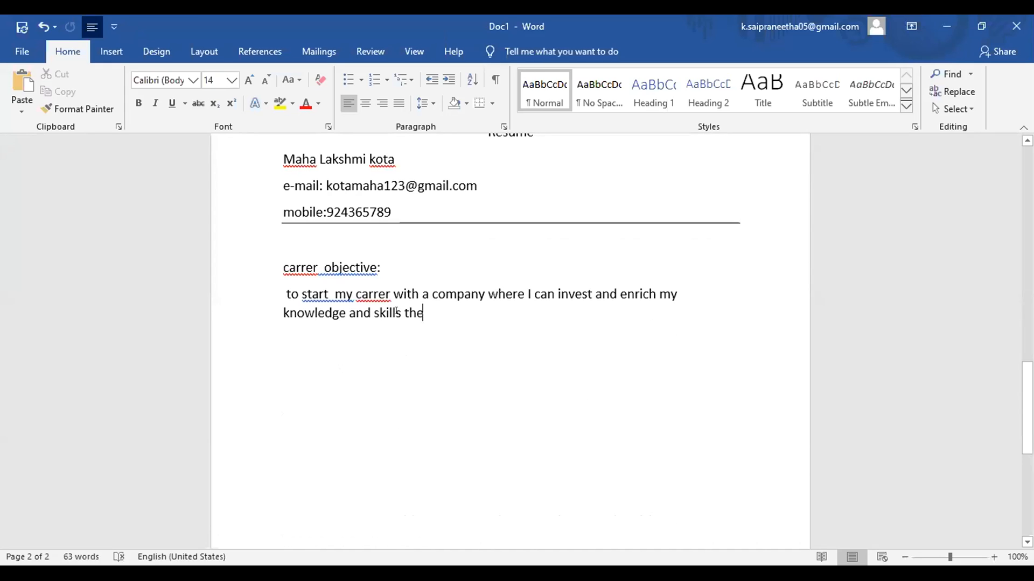
{"action": "key", "text": "ctrl+z"}
{"action": "type", "text": "to "}
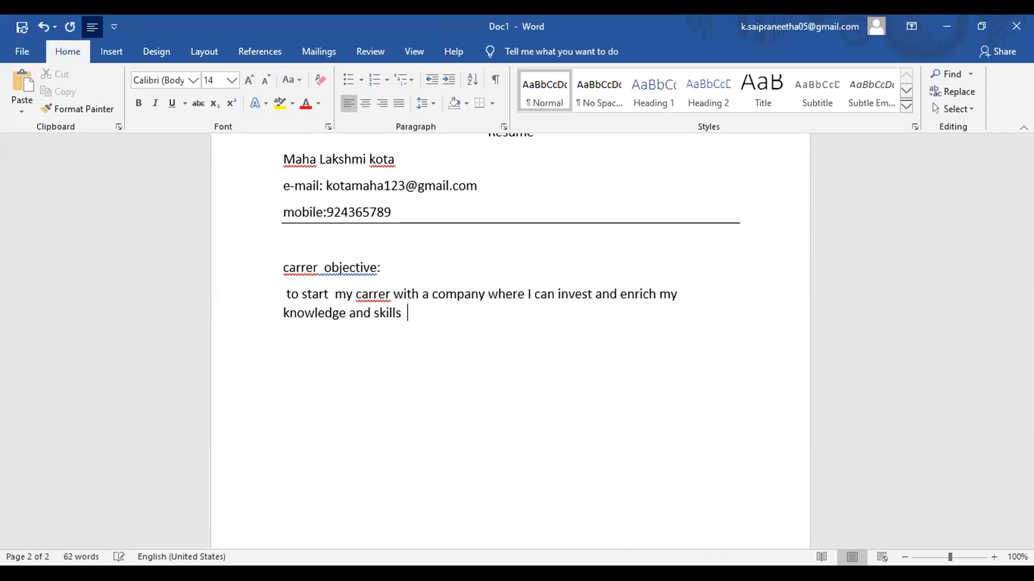
{"action": "type", "text": "the best of my ability"}
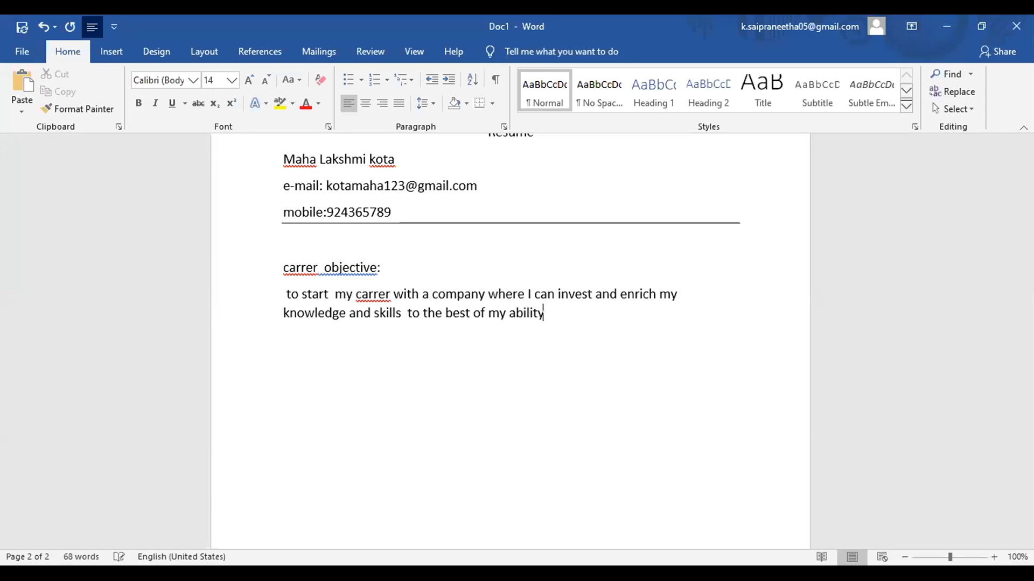
{"action": "type", "text": " for the development"}
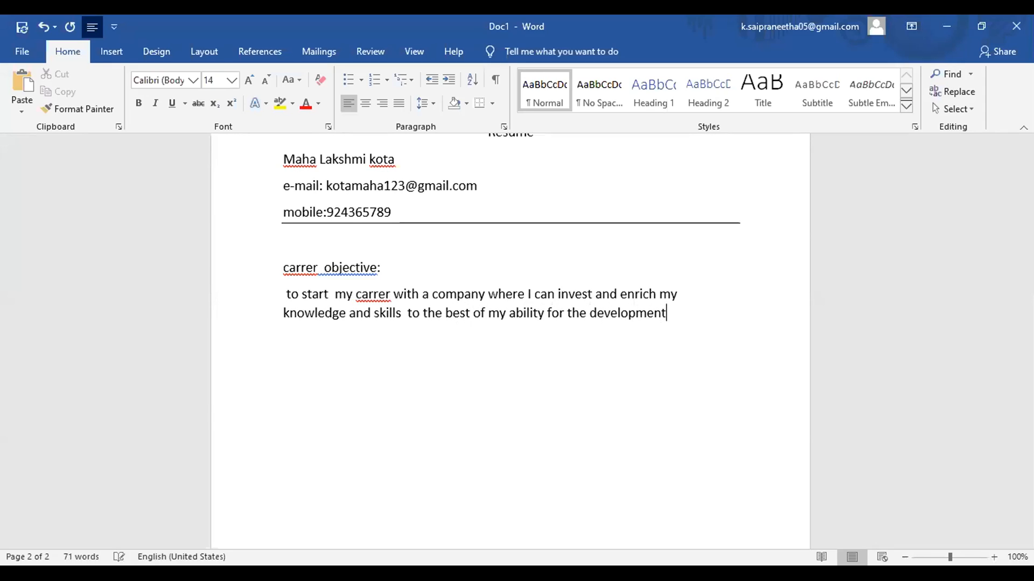
{"action": "type", "text": " pf the "}
{"action": "type", "text": "compan"}
{"action": "type", "text": "y "}
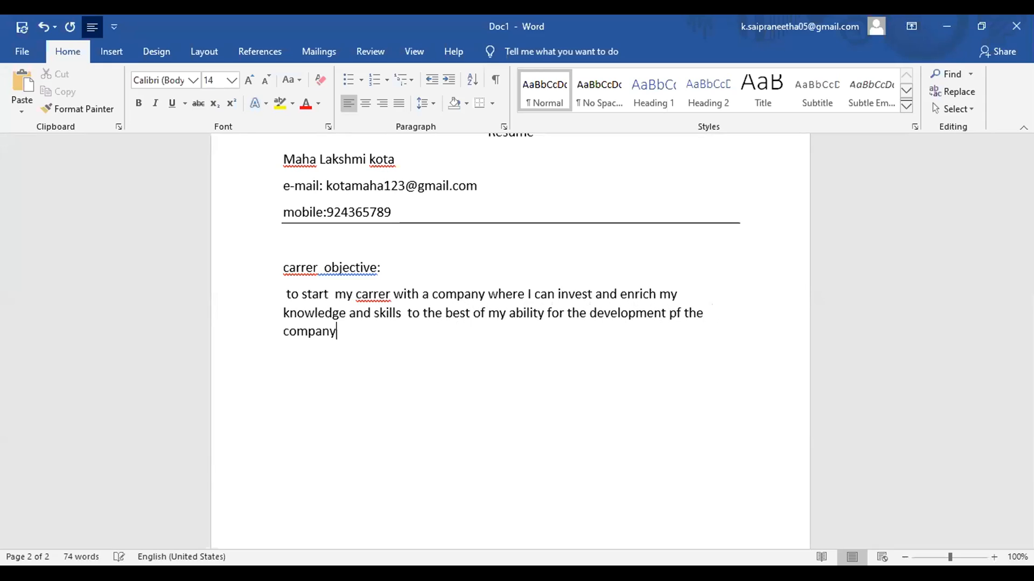
{"action": "type", "text": "and learn new t"}
{"action": "type", "text": "h"}
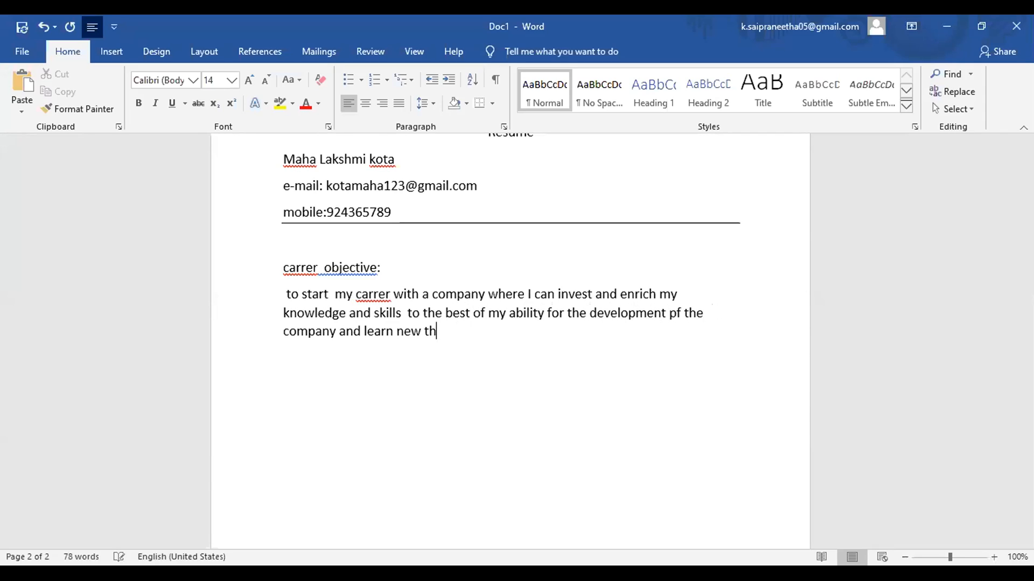
{"action": "type", "text": "ings."}
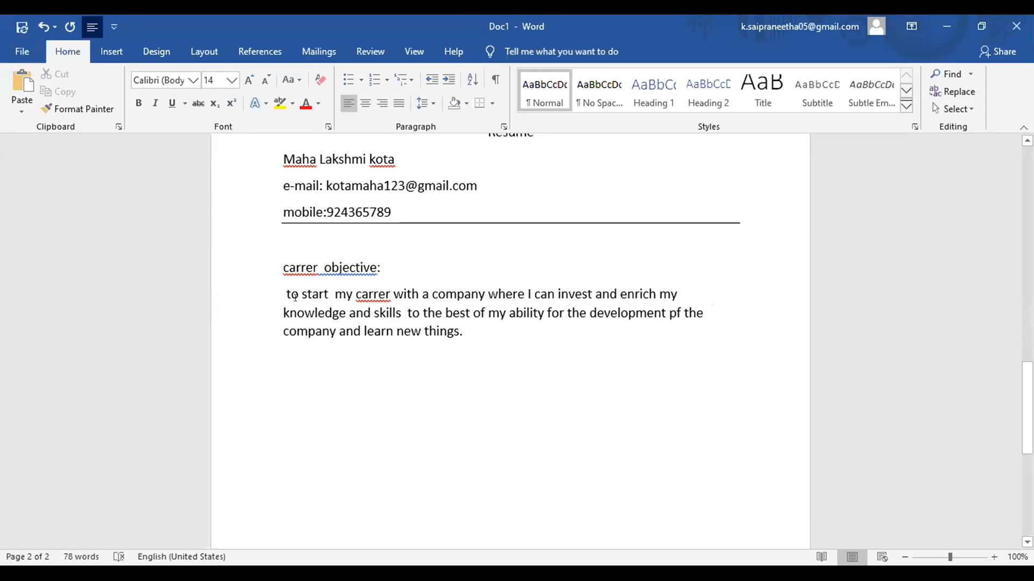
{"action": "left_click", "coordinate": [296, 294]}
{"action": "key", "text": "Return"}
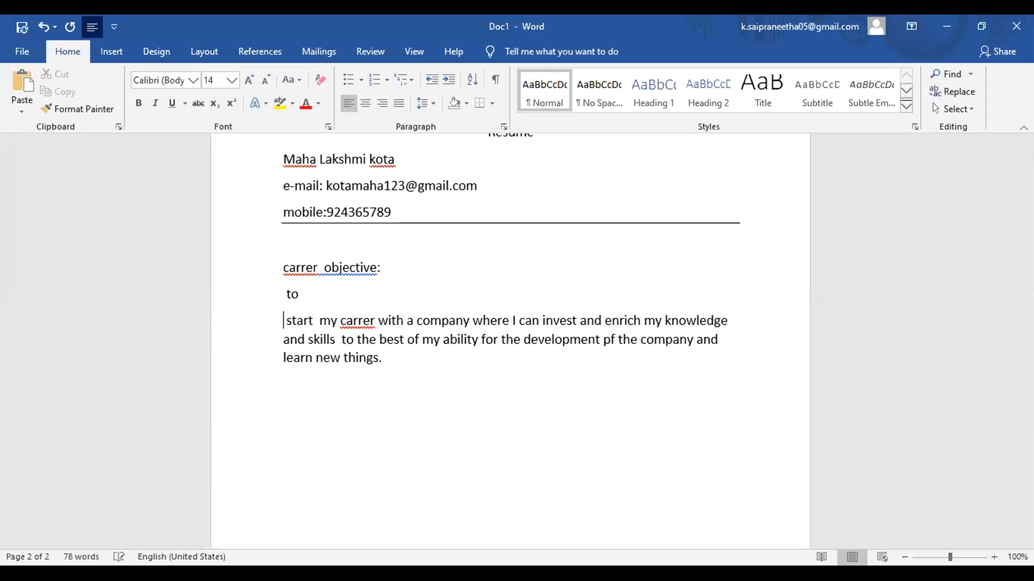
{"action": "key", "text": "BackSpace"}
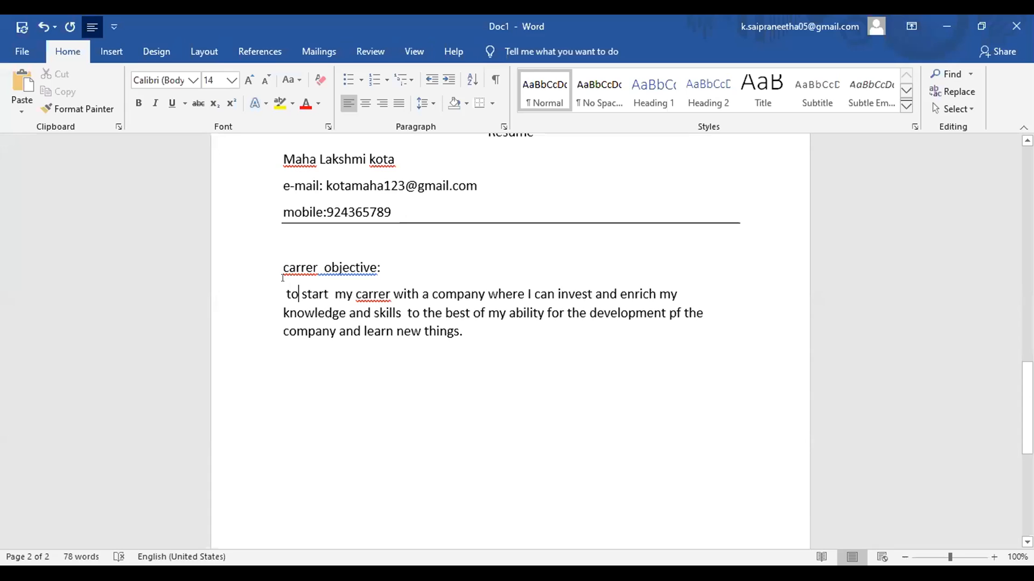
Step: Set the career objective paragraph to font size 12
{"action": "left_click_drag", "start_coordinate": [288, 290], "coordinate": [439, 352]}
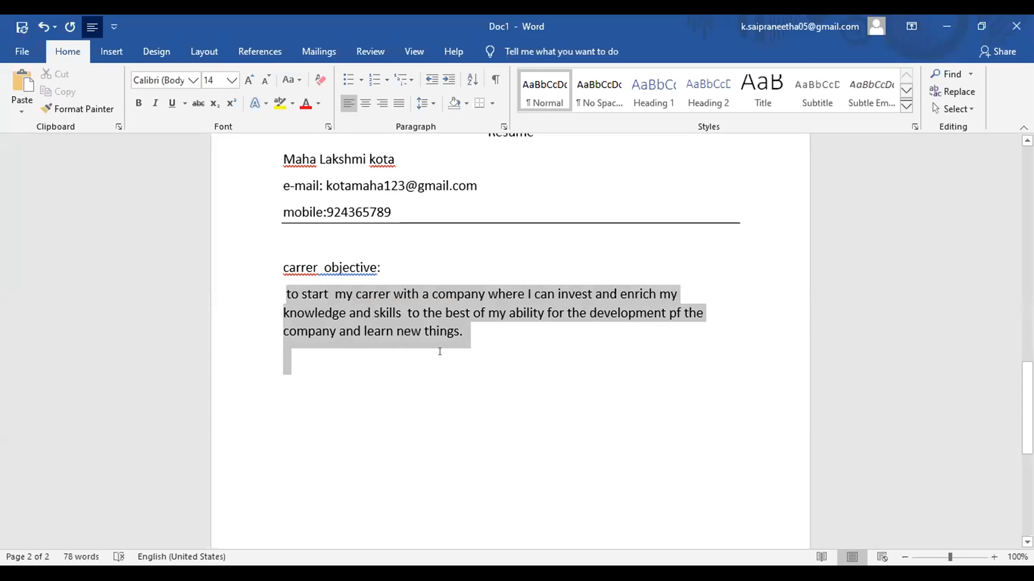
{"action": "left_click", "coordinate": [225, 79]}
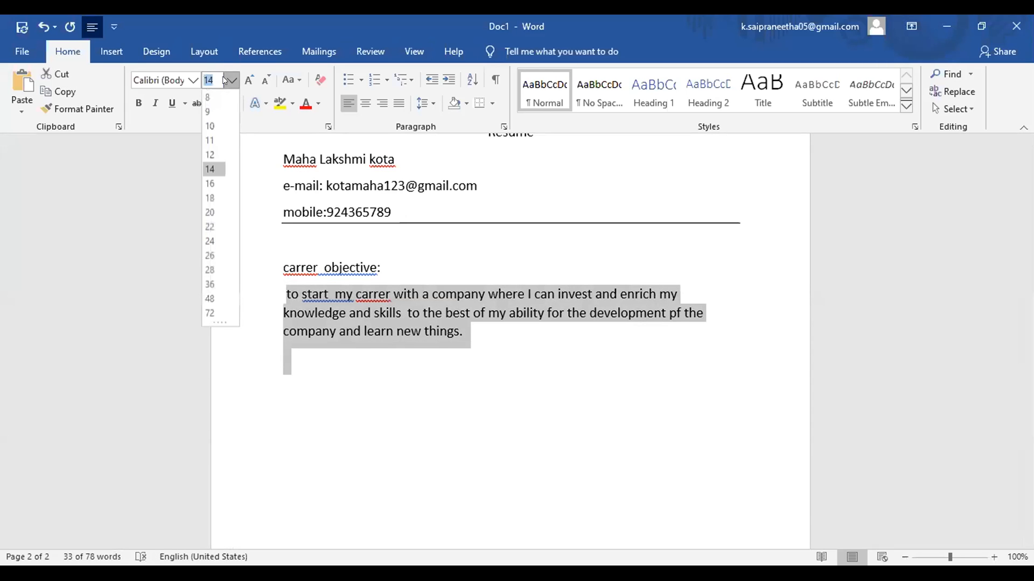
{"action": "left_click", "coordinate": [210, 155]}
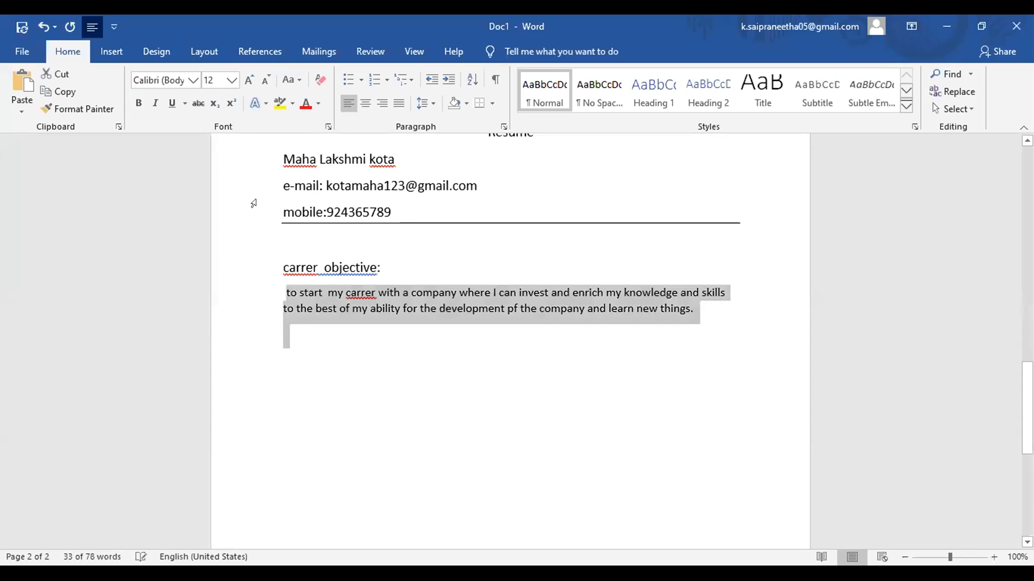
{"action": "left_click", "coordinate": [358, 345]}
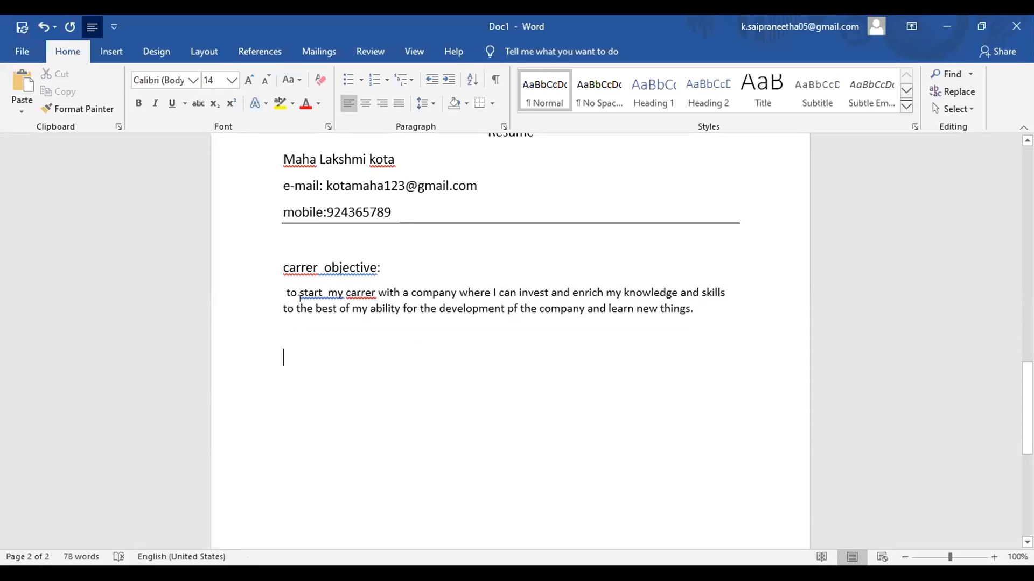
Step: Capitalise the objective's opening word so it reads 'To start'
{"action": "double_click", "coordinate": [274, 286]}
{"action": "triple_click", "coordinate": [274, 287]}
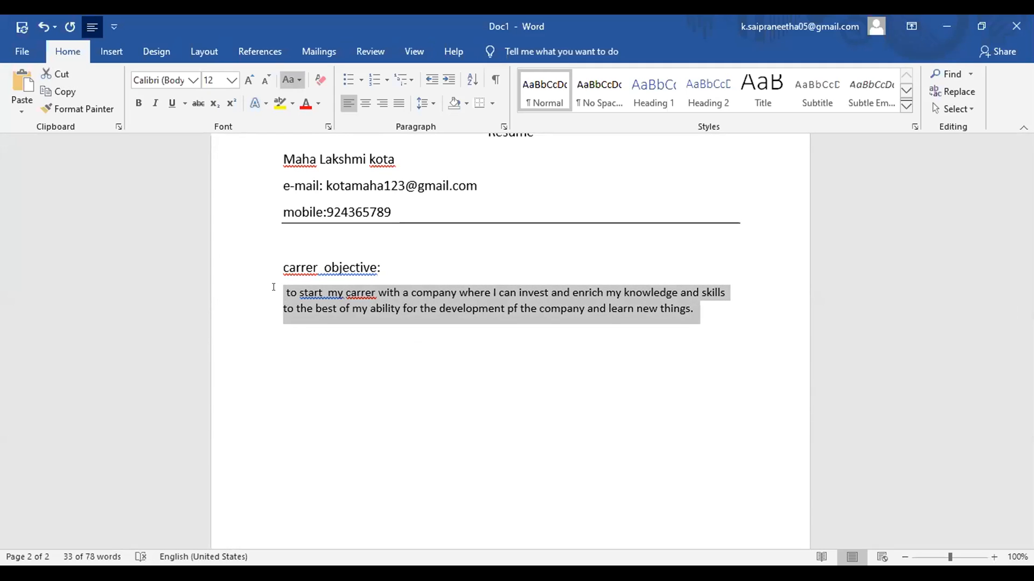
{"action": "key", "text": "shift+F3"}
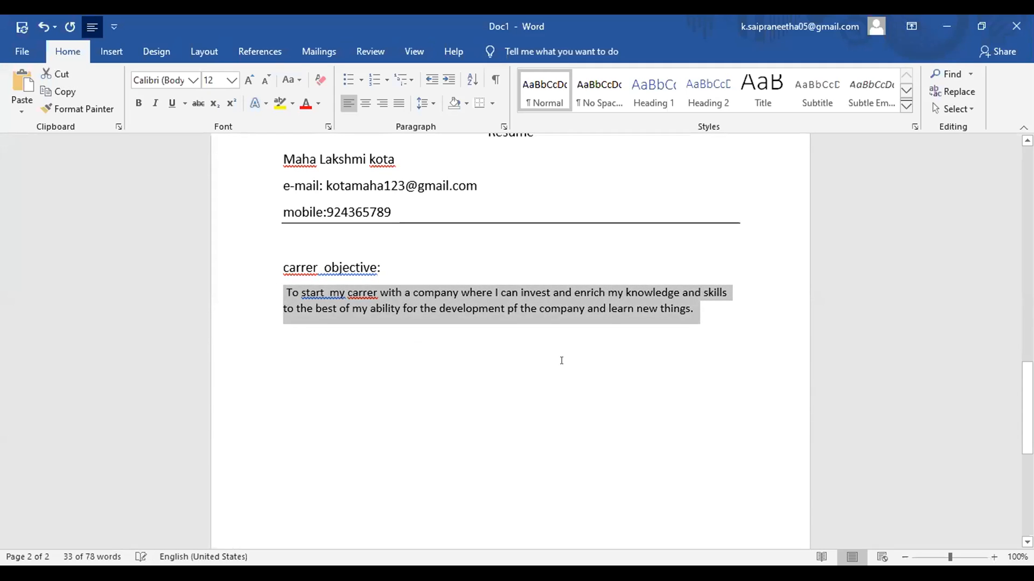
{"action": "left_click", "coordinate": [570, 359]}
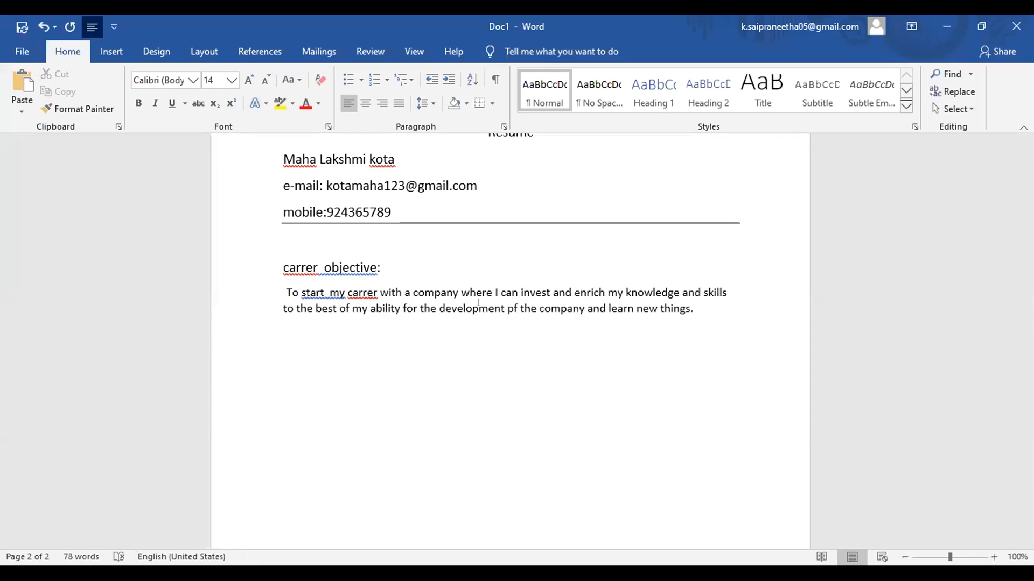
Step: Correct 'pf' to 'of' and type 'education qualification:' at 12 pt below the objective
{"action": "key", "text": "ctrl+shift+comma"}
{"action": "key", "text": "BackSpace"}
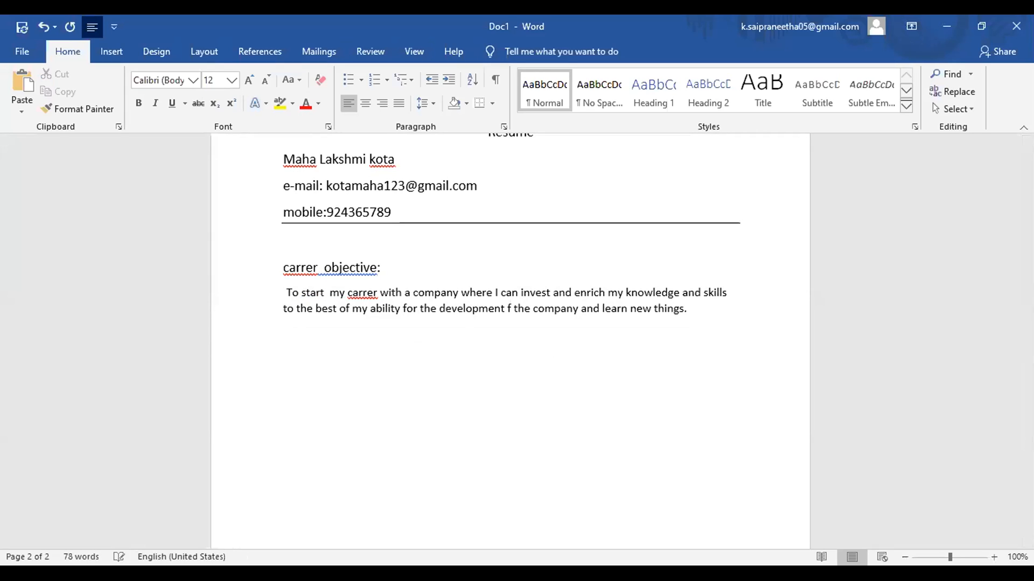
{"action": "type", "text": "o"}
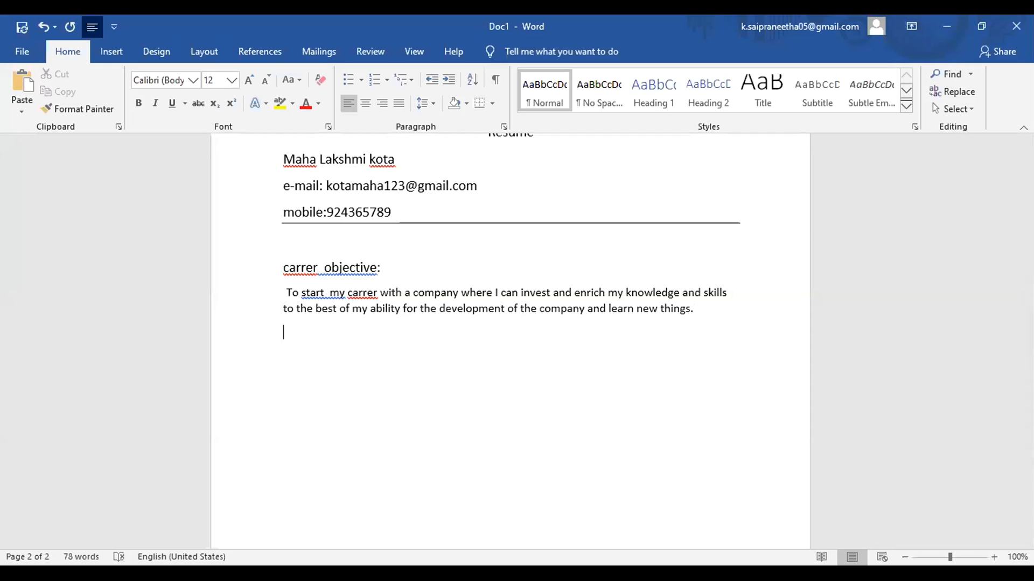
{"action": "type", "text": "education qualificat"}
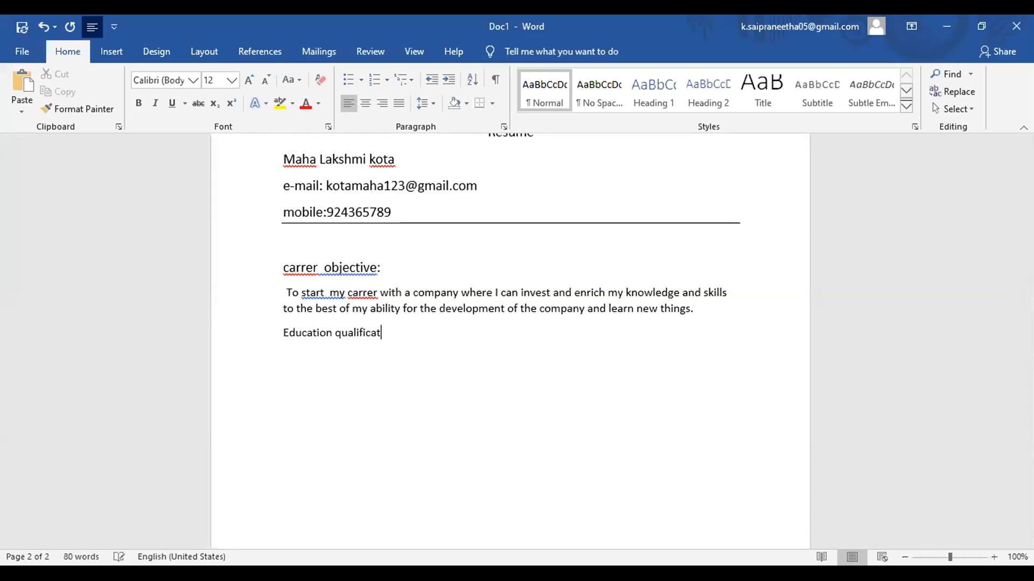
{"action": "type", "text": "ion:"}
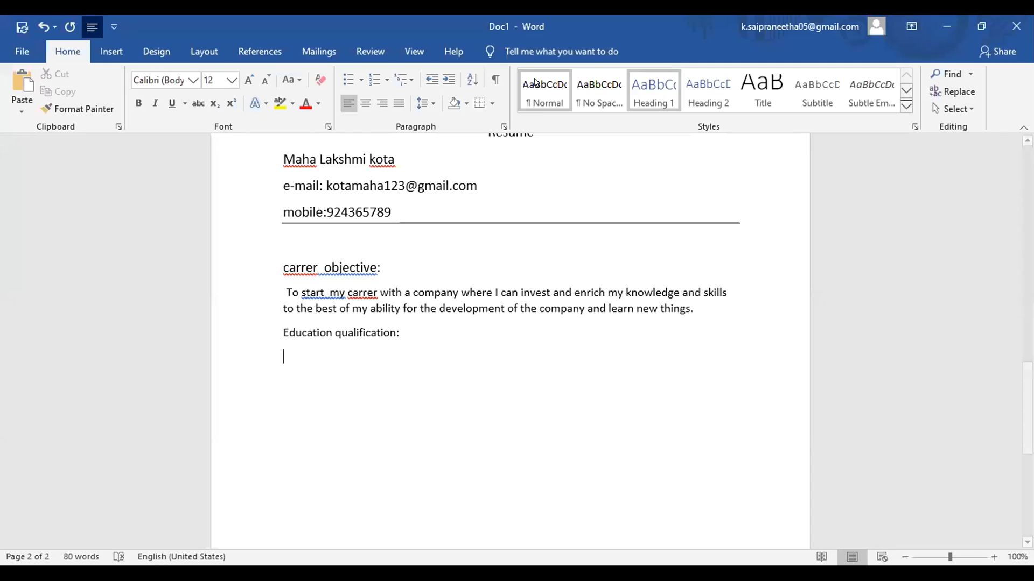
Step: Add bullets 'Completed my graduation.....college in 2000 with%' and 'complete my intermediate...college...in....'
{"action": "left_click", "coordinate": [361, 85]}
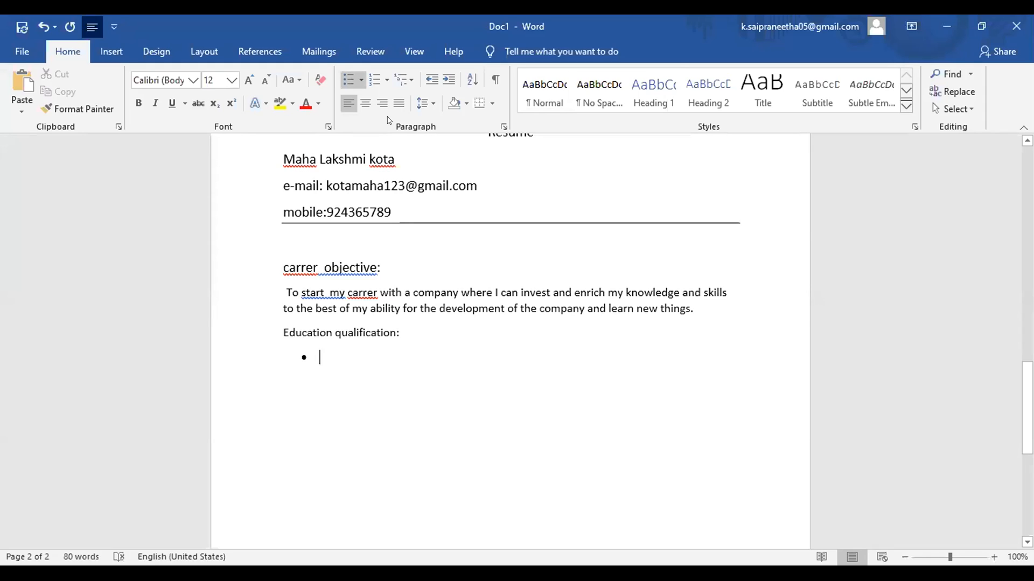
{"action": "type", "text": "cp"}
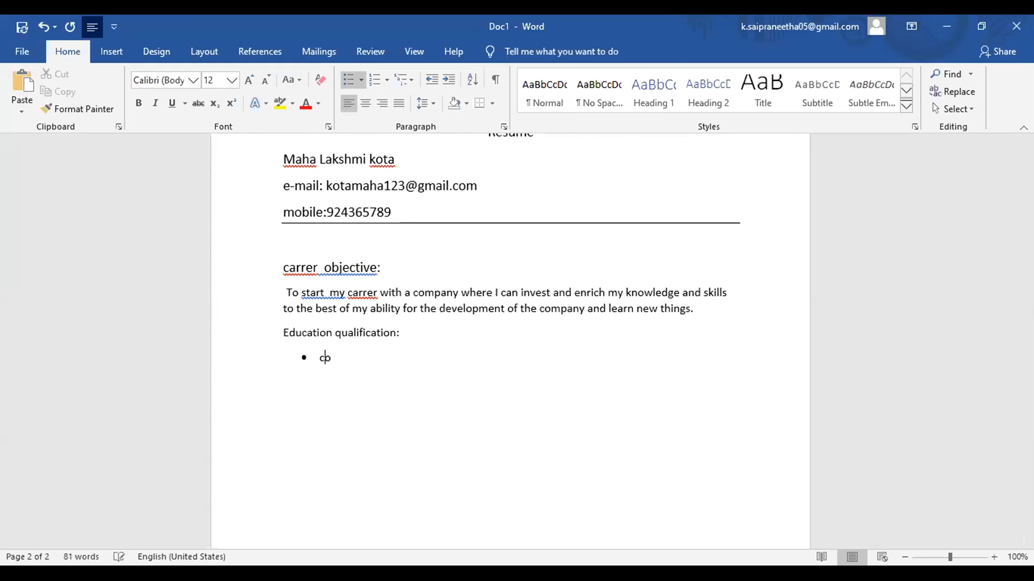
{"action": "key", "text": "BackSpace"}
{"action": "type", "text": "ompleted my gradu"}
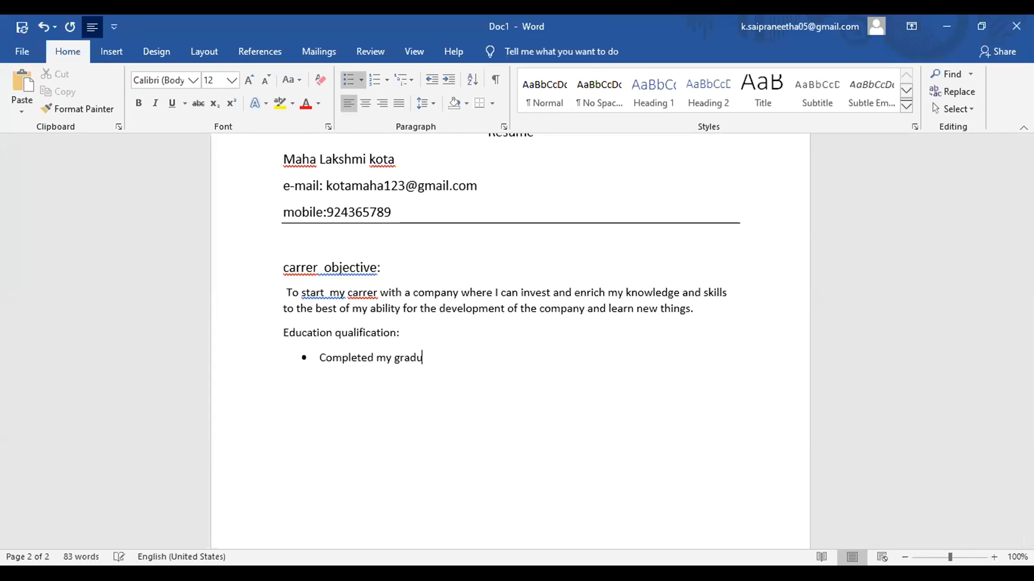
{"action": "type", "text": "ation.....college in 20"}
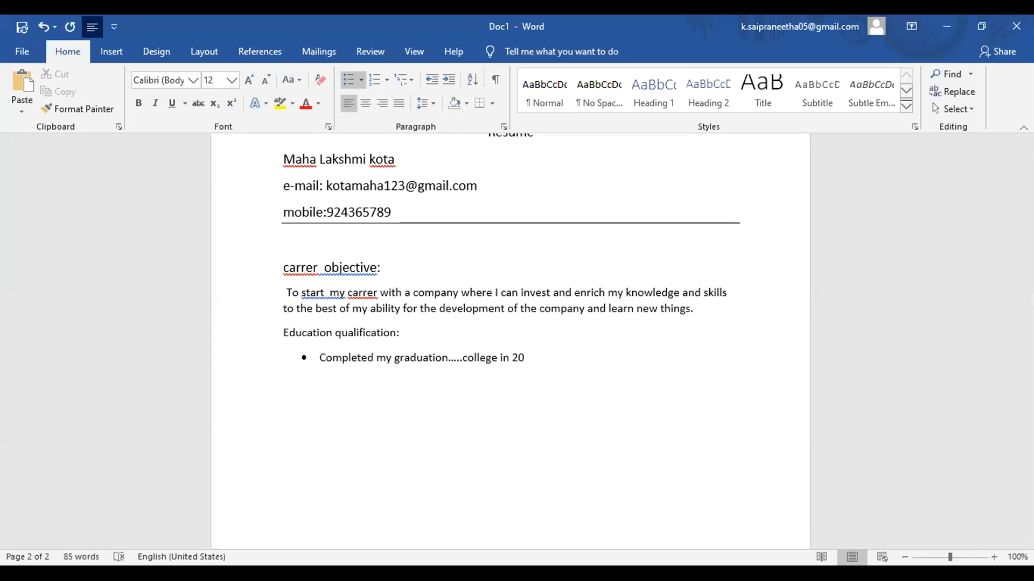
{"action": "type", "text": "00 with%"}
{"action": "key", "text": "Return"}
{"action": "type", "text": "com"}
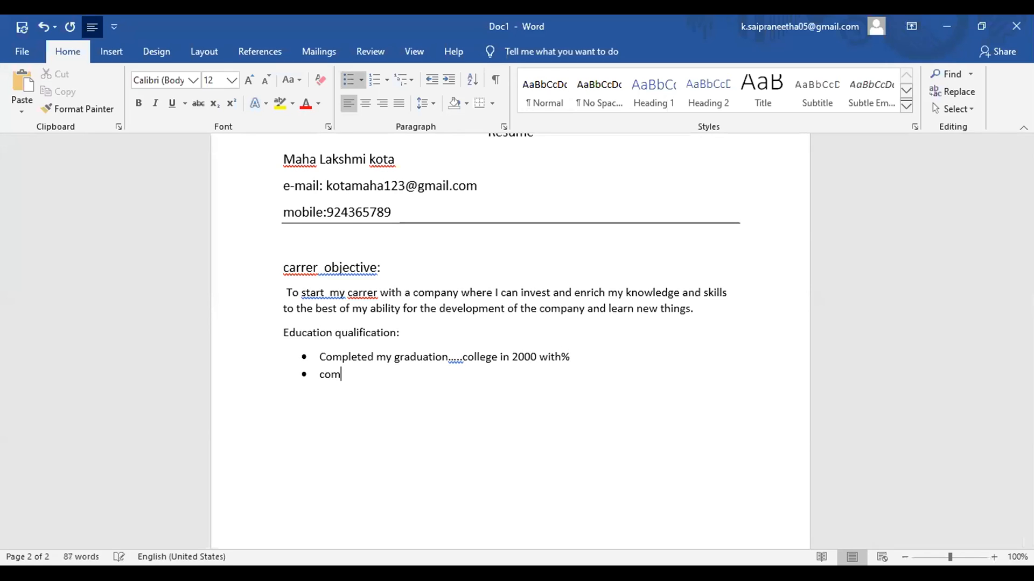
{"action": "type", "text": "plete my intermediate...college...in"}
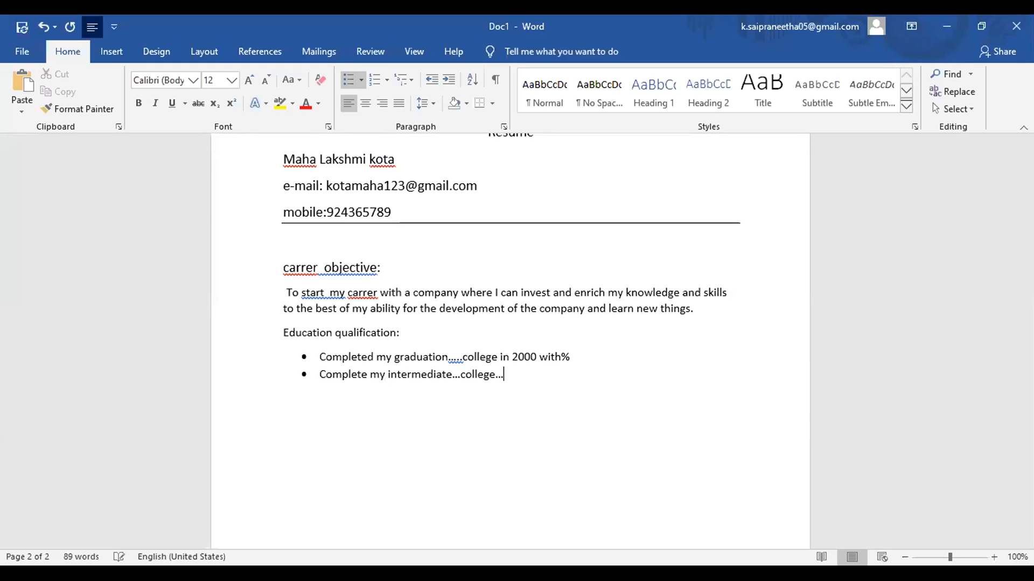
{"action": "type", "text": "...."}
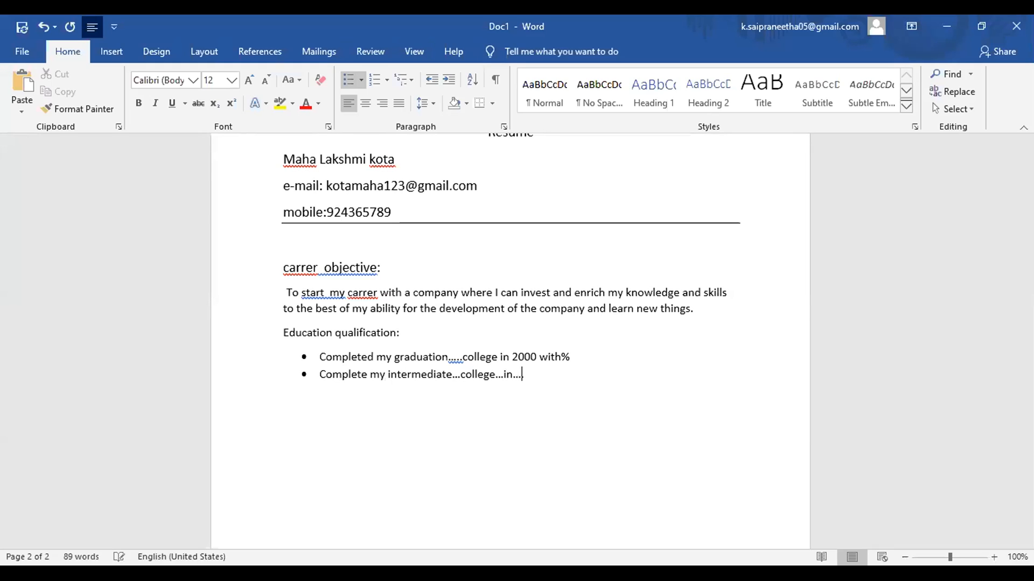
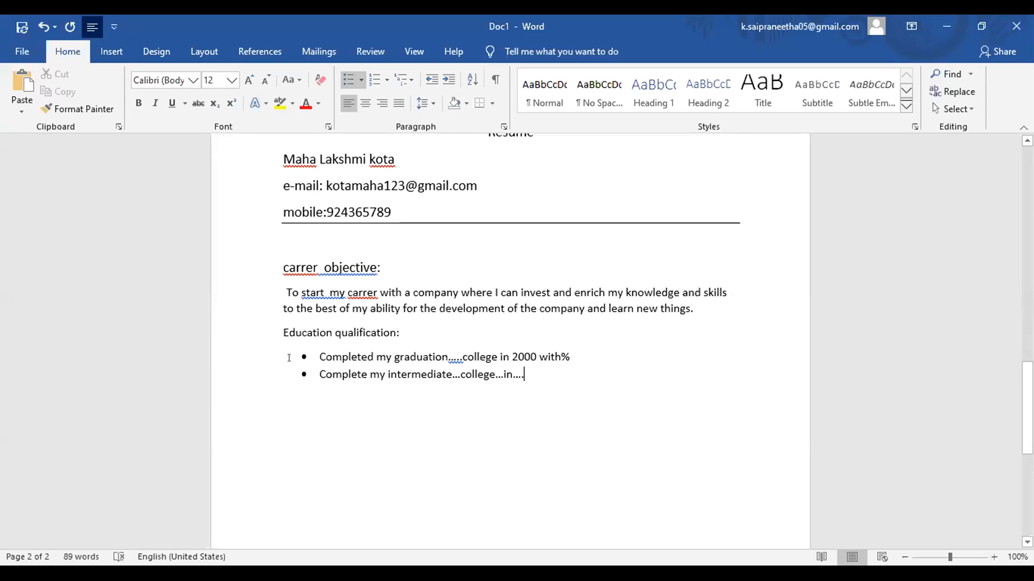
Step: Delete the two education bullet lines below the heading
{"action": "left_click_drag", "start_coordinate": [289, 358], "coordinate": [544, 381]}
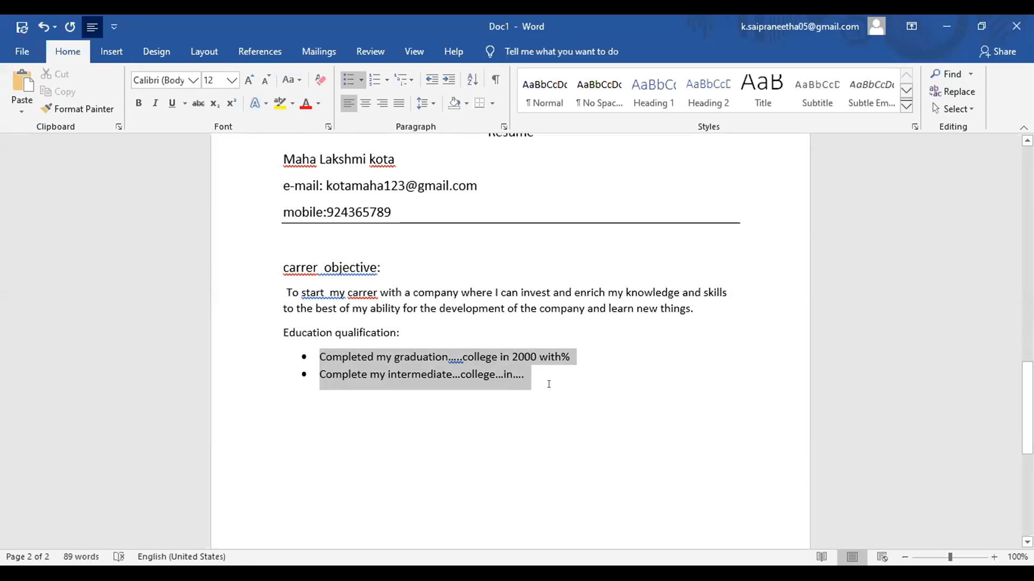
{"action": "key", "text": "Delete"}
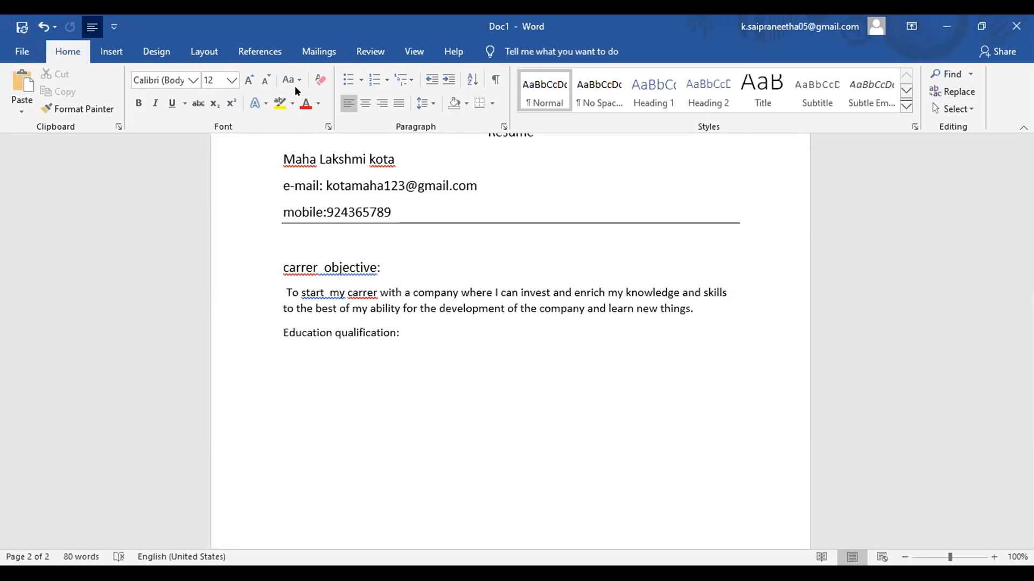
{"action": "left_click", "coordinate": [361, 79]}
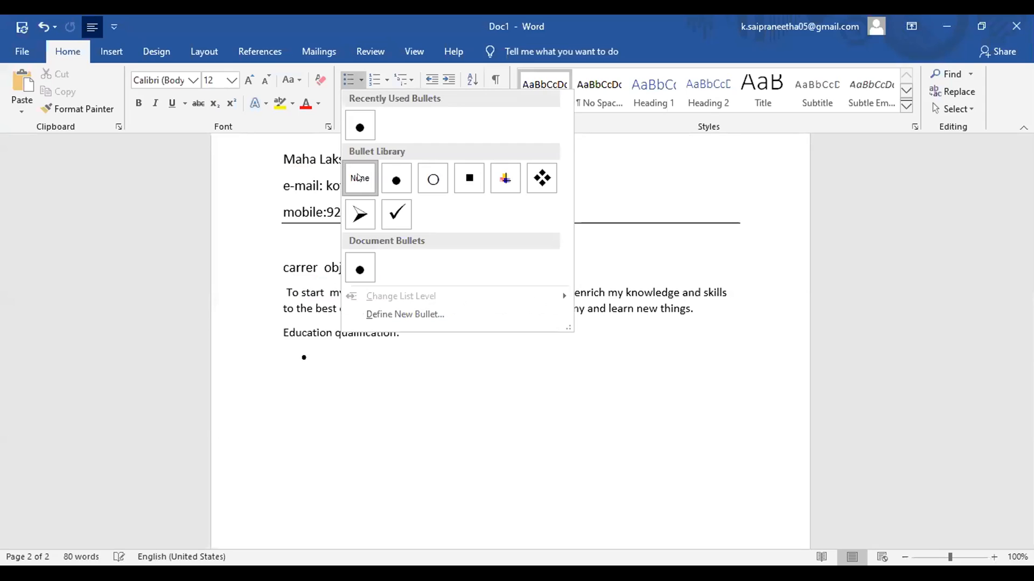
{"action": "left_click", "coordinate": [373, 411]}
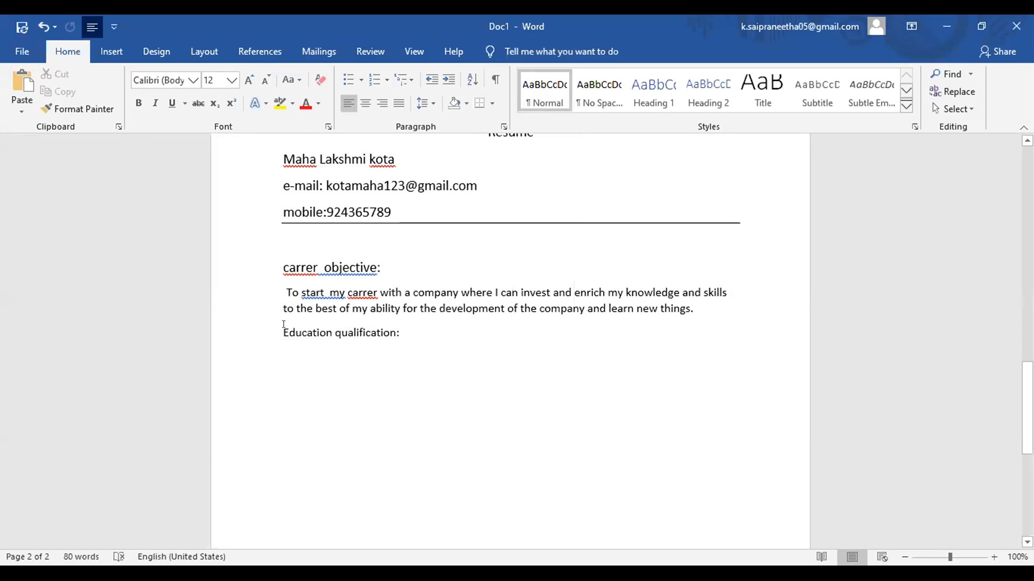
Step: Make 'Education qualification:' bold and add an empty line beneath it
{"action": "left_click", "coordinate": [238, 325]}
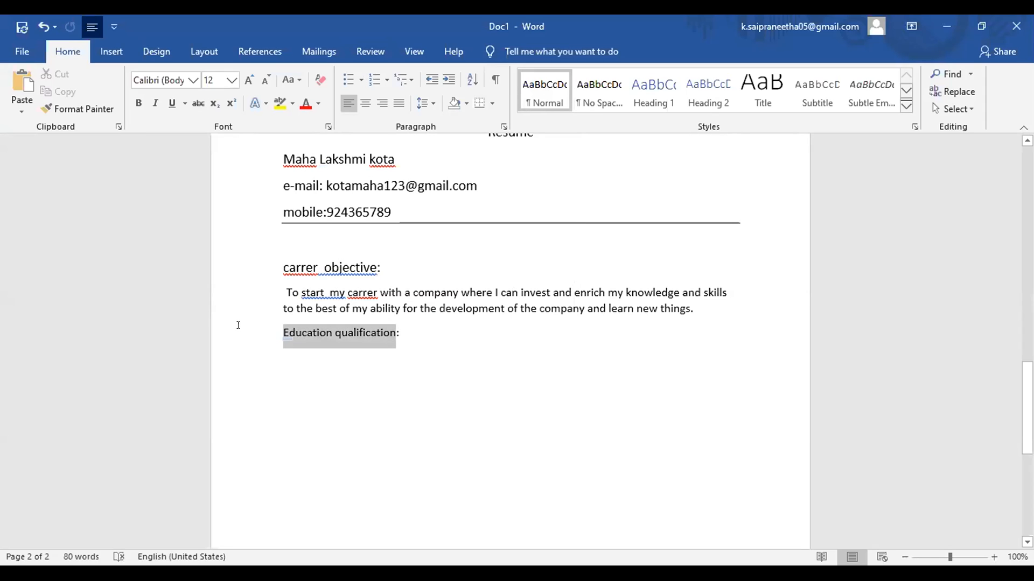
{"action": "left_click", "coordinate": [138, 103]}
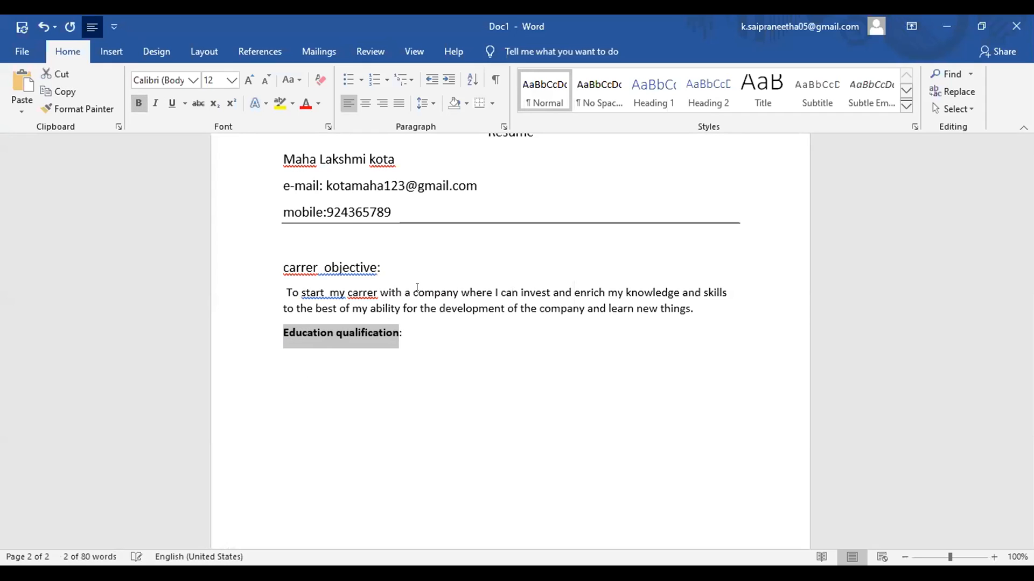
{"action": "left_click", "coordinate": [416, 336]}
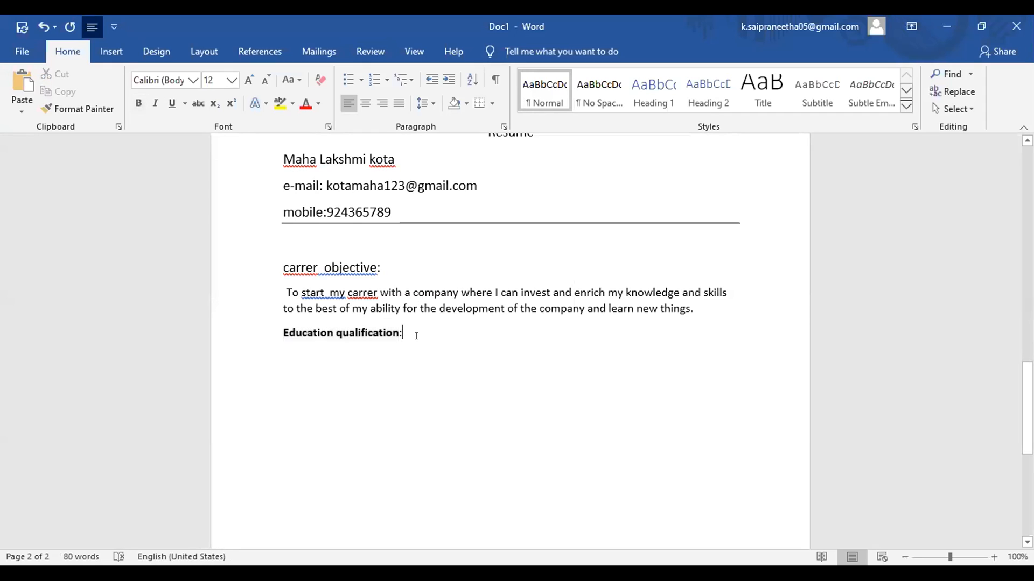
{"action": "key", "text": "Return"}
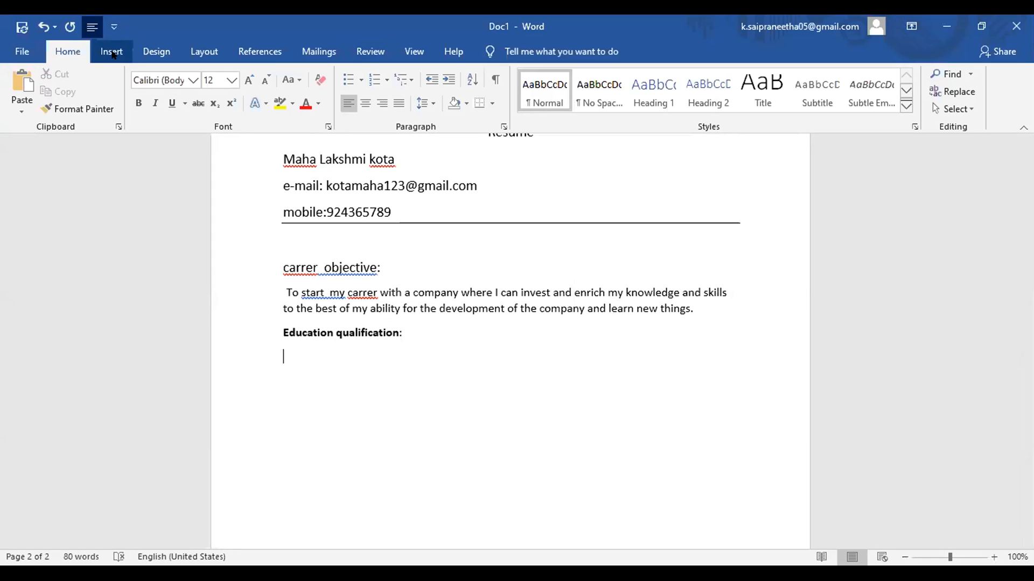
Step: Insert an empty 5-column, 3-row table under the Education qualification heading
{"action": "left_click", "coordinate": [112, 52]}
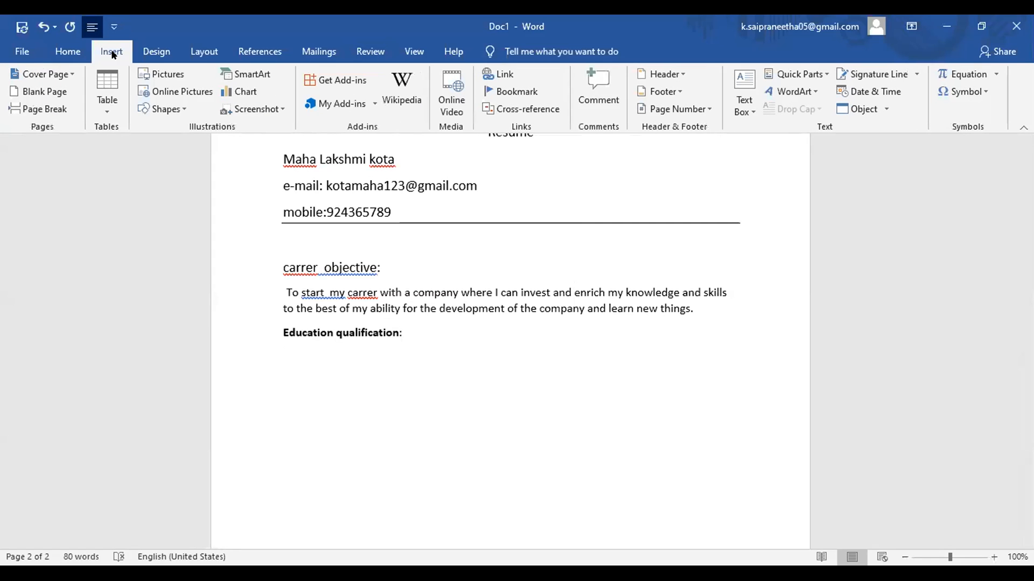
{"action": "left_click", "coordinate": [109, 95]}
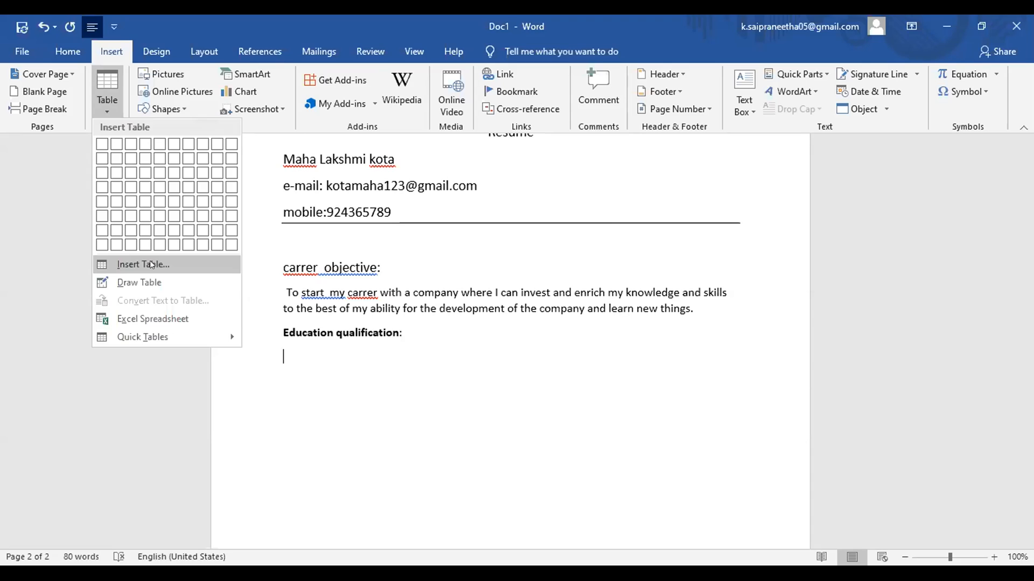
{"action": "left_click", "coordinate": [151, 264]}
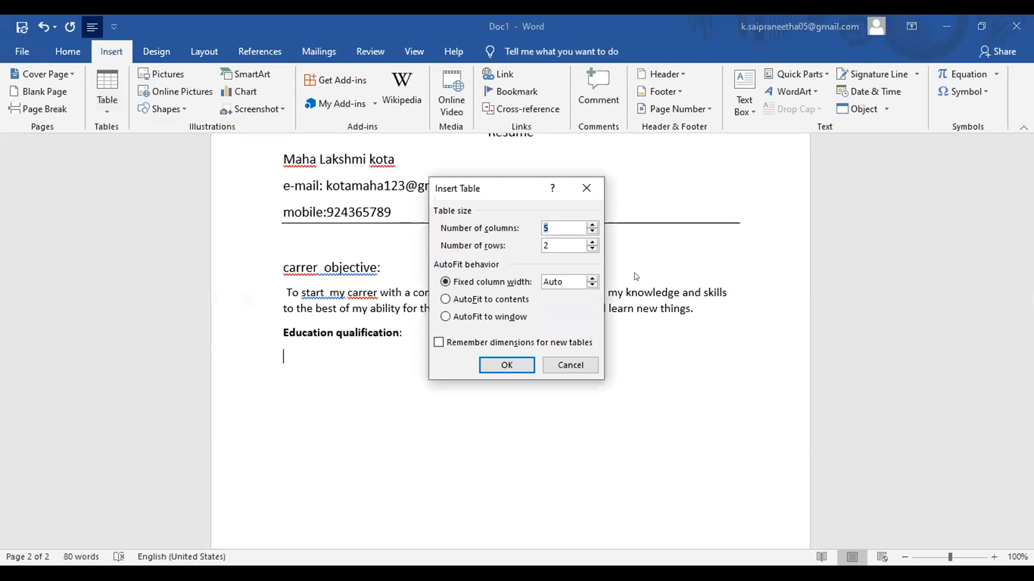
{"action": "left_click", "coordinate": [591, 241]}
{"action": "left_click", "coordinate": [504, 368]}
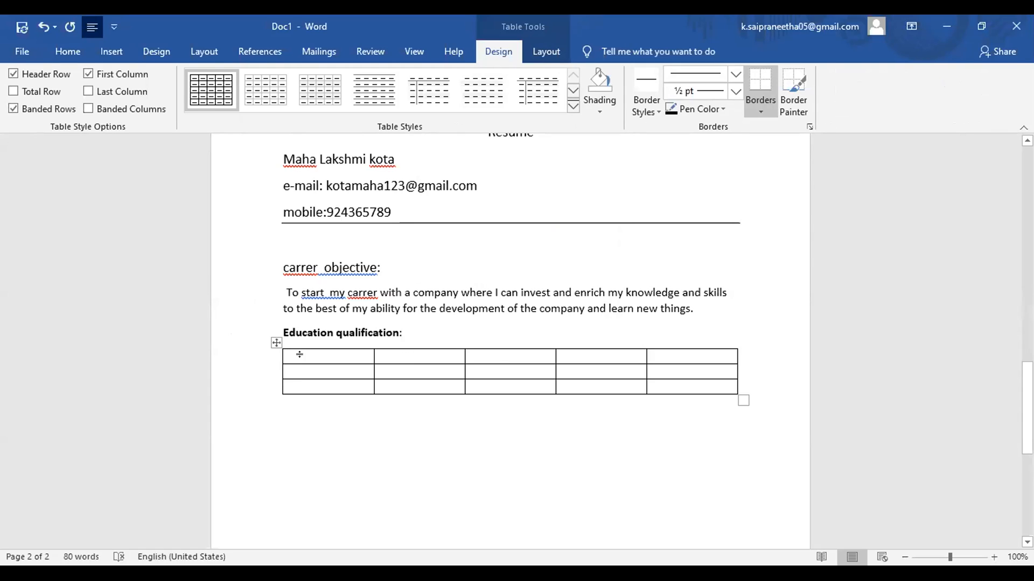
Step: Type 'Course' and 'College name' into the first two header cells
{"action": "type", "text": "cours"}
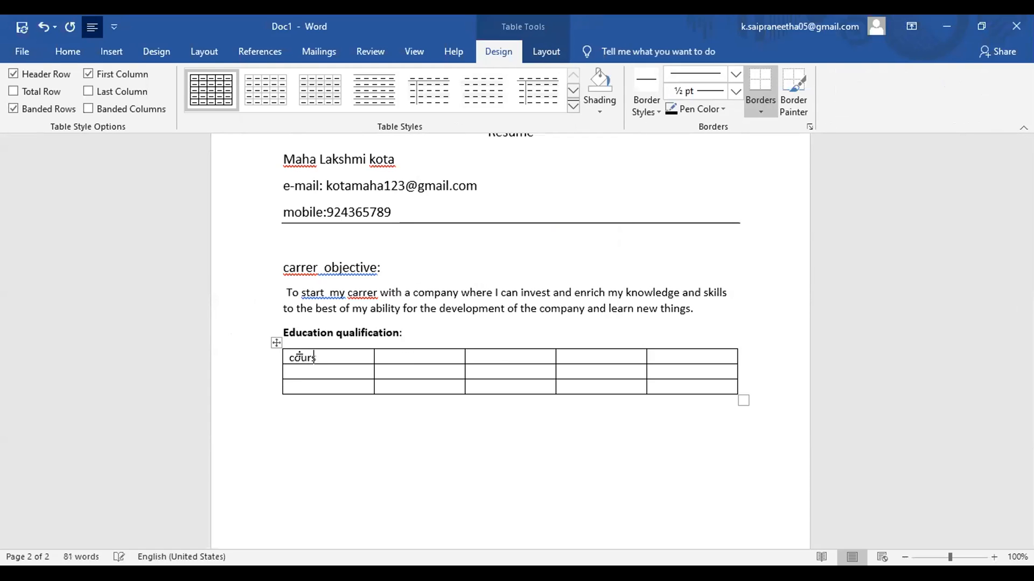
{"action": "type", "text": "e"}
{"action": "key", "text": "Tab"}
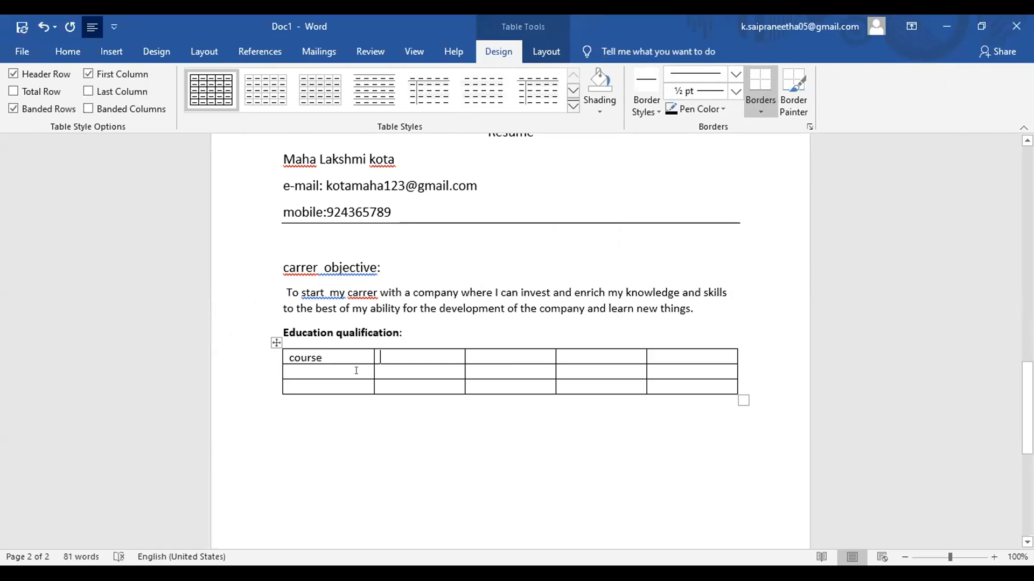
{"action": "type", "text": "colle"}
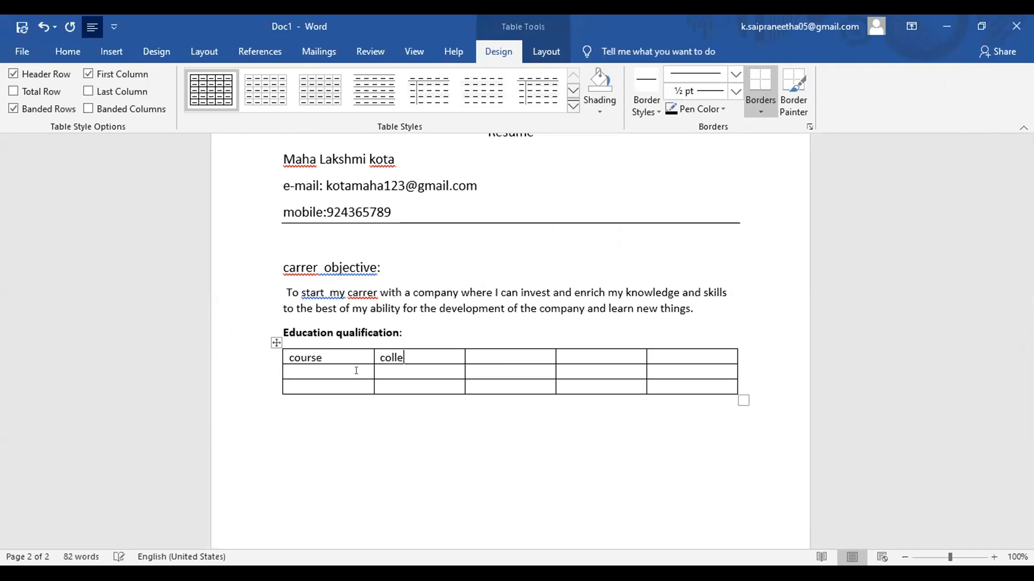
{"action": "type", "text": "ge/"}
{"action": "key", "text": "BackSpace"}
{"action": "type", "text": "name"}
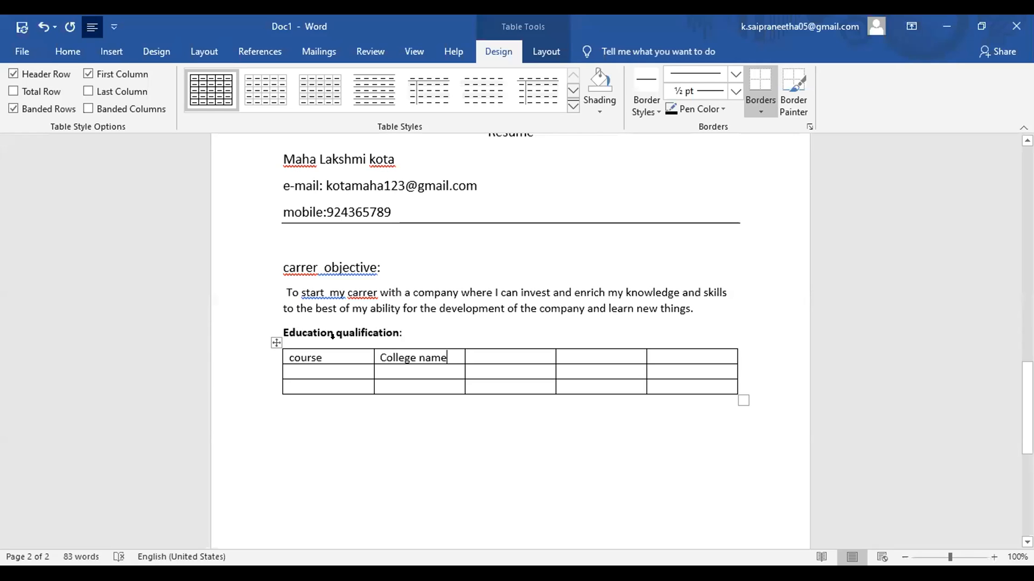
{"action": "key", "text": "Return"}
{"action": "key", "text": "Right"}
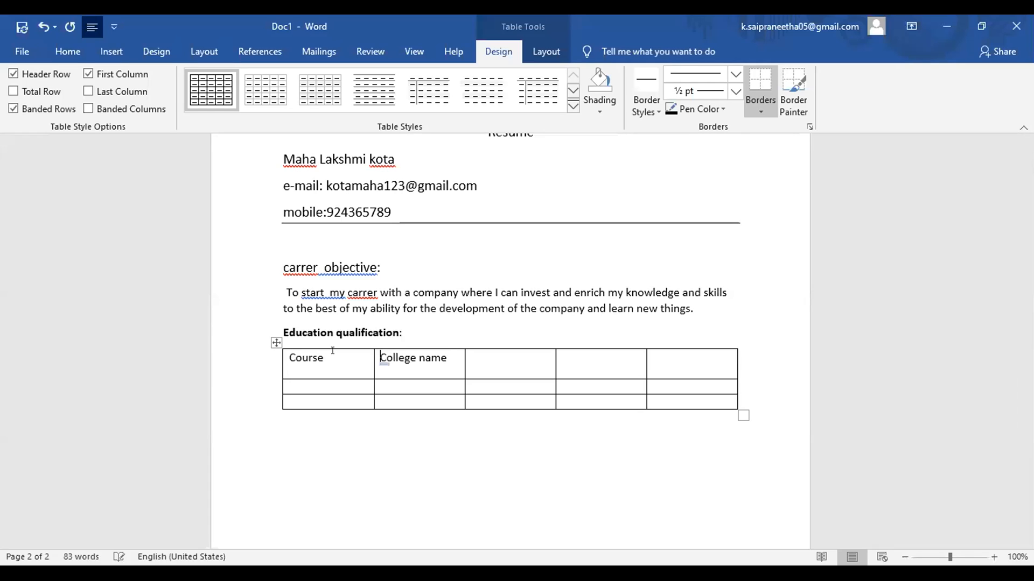
{"action": "key", "text": "Right"}
{"action": "key", "text": "Right"}
{"action": "key", "text": "Right"}
{"action": "key", "text": "Right"}
{"action": "key", "text": "Right"}
{"action": "key", "text": "Right"}
{"action": "key", "text": "Right"}
{"action": "key", "text": "Right"}
{"action": "key", "text": "Right"}
{"action": "key", "text": "Right"}
{"action": "key", "text": "Right"}
{"action": "key", "text": "Right"}
{"action": "key", "text": "Right"}
{"action": "key", "text": "Left"}
Step: Fill the remaining header cells with Board/university, Duration and Percentage
{"action": "type", "text": "board/university"}
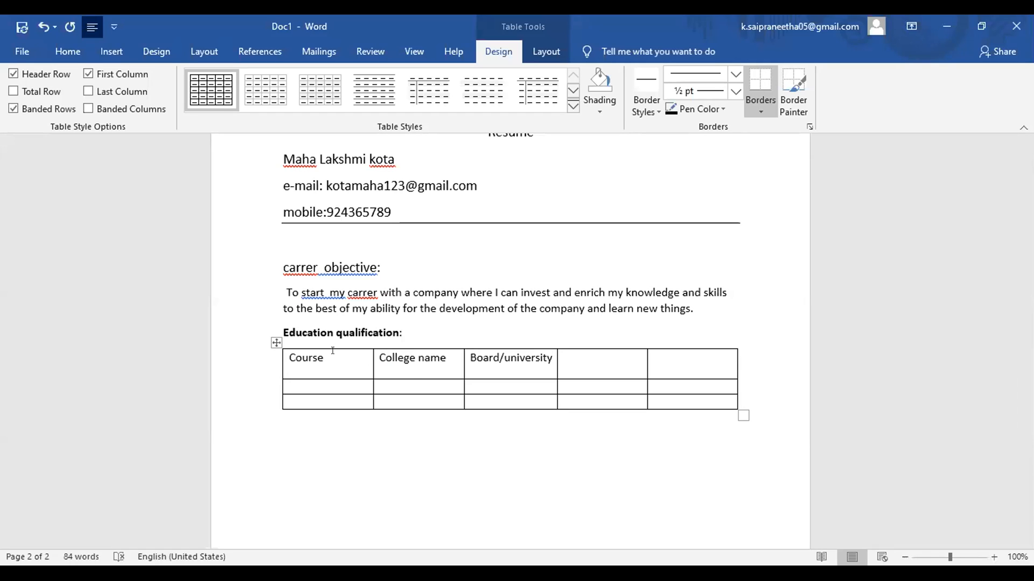
{"action": "type", "text": "duration"}
{"action": "key", "text": "Tab"}
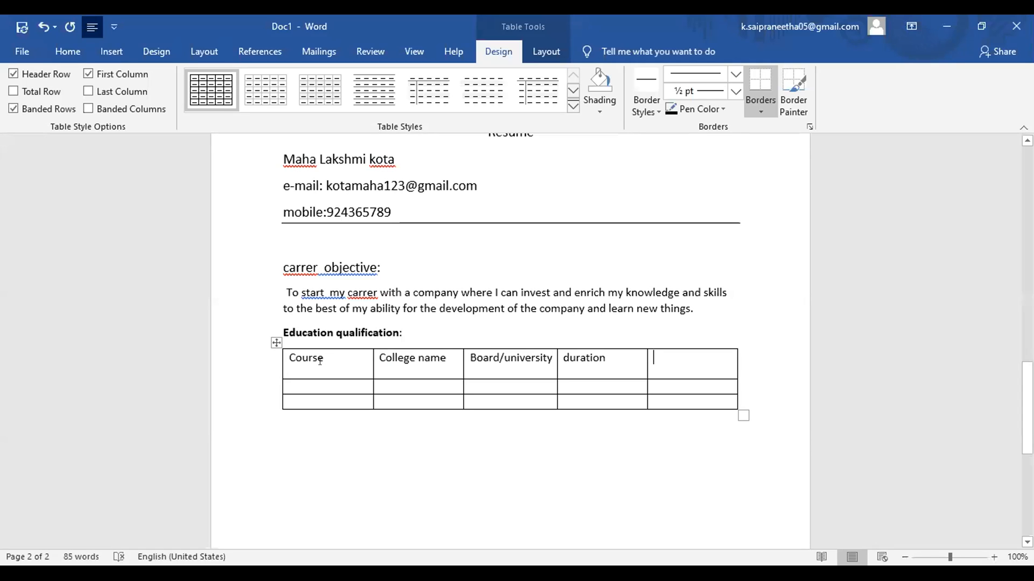
{"action": "type", "text": "p"}
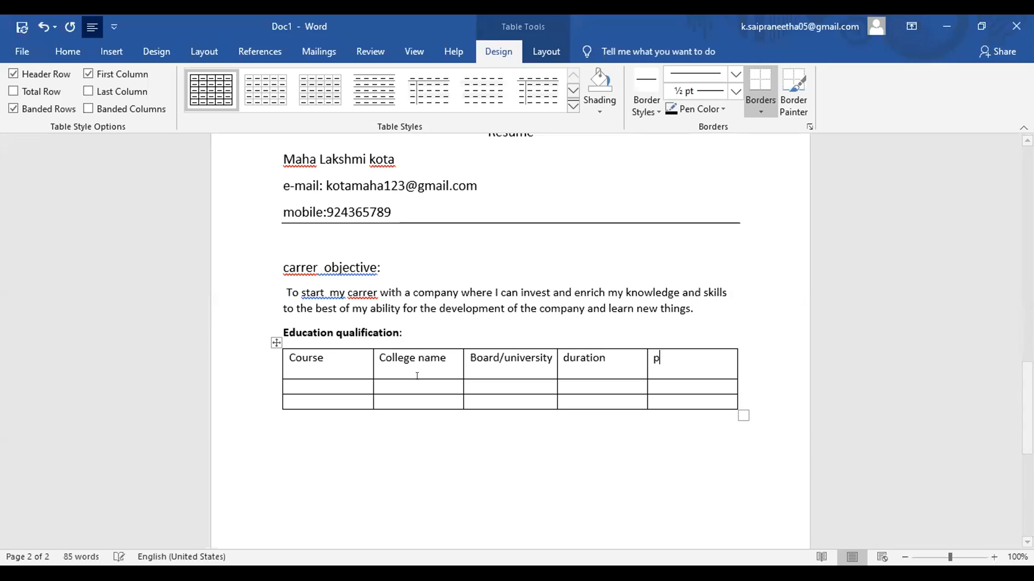
{"action": "type", "text": "ercentage"}
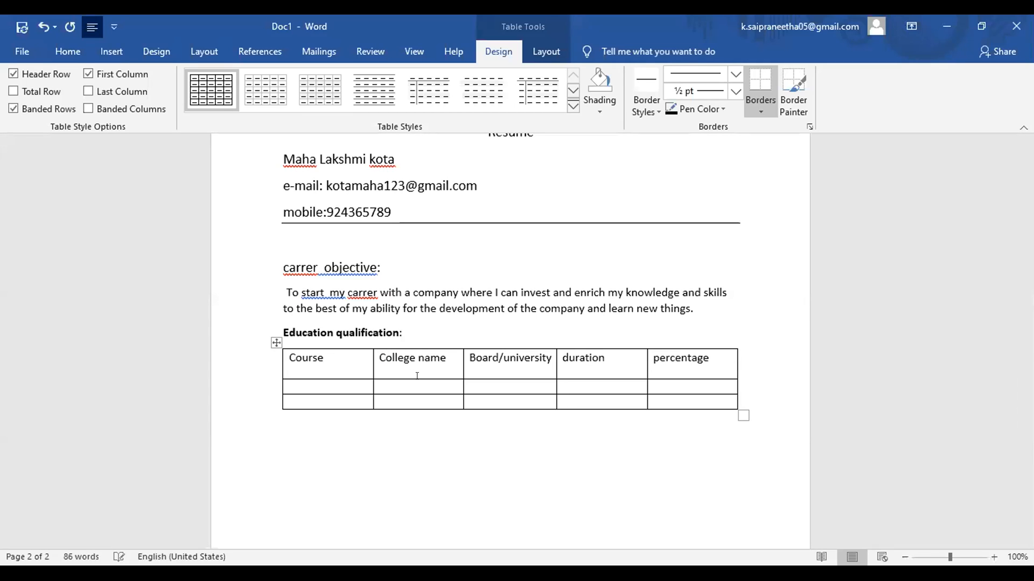
{"action": "key", "text": "Return"}
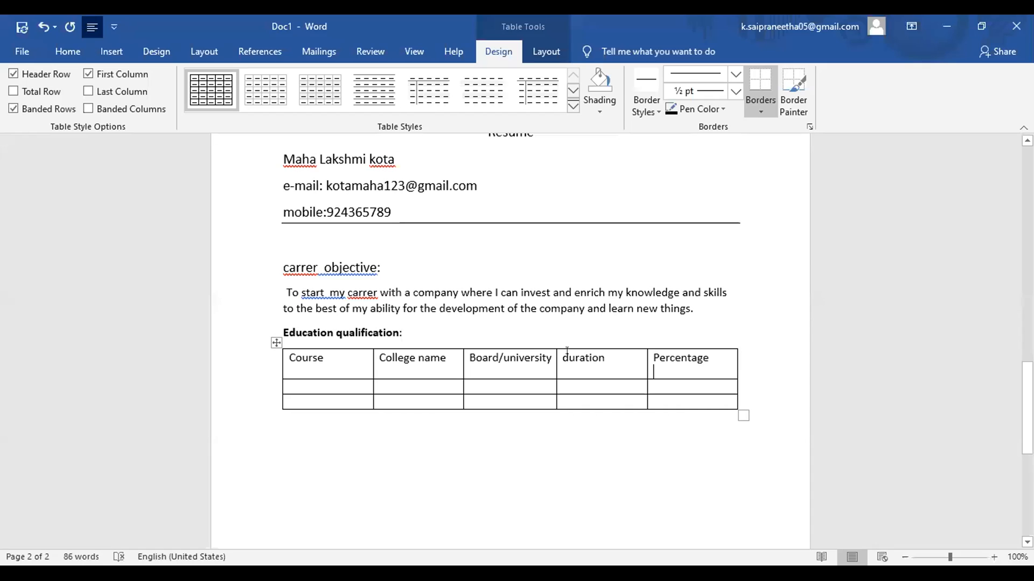
{"action": "left_click", "coordinate": [601, 358]}
{"action": "key", "text": "Return"}
Step: Enter 'b.tech' as the course and 'Ssn' as the college in the first data row
{"action": "left_click", "coordinate": [308, 386]}
{"action": "type", "text": "gr"}
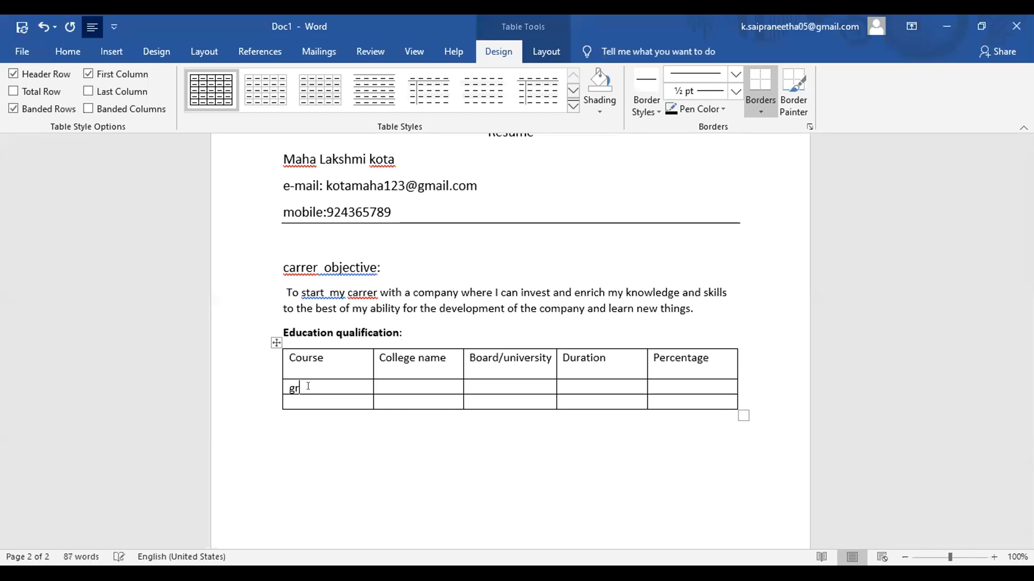
{"action": "key", "text": "BackSpace"}
{"action": "key", "text": "BackSpace"}
{"action": "type", "text": "b.tech"}
{"action": "key", "text": "Tab"}
{"action": "type", "text": "ssn"}
{"action": "key", "text": "Return"}
{"action": "key", "text": "Tab"}
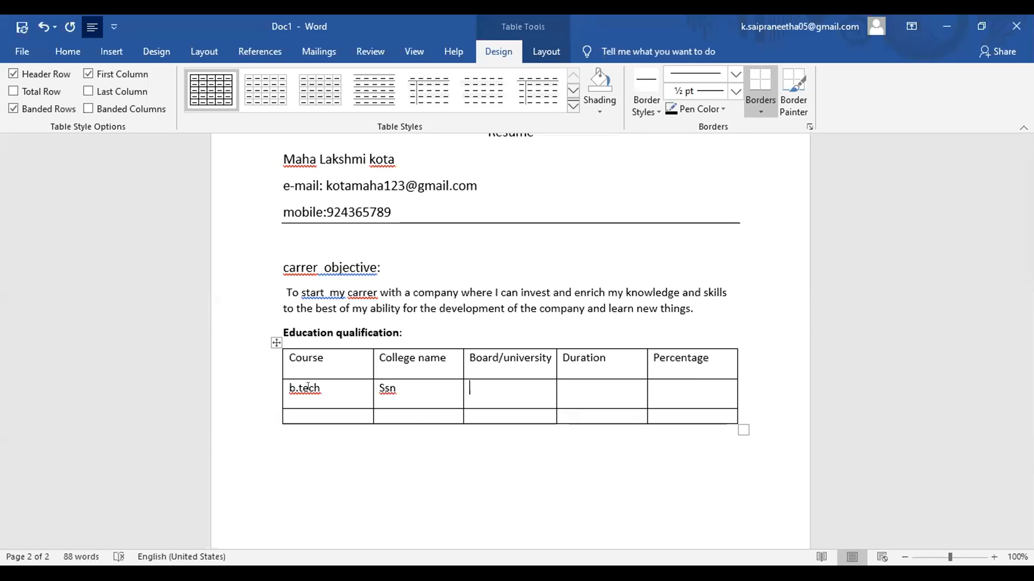
Step: Complete the b.tech row with Jntuk/anu, 2014-2017 and 70
{"action": "type", "text": "jntuk/anu"}
{"action": "key", "text": "Tab"}
{"action": "type", "text": "201"}
{"action": "key", "text": "BackSpace"}
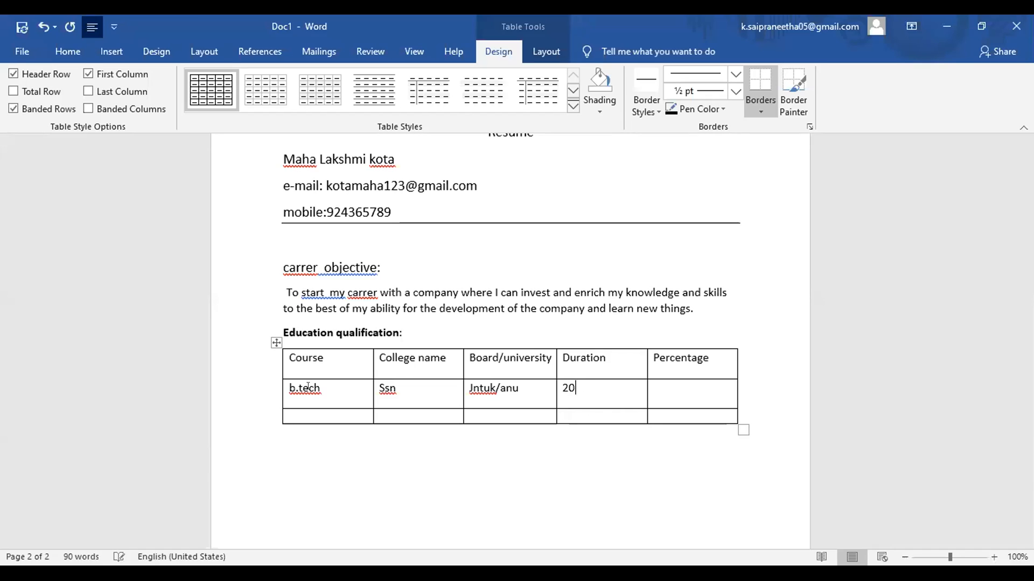
{"action": "type", "text": "14-2017"}
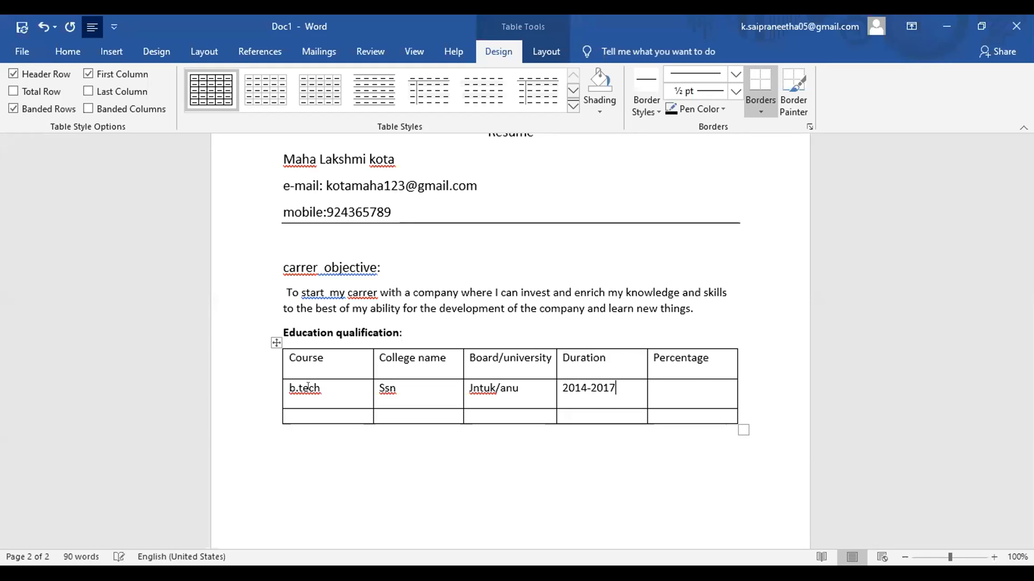
{"action": "key", "text": "Tab"}
{"action": "type", "text": "70"}
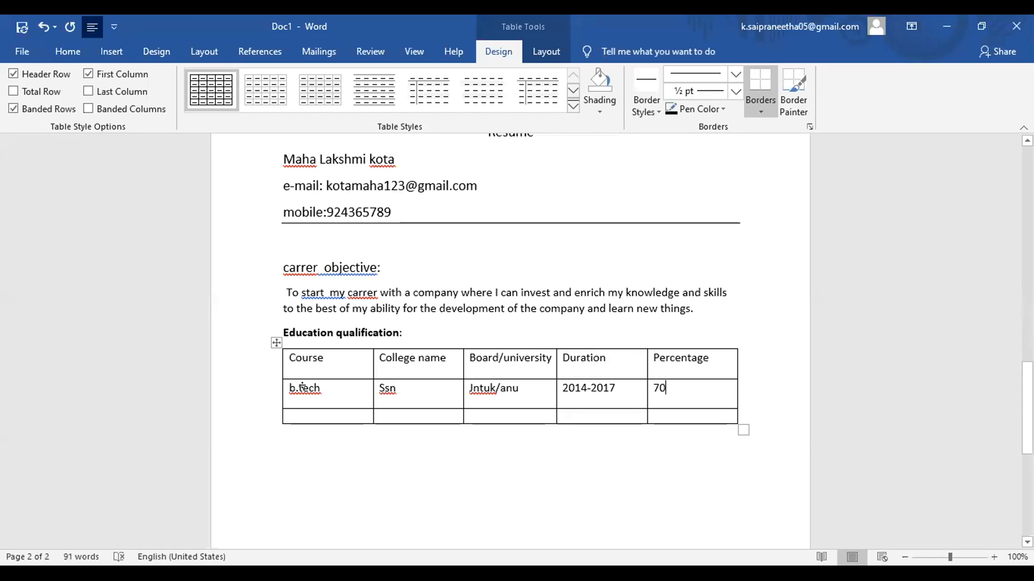
{"action": "key", "text": "Down"}
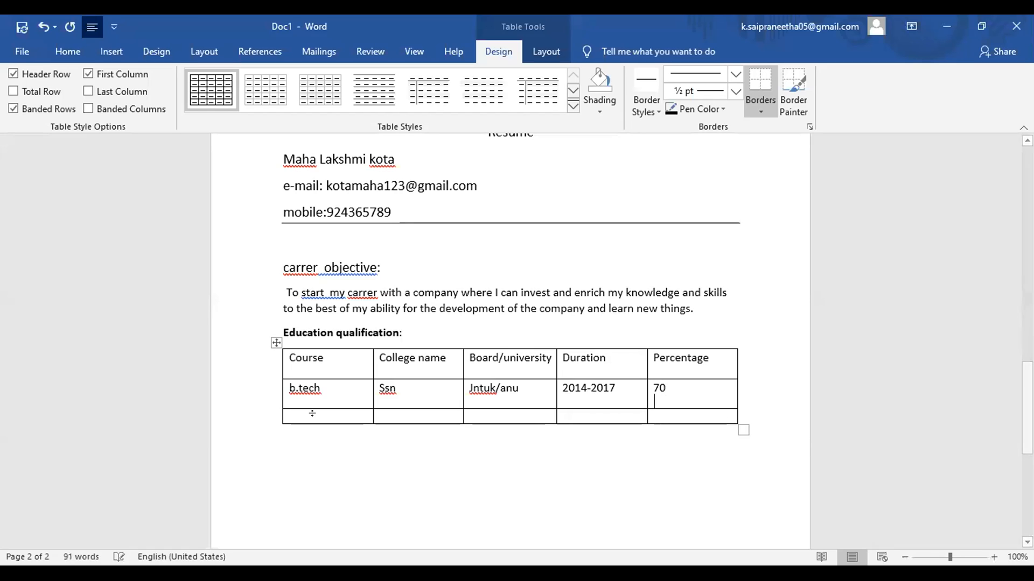
Step: Fill the third row with intermediate, Sri chaitanya, intermediate, 2012-2014 and 75
{"action": "left_click", "coordinate": [311, 414]}
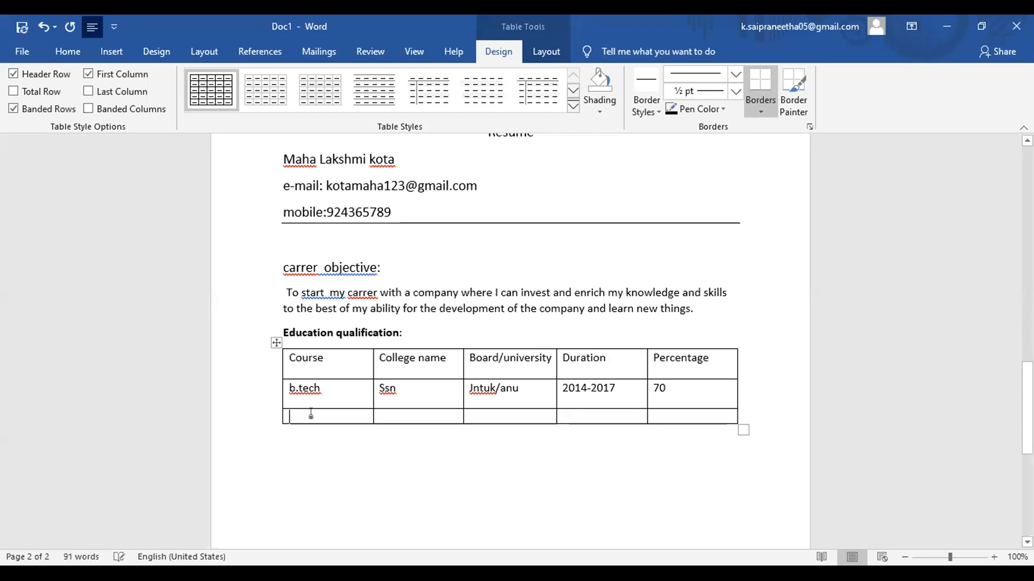
{"action": "type", "text": "in"}
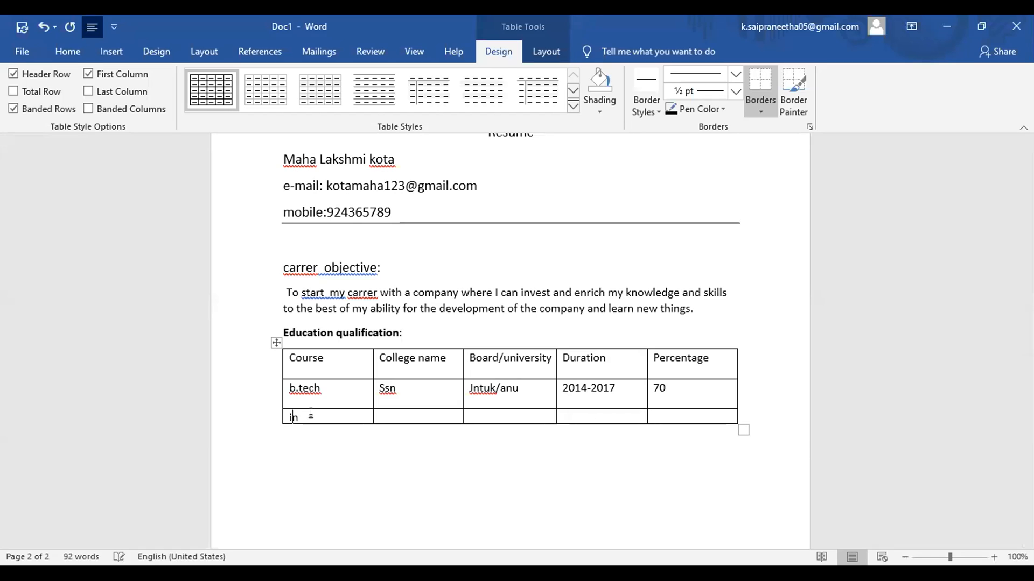
{"action": "type", "text": "termediate"}
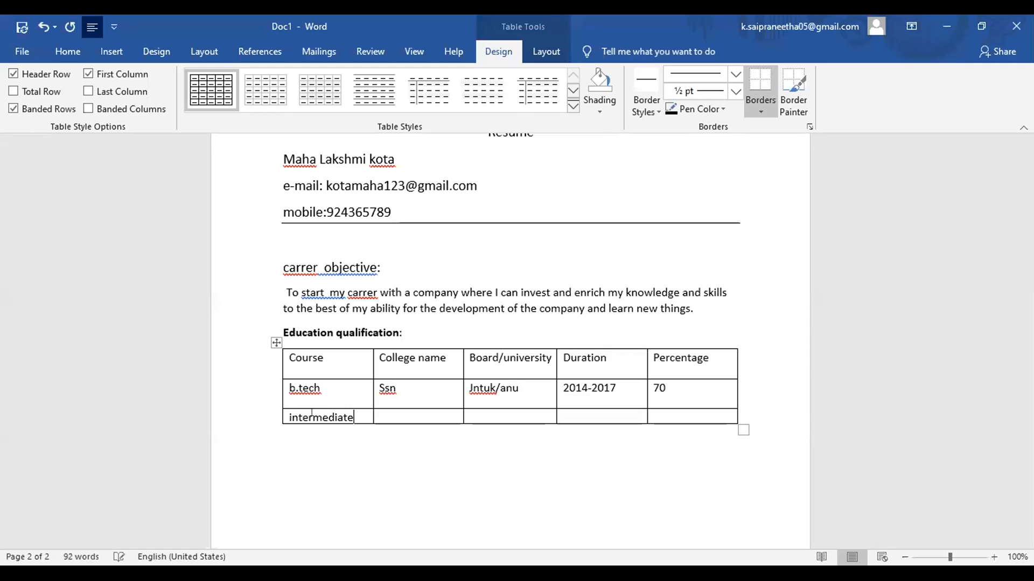
{"action": "key", "text": "Tab"}
{"action": "type", "text": "Sri chaitanya"}
{"action": "key", "text": "Tab"}
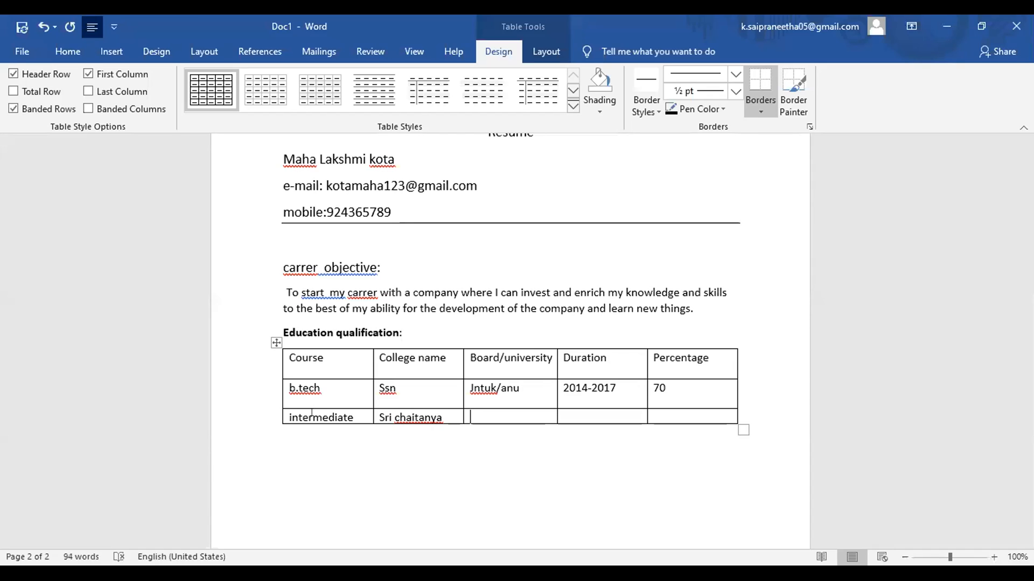
{"action": "type", "text": "intermediate"}
{"action": "key", "text": "Tab"}
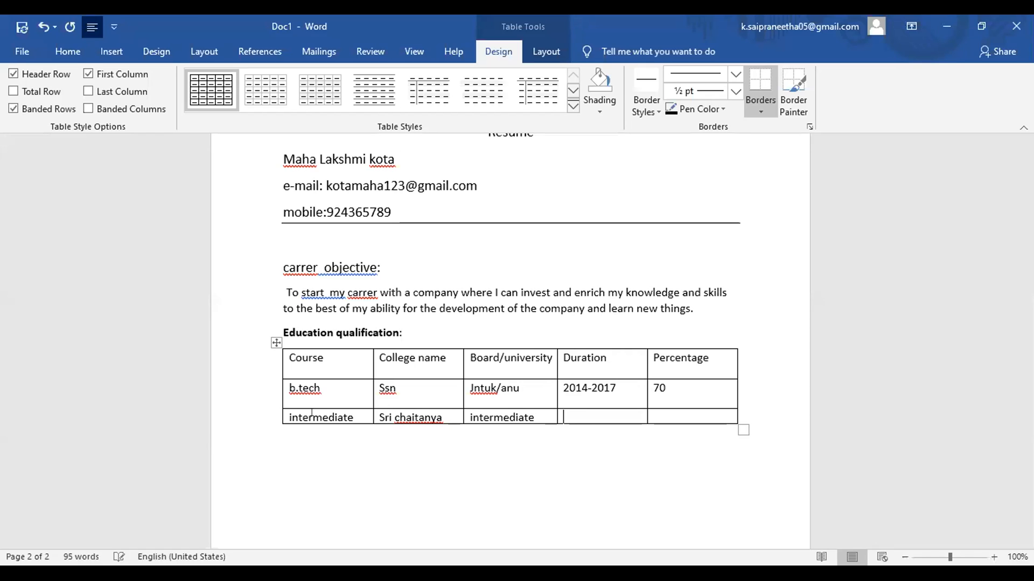
{"action": "type", "text": "2012"}
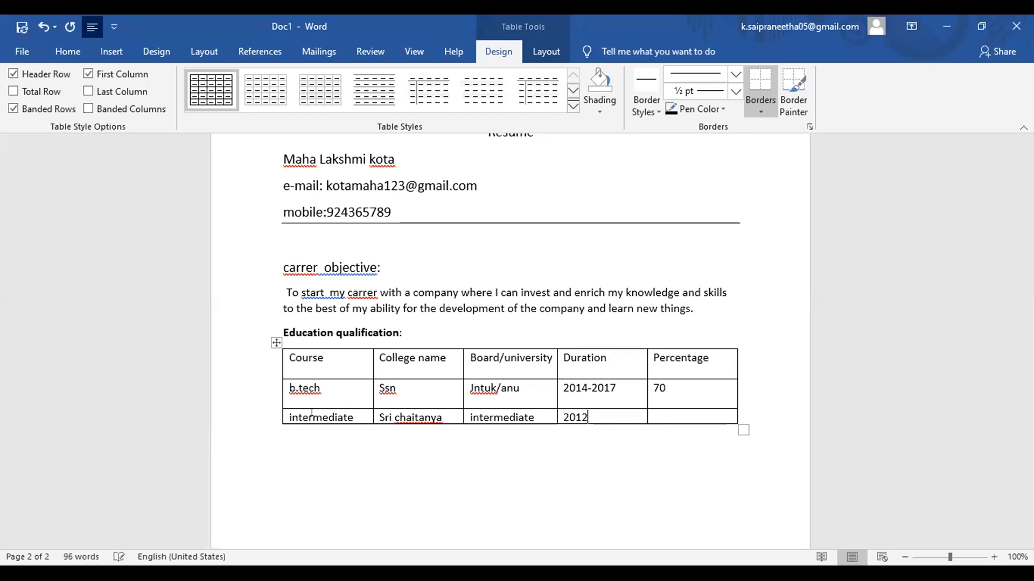
{"action": "type", "text": "-2014"}
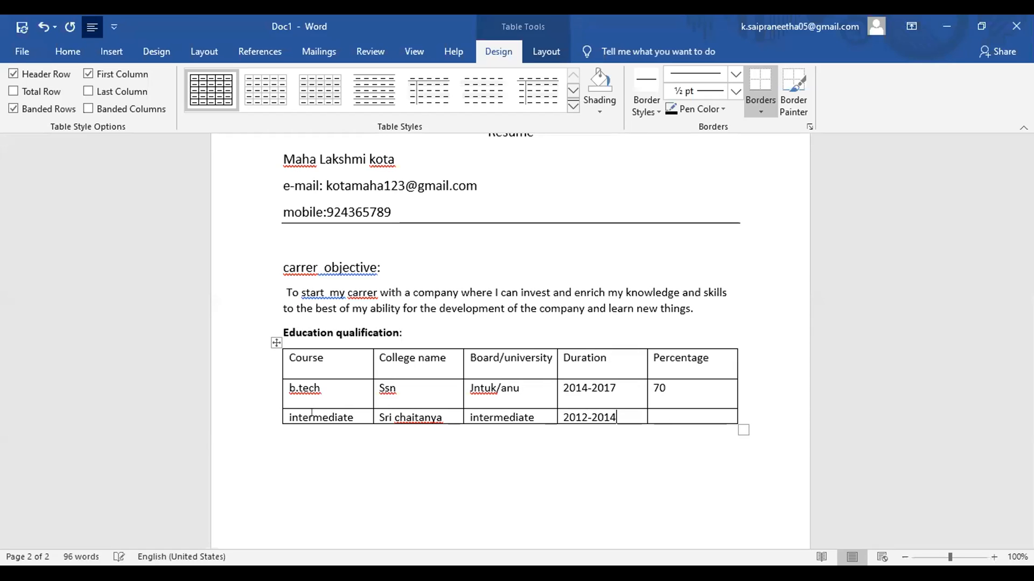
{"action": "key", "text": "Tab"}
{"action": "type", "text": "75"}
{"action": "left_click", "coordinate": [743, 413]}
Step: Add a fourth table row with ssc, Govt.high school, ssc and 2011-2012
{"action": "key", "text": "Return"}
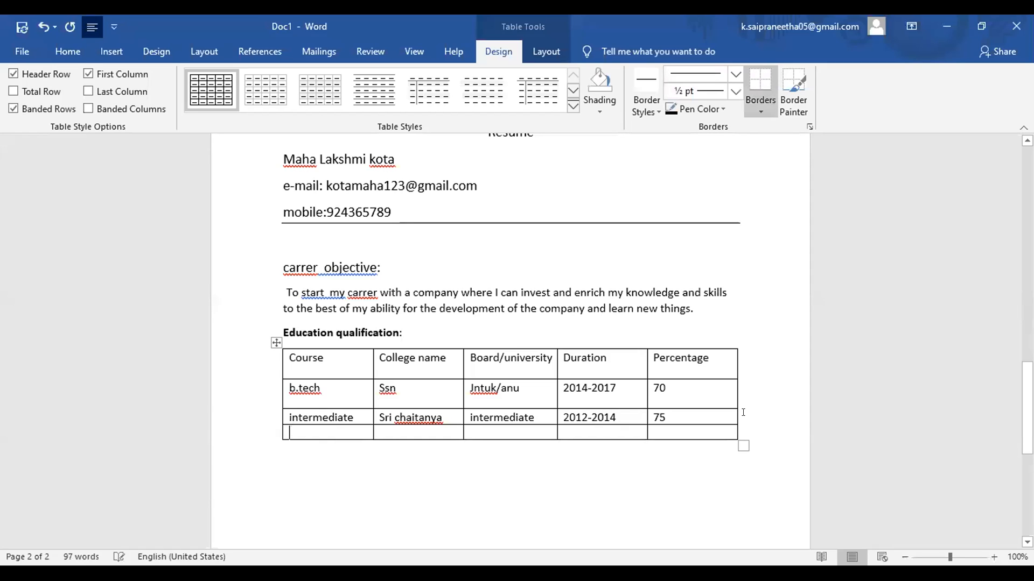
{"action": "type", "text": "ssc"}
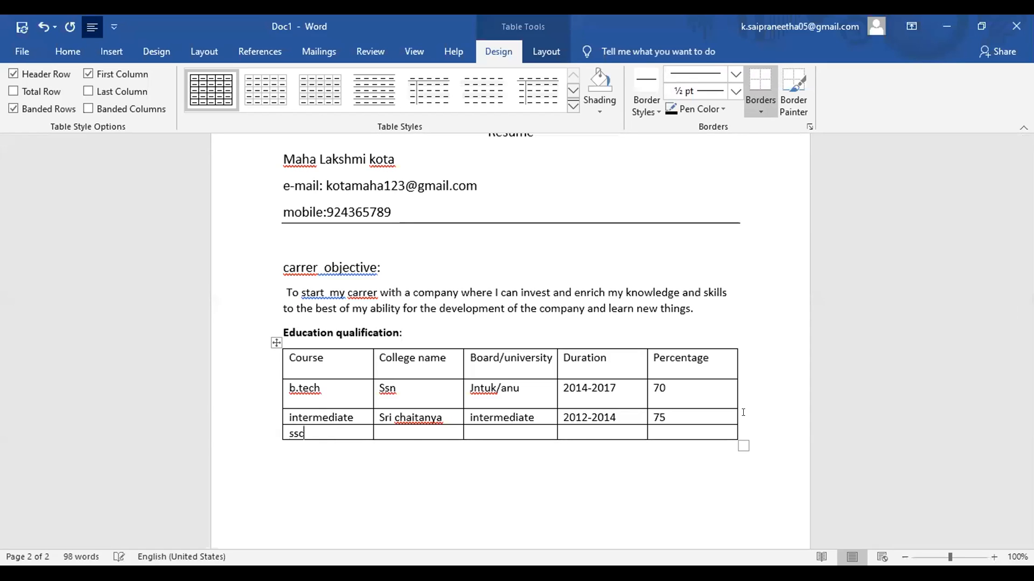
{"action": "key", "text": "Tab"}
{"action": "type", "text": "govt.high sc"}
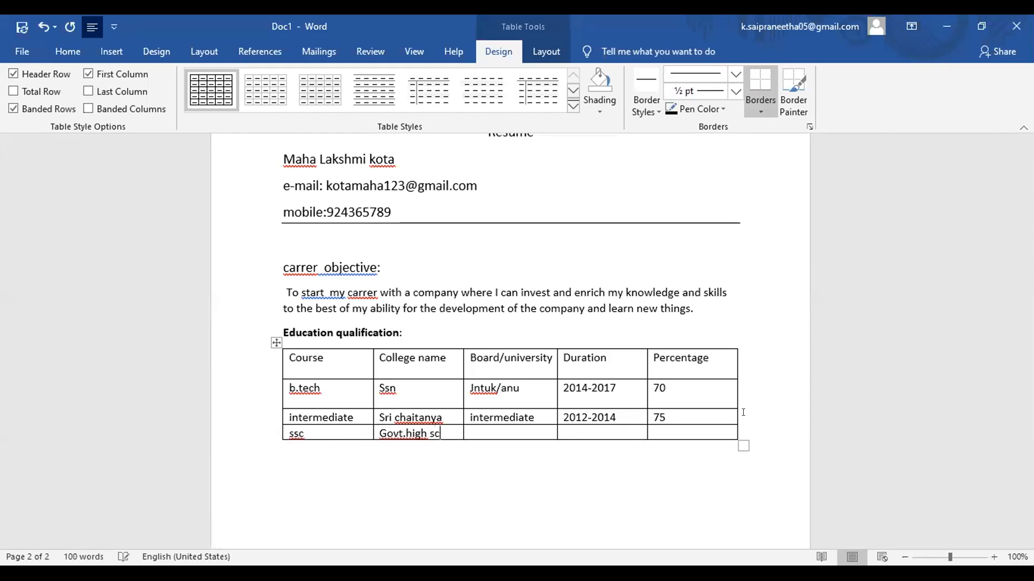
{"action": "type", "text": "hool"}
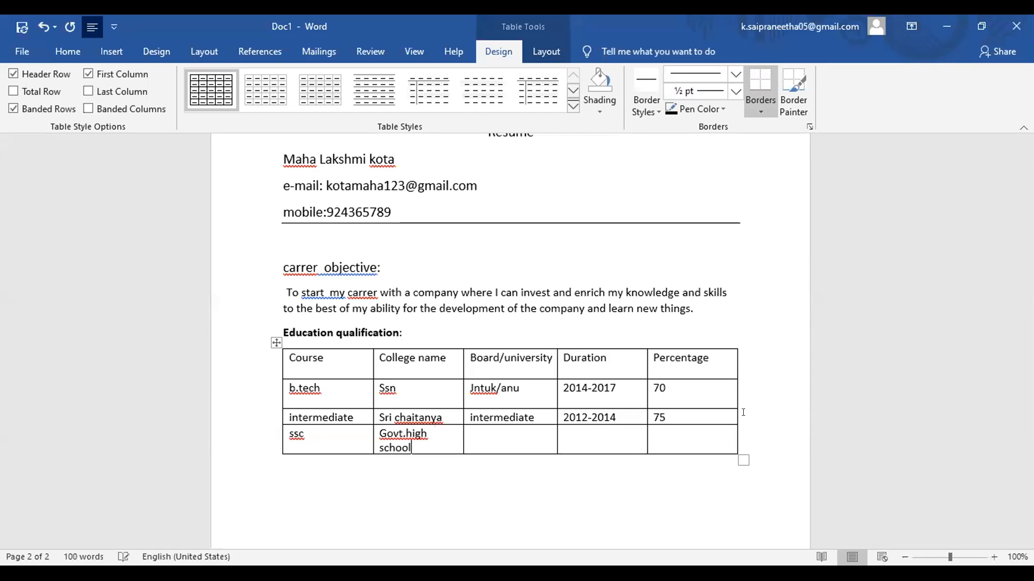
{"action": "key", "text": "Tab"}
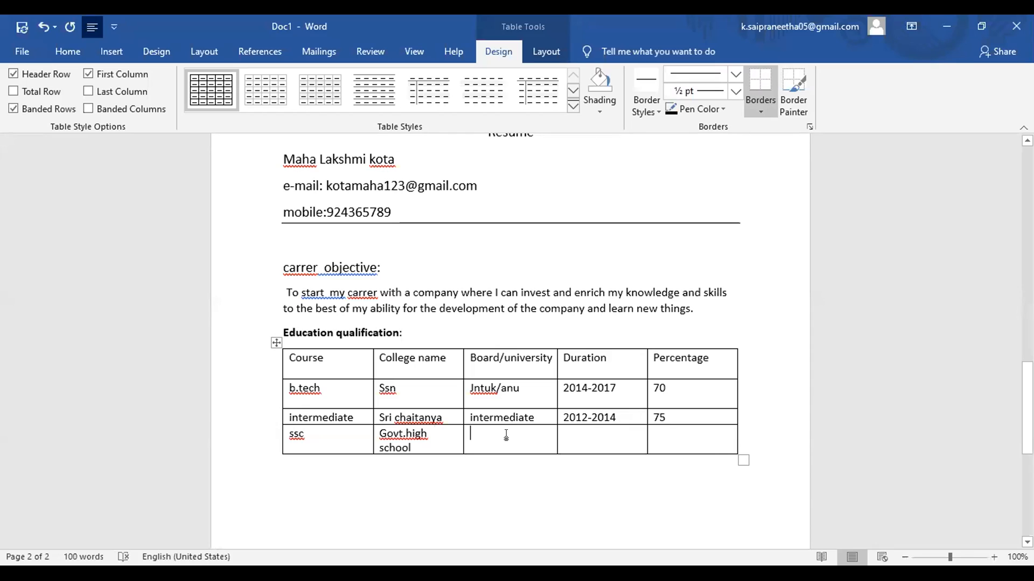
{"action": "type", "text": "ss"}
{"action": "type", "text": "c"}
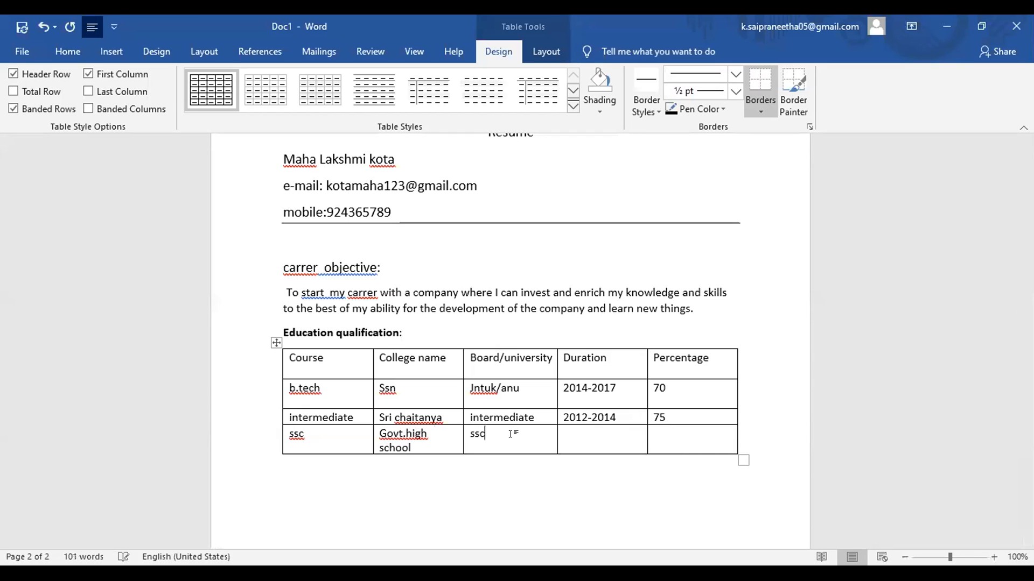
{"action": "key", "text": "Tab"}
{"action": "type", "text": "2011-2012"}
{"action": "left_click", "coordinate": [662, 446]}
Step: Enter 80 as the ssc percentage and type 'Technical skills/programming skills:' below the table
{"action": "type", "text": "80"}
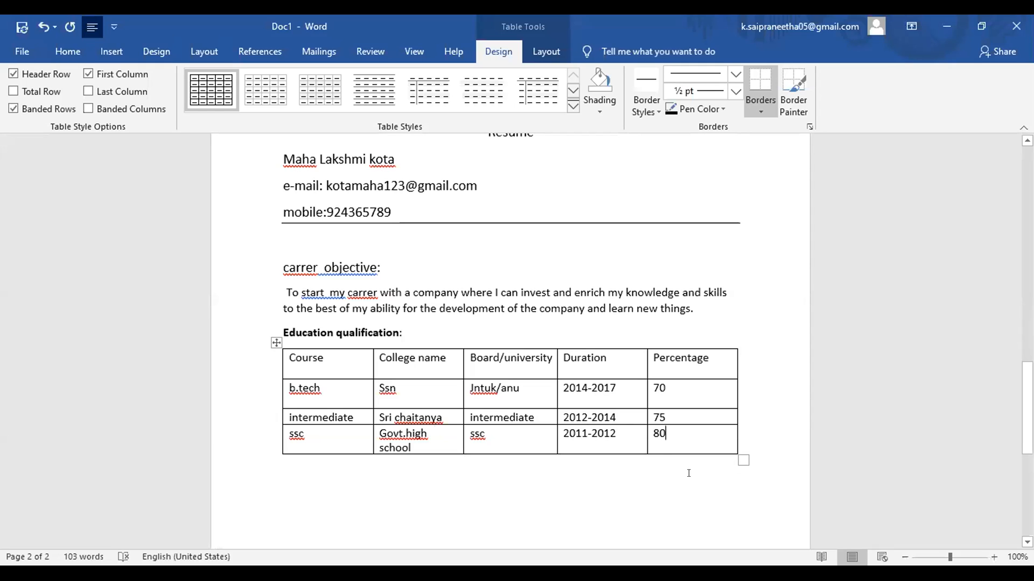
{"action": "left_click", "coordinate": [749, 457]}
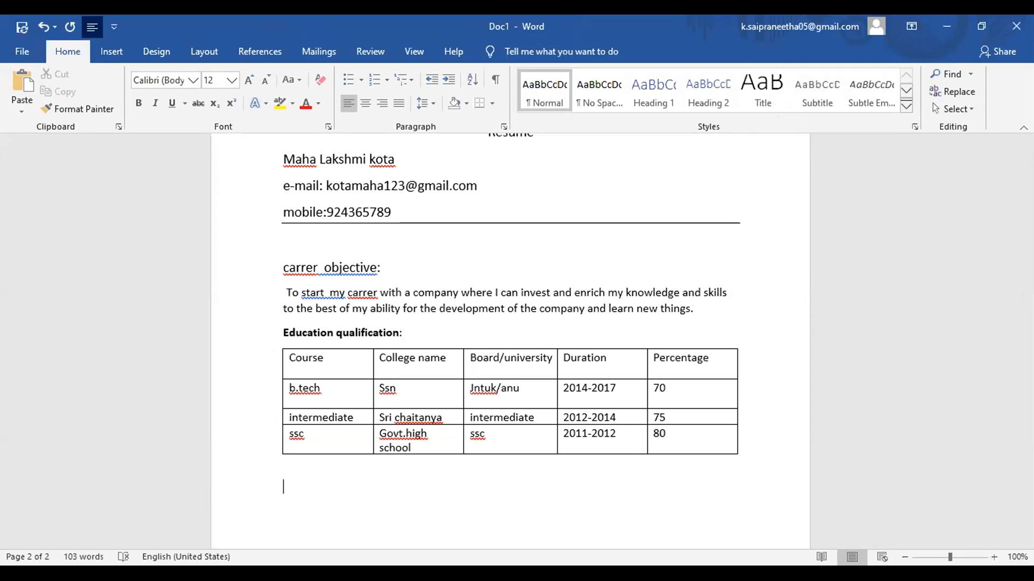
{"action": "type", "text": "technical skills/pro"}
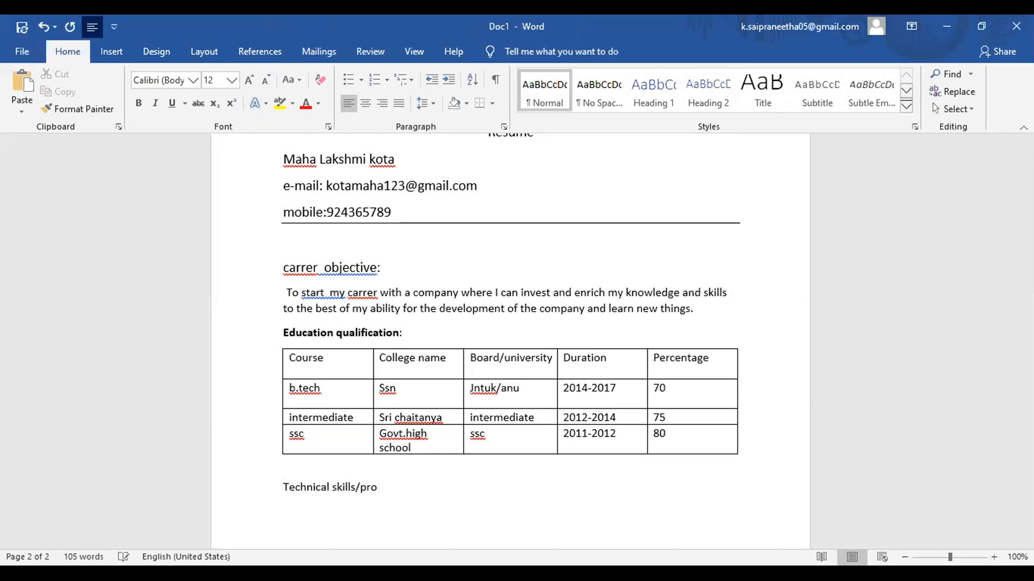
{"action": "key", "text": "BackSpace"}
{"action": "type", "text": "ogramming skills:"}
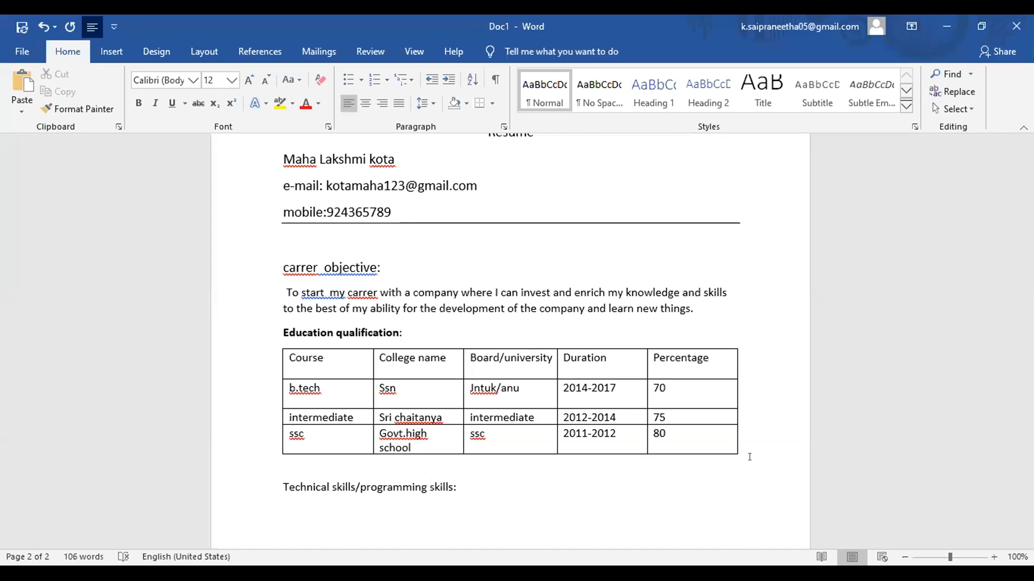
{"action": "key", "text": "Return"}
Step: List Basics of computers, Ms-office and C language ,java.....etc as round bullets
{"action": "left_click", "coordinate": [359, 80]}
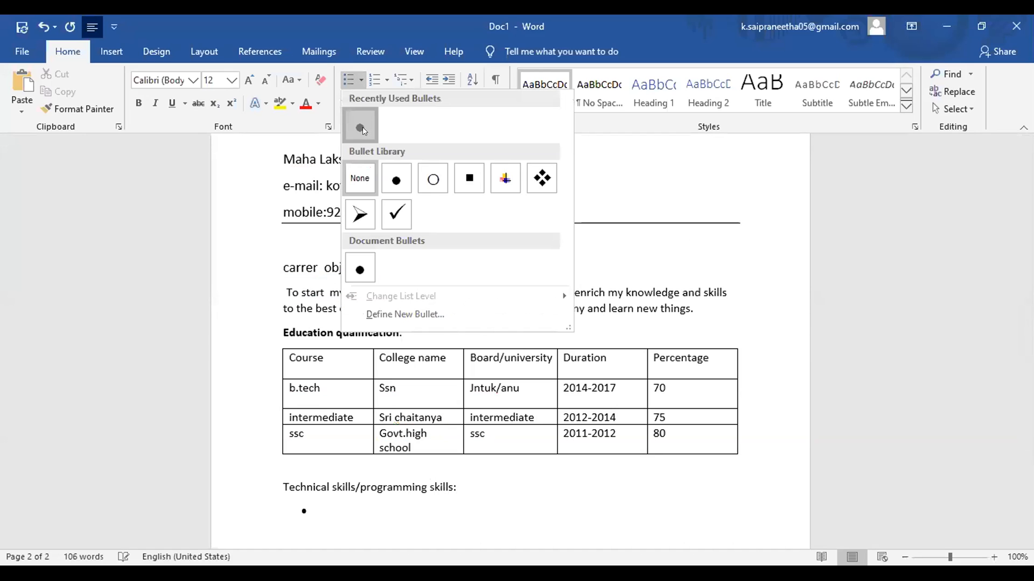
{"action": "left_click", "coordinate": [361, 129]}
{"action": "type", "text": "bas"}
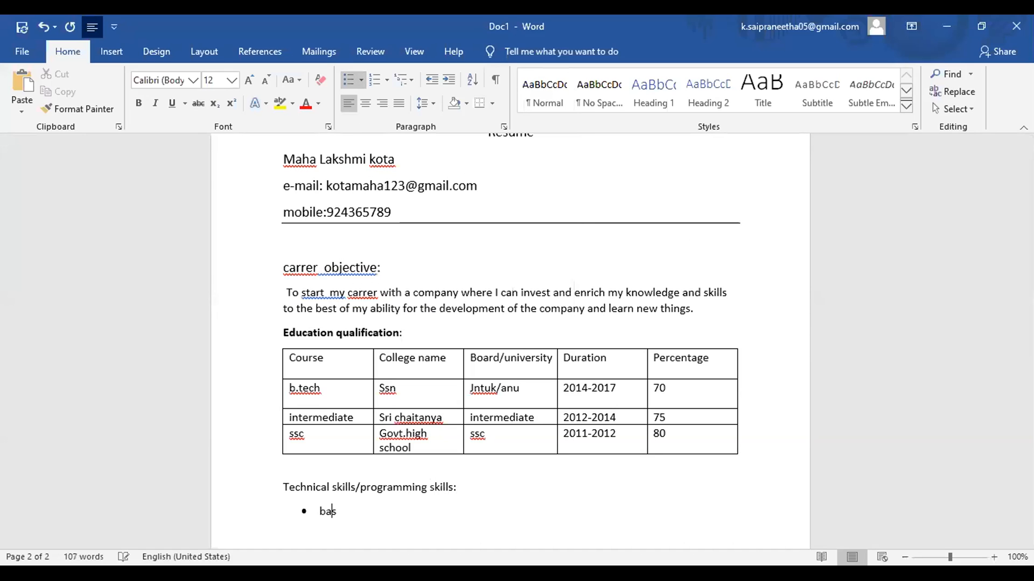
{"action": "type", "text": "ic"}
{"action": "key", "text": "BackSpace"}
{"action": "type", "text": "s of computers"}
{"action": "key", "text": "Return"}
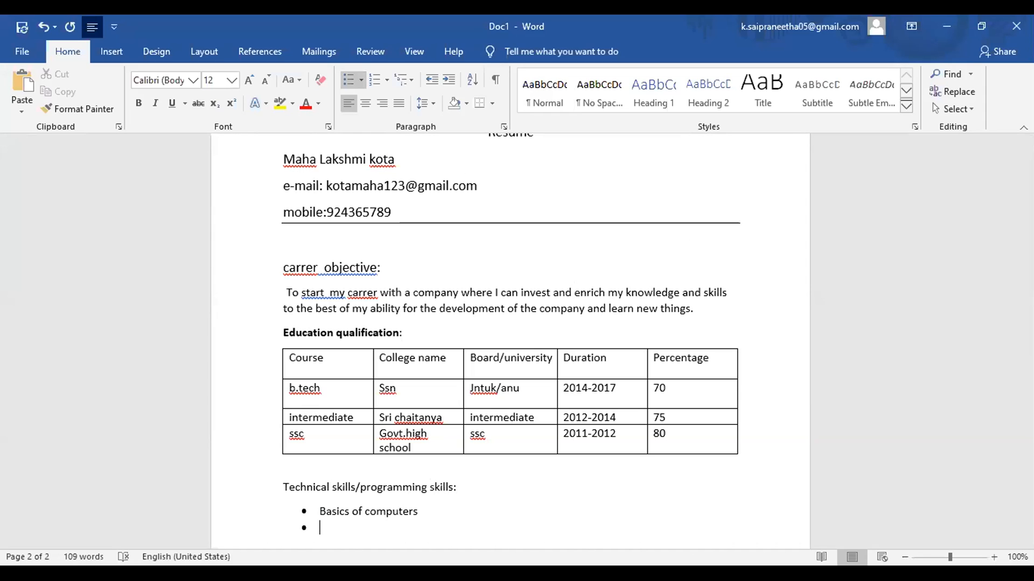
{"action": "type", "text": "ms-office"}
{"action": "key", "text": "Return"}
{"action": "type", "text": "C languages"}
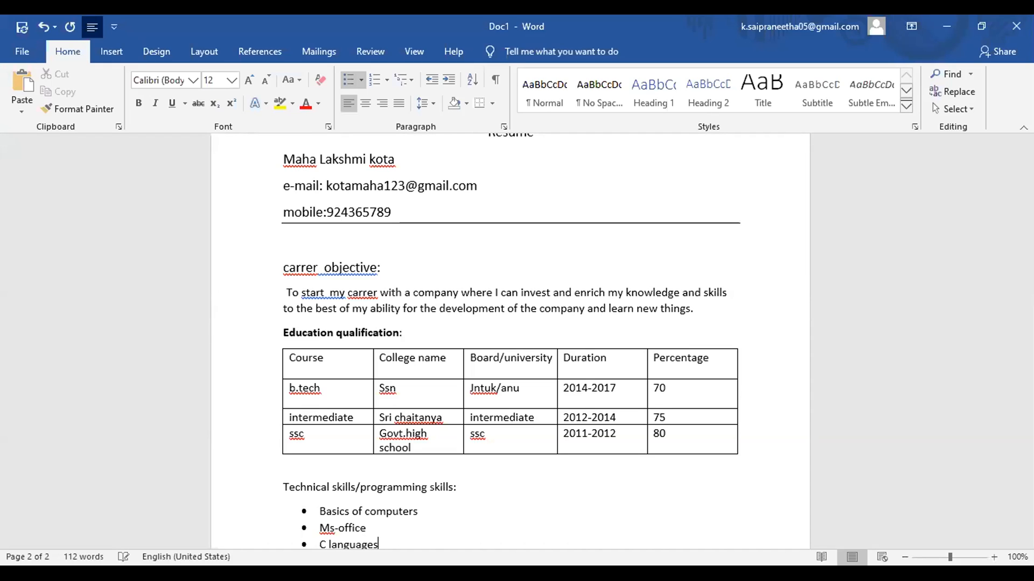
{"action": "key", "text": "BackSpace"}
{"action": "type", "text": ",java.....etc"}
{"action": "key", "text": "Return"}
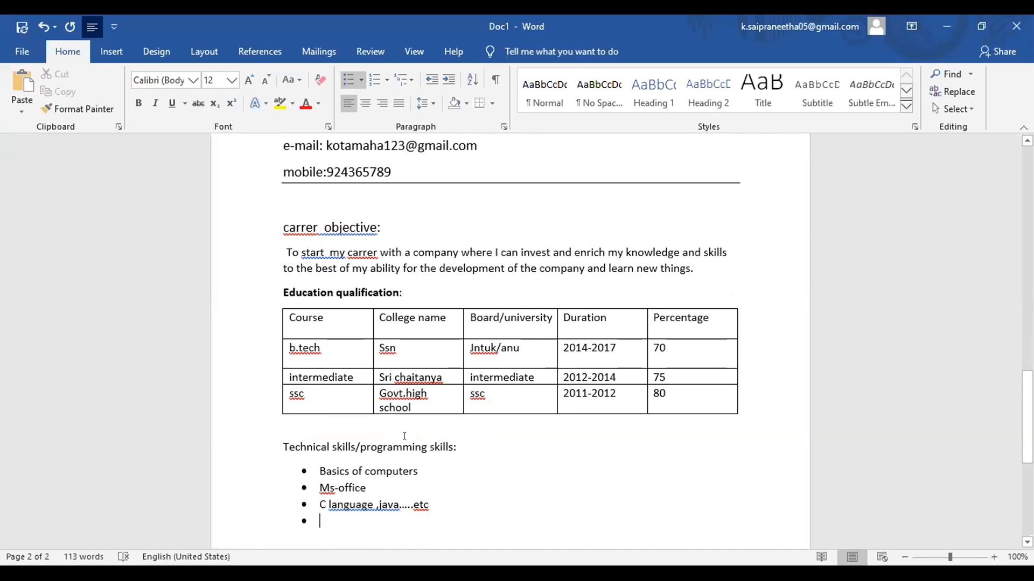
{"action": "left_click", "coordinate": [384, 443]}
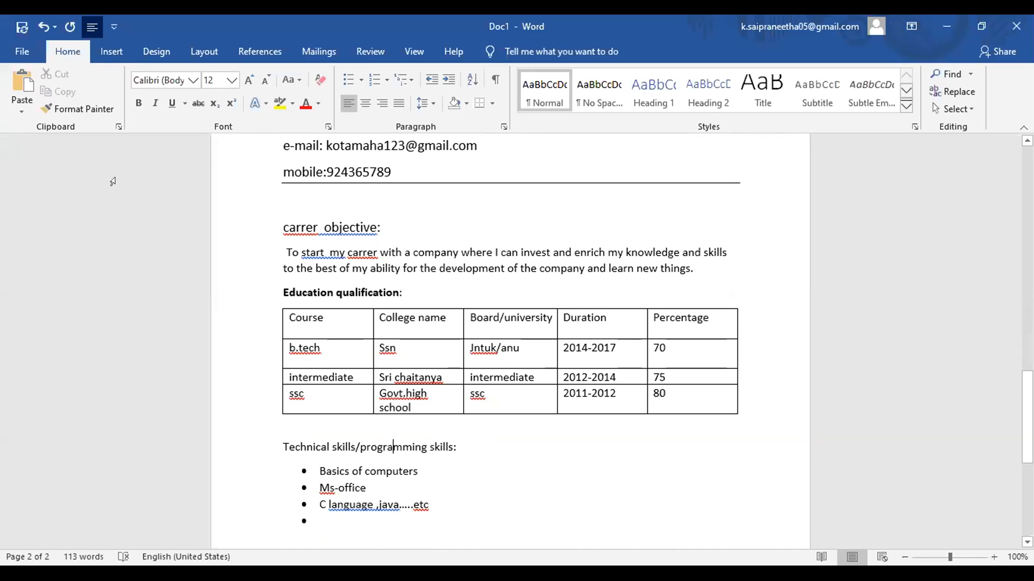
Step: Bold the technical skills heading and remove the leftover empty bullet
{"action": "triple_click", "coordinate": [385, 443]}
{"action": "left_click", "coordinate": [139, 103]}
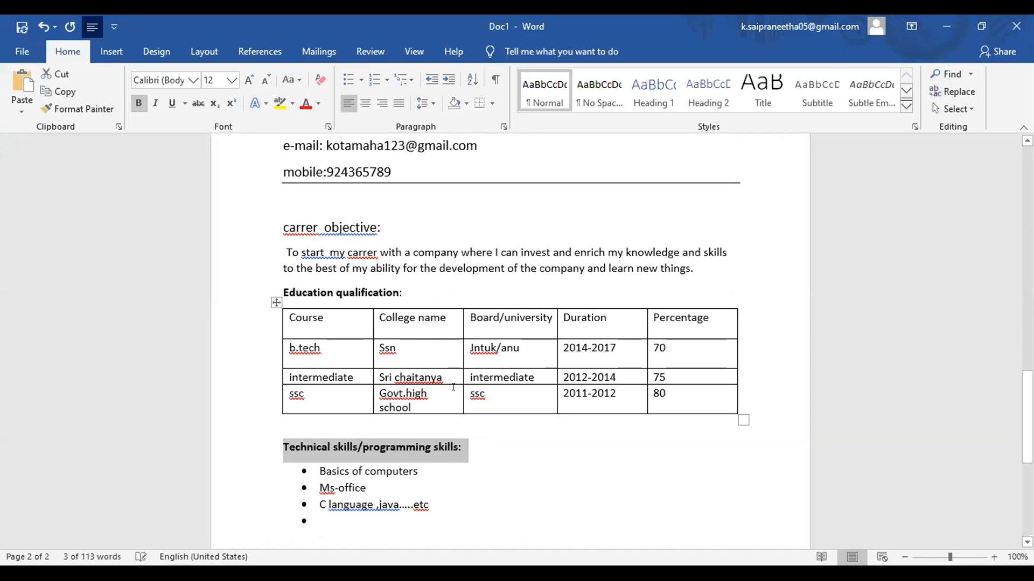
{"action": "left_click", "coordinate": [443, 512]}
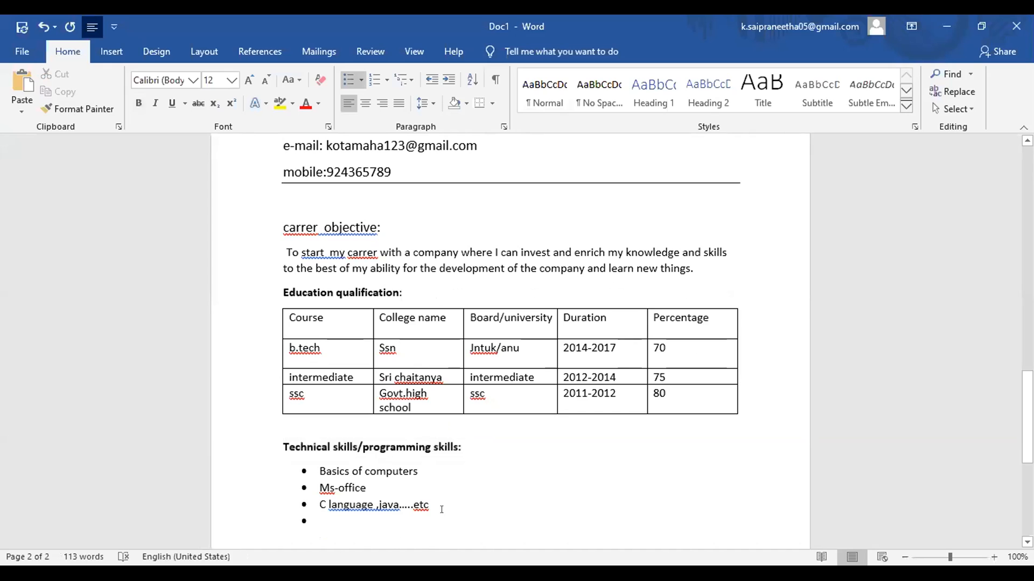
{"action": "key", "text": "BackSpace"}
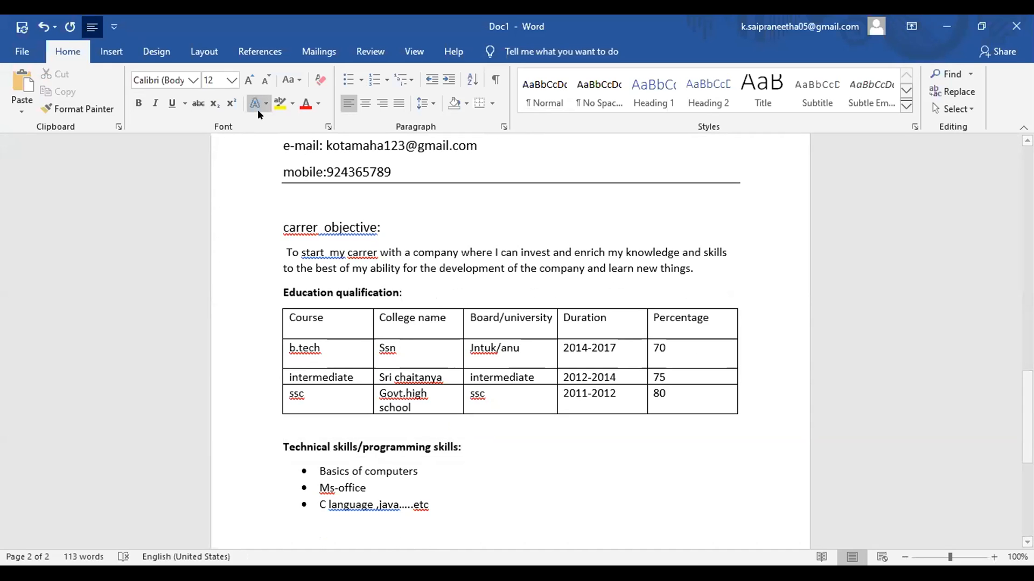
{"action": "left_click", "coordinate": [361, 80]}
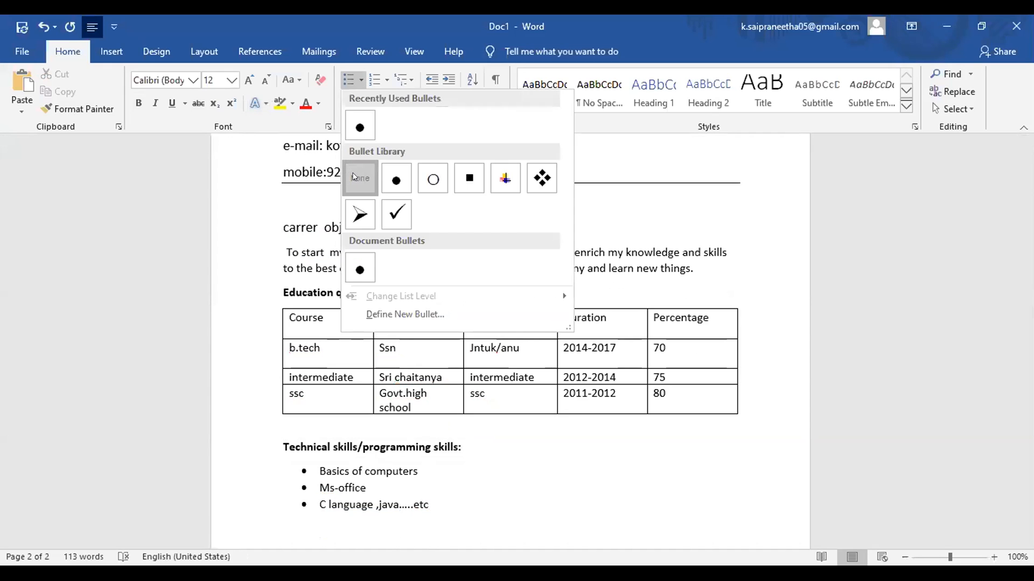
{"action": "left_click", "coordinate": [353, 177]}
Step: Add a plain unbulleted line after the last skill, setting bullets to None
{"action": "left_click", "coordinate": [458, 507]}
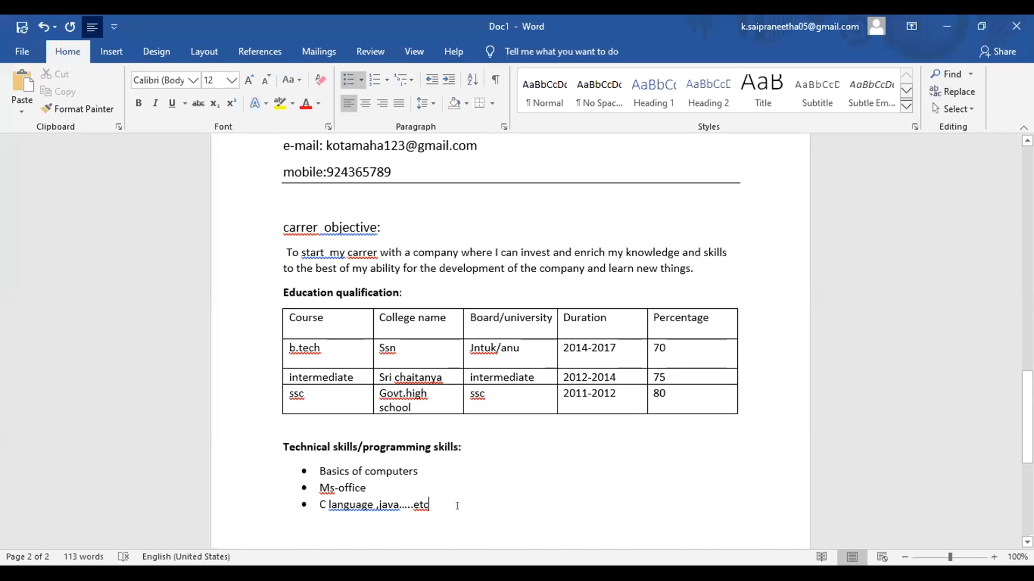
{"action": "key", "text": "Return"}
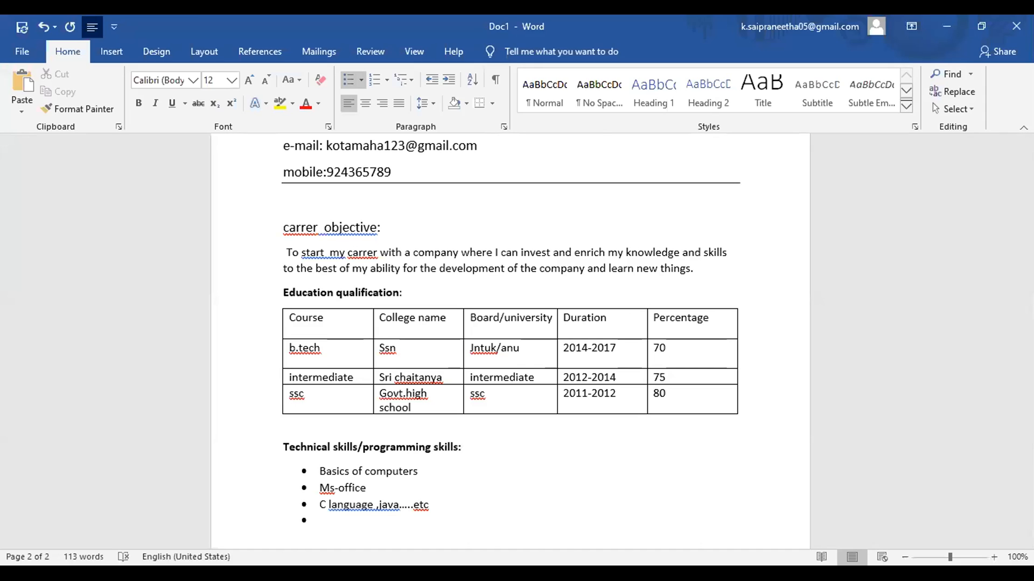
{"action": "key", "text": "BackSpace"}
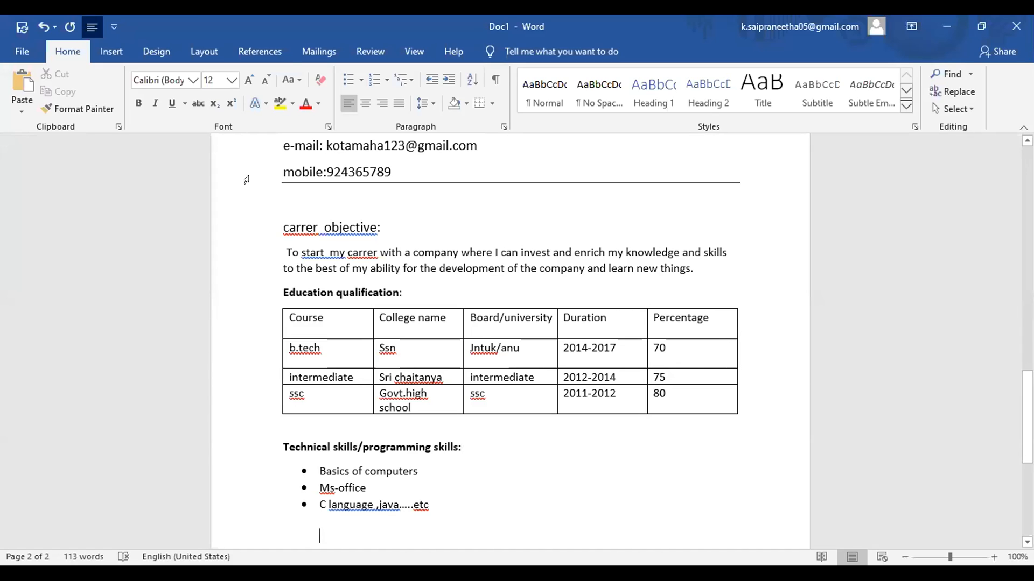
{"action": "left_click", "coordinate": [352, 80]}
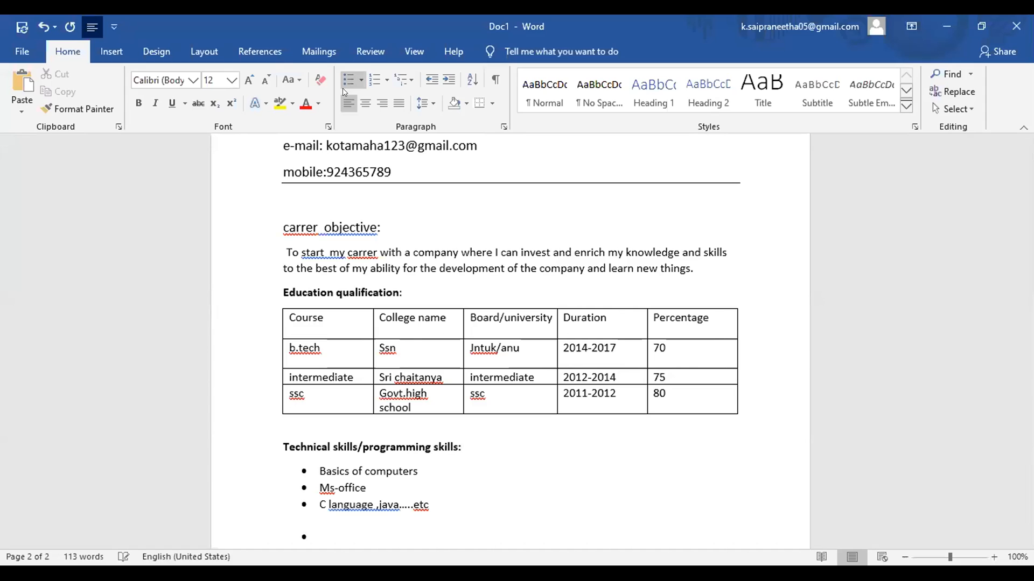
{"action": "left_click", "coordinate": [358, 79]}
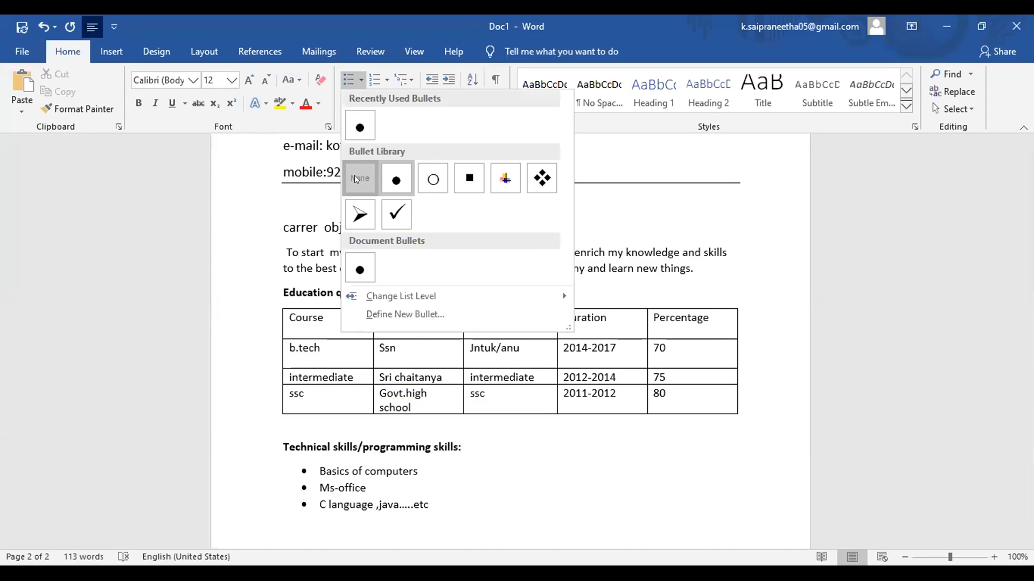
{"action": "left_click", "coordinate": [356, 180]}
{"action": "key", "text": "BackSpace"}
Step: Type the 'Achievements/certifications:' heading under the skills list and start a new line
{"action": "type", "text": "ac"}
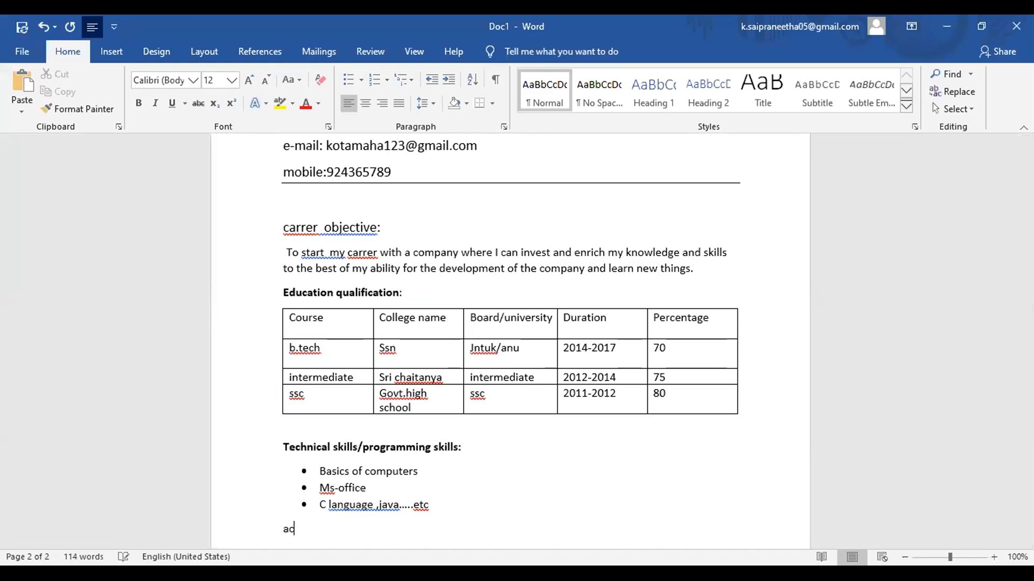
{"action": "type", "text": "hievements/cer"}
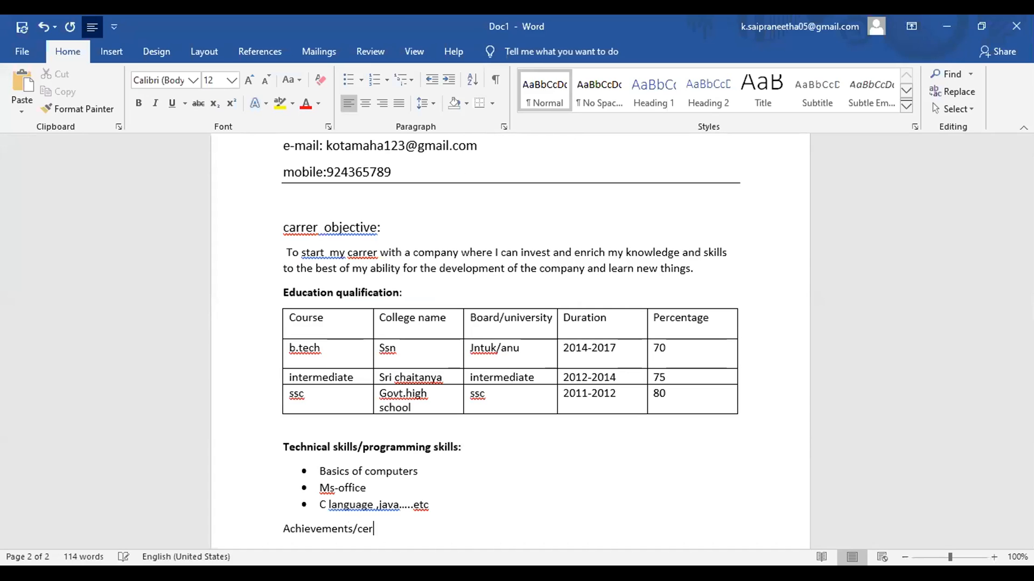
{"action": "type", "text": "tifications:"}
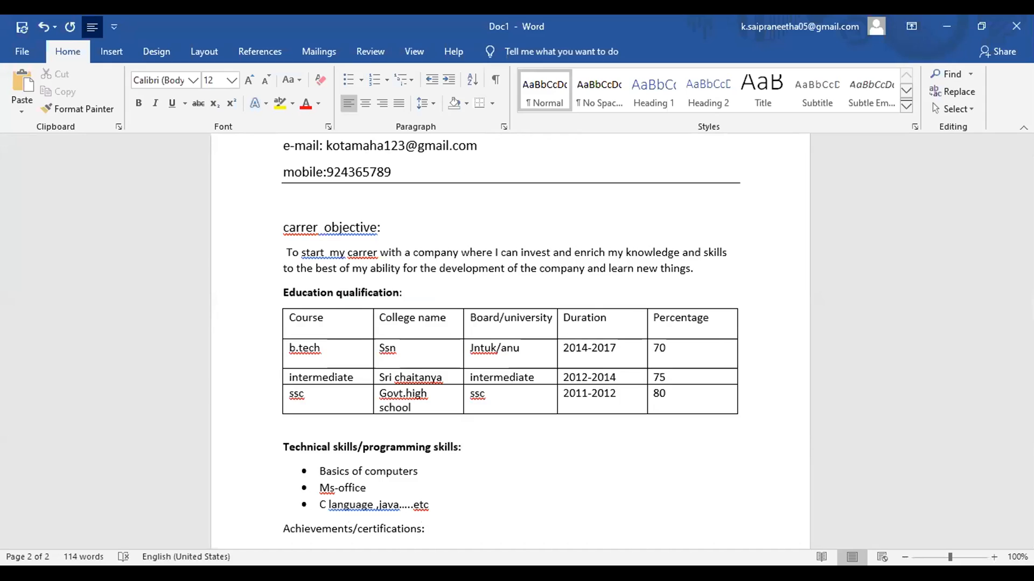
{"action": "key", "text": "Return"}
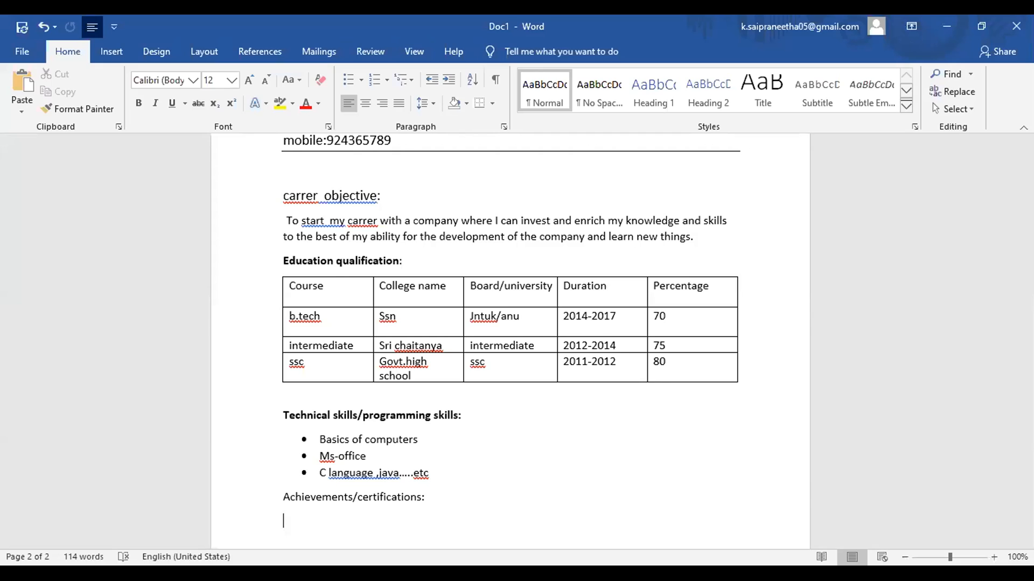
Step: Write the first achievement: participated in the fest at my college and held the coordinator role
{"action": "type", "text": "I participated fest "}
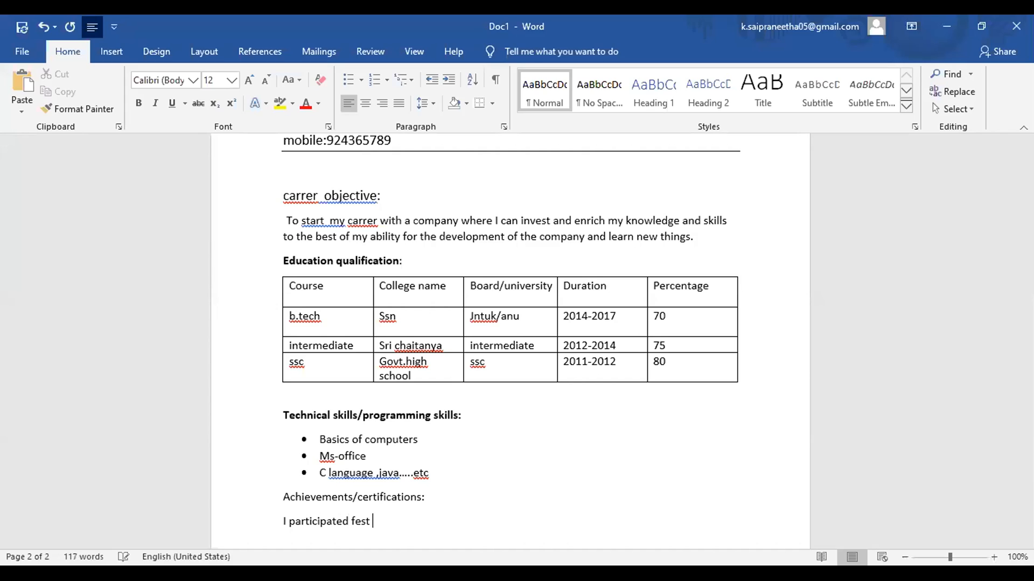
{"action": "type", "text": "at my college"}
{"action": "type", "text": "an"}
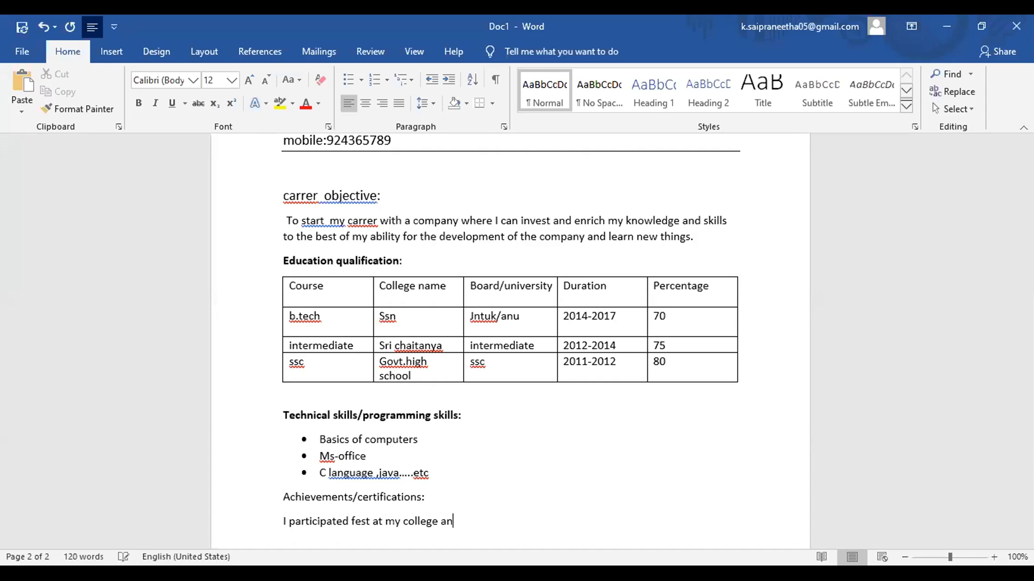
{"action": "type", "text": "d or"}
{"action": "key", "text": "BackSpace"}
{"action": "key", "text": "BackSpace"}
{"action": "type", "text": "i held as acoor"}
{"action": "key", "text": "BackSpace"}
{"action": "key", "text": "BackSpace"}
{"action": "key", "text": "BackSpace"}
{"action": "key", "text": "BackSpace"}
{"action": "type", "text": "coordinator"}
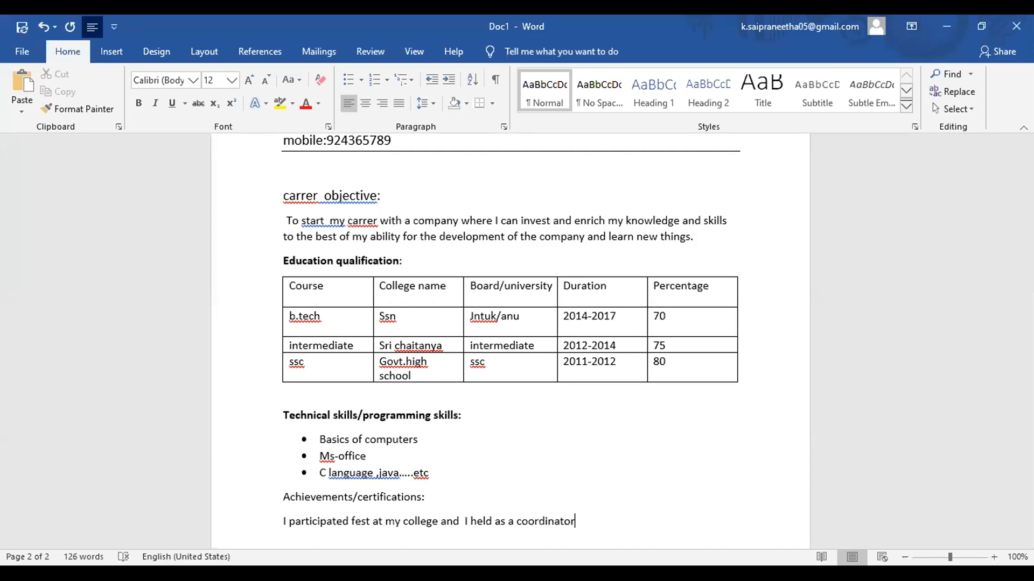
{"action": "key", "text": "Return"}
Step: Add the second achievement: 'I got a participation certificate by presenting paper presentation'
{"action": "type", "text": "I got  a participatio"}
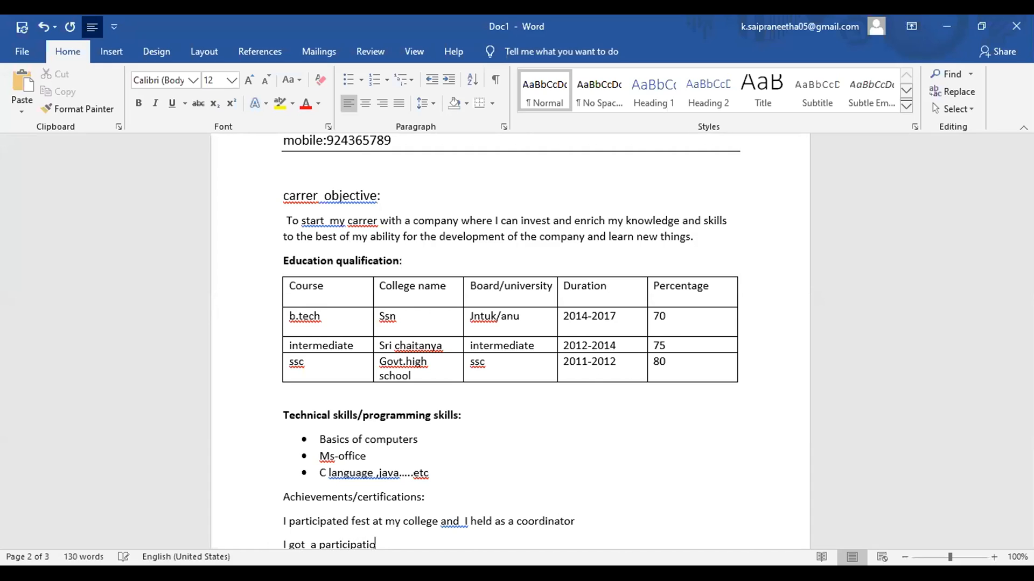
{"action": "type", "text": "n certificate by preseb"}
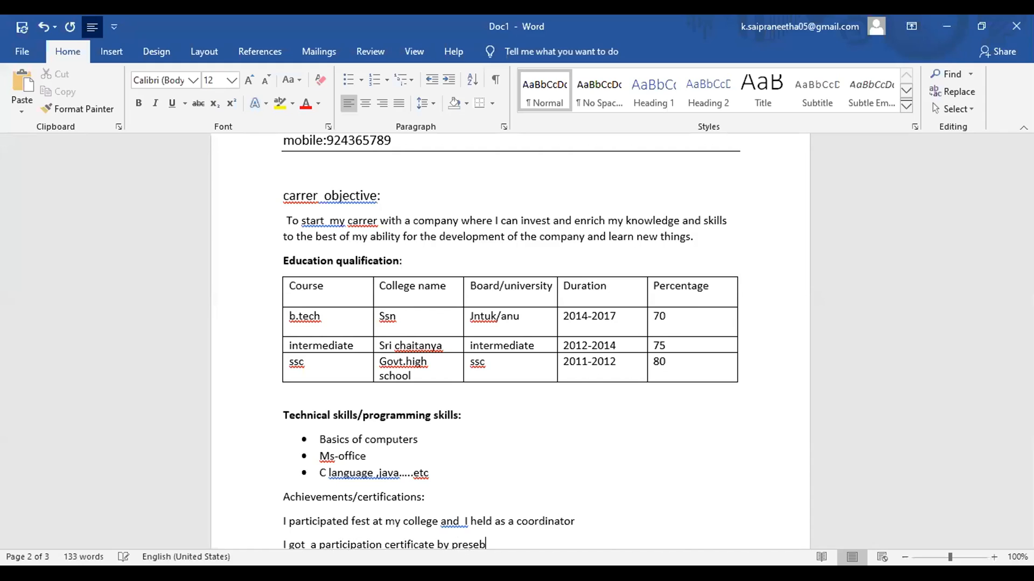
{"action": "key", "text": "BackSpace"}
{"action": "type", "text": "nting paper prs"}
{"action": "key", "text": "BackSpace"}
{"action": "key", "text": "BackSpace"}
{"action": "type", "text": "resentation"}
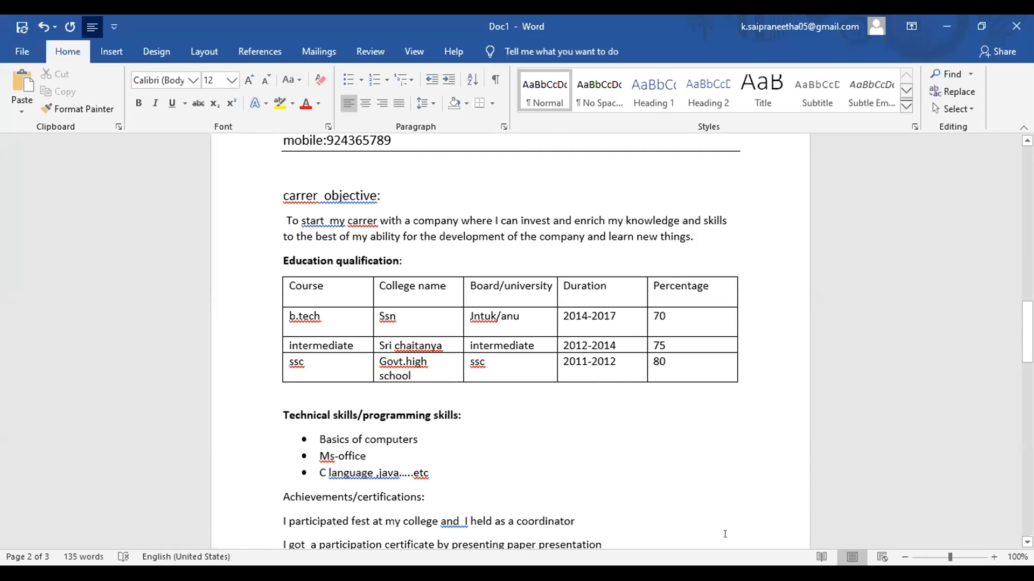
{"action": "scroll", "coordinate": [725, 534], "scroll_direction": "down", "scroll_amount": 3}
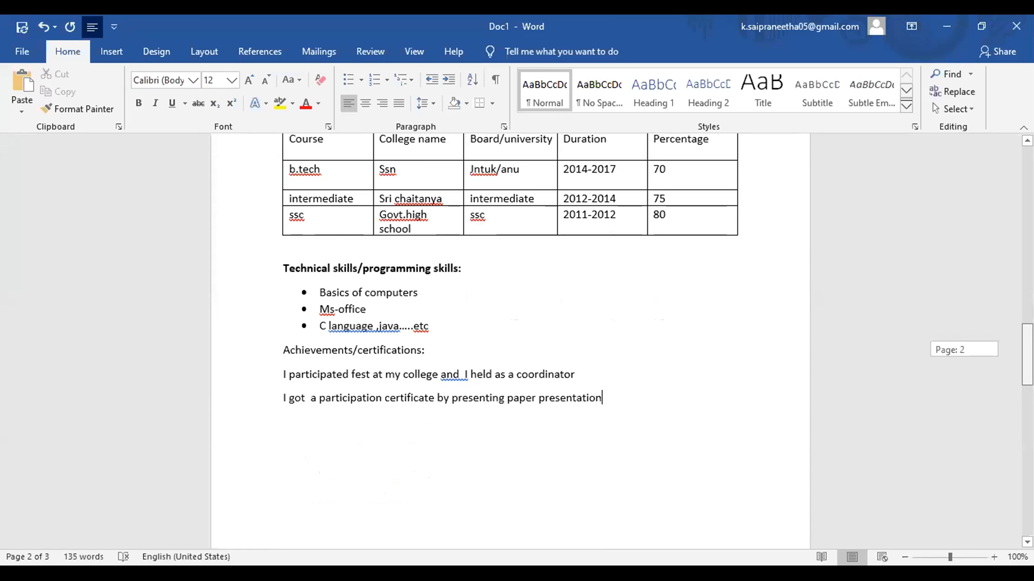
{"action": "scroll", "coordinate": [510, 344], "scroll_direction": "down", "scroll_amount": 2}
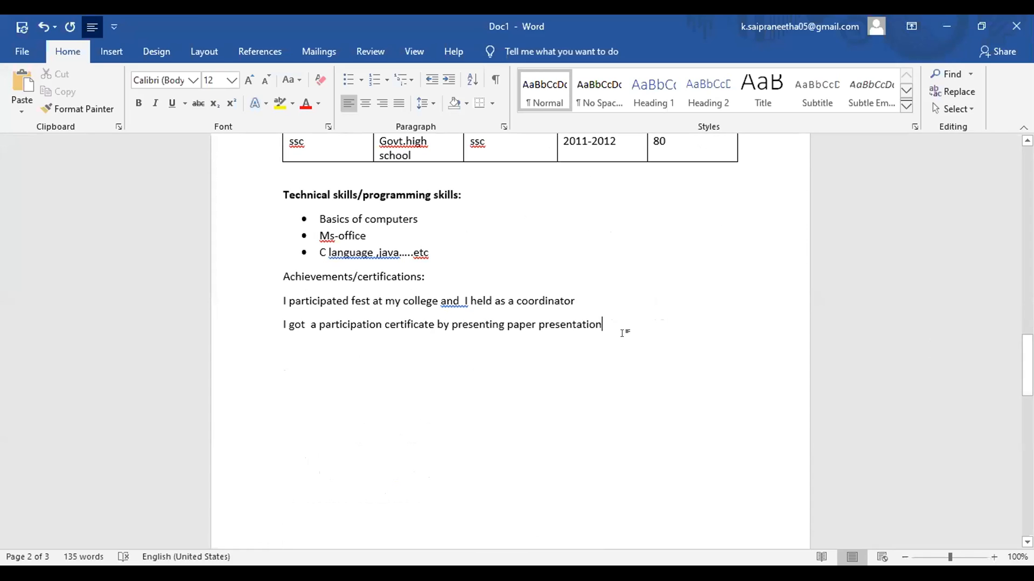
Step: Add a 'strengths:' heading and start a four-diamond bulleted list below it
{"action": "key", "text": "Return"}
{"action": "type", "text": "str"}
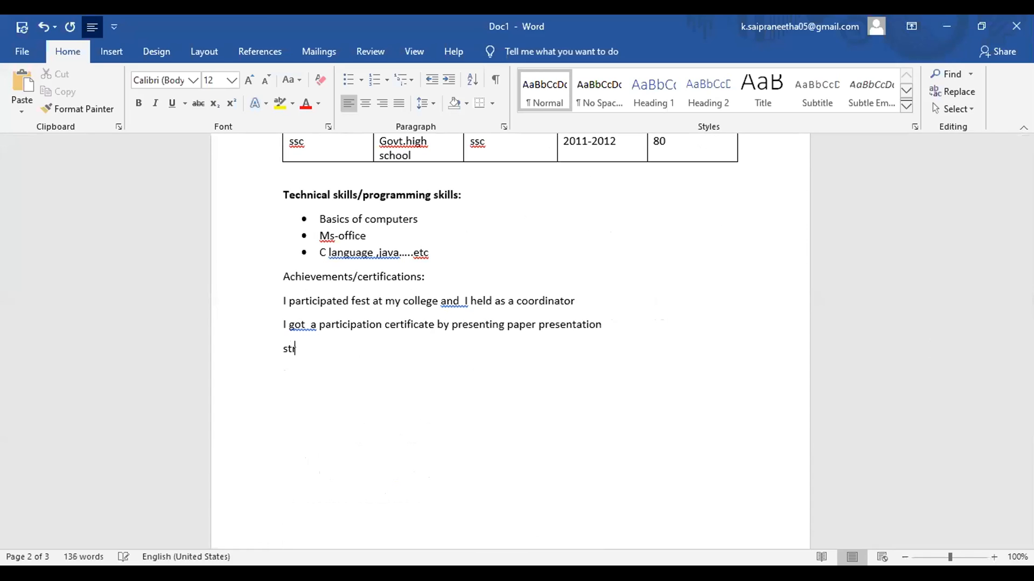
{"action": "type", "text": "engths:"}
{"action": "key", "text": "Return"}
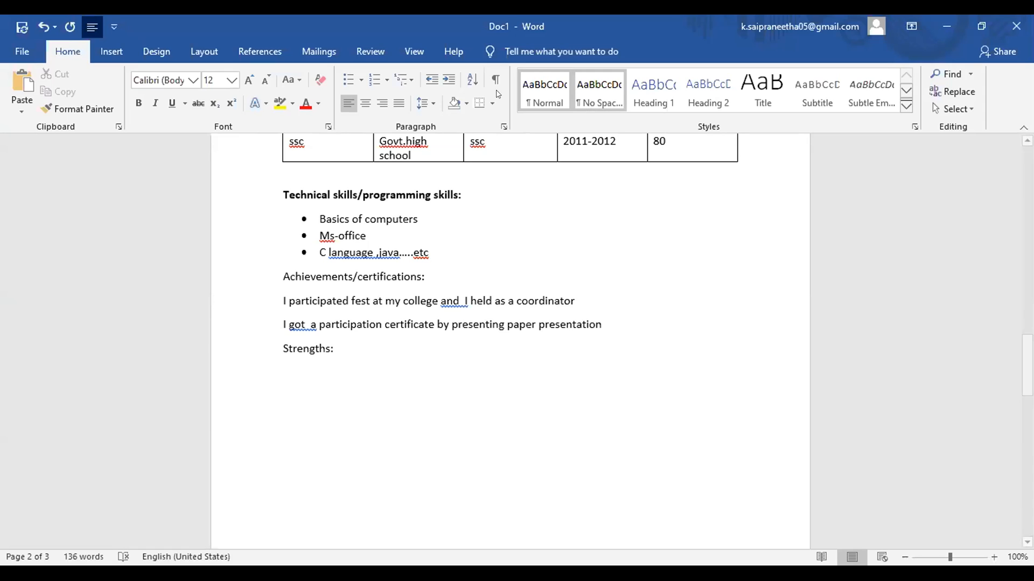
{"action": "left_click", "coordinate": [360, 81]}
{"action": "left_click", "coordinate": [537, 177]}
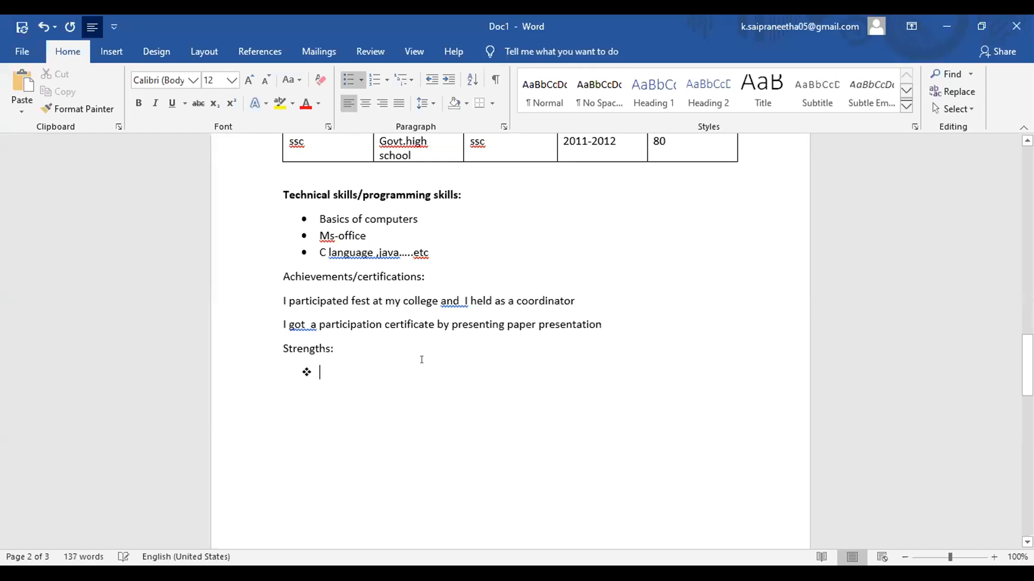
Step: List Self motivated, Hard working nature, Positive attitude and Effective time management, then end the list
{"action": "type", "text": "sel"}
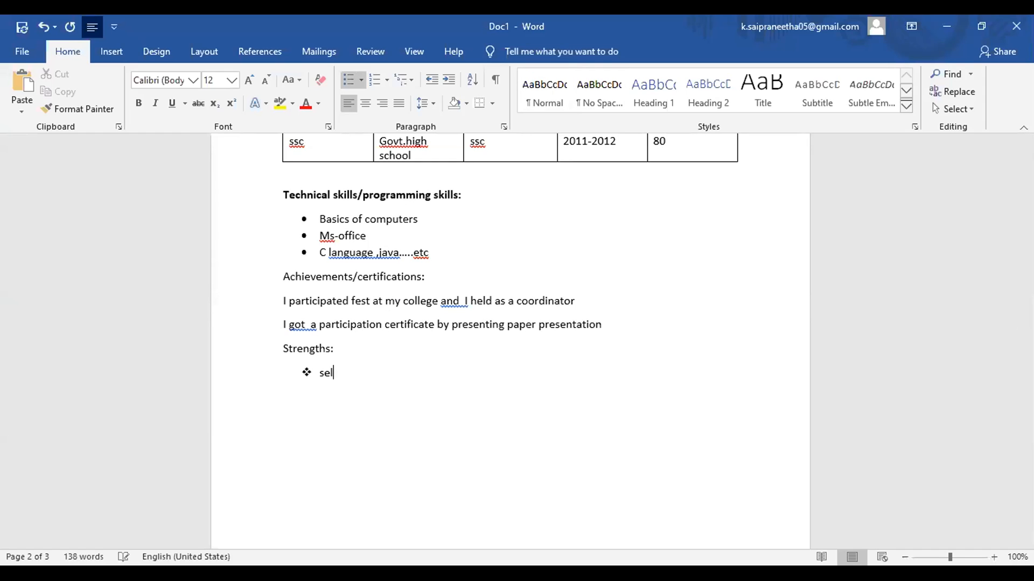
{"action": "type", "text": "f motivated"}
{"action": "key", "text": "Return"}
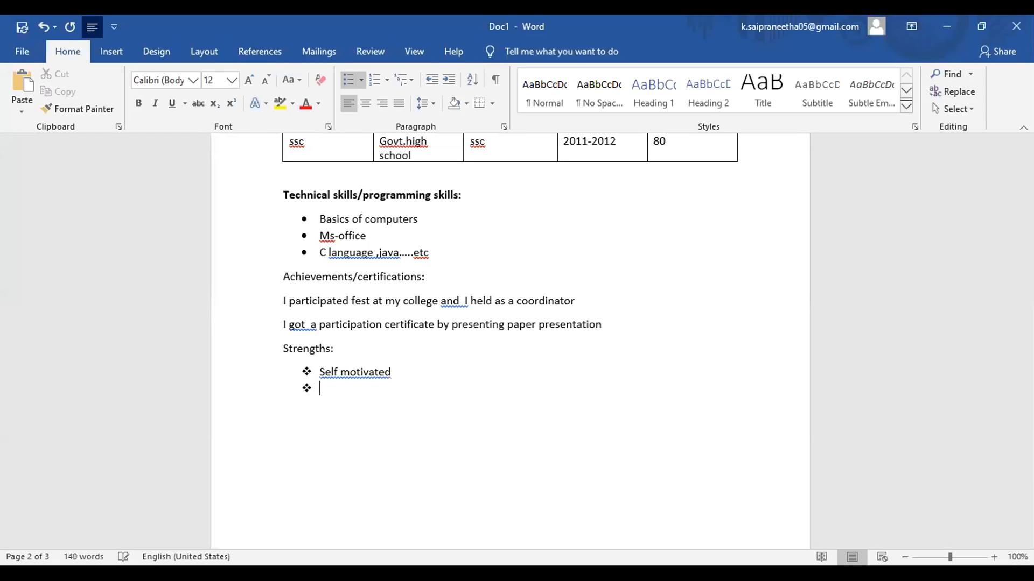
{"action": "type", "text": "hard working nature"}
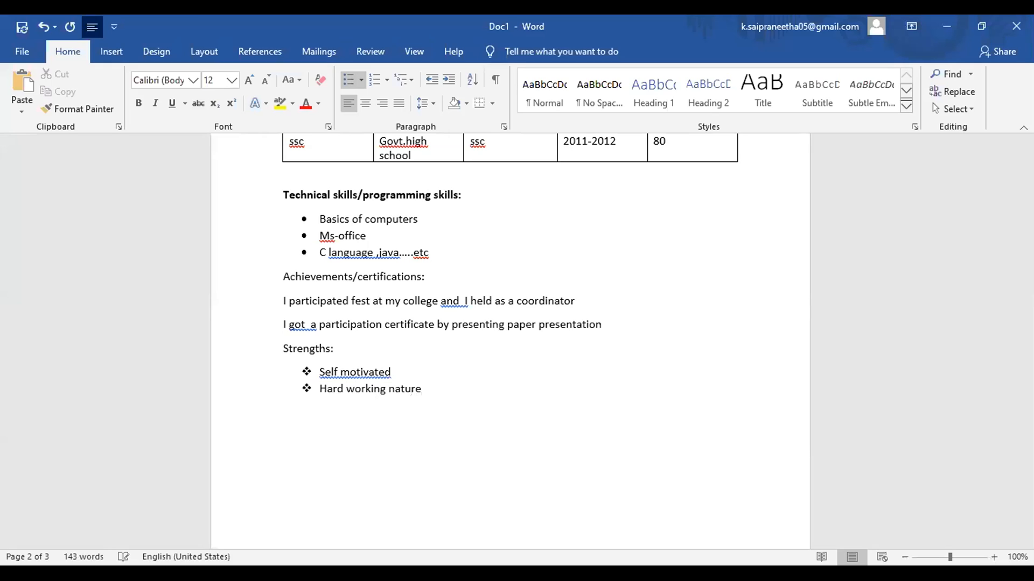
{"action": "key", "text": "Return"}
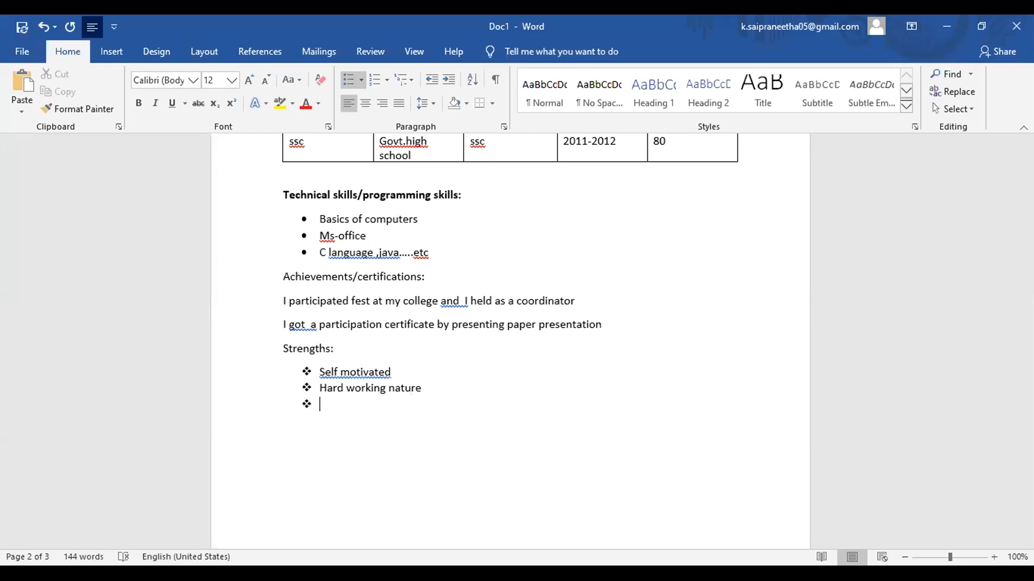
{"action": "type", "text": "post"}
{"action": "key", "text": "BackSpace"}
{"action": "type", "text": "itive attitude"}
{"action": "key", "text": "Return"}
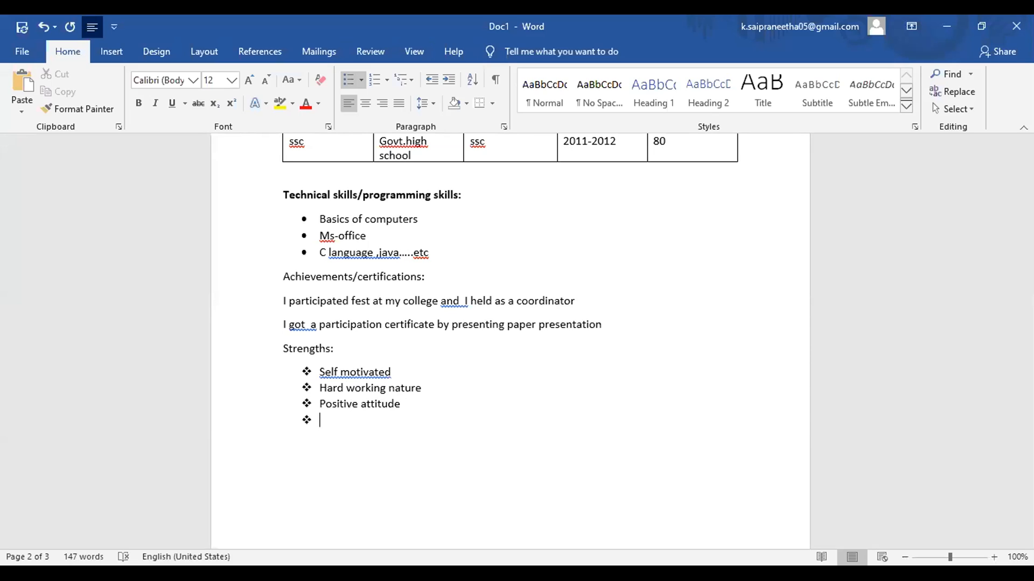
{"action": "type", "text": "effective time manag"}
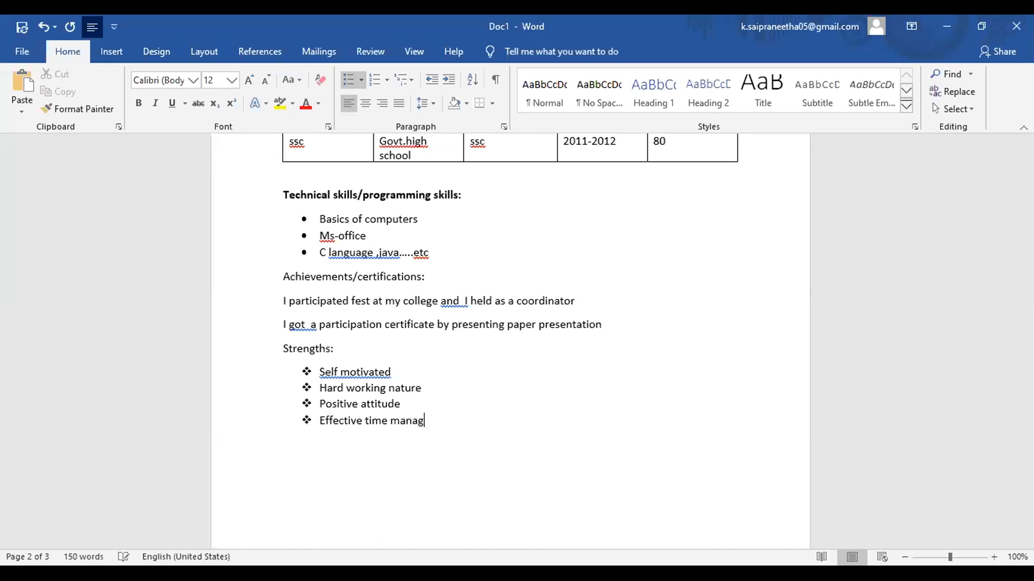
{"action": "type", "text": "ement"}
{"action": "key", "text": "Return"}
{"action": "key", "text": "BackSpace"}
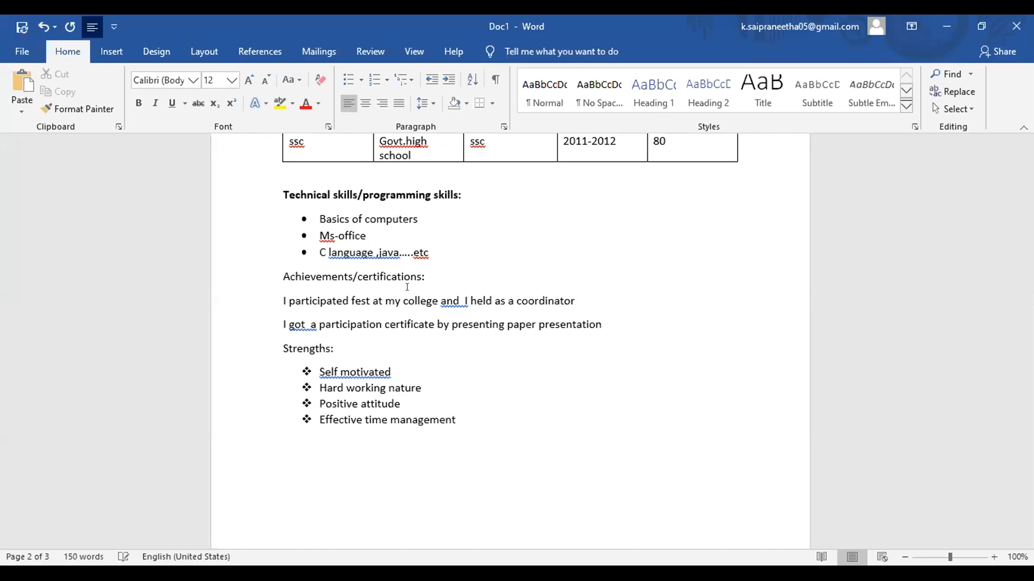
{"action": "key", "text": "Return"}
Step: Clear bullets from the new line and type 'academic projects:'
{"action": "left_click", "coordinate": [360, 80]}
{"action": "left_click", "coordinate": [357, 171]}
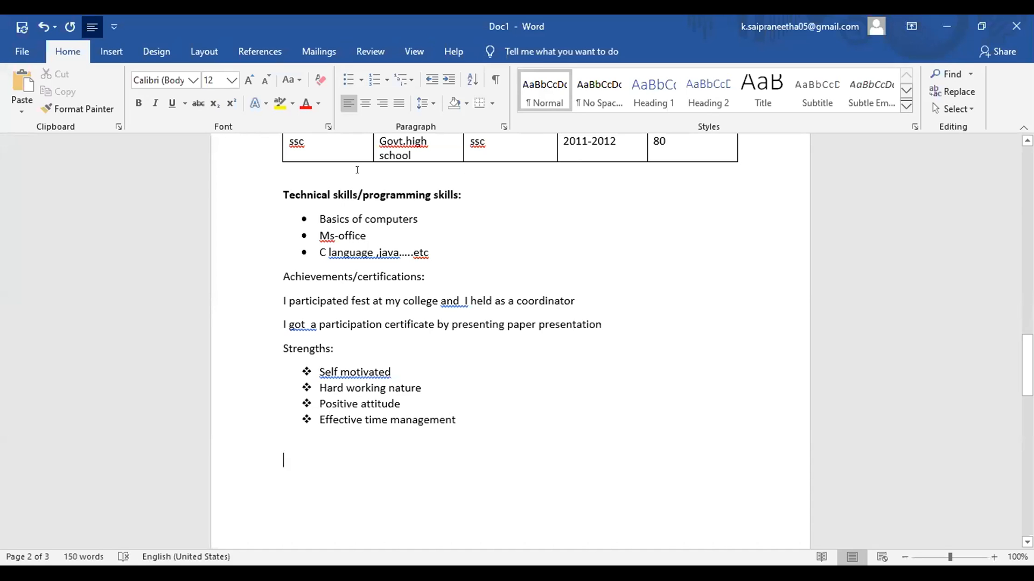
{"action": "type", "text": "a"}
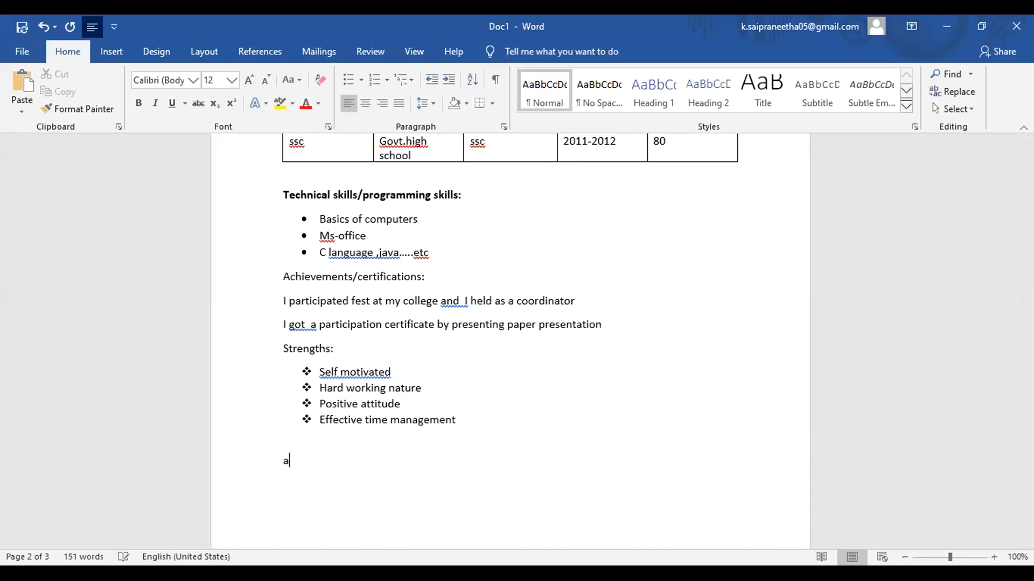
{"action": "type", "text": "cademic projects:"}
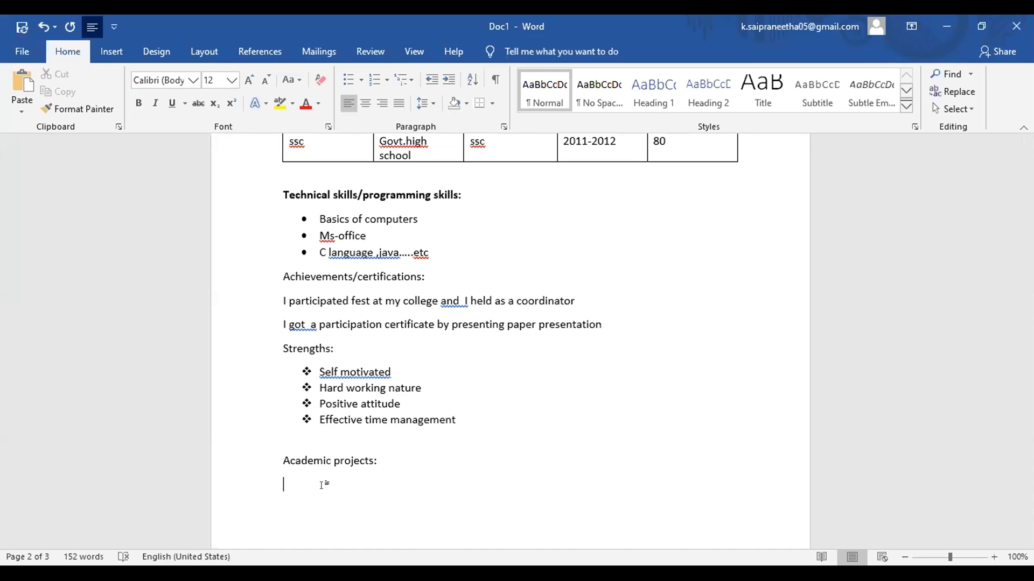
Step: Bold the Achievements/certifications:, Strengths: and Academic projects: headings
{"action": "triple_click", "coordinate": [325, 277]}
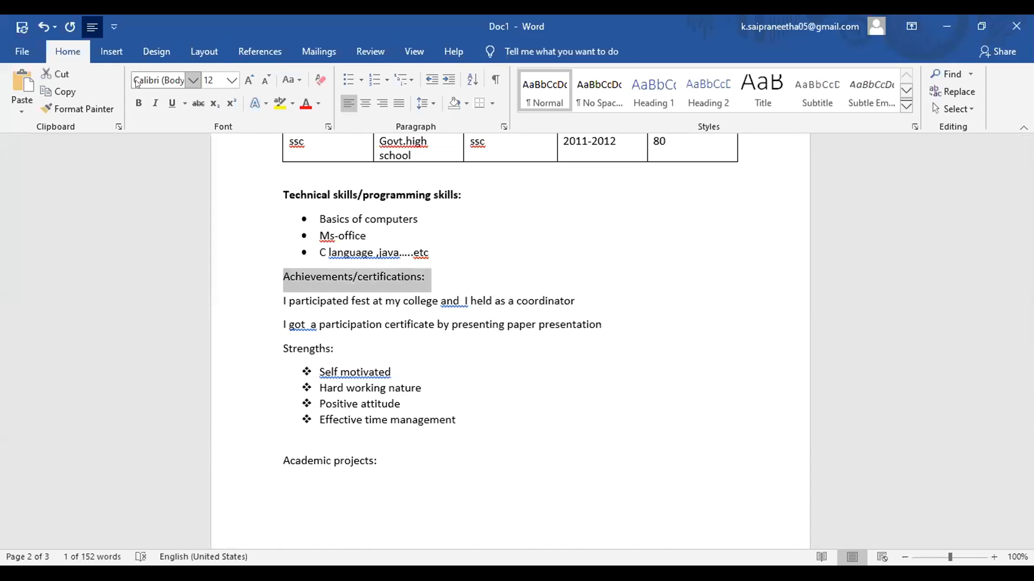
{"action": "left_click", "coordinate": [139, 103]}
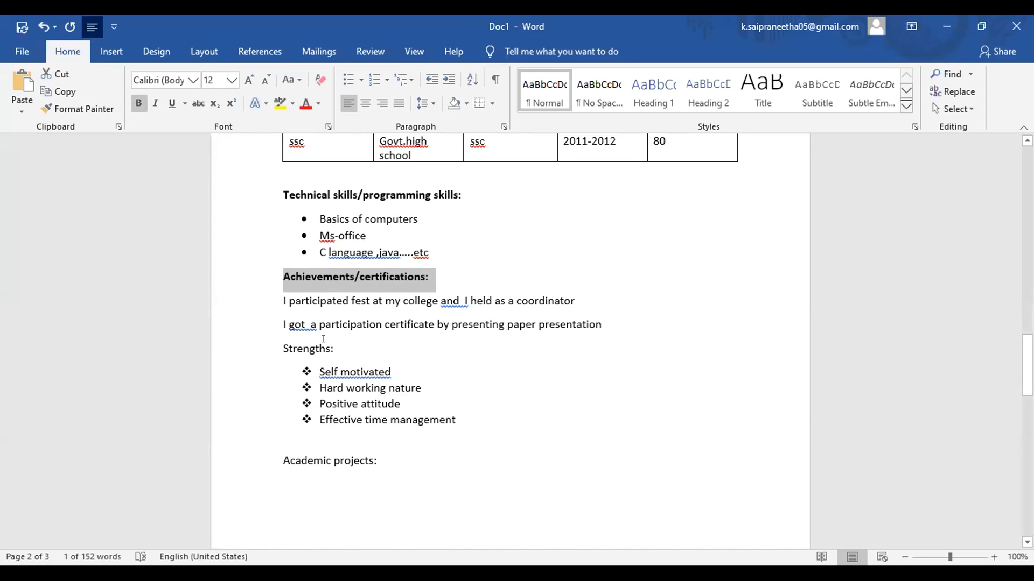
{"action": "double_click", "coordinate": [308, 350]}
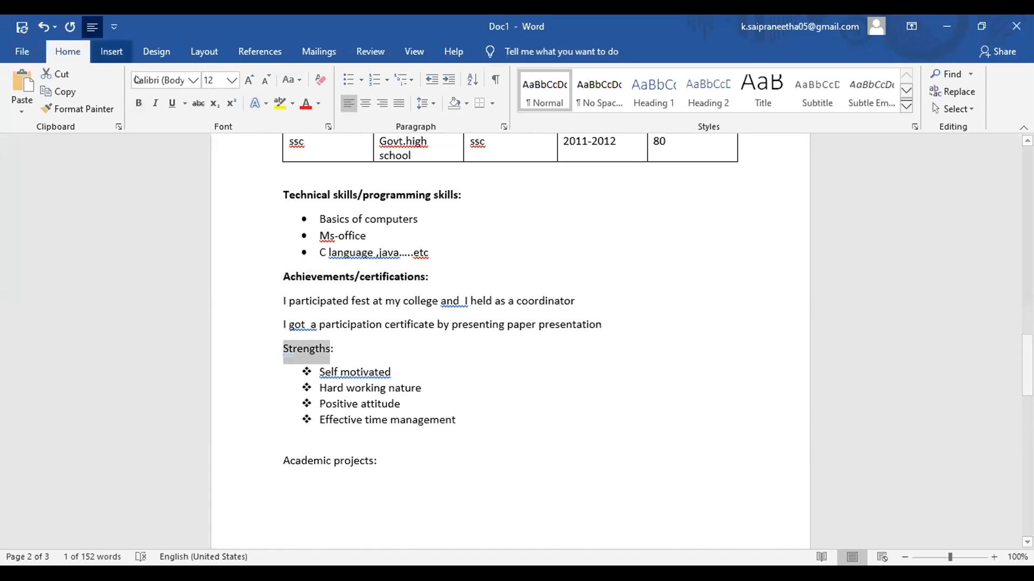
{"action": "key", "text": "ctrl+b"}
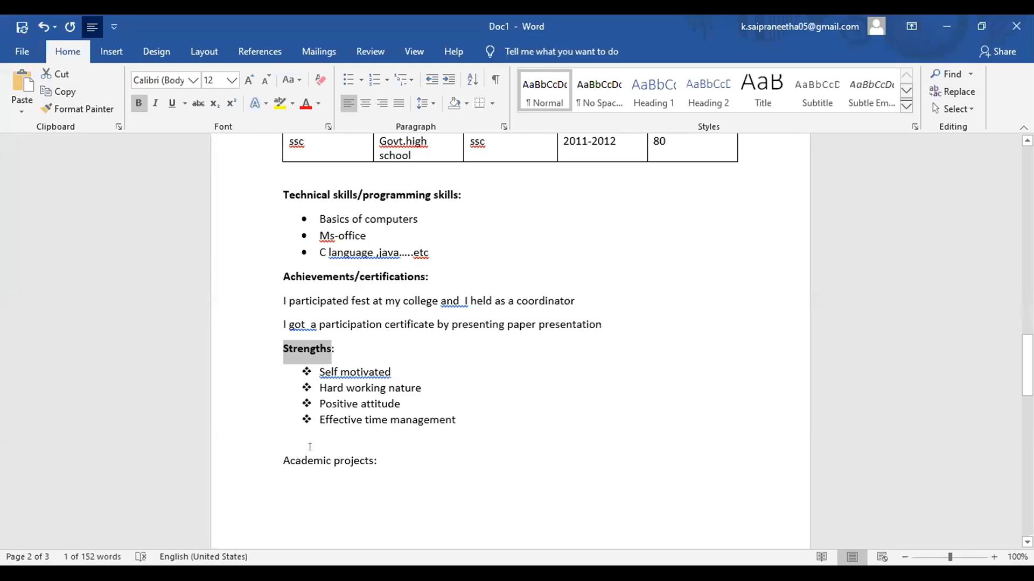
{"action": "left_click", "coordinate": [314, 461]}
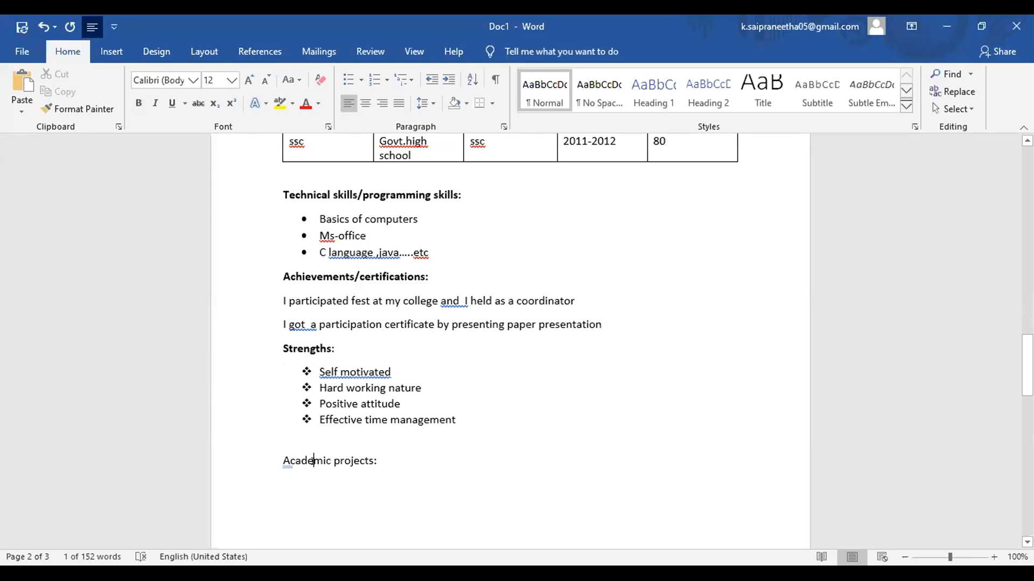
{"action": "triple_click", "coordinate": [314, 461]}
{"action": "left_click", "coordinate": [139, 103]}
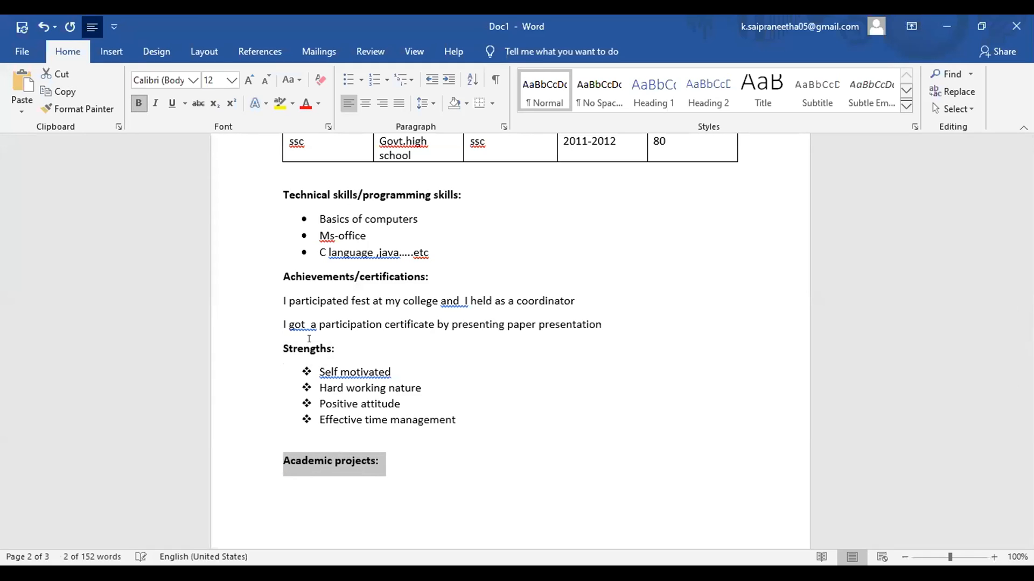
{"action": "left_click", "coordinate": [401, 473]}
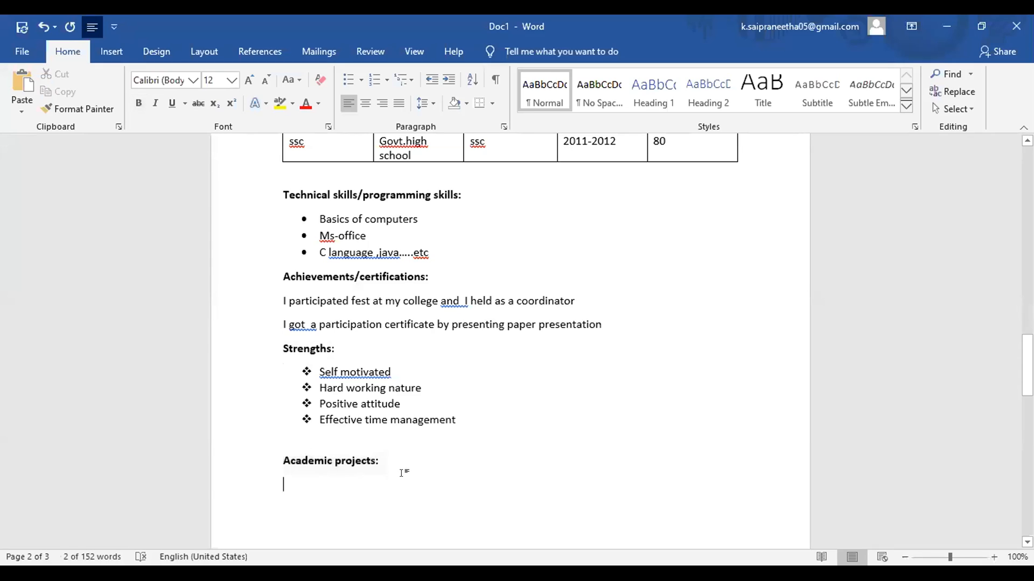
Step: Enter 'Title : water level indicator' and 'Duration :1-2 months' under Academic projects
{"action": "type", "text": "ti"}
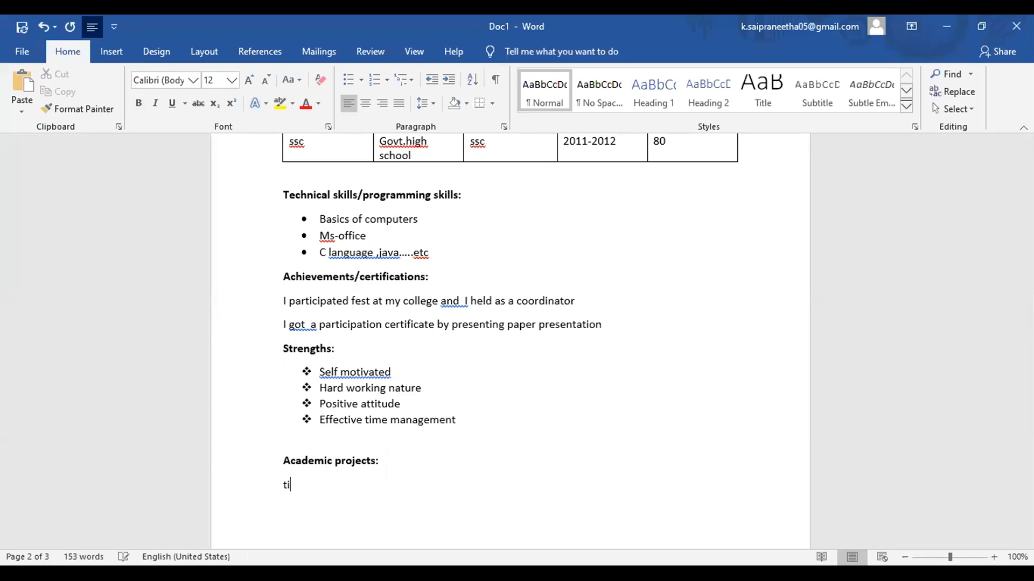
{"action": "type", "text": "tle :"}
{"action": "key", "text": "Return"}
{"action": "type", "text": "duration"}
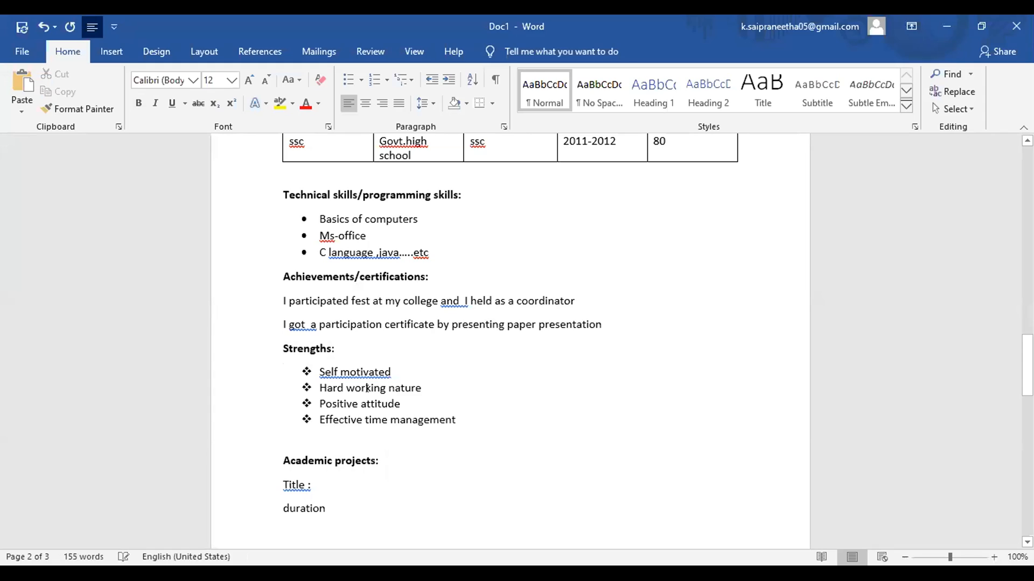
{"action": "type", "text": " water"}
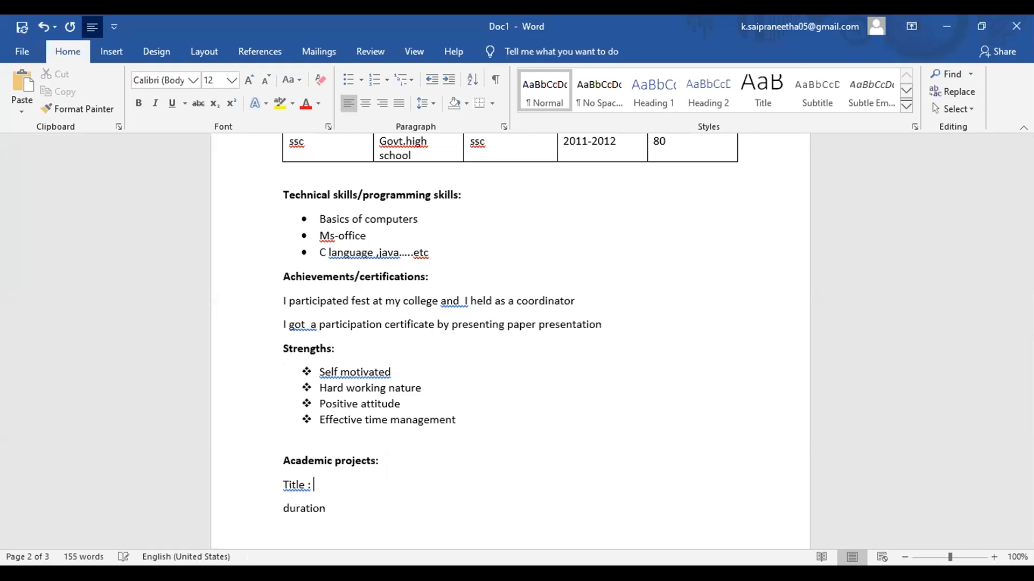
{"action": "type", "text": " level indicator"}
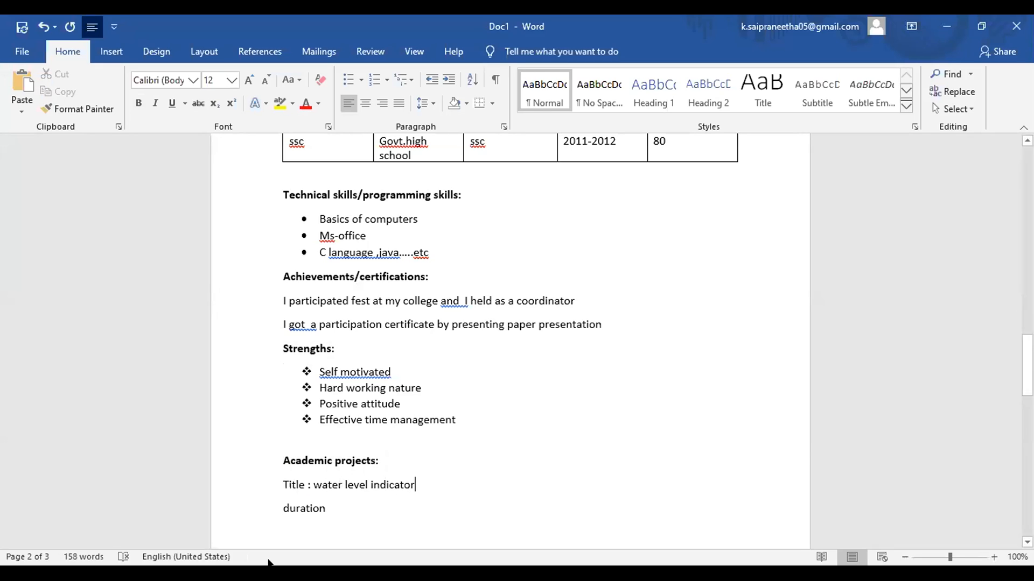
{"action": "left_click", "coordinate": [335, 506]}
{"action": "type", "text": ":"}
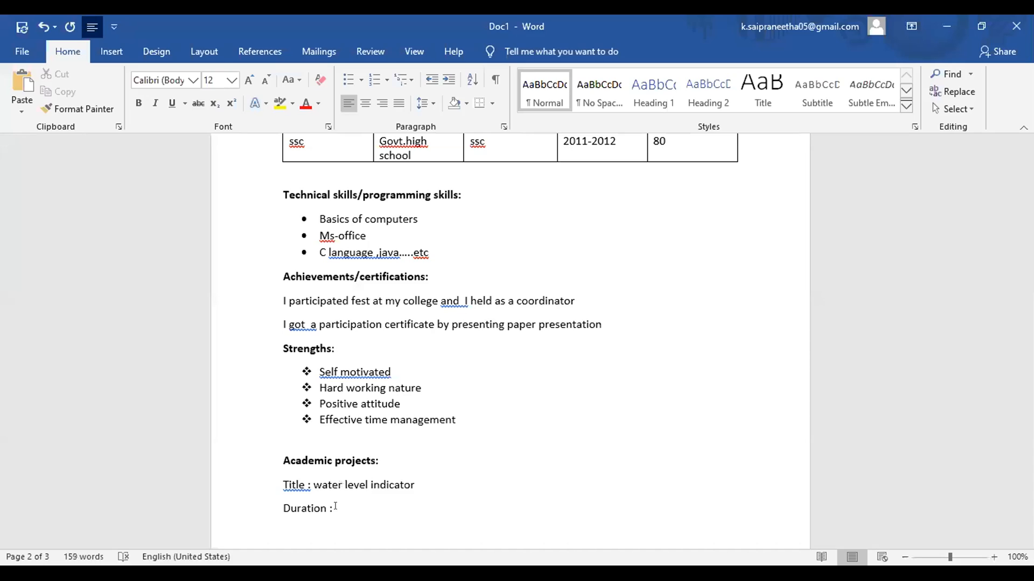
{"action": "type", "text": "1-2 months"}
{"action": "key", "text": "ctrl+Return"}
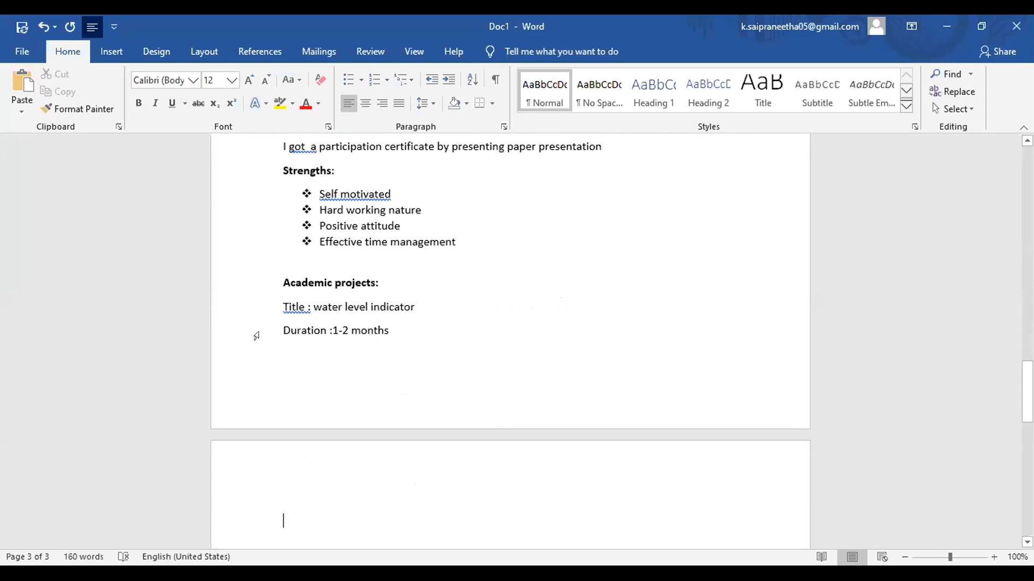
{"action": "left_click", "coordinate": [293, 334]}
{"action": "left_click", "coordinate": [403, 333]}
Step: Remove the space after paragraph on the name, e-mail and mobile lines at the top
{"action": "left_click_drag", "start_coordinate": [1028, 393], "coordinate": [1027, 318]}
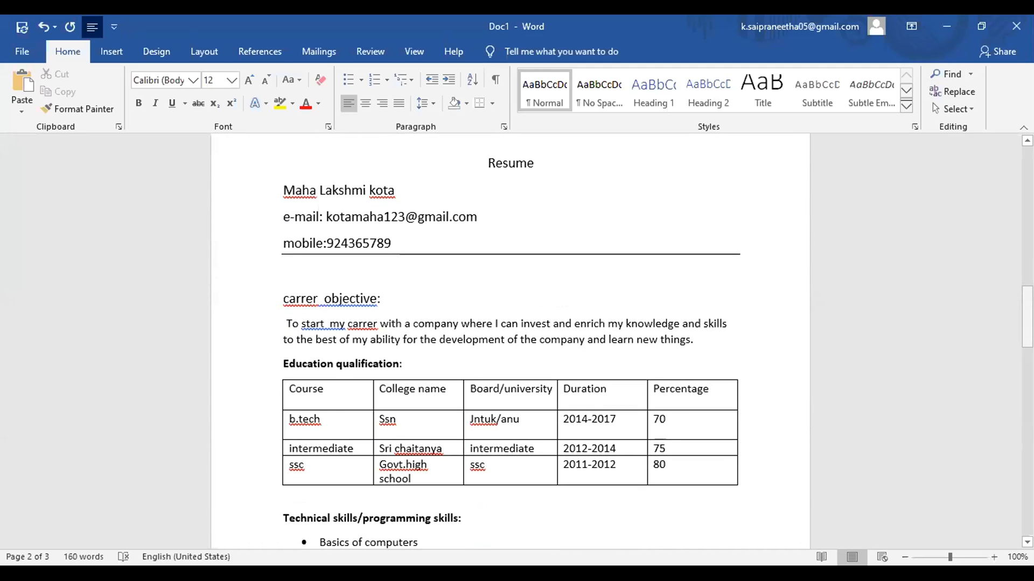
{"action": "left_click_drag", "start_coordinate": [284, 190], "coordinate": [357, 240]}
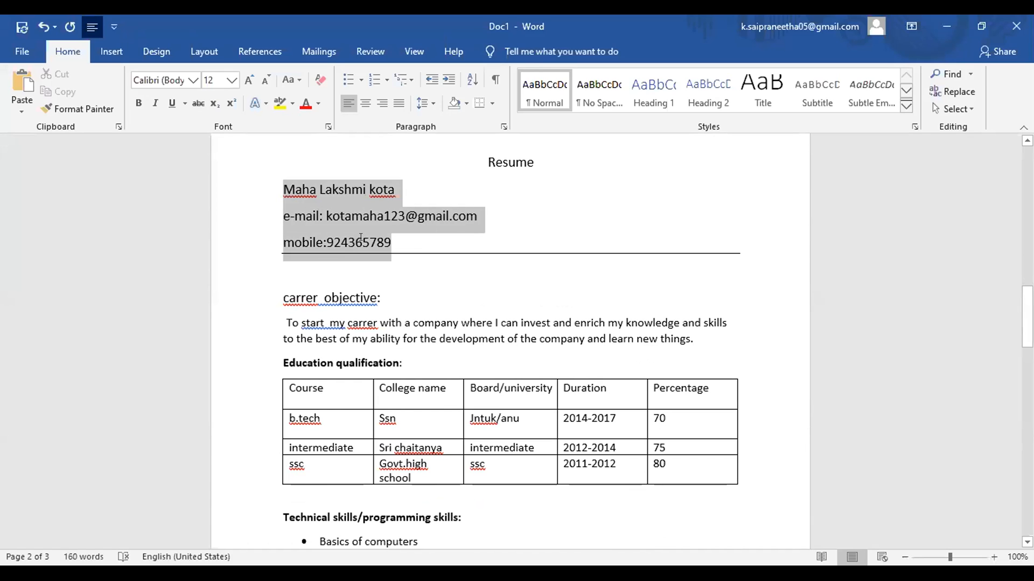
{"action": "left_click", "coordinate": [430, 104]}
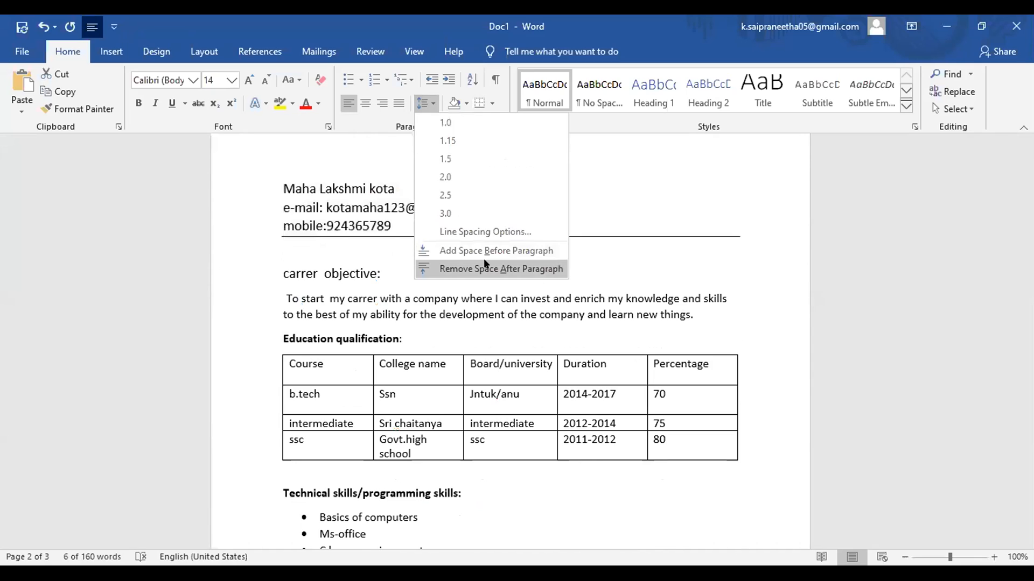
{"action": "left_click", "coordinate": [484, 265]}
{"action": "left_click", "coordinate": [502, 272]}
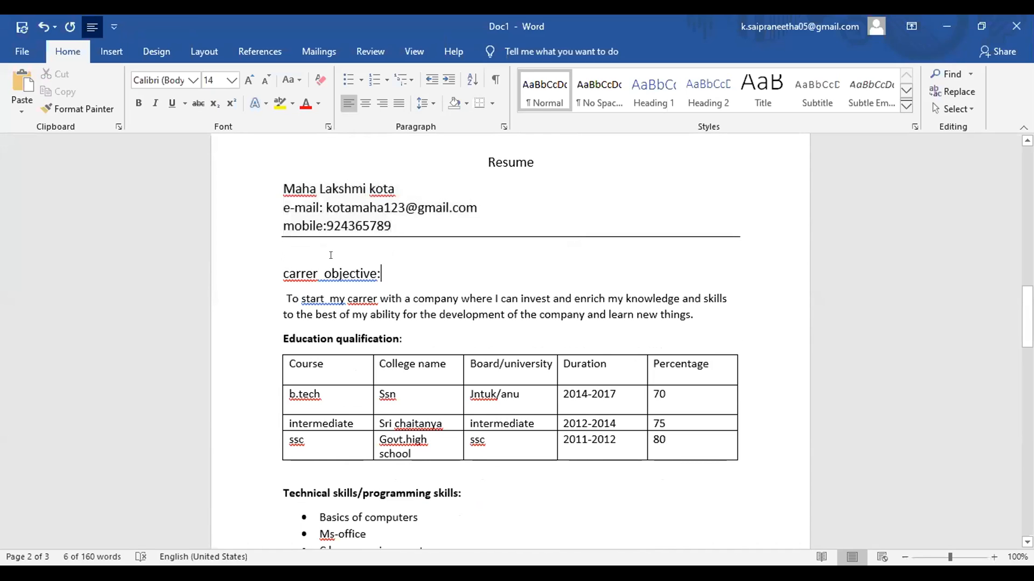
{"action": "left_click", "coordinate": [273, 267]}
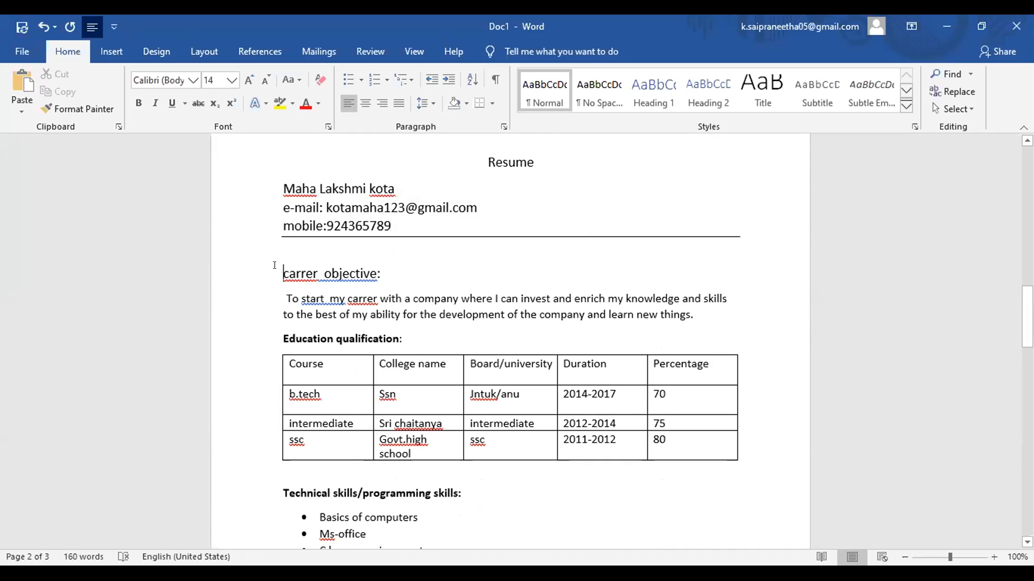
{"action": "key", "text": "BackSpace"}
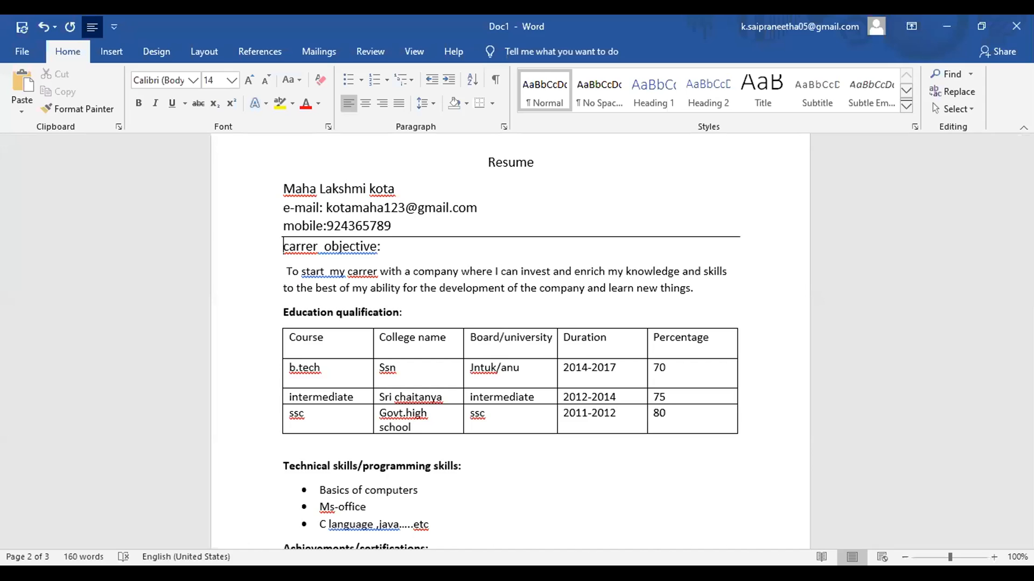
{"action": "key", "text": "ctrl+z"}
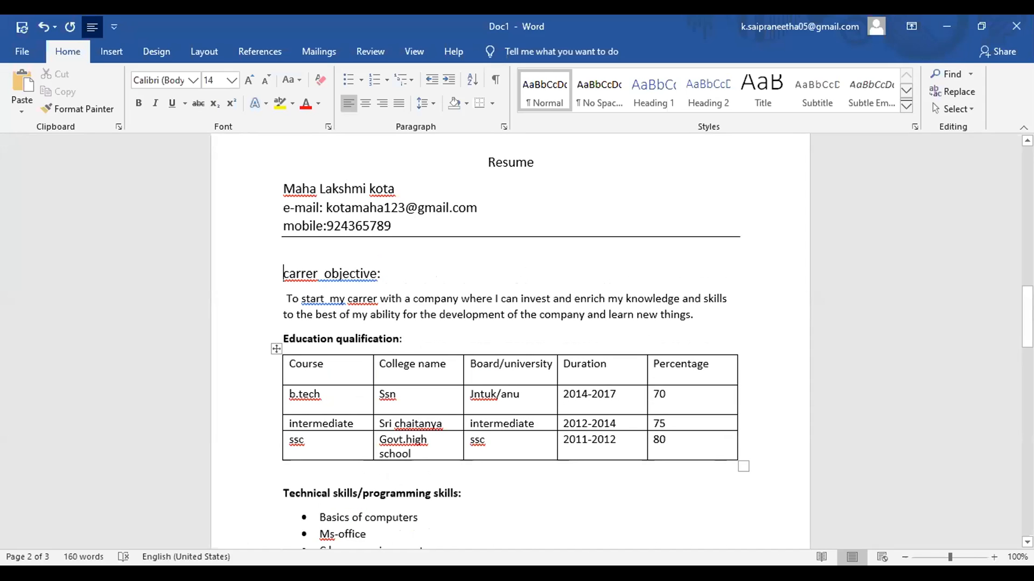
{"action": "scroll", "coordinate": [510, 339], "scroll_direction": "down", "scroll_amount": 8}
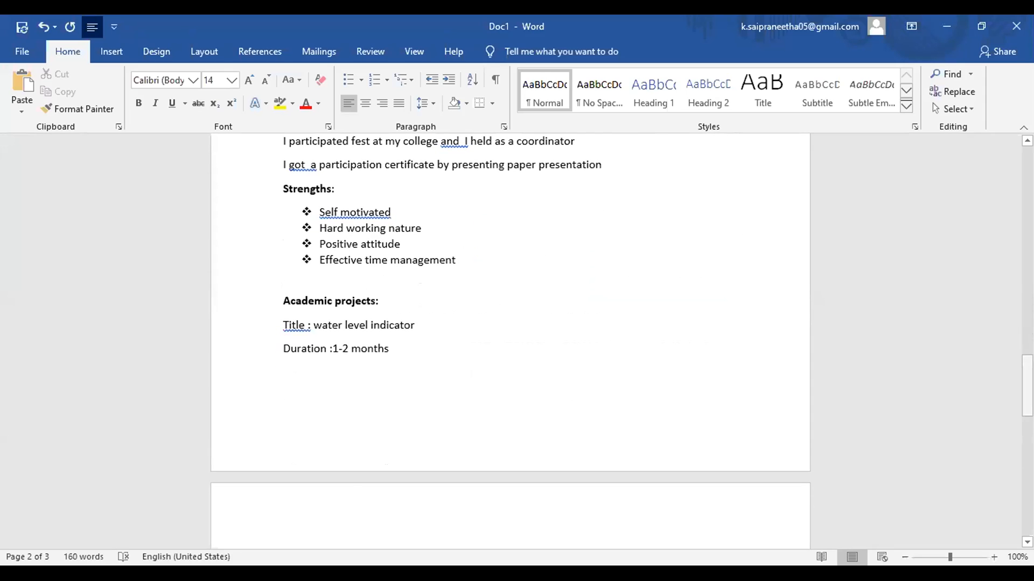
{"action": "scroll", "coordinate": [510, 339], "scroll_direction": "up", "scroll_amount": 3}
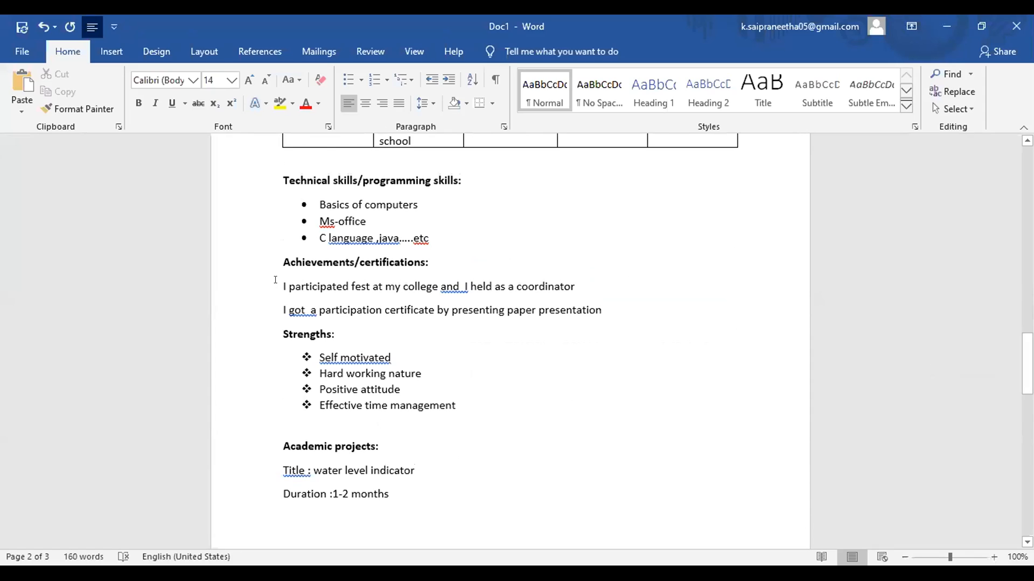
Step: Give the two Achievements sentences square bullets
{"action": "left_click_drag", "start_coordinate": [275, 279], "coordinate": [538, 311]}
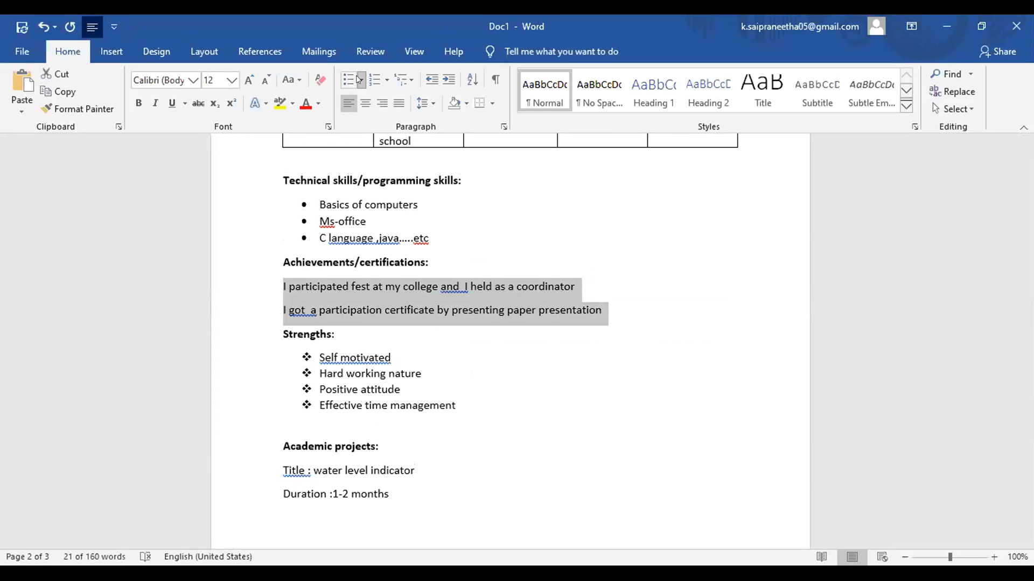
{"action": "left_click", "coordinate": [359, 80]}
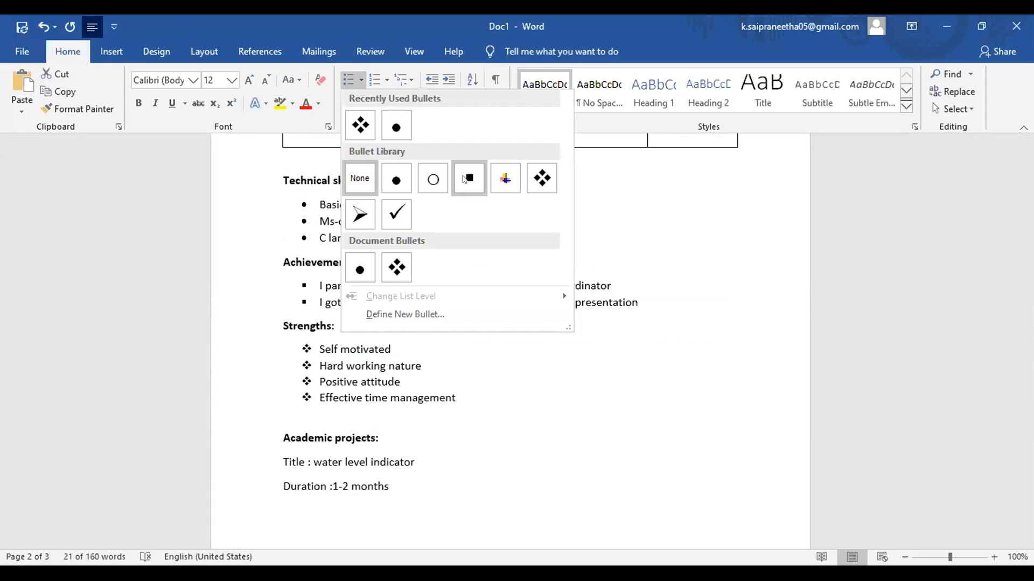
{"action": "left_click", "coordinate": [468, 178]}
{"action": "left_click", "coordinate": [587, 446]}
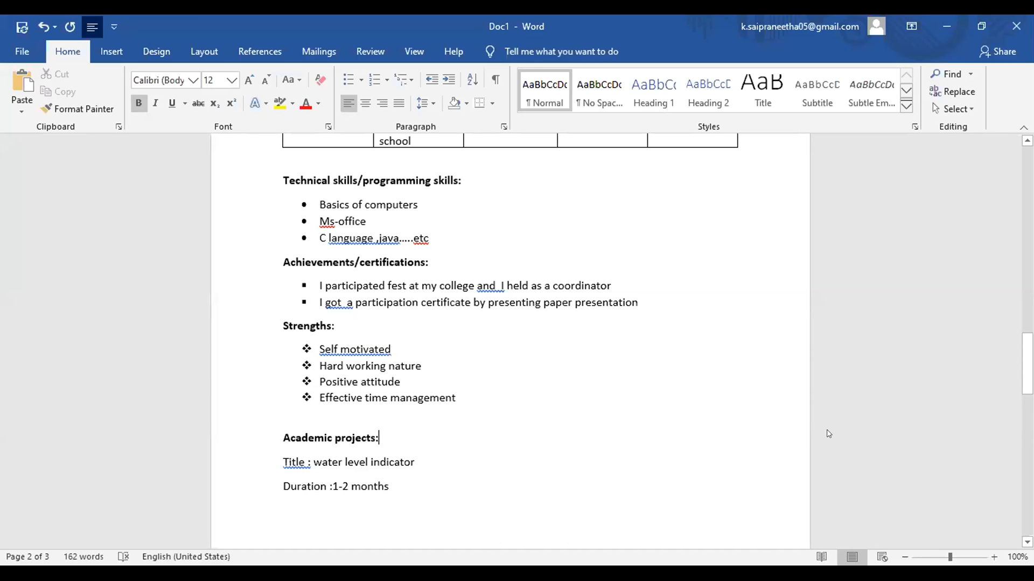
Step: Add 'description:' and 'technology :' lines under the duration, then start 'personal details:' below
{"action": "scroll", "coordinate": [828, 433], "scroll_direction": "down", "scroll_amount": 5}
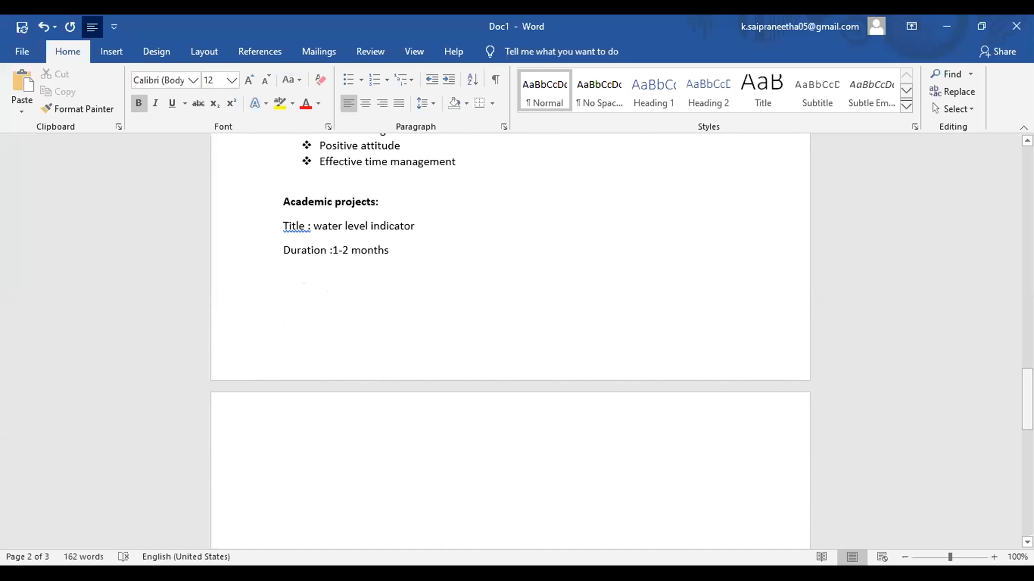
{"action": "left_click", "coordinate": [433, 275]}
{"action": "key", "text": "Return"}
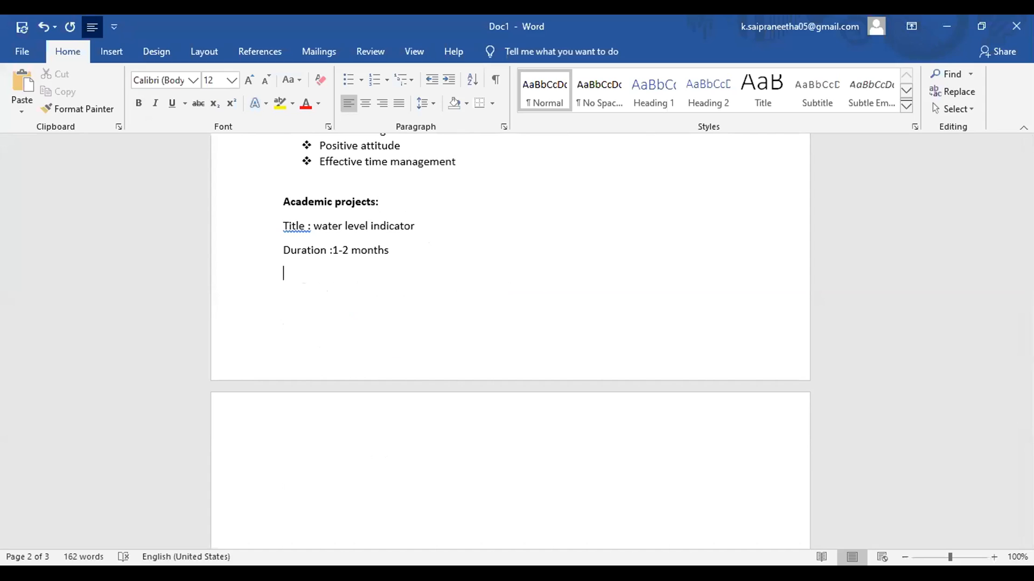
{"action": "type", "text": "fd"}
{"action": "key", "text": "BackSpace"}
{"action": "key", "text": "BackSpace"}
{"action": "key", "text": "BackSpace"}
{"action": "type", "text": "descri"}
{"action": "type", "text": "ptio"}
{"action": "type", "text": "n"}
{"action": "type", "text": ":"}
{"action": "type", "text": "techn"}
{"action": "type", "text": "ology "}
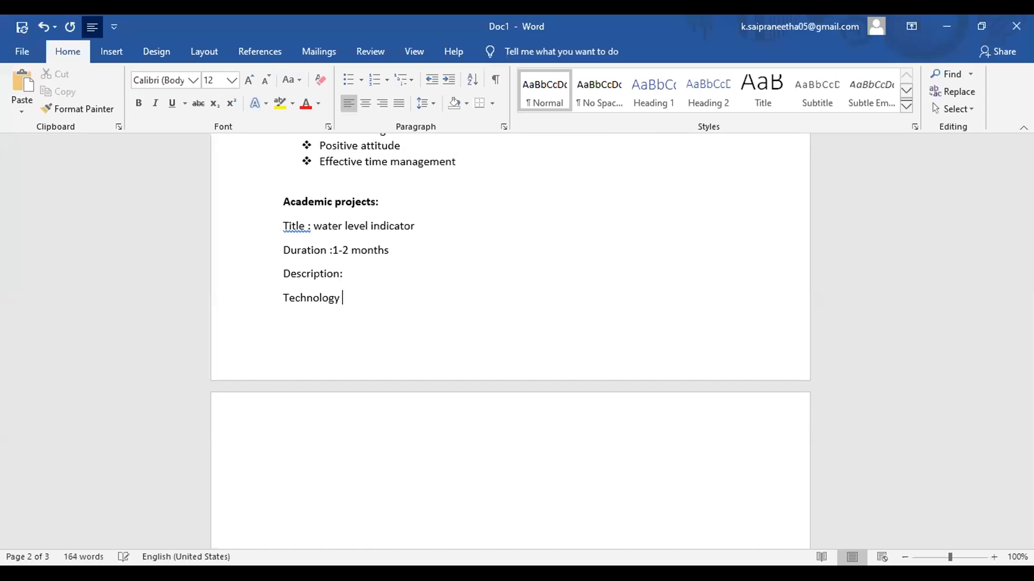
{"action": "type", "text": ":"}
{"action": "key", "text": "Return"}
{"action": "type", "text": "personal details"}
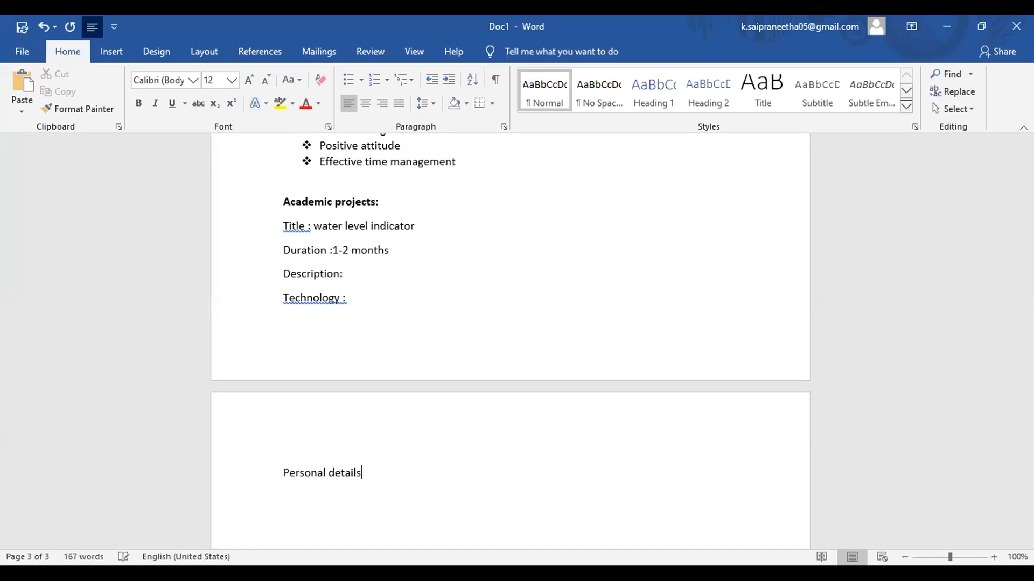
{"action": "type", "text": ":"}
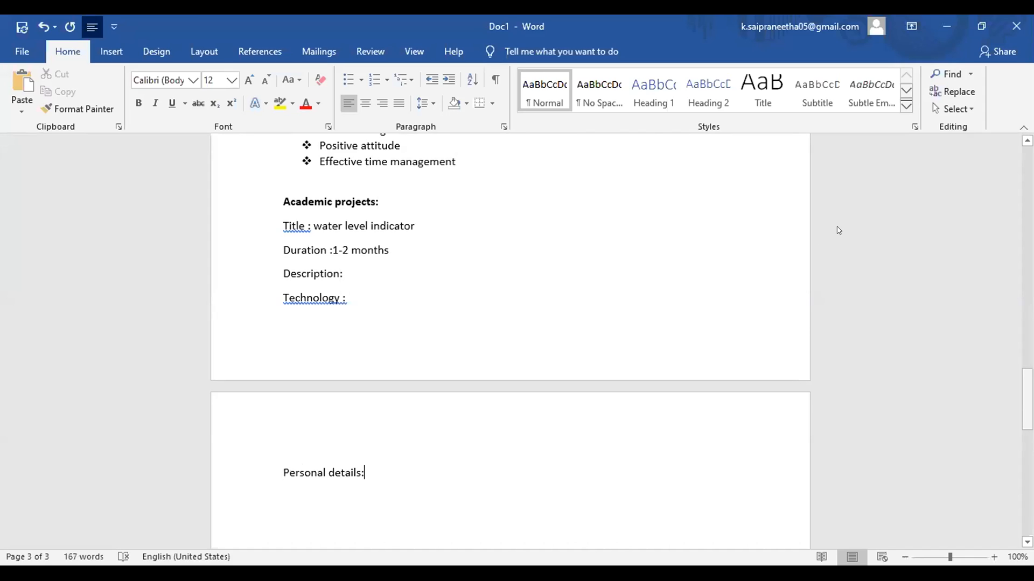
Step: Make the Personal details: heading bold
{"action": "scroll", "coordinate": [839, 230], "scroll_direction": "down", "scroll_amount": 5}
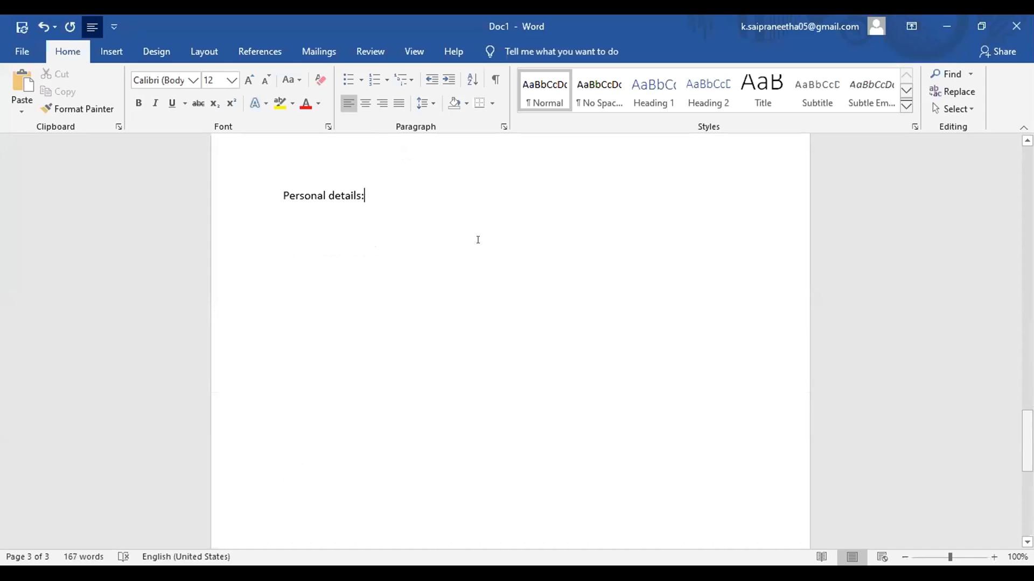
{"action": "left_click", "coordinate": [311, 191]}
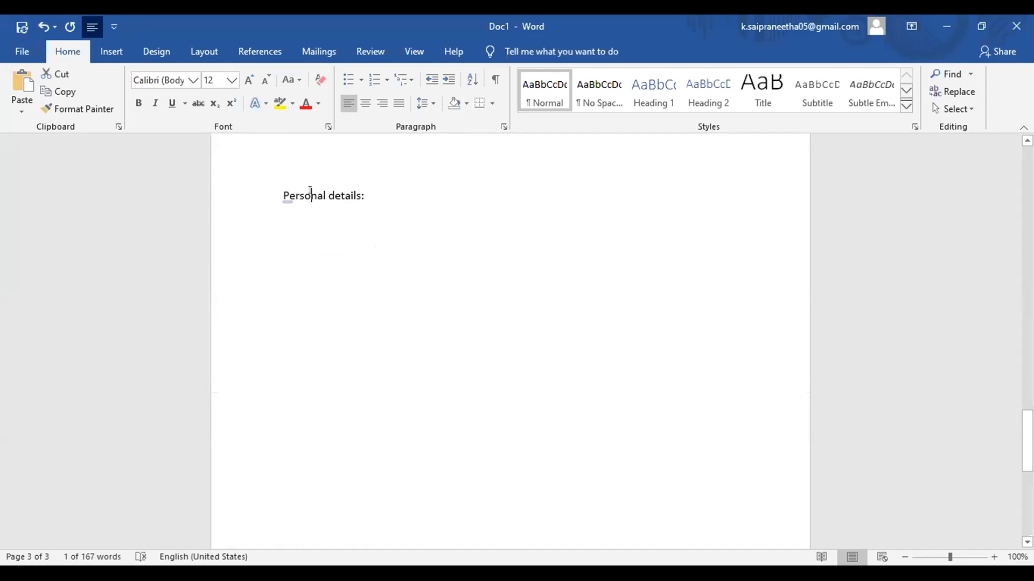
{"action": "double_click", "coordinate": [311, 191]}
{"action": "left_click_drag", "start_coordinate": [360, 192], "coordinate": [246, 179]}
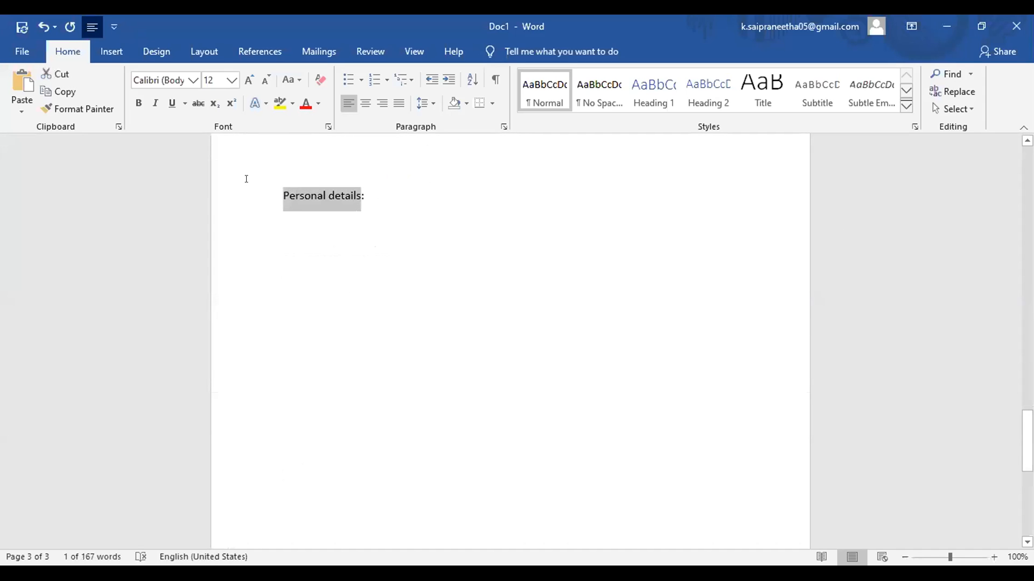
{"action": "left_click", "coordinate": [138, 103]}
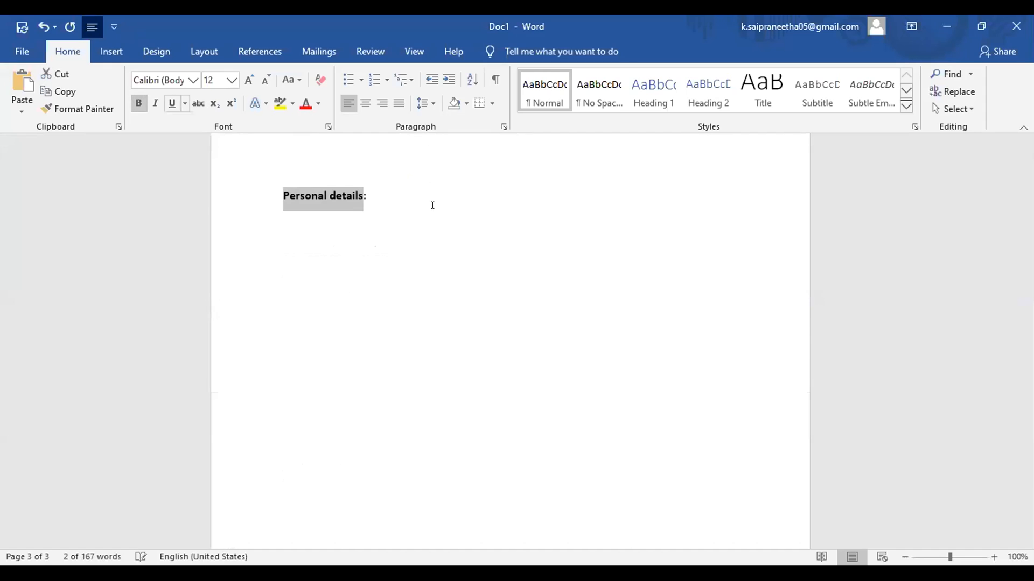
{"action": "left_click", "coordinate": [393, 195]}
Step: List Name (with the candidate's name), Father's name, Date of birth and Gender with aligned colons
{"action": "key", "text": "Return"}
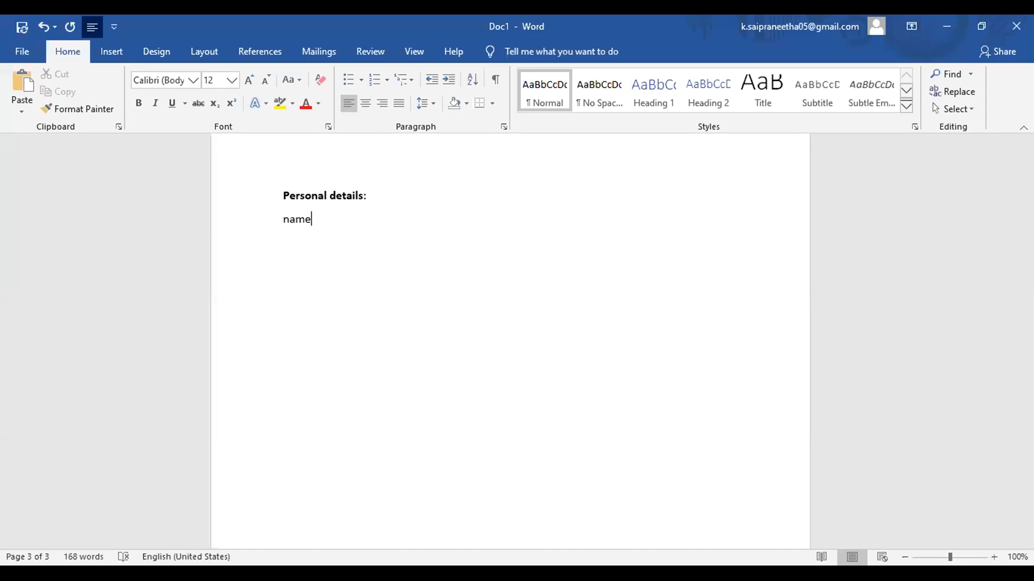
{"action": "key", "text": "BackSpace"}
{"action": "key", "text": "BackSpace"}
{"action": "key", "text": "Tab"}
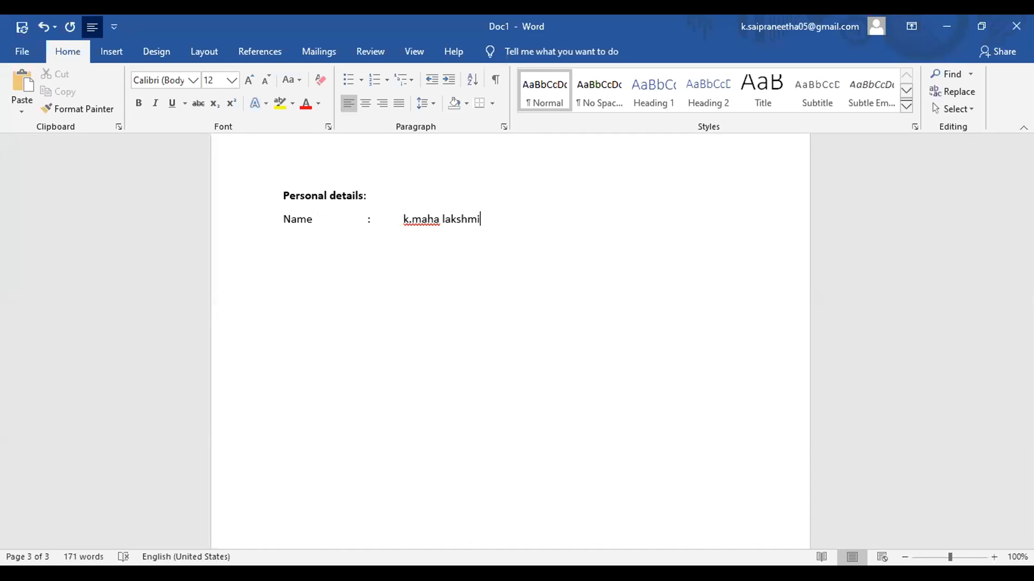
{"action": "key", "text": "Return"}
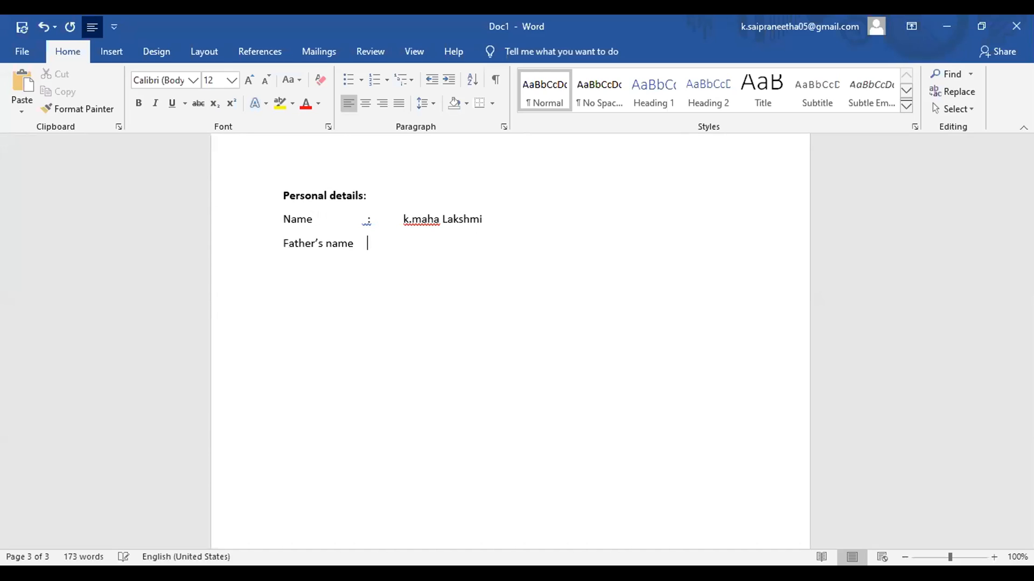
{"action": "key", "text": "BackSpace"}
{"action": "key", "text": "BackSpace"}
{"action": "key", "text": "BackSpace"}
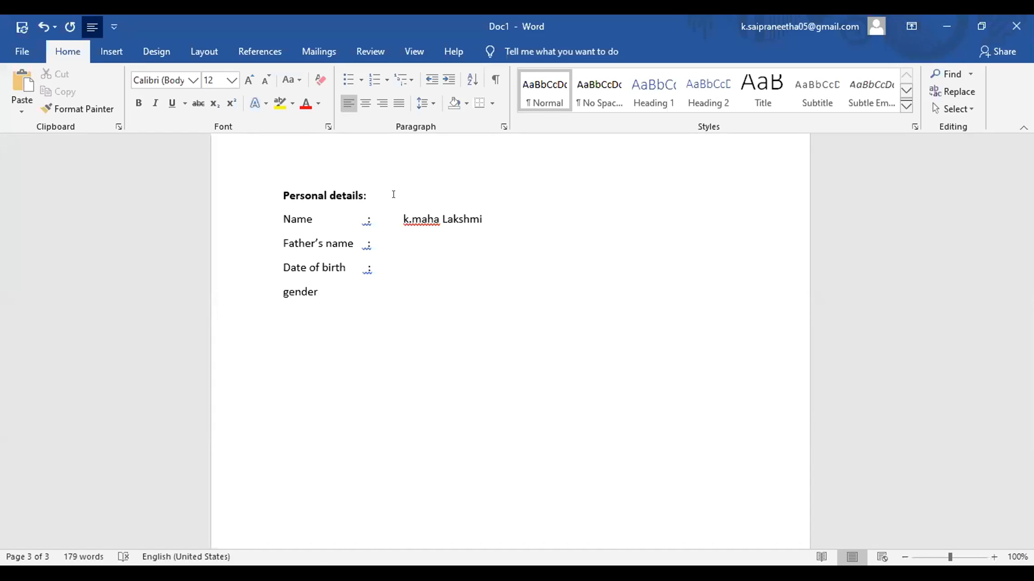
{"action": "key", "text": "Return"}
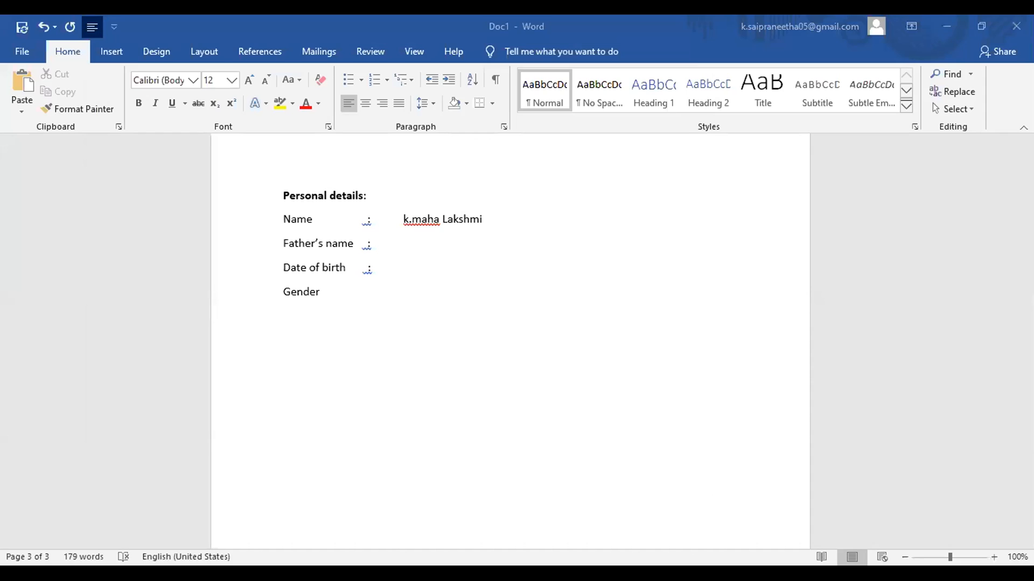
Step: Add a colon after Gender, then Marital status and Nationality lines with colons
{"action": "left_click", "coordinate": [347, 300]}
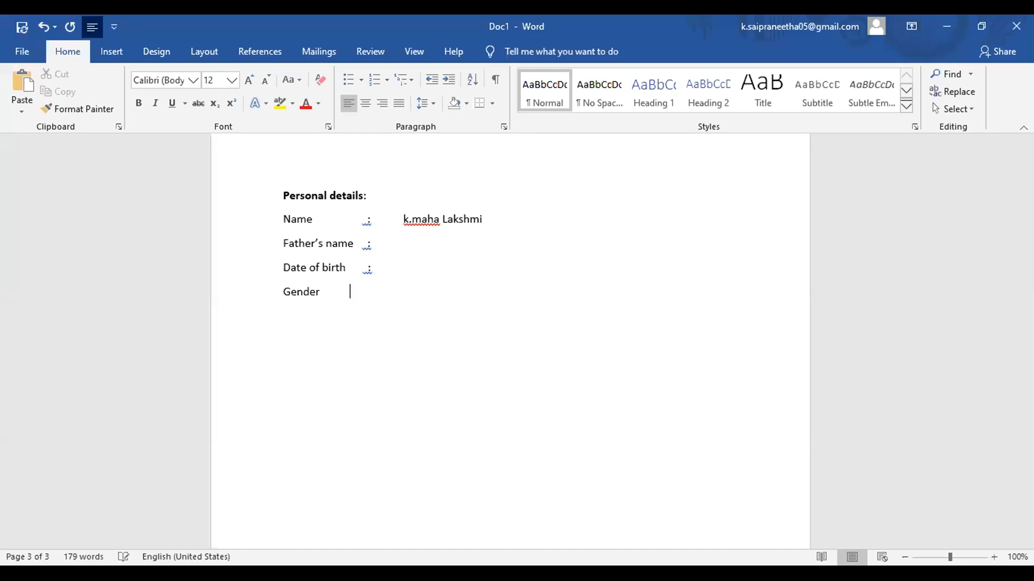
{"action": "type", "text": ":"}
{"action": "key", "text": "Return"}
{"action": "type", "text": "marital status      :"}
{"action": "key", "text": "Return"}
{"action": "type", "text": "n"}
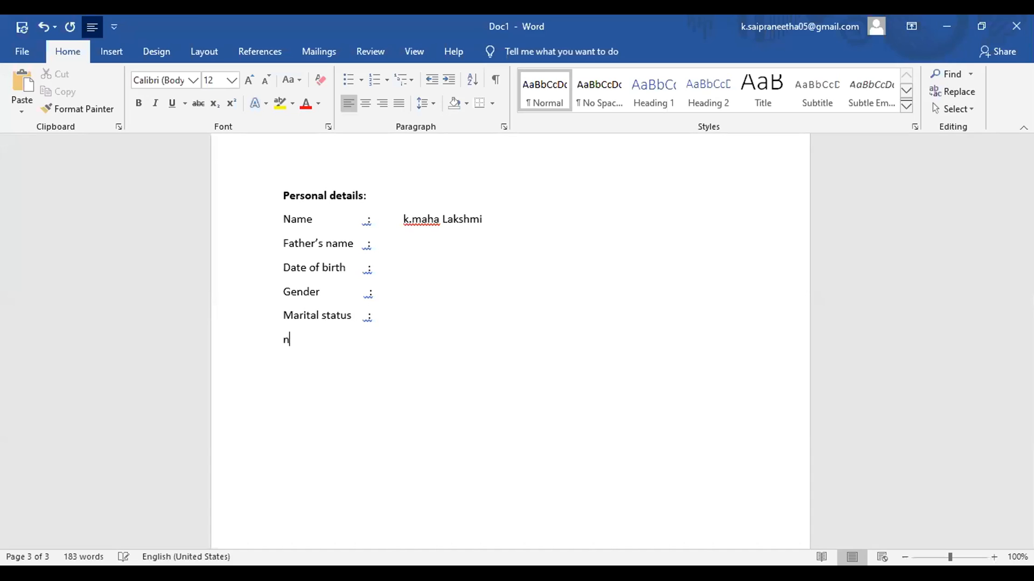
{"action": "type", "text": "ationality"}
{"action": "key", "text": "Tab"}
{"action": "type", "text": ":"}
{"action": "key", "text": "Return"}
Step: Add Religion, Languages known and Intersts lines, each with a colon
{"action": "type", "text": "religion       "}
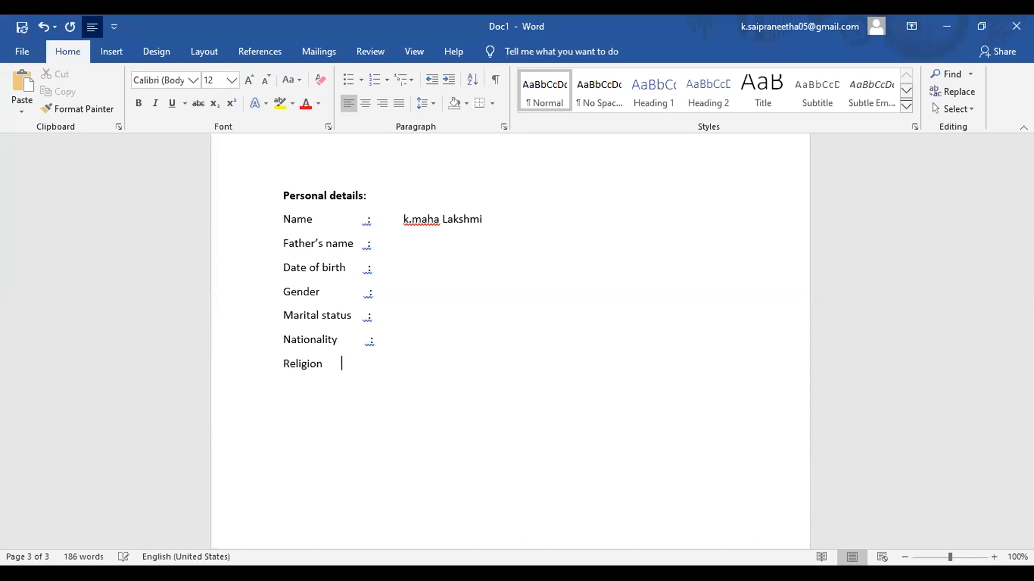
{"action": "type", "text": "             :"}
{"action": "key", "text": "Return"}
{"action": "type", "text": "la"}
{"action": "type", "text": "nguages known :"}
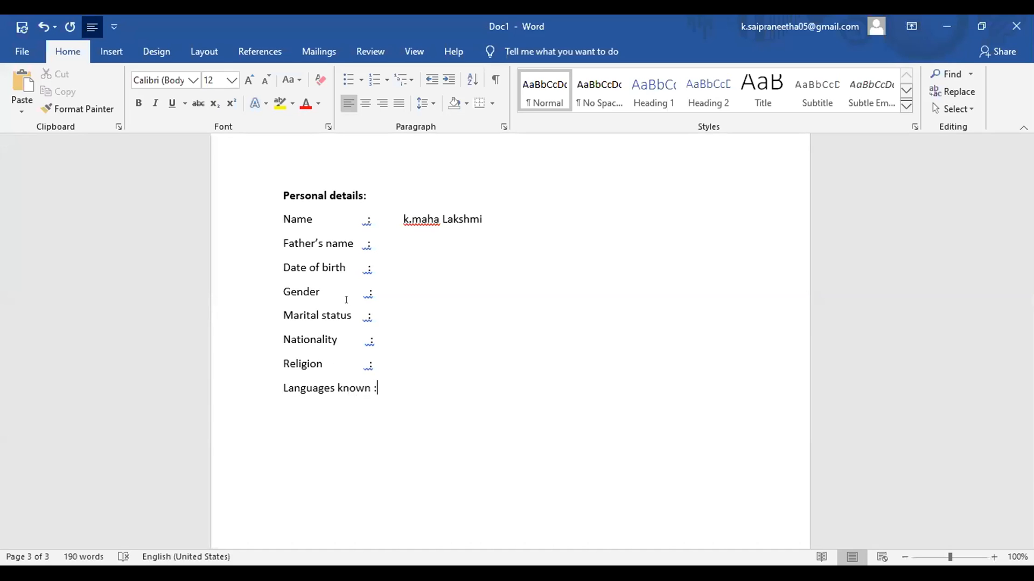
{"action": "key", "text": "Return"}
{"action": "type", "text": "intersts               :"}
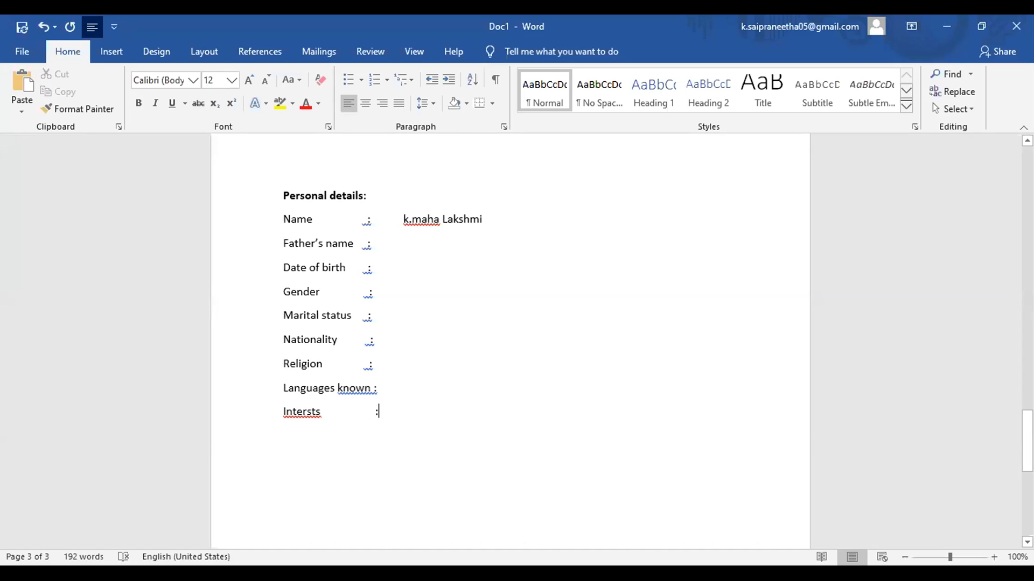
{"action": "left_click_drag", "start_coordinate": [1028, 433], "coordinate": [1028, 405]}
Step: Insert an 'Other activities:' line after the Technology entry and make it bold
{"action": "left_click", "coordinate": [332, 347]}
{"action": "left_click", "coordinate": [296, 335]}
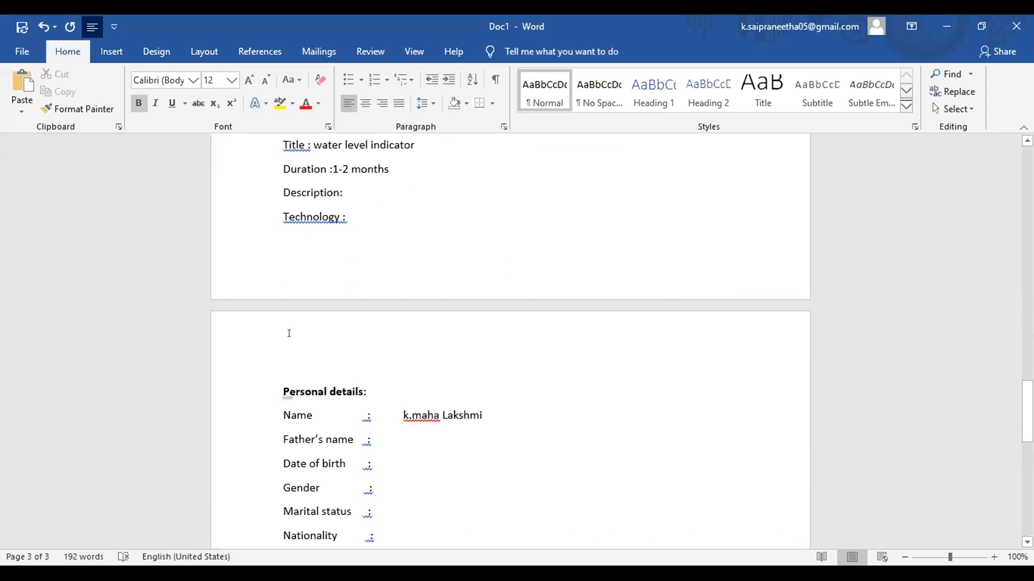
{"action": "left_click", "coordinate": [349, 224]}
{"action": "key", "text": "Return"}
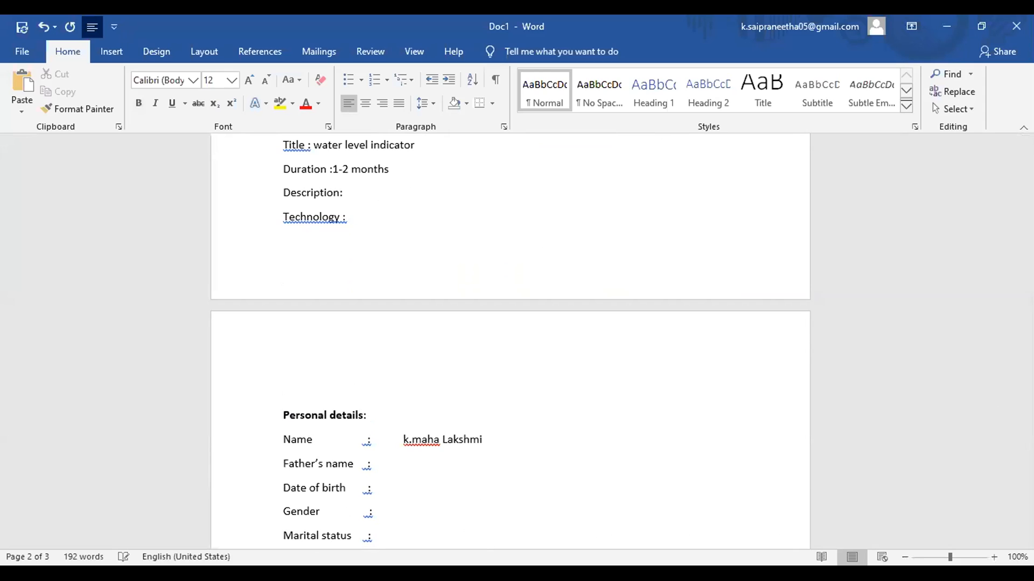
{"action": "type", "text": "other activities:"}
{"action": "key", "text": "Return"}
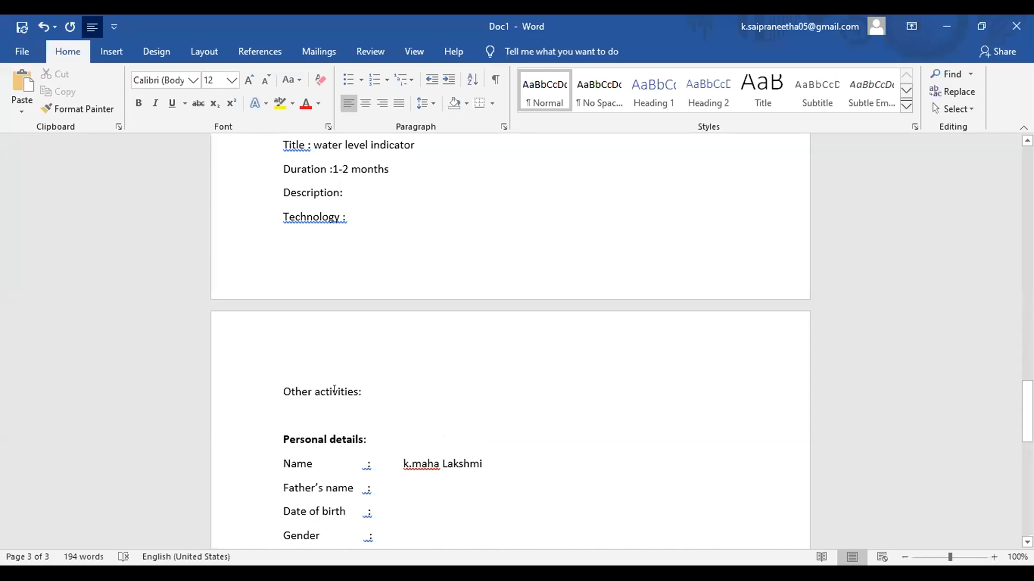
{"action": "triple_click", "coordinate": [334, 390]}
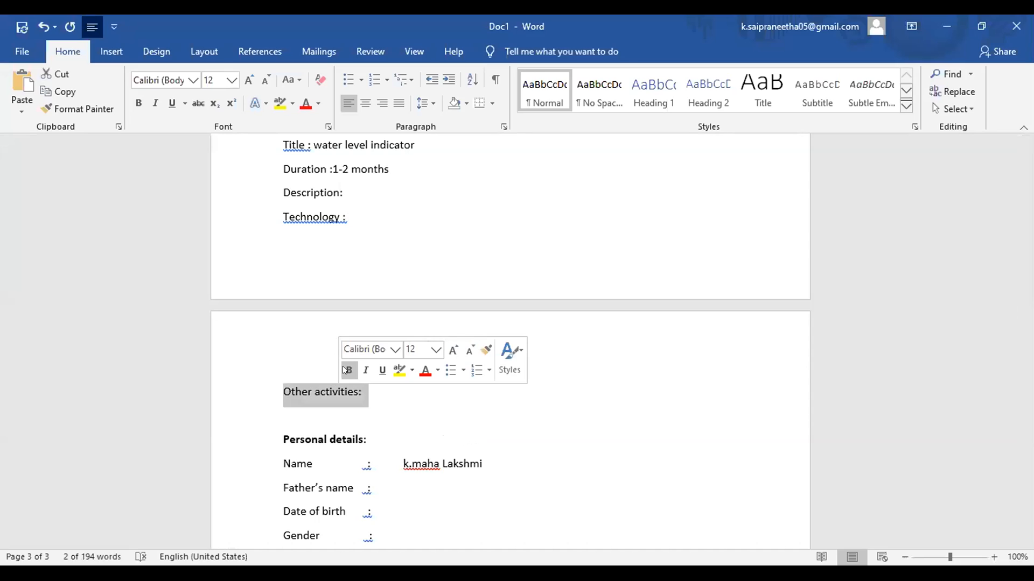
{"action": "left_click", "coordinate": [347, 370]}
{"action": "left_click", "coordinate": [381, 391]}
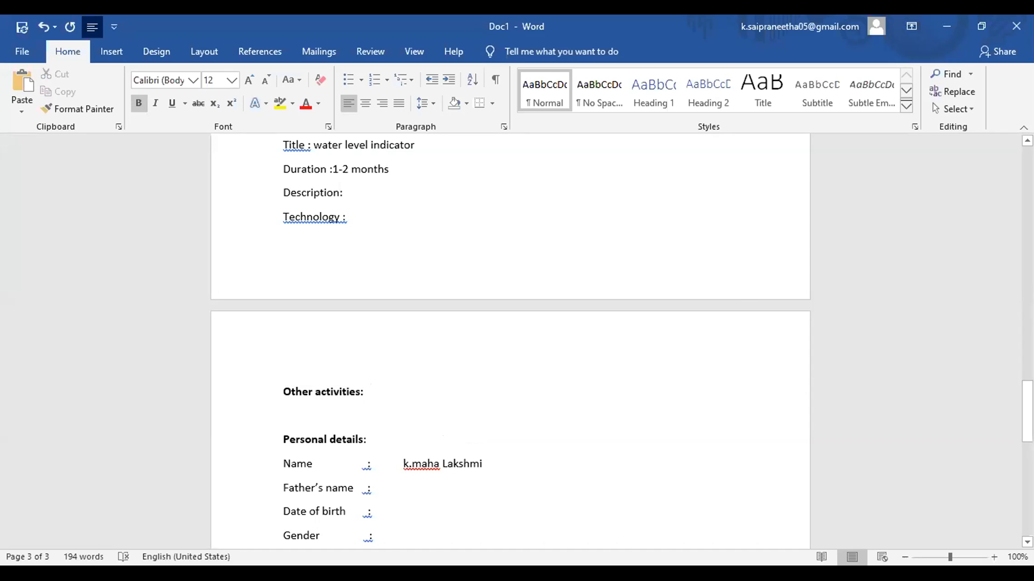
{"action": "left_click_drag", "start_coordinate": [1027, 412], "coordinate": [1027, 434]}
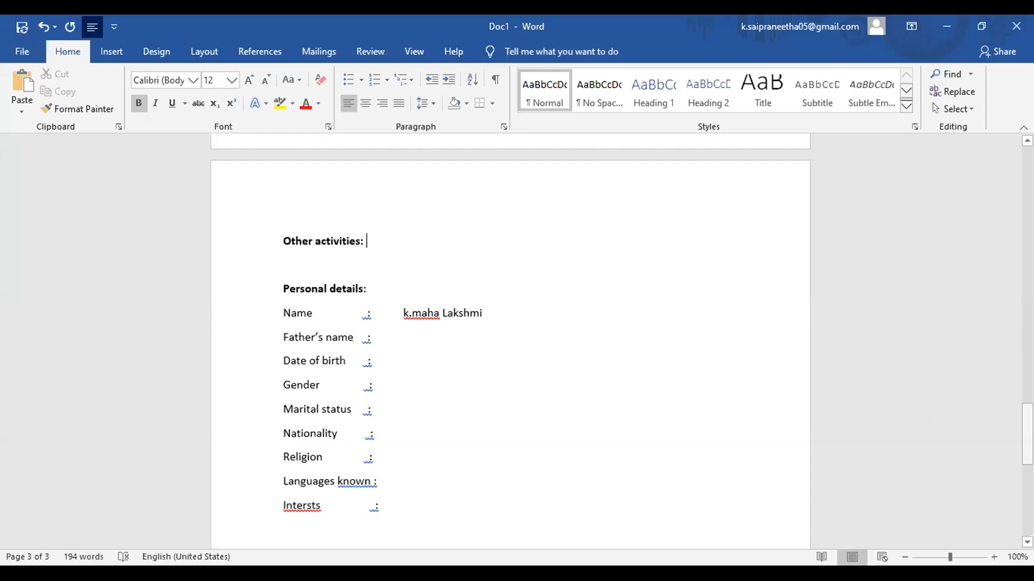
Step: Type 'Permanent address:' on a new line below the Intersts entry
{"action": "scroll", "coordinate": [510, 345], "scroll_direction": "down", "scroll_amount": 5}
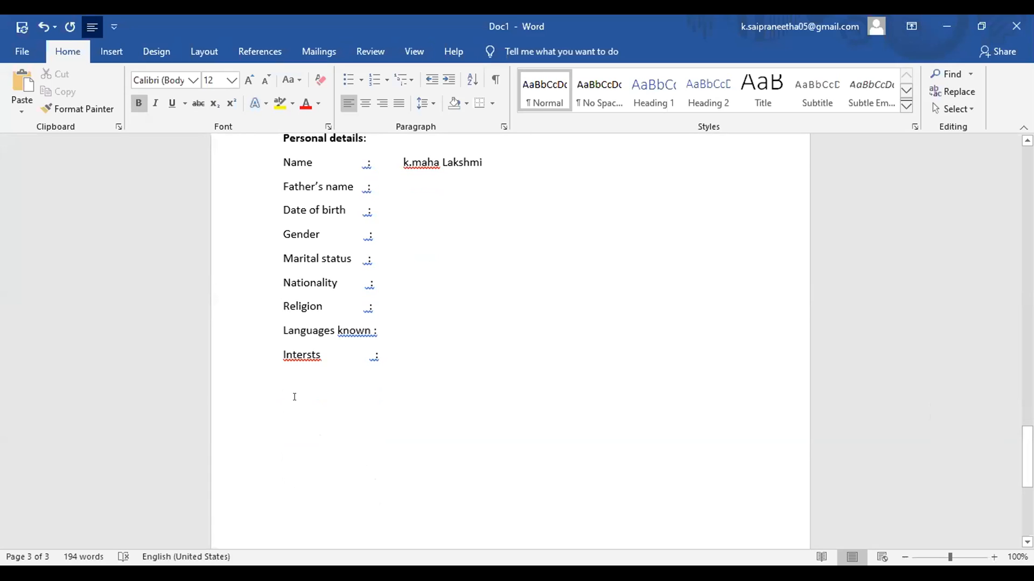
{"action": "left_click", "coordinate": [285, 389]}
{"action": "type", "text": "per"}
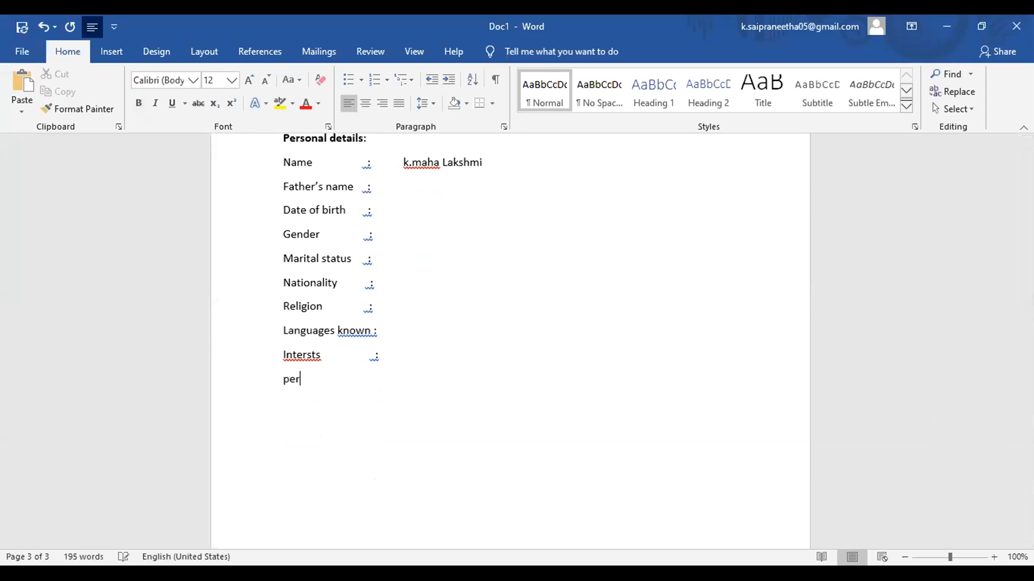
{"action": "type", "text": "manent address:"}
{"action": "key", "text": "Return"}
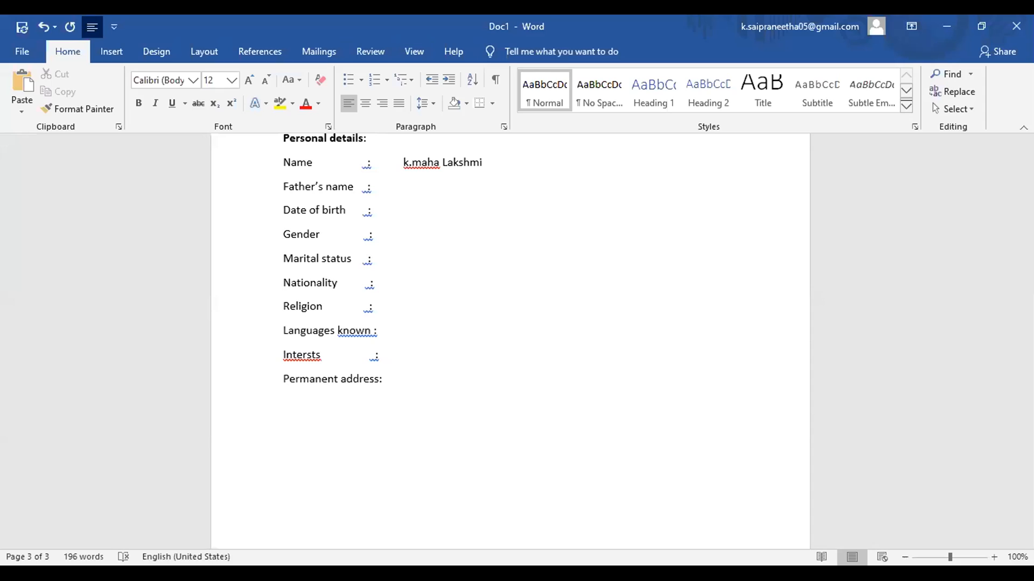
Step: Add a bold 'Declaration :' heading below Permanent address and start a new line beneath it
{"action": "type", "text": "declaration :"}
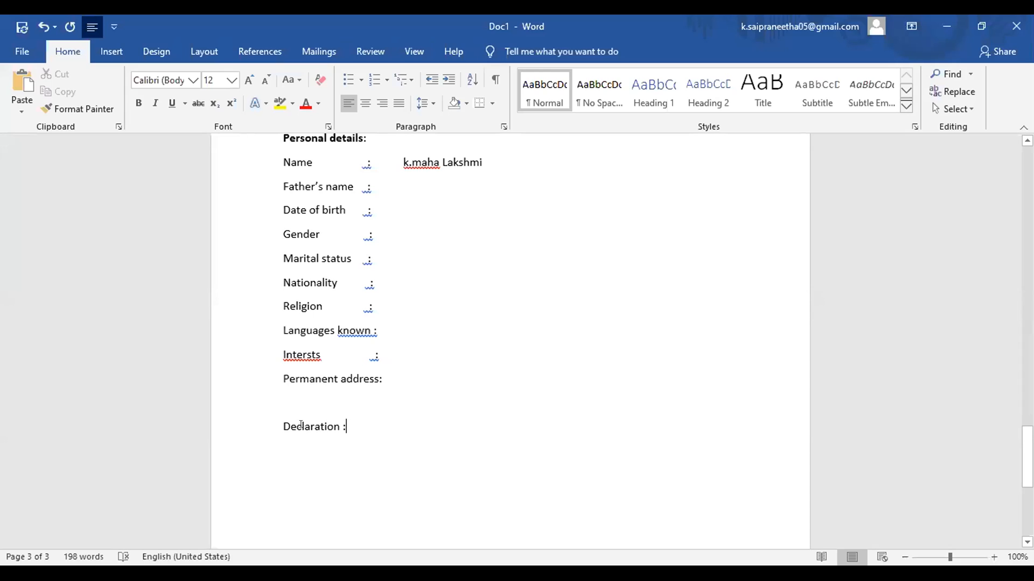
{"action": "double_click", "coordinate": [301, 427]}
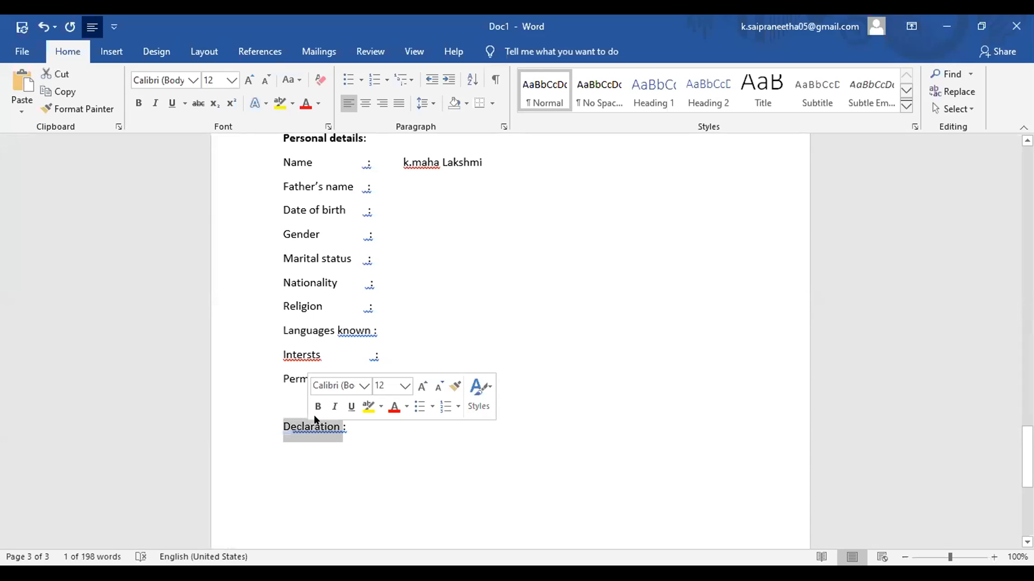
{"action": "left_click", "coordinate": [312, 407]}
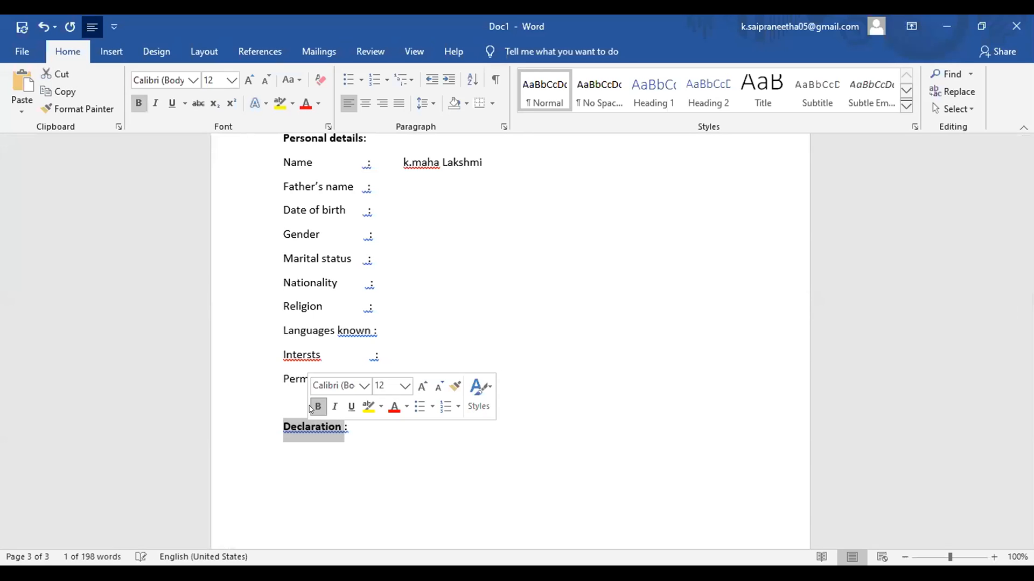
{"action": "left_click", "coordinate": [367, 424]}
{"action": "key", "text": "Return"}
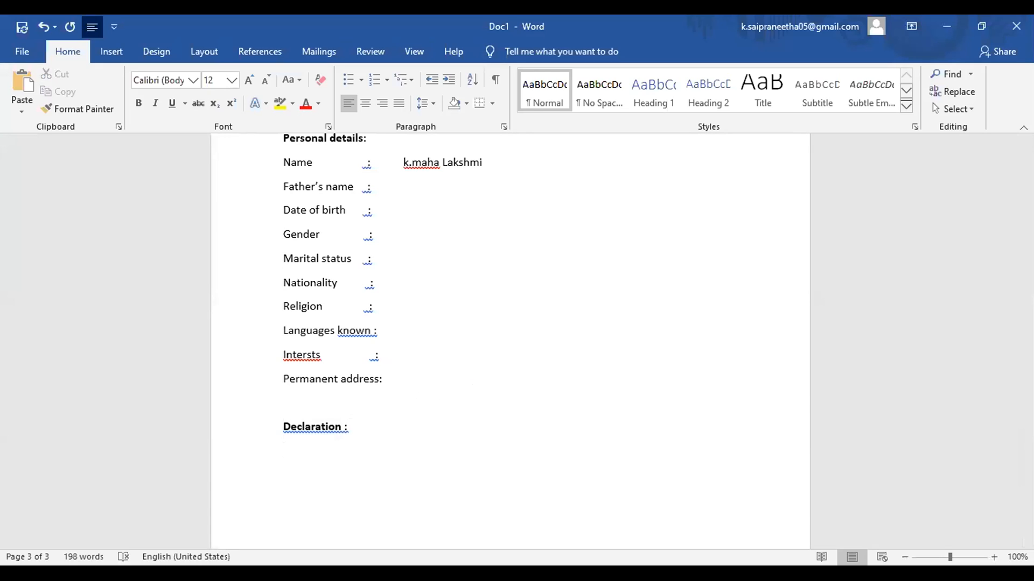
Step: Type 'I here by declare that the above furnished information is correct to the best of my knowledge'
{"action": "type", "text": "I here by declare thar"}
{"action": "key", "text": "BackSpace"}
{"action": "type", "text": "t"}
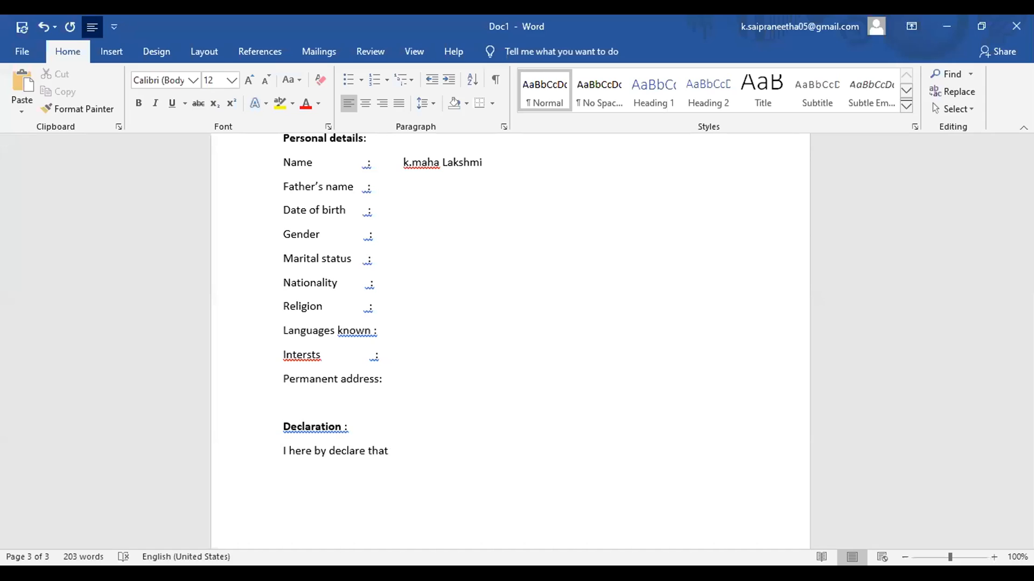
{"action": "type", "text": " the above furnished infor"}
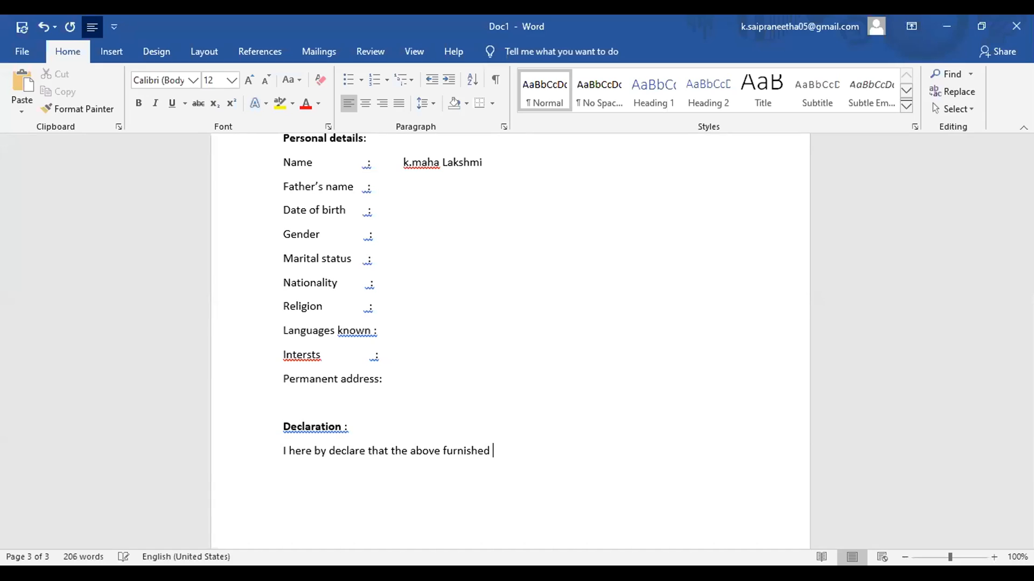
{"action": "type", "text": "rmation is correct "}
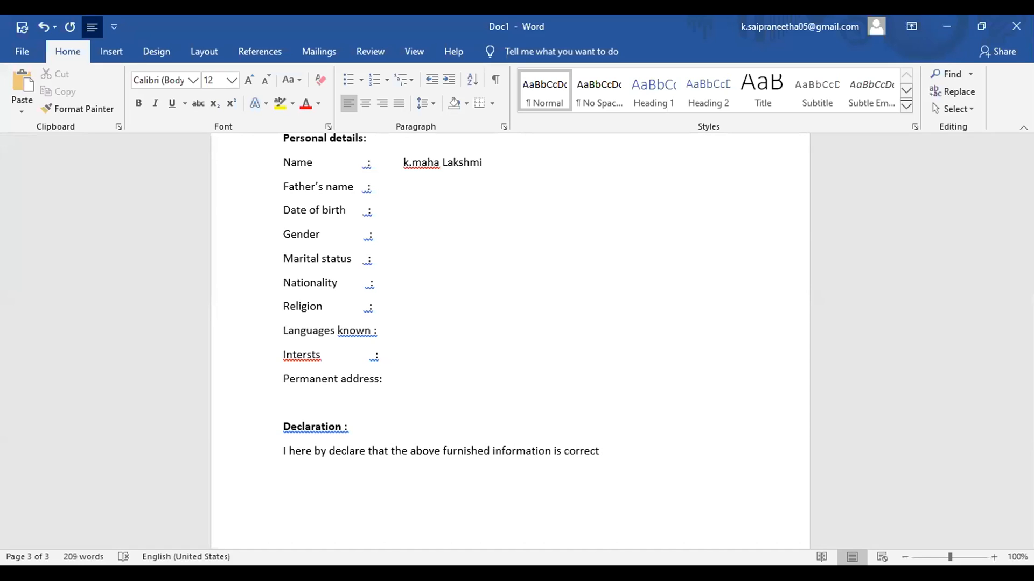
{"action": "type", "text": "to tht"}
{"action": "key", "text": "BackSpace"}
{"action": "key", "text": "BackSpace"}
{"action": "type", "text": "e best of my knowledge"}
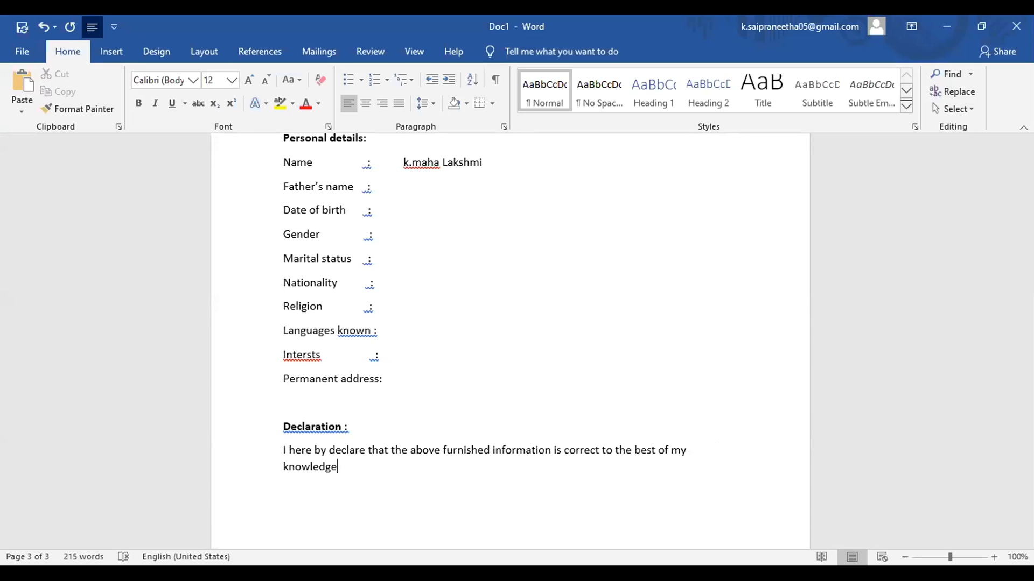
{"action": "key", "text": "Return"}
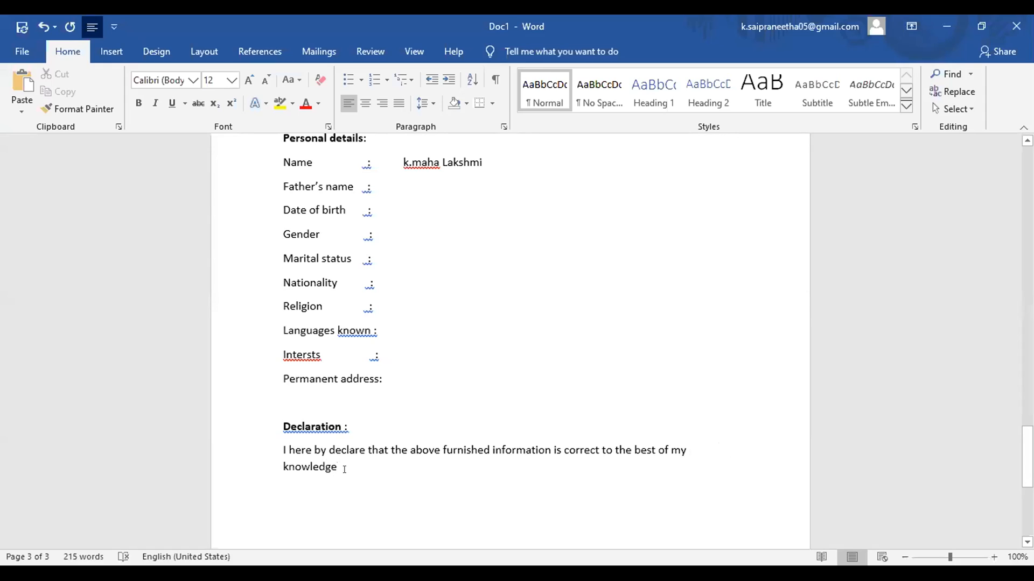
Step: Fix the ending of 'knowledge' and move to a blank line below the declaration
{"action": "left_click", "coordinate": [346, 469]}
{"action": "key", "text": "BackSpace"}
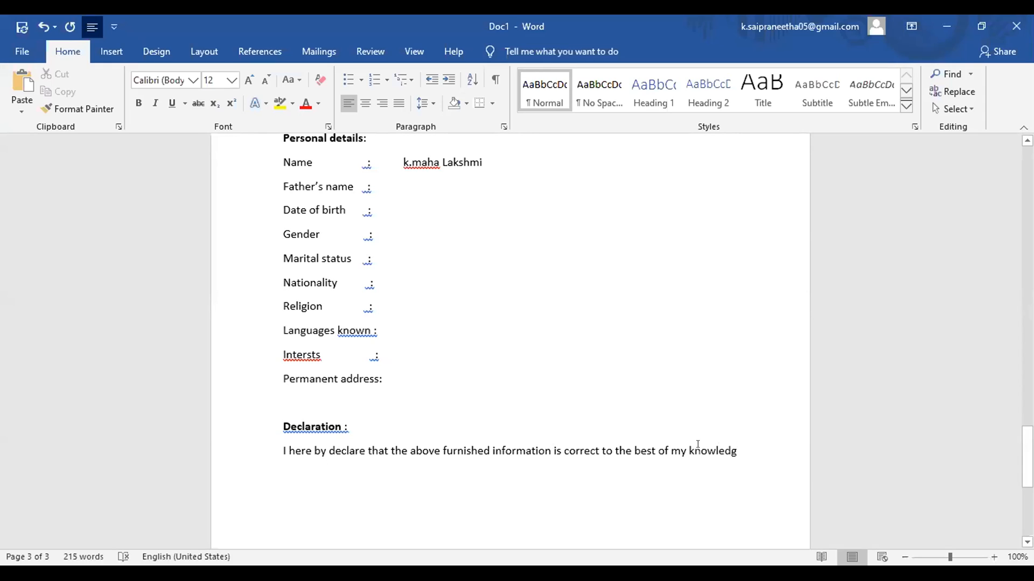
{"action": "type", "text": "w"}
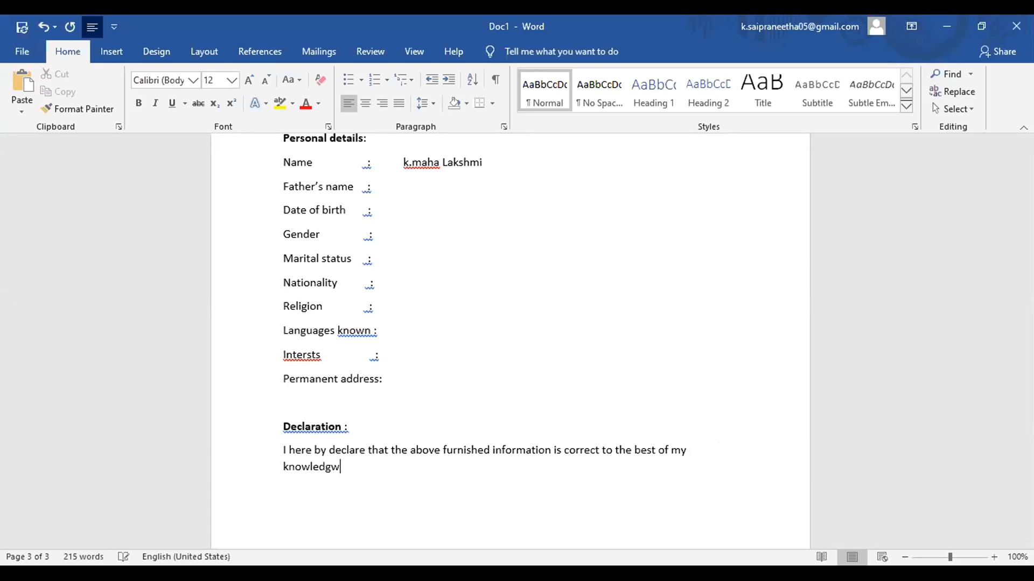
{"action": "key", "text": "BackSpace"}
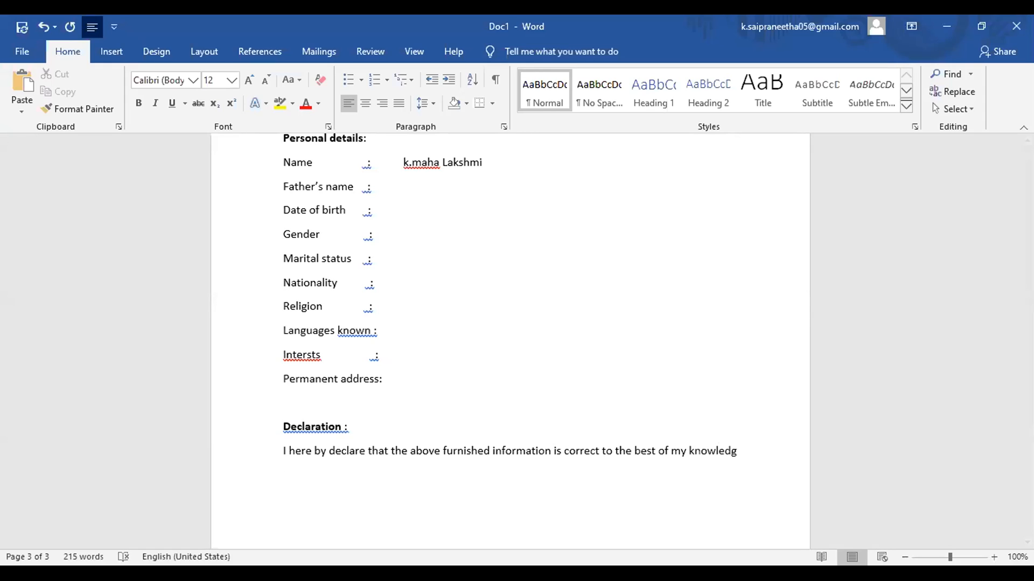
{"action": "type", "text": "e"}
{"action": "key", "text": "Return"}
{"action": "key", "text": "Return"}
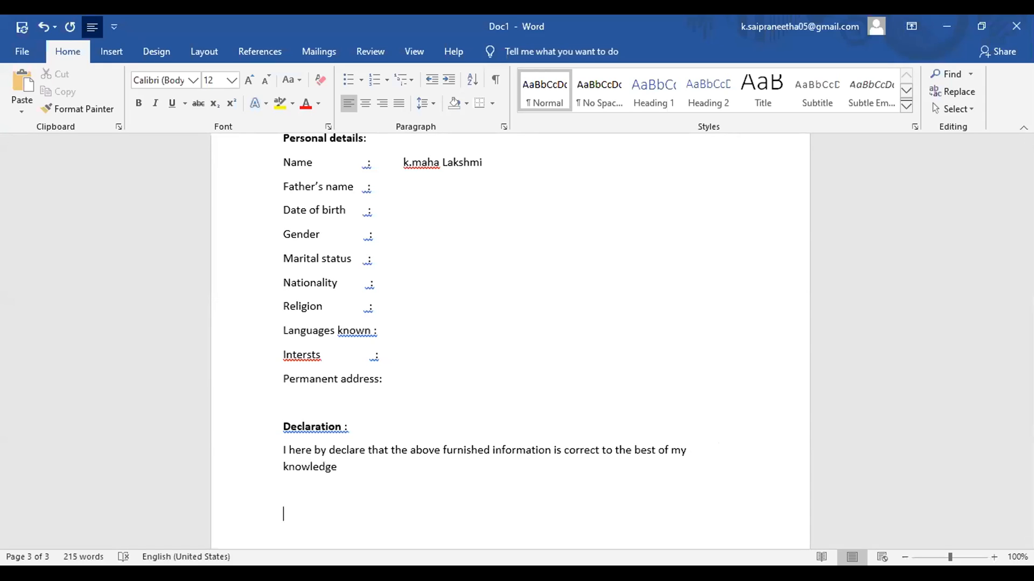
Step: Add 'Place:' and 'Date :' lines below the declaration
{"action": "type", "text": "place:"}
{"action": "key", "text": "Return"}
{"action": "type", "text": "date :"}
{"action": "key", "text": "Return"}
{"action": "key", "text": "BackSpace"}
{"action": "key", "text": "Return"}
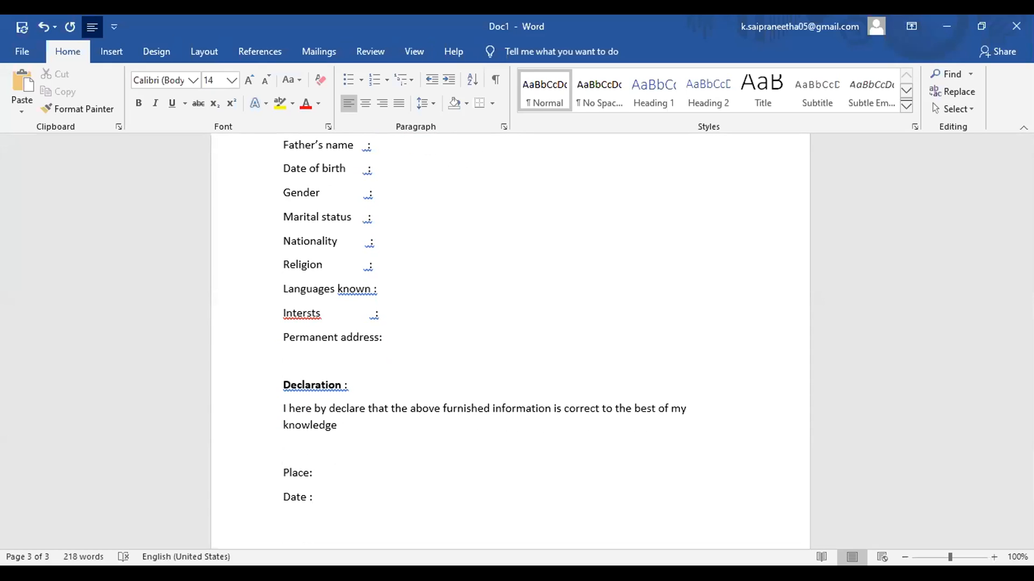
{"action": "key", "text": "BackSpace"}
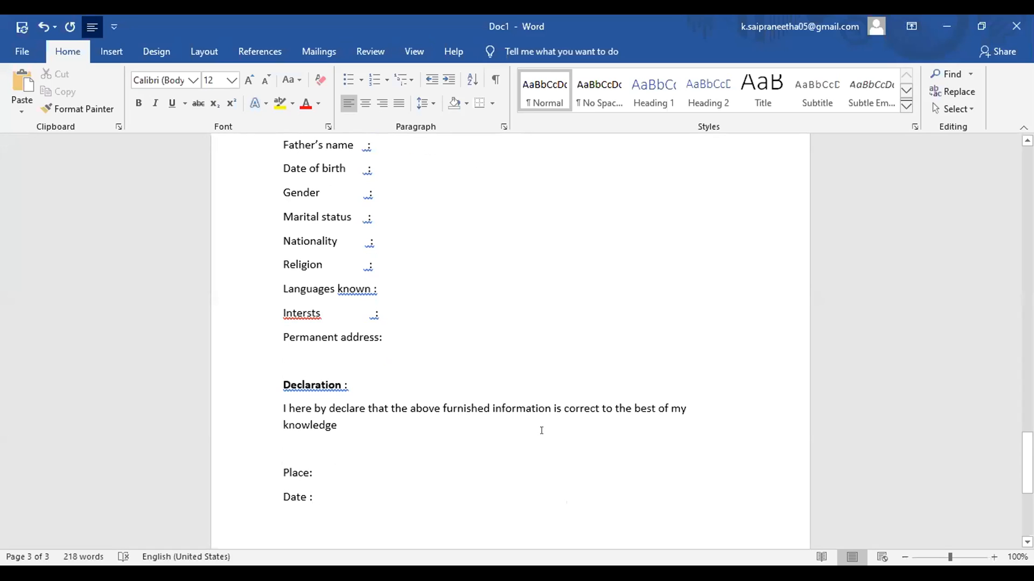
Step: Type the applicant's name inside parentheses at the right end of the Date line
{"action": "type", "text": "("}
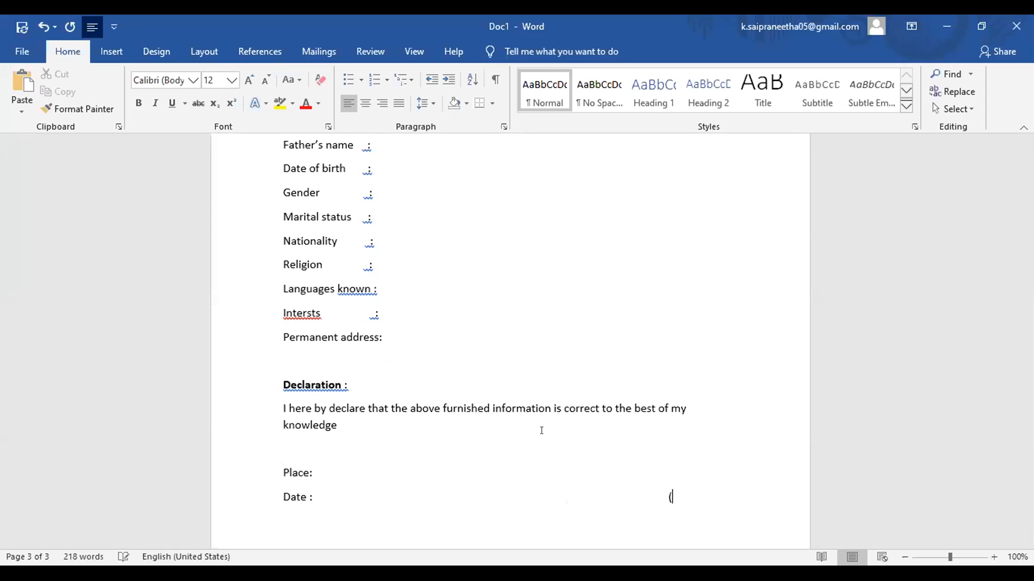
{"action": "type", "text": ")"}
{"action": "left_click_drag", "start_coordinate": [666, 497], "coordinate": [679, 499]}
{"action": "key", "text": "BackSpace"}
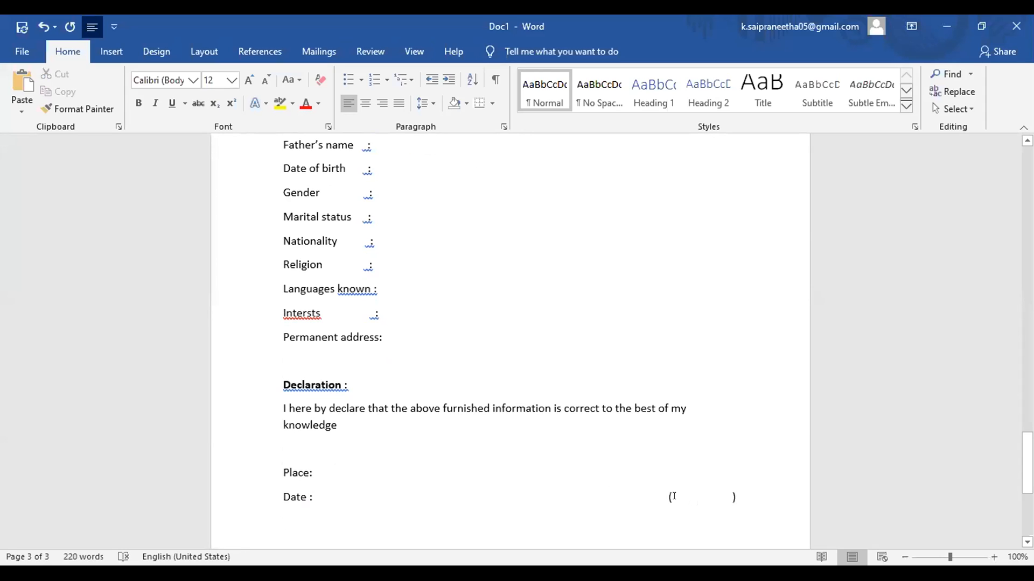
{"action": "type", "text": "maha"}
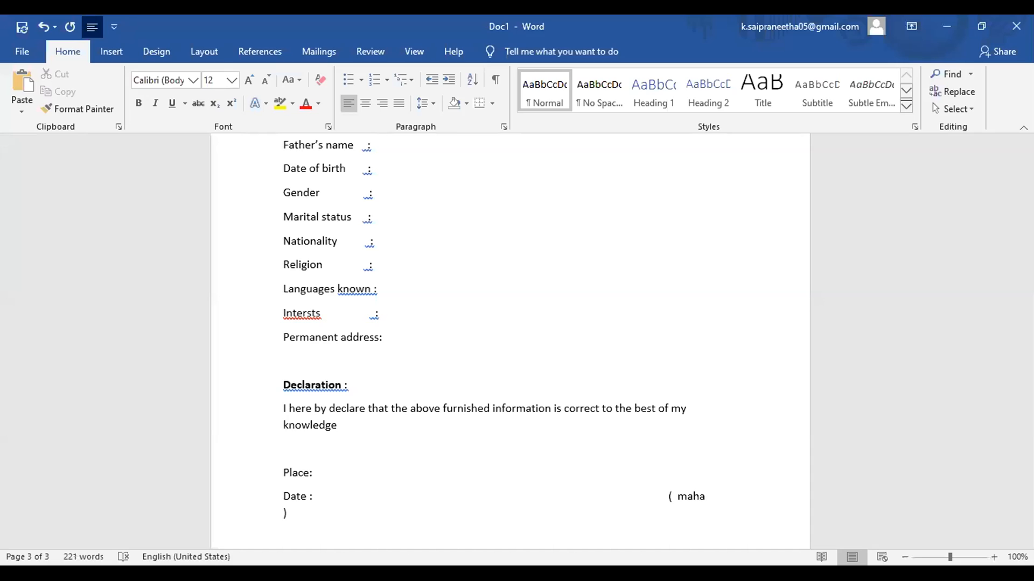
{"action": "type", "text": " lakshmi"}
Step: Try left and right alignment on the Date line, keeping it right-aligned
{"action": "left_click", "coordinate": [659, 495]}
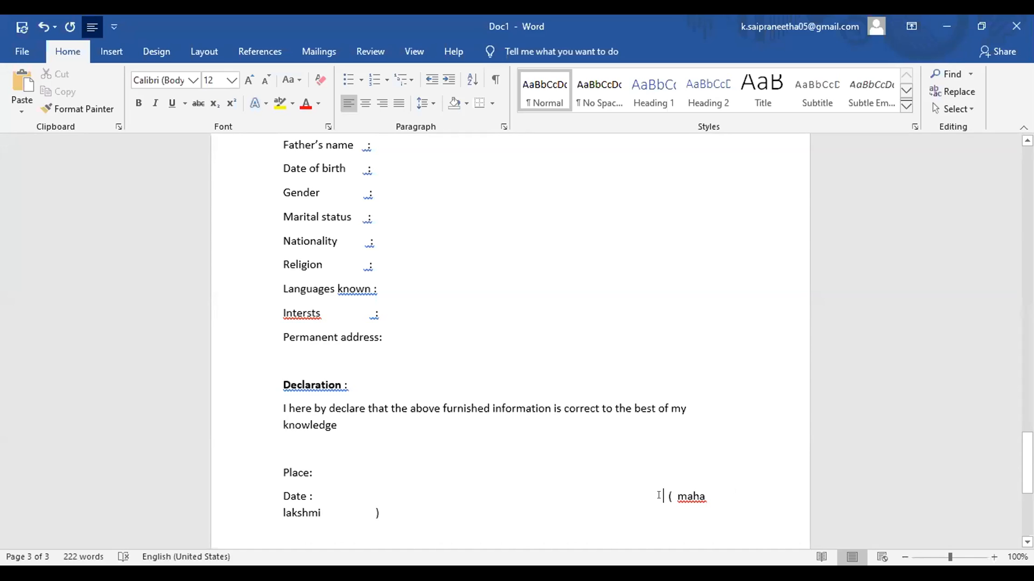
{"action": "key", "text": "ctrl+shift+Left"}
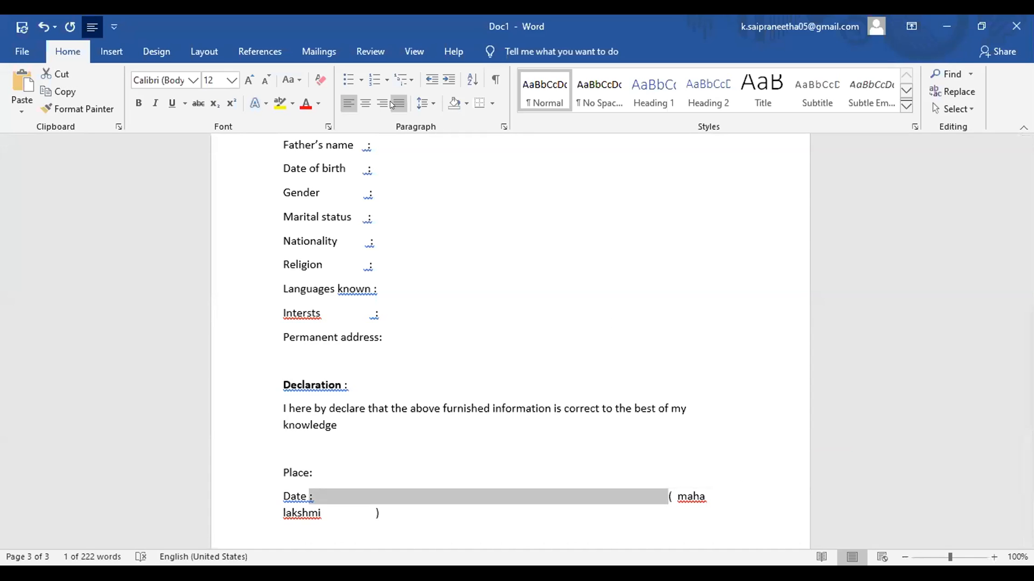
{"action": "left_click", "coordinate": [383, 104]}
{"action": "left_click", "coordinate": [381, 105]}
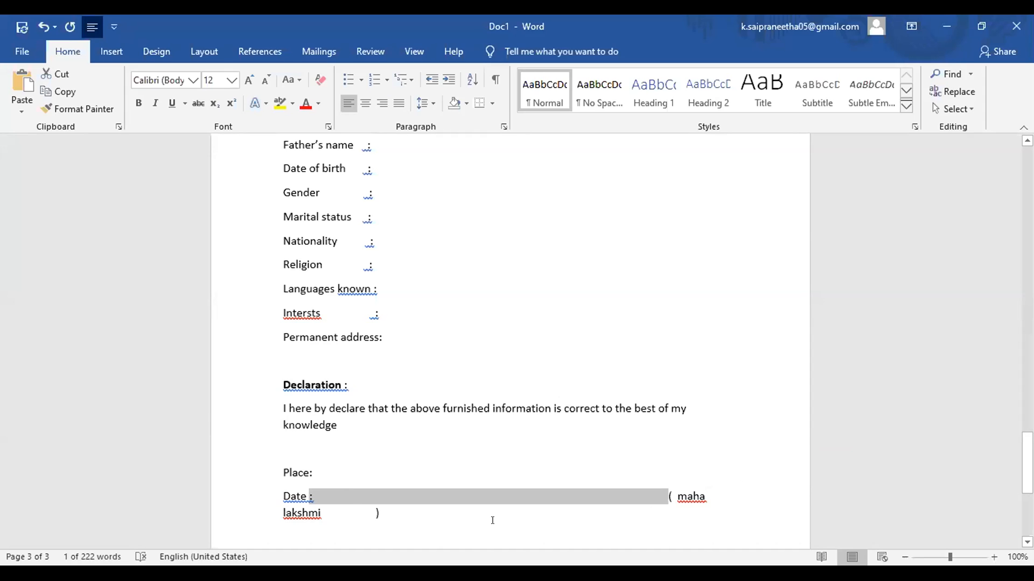
{"action": "key", "text": "ctrl+z"}
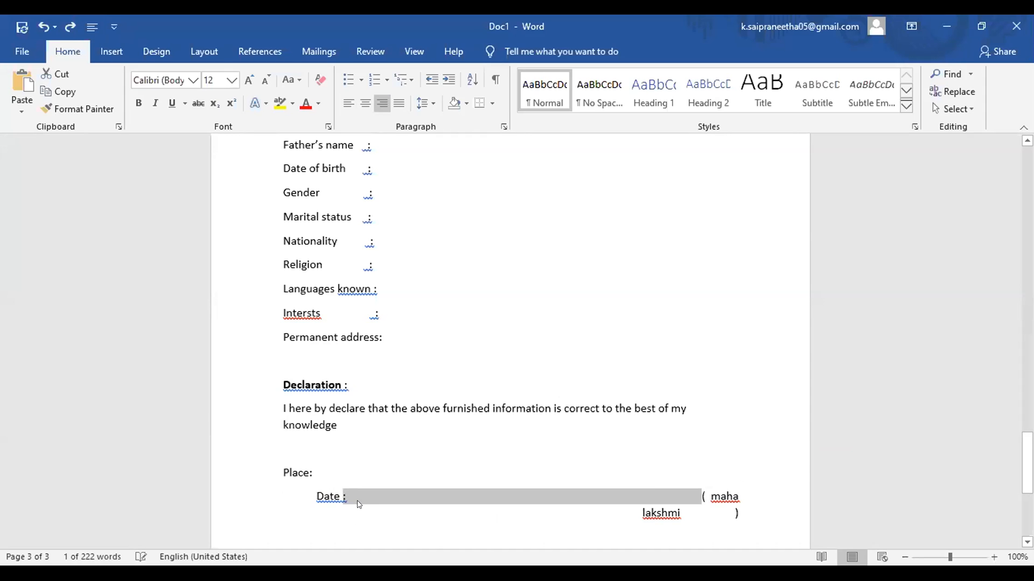
{"action": "left_click", "coordinate": [440, 505]}
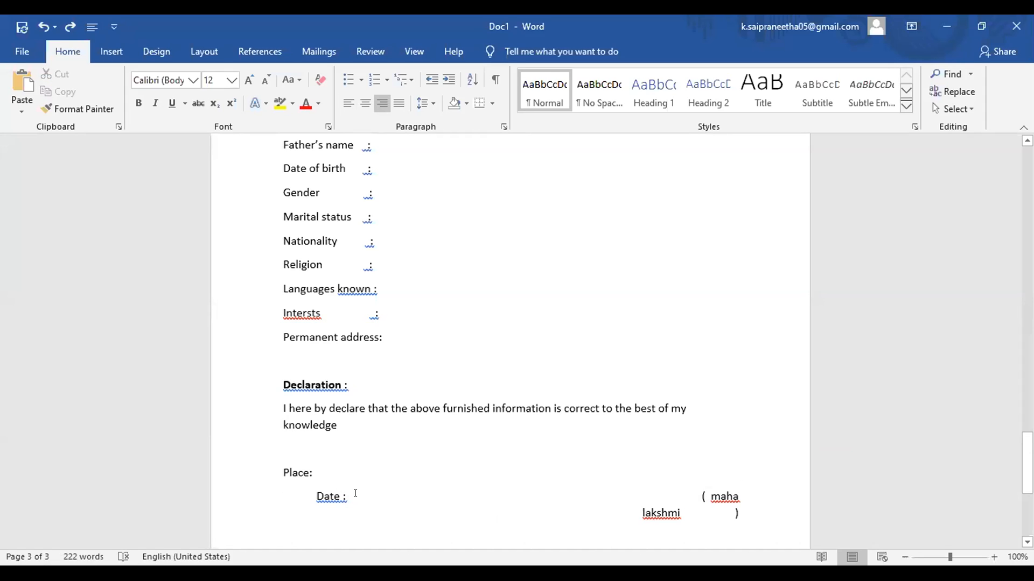
Step: Remove extra spaces, retype the opening bracket before the name, and left-align the Date line
{"action": "key", "text": "BackSpace"}
{"action": "key", "text": "BackSpace"}
{"action": "key", "text": "BackSpace"}
{"action": "key", "text": "BackSpace"}
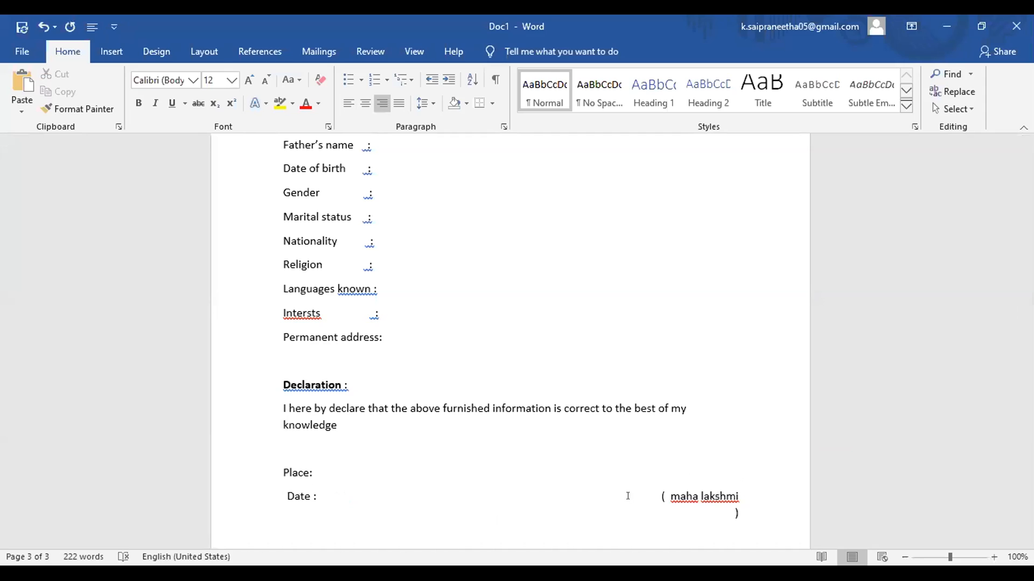
{"action": "left_click", "coordinate": [668, 496]}
{"action": "key", "text": "BackSpace"}
{"action": "key", "text": "BackSpace"}
{"action": "key", "text": "BackSpace"}
{"action": "type", "text": "("}
{"action": "left_click", "coordinate": [291, 495]}
{"action": "key", "text": "ctrl+e"}
{"action": "key", "text": "ctrl+l"}
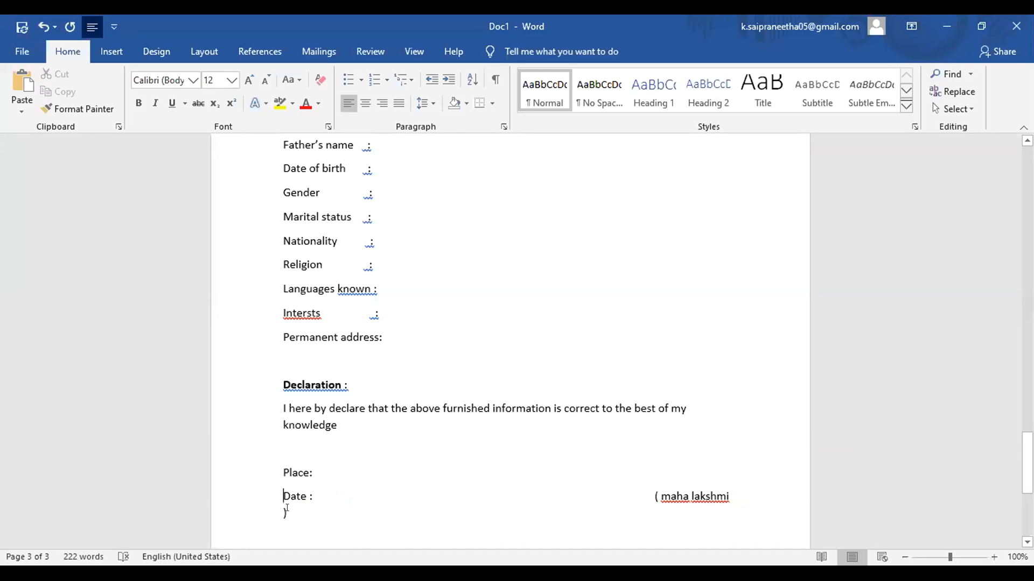
Step: Delete the stray ')' and the space after '(', close the name with ')', and return to page 1
{"action": "left_click", "coordinate": [288, 514]}
{"action": "key", "text": "BackSpace"}
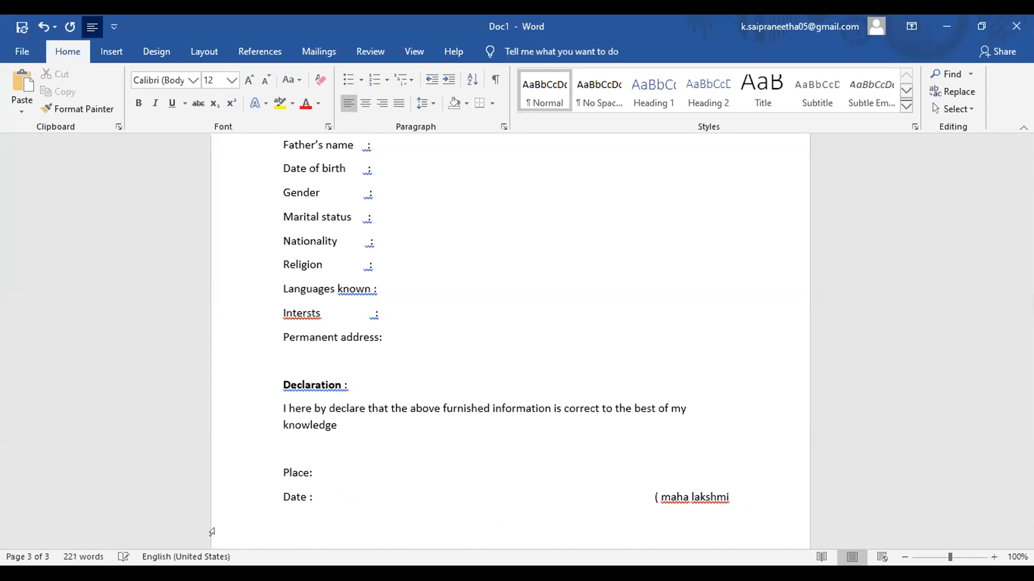
{"action": "left_click", "coordinate": [660, 496]}
{"action": "key", "text": "BackSpace"}
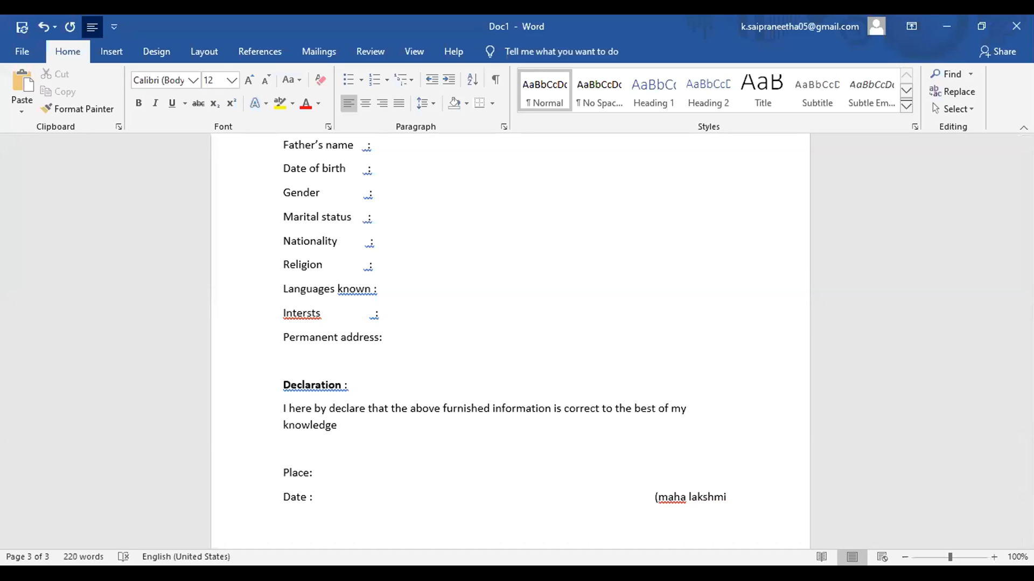
{"action": "left_click", "coordinate": [737, 494]}
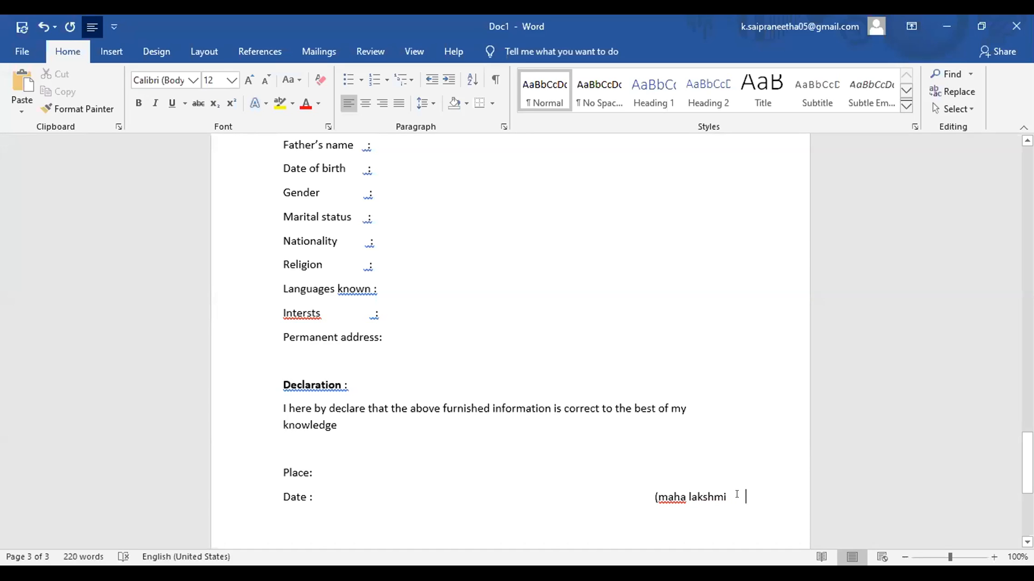
{"action": "key", "text": "BackSpace"}
{"action": "key", "text": "BackSpace"}
{"action": "key", "text": "BackSpace"}
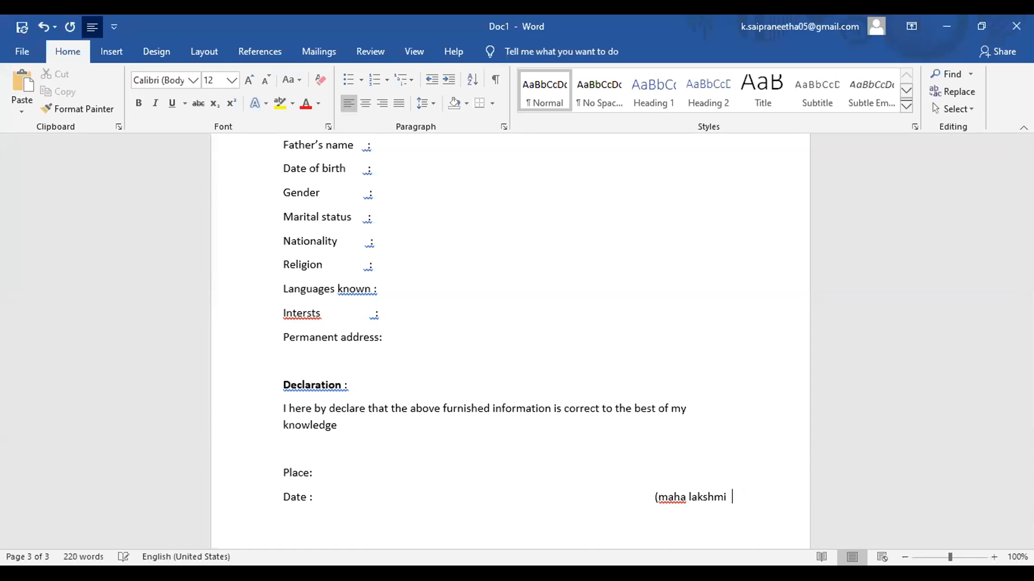
{"action": "type", "text": ")"}
{"action": "scroll", "coordinate": [737, 494], "scroll_direction": "up", "scroll_amount": 20}
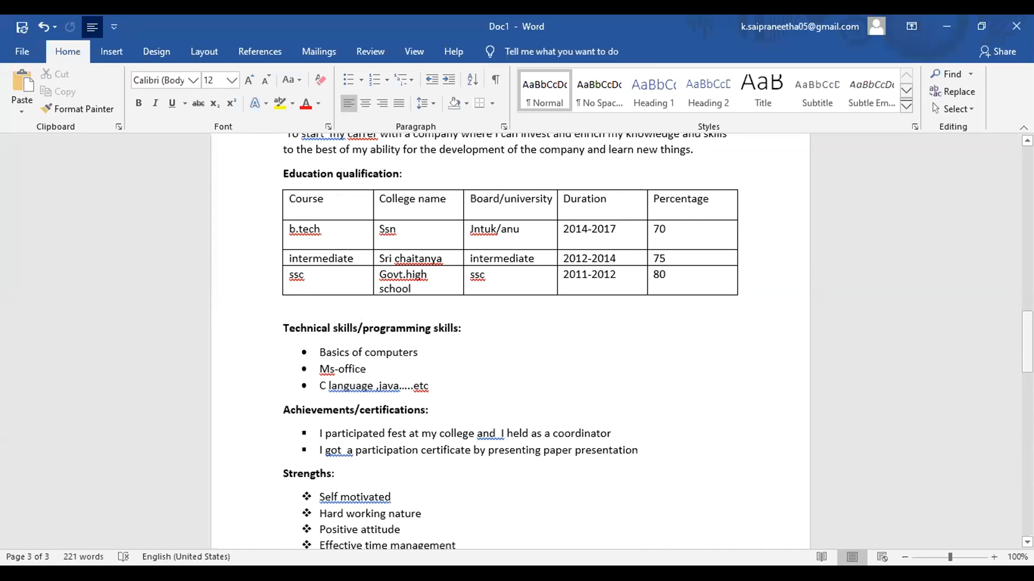
{"action": "left_click_drag", "start_coordinate": [1027, 344], "coordinate": [1027, 316]}
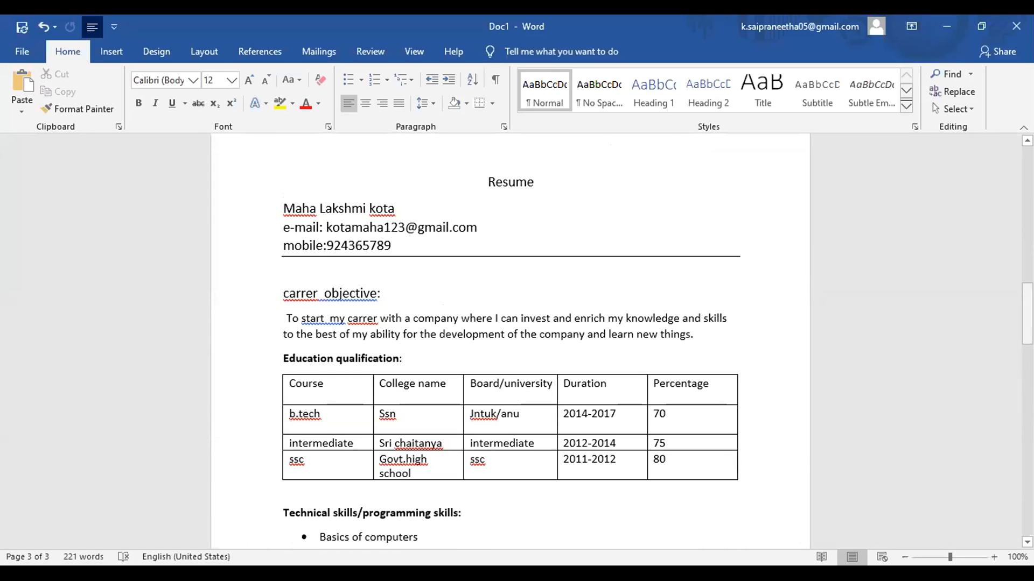
Step: Change the 'Resume' title font to Arial Rounded MT Bold
{"action": "left_click_drag", "start_coordinate": [487, 182], "coordinate": [543, 183]}
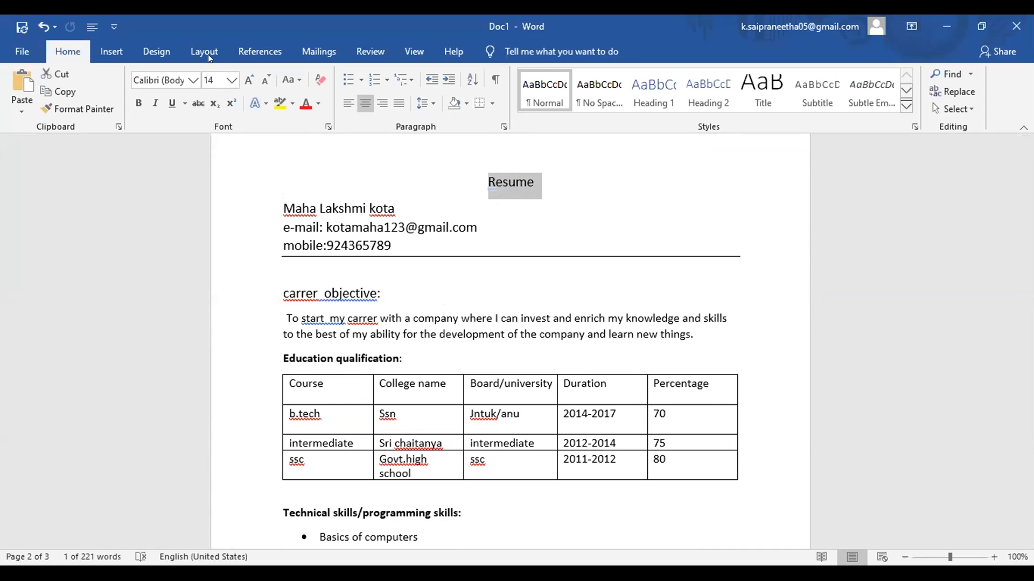
{"action": "left_click", "coordinate": [192, 80]}
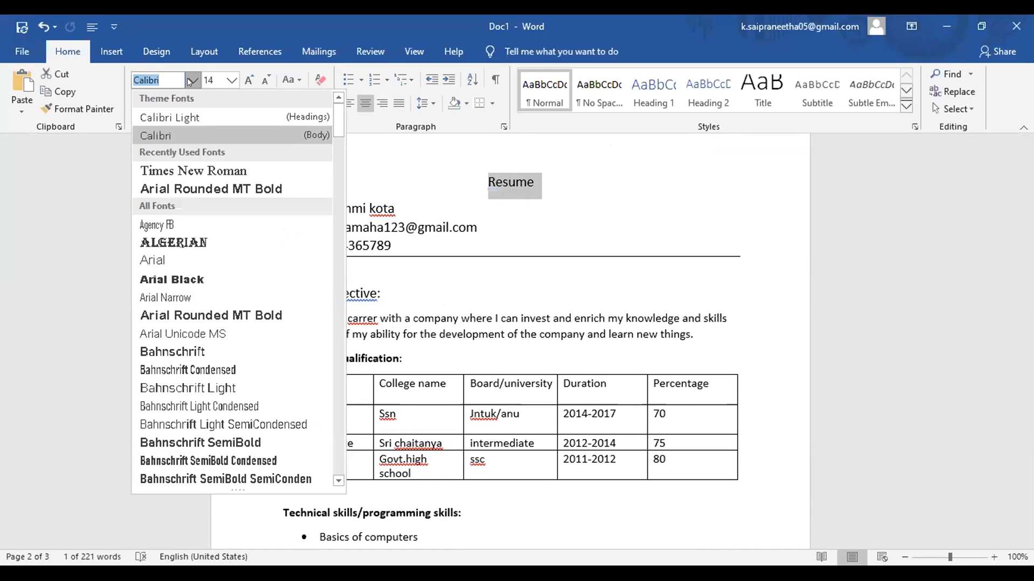
{"action": "left_click", "coordinate": [210, 188]}
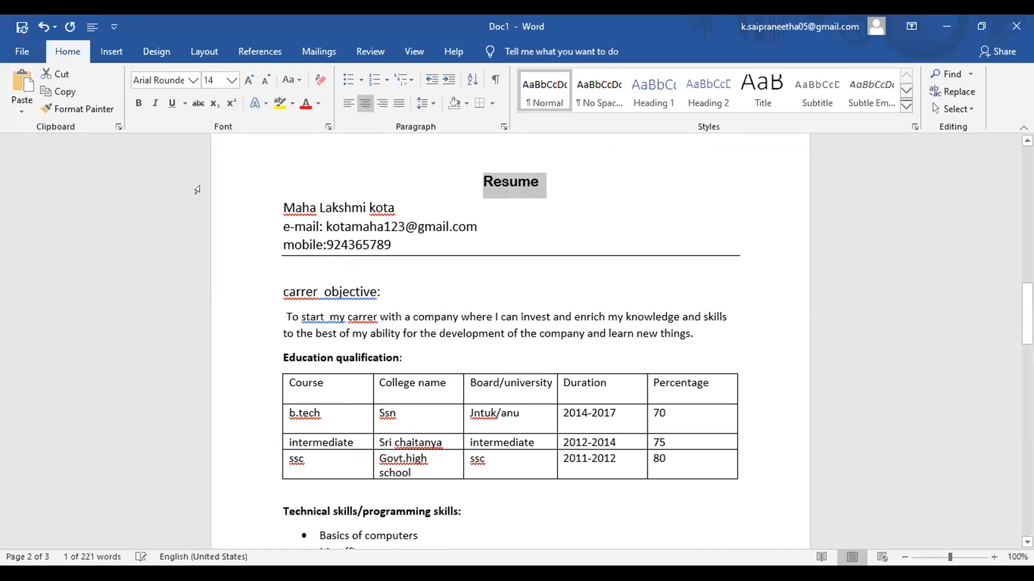
{"action": "left_click", "coordinate": [455, 228]}
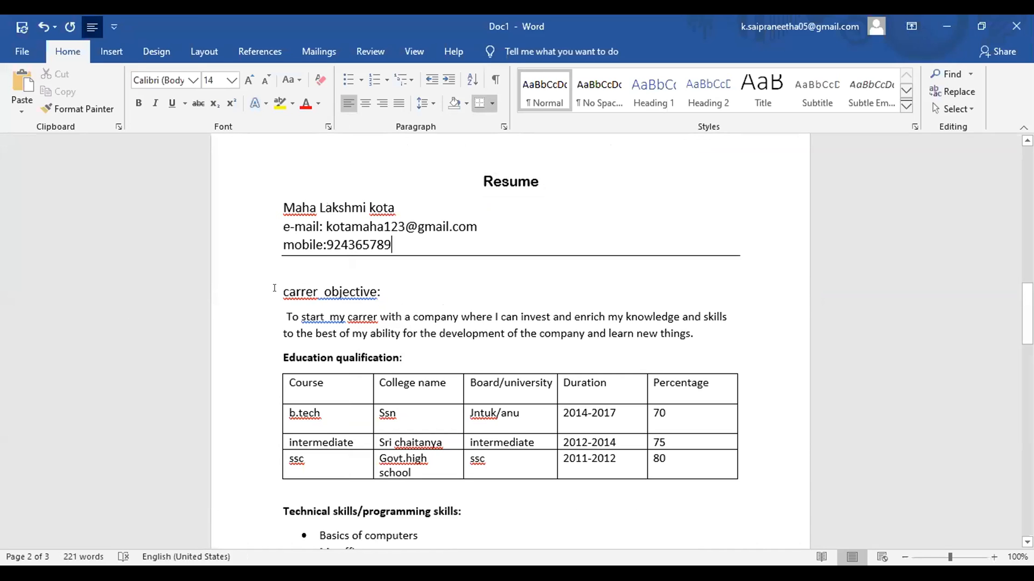
Step: Shade the 'carrer objective:' heading line green
{"action": "left_click_drag", "start_coordinate": [274, 290], "coordinate": [382, 290]}
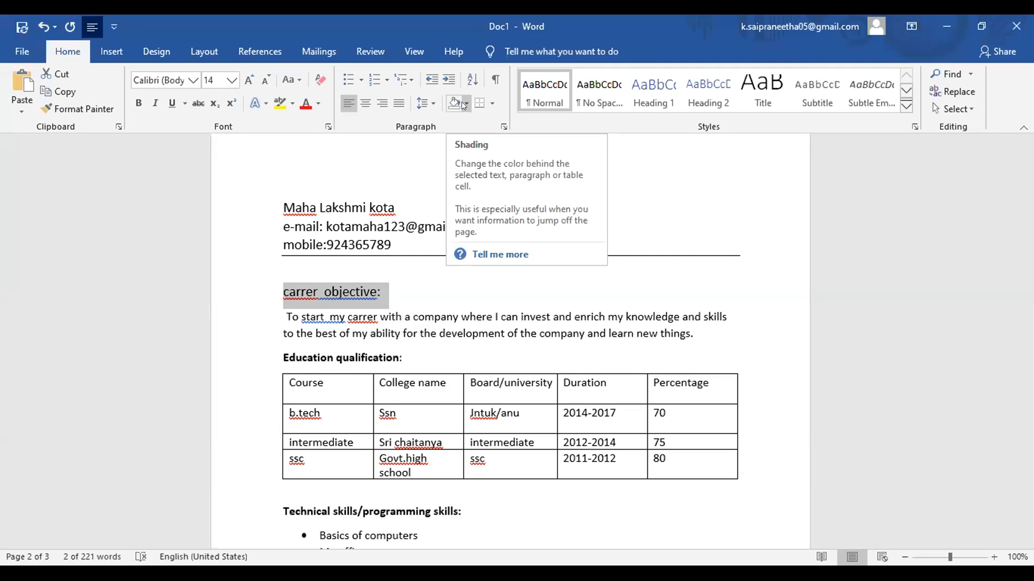
{"action": "left_click", "coordinate": [465, 104]}
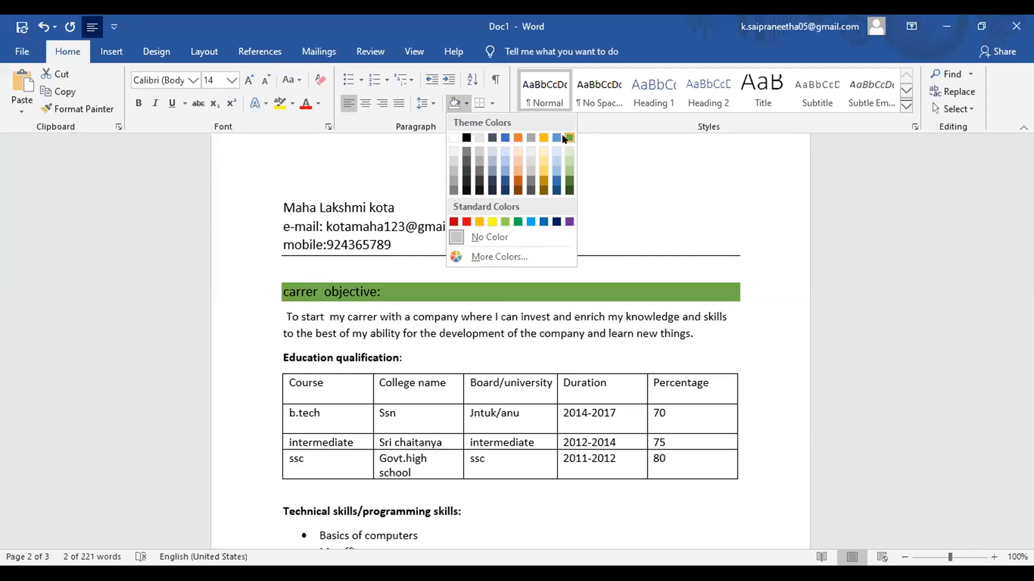
{"action": "left_click", "coordinate": [564, 138]}
{"action": "left_click", "coordinate": [573, 358]}
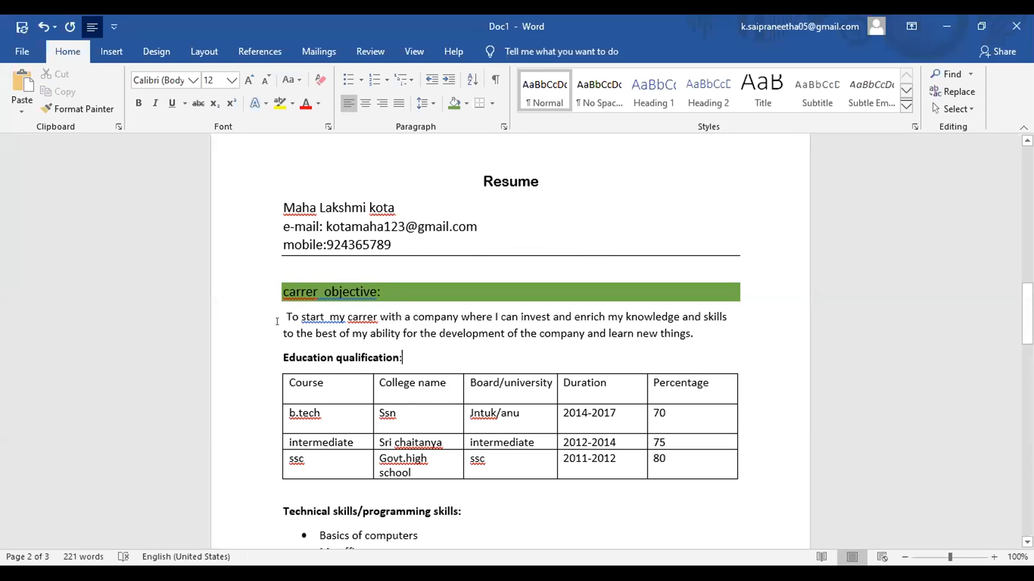
Step: Pick a 14 pt font size and check the objective paragraph's right-click options
{"action": "left_click", "coordinate": [232, 81]}
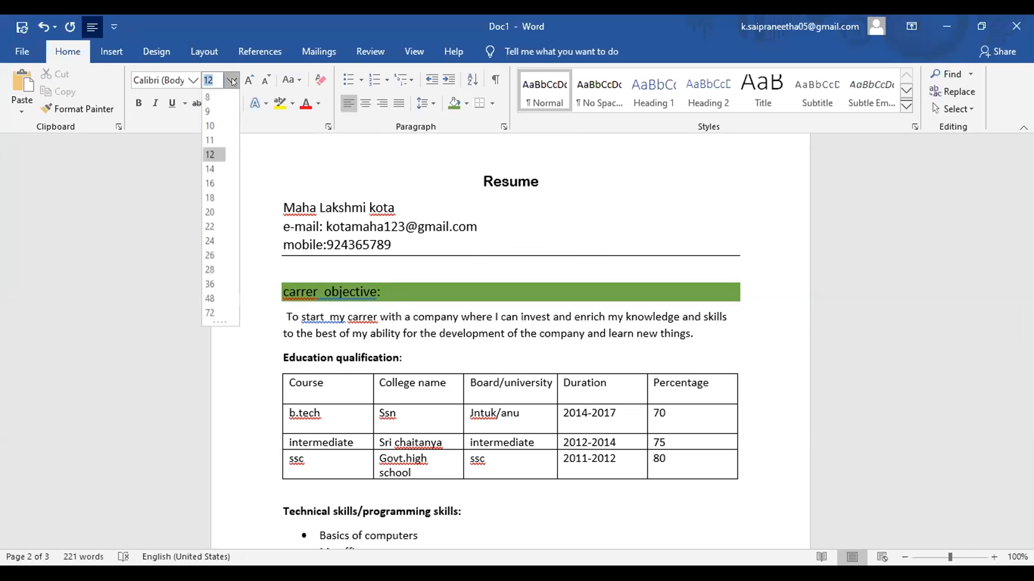
{"action": "left_click", "coordinate": [211, 164]}
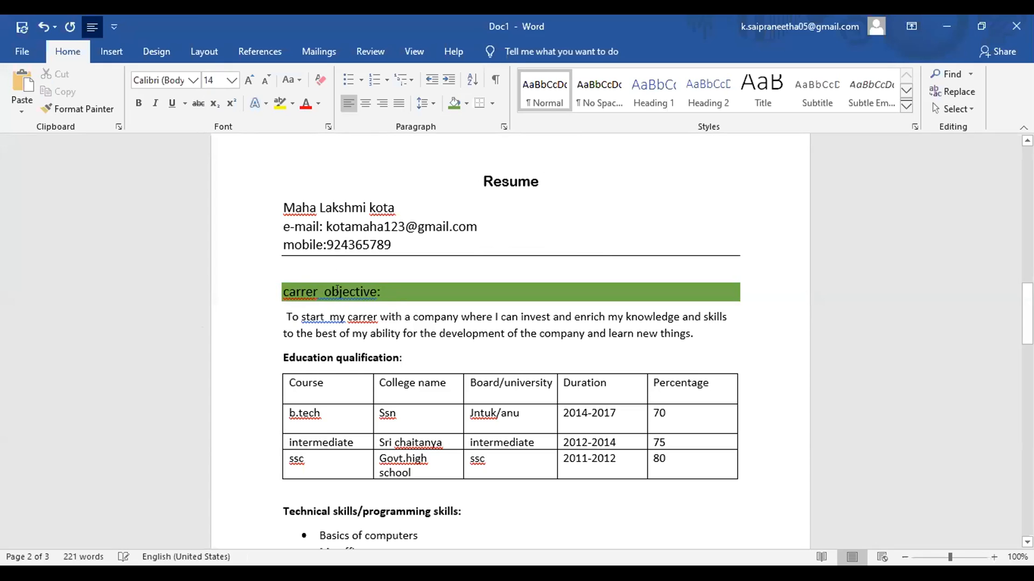
{"action": "right_click", "coordinate": [283, 313]}
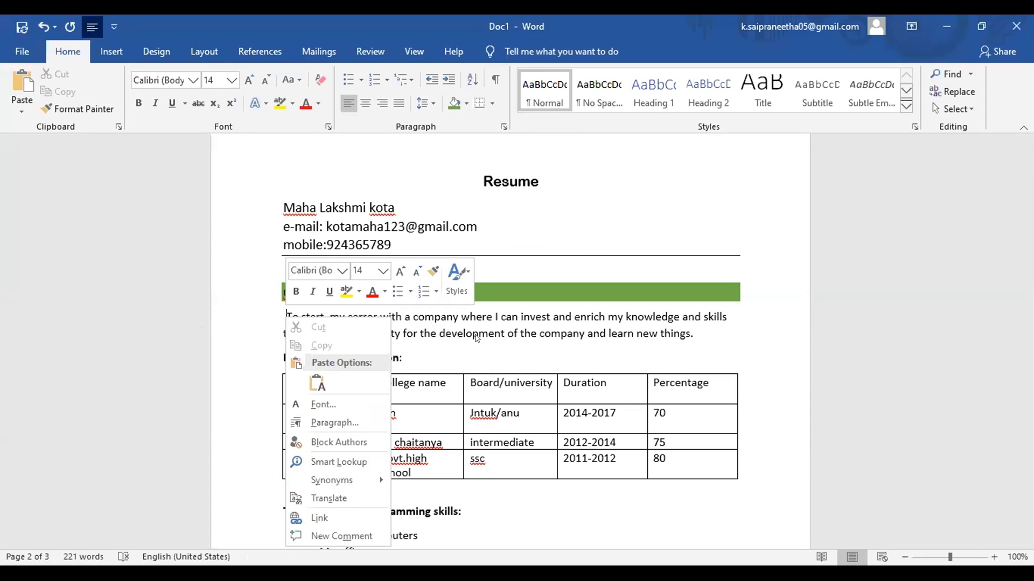
{"action": "left_click", "coordinate": [420, 324]}
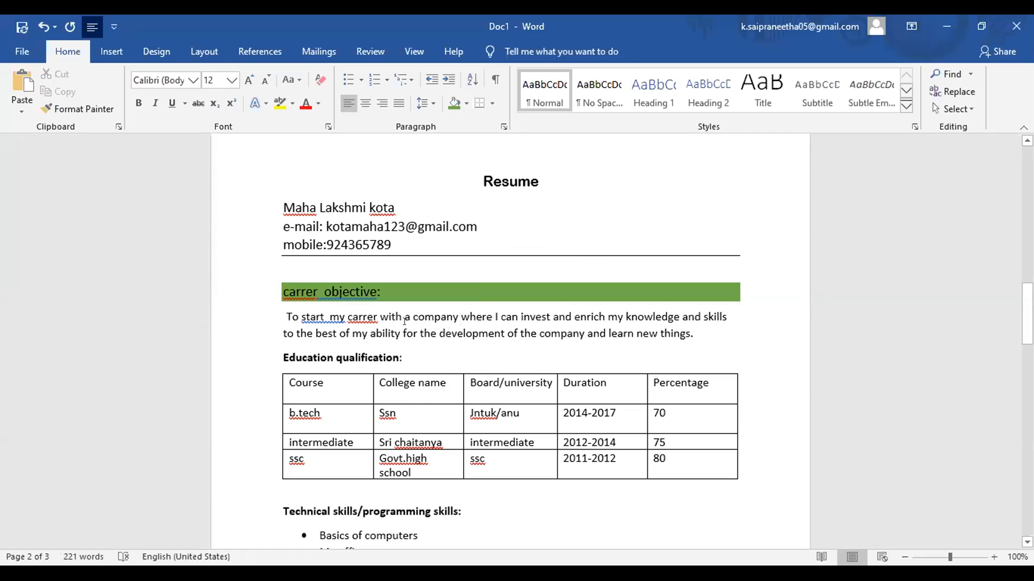
Step: Enlarge the whole career objective paragraph to 14 pt and add an 'e' to make 'carreer'
{"action": "triple_click", "coordinate": [393, 326]}
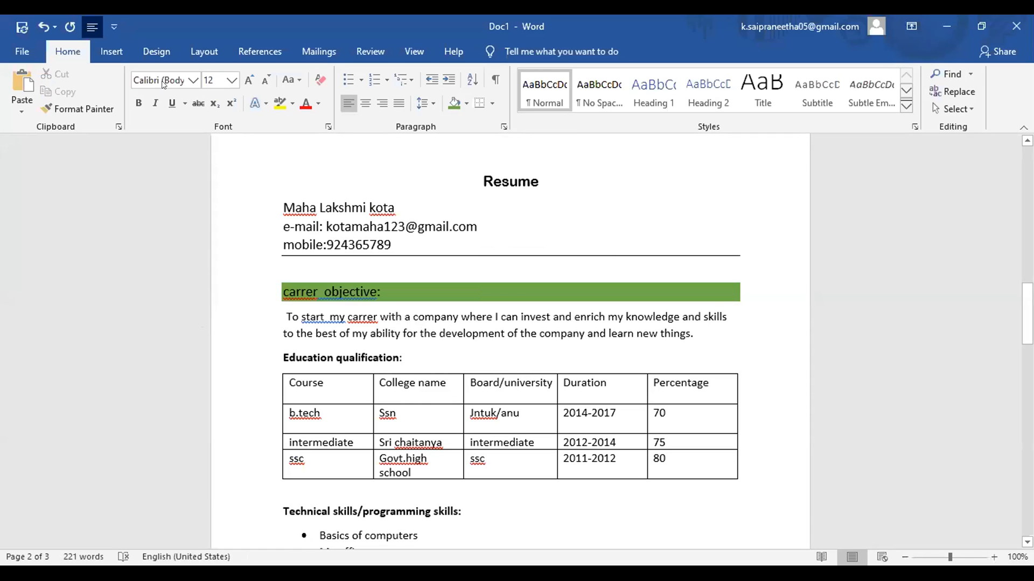
{"action": "left_click", "coordinate": [232, 81]}
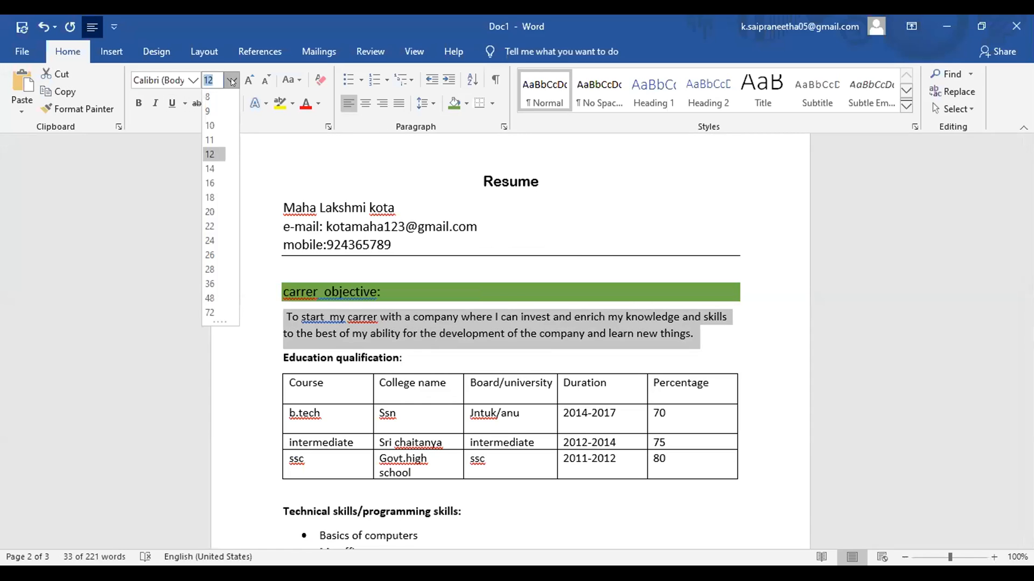
{"action": "left_click", "coordinate": [212, 169]}
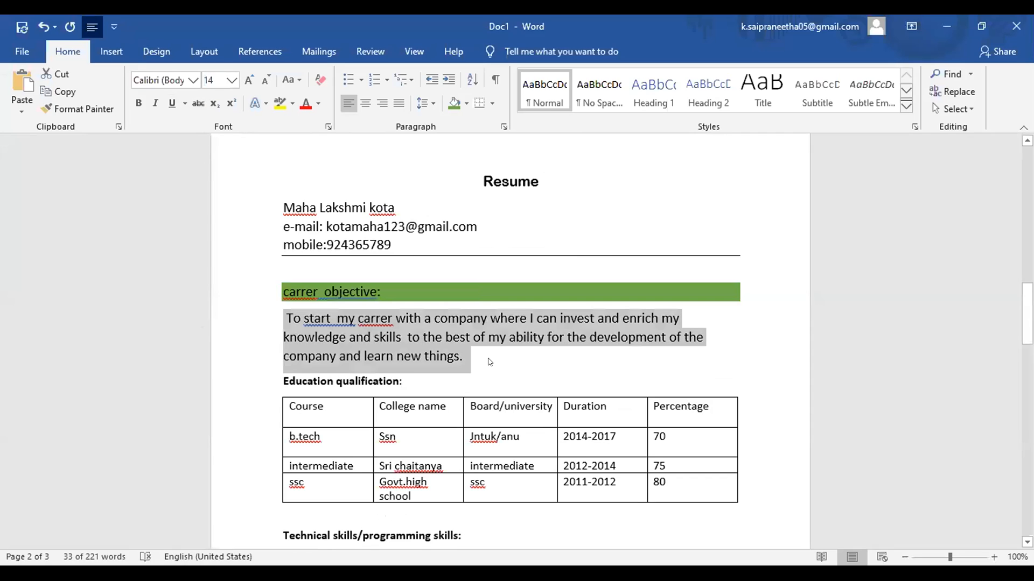
{"action": "left_click", "coordinate": [488, 358]}
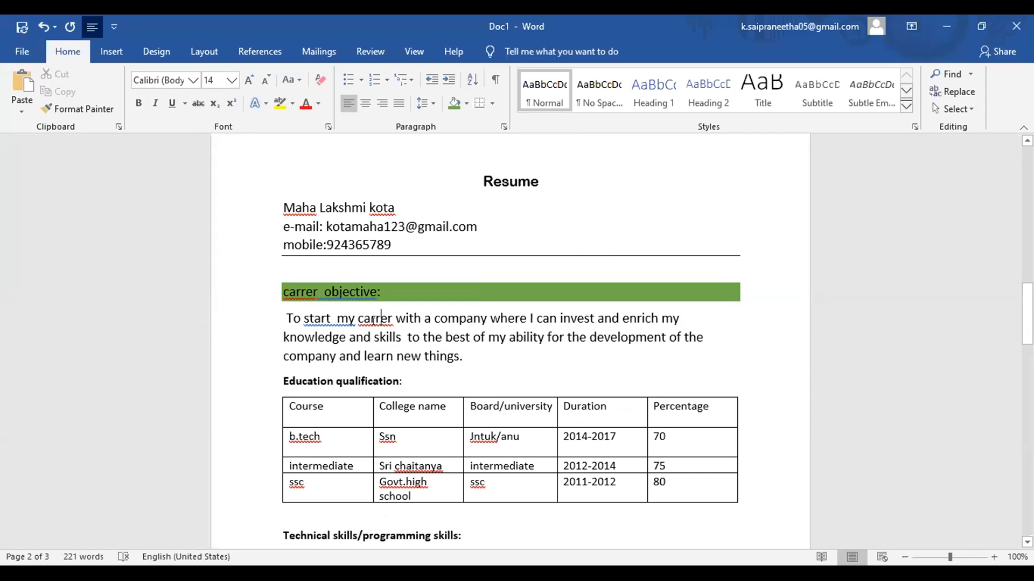
{"action": "type", "text": "e"}
{"action": "left_click", "coordinate": [464, 350]}
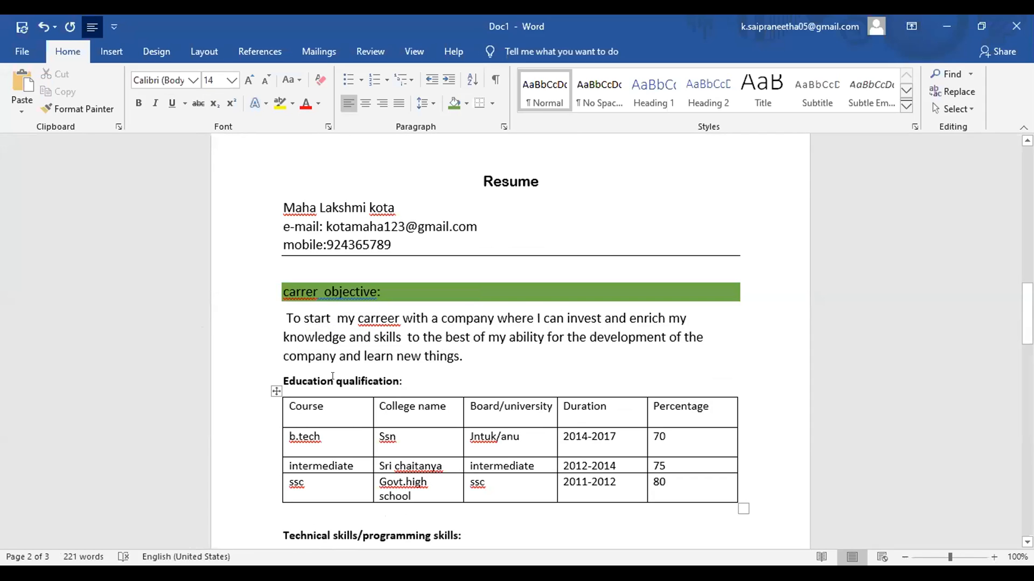
Step: Select the 'Education qualification:' heading and shade it green
{"action": "double_click", "coordinate": [332, 378]}
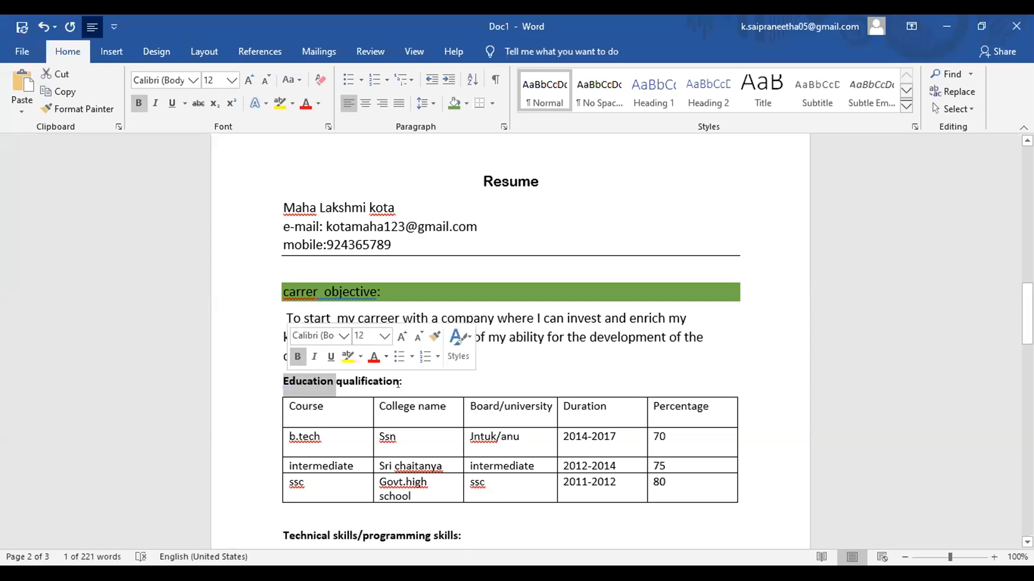
{"action": "left_click_drag", "start_coordinate": [398, 384], "coordinate": [284, 383]}
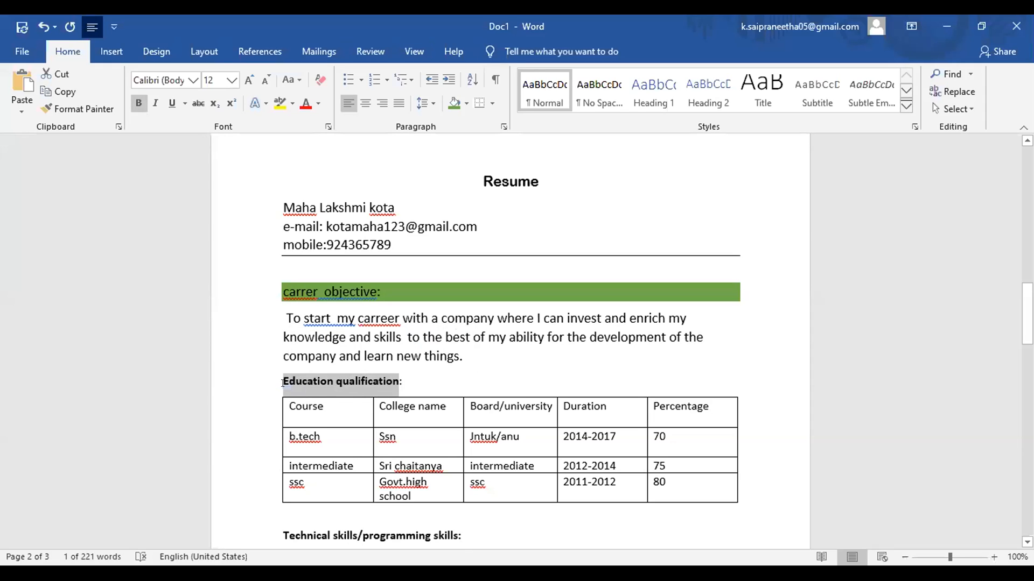
{"action": "left_click", "coordinate": [563, 154]}
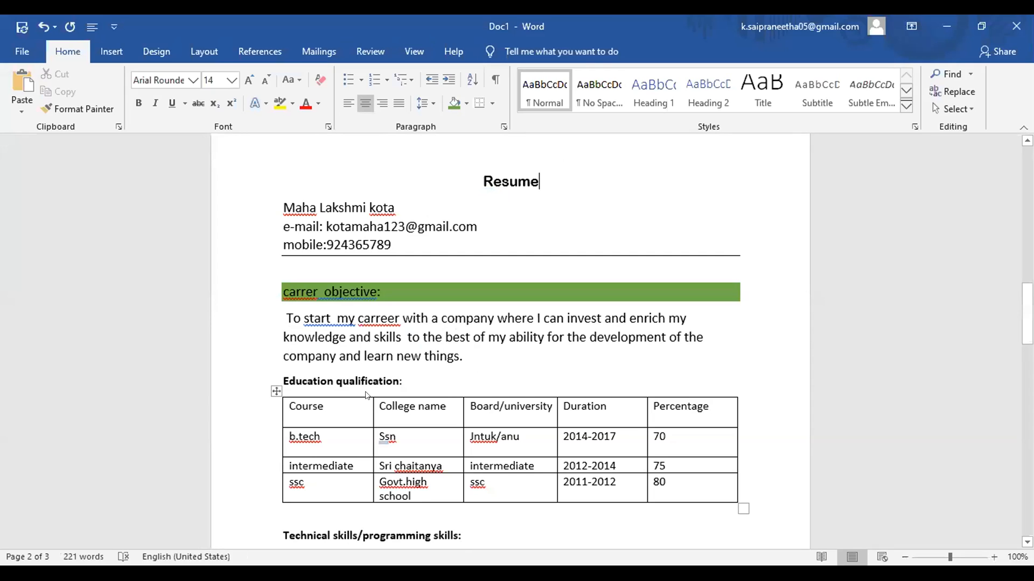
{"action": "double_click", "coordinate": [294, 378]}
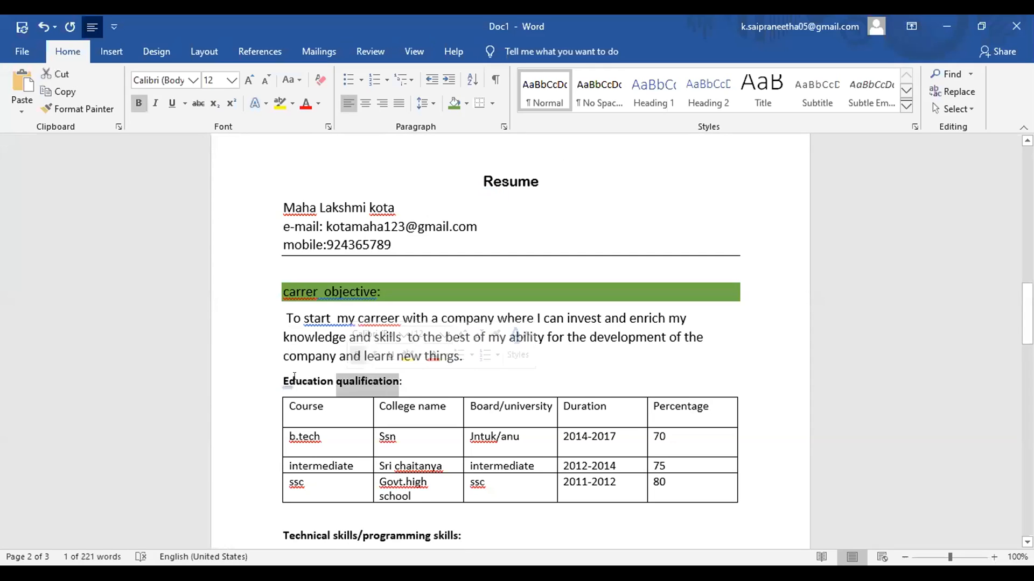
{"action": "double_click", "coordinate": [294, 378]}
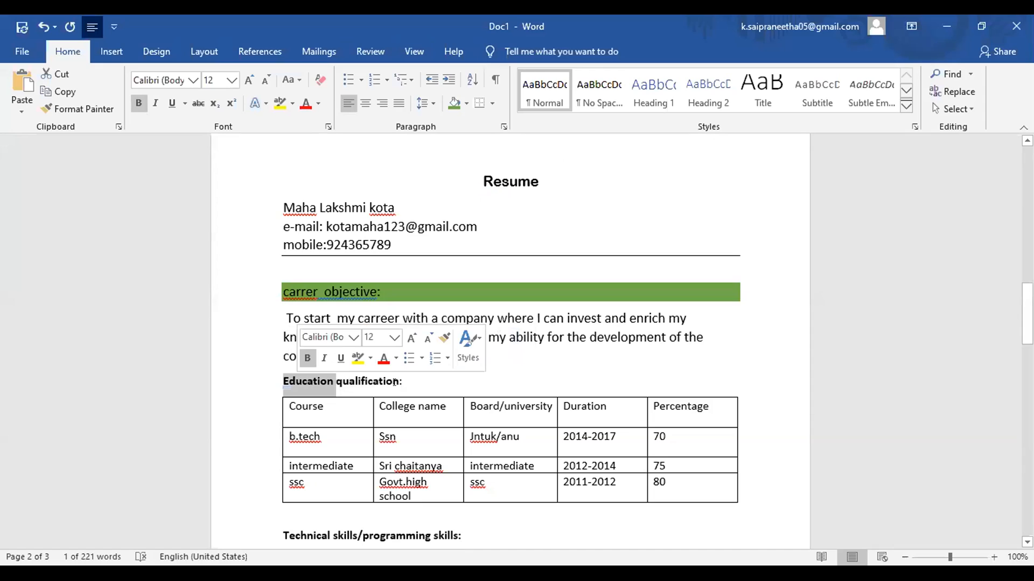
{"action": "left_click", "coordinate": [320, 370]}
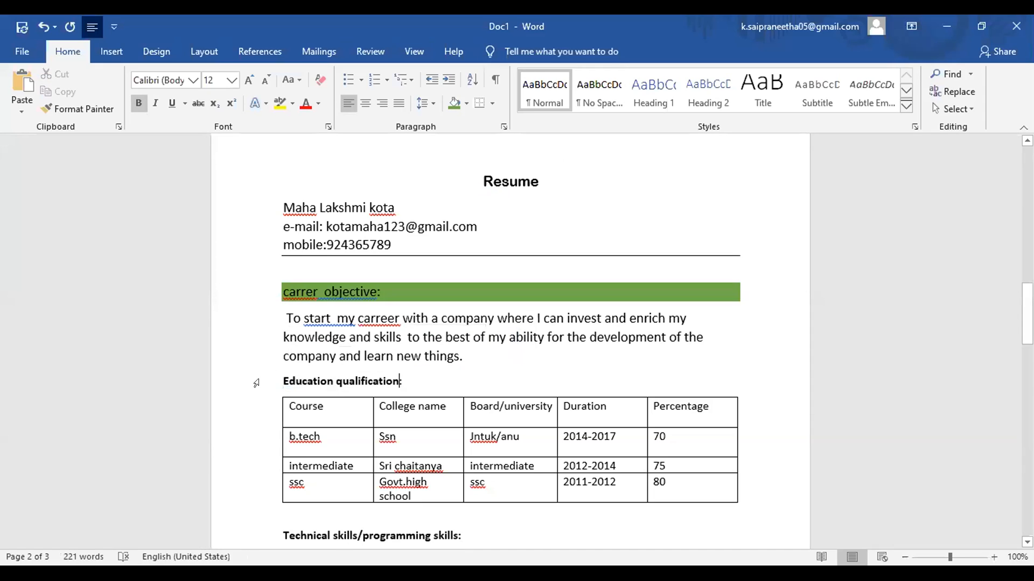
{"action": "left_click_drag", "start_coordinate": [276, 373], "coordinate": [398, 384]}
{"action": "left_click", "coordinate": [454, 103]}
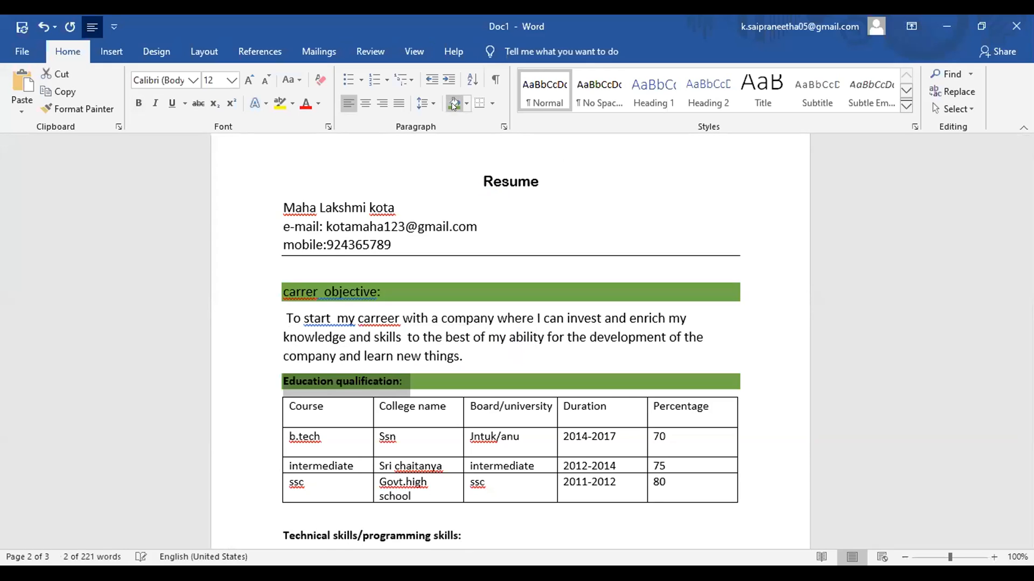
{"action": "left_click", "coordinate": [485, 535]}
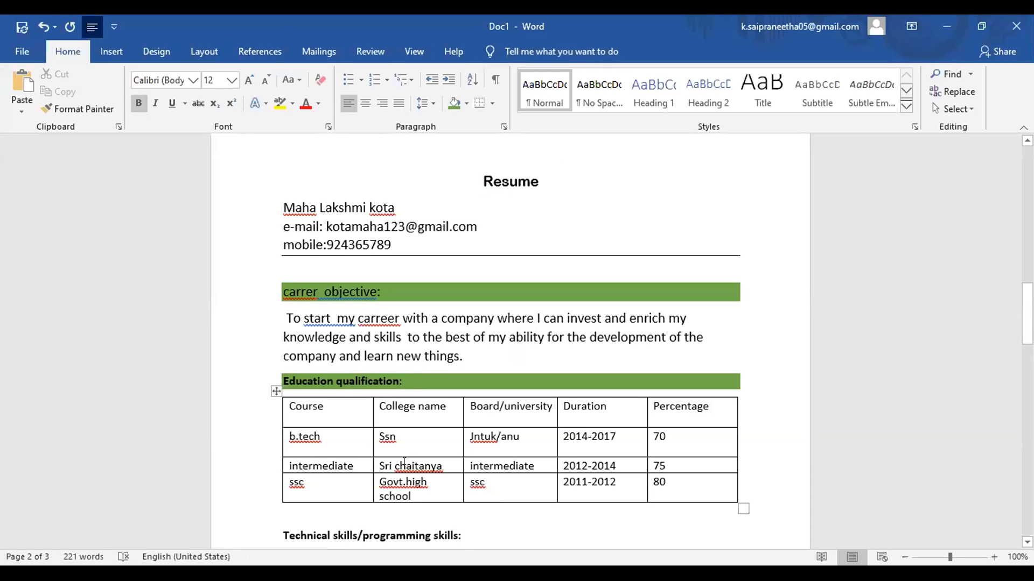
Step: Ignore All for the flagged spelling of 'chaitanya' in the Sri chaitanya cell
{"action": "left_click", "coordinate": [404, 463]}
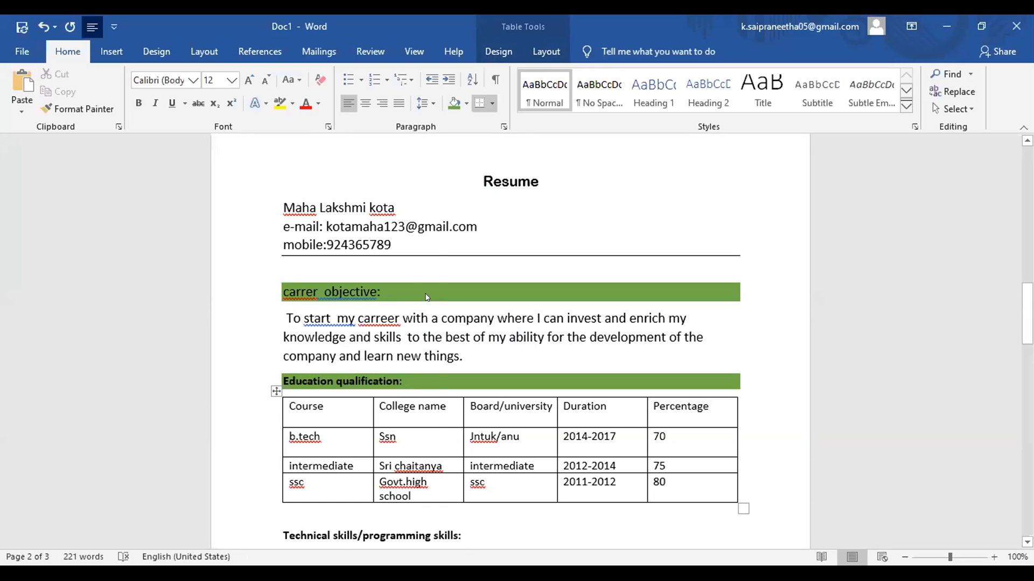
{"action": "key", "text": "shift+F10"}
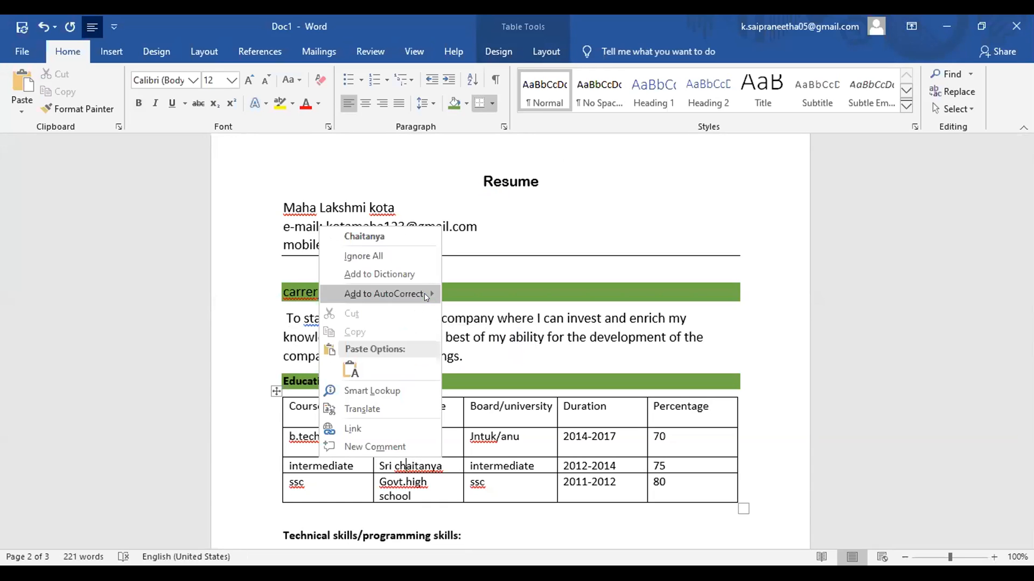
{"action": "left_click", "coordinate": [391, 254]}
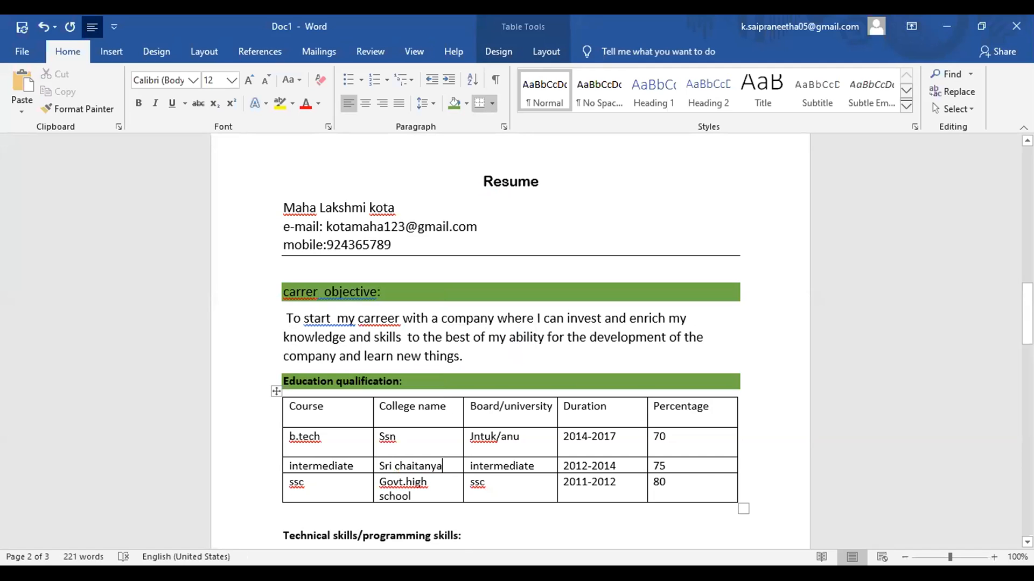
Step: Shade the 'Technical skills/programming skills:' heading light green
{"action": "scroll", "coordinate": [510, 339], "scroll_direction": "down", "scroll_amount": 5}
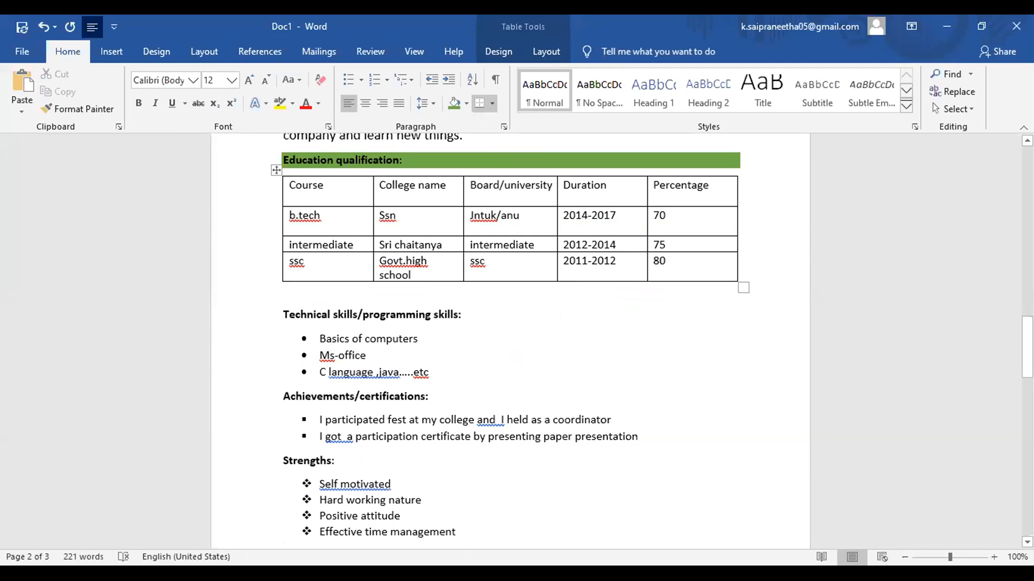
{"action": "triple_click", "coordinate": [372, 315]}
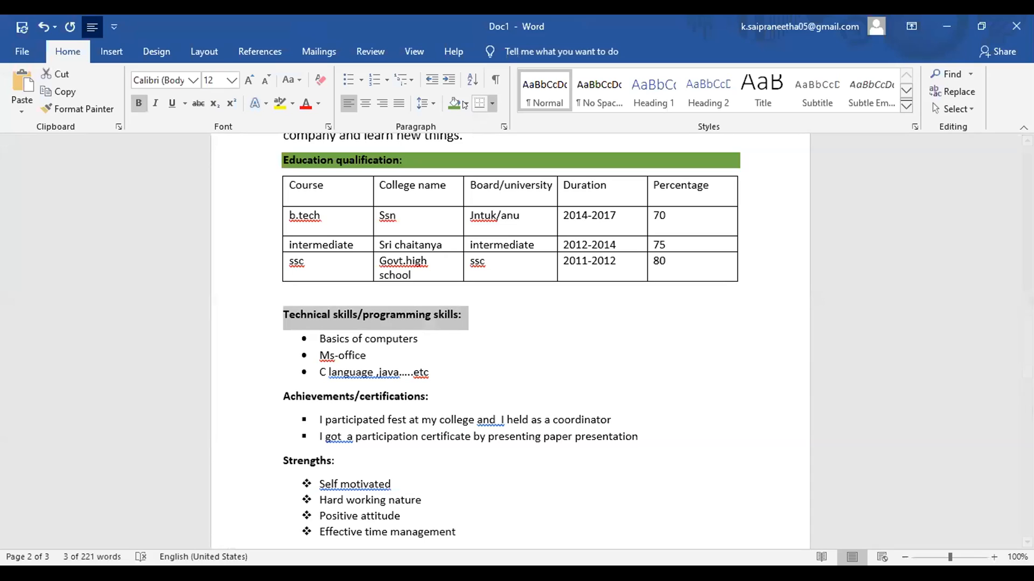
{"action": "left_click", "coordinate": [465, 104]}
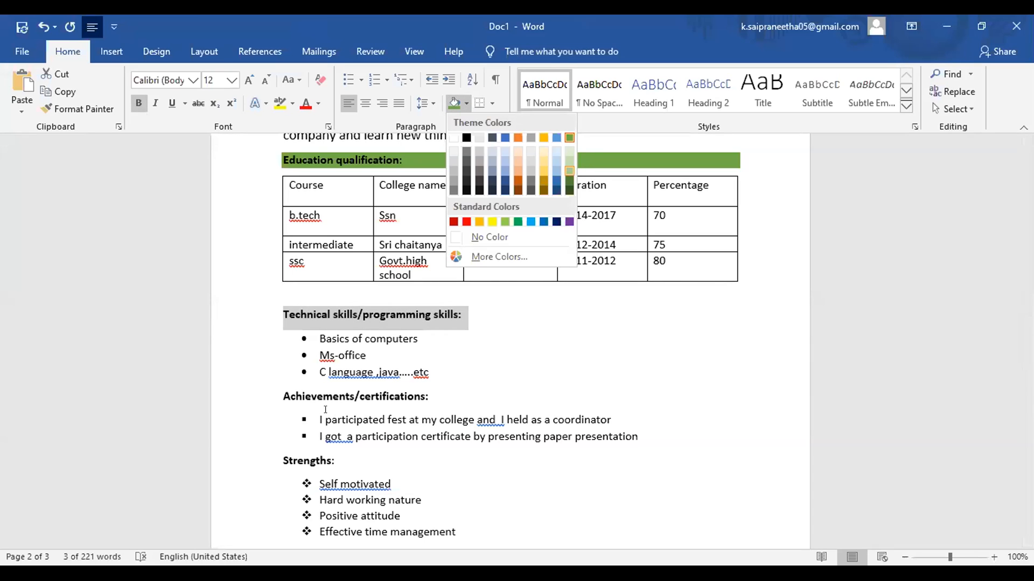
{"action": "left_click", "coordinate": [567, 158]}
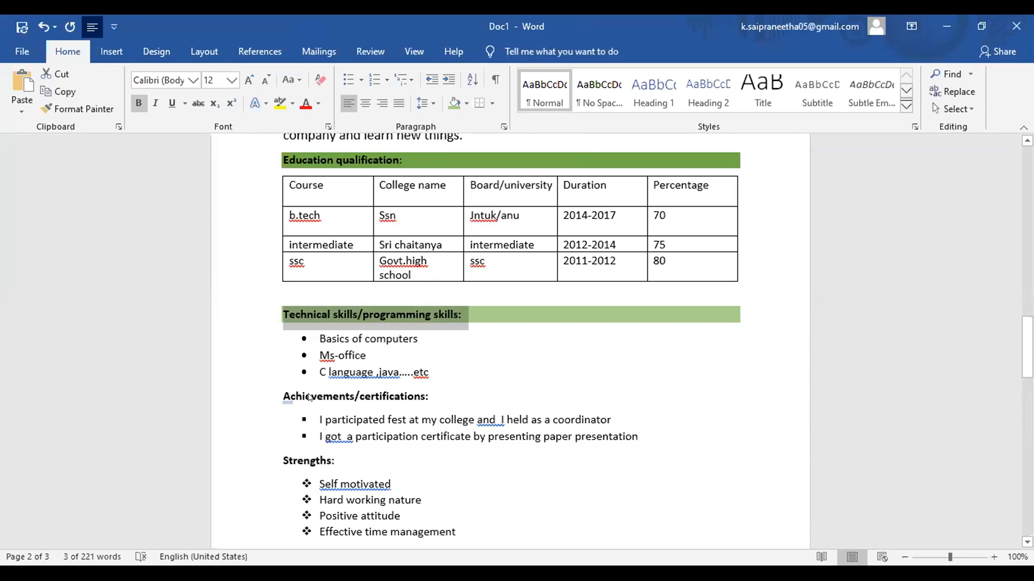
{"action": "left_click", "coordinate": [283, 397]}
Step: Shade the 'Achievements/certifications:' and 'Strengths:' headings green
{"action": "left_click_drag", "start_coordinate": [454, 408], "coordinate": [431, 391]}
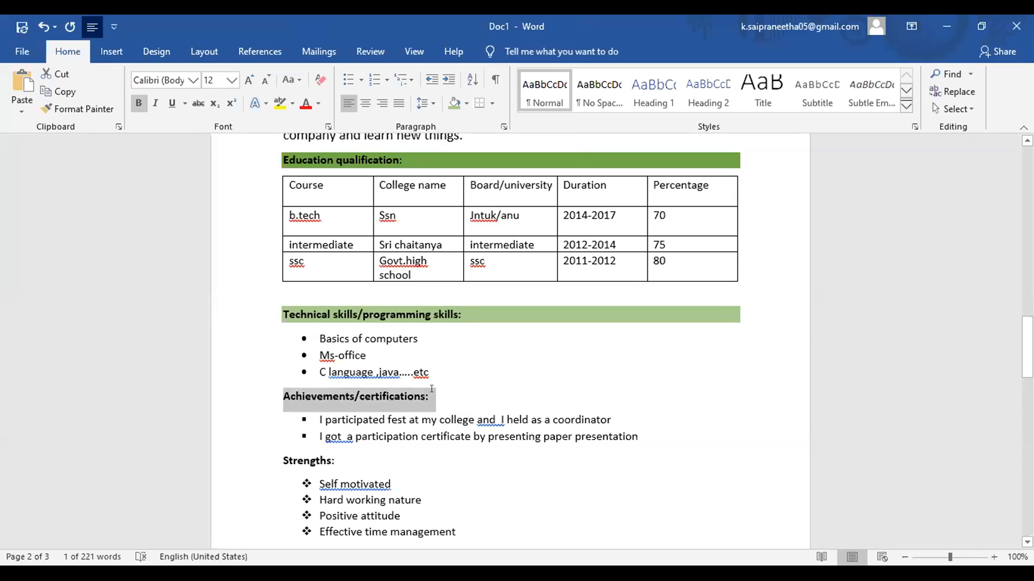
{"action": "left_click", "coordinate": [464, 104]}
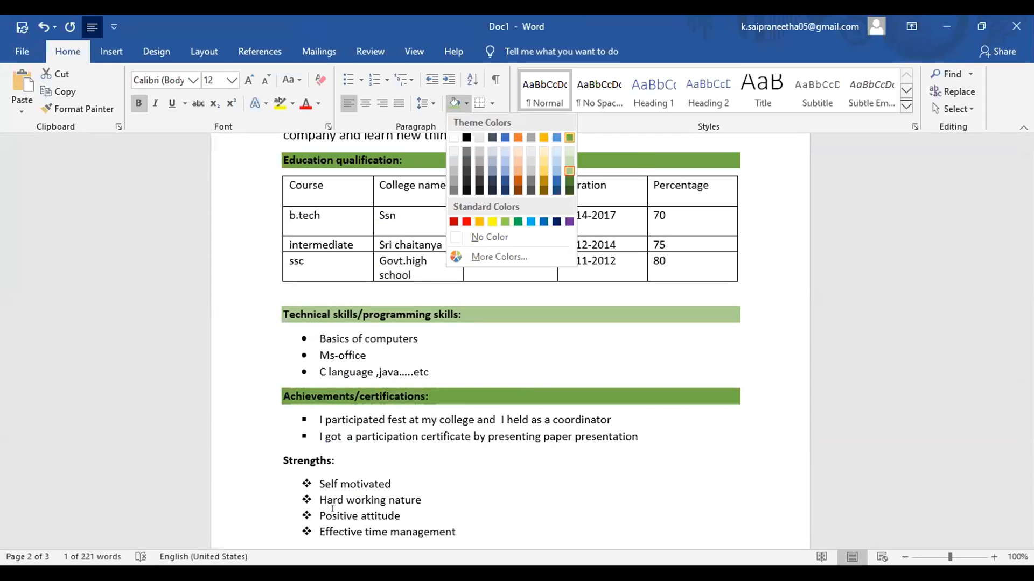
{"action": "left_click", "coordinate": [567, 134]}
{"action": "left_click", "coordinate": [309, 464]}
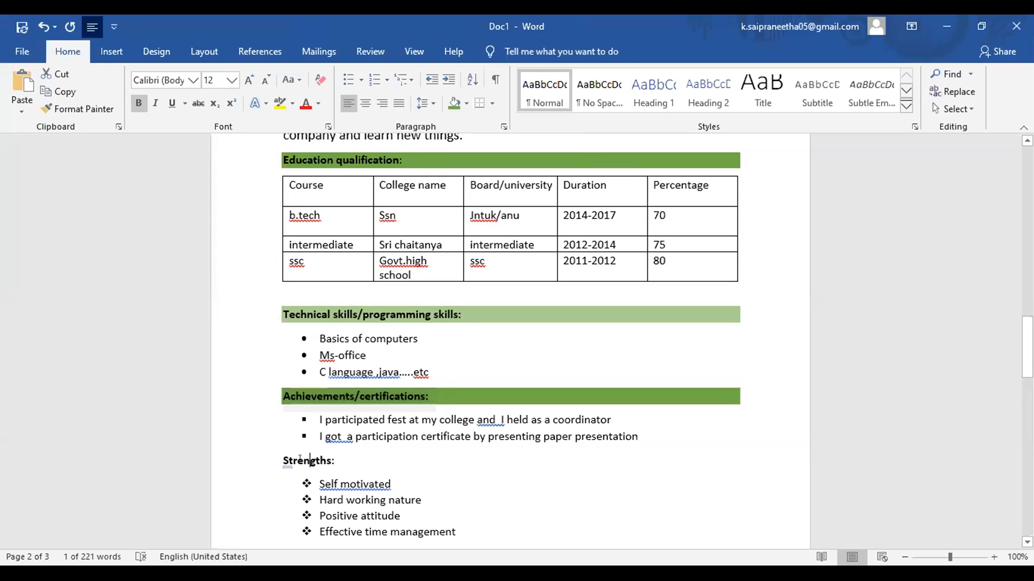
{"action": "left_click", "coordinate": [454, 102]}
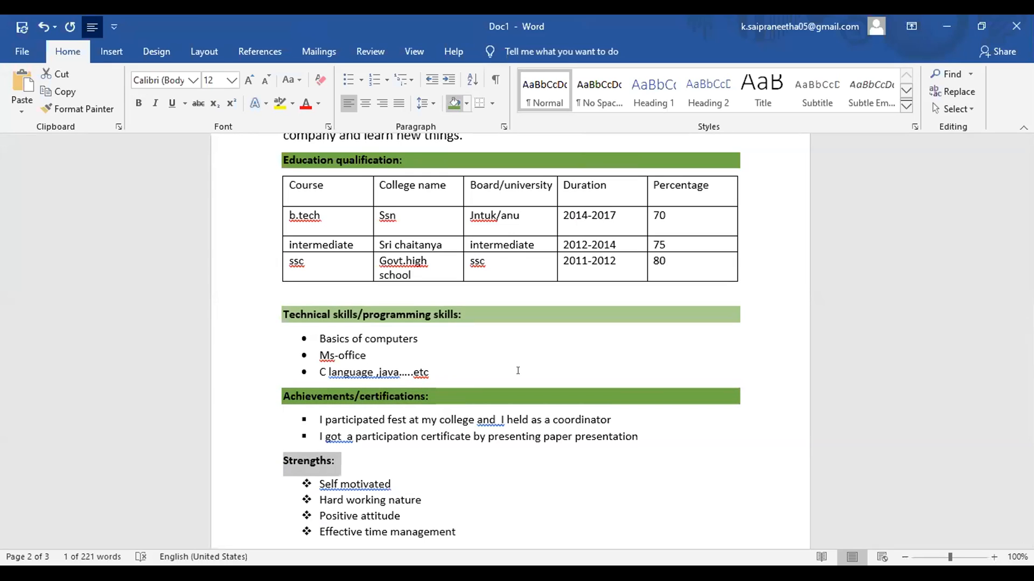
Step: Set the Strengths heading to 14 pt, then the Achievements and Technical heading words
{"action": "left_click", "coordinate": [226, 81]}
{"action": "left_click", "coordinate": [220, 168]}
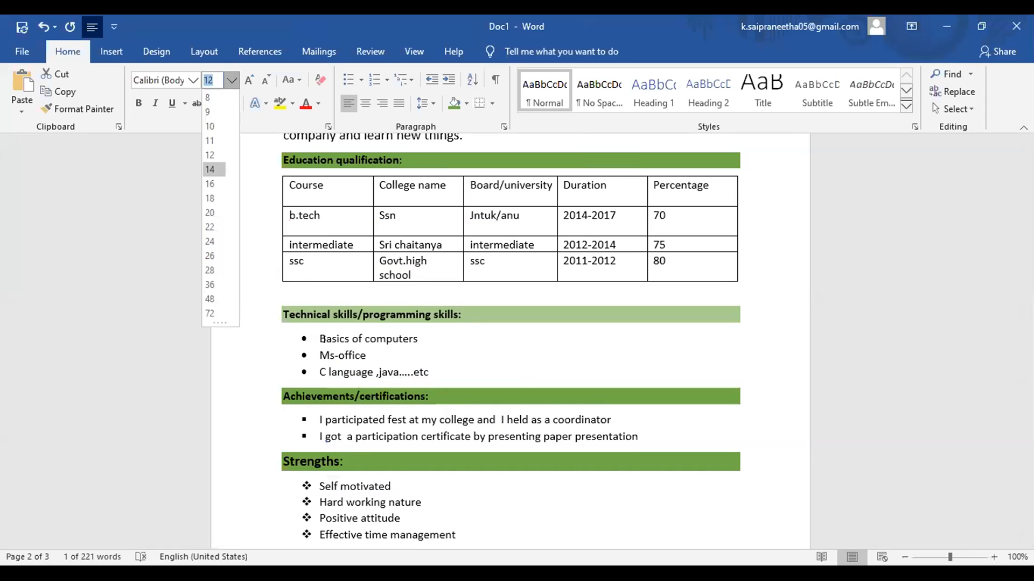
{"action": "left_click", "coordinate": [289, 190]}
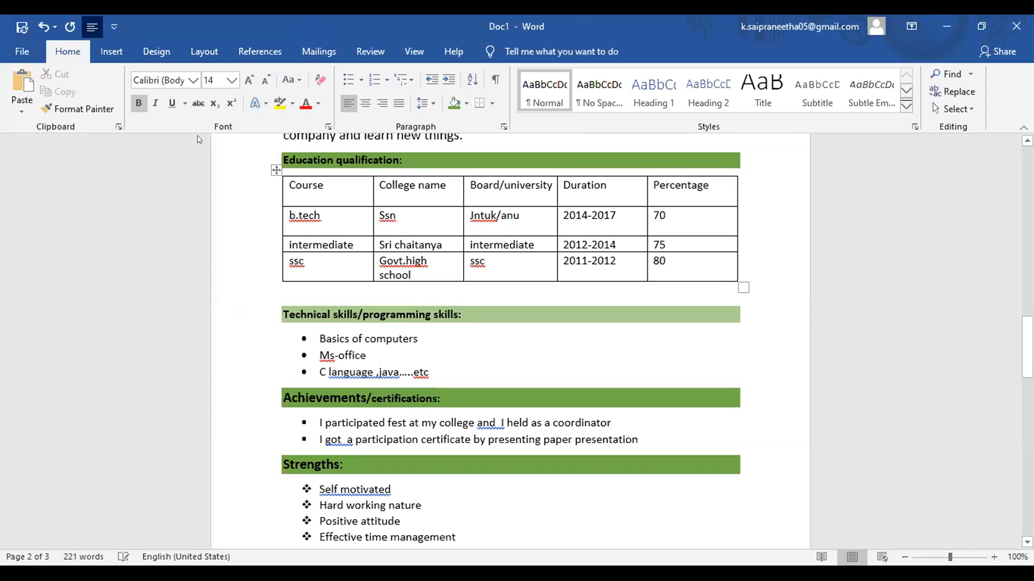
{"action": "key", "text": "Up"}
{"action": "key", "text": "Up"}
{"action": "key", "text": "Up"}
{"action": "key", "text": "Up"}
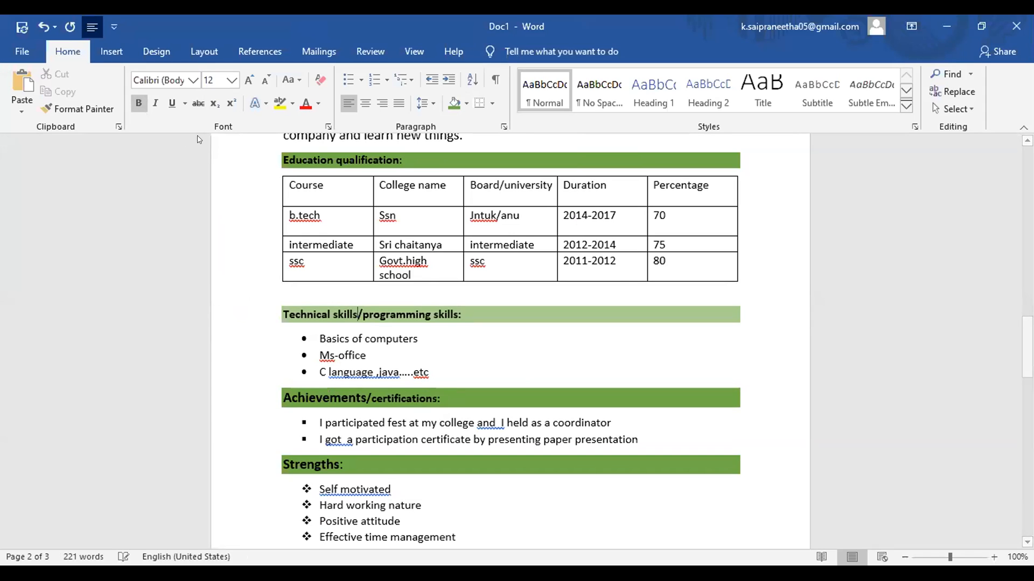
{"action": "left_click", "coordinate": [232, 80]}
{"action": "left_click", "coordinate": [217, 167]}
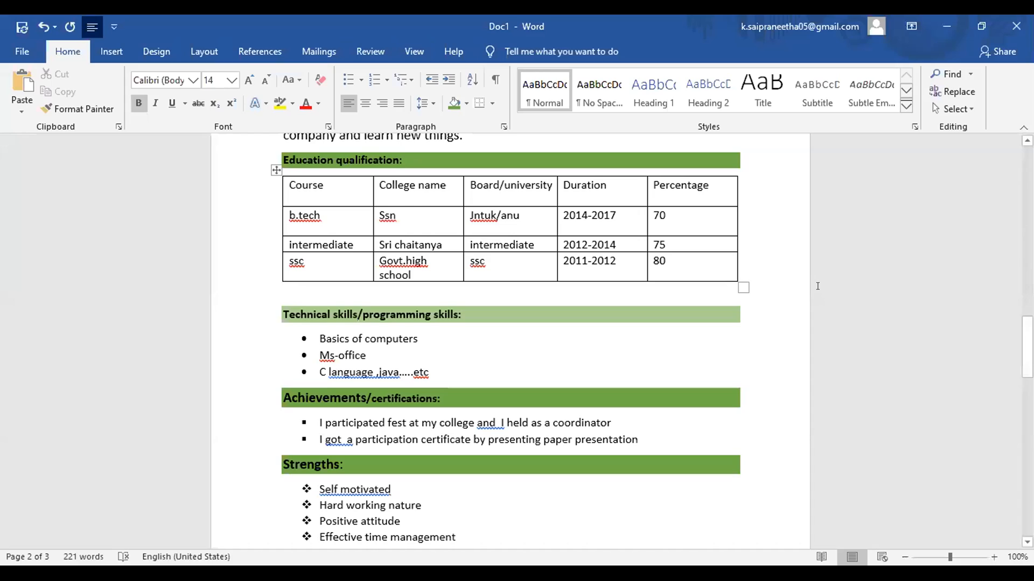
{"action": "left_click", "coordinate": [320, 315]}
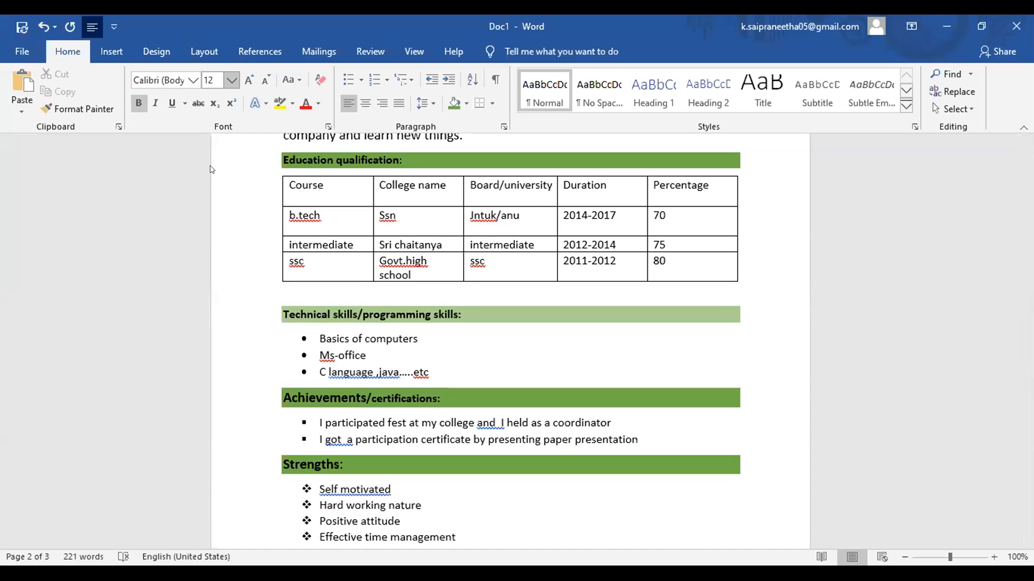
{"action": "left_click", "coordinate": [232, 81]}
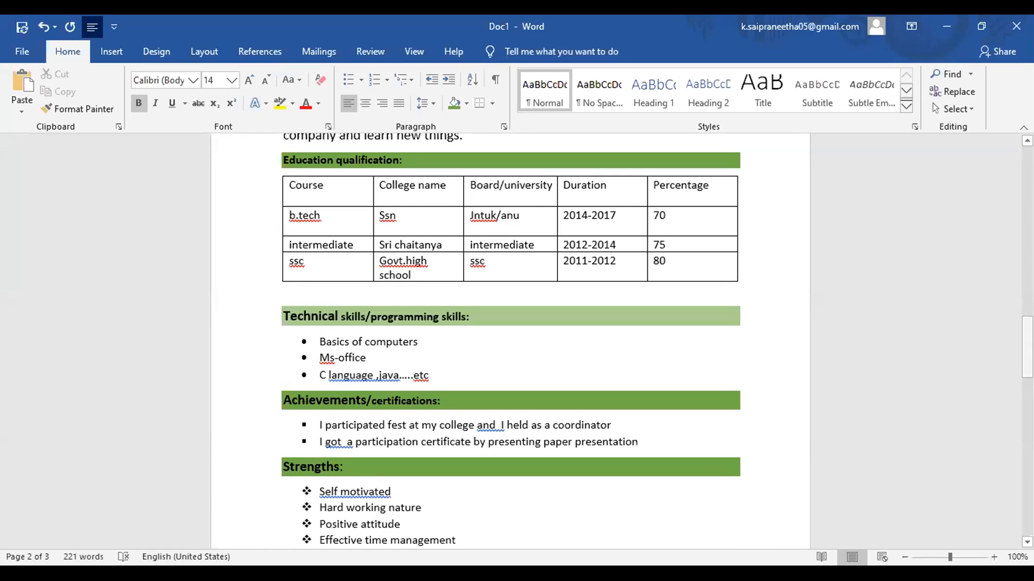
Step: Shade the Academic projects heading and the blank line above it green
{"action": "scroll", "coordinate": [511, 340], "scroll_direction": "down", "scroll_amount": 6}
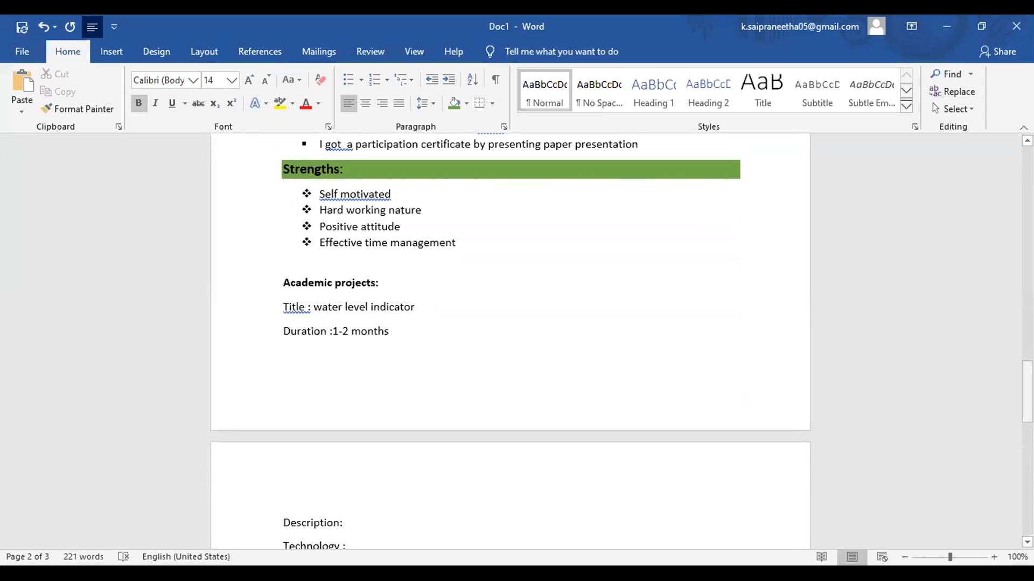
{"action": "left_click", "coordinate": [345, 283]}
{"action": "double_click", "coordinate": [325, 282]}
{"action": "left_click_drag", "start_coordinate": [264, 265], "coordinate": [265, 278]}
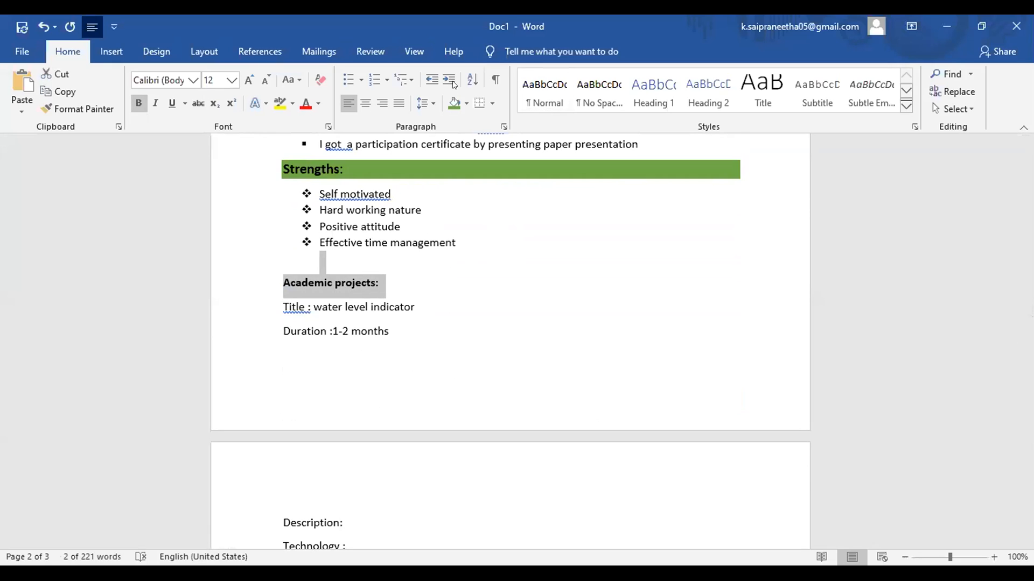
{"action": "left_click", "coordinate": [454, 103]}
{"action": "left_click", "coordinate": [200, 169]}
{"action": "left_click", "coordinate": [396, 351]}
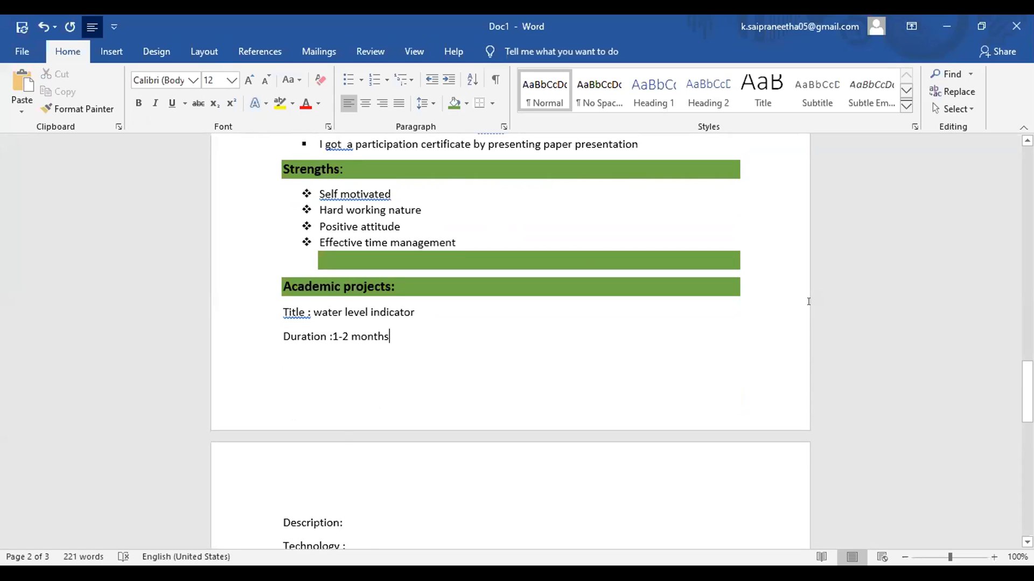
{"action": "scroll", "coordinate": [808, 301], "scroll_direction": "down", "scroll_amount": 3}
{"action": "scroll", "coordinate": [808, 301], "scroll_direction": "up", "scroll_amount": 8}
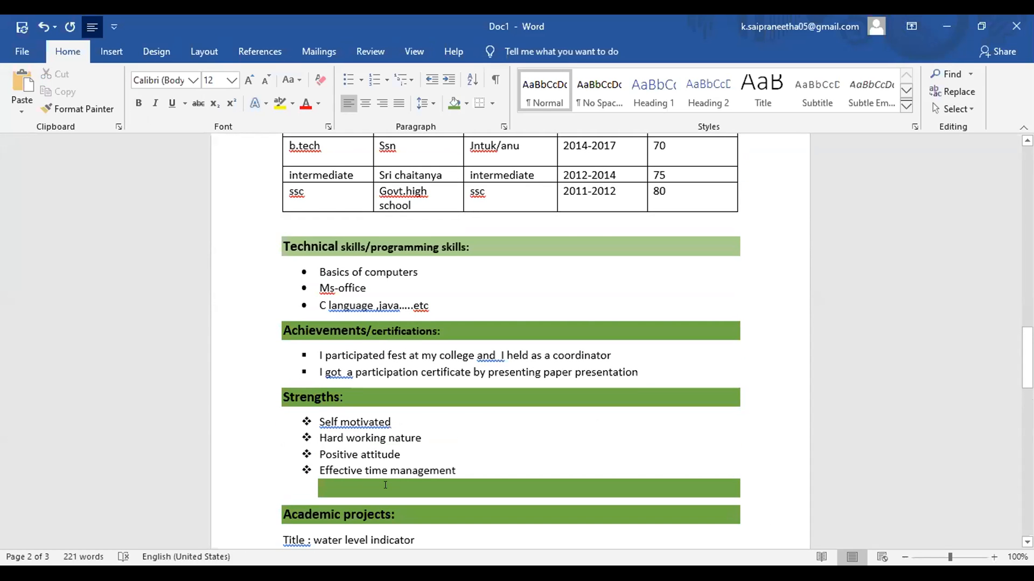
Step: Undo the stray green bar, then shade only 'Academic projects:' green at size 14
{"action": "key", "text": "ctrl+z"}
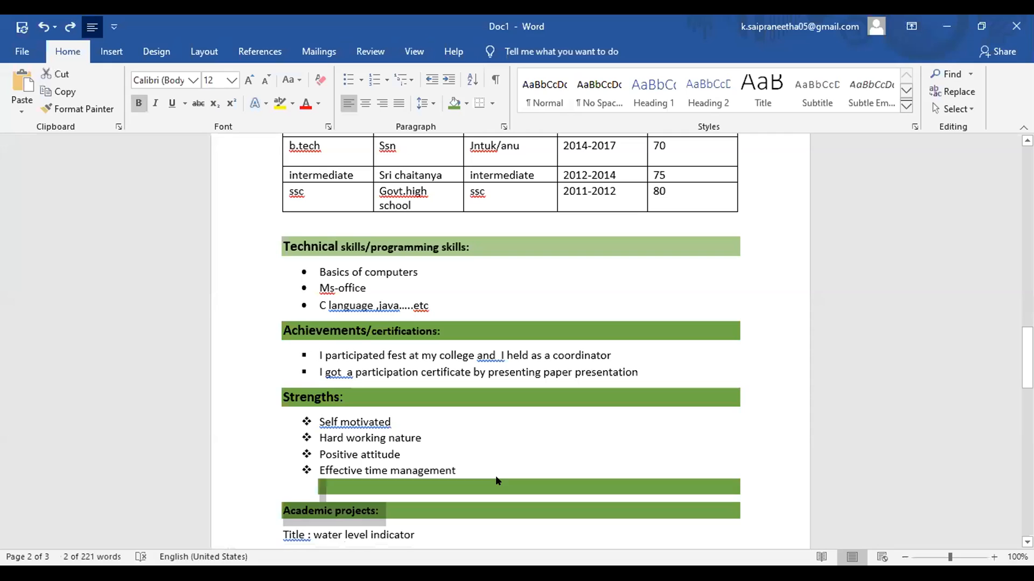
{"action": "key", "text": "ctrl+z"}
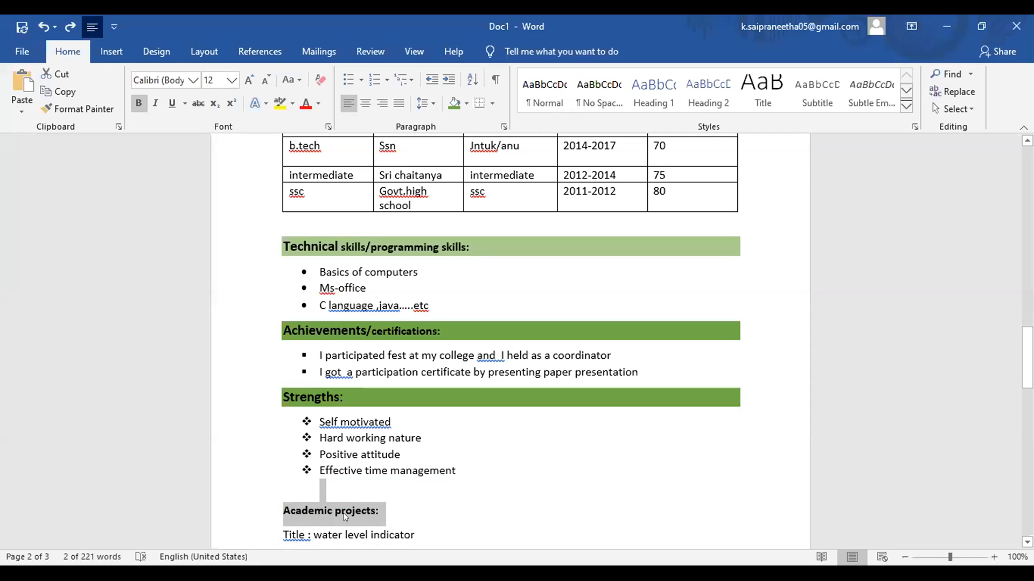
{"action": "left_click", "coordinate": [381, 510]}
{"action": "left_click_drag", "start_coordinate": [296, 517], "coordinate": [273, 517]}
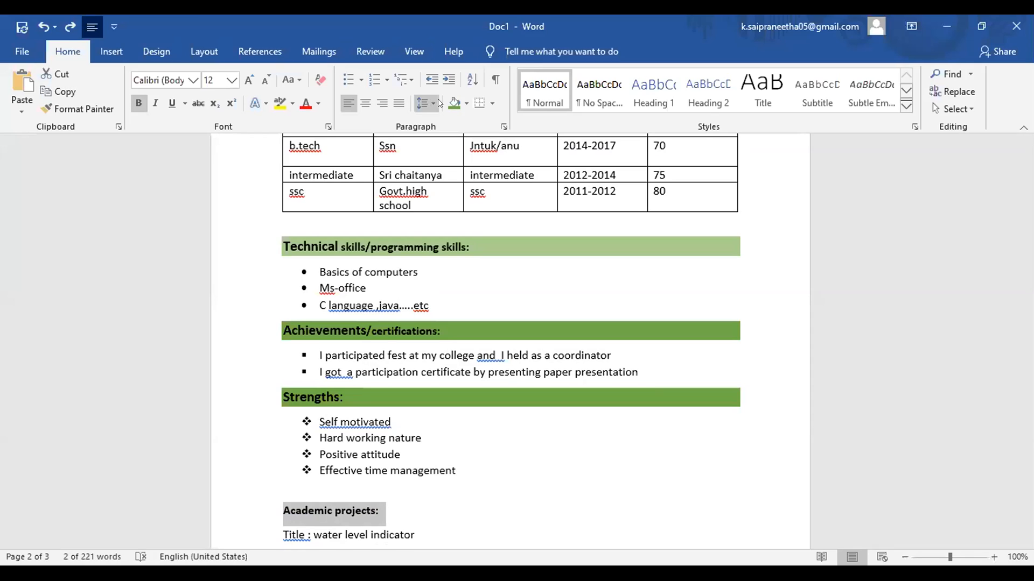
{"action": "left_click", "coordinate": [452, 102]}
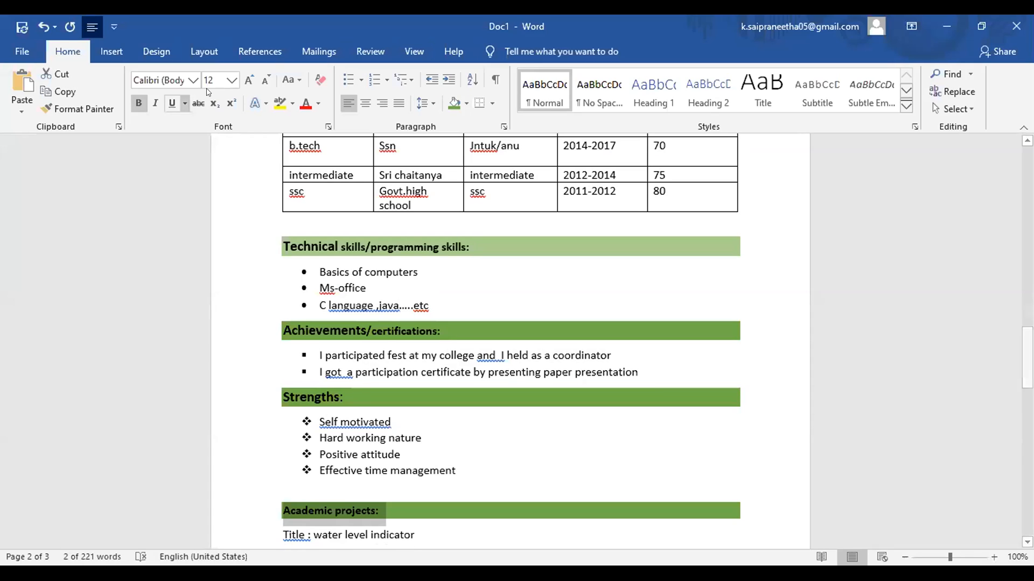
{"action": "left_click", "coordinate": [222, 81]}
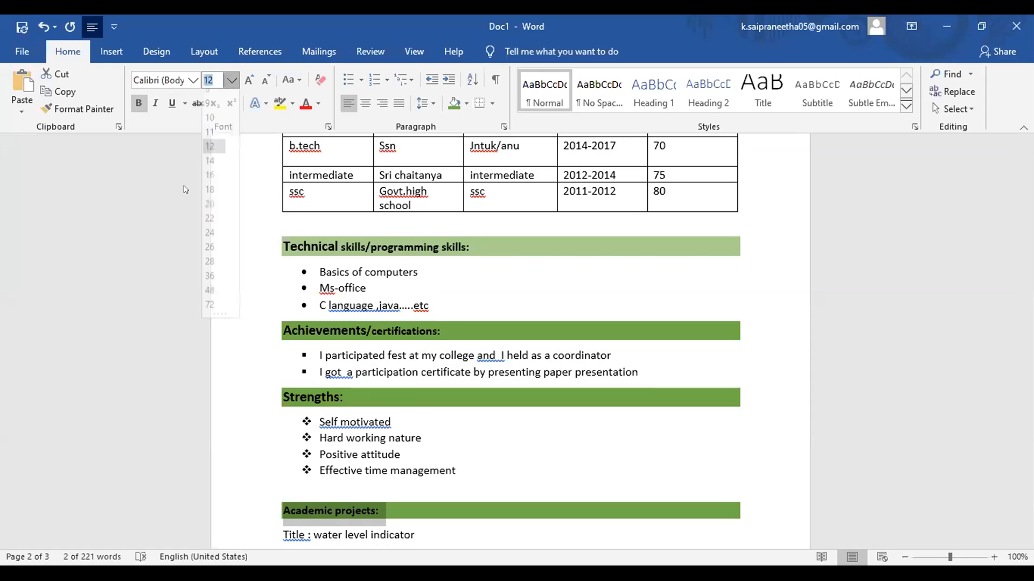
{"action": "left_click", "coordinate": [212, 169]}
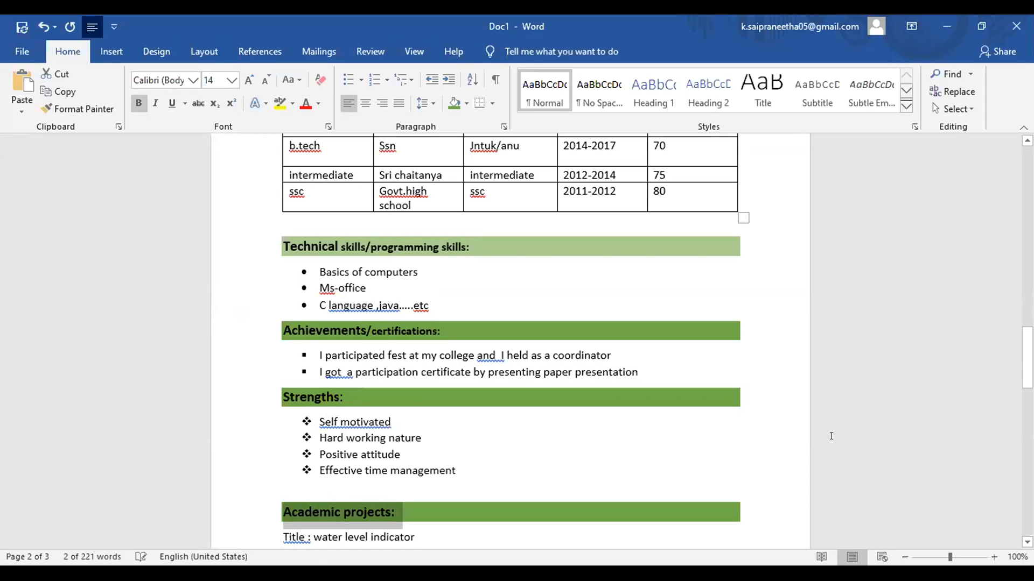
Step: Delete the 'Other activities:' line and the empty line above Personal details
{"action": "scroll", "coordinate": [510, 339], "scroll_direction": "down", "scroll_amount": 9}
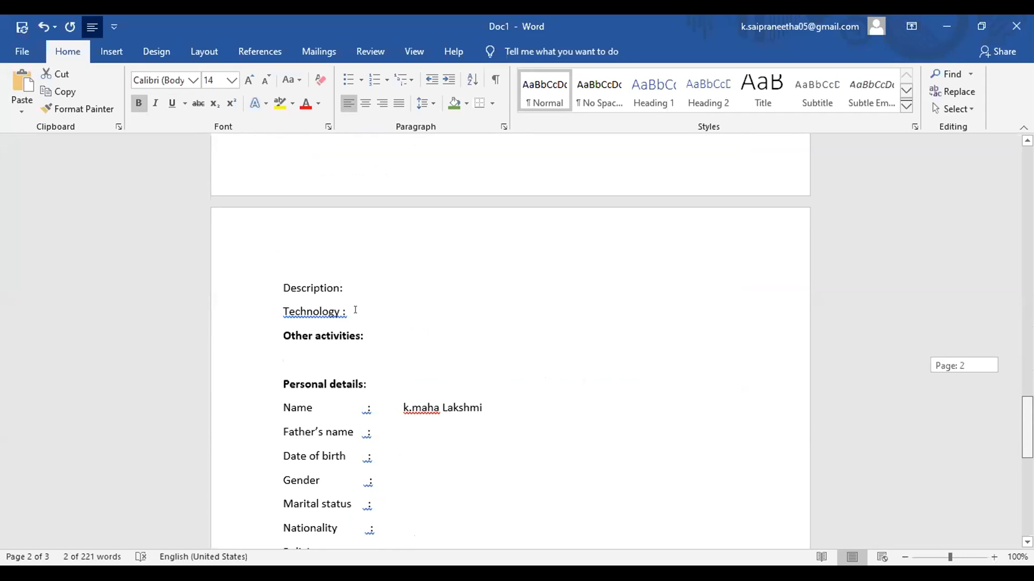
{"action": "left_click", "coordinate": [366, 333]}
{"action": "key", "text": "BackSpace"}
{"action": "key", "text": "BackSpace"}
{"action": "key", "text": "BackSpace"}
{"action": "key", "text": "BackSpace"}
{"action": "key", "text": "BackSpace"}
{"action": "key", "text": "BackSpace"}
{"action": "key", "text": "BackSpace"}
{"action": "key", "text": "BackSpace"}
{"action": "key", "text": "BackSpace"}
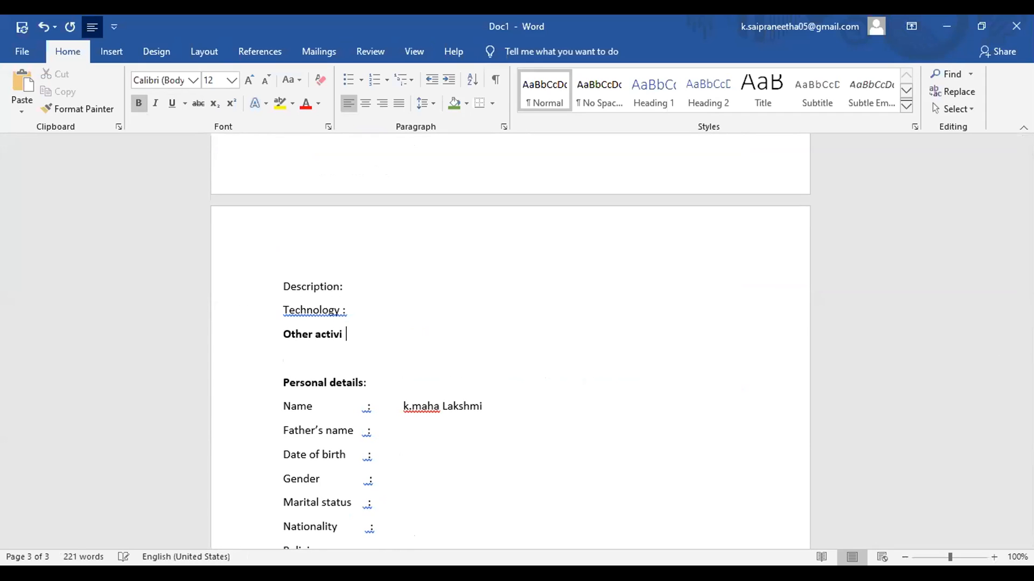
{"action": "key", "text": "BackSpace"}
{"action": "key", "text": "BackSpace"}
{"action": "key", "text": "BackSpace"}
{"action": "key", "text": "BackSpace"}
{"action": "key", "text": "BackSpace"}
{"action": "key", "text": "BackSpace"}
{"action": "key", "text": "BackSpace"}
{"action": "key", "text": "BackSpace"}
{"action": "key", "text": "BackSpace"}
{"action": "key", "text": "BackSpace"}
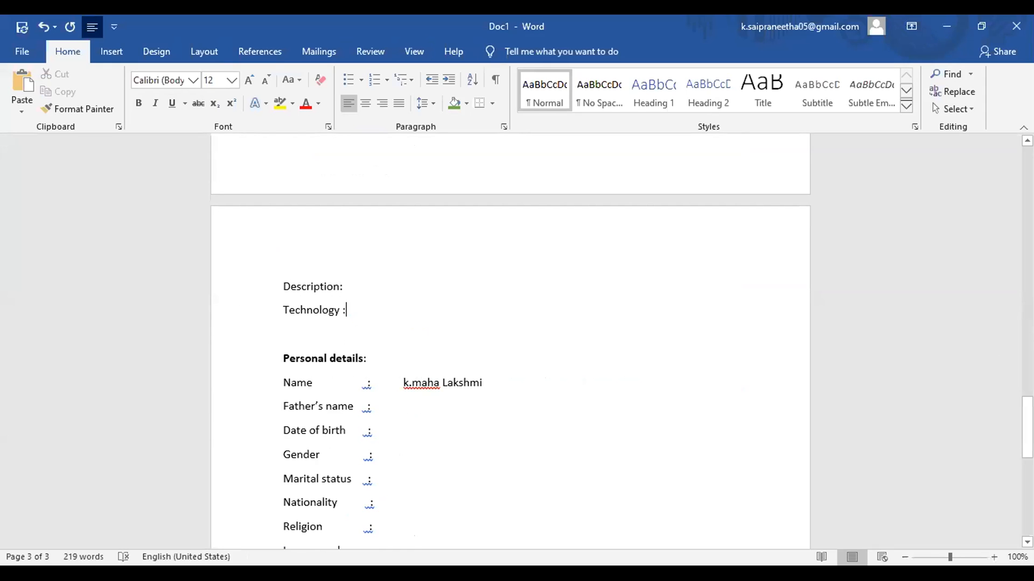
{"action": "key", "text": "Delete"}
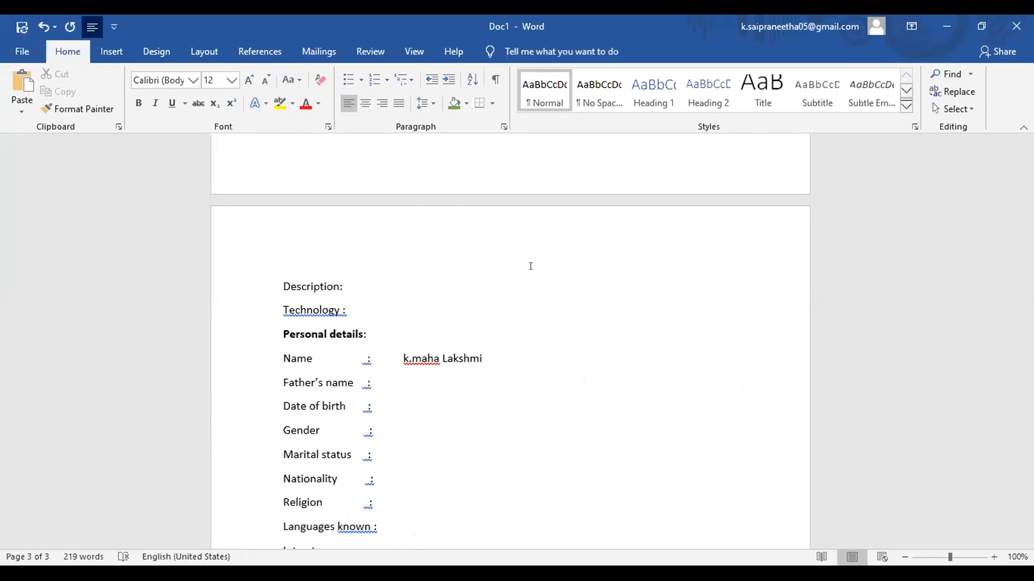
Step: Make the 'Personal details:' heading bold at 14 pt
{"action": "left_click_drag", "start_coordinate": [373, 334], "coordinate": [297, 334]}
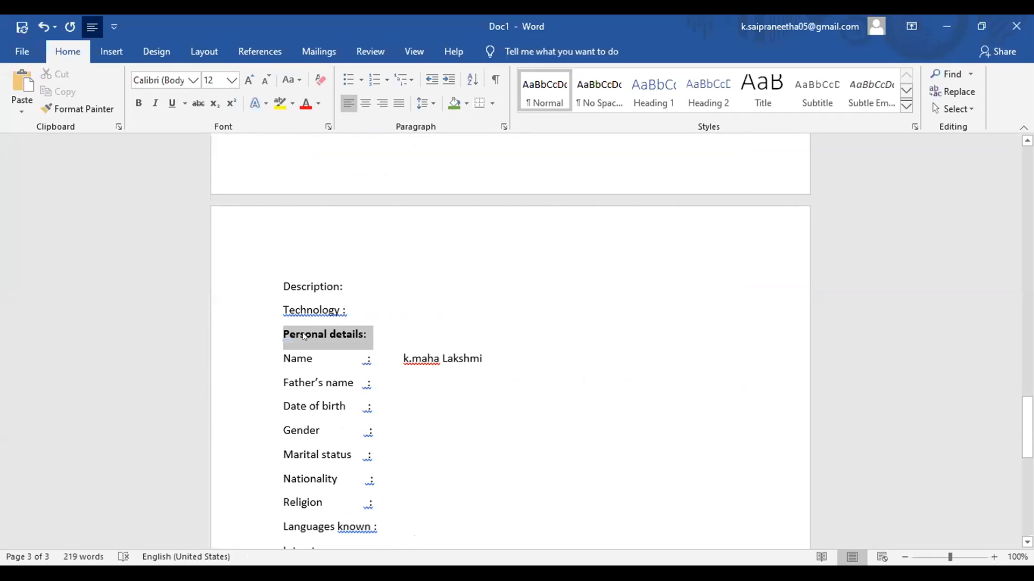
{"action": "left_click", "coordinate": [138, 102]}
{"action": "left_click", "coordinate": [139, 103]}
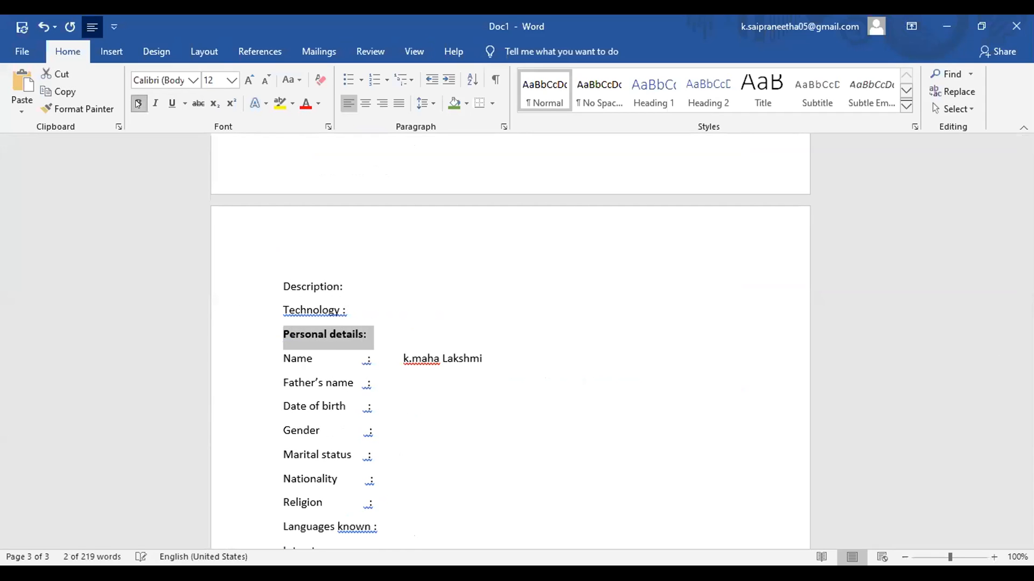
{"action": "left_click", "coordinate": [226, 81]}
{"action": "left_click", "coordinate": [218, 174]}
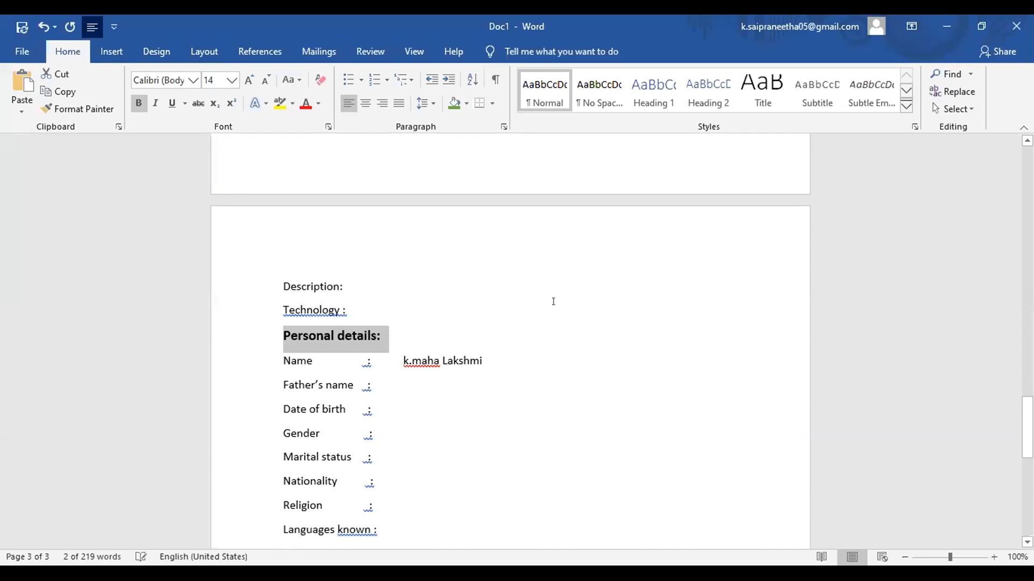
{"action": "left_click", "coordinate": [552, 302]}
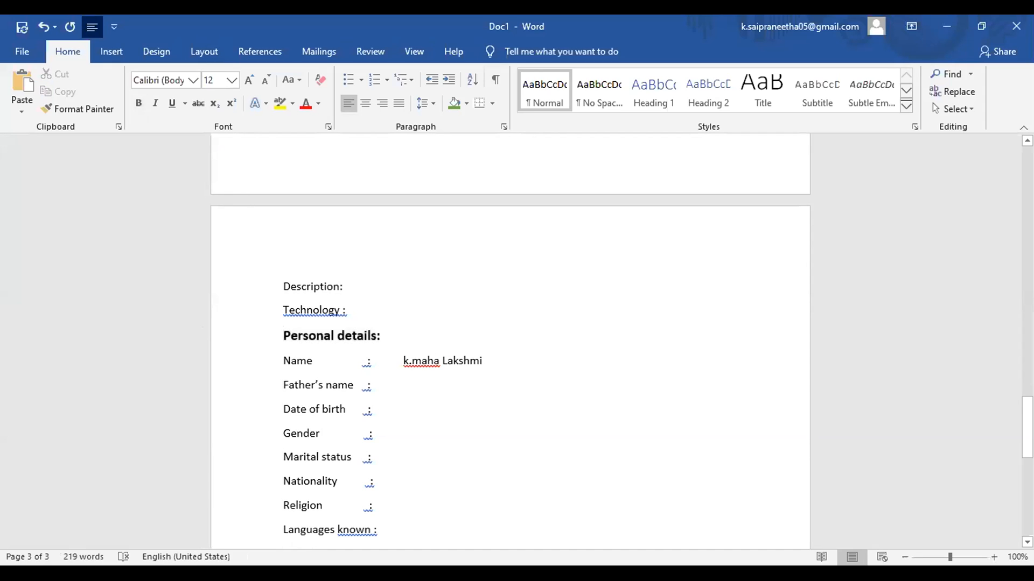
{"action": "left_click_drag", "start_coordinate": [1027, 401], "coordinate": [1027, 292]}
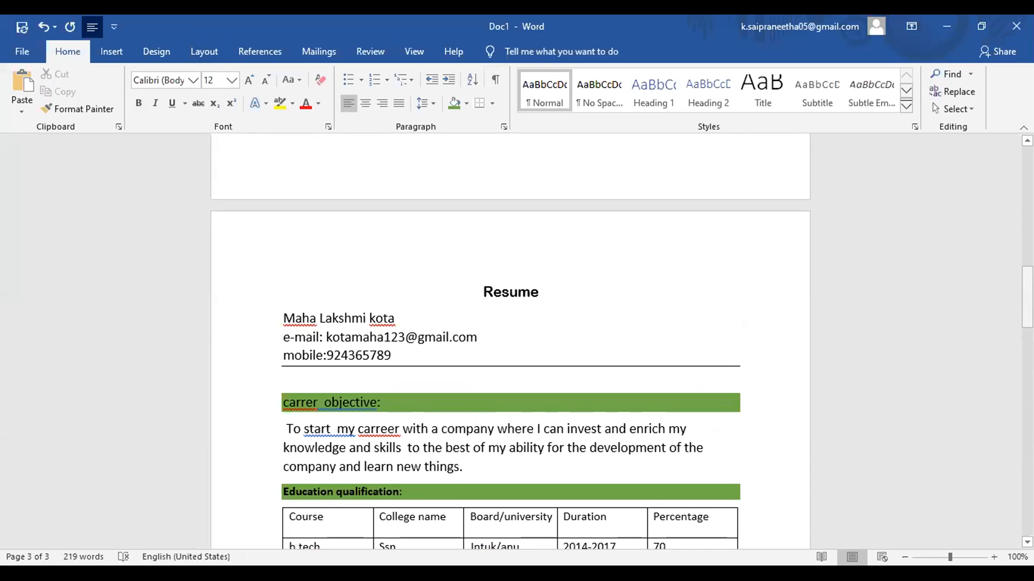
Step: Place the cursor on the Resume title line and open the print preview with Ctrl+P
{"action": "left_click", "coordinate": [232, 262]}
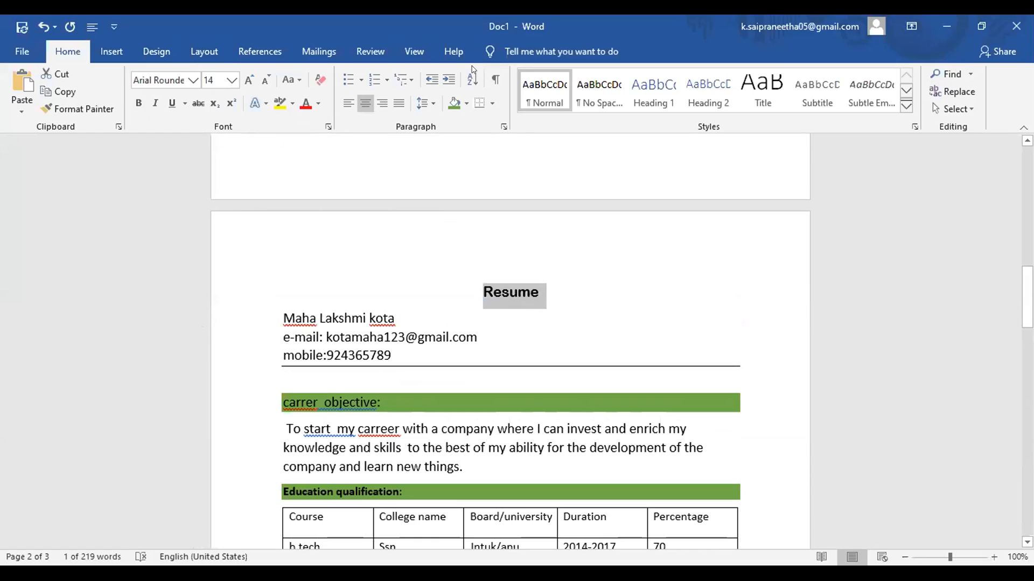
{"action": "key", "text": "ctrl+p"}
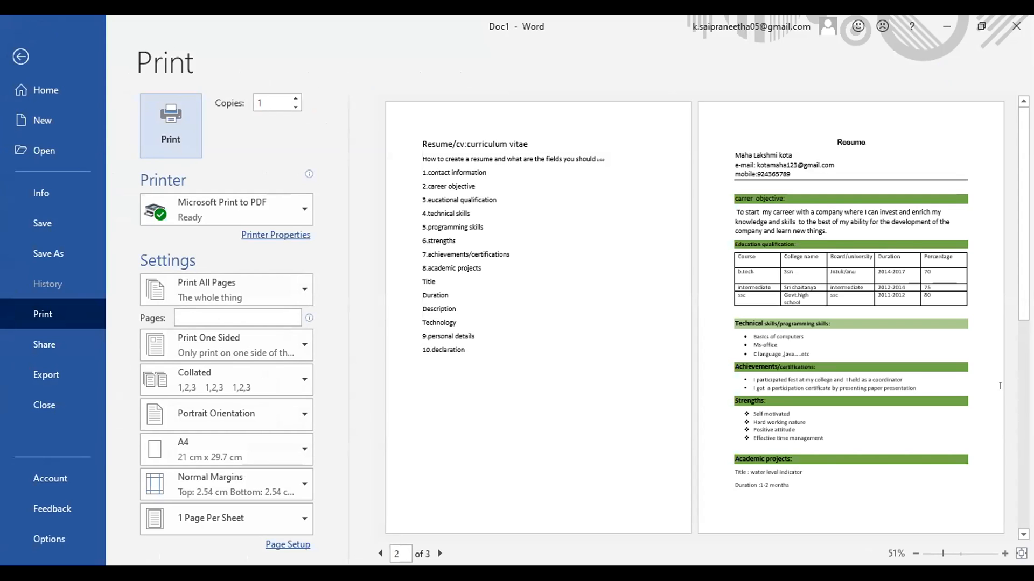
{"action": "left_click", "coordinate": [1003, 553]}
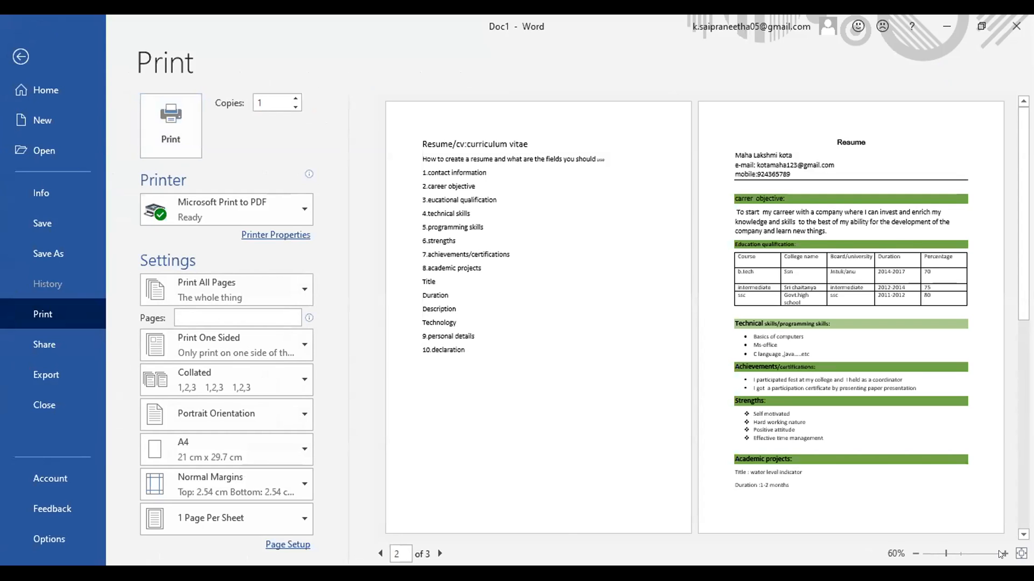
{"action": "left_click", "coordinate": [1002, 553]}
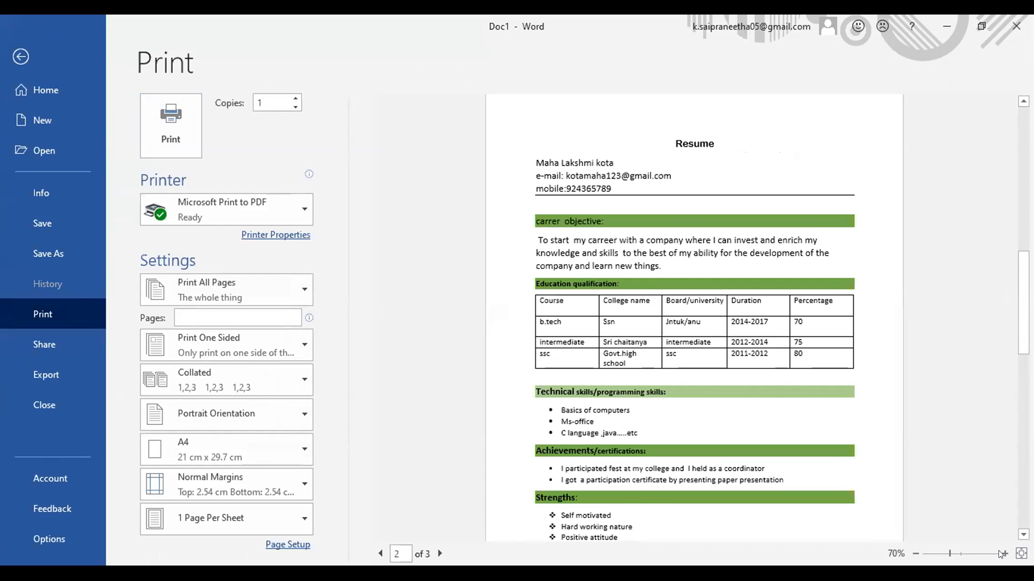
{"action": "left_click", "coordinate": [1002, 554]}
{"action": "left_click", "coordinate": [1003, 554]}
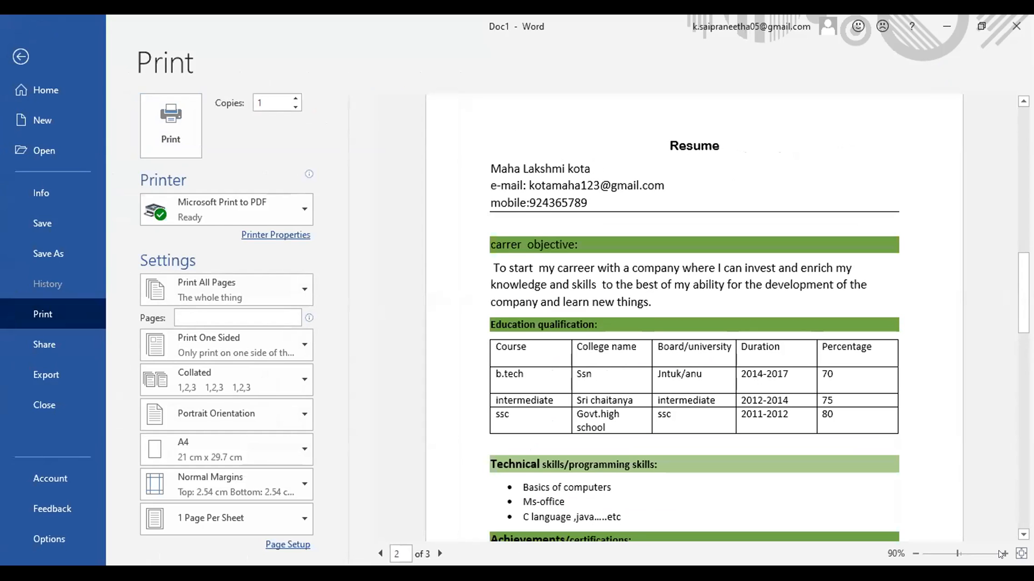
{"action": "left_click", "coordinate": [1003, 553]}
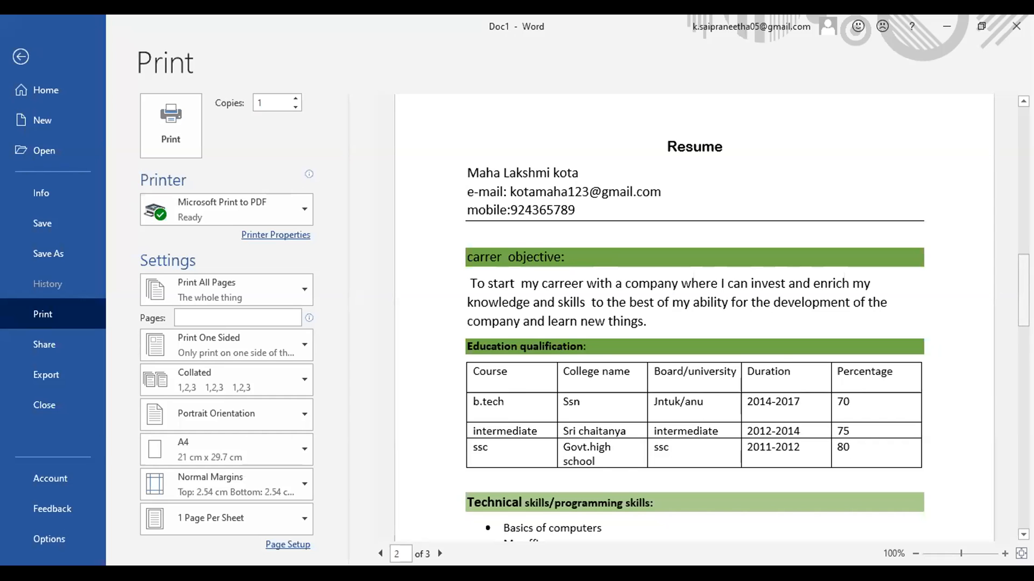
{"action": "scroll", "coordinate": [695, 318], "scroll_direction": "down", "scroll_amount": 2}
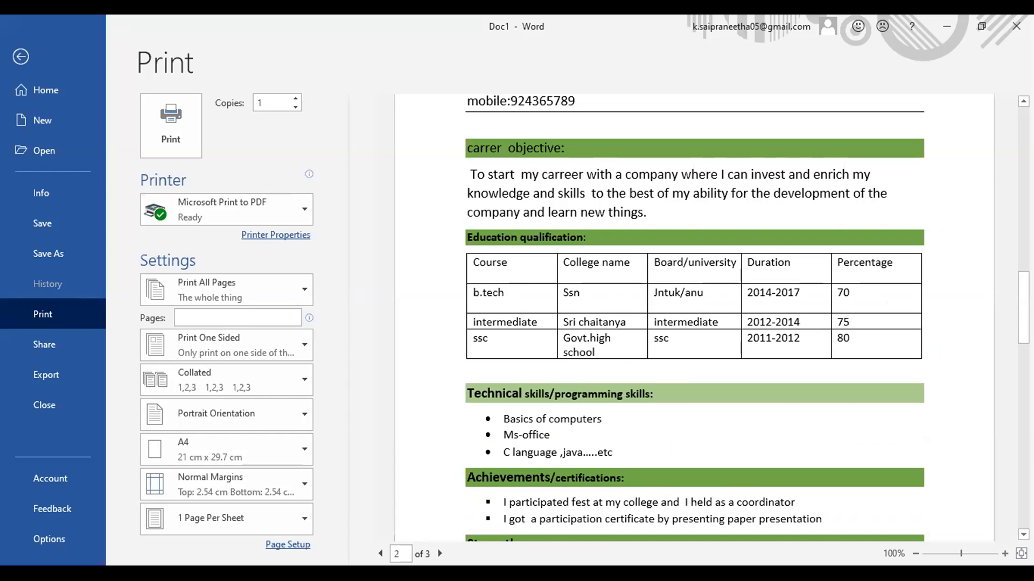
{"action": "scroll", "coordinate": [694, 317], "scroll_direction": "down", "scroll_amount": 3}
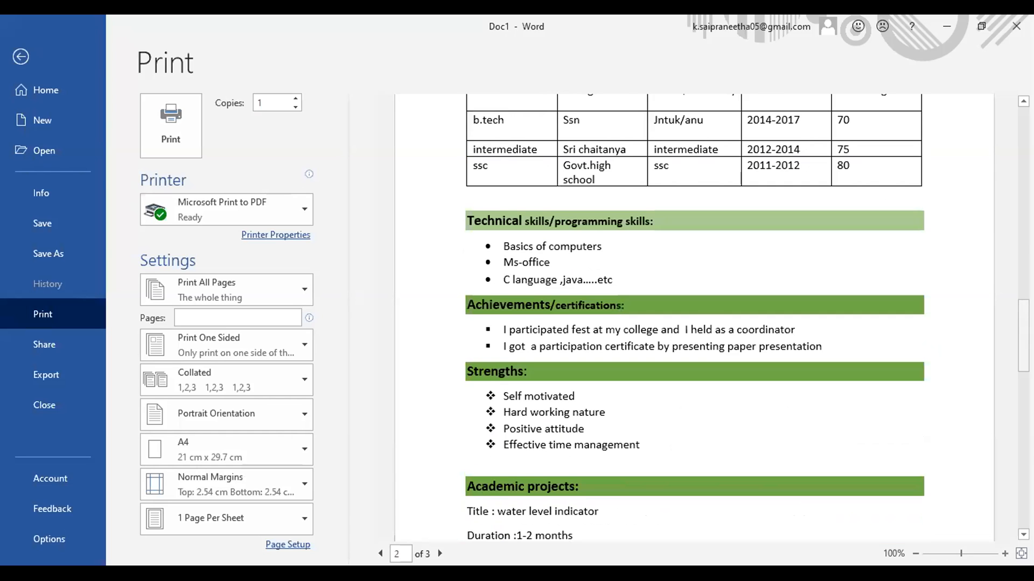
{"action": "left_click_drag", "start_coordinate": [1023, 335], "coordinate": [1023, 353]}
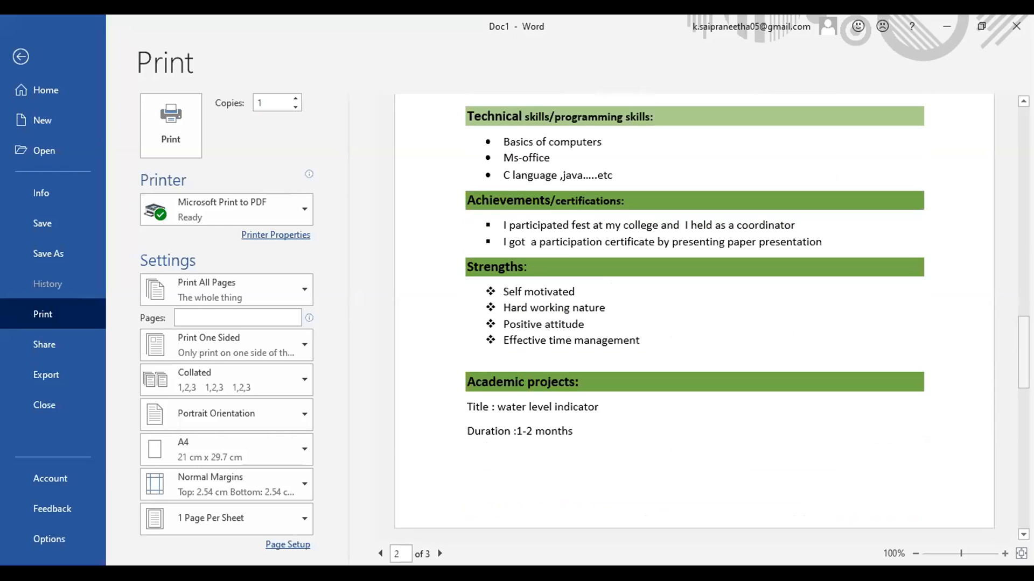
{"action": "scroll", "coordinate": [694, 318], "scroll_direction": "down", "scroll_amount": 3}
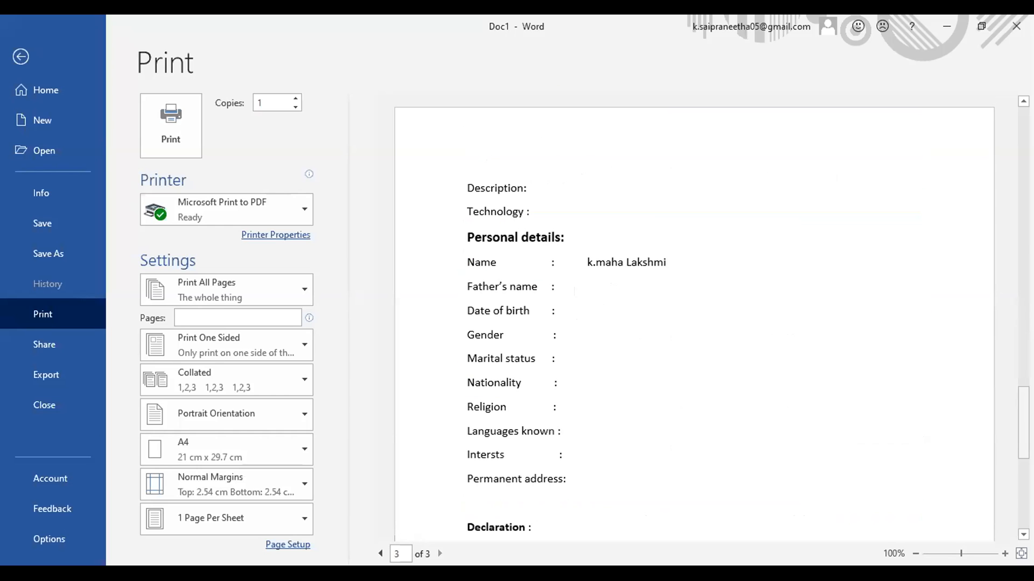
{"action": "left_click_drag", "start_coordinate": [1023, 423], "coordinate": [1023, 141]}
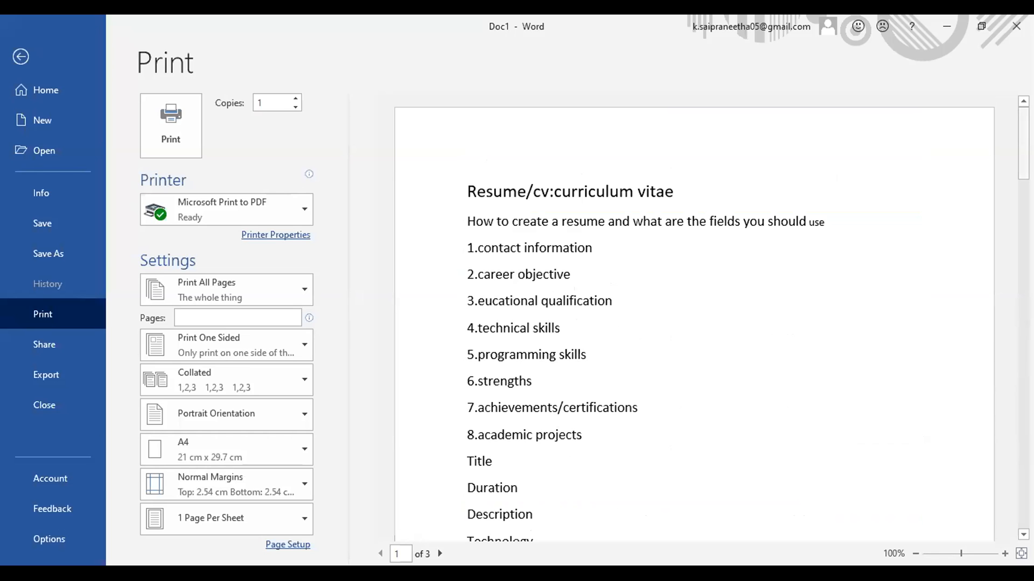
{"action": "scroll", "coordinate": [695, 318], "scroll_direction": "down", "scroll_amount": 3}
{"action": "left_click_drag", "start_coordinate": [1023, 283], "coordinate": [1023, 412]}
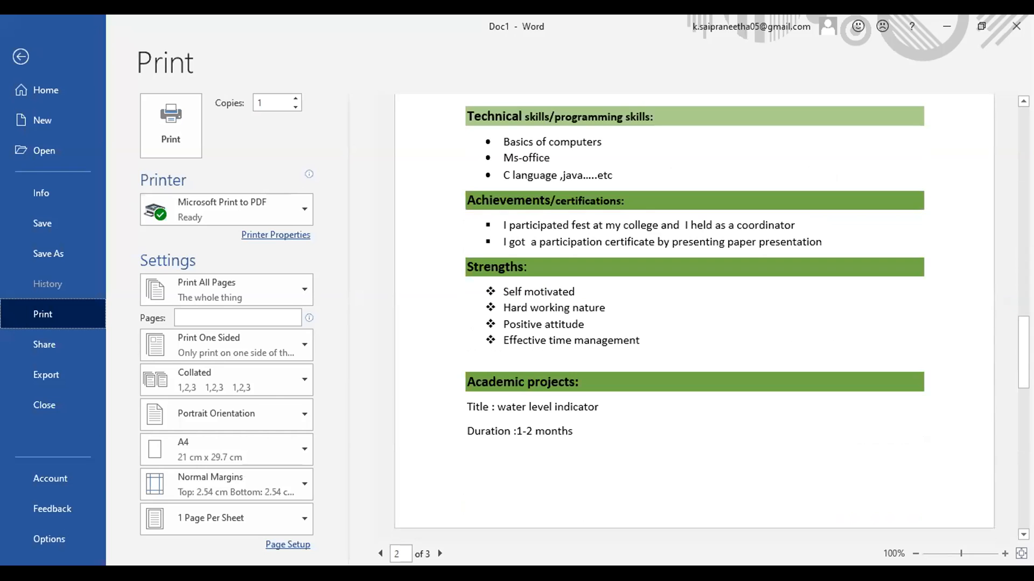
{"action": "scroll", "coordinate": [694, 318], "scroll_direction": "down", "scroll_amount": 3}
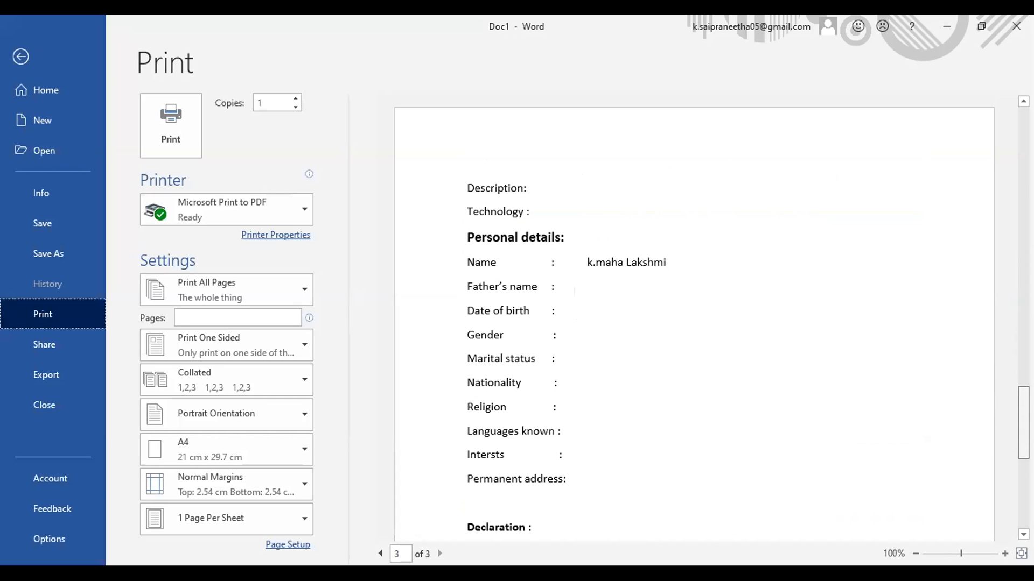
{"action": "left_click_drag", "start_coordinate": [1023, 423], "coordinate": [1023, 494]}
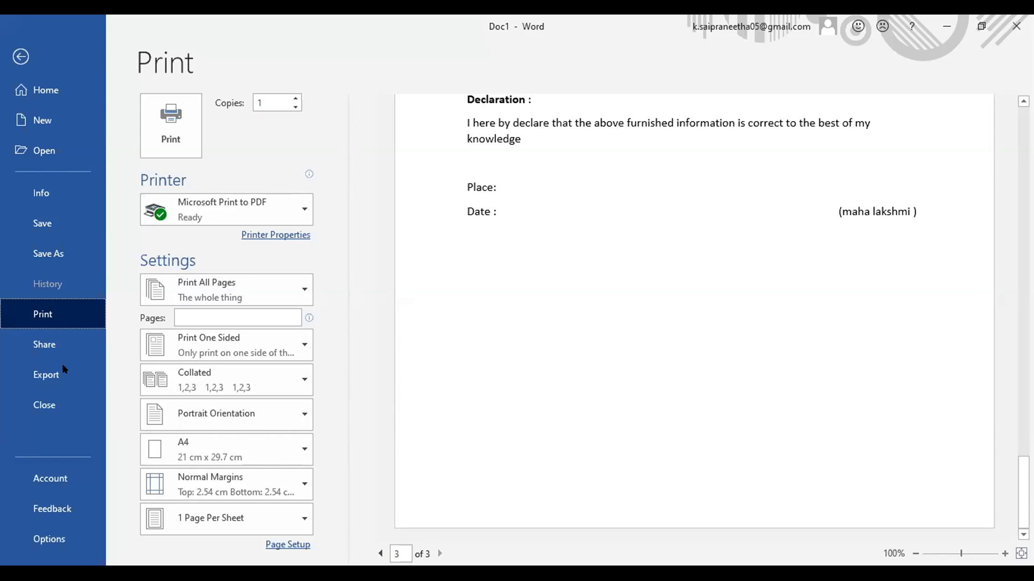
Step: Leave the print preview and return to the editable resume, showing the Insert tab
{"action": "key", "text": "Escape"}
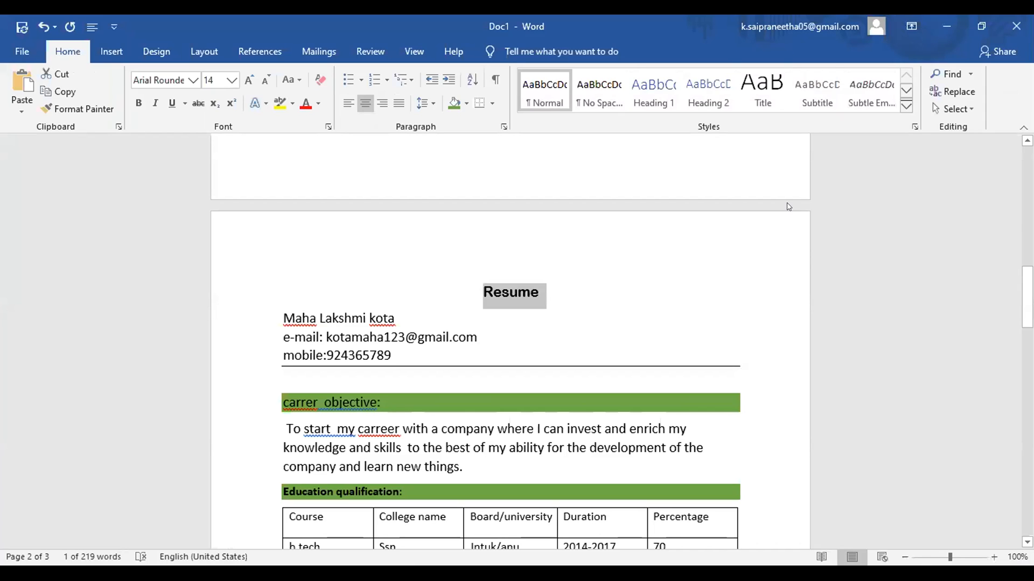
{"action": "left_click", "coordinate": [601, 314]}
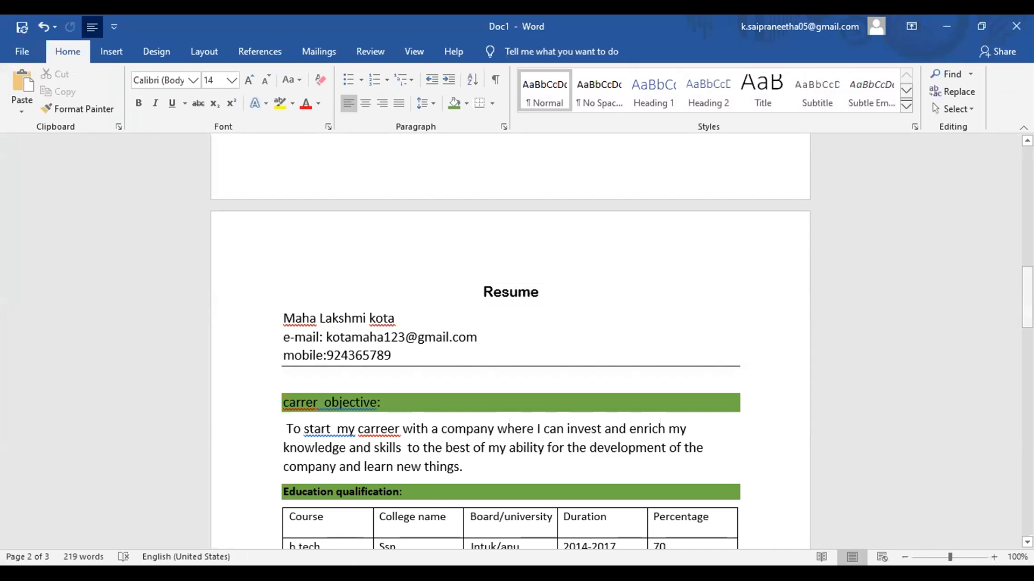
{"action": "left_click_drag", "start_coordinate": [1028, 301], "coordinate": [1027, 323]}
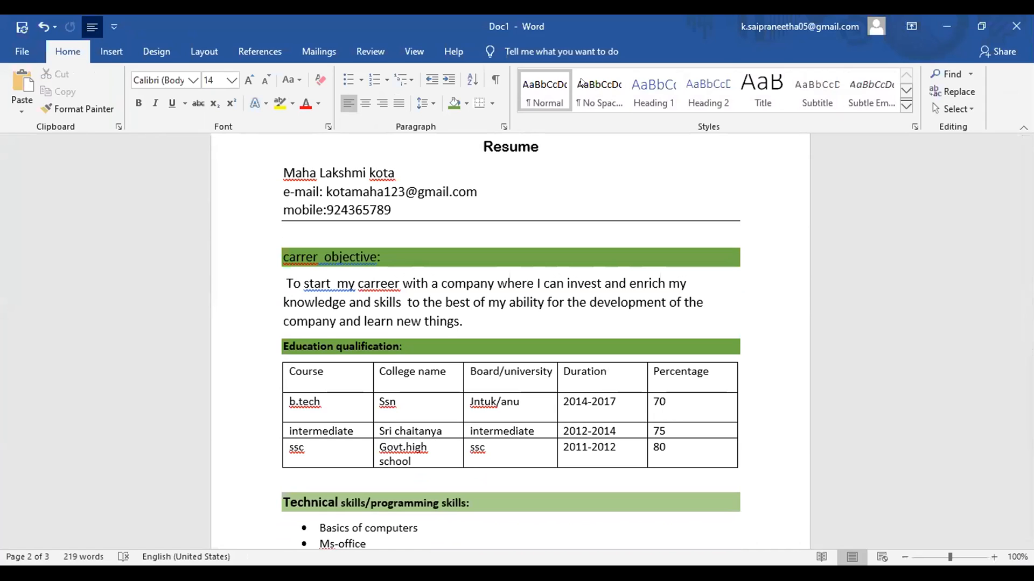
{"action": "left_click", "coordinate": [114, 53]}
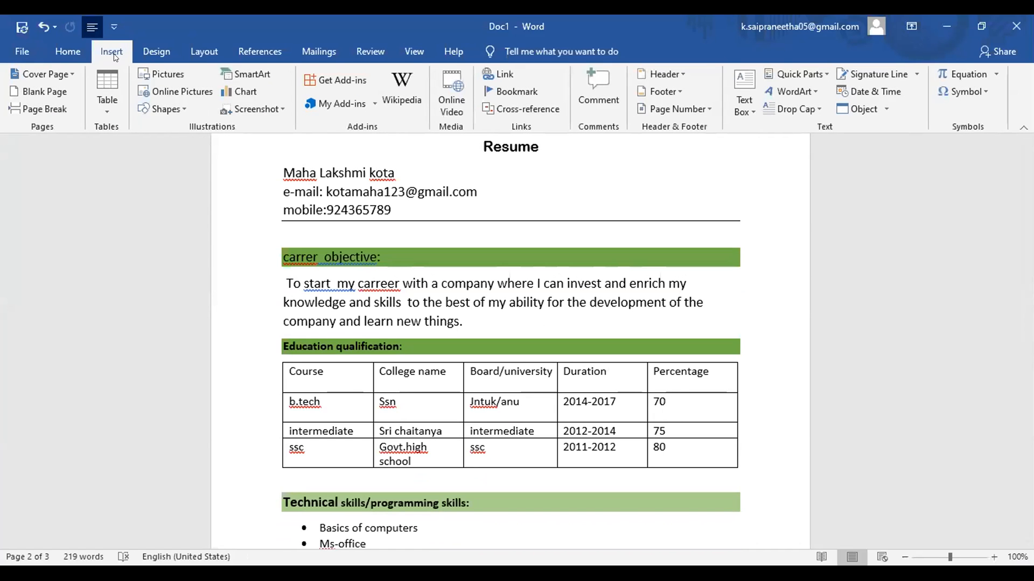
Step: Browse the Pictures folder in the Insert Picture dialog, cancel once, and reopen it
{"action": "left_click", "coordinate": [149, 74]}
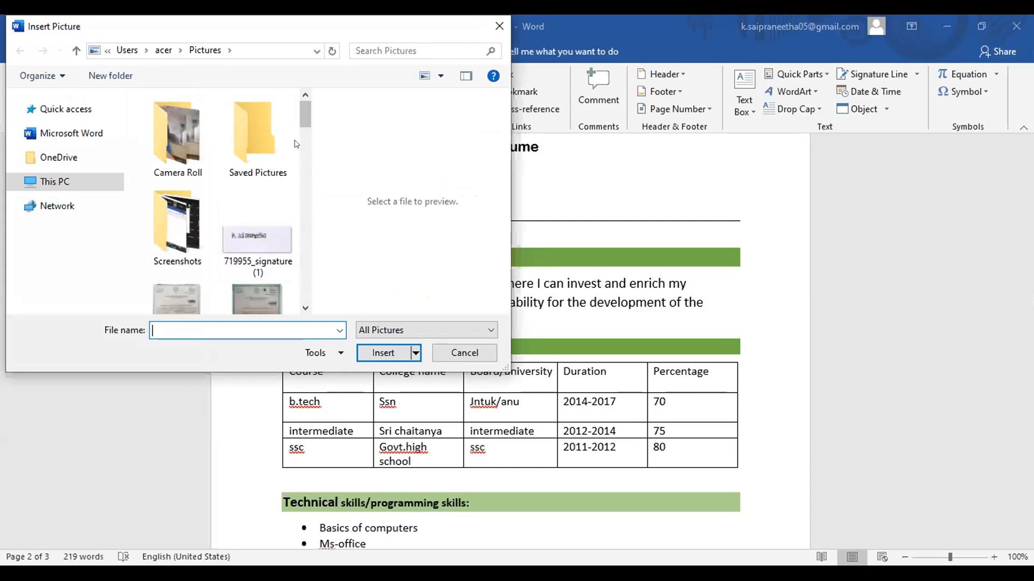
{"action": "left_click_drag", "start_coordinate": [303, 128], "coordinate": [303, 173]}
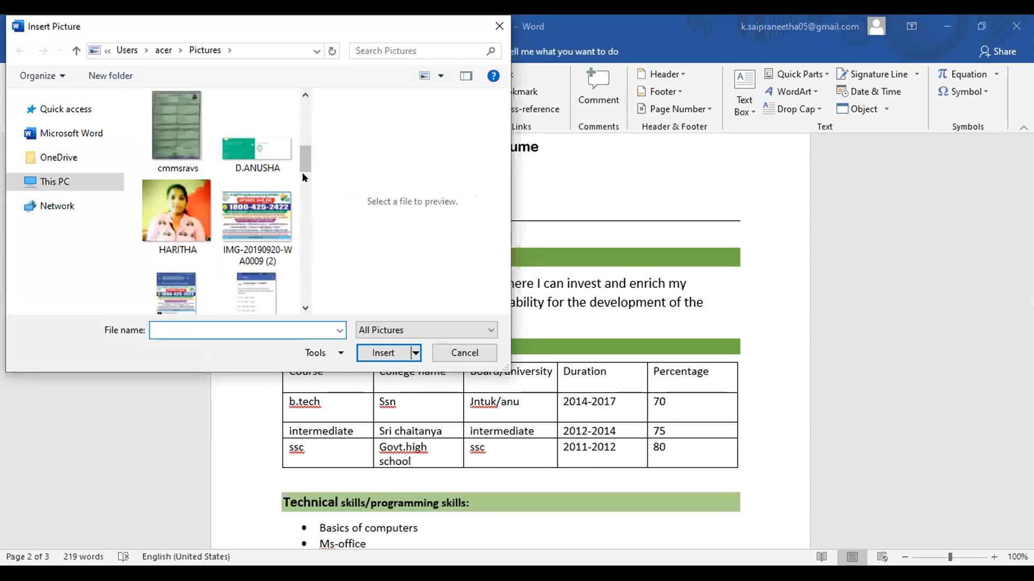
{"action": "left_click", "coordinate": [305, 128]}
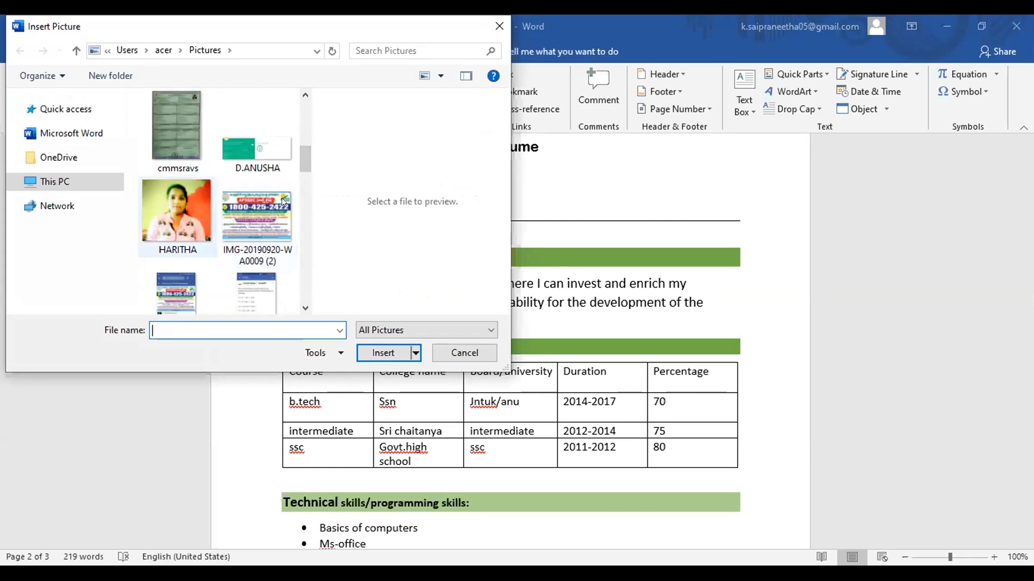
{"action": "left_click", "coordinate": [454, 355]}
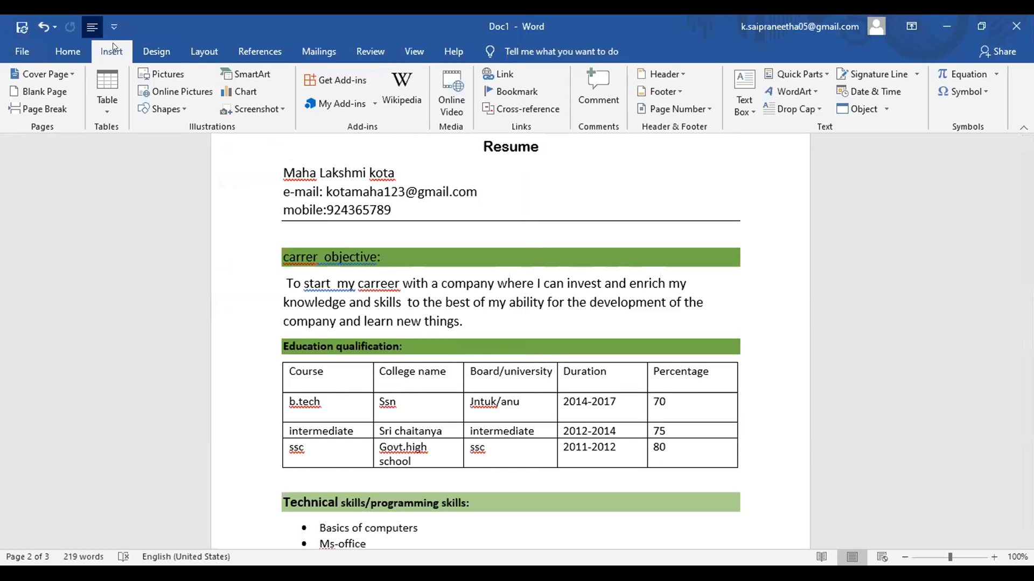
{"action": "left_click", "coordinate": [161, 74]}
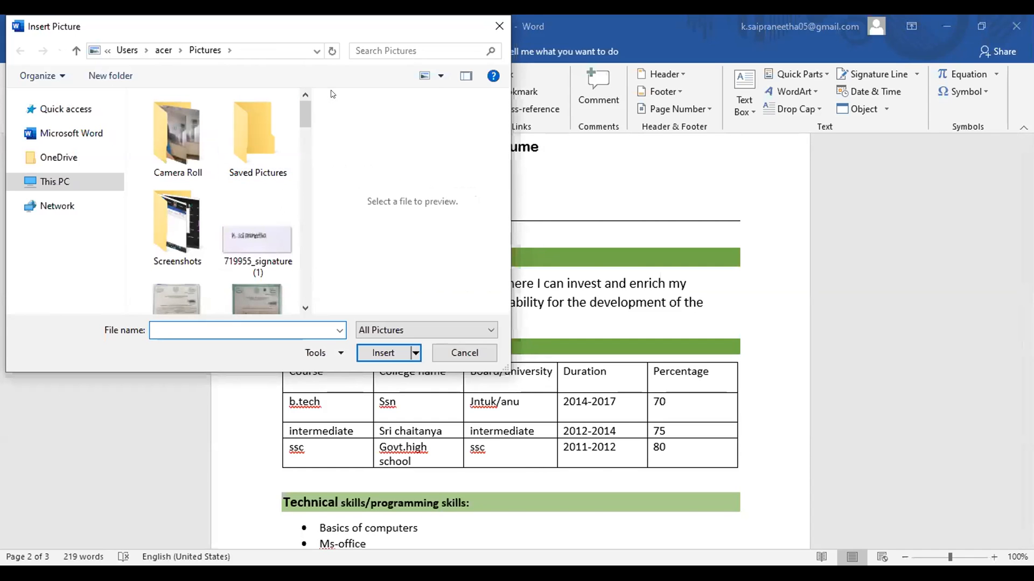
{"action": "left_click_drag", "start_coordinate": [308, 120], "coordinate": [317, 216]}
{"action": "left_click_drag", "start_coordinate": [317, 214], "coordinate": [309, 176]}
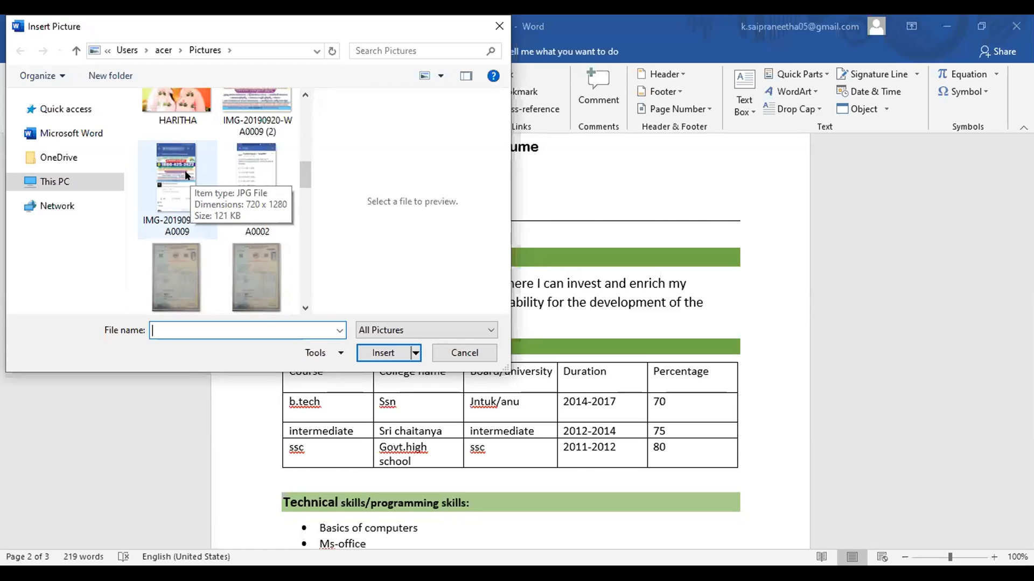
Step: Cancel the Insert Picture dialog without adding any image
{"action": "left_click", "coordinate": [463, 352]}
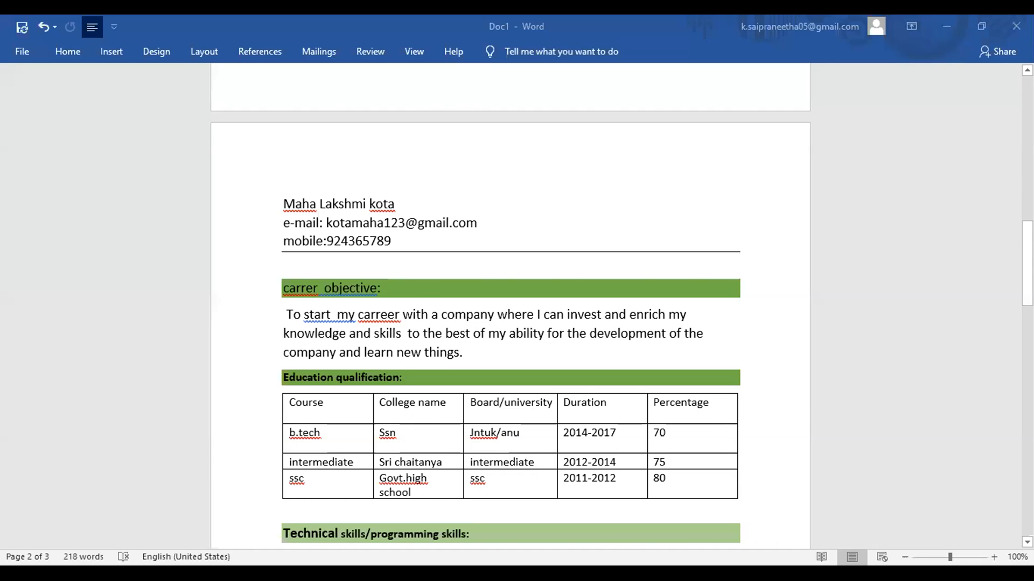
Step: Set the resume view to 70% zoom and maximize the Word window
{"action": "scroll", "coordinate": [510, 306], "scroll_direction": "down", "scroll_amount": 2}
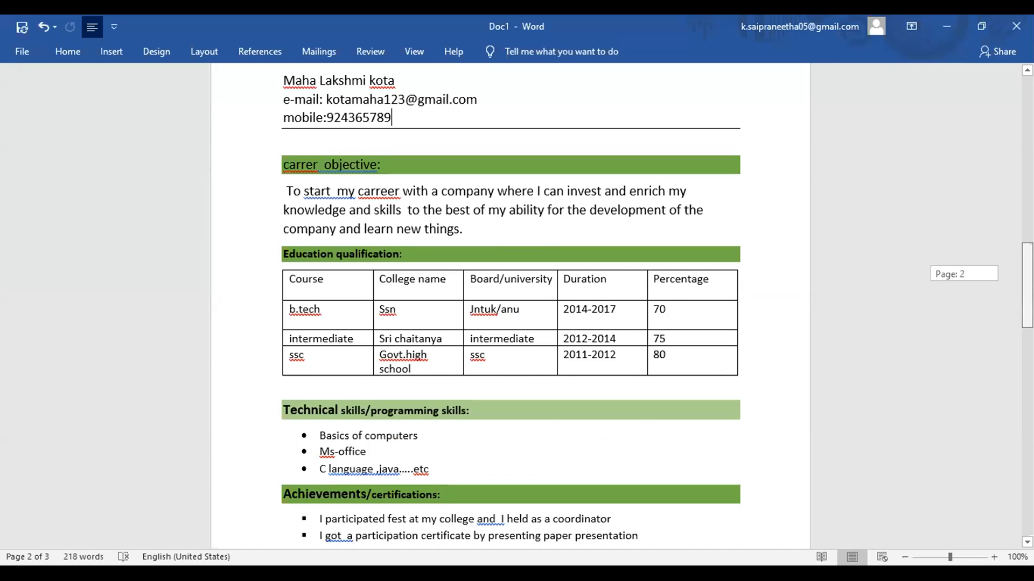
{"action": "scroll", "coordinate": [511, 307], "scroll_direction": "down", "scroll_amount": 1}
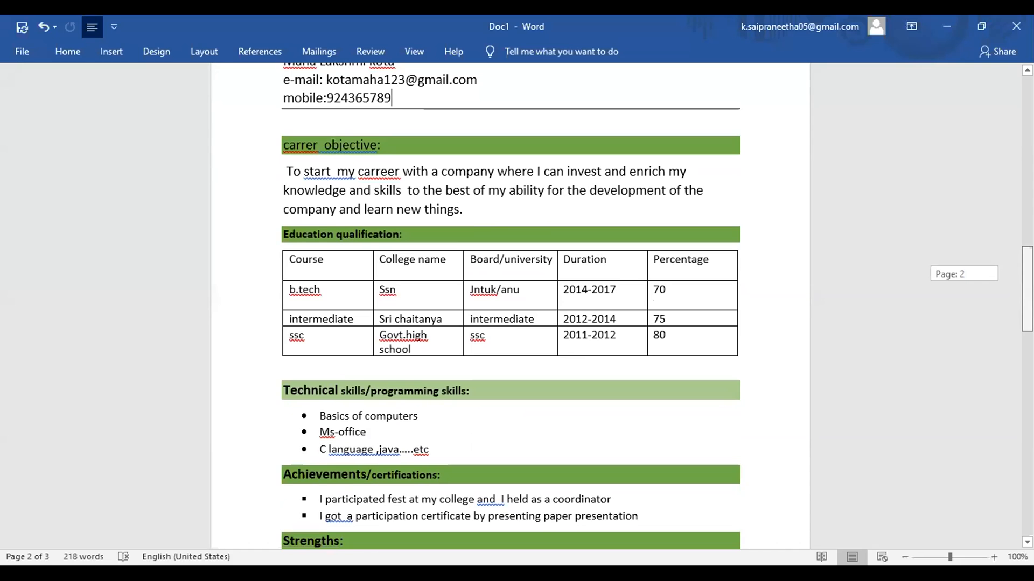
{"action": "scroll", "coordinate": [511, 307], "scroll_direction": "down", "scroll_amount": 2}
{"action": "scroll", "coordinate": [510, 306], "scroll_direction": "up", "scroll_amount": 2}
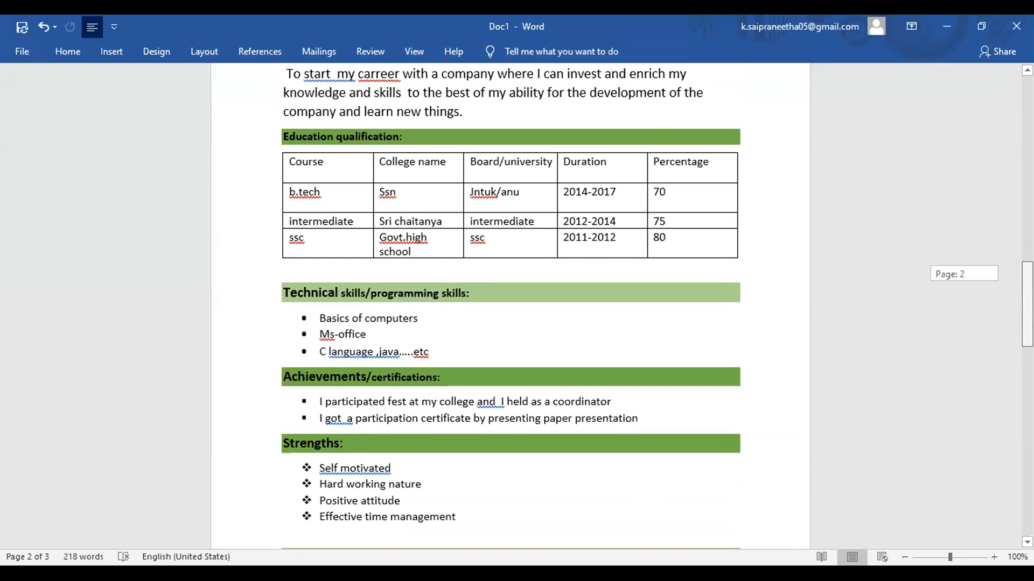
{"action": "scroll", "coordinate": [510, 307], "scroll_direction": "up", "scroll_amount": 2}
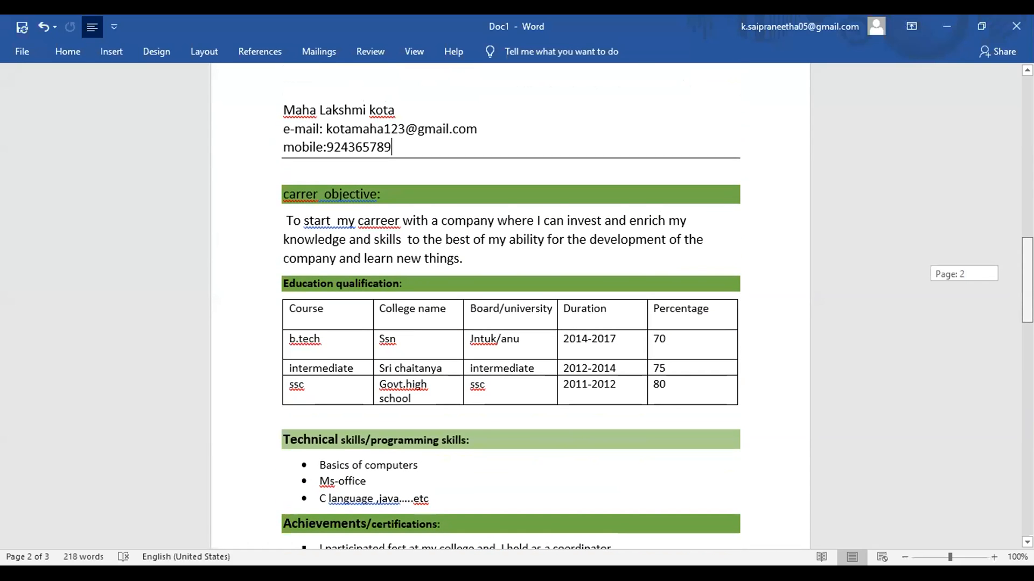
{"action": "left_click", "coordinate": [904, 557]}
{"action": "left_click", "coordinate": [904, 557]}
{"action": "left_click", "coordinate": [902, 556]}
{"action": "left_click", "coordinate": [902, 556]}
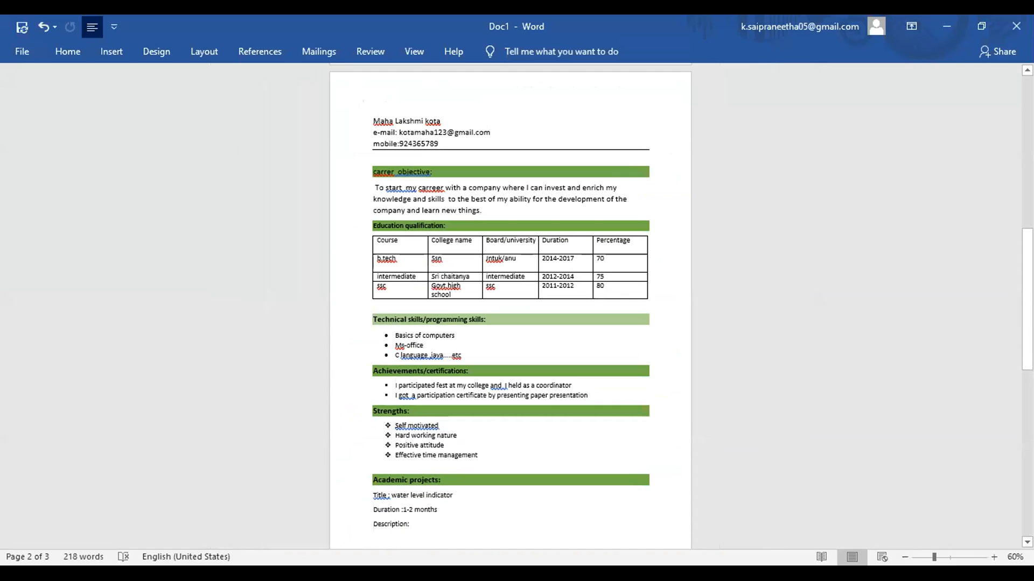
{"action": "left_click", "coordinate": [994, 558]}
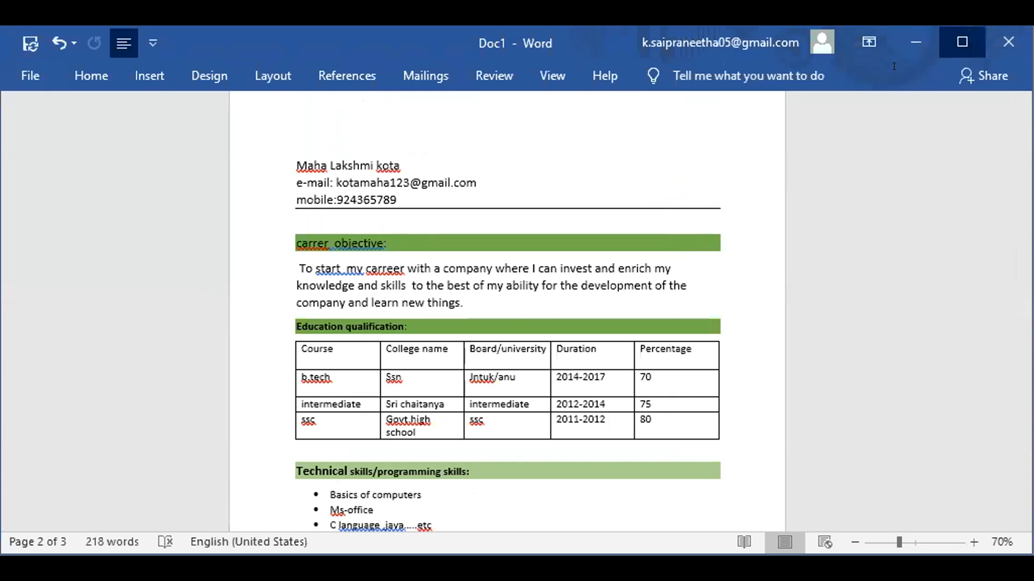
{"action": "left_click", "coordinate": [962, 42]}
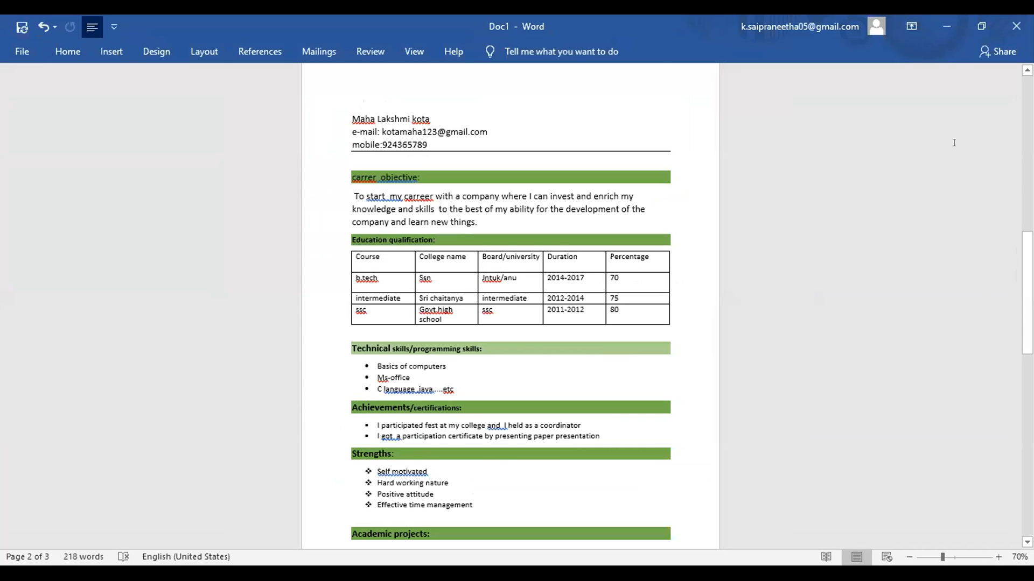